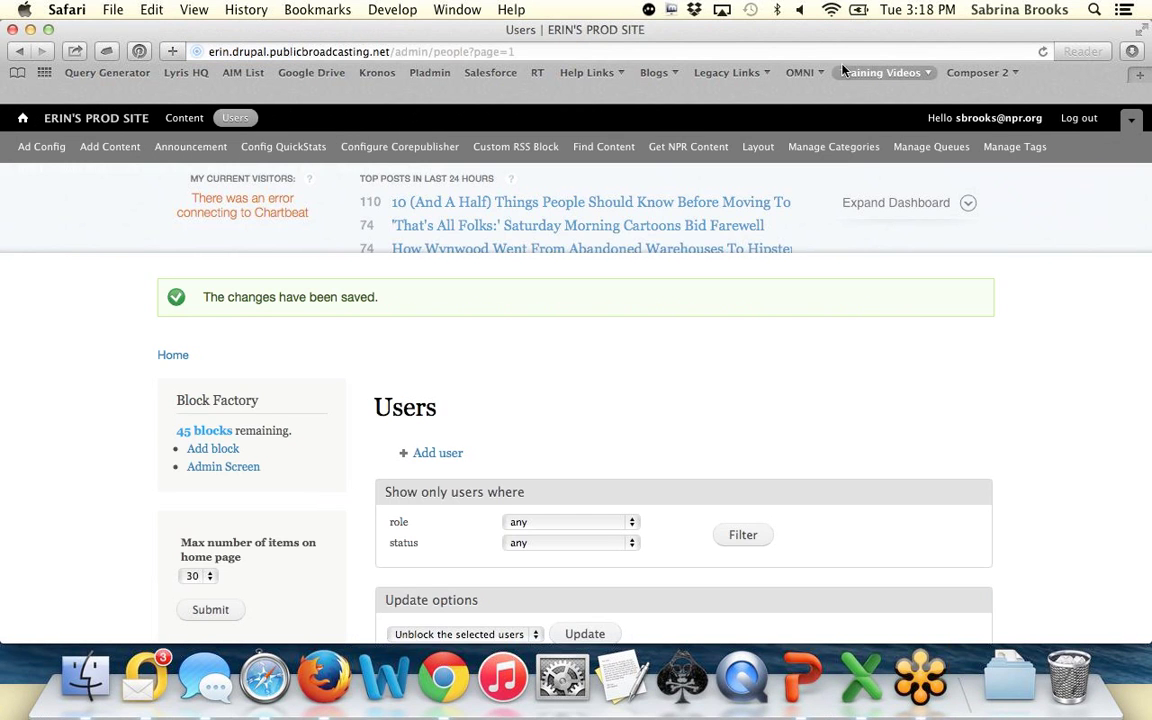
# Step: Open the Block Factory admin screen from the Content page and review the list of existing custom blocks
pyautogui.click(176, 119)
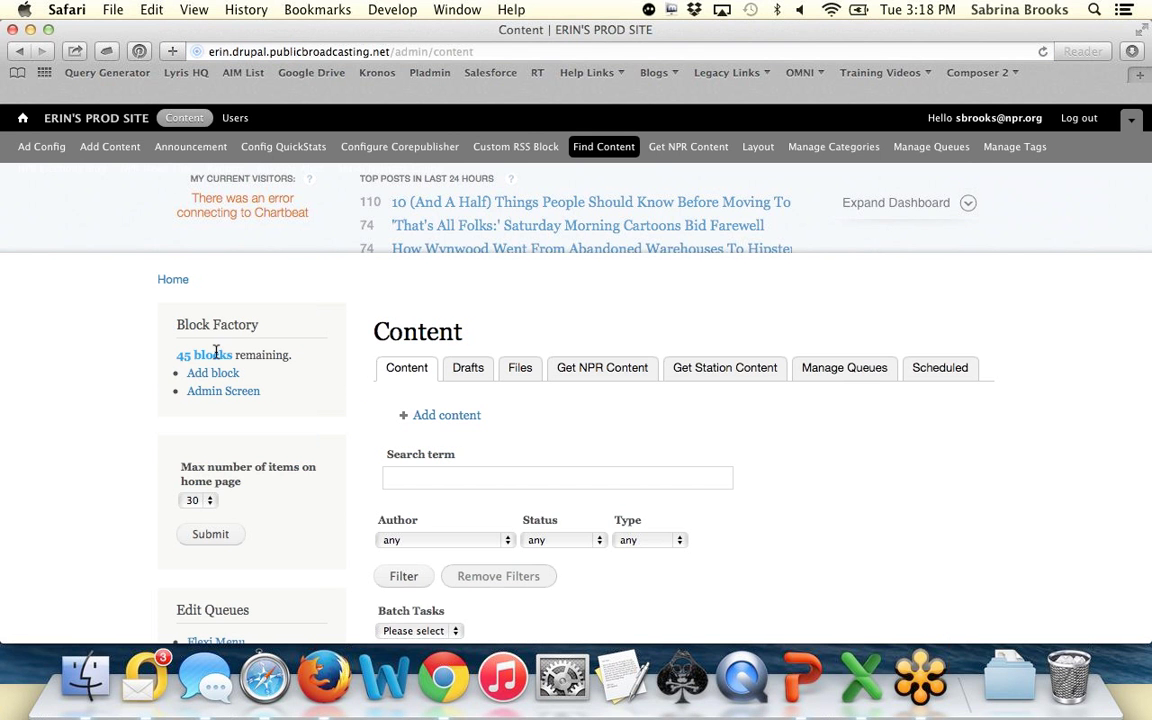
pyautogui.moveTo(160, 355); pyautogui.dragTo(230, 355)
pyautogui.click(262, 372)
pyautogui.click(217, 396)
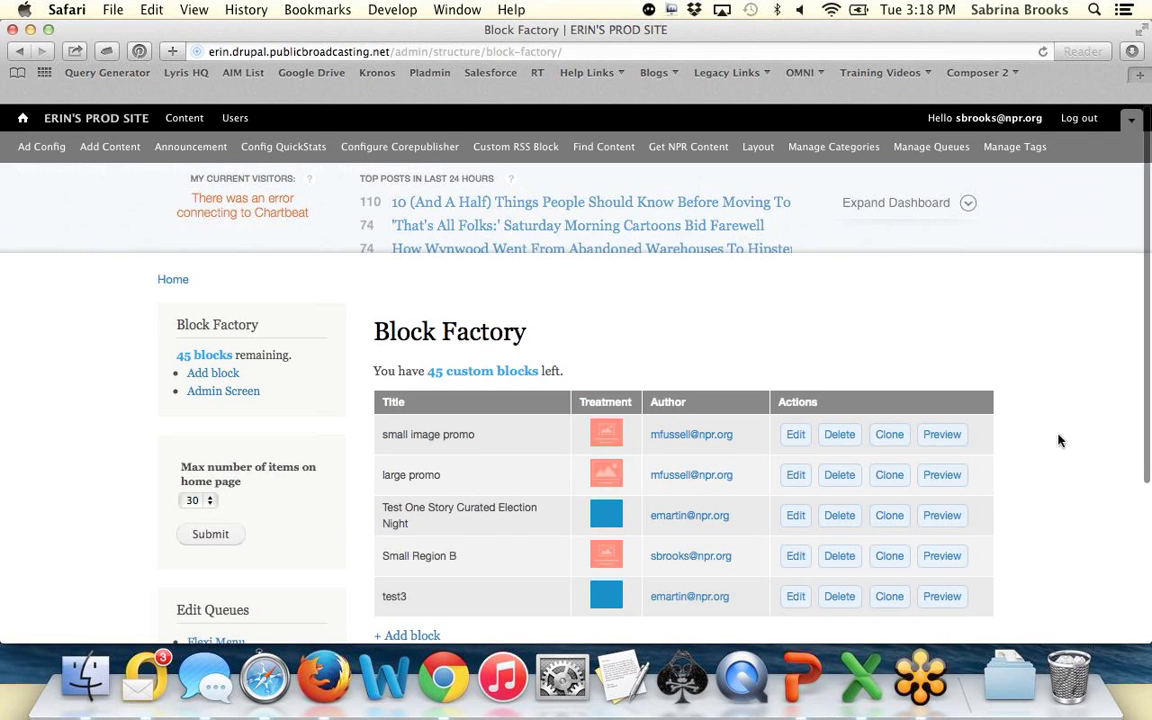
pyautogui.scroll(-3, 1057, 440)
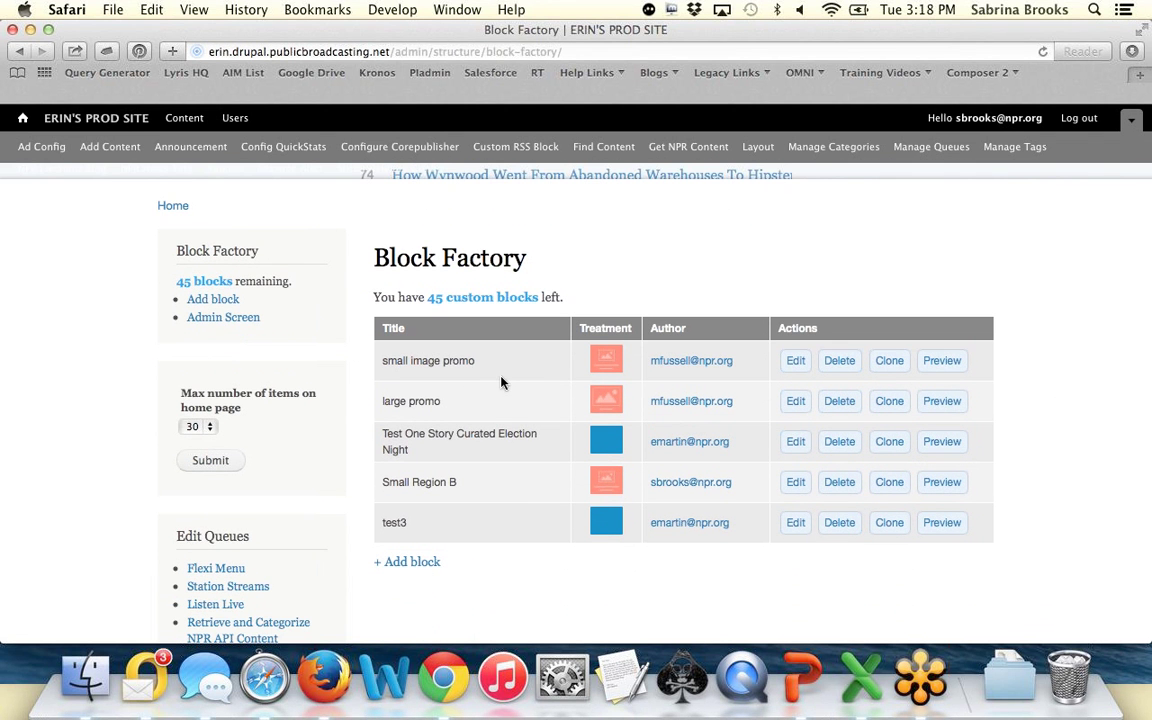
pyautogui.tripleClick(404, 447)
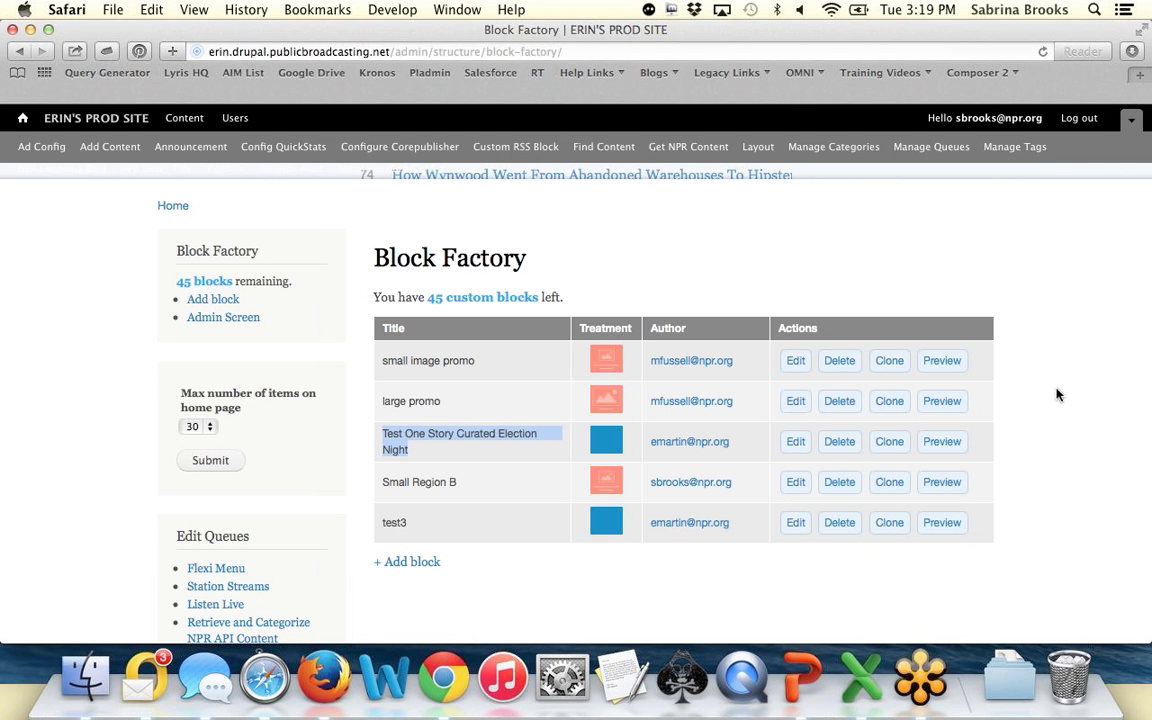
pyautogui.click(382, 471)
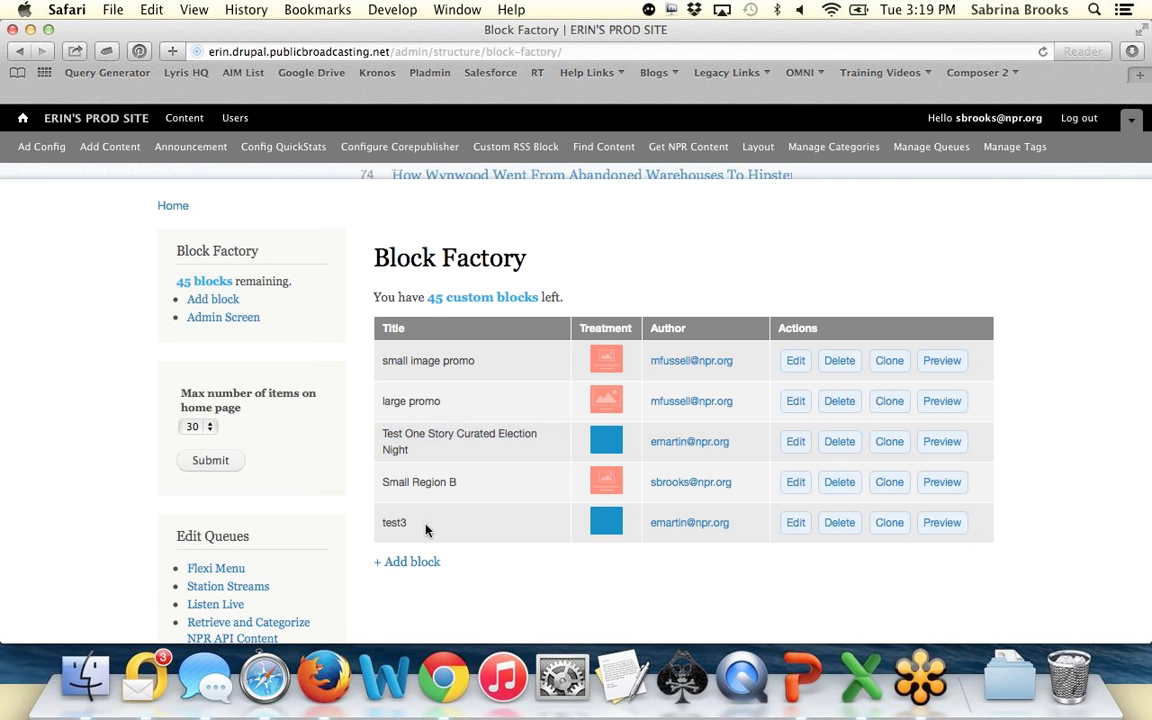
# Step: Start a new custom block of the Curated Block type with the One Story treatment
pyautogui.click(412, 562)
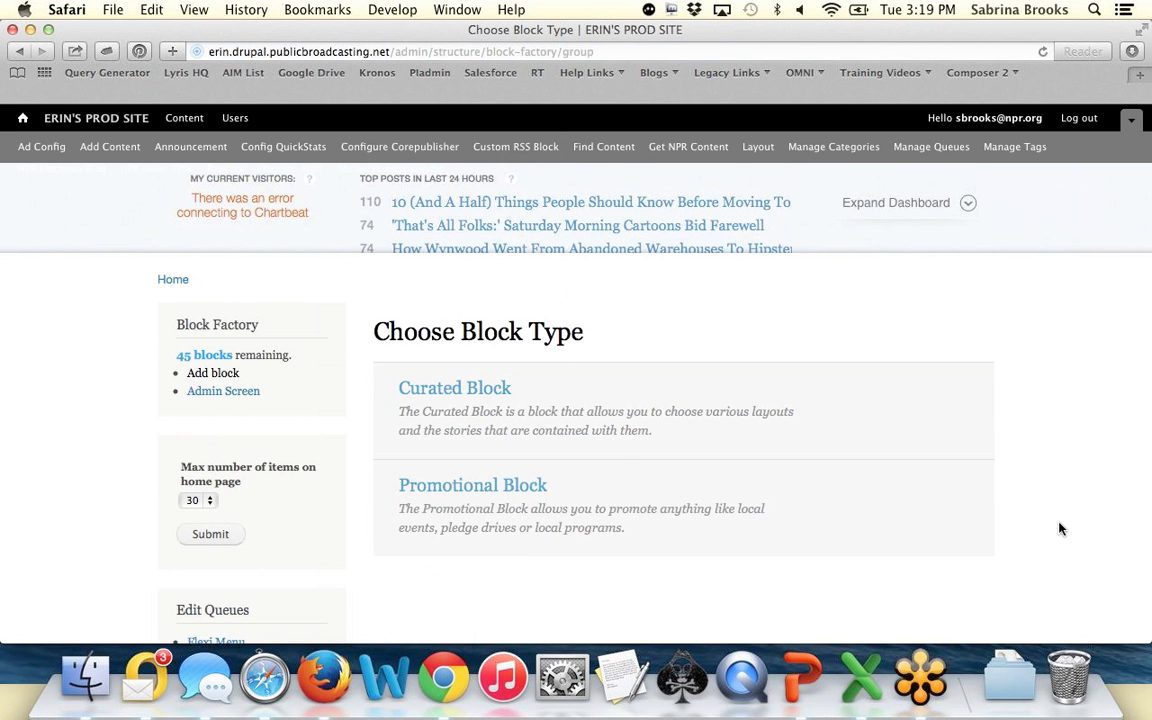
pyautogui.scroll(-1, 1059, 530)
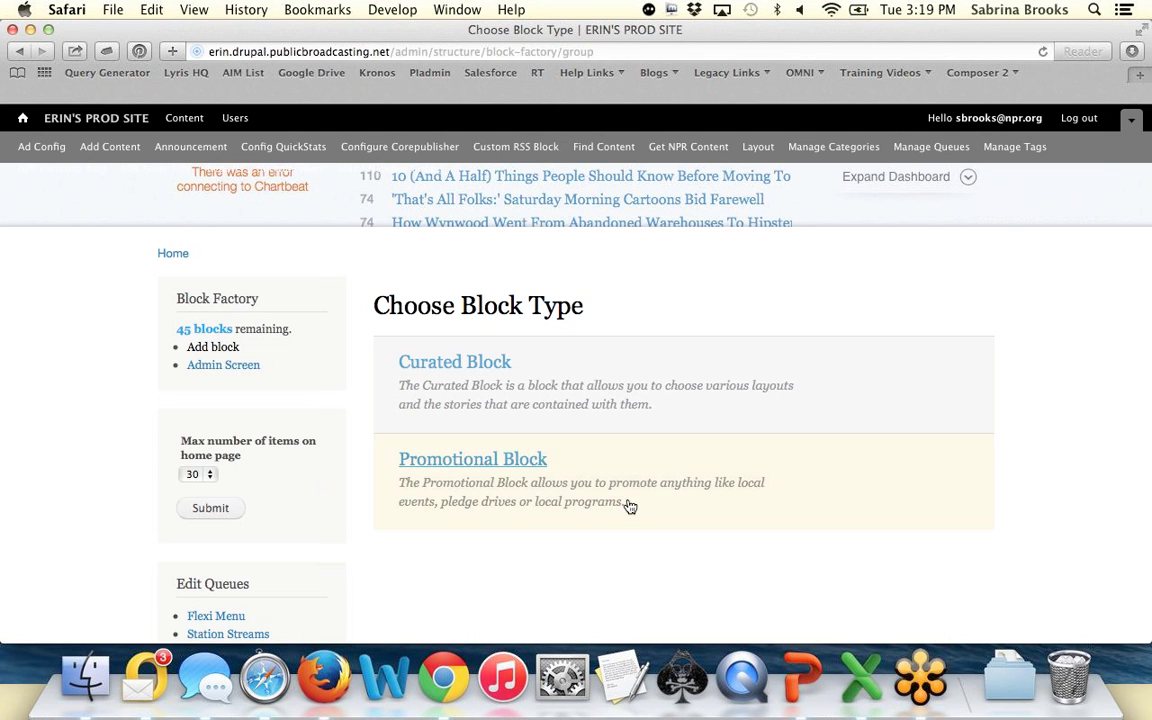
pyautogui.click(604, 405)
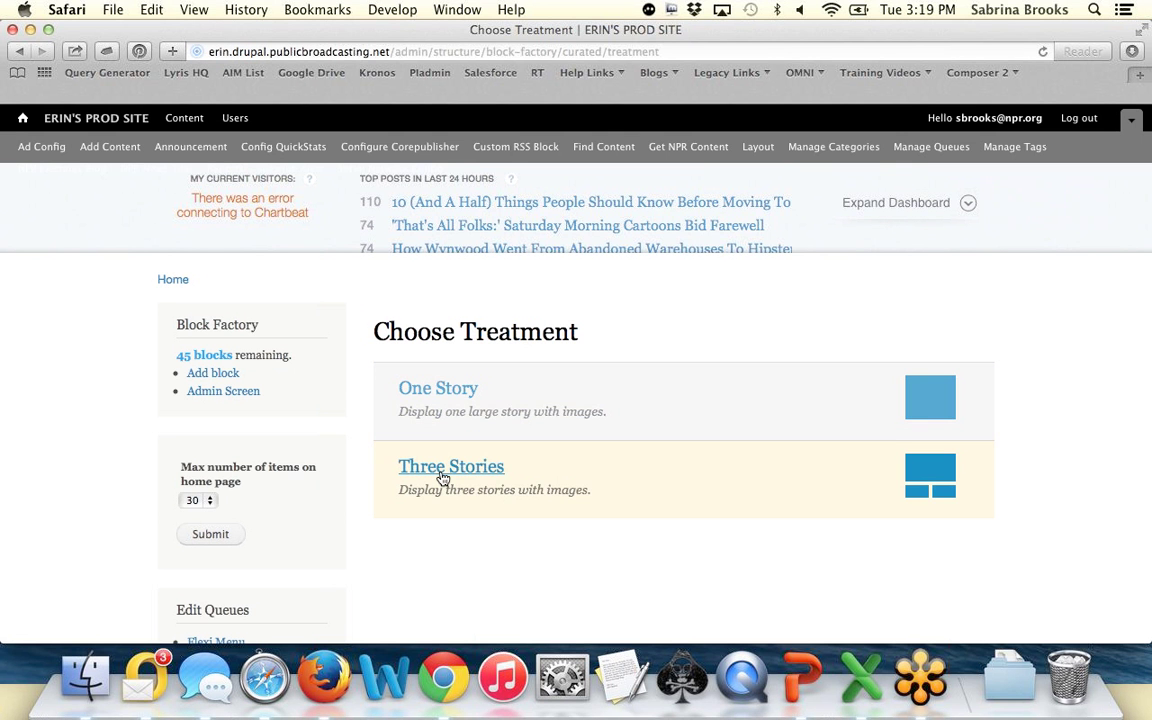
pyautogui.click(447, 392)
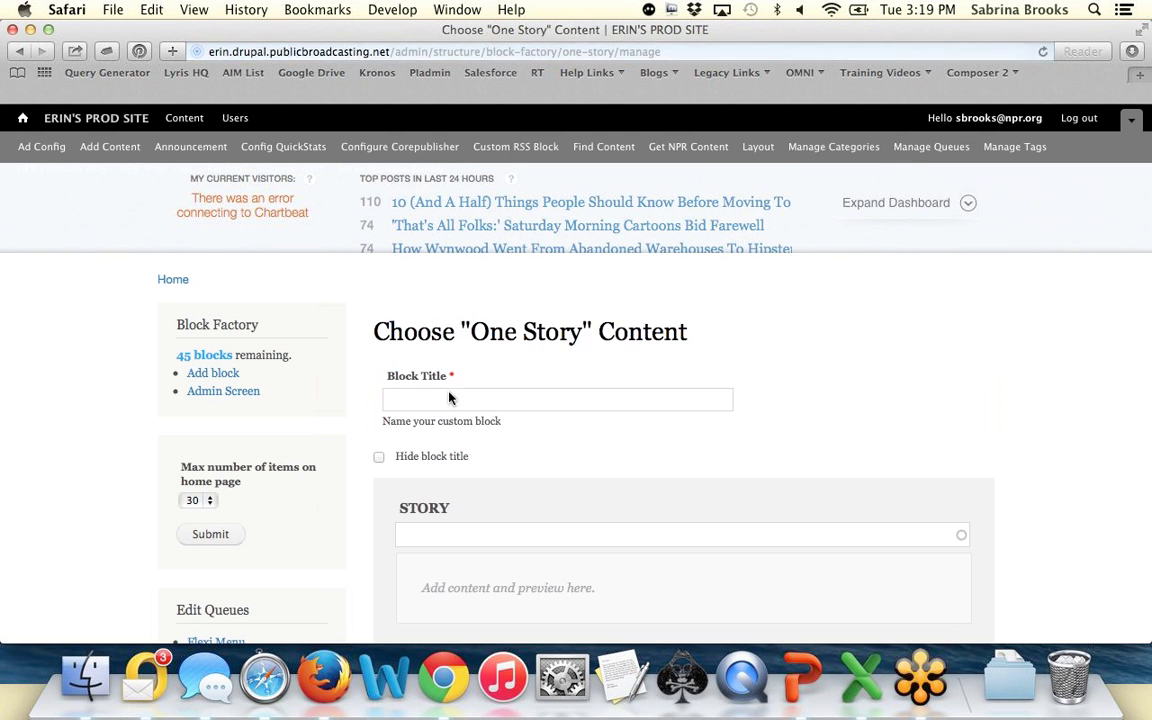
# Step: Title the block "Lead Story - Saturday" and set its title to be hidden
pyautogui.click(566, 400)
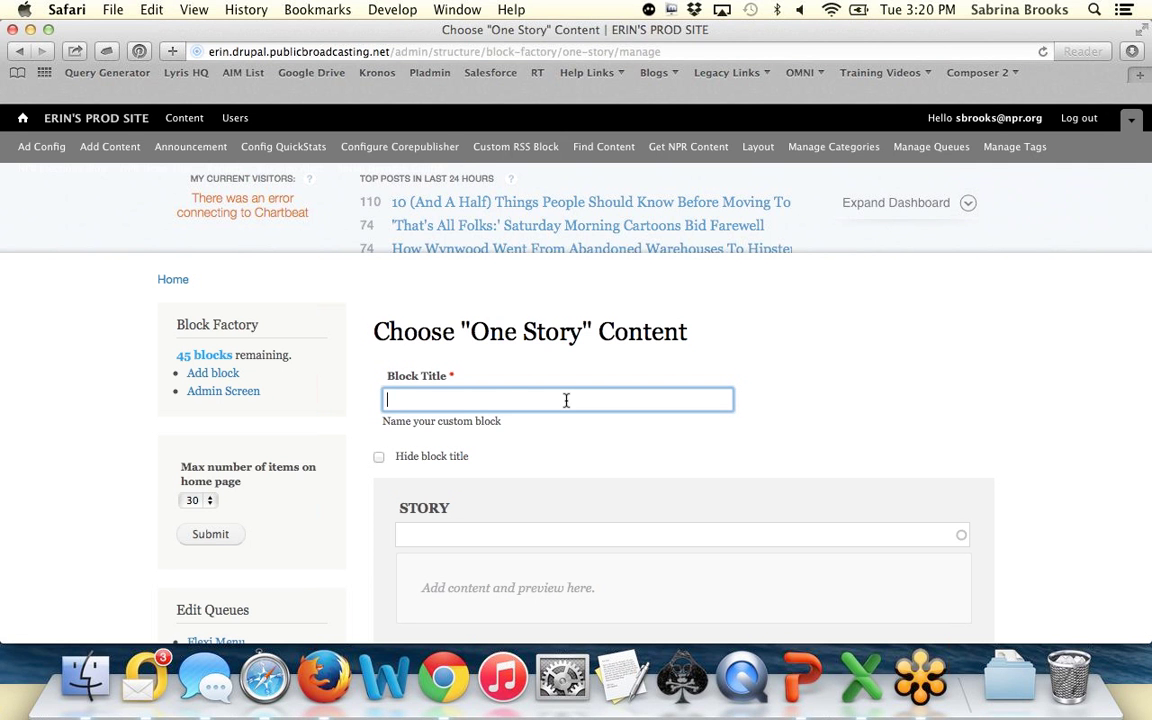
pyautogui.write('Lead Story – Saturday')
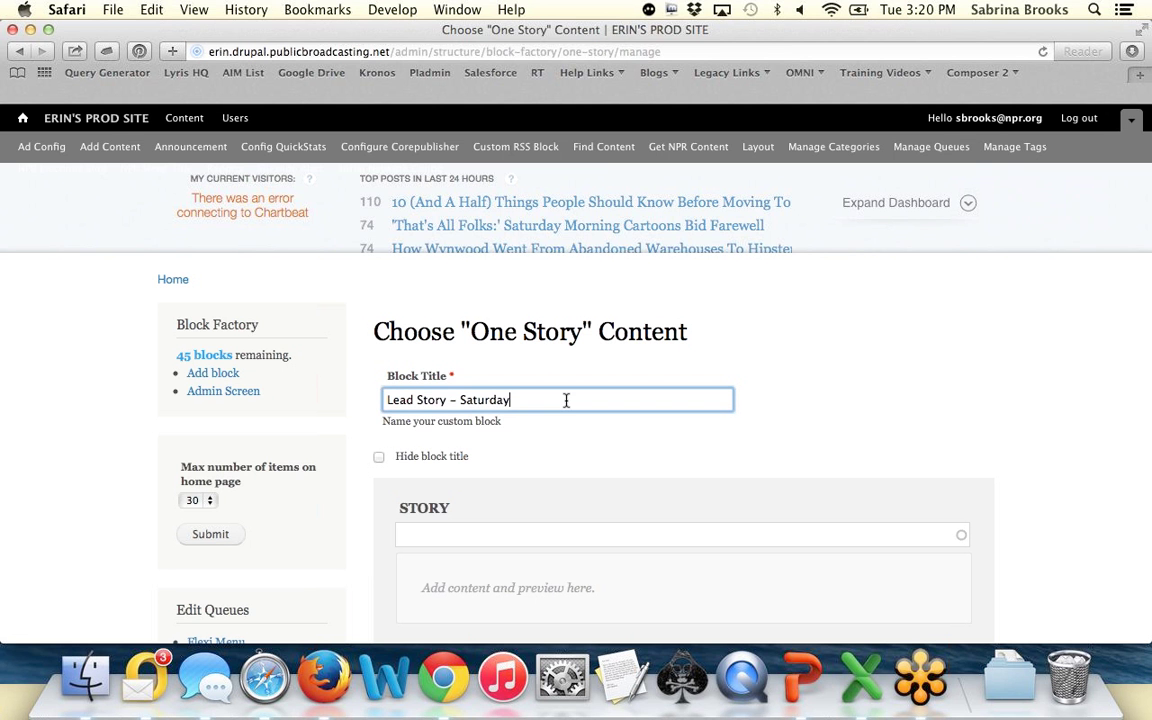
pyautogui.click(379, 456)
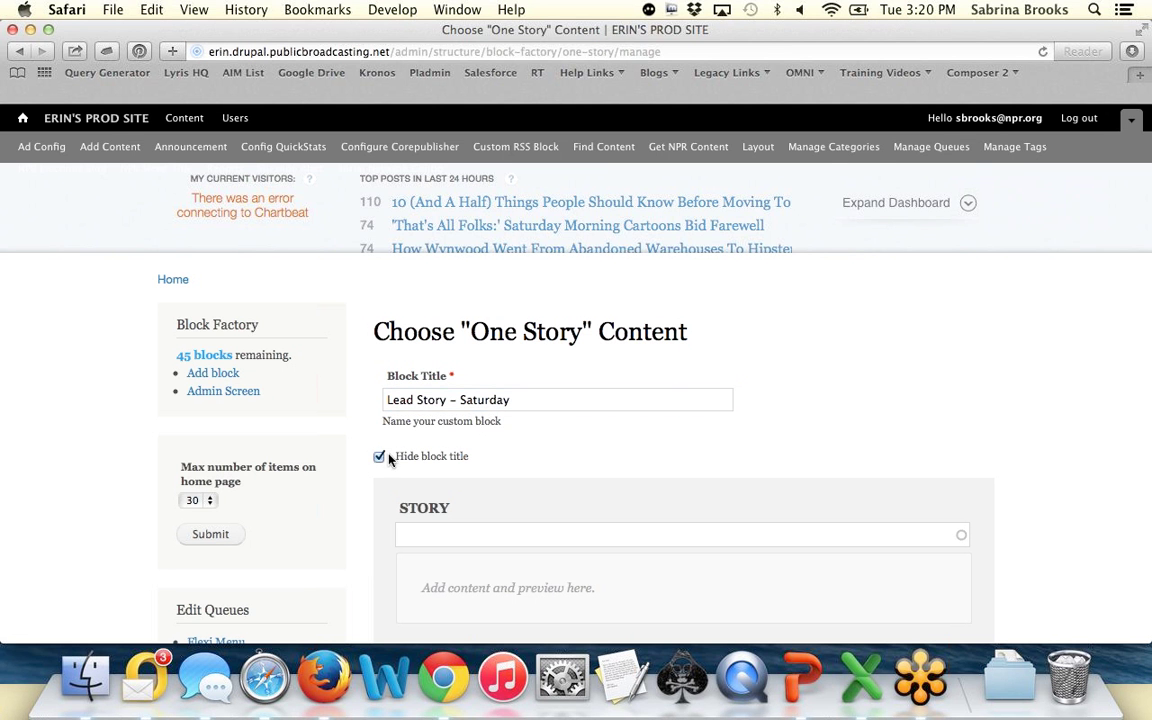
# Step: Replace the block title with "Curated - 1 story - election night"
pyautogui.moveTo(535, 401); pyautogui.dragTo(387, 398)
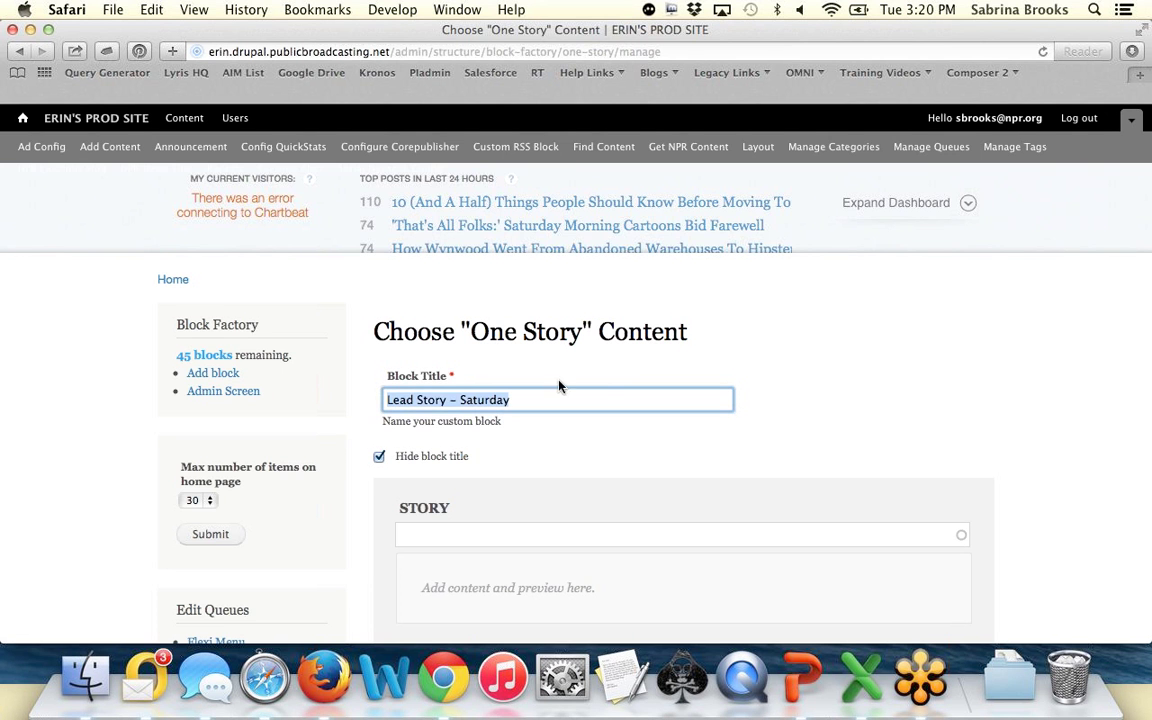
pyautogui.scroll(-3, 825, 378)
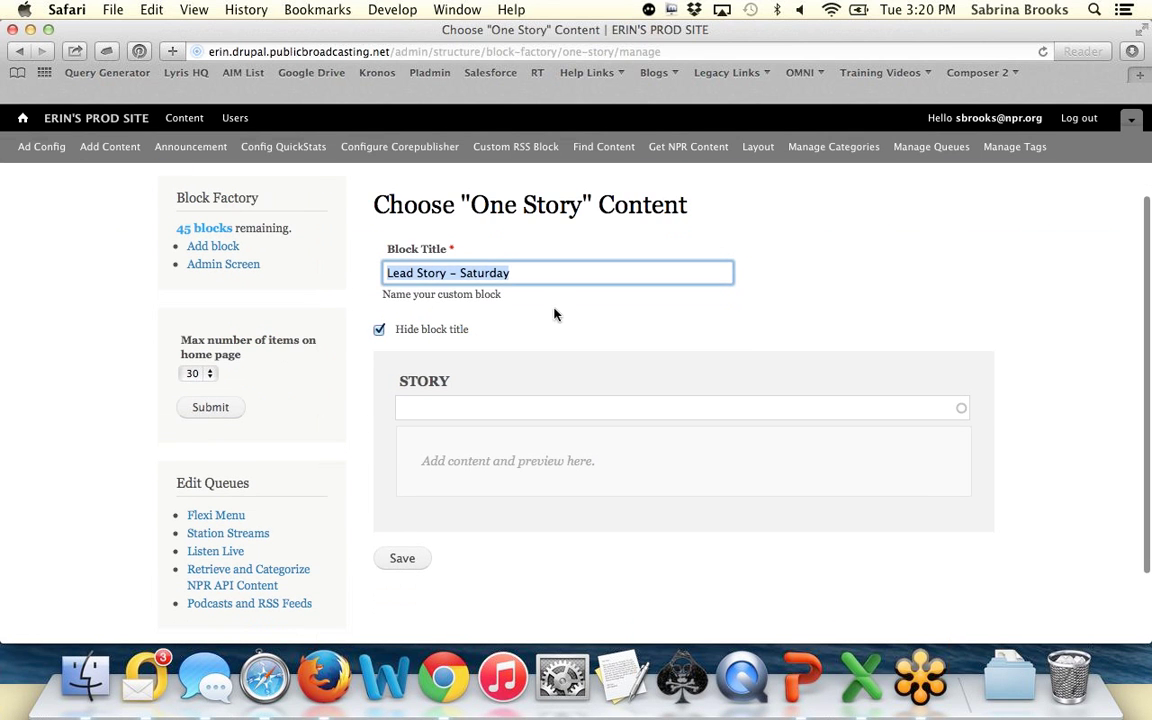
pyautogui.click(528, 274)
pyautogui.tripleClick(474, 272)
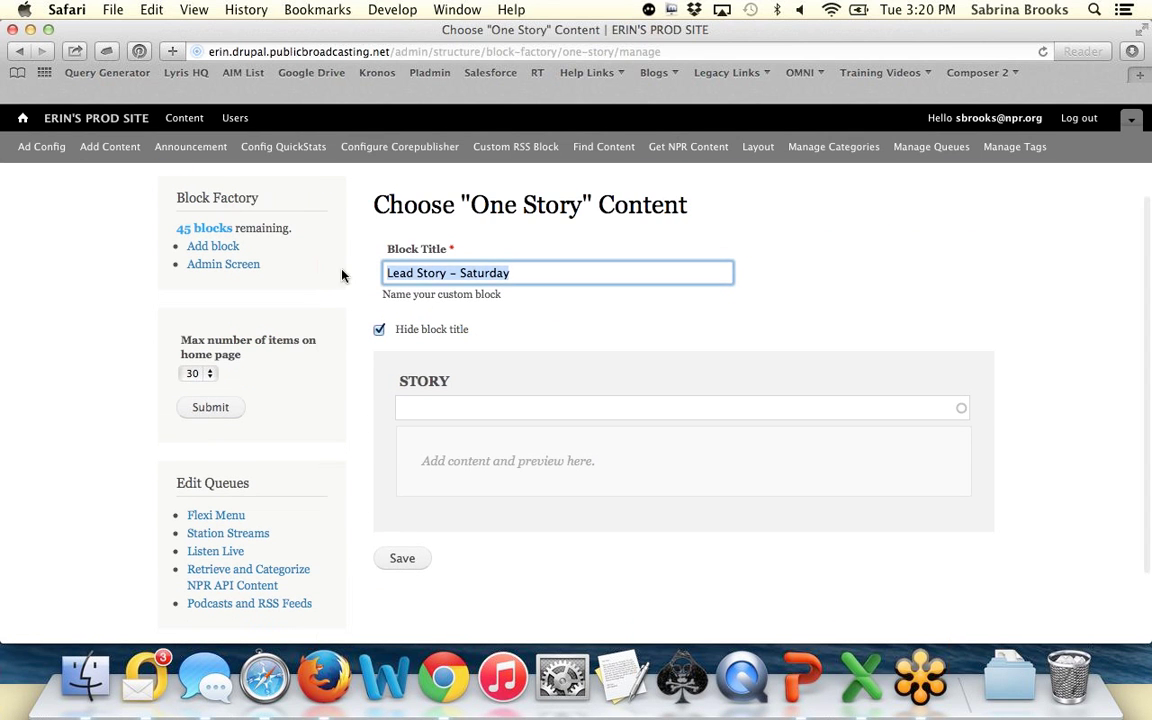
pyautogui.write('Curated blo')
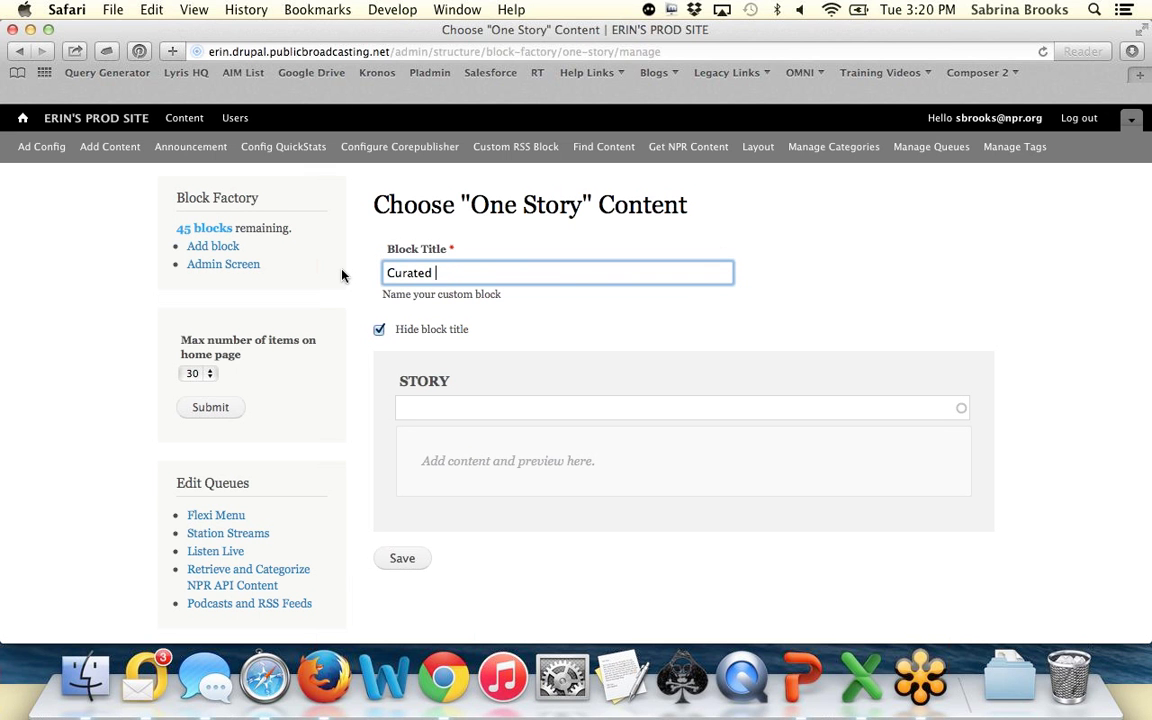
pyautogui.press('BackSpace')
pyautogui.press('BackSpace')
pyautogui.press('BackSpace')
pyautogui.press('BackSpace')
pyautogui.write('– 1 story – election night')
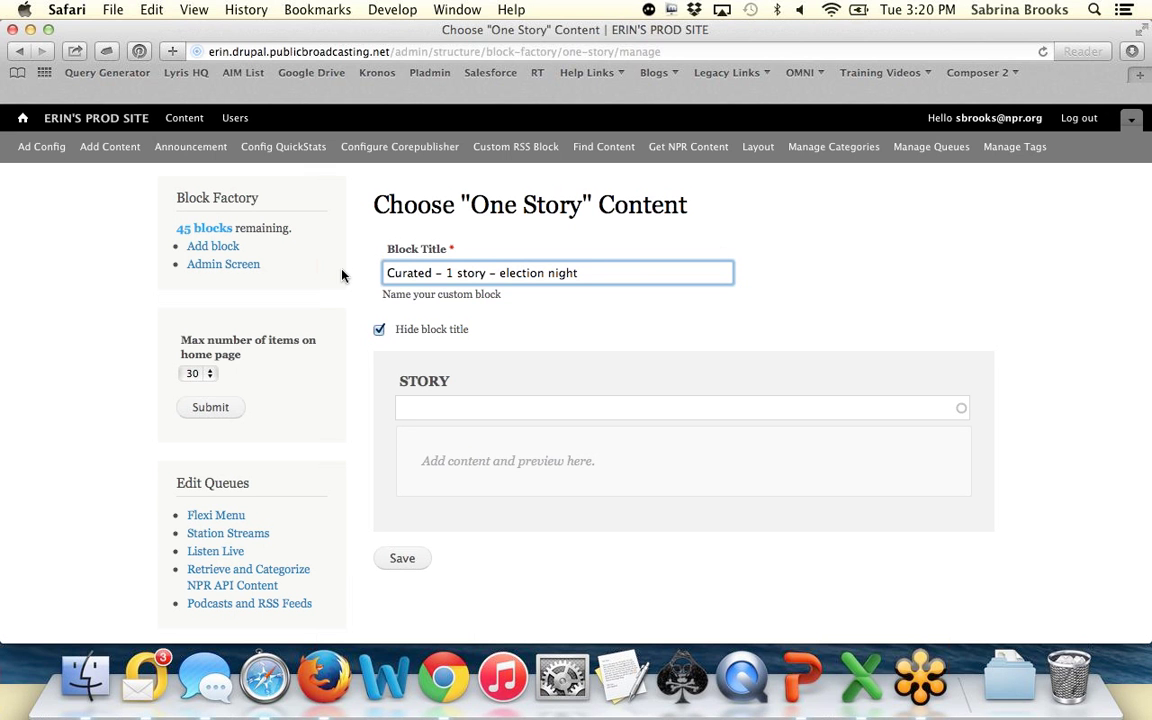
# Step: Open the site's home page in a separate browser tab to look at its lead story headline
pyautogui.click(425, 406)
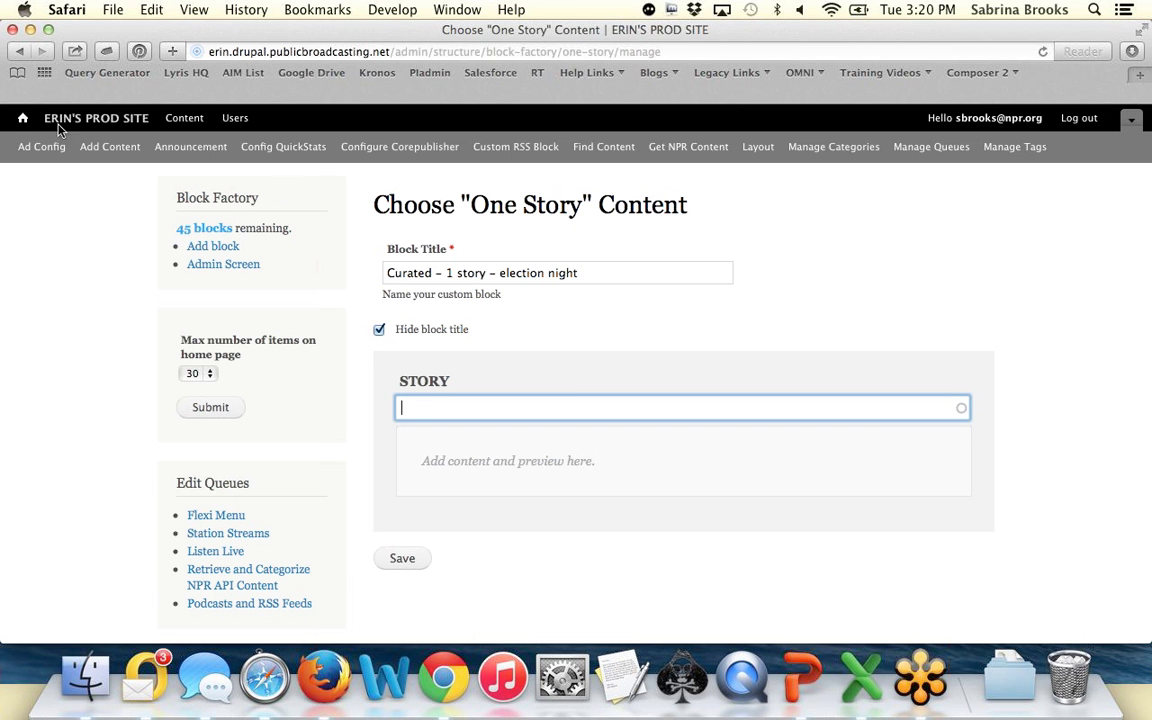
pyautogui.press('super+t')
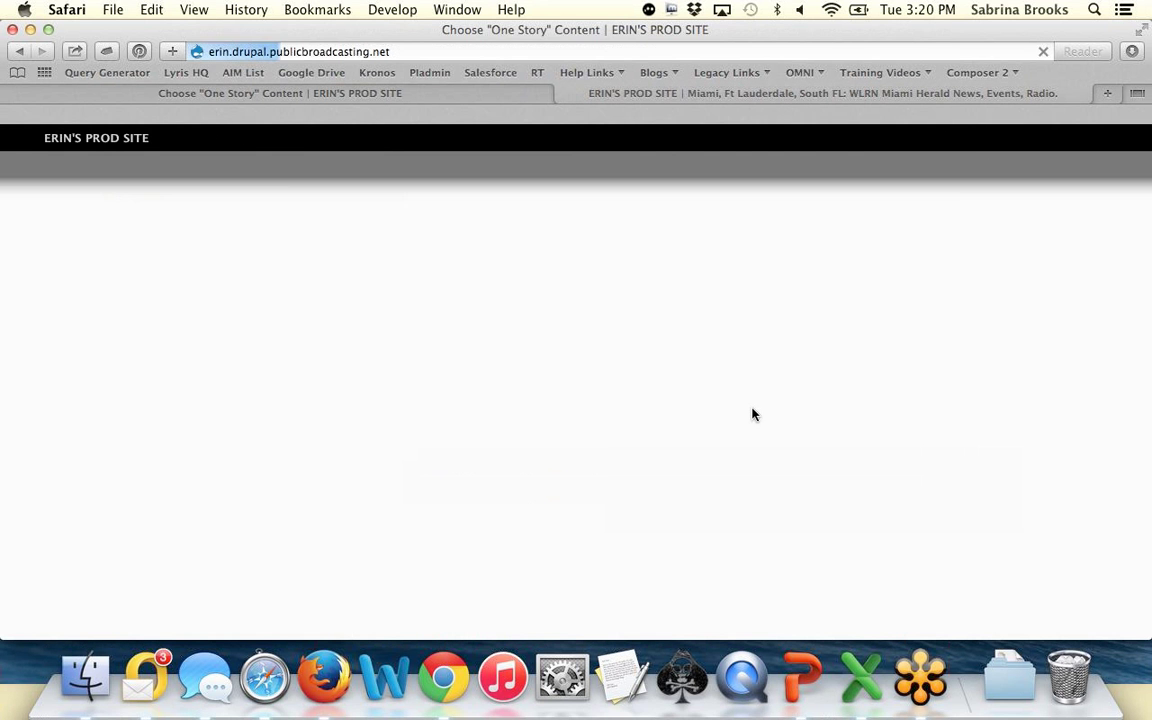
pyautogui.scroll(-4, 754, 416)
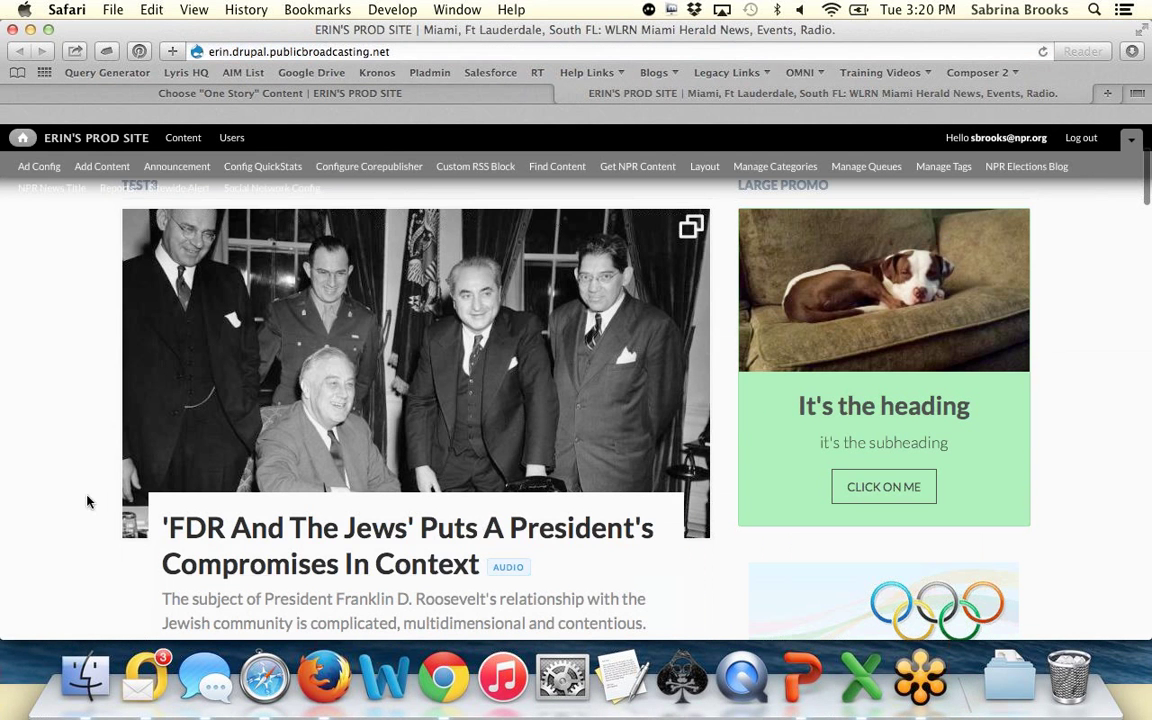
# Step: In the block form, search stories for "puts president", choose "Obama Group's Climate Push Puts President Under Scrutiny" and review its preview
pyautogui.click(368, 96)
pyautogui.click(514, 430)
pyautogui.write('p')
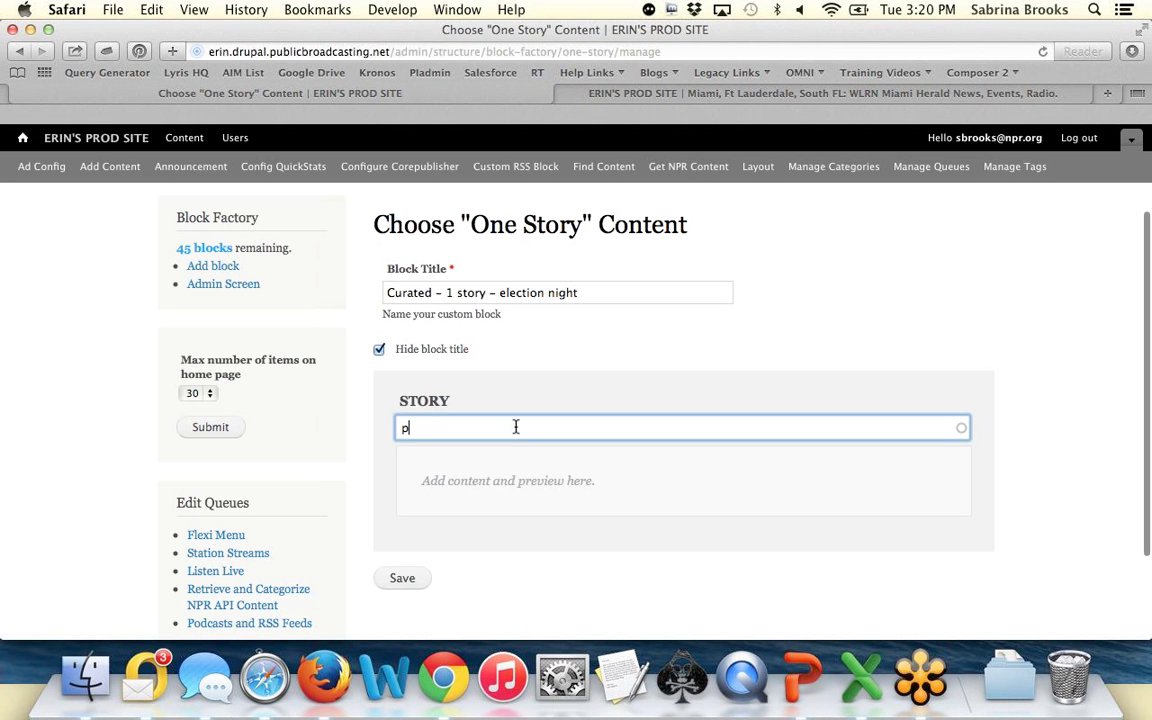
pyautogui.write('uts presea')
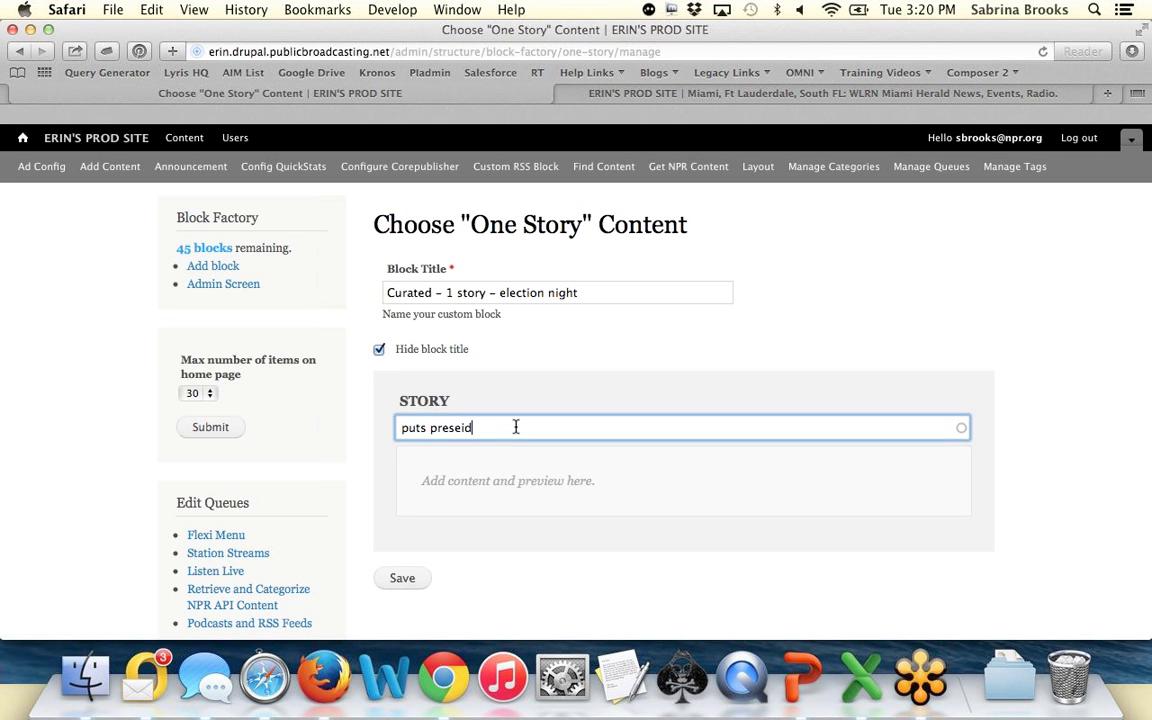
pyautogui.press('BackSpace')
pyautogui.write('i')
pyautogui.press('BackSpace')
pyautogui.press('BackSpace')
pyautogui.write('ident')
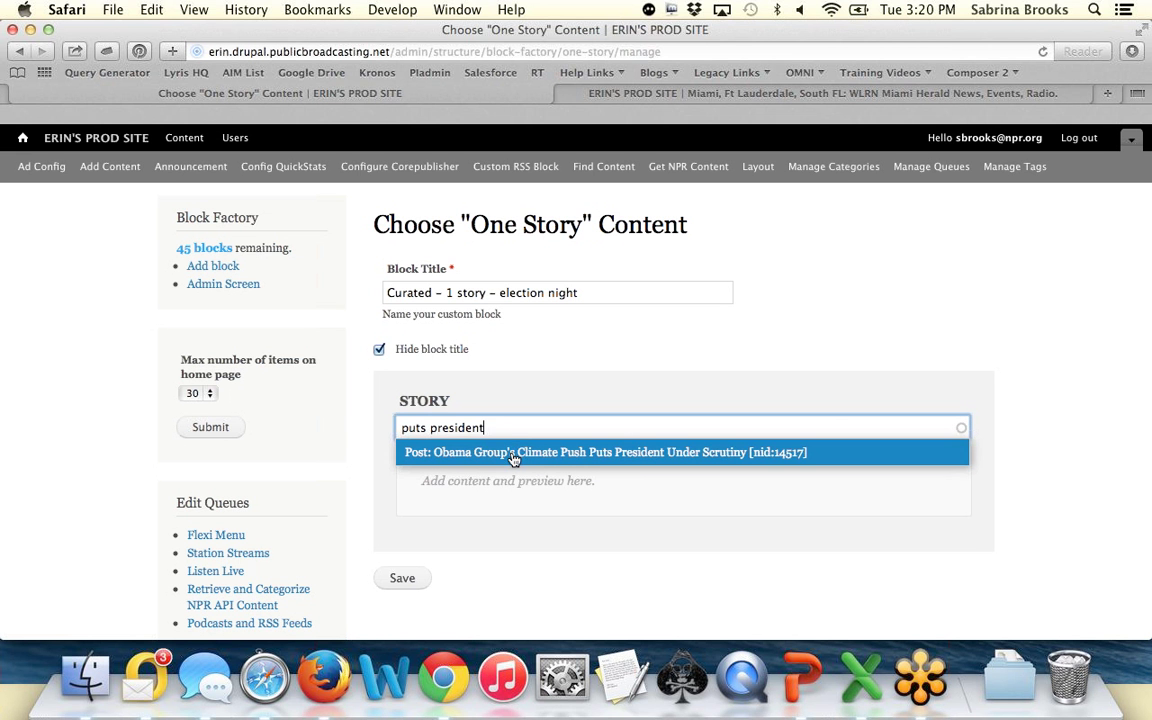
pyautogui.click(517, 460)
pyautogui.scroll(-3, 1009, 298)
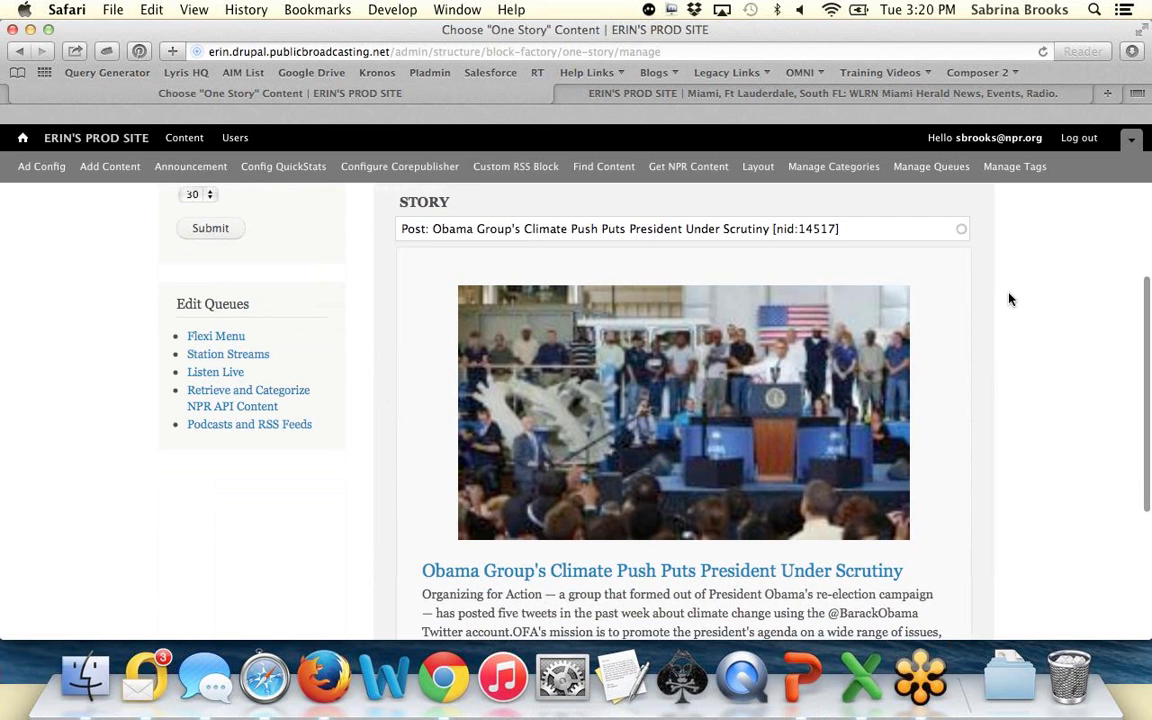
pyautogui.scroll(-2, 1009, 298)
pyautogui.scroll(1, 690, 323)
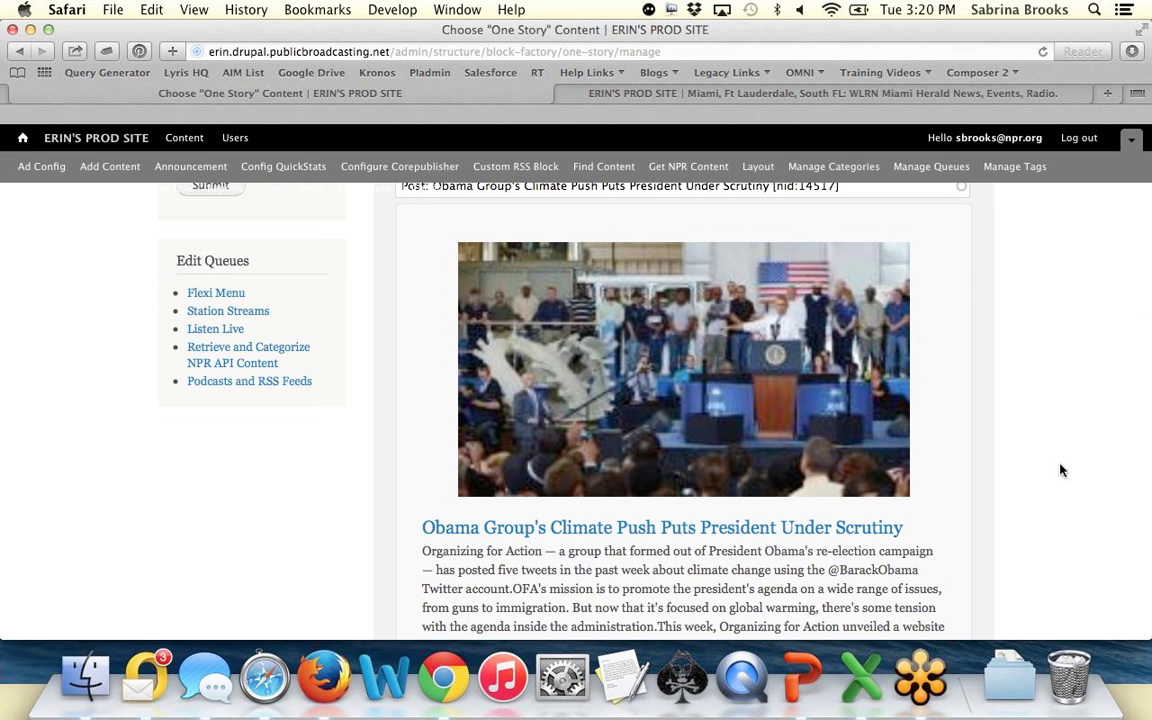
pyautogui.scroll(-5, 1059, 468)
pyautogui.scroll(4, 1059, 468)
pyautogui.scroll(3, 1061, 470)
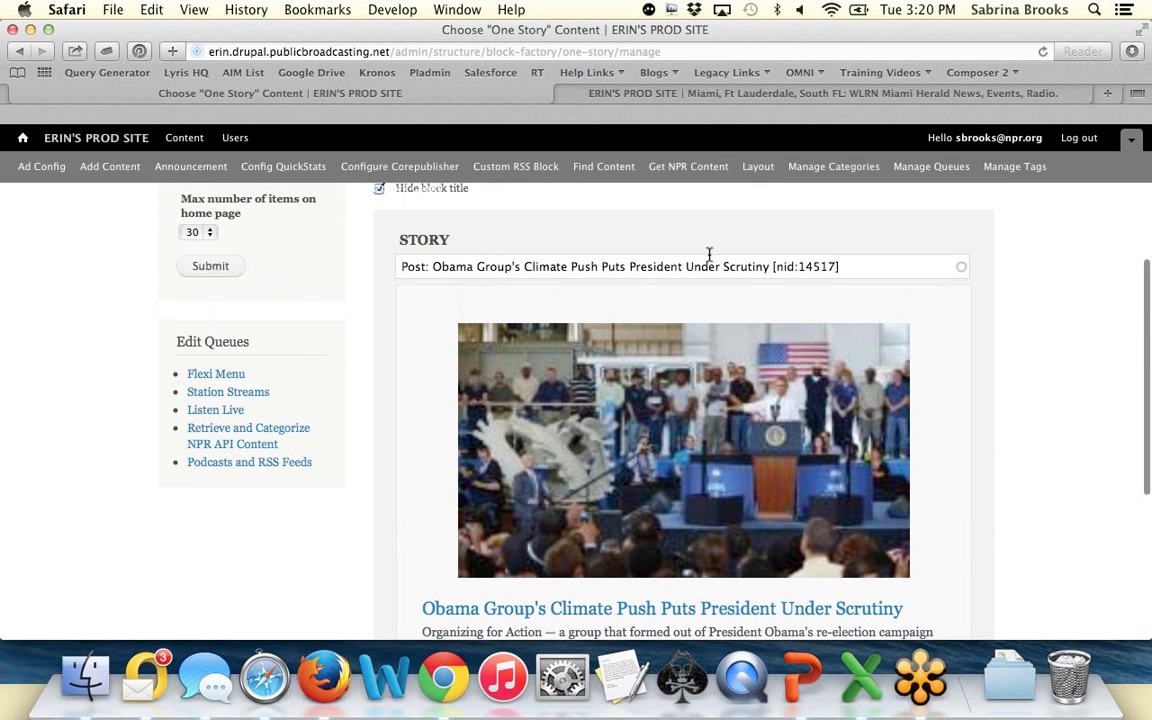
# Step: Copy 'FDR And The Jews' from the home page headline and use it to replace the block's story with the matching post
pyautogui.click(709, 93)
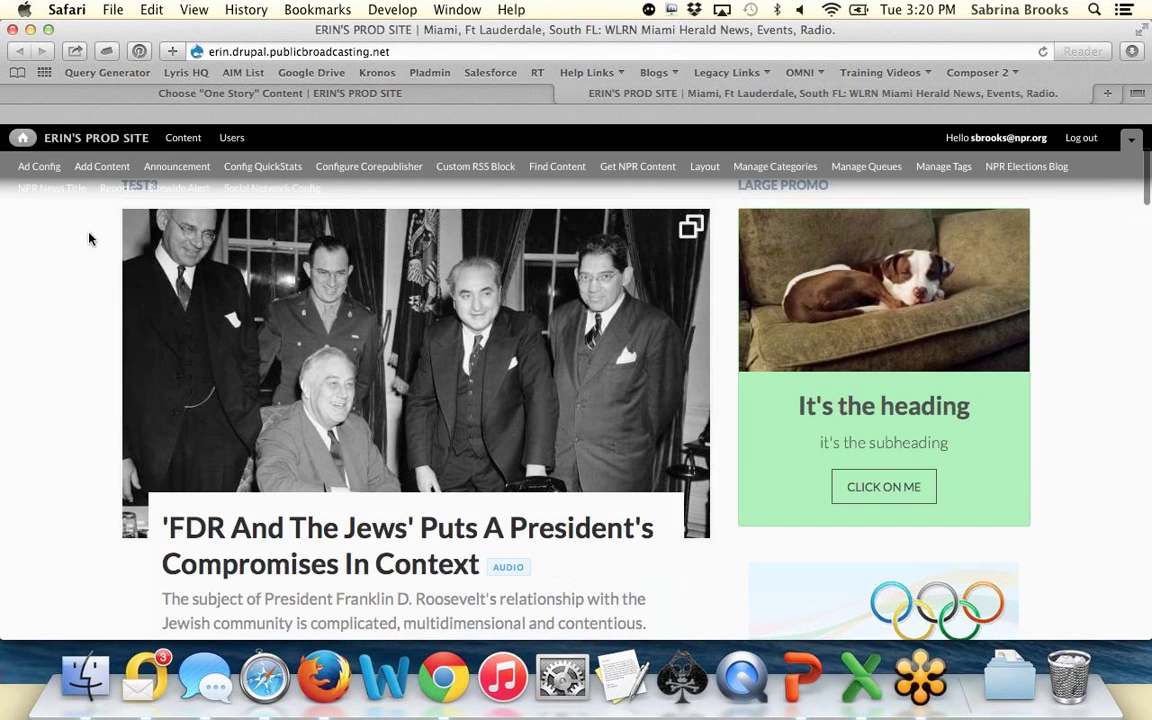
pyautogui.moveTo(160, 528); pyautogui.dragTo(413, 524)
pyautogui.press('super+c')
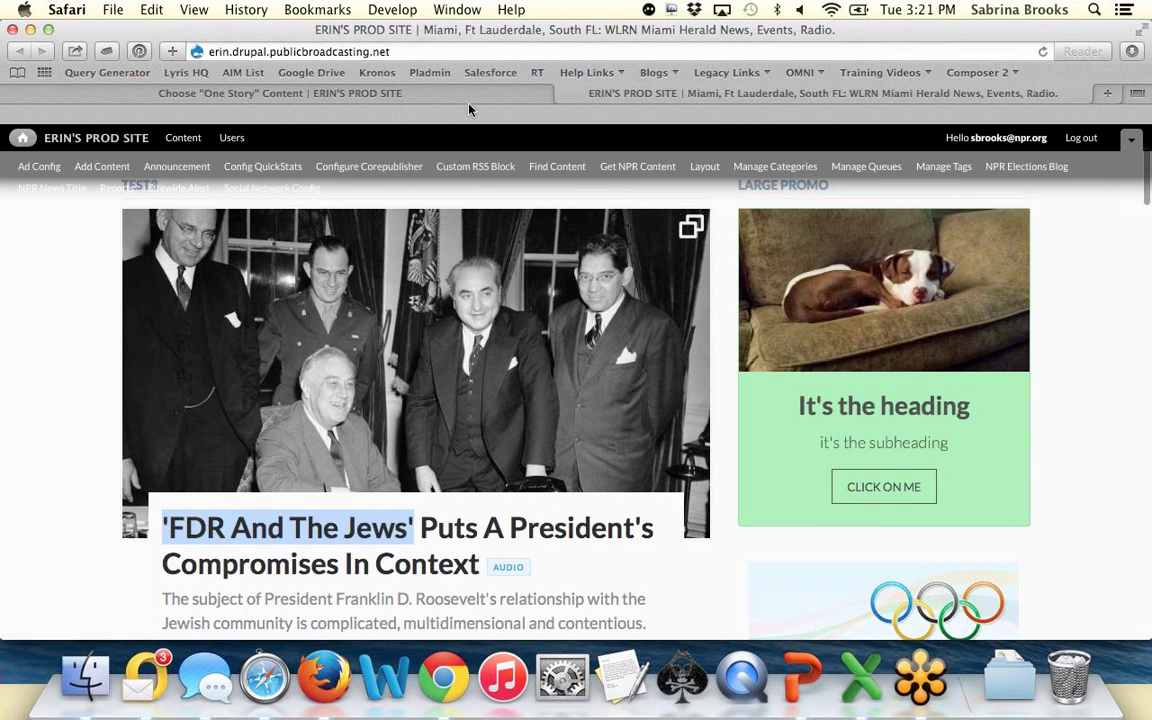
pyautogui.click(421, 92)
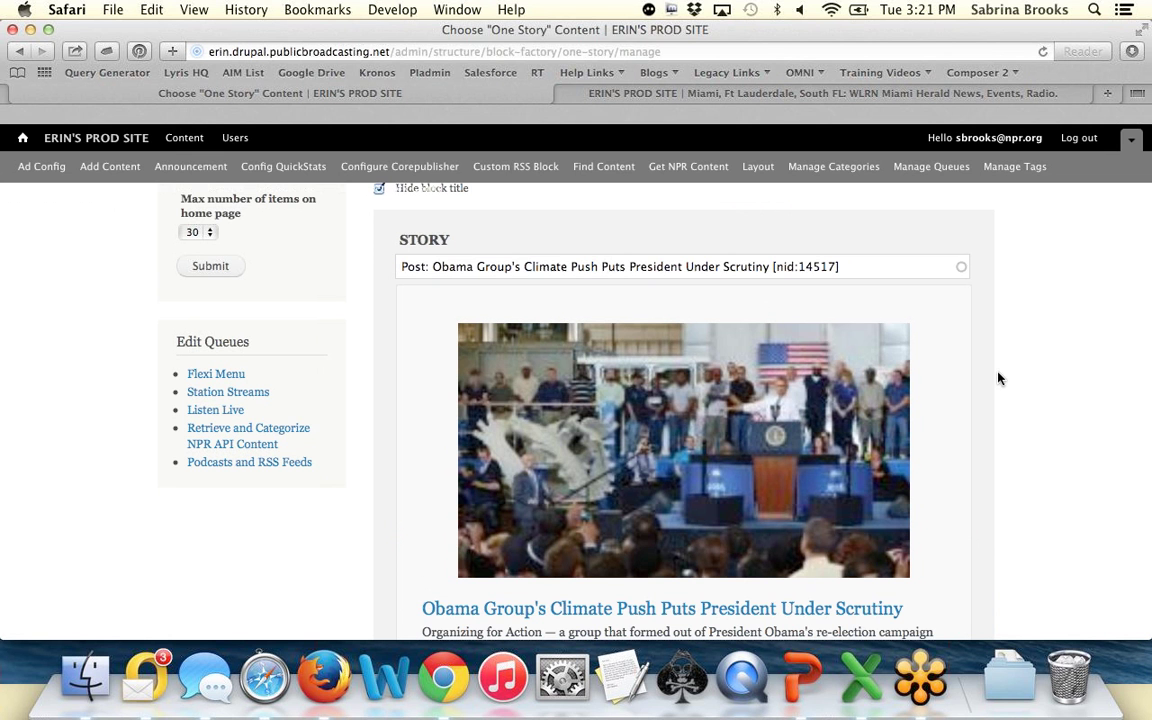
pyautogui.moveTo(887, 266); pyautogui.dragTo(354, 243)
pyautogui.press('super+v')
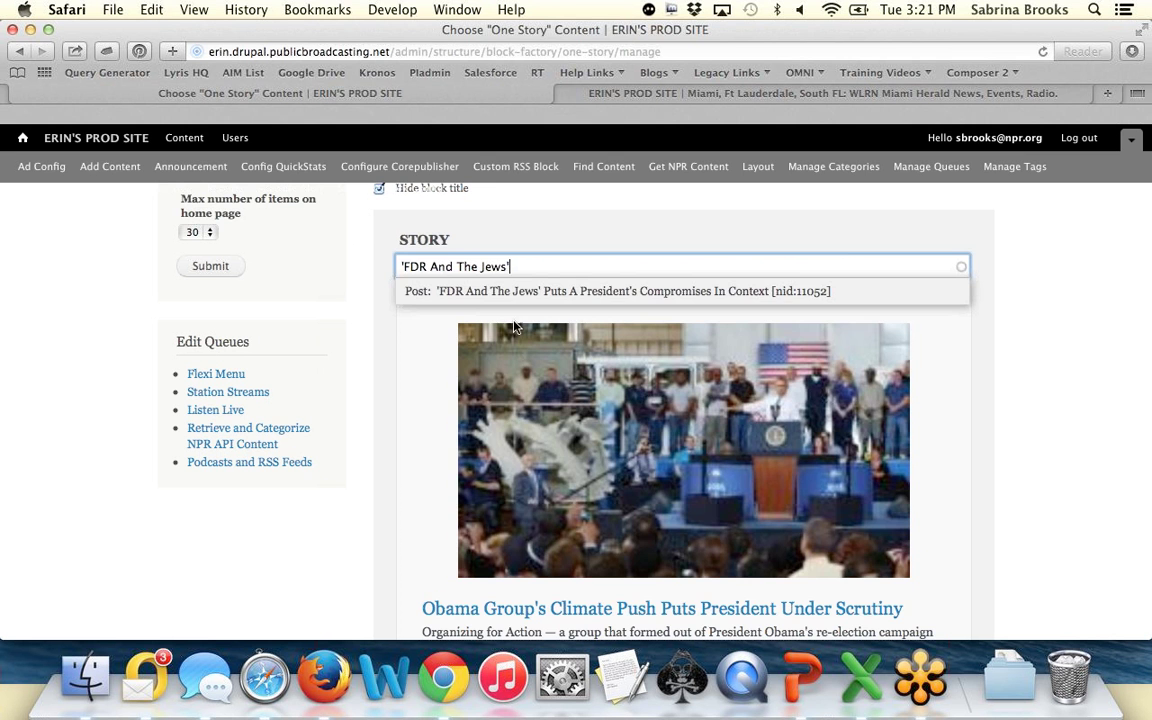
pyautogui.click(512, 291)
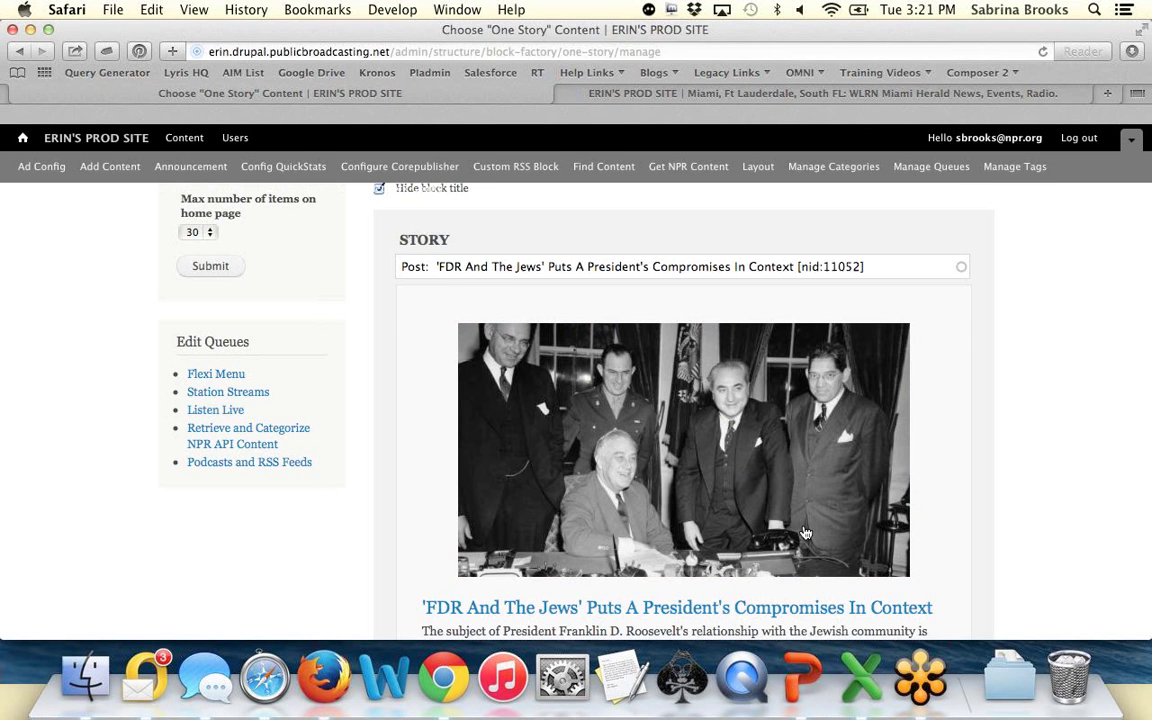
# Step: Review the story preview text, save the one-story block and locate it in the Block Factory list
pyautogui.scroll(-5, 1085, 456)
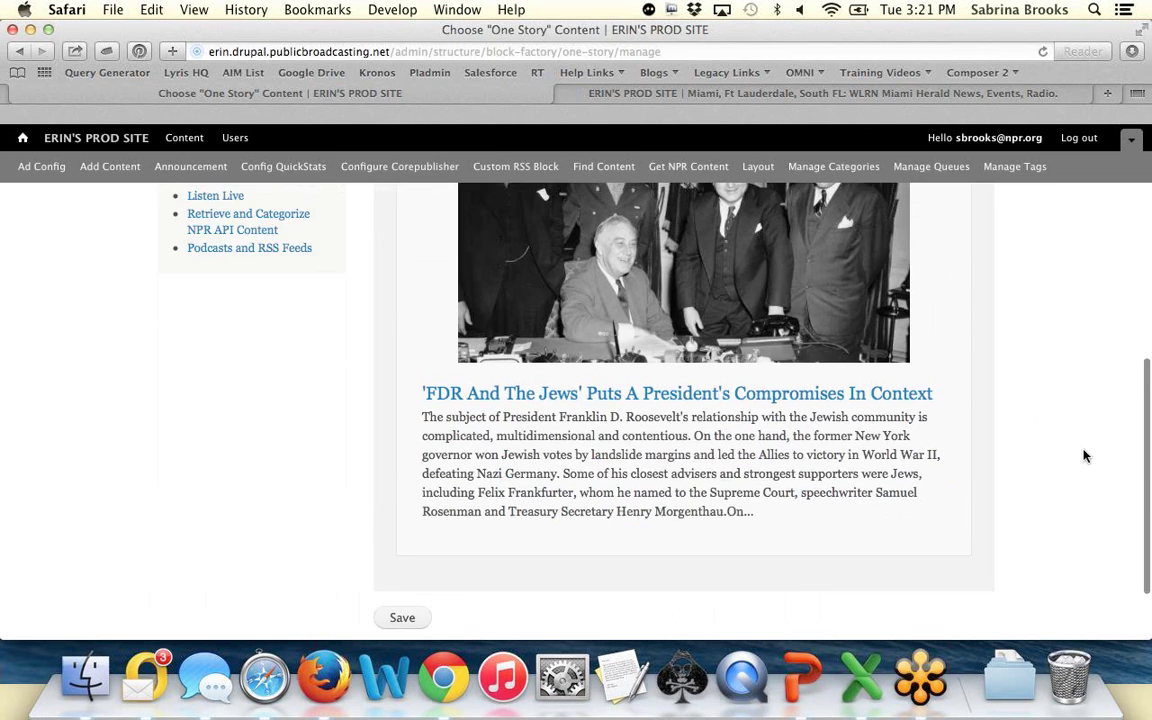
pyautogui.moveTo(755, 459); pyautogui.dragTo(418, 365)
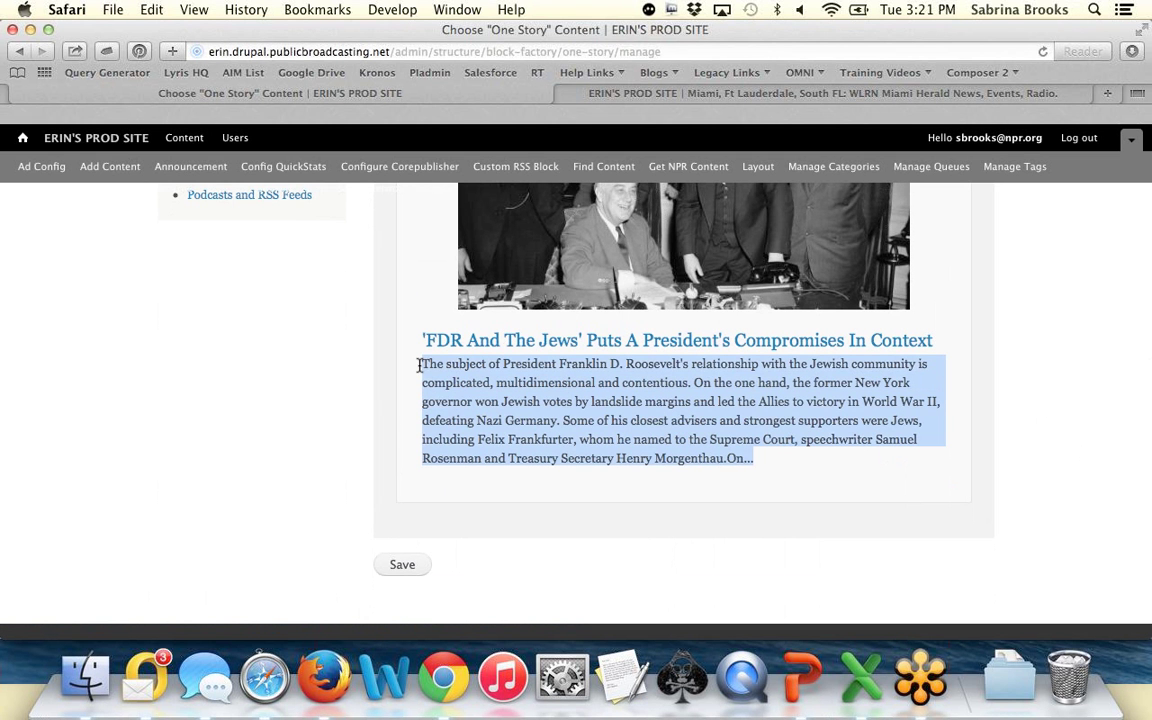
pyautogui.click(402, 564)
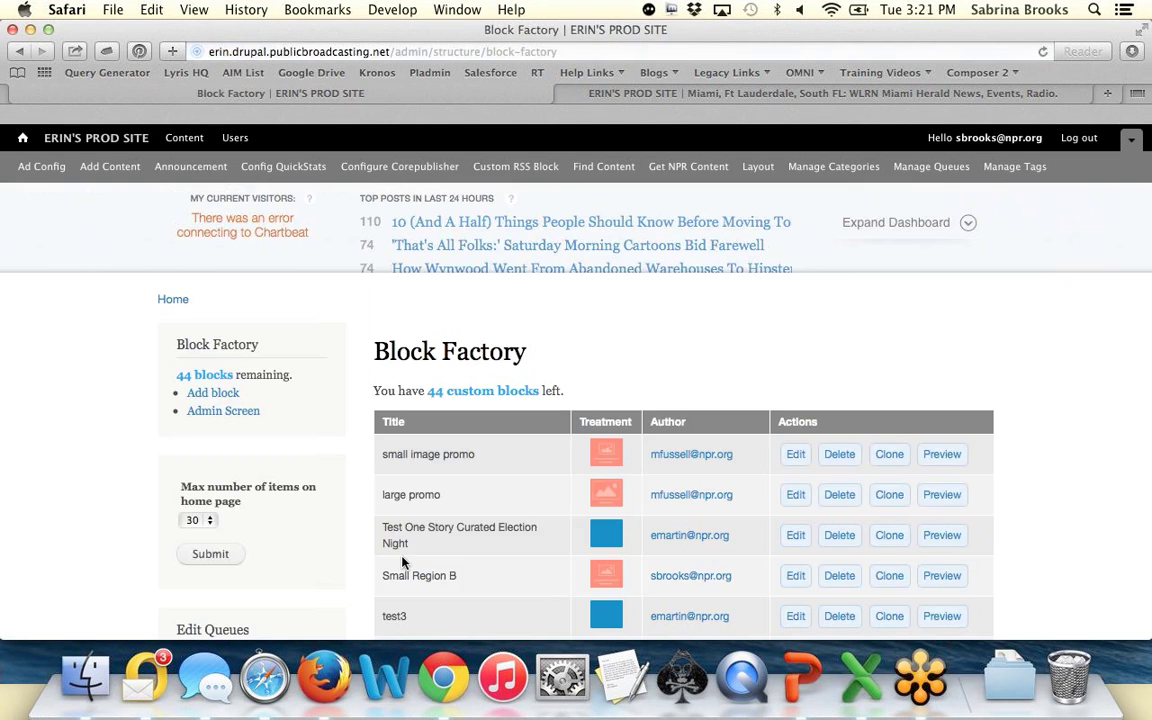
pyautogui.scroll(-3, 403, 560)
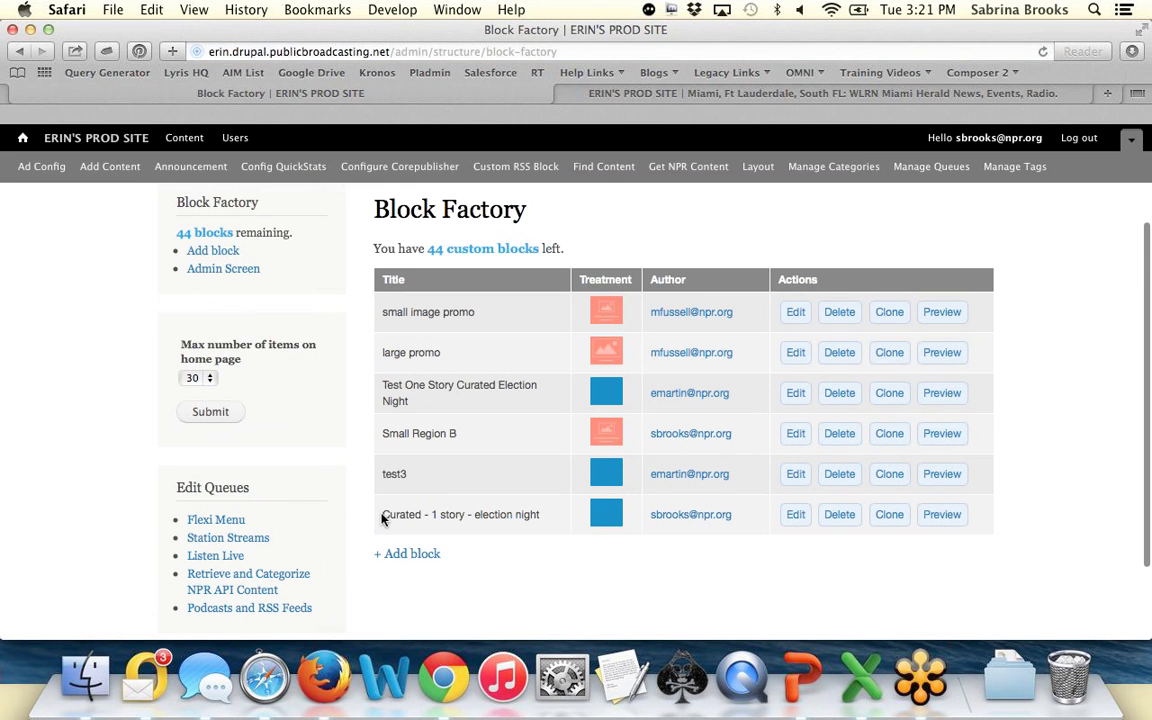
# Step: Start adding a new curated block from the Block Factory list with the Three Stories treatment
pyautogui.moveTo(382, 515); pyautogui.dragTo(540, 515)
pyautogui.click(414, 554)
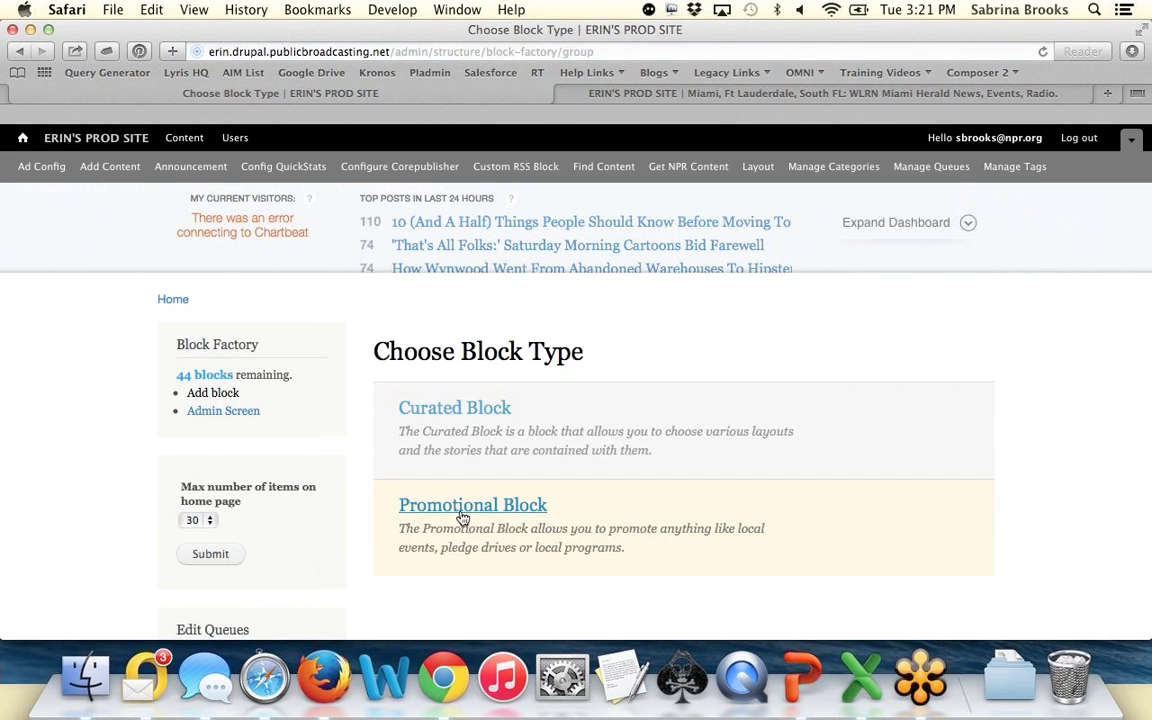
pyautogui.click(476, 410)
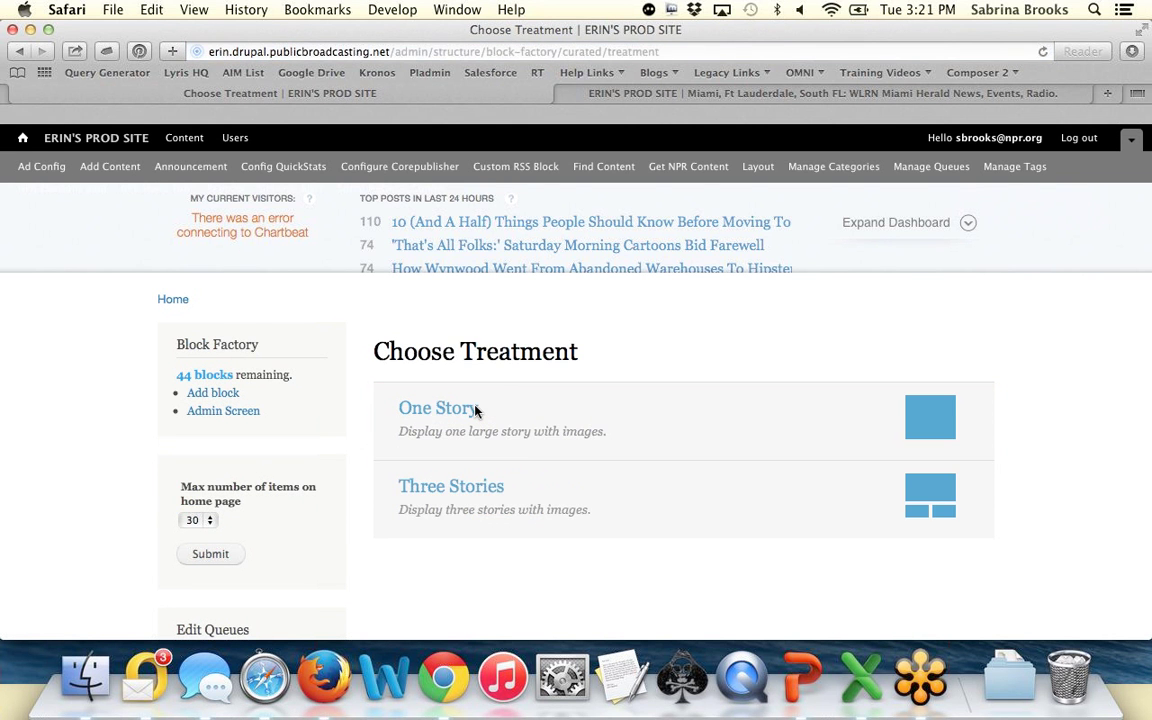
pyautogui.scroll(-1, 472, 407)
pyautogui.click(465, 467)
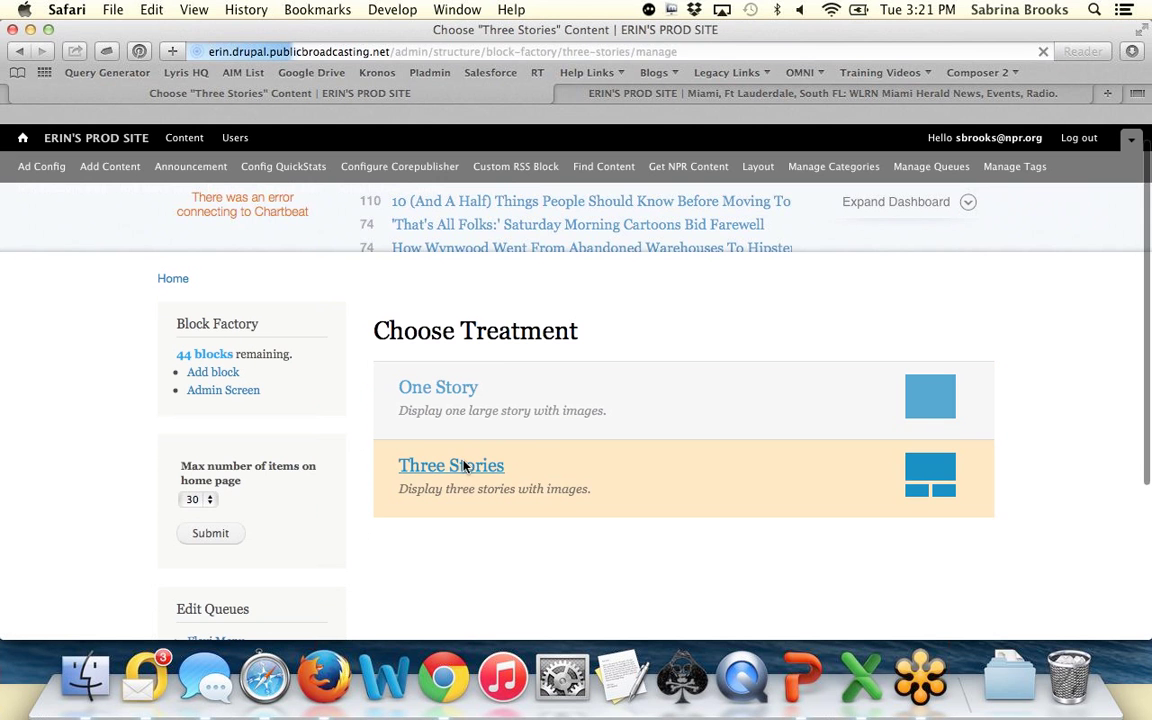
# Step: Title the new block "Curated block - 3 stories - midweek" and hide its block title
pyautogui.click(460, 413)
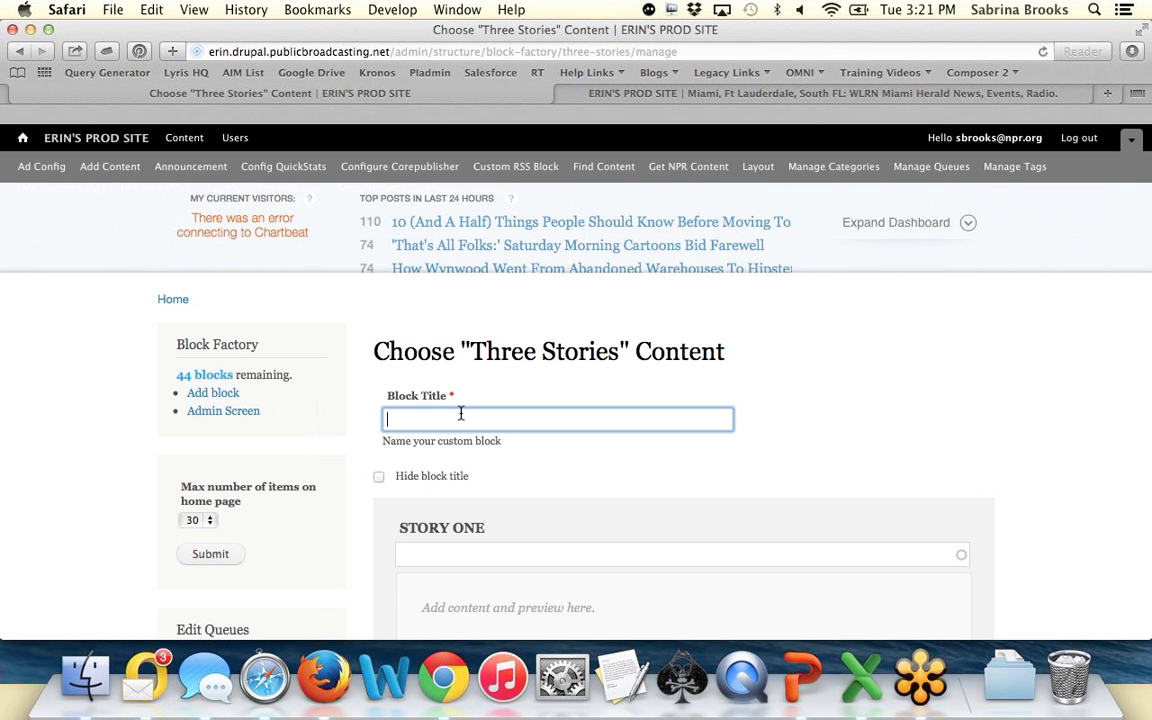
pyautogui.write('Curated block – 3 stories – m')
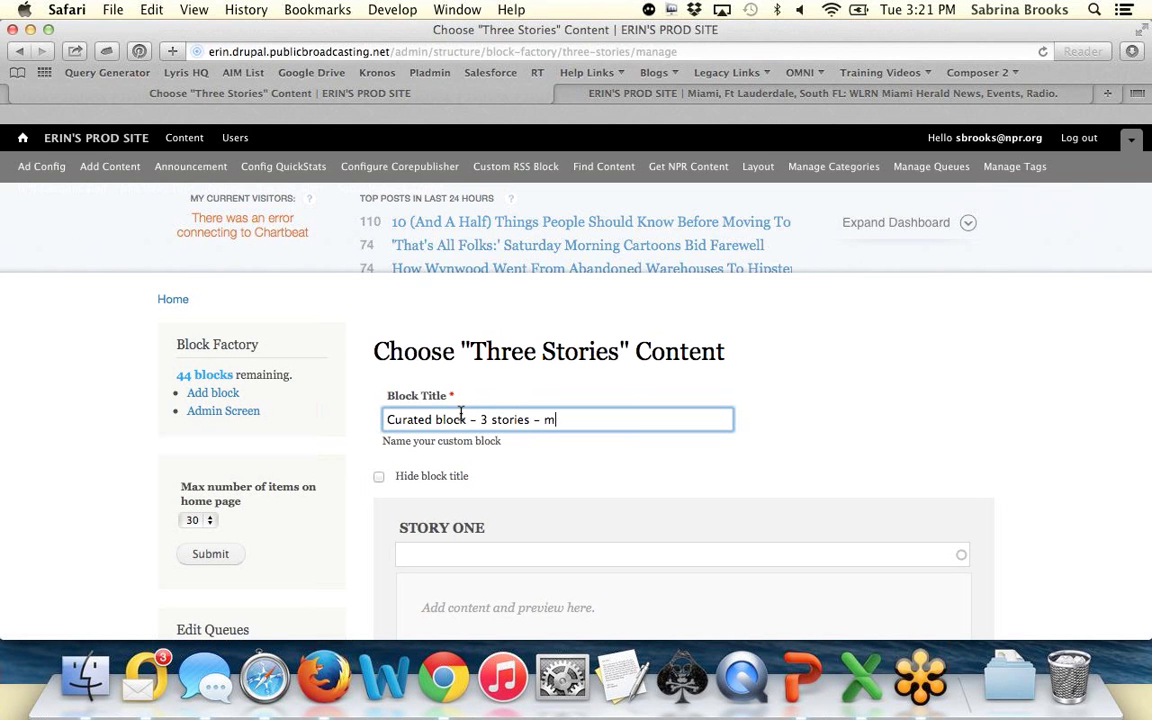
pyautogui.write('idweek')
pyautogui.scroll(-3, 780, 355)
pyautogui.click(378, 304)
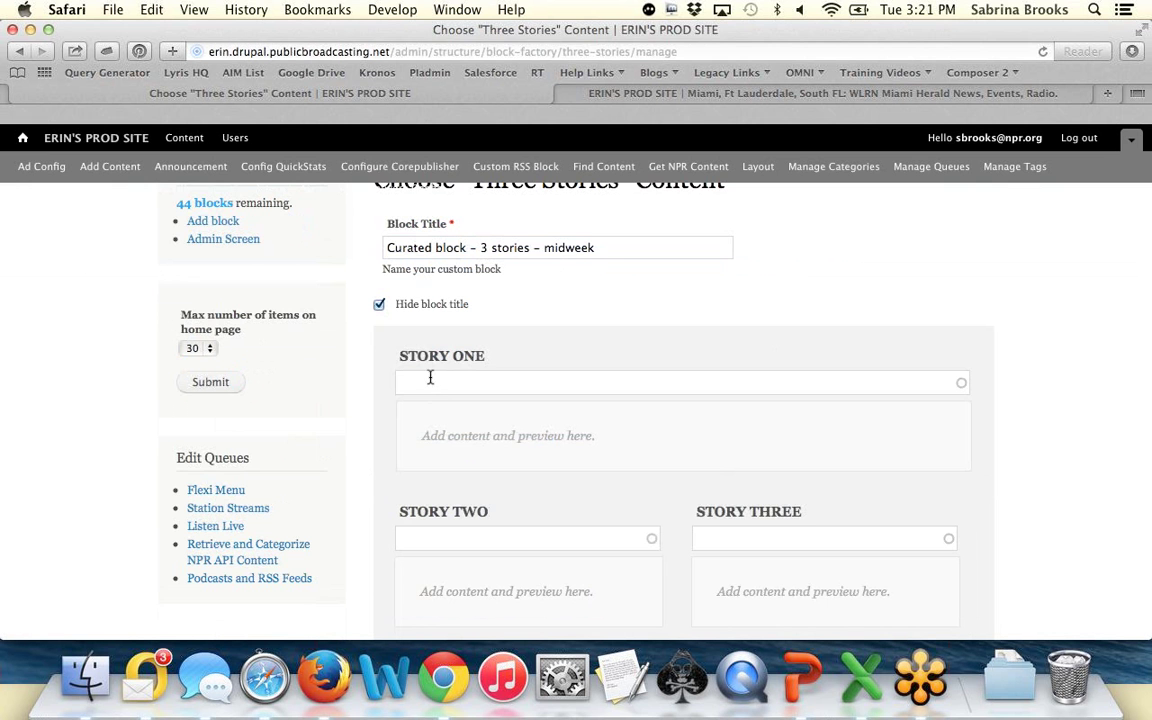
# Step: Set story one to the post "'FDR And The Jews' Puts A President's Compromises In Context" using the copied headline text
pyautogui.click(430, 380)
pyautogui.press('super+v')
pyautogui.press('Down')
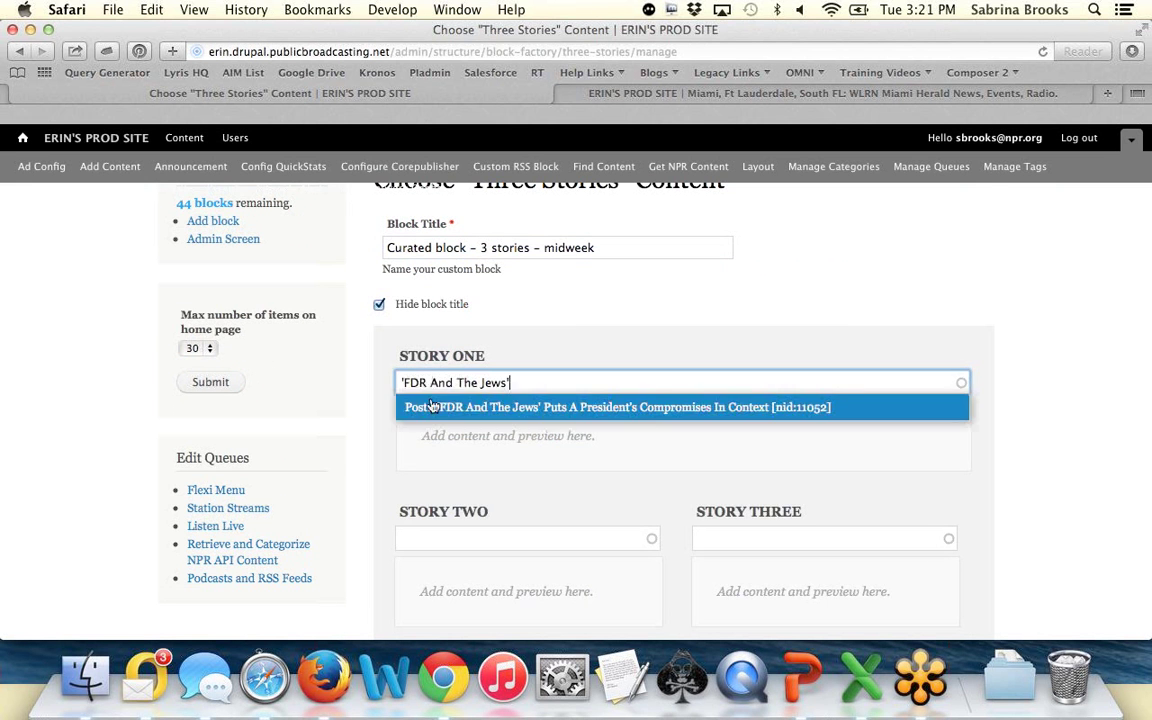
pyautogui.click(435, 404)
# Step: Search story two for "puts press" and choose "Bad Economy For Golf Courses Puts Pressure On Owners Of Fairway-View Homes"
pyautogui.scroll(-10, 435, 410)
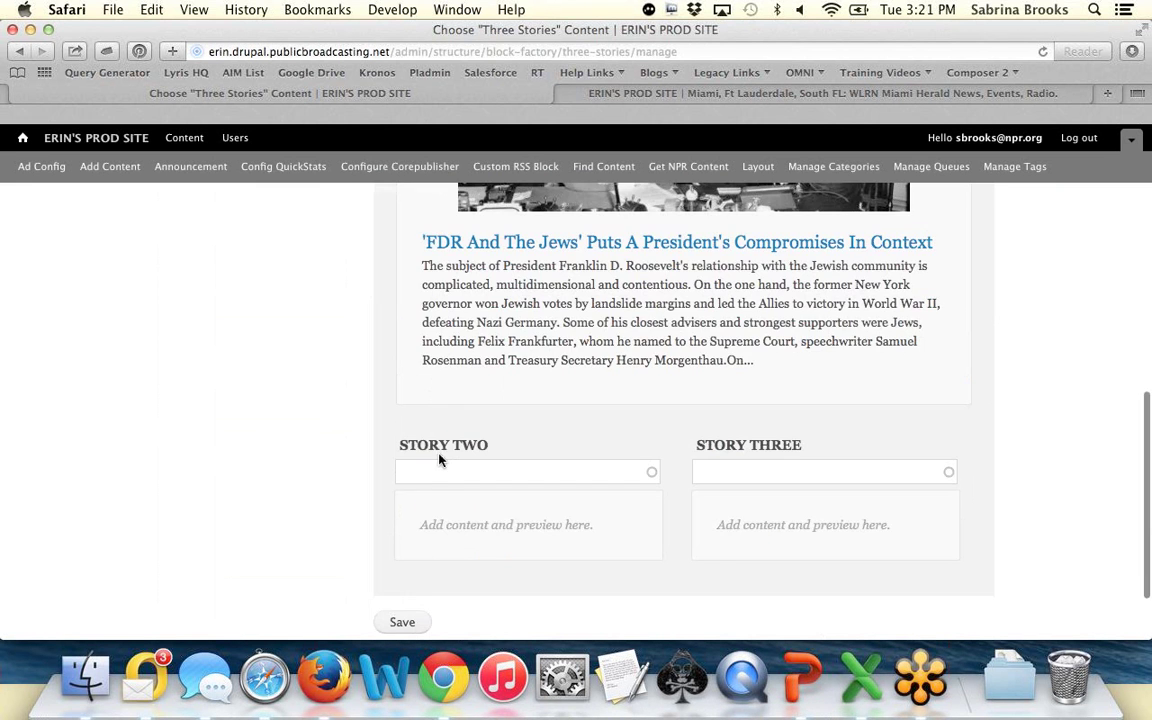
pyautogui.click(436, 477)
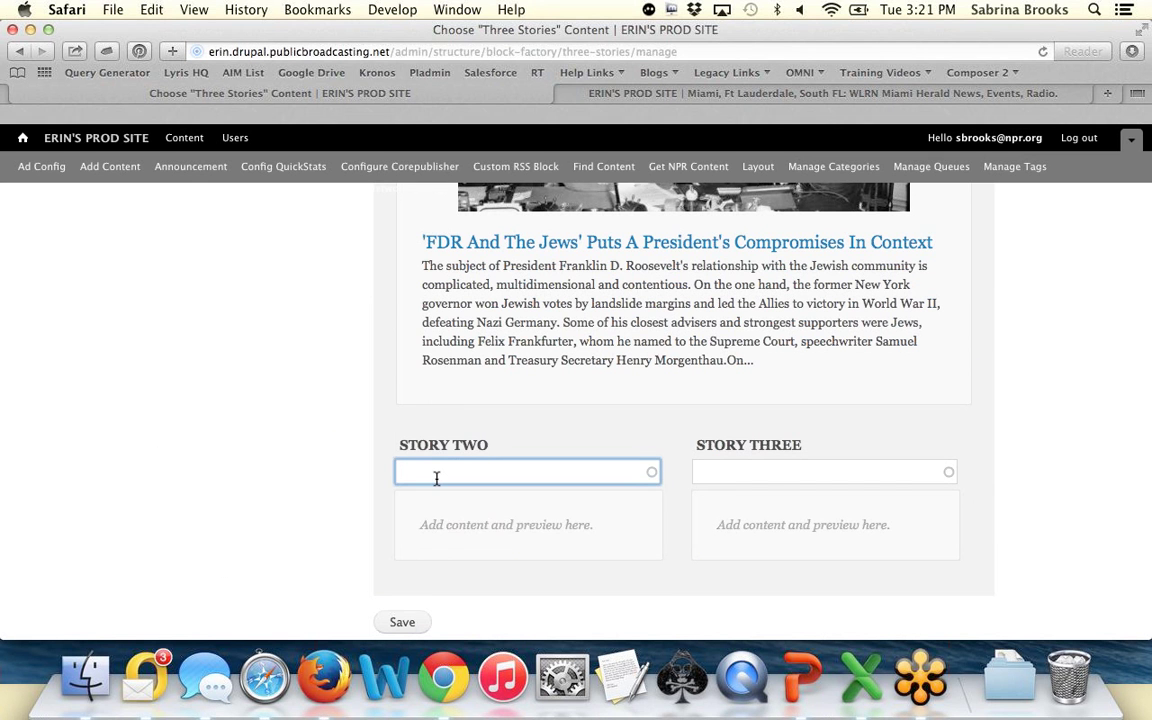
pyautogui.write('puts press')
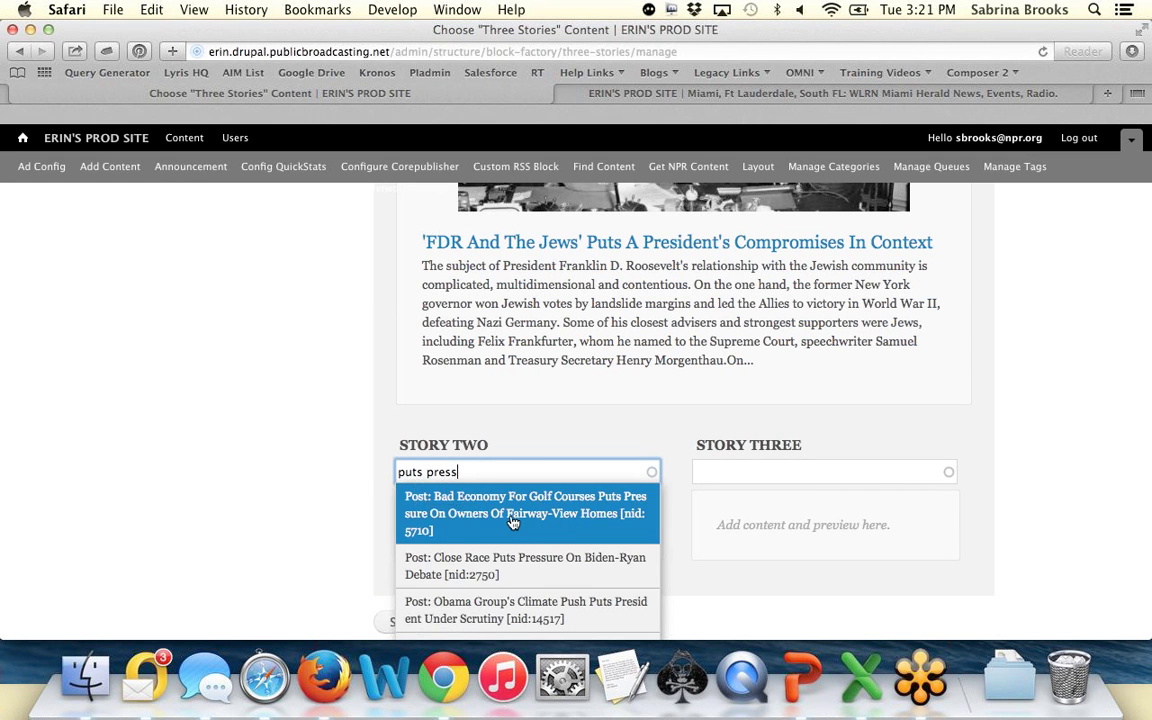
pyautogui.click(512, 522)
pyautogui.scroll(-5, 306, 500)
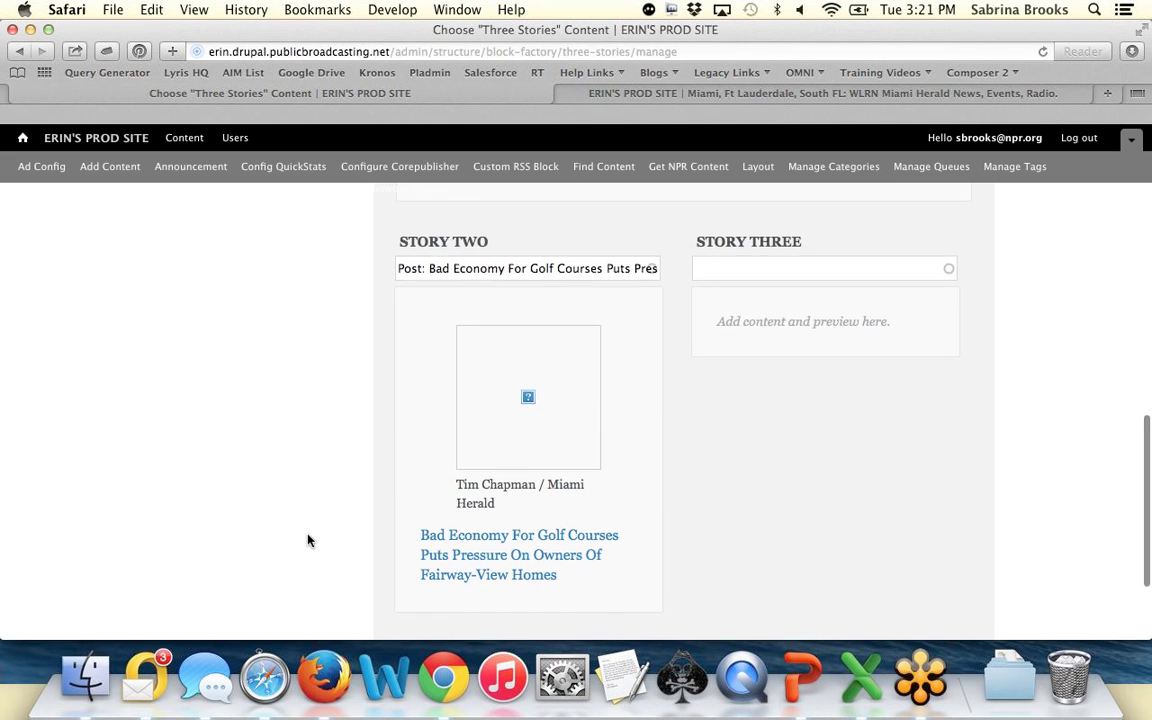
# Step: Replace story two by searching for "puts president" and choosing "Obama Group's Climate Push Puts President Under Scrutiny"
pyautogui.click(630, 266)
pyautogui.moveTo(607, 265); pyautogui.dragTo(621, 265)
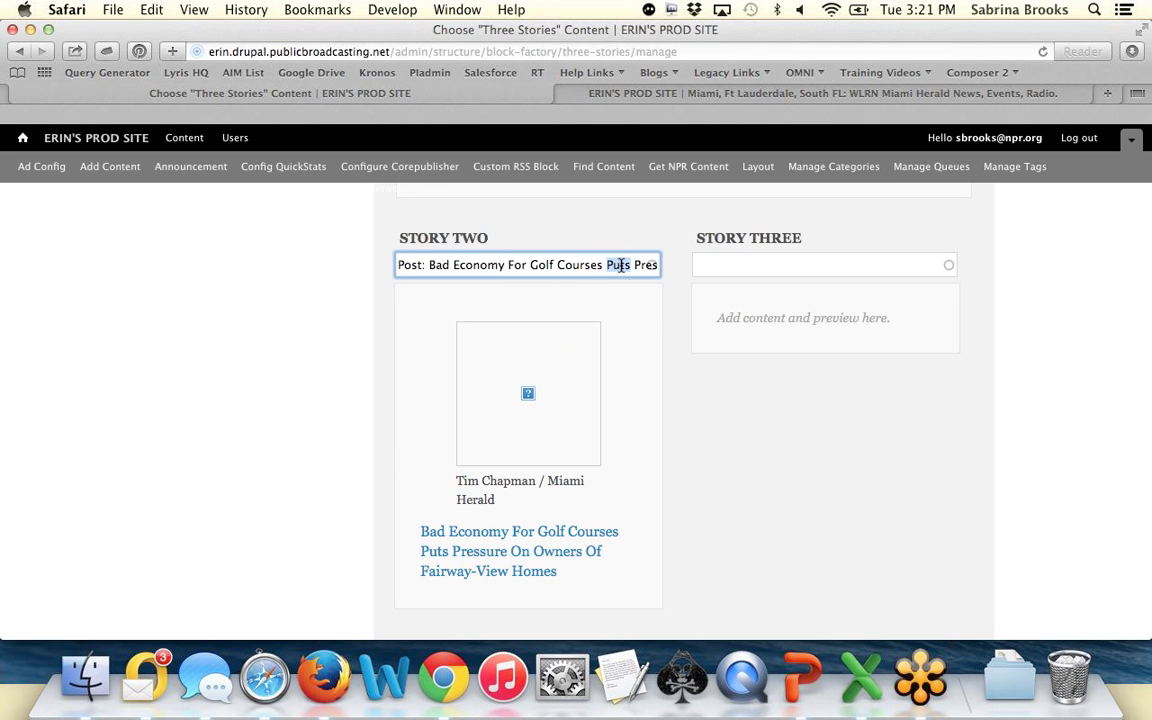
pyautogui.tripleClick(621, 265)
pyautogui.write('puts prsid')
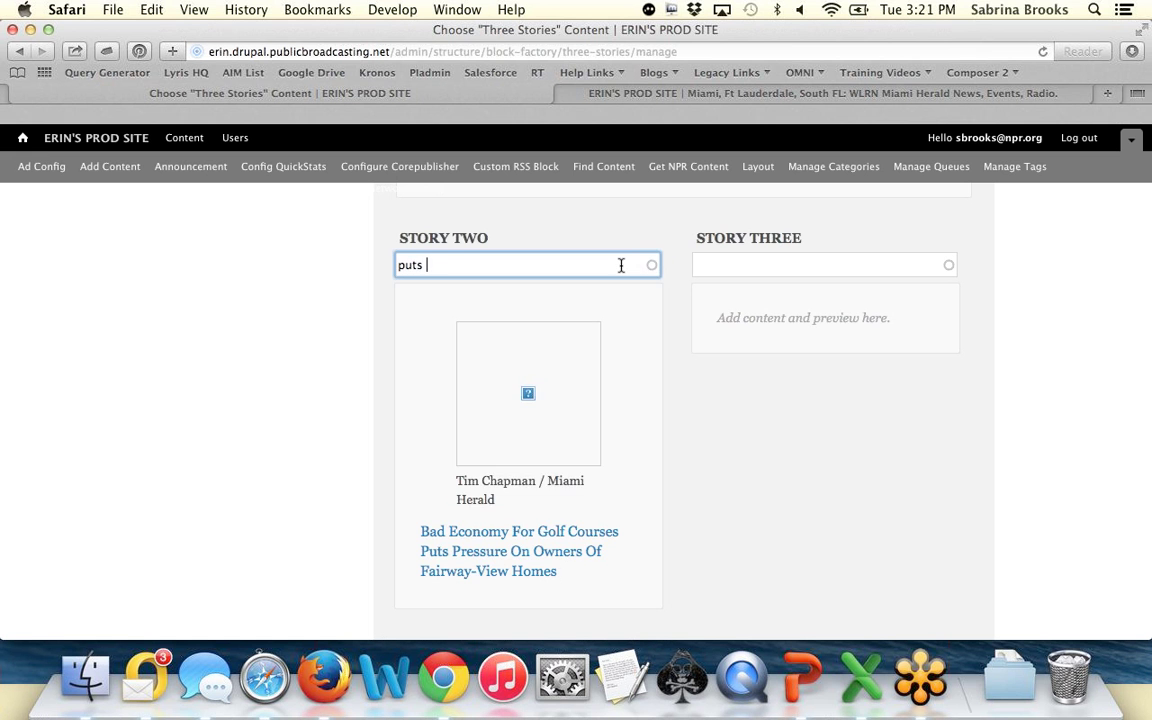
pyautogui.press('BackSpace')
pyautogui.press('BackSpace')
pyautogui.press('BackSpace')
pyautogui.press('BackSpace')
pyautogui.write('re')
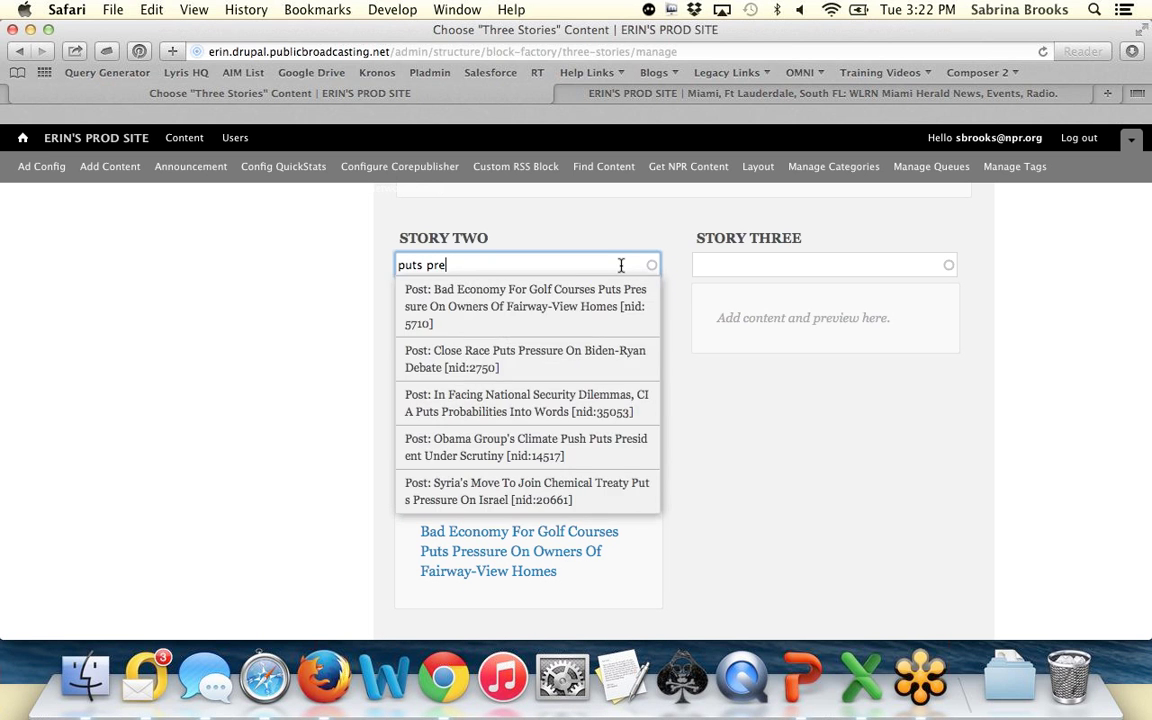
pyautogui.write('sident')
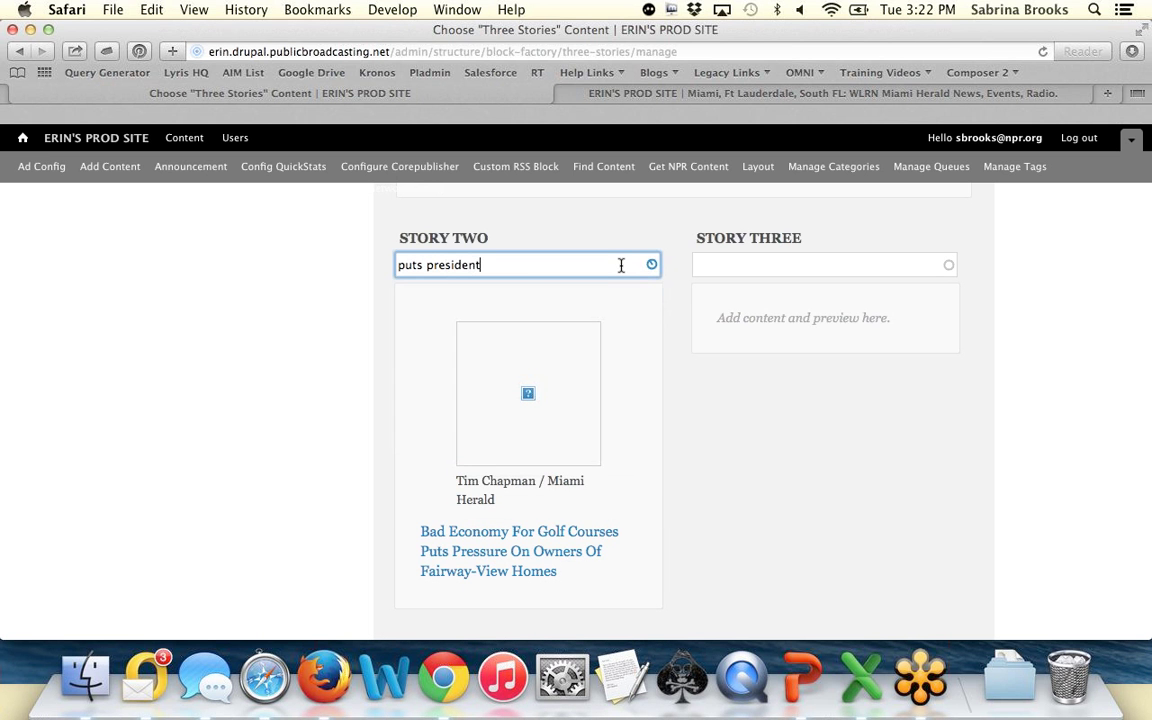
pyautogui.click(594, 290)
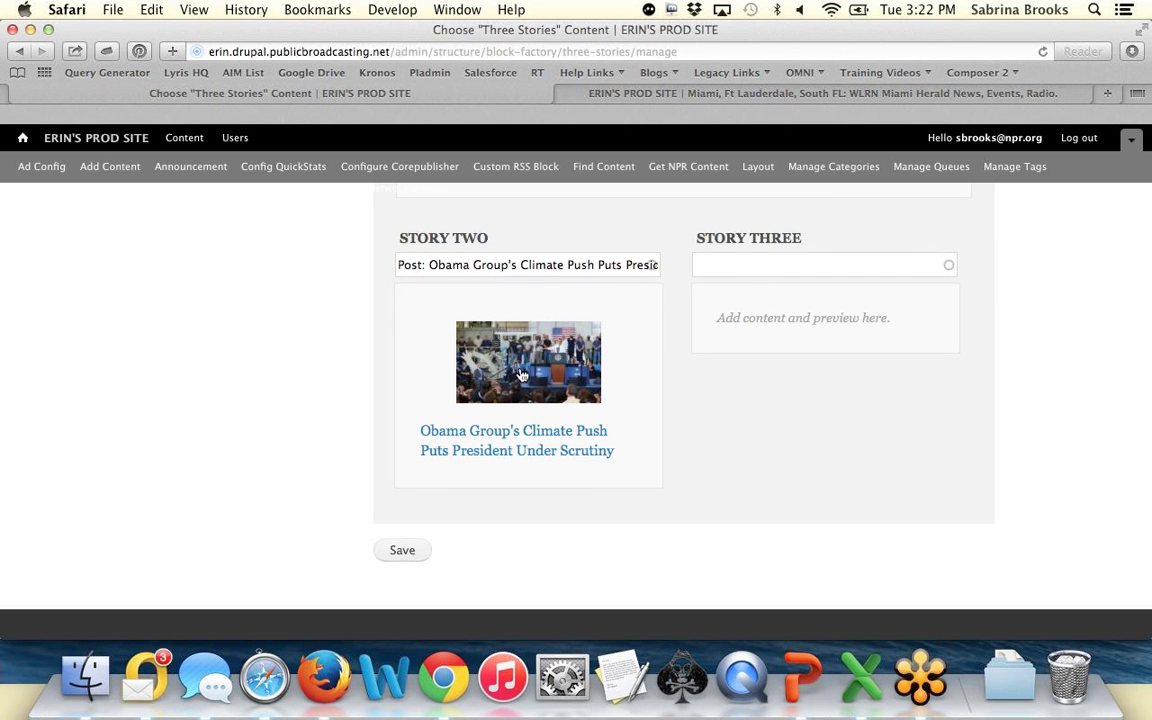
# Step: Search story three for "test" and choose the post "'America's Test Kitchen' On Grilling Peaches, Tofu And Burgers"
pyautogui.click(747, 265)
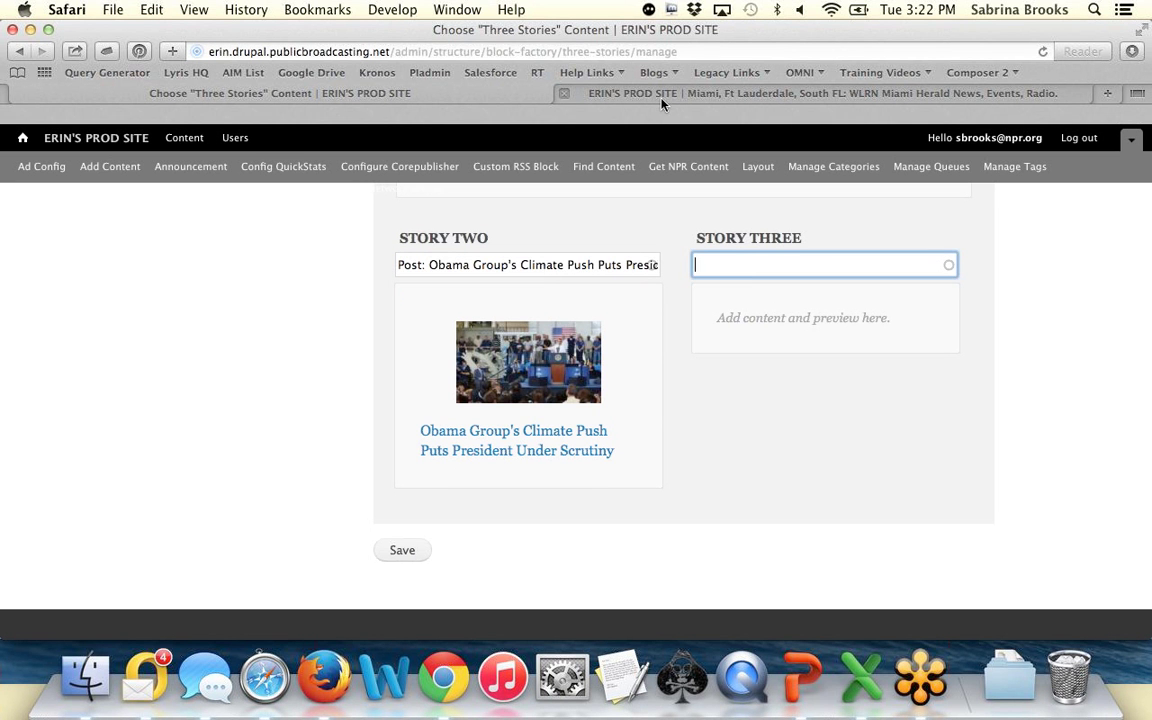
pyautogui.write('test')
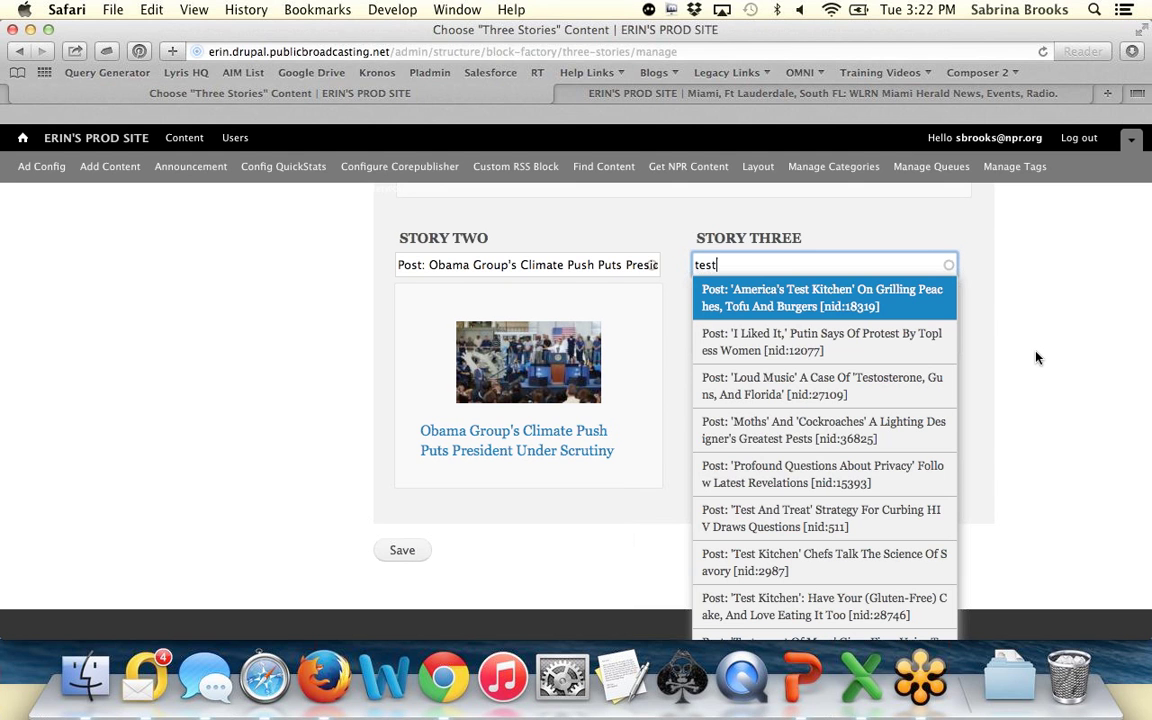
pyautogui.press('Return')
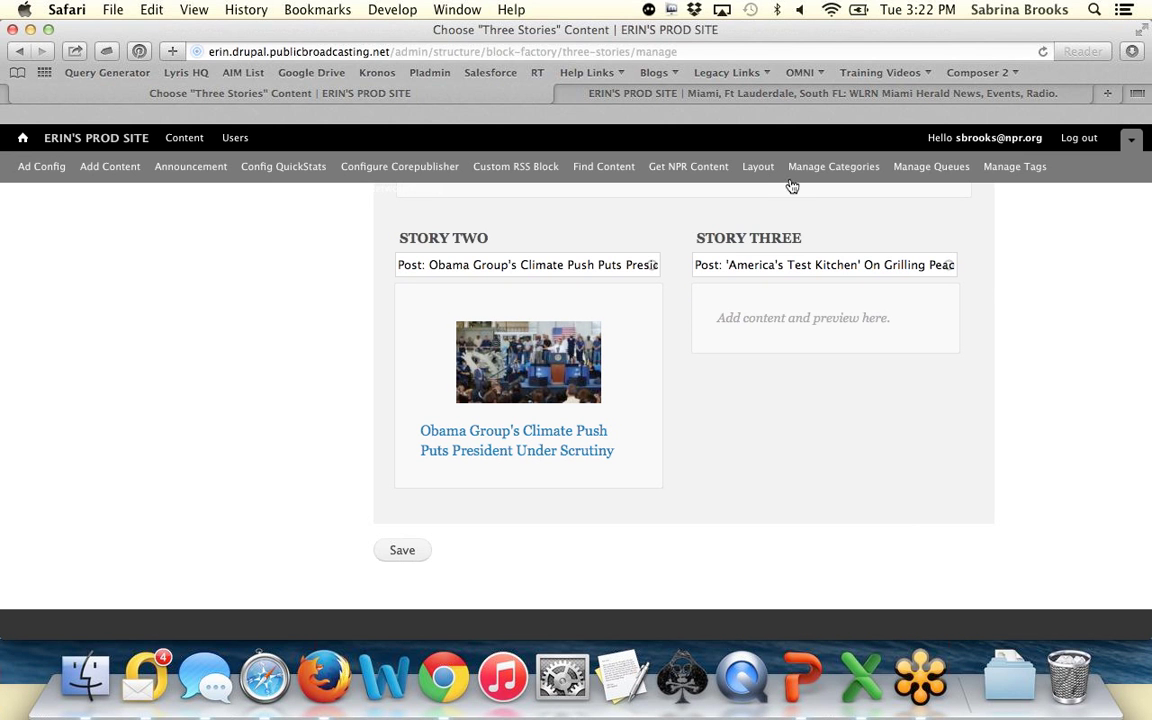
# Step: Look up a post headline on the site's home page and set story three to the post "Testing new post"
pyautogui.click(774, 93)
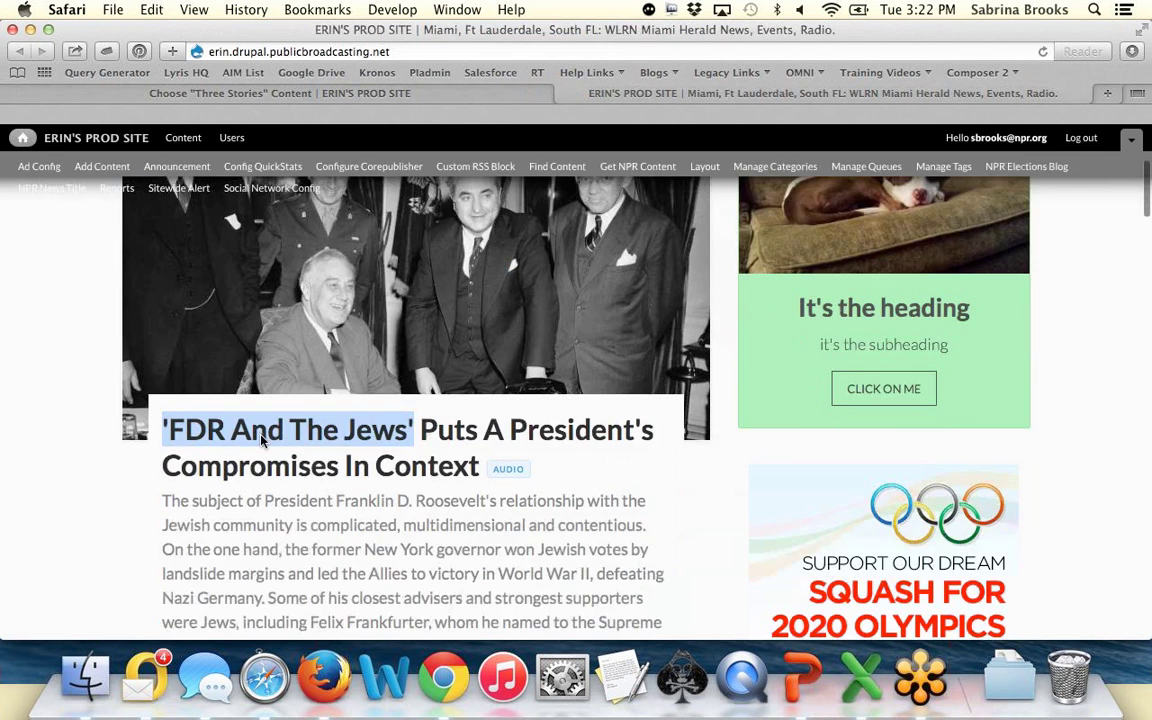
pyautogui.scroll(-5, 262, 441)
pyautogui.scroll(-4, 260, 440)
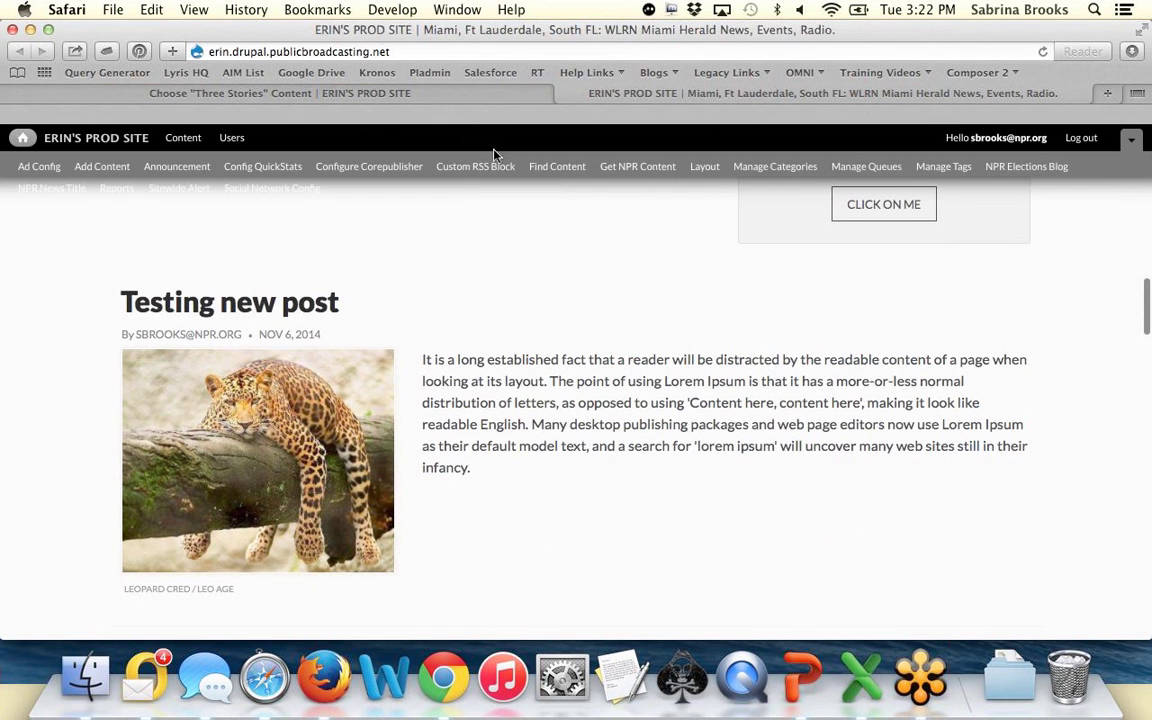
pyautogui.click(412, 91)
pyautogui.tripleClick(826, 265)
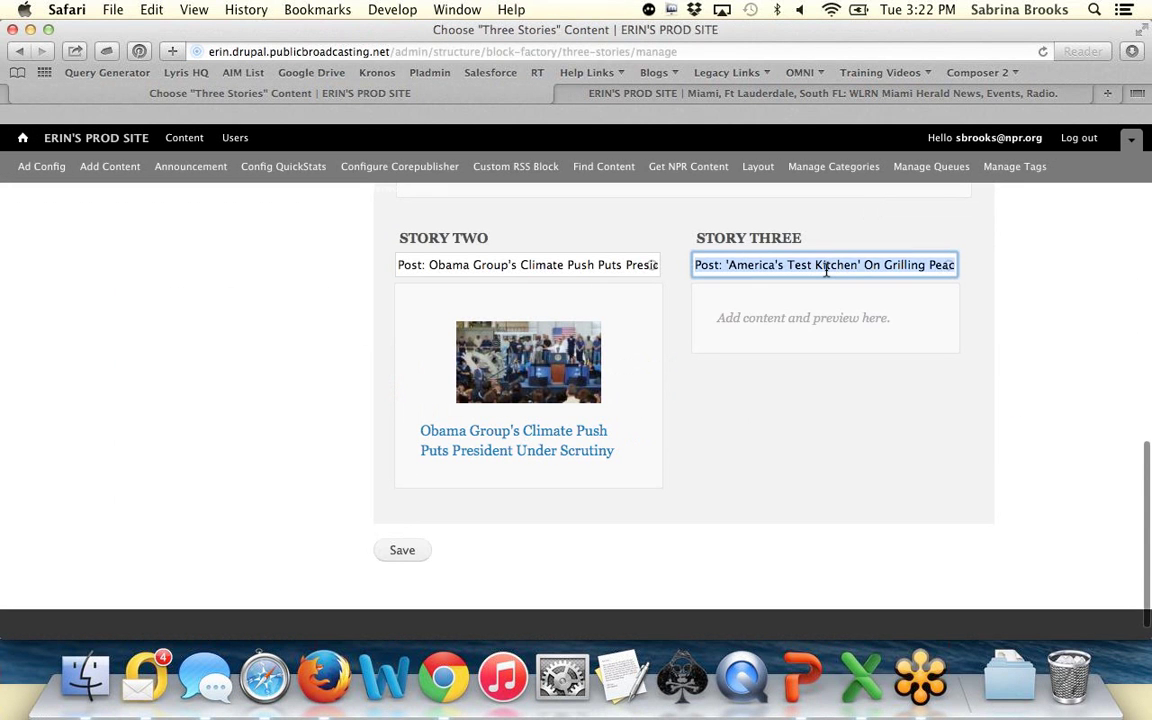
pyautogui.write('testing new post')
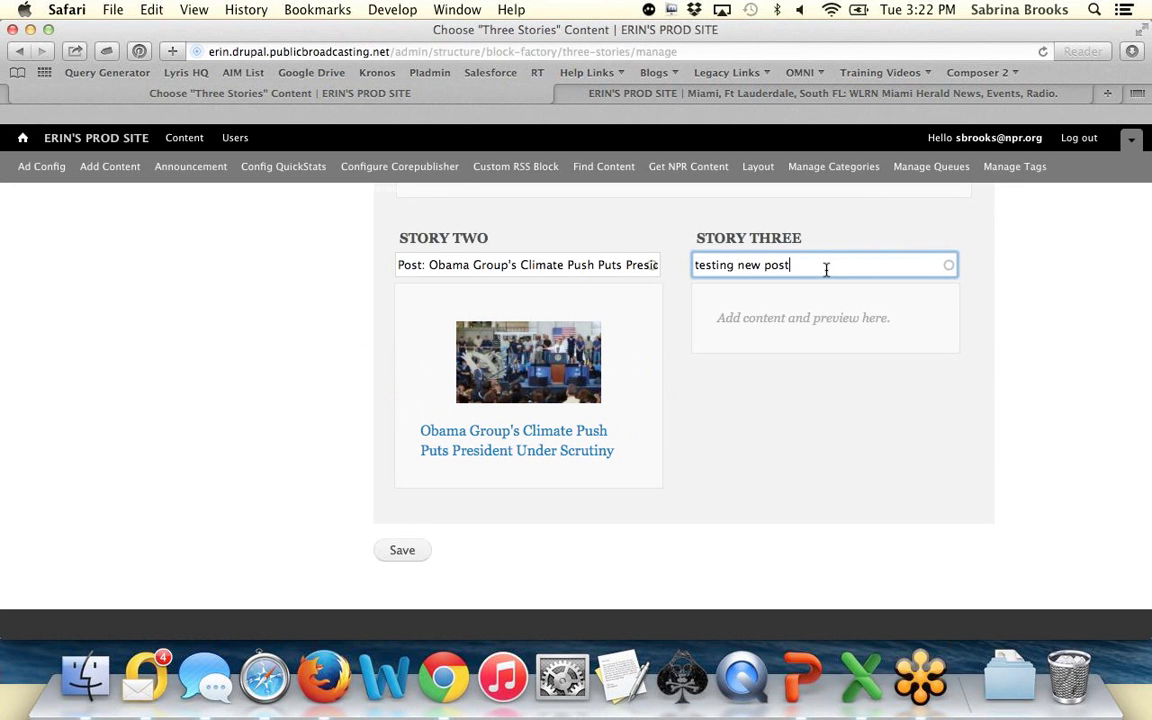
pyautogui.click(818, 286)
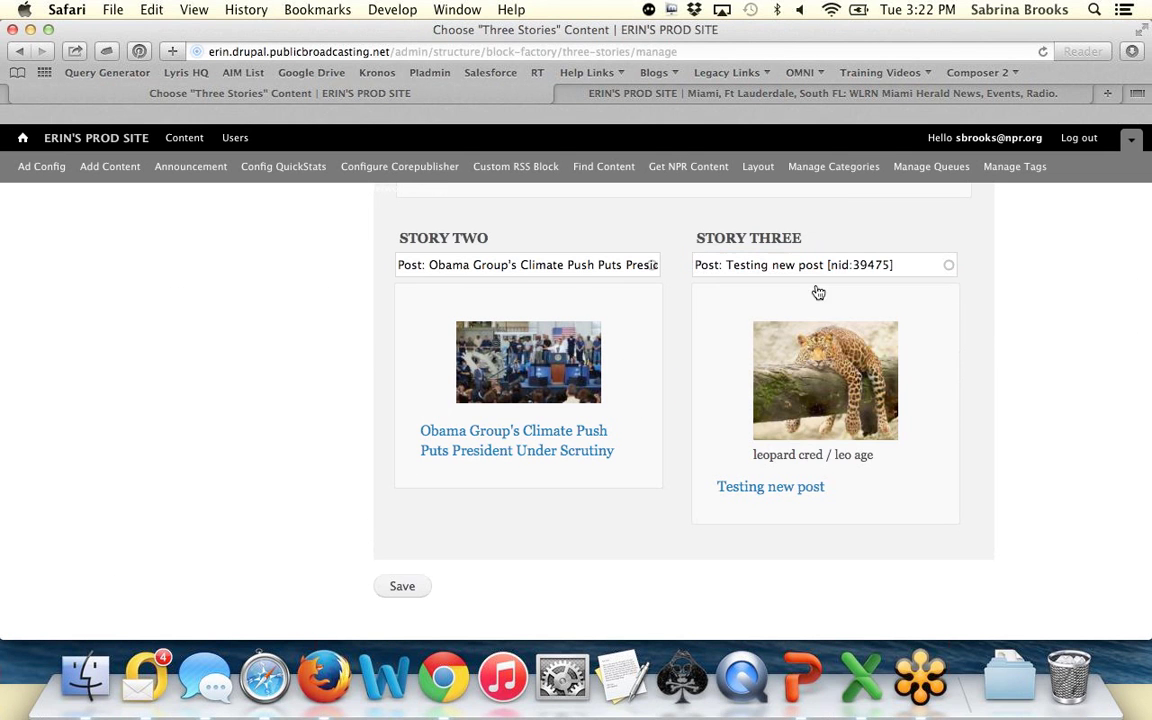
# Step: Examine the previews of all three stories in the block, comparing images, headlines and the summary text of story one
pyautogui.scroll(5, 1035, 405)
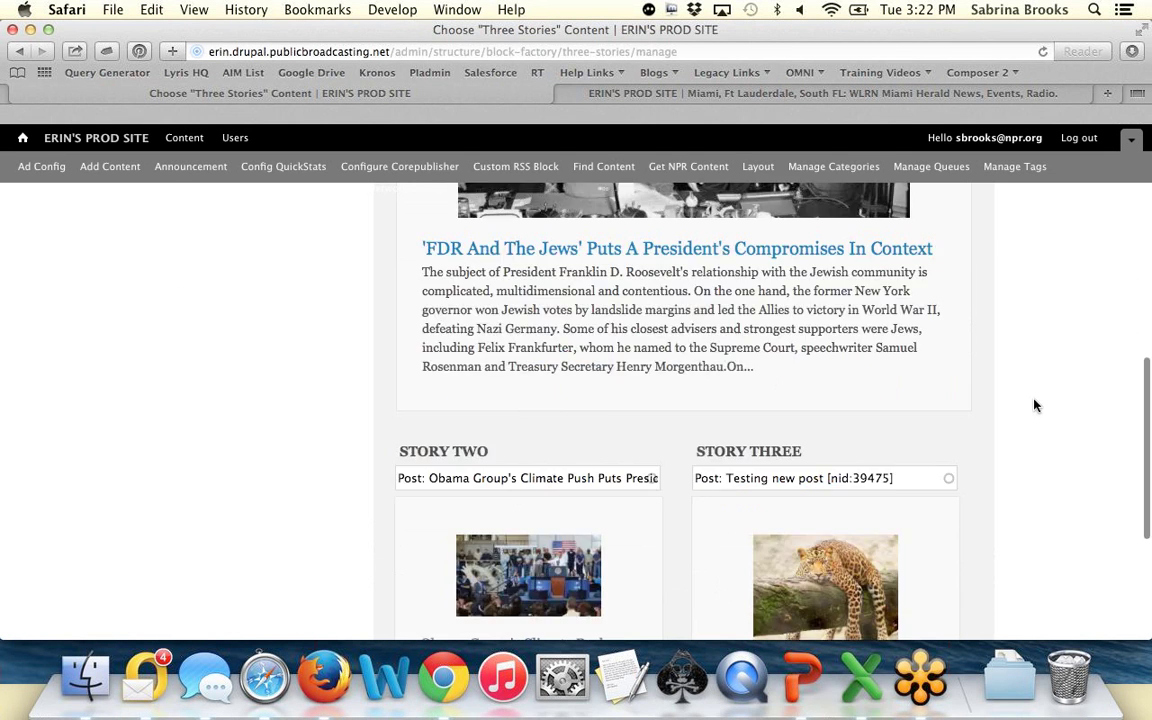
pyautogui.scroll(-2, 1035, 405)
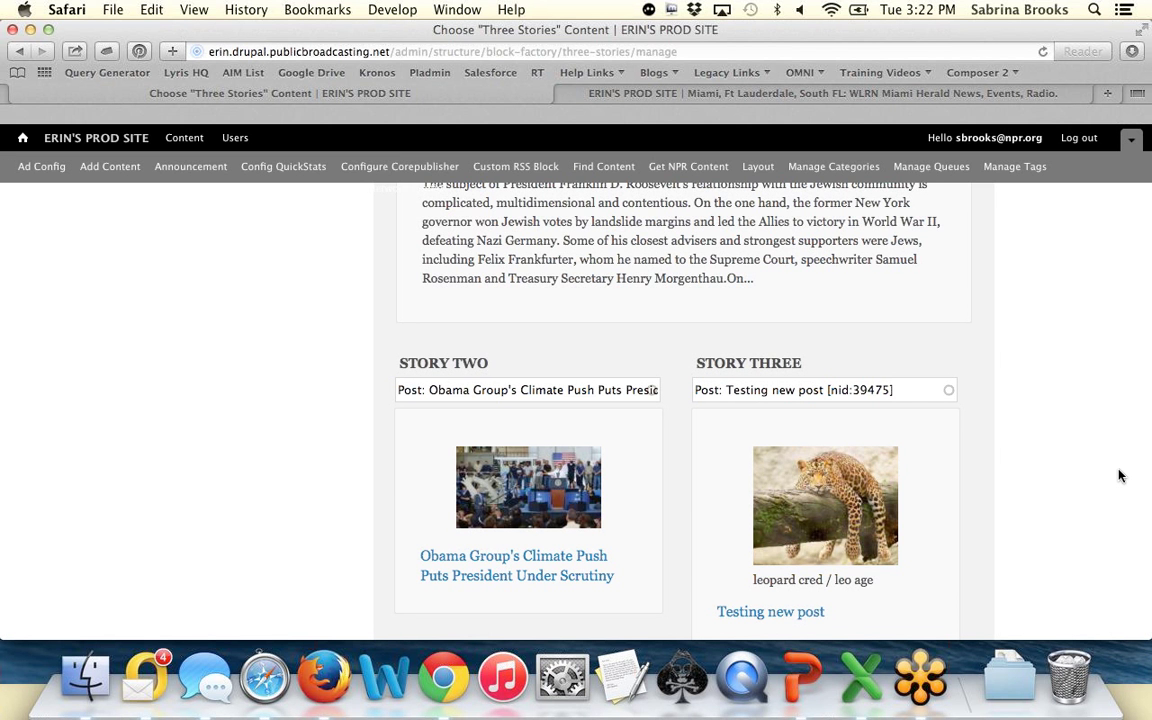
pyautogui.scroll(3, 1119, 476)
pyautogui.scroll(-4, 1119, 476)
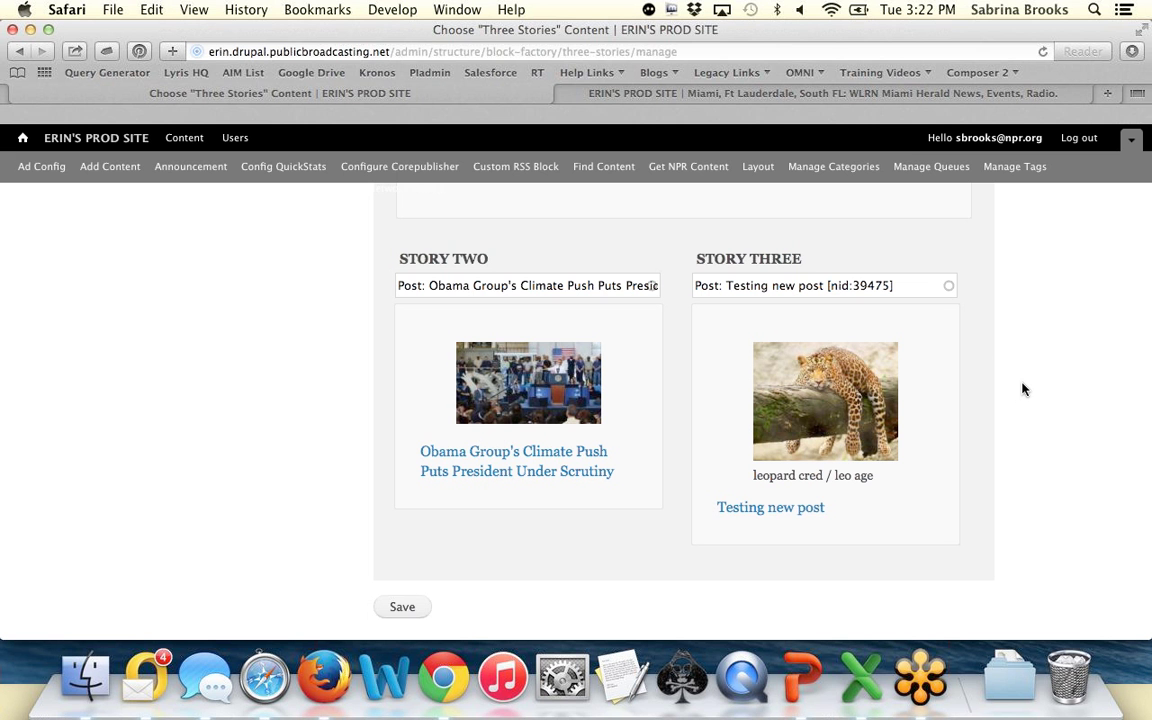
pyautogui.scroll(10, 1022, 389)
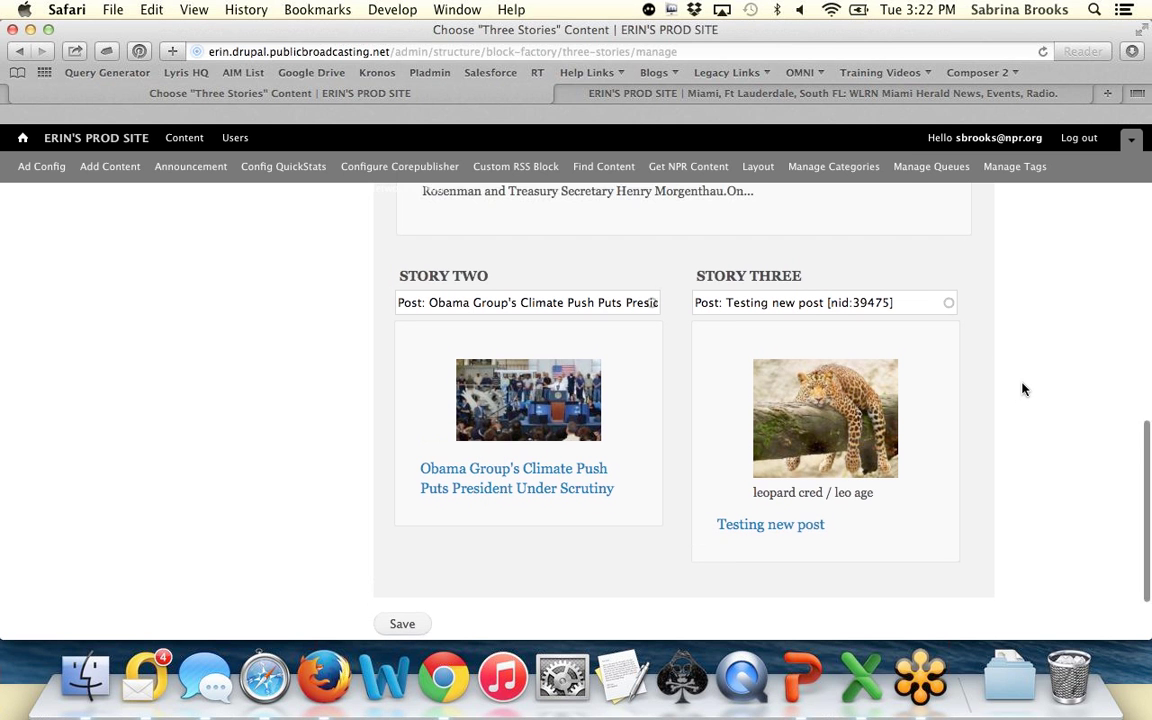
pyautogui.scroll(-5, 1022, 389)
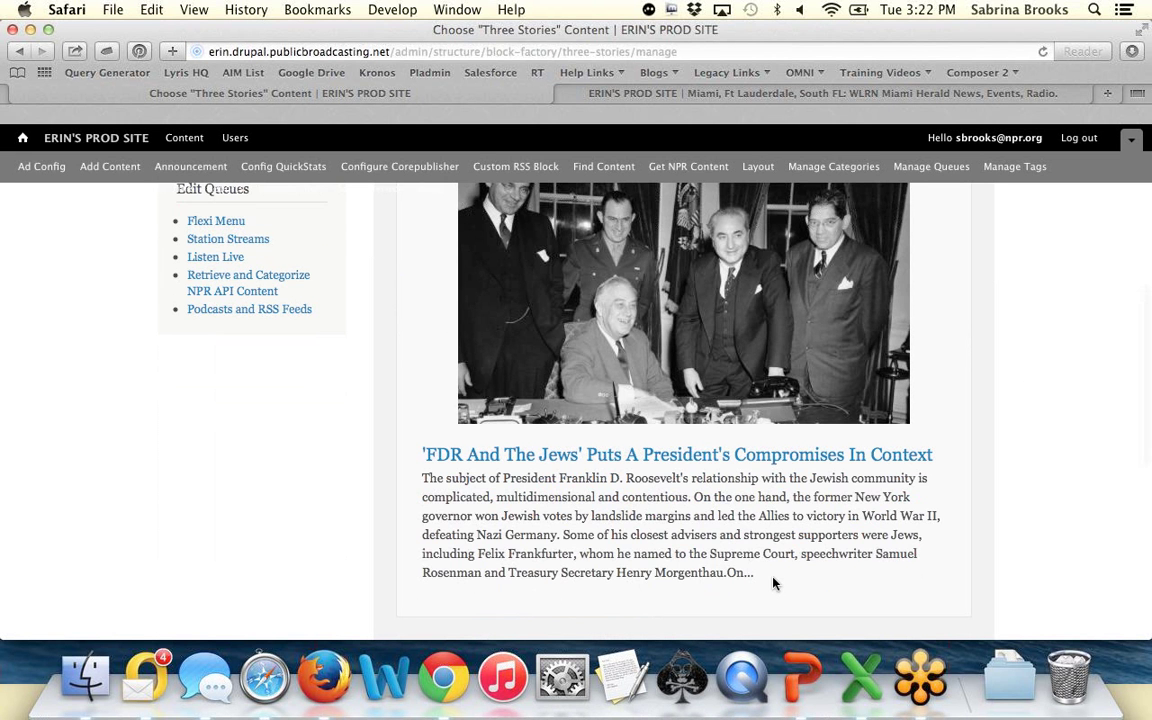
pyautogui.moveTo(773, 583); pyautogui.dragTo(418, 481)
pyautogui.scroll(-5, 1030, 470)
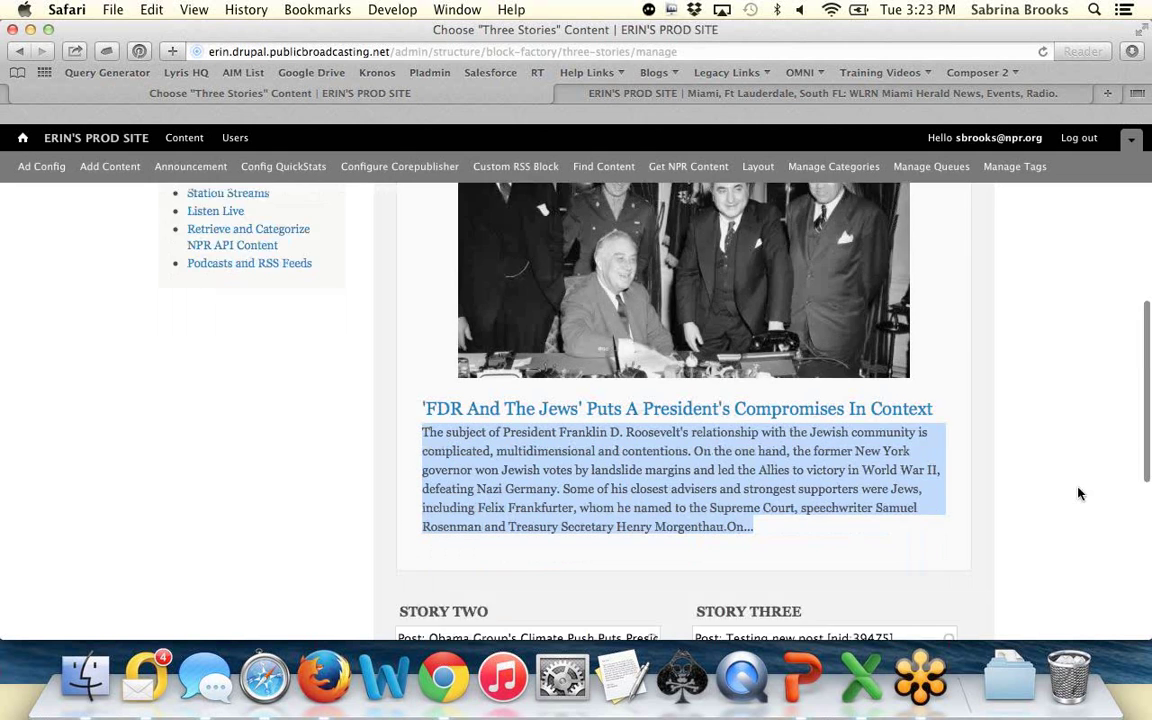
pyautogui.scroll(-4, 545, 523)
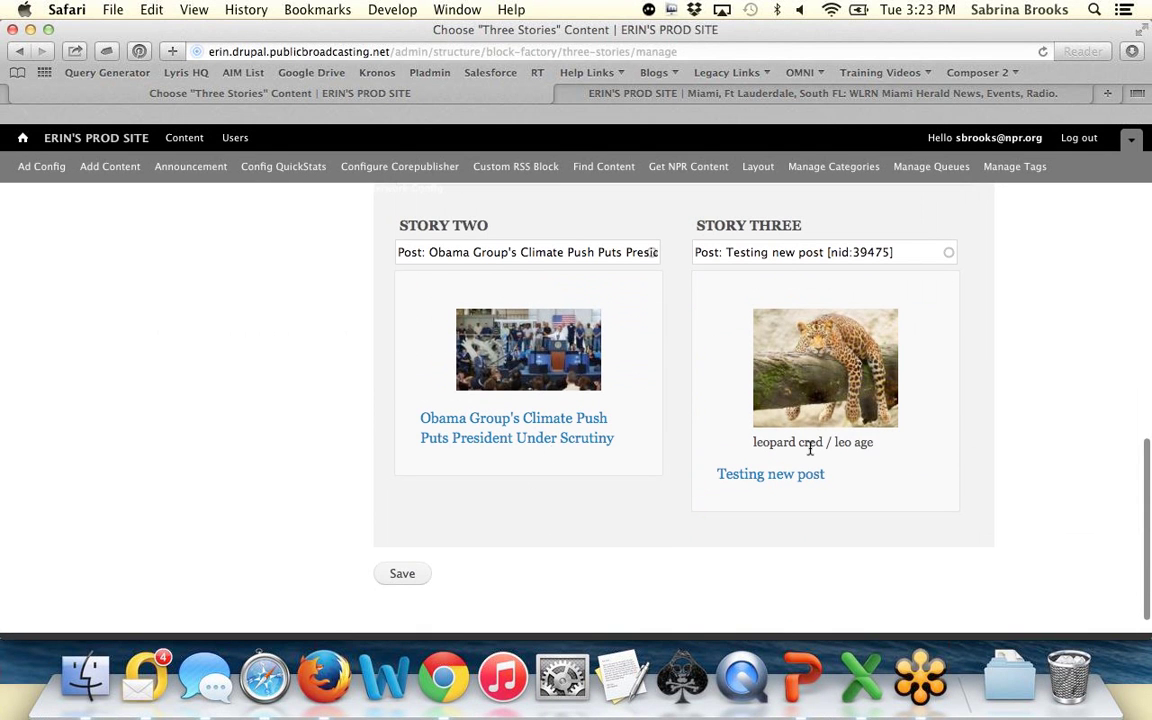
# Step: Save the three-story block and open the "small image promo" block from the Block Factory list for editing
pyautogui.click(410, 576)
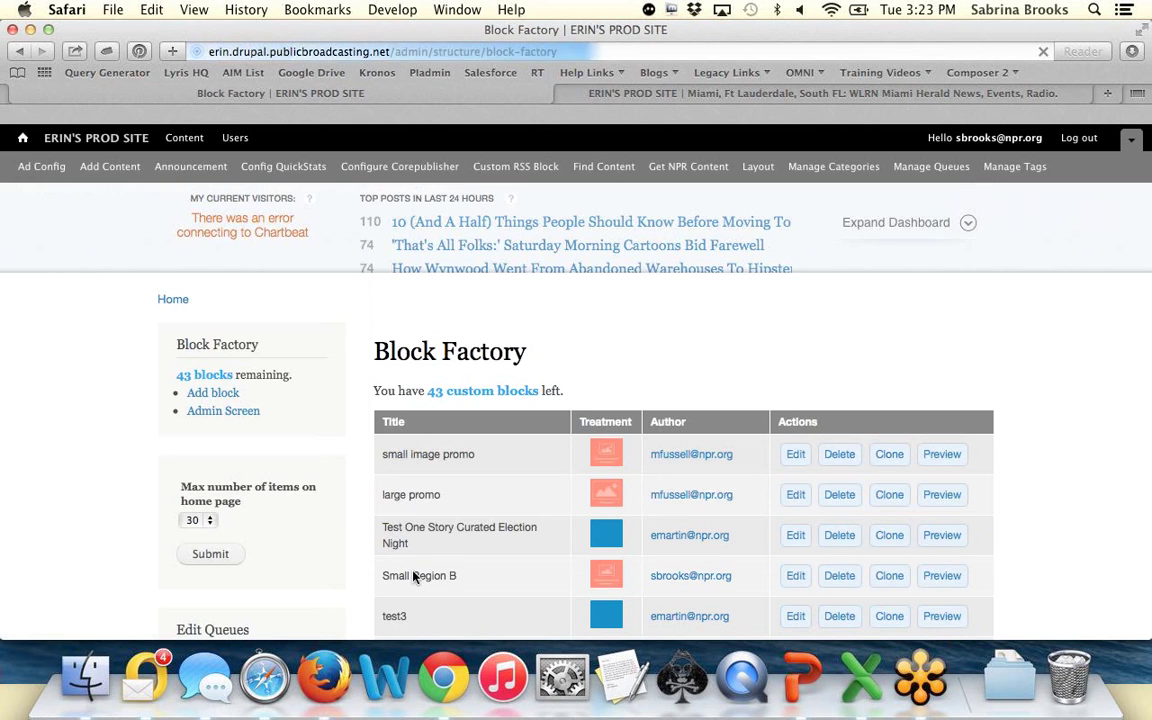
pyautogui.scroll(-5, 411, 576)
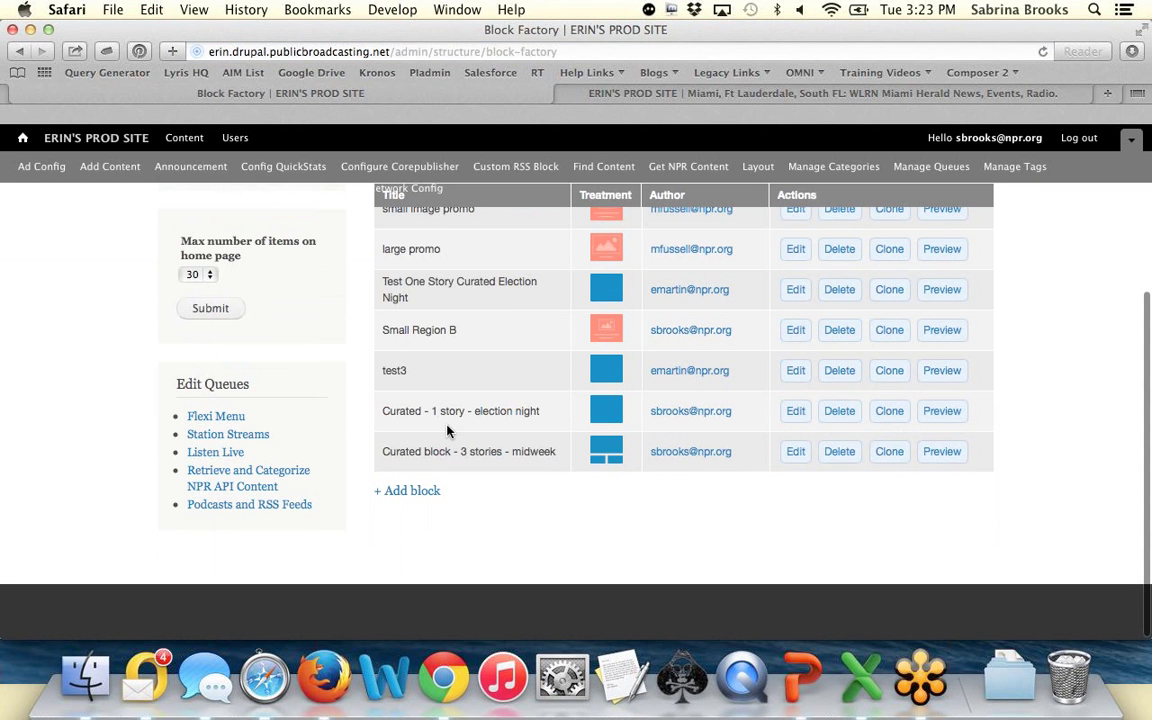
pyautogui.scroll(2, 443, 447)
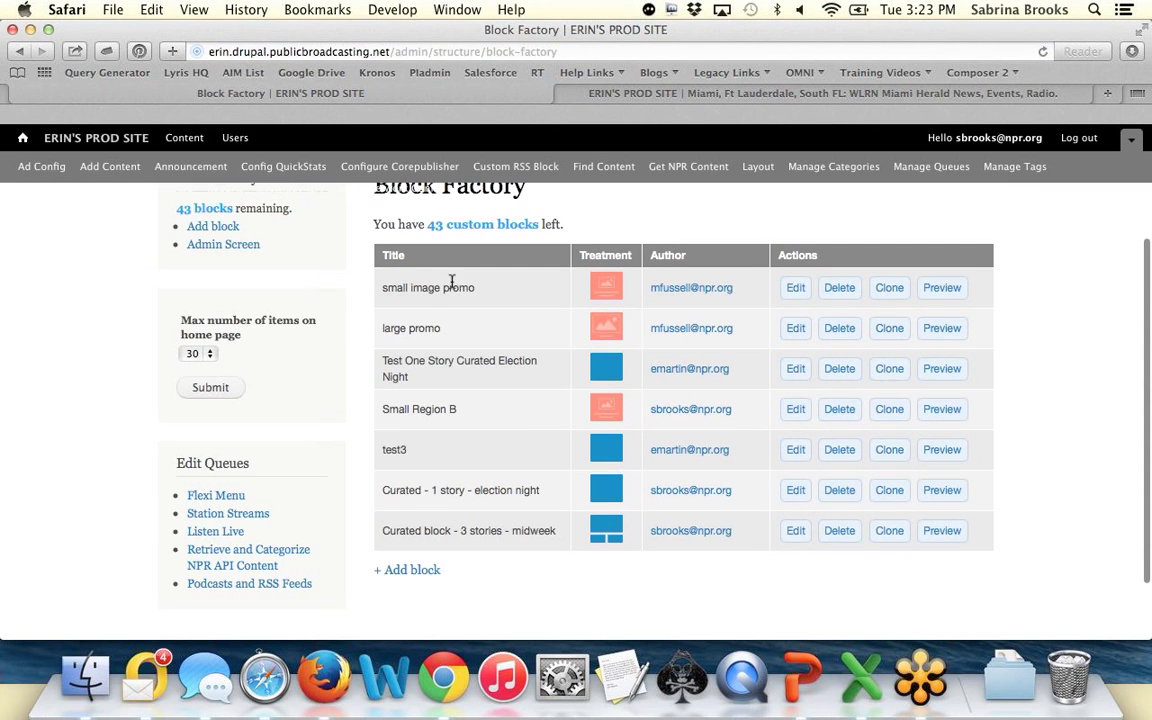
pyautogui.click(795, 288)
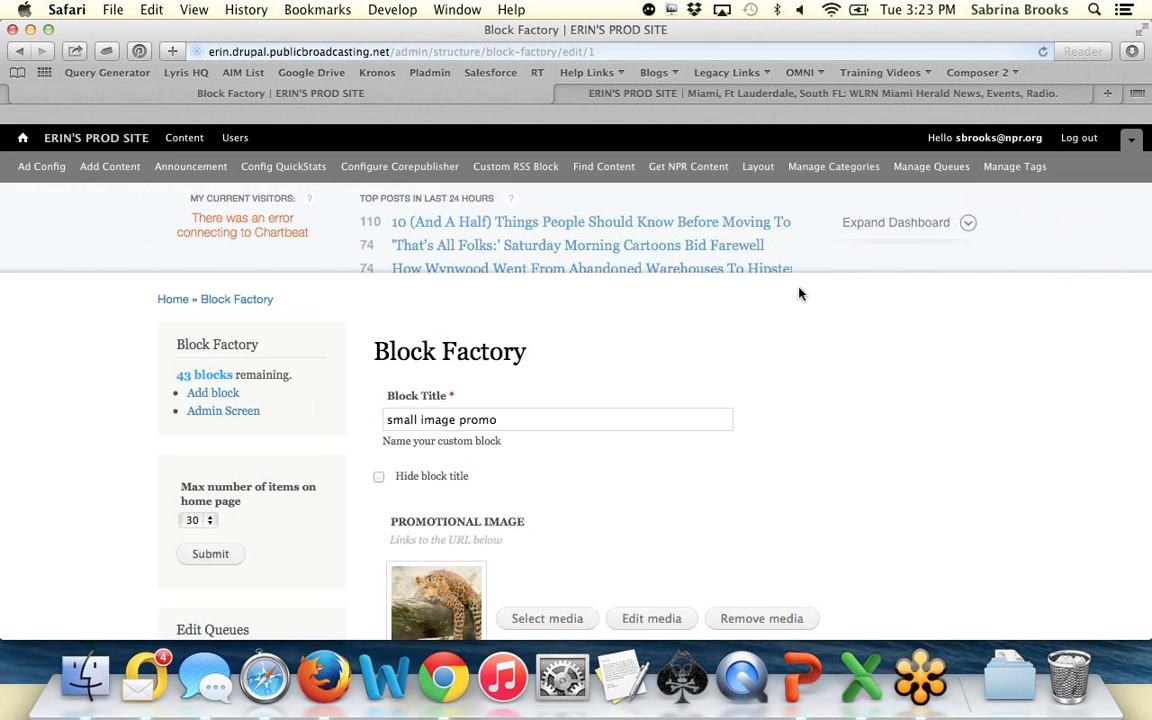
# Step: Set the heading of the small image promo block to "Win tickets to the zoo!"
pyautogui.scroll(-1, 426, 492)
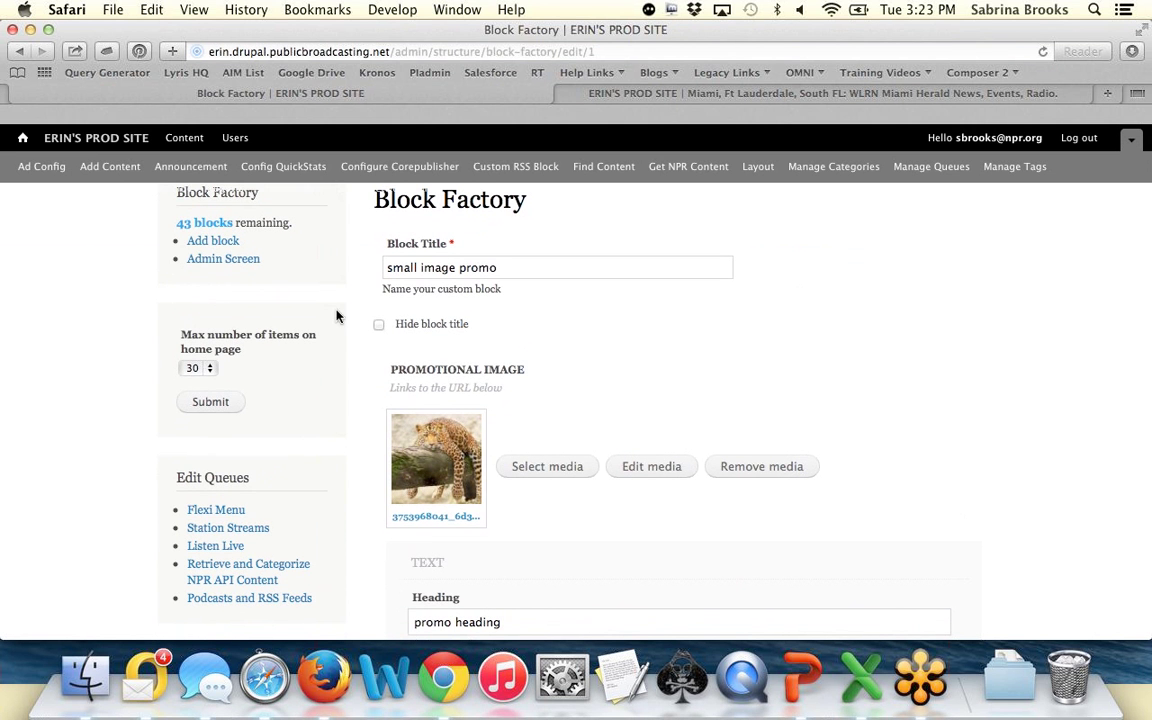
pyautogui.scroll(-5, 915, 352)
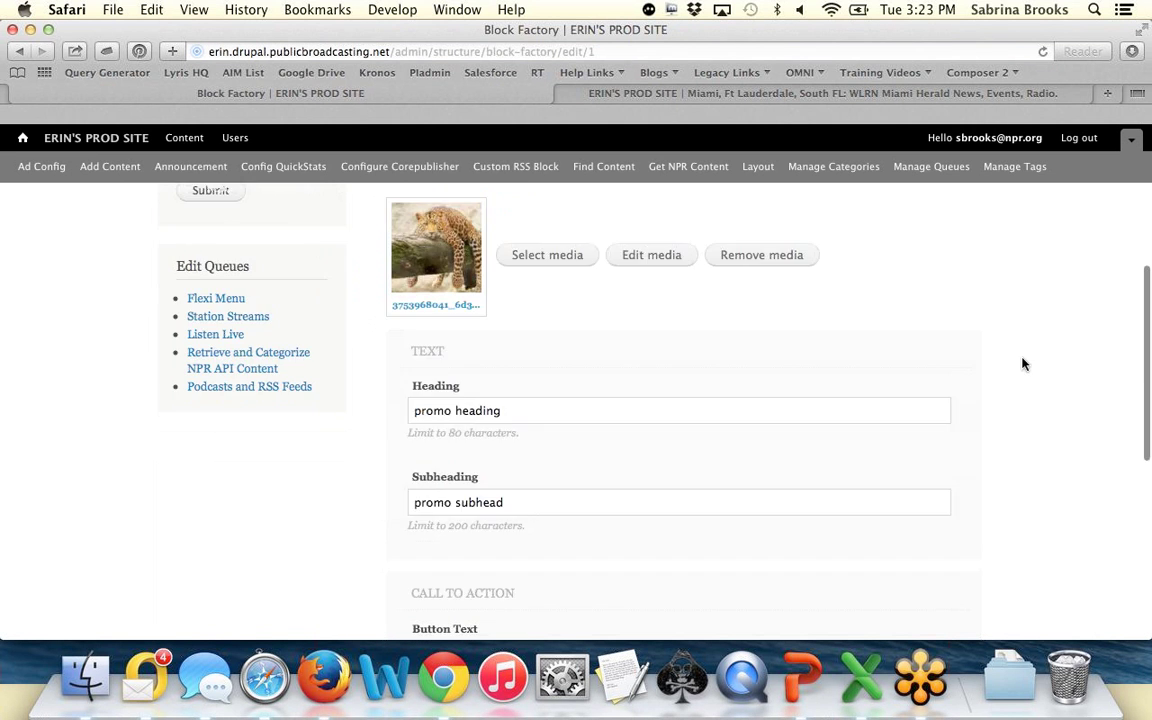
pyautogui.click(532, 312)
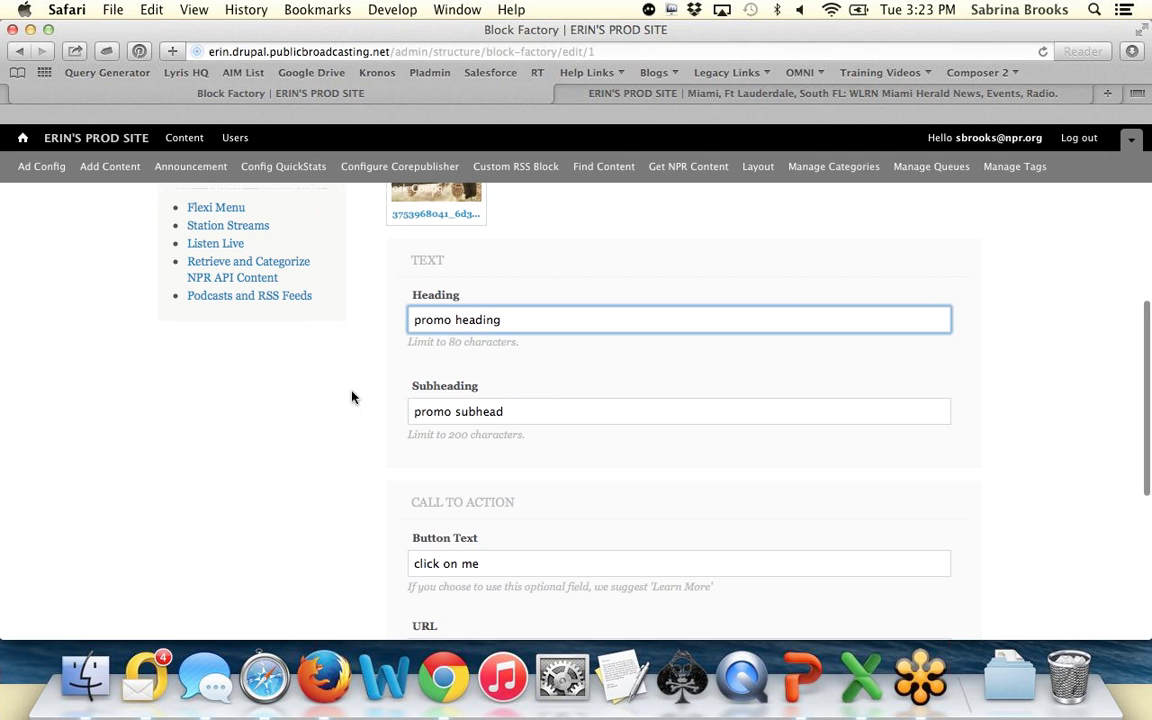
pyautogui.click(499, 408)
pyautogui.moveTo(522, 321); pyautogui.dragTo(378, 303)
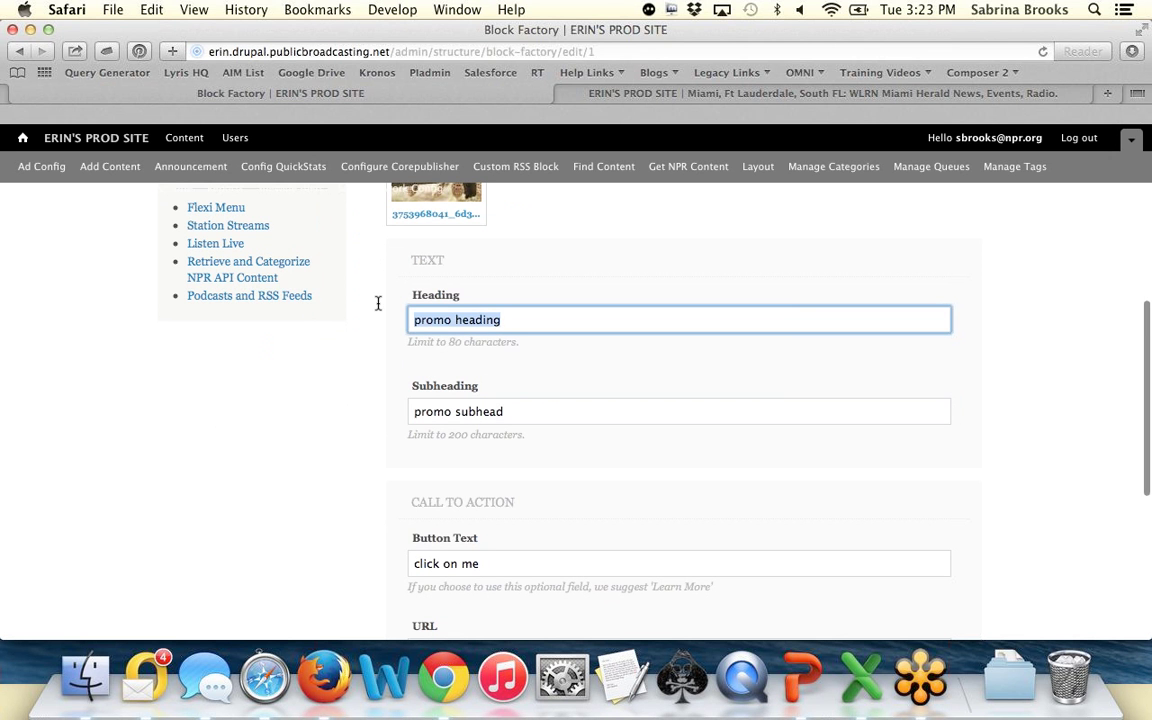
pyautogui.write('Com')
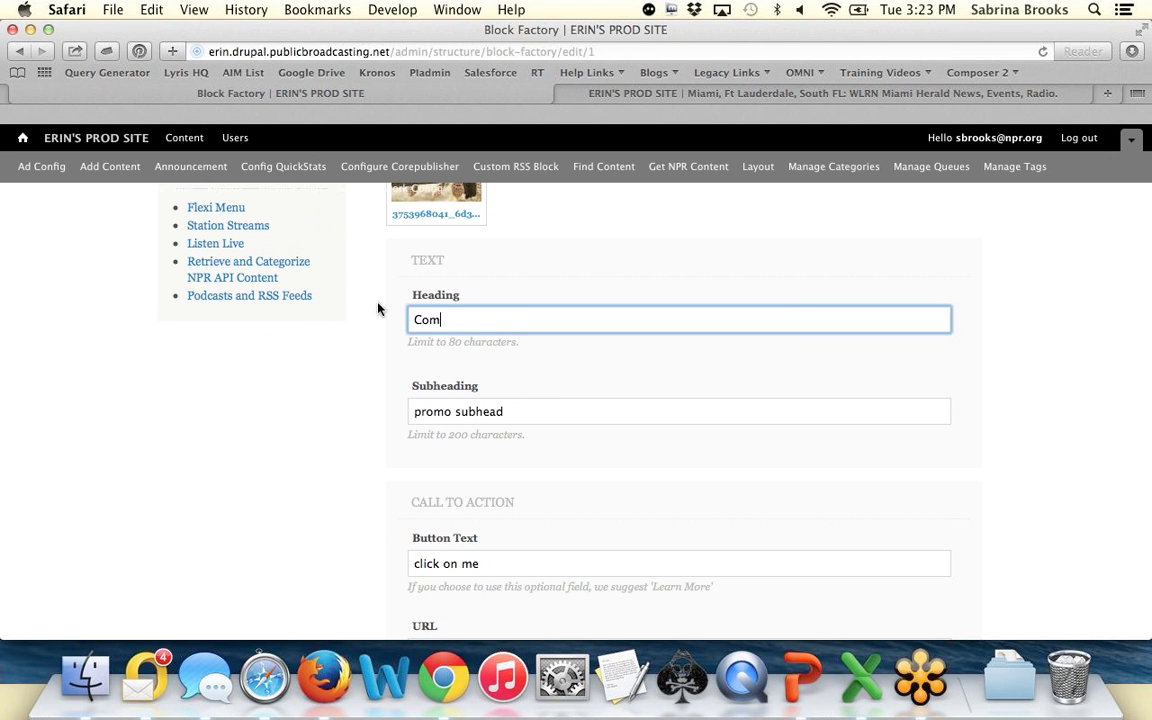
pyautogui.press('BackSpace')
pyautogui.press('BackSpace')
pyautogui.press('BackSpace')
pyautogui.write('Win tickets to the zoo')
pyautogui.press('BackSpace')
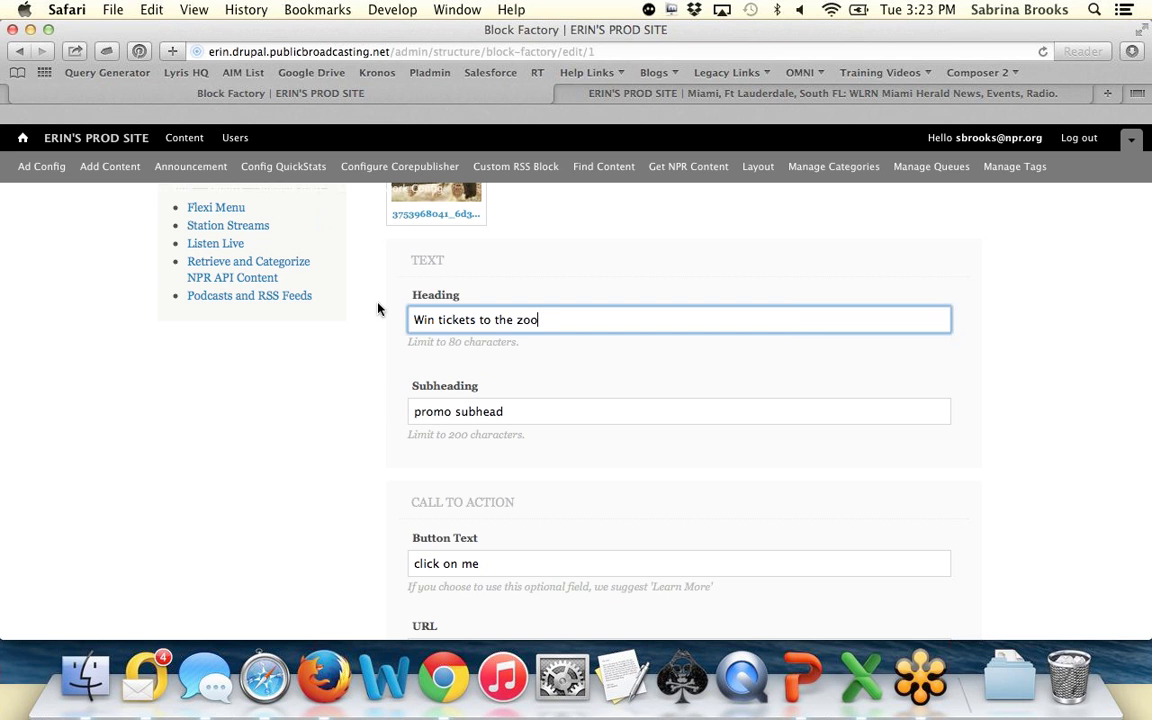
pyautogui.write('!')
# Step: Set the subheading to "Make a donation today!" and the call-to-action button text to "Click here to enter contest"
pyautogui.press('Tab')
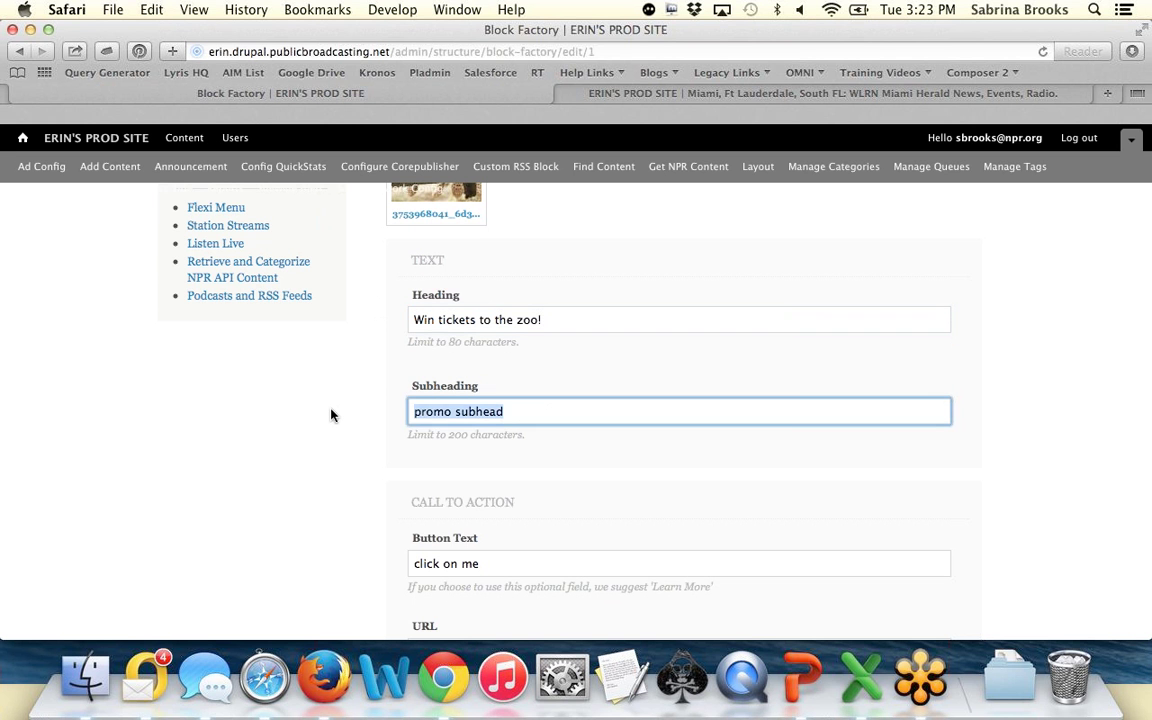
pyautogui.write('Make a donation today!')
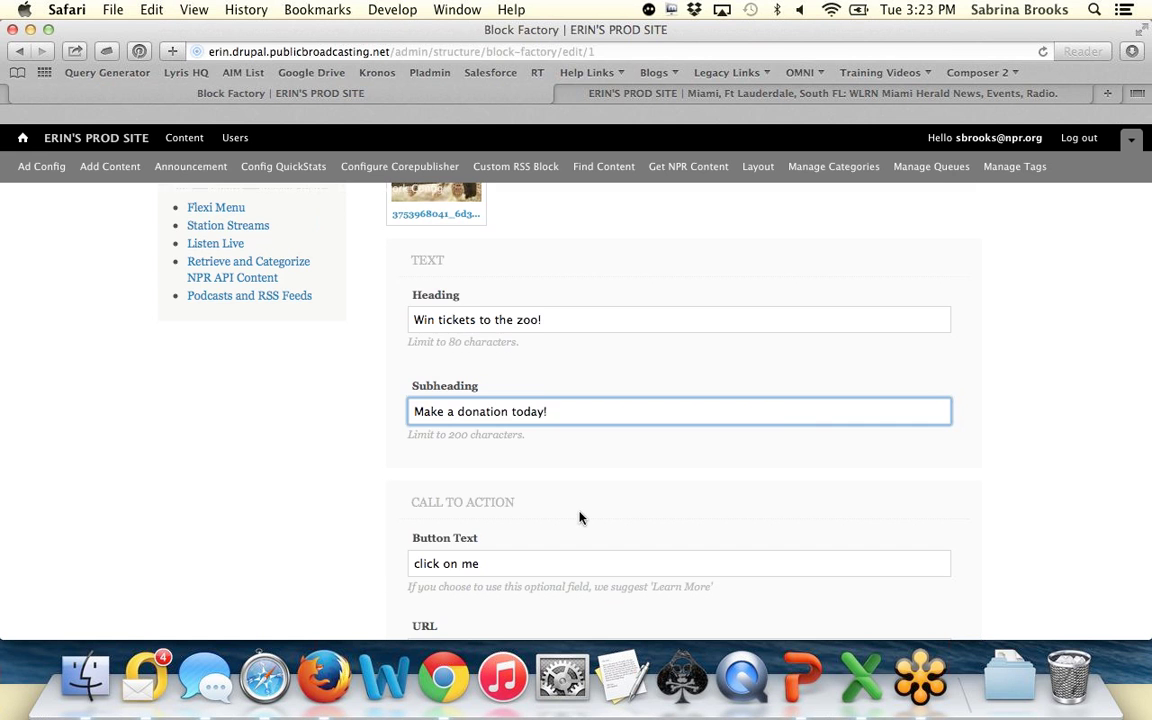
pyautogui.scroll(-3, 580, 517)
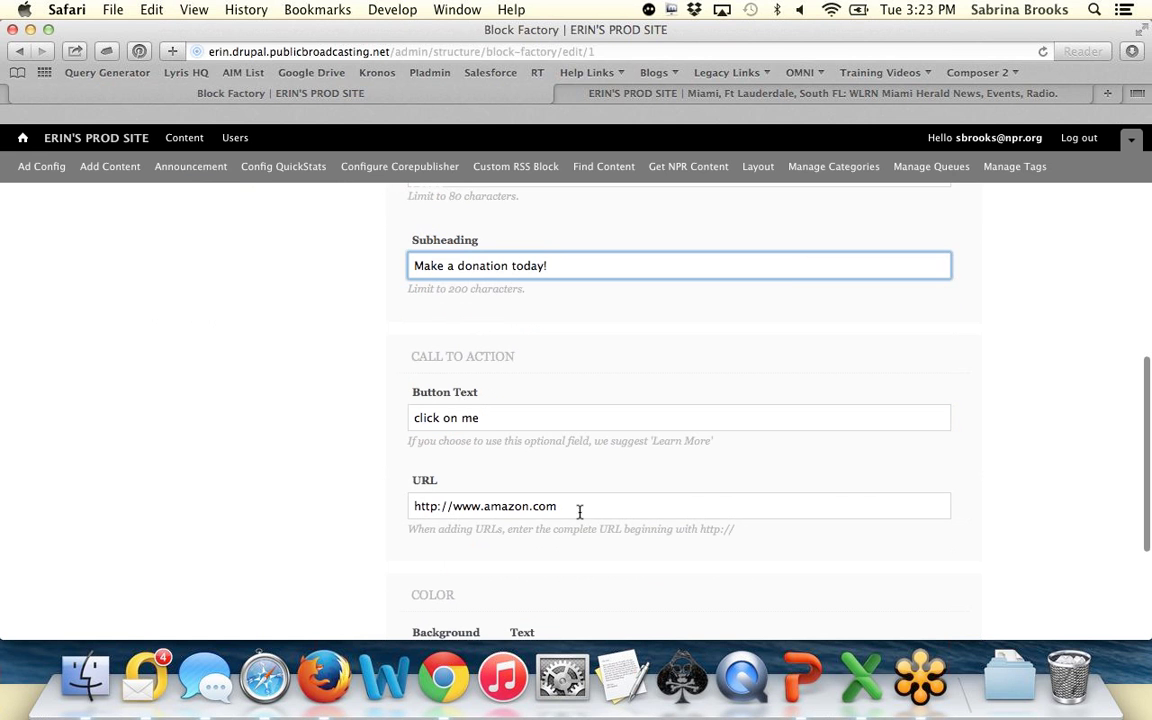
pyautogui.moveTo(494, 417); pyautogui.dragTo(367, 425)
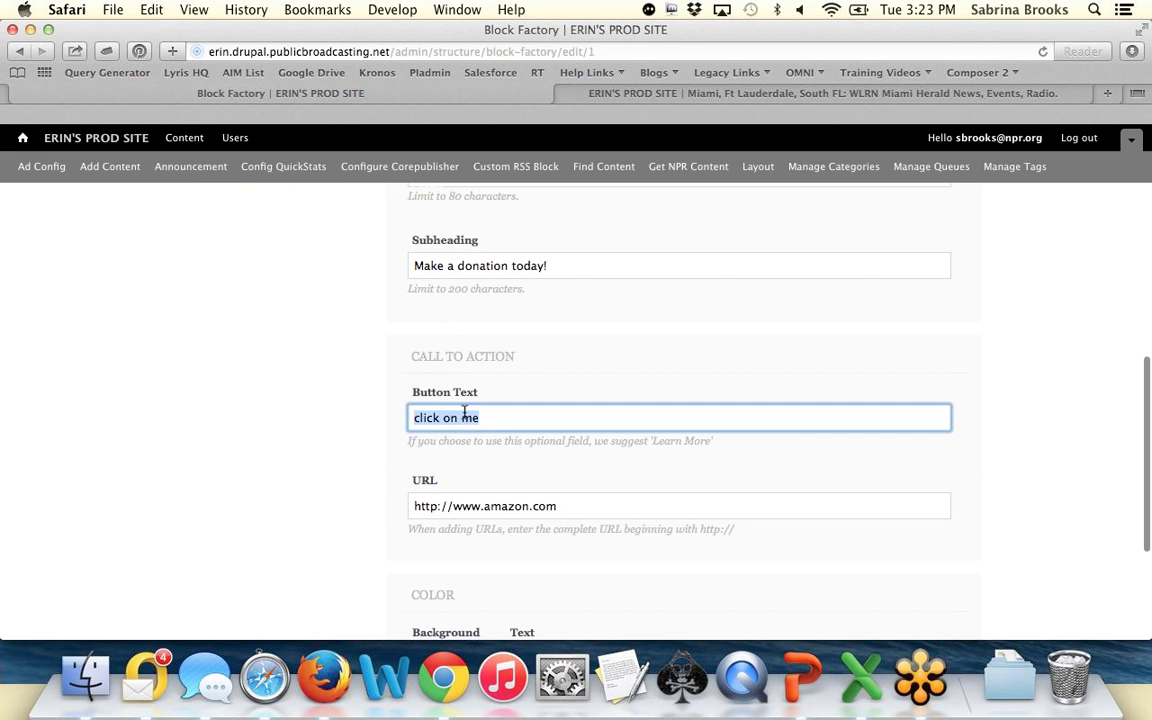
pyautogui.write('Click to')
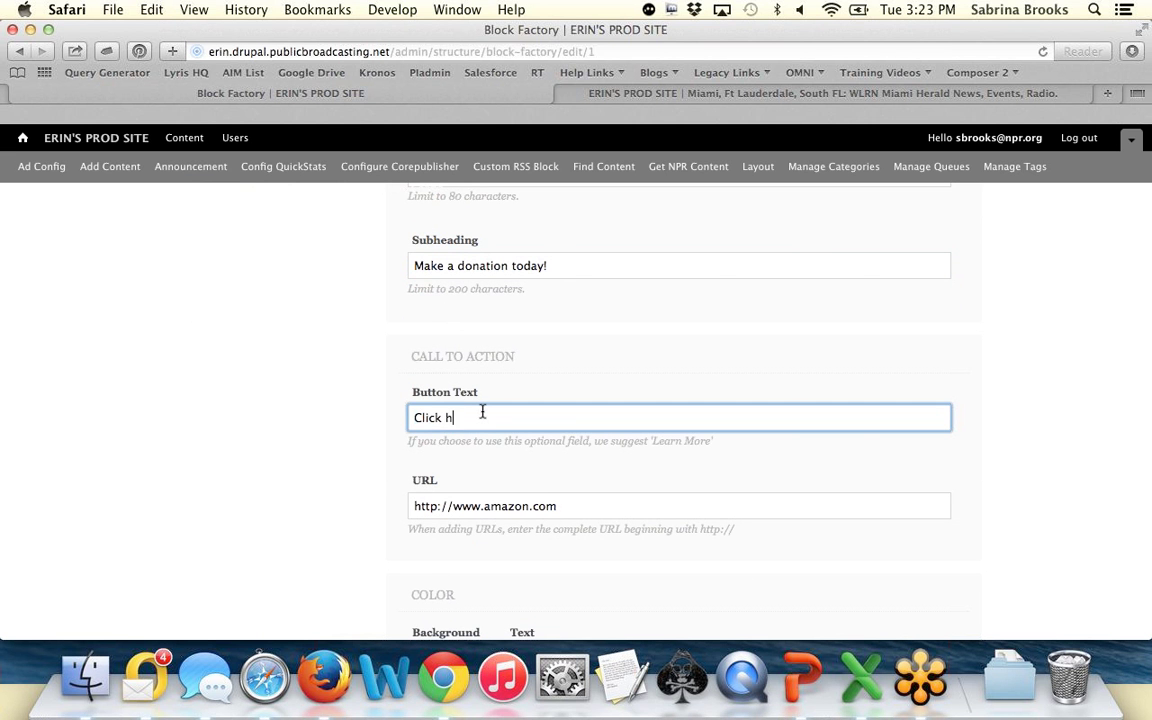
pyautogui.write('ere to enter contest')
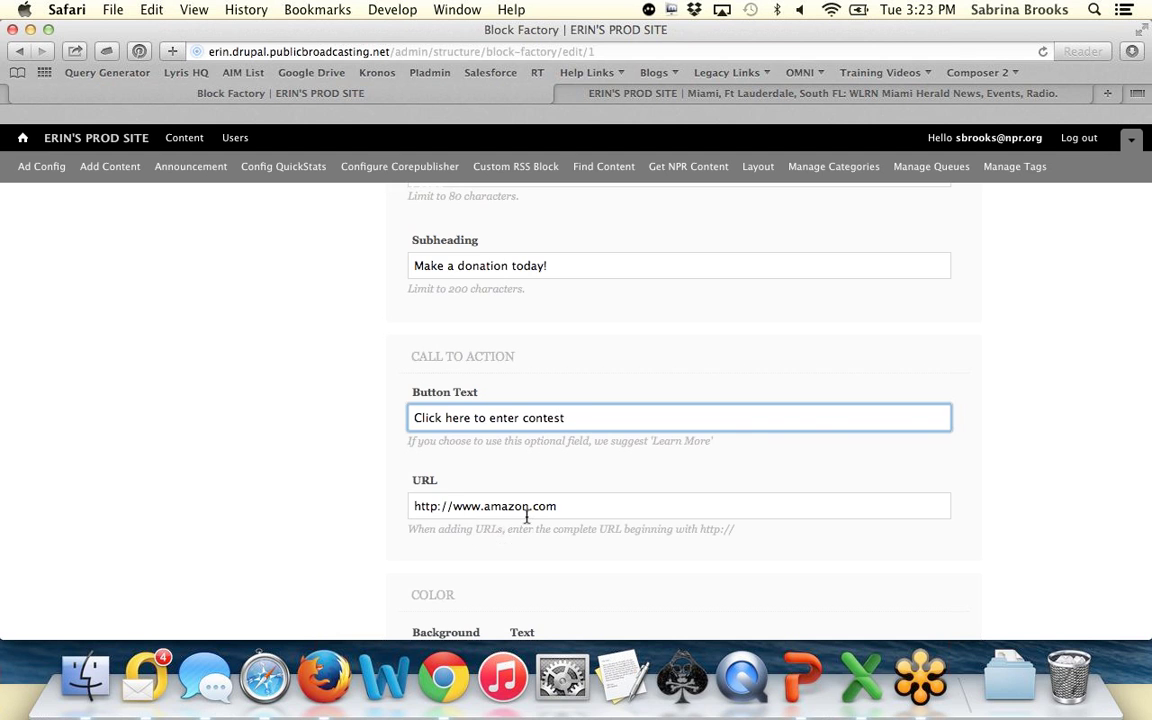
# Step: Look at the colour pickers for the block's background and text without choosing new colours
pyautogui.scroll(-5, 500, 518)
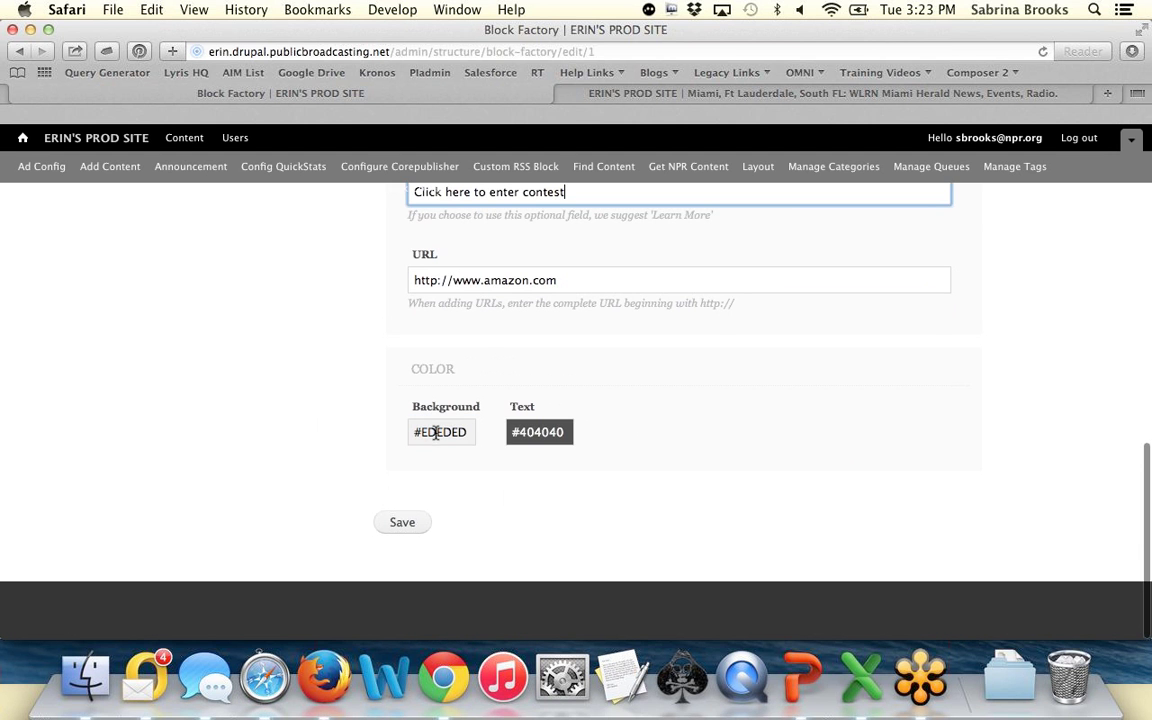
pyautogui.click(434, 432)
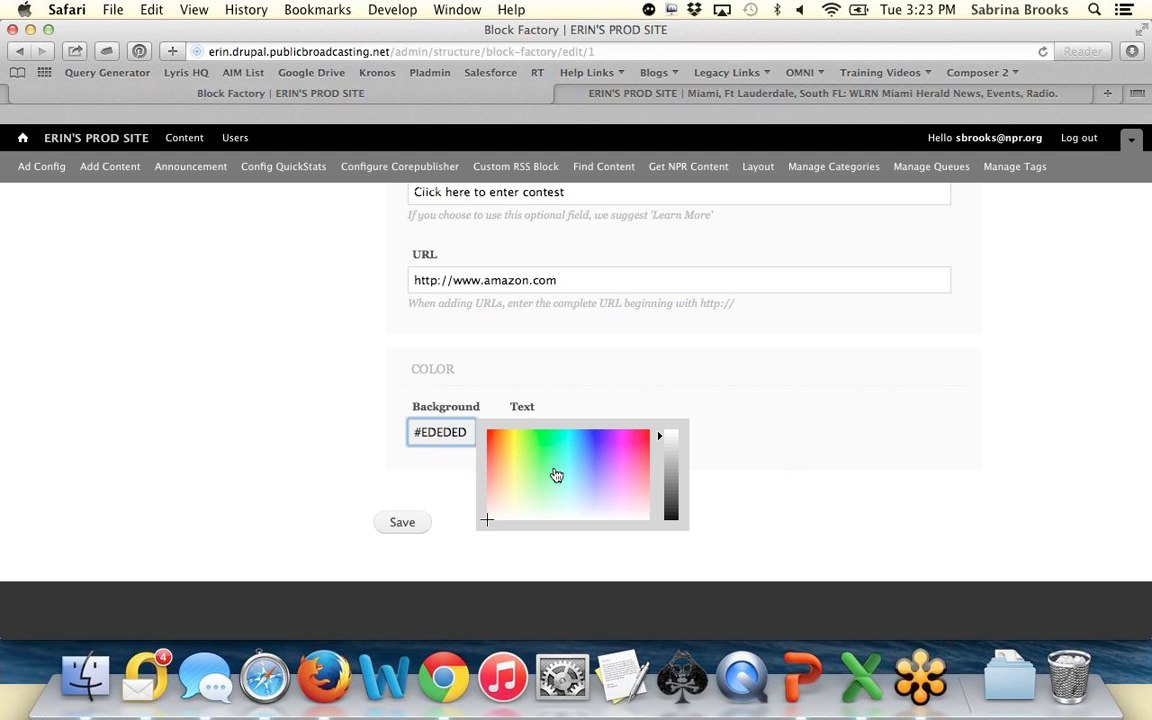
pyautogui.click(735, 446)
pyautogui.click(562, 432)
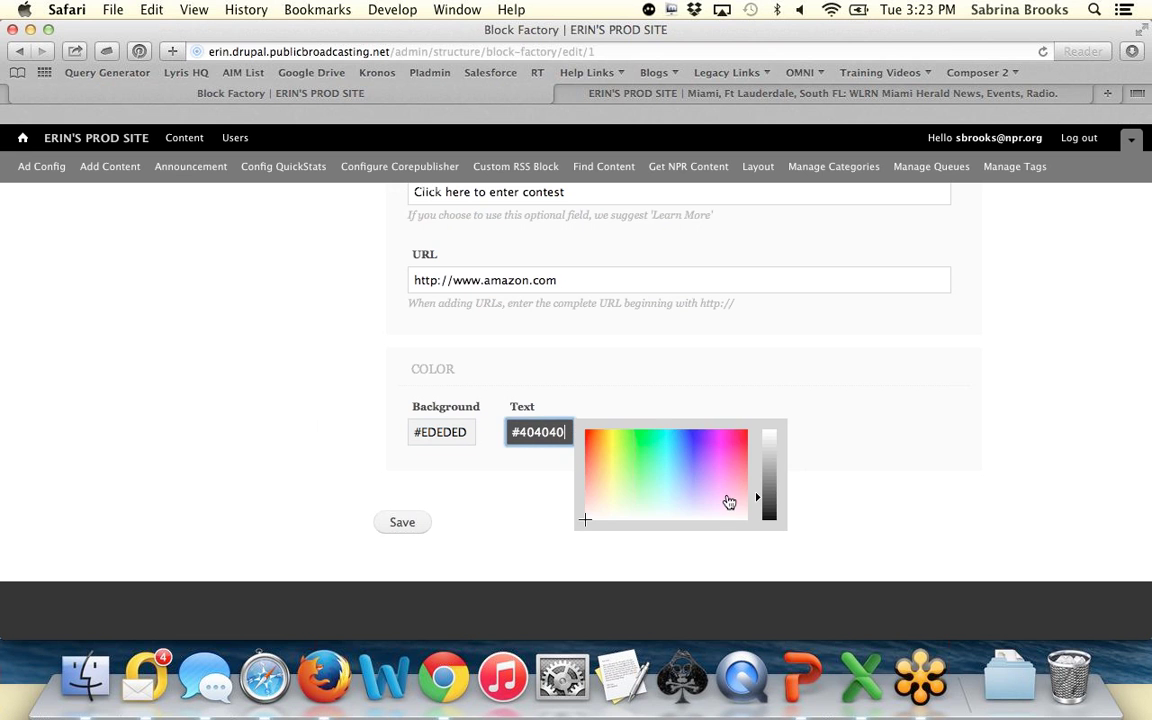
pyautogui.click(832, 362)
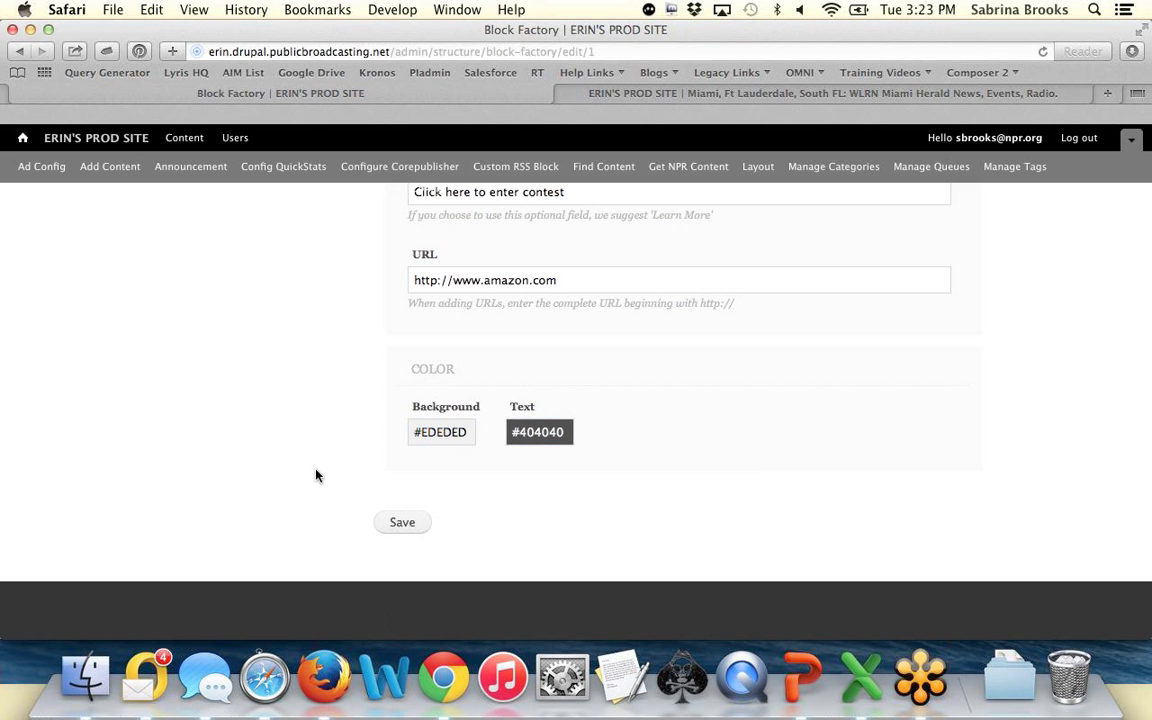
pyautogui.scroll(2, 296, 414)
pyautogui.scroll(-2, 296, 414)
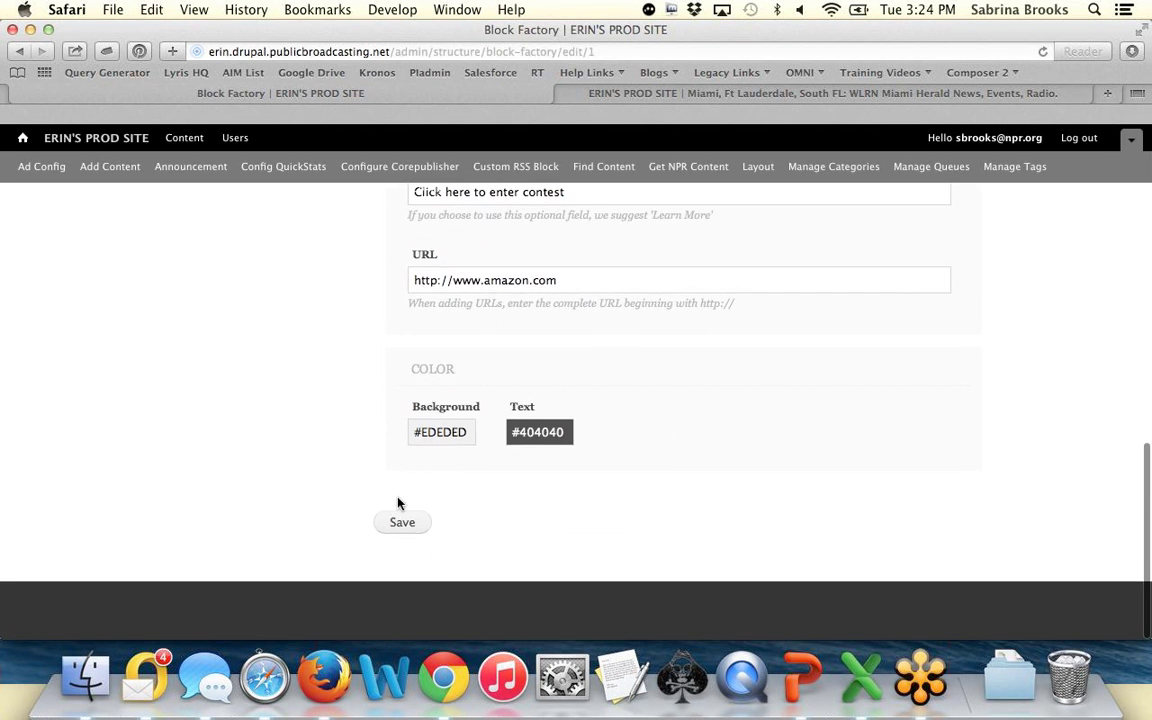
# Step: Save the promo block and preview "small image promo" from the Block Factory list
pyautogui.click(400, 522)
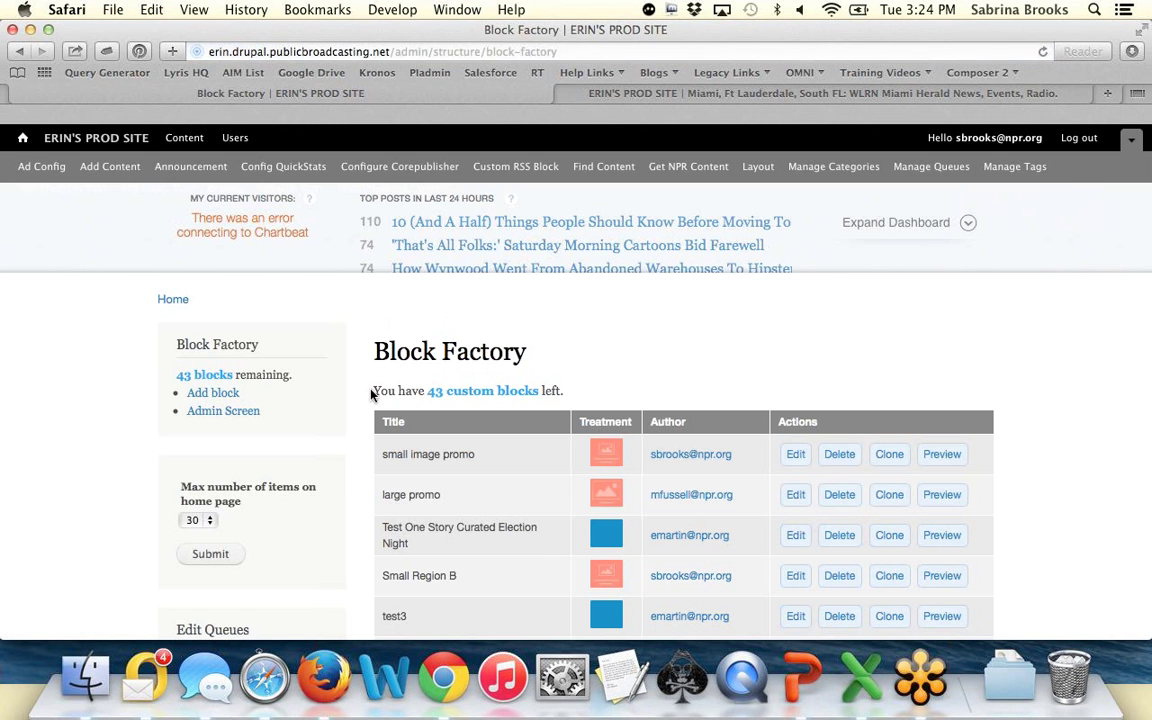
pyautogui.scroll(-1, 976, 435)
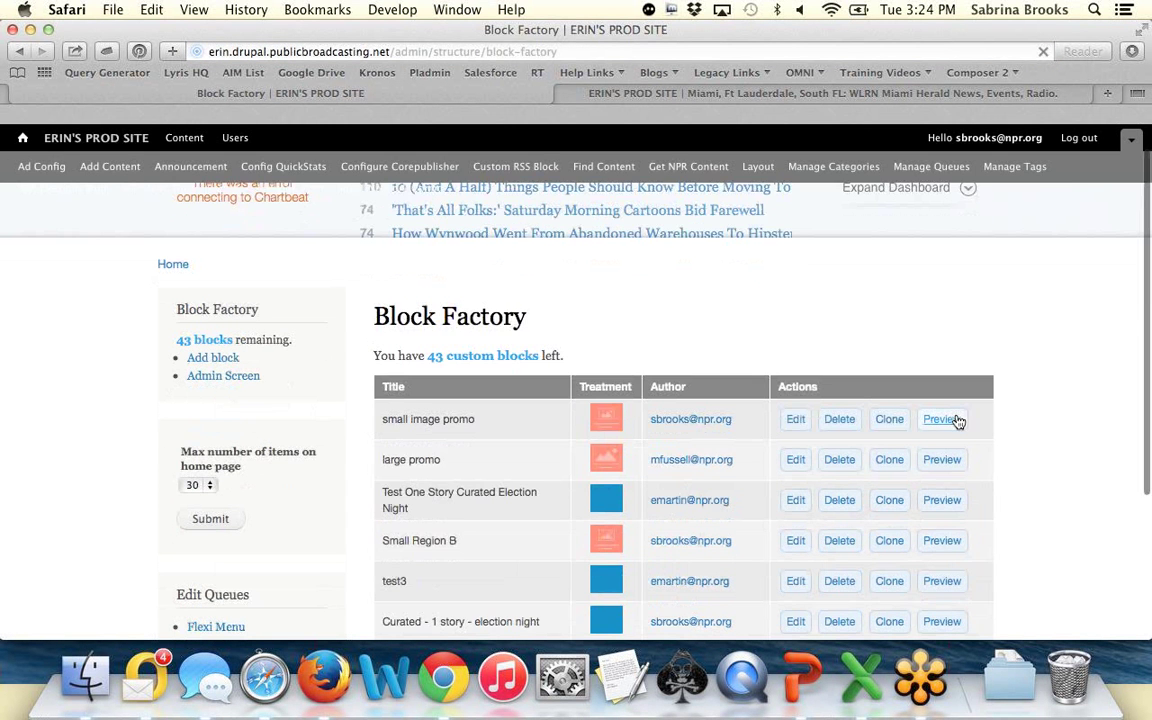
pyautogui.click(955, 419)
pyautogui.scroll(-4, 957, 421)
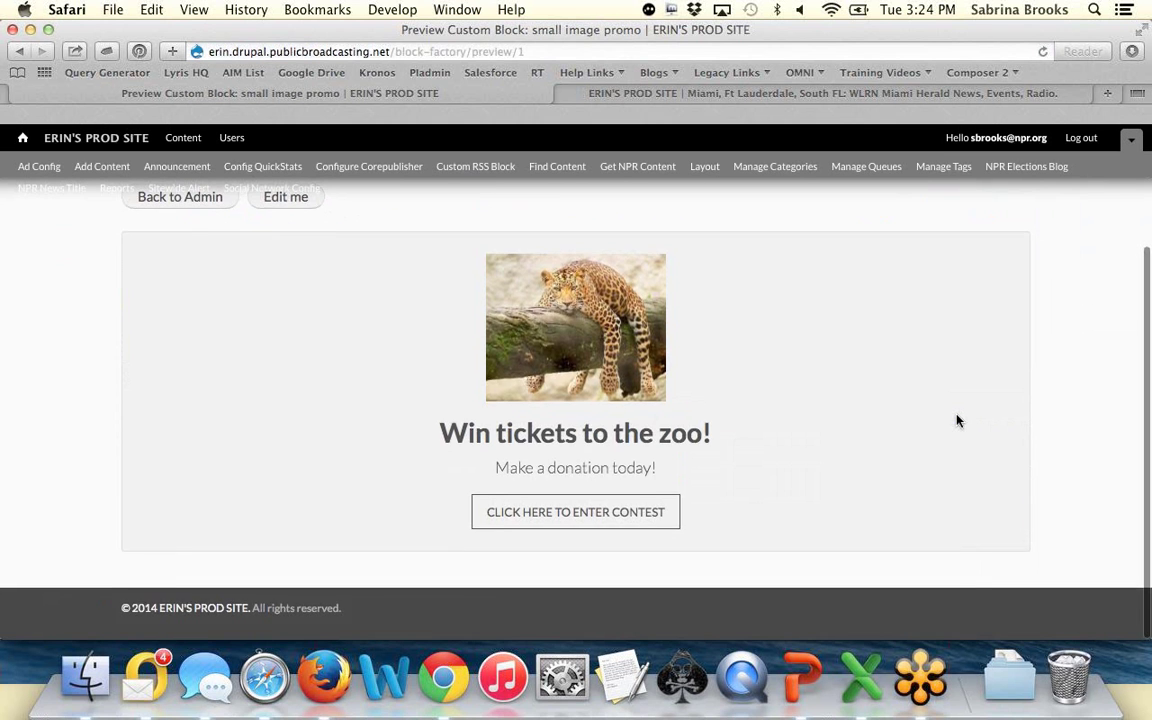
pyautogui.scroll(3, 957, 419)
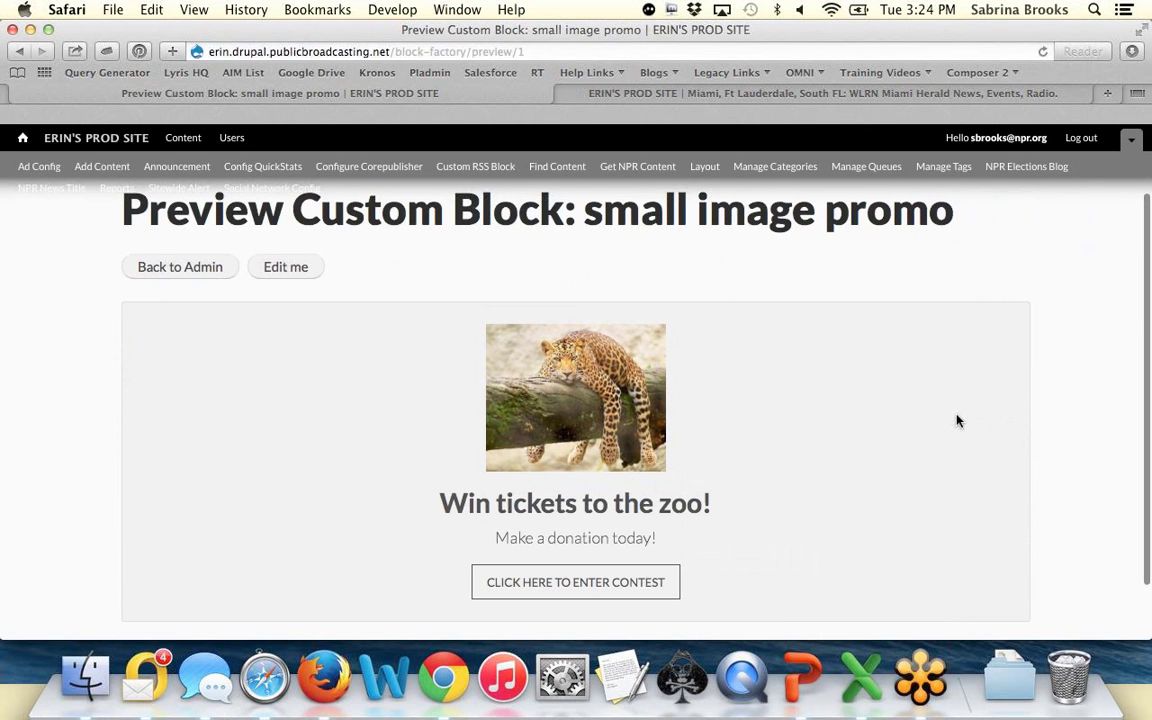
# Step: Preview the "large promo" block, examine its image, text and button, and return to the Block Factory list
pyautogui.click(200, 276)
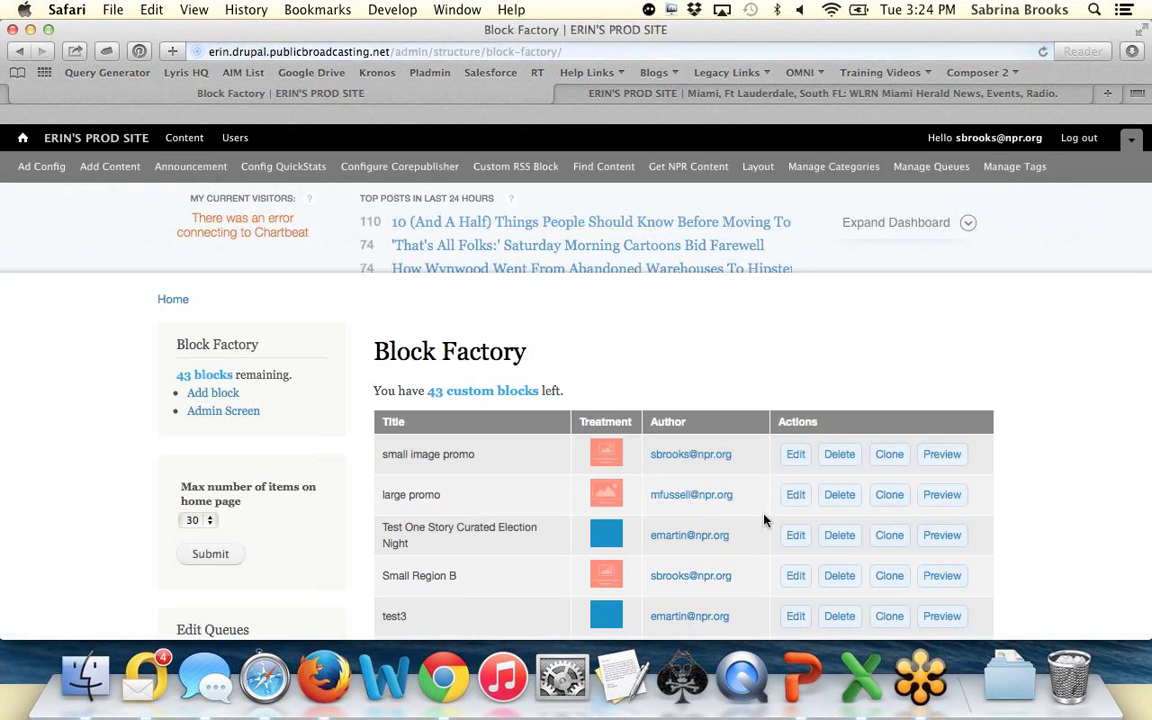
pyautogui.click(945, 496)
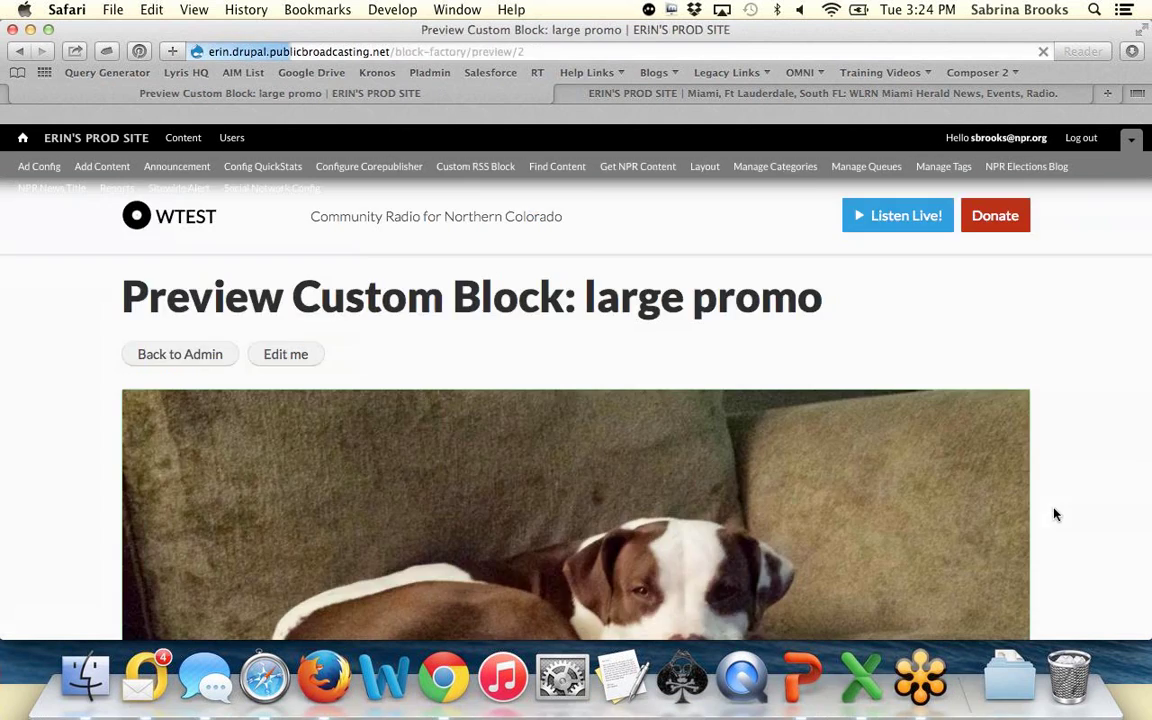
pyautogui.scroll(-10, 1055, 505)
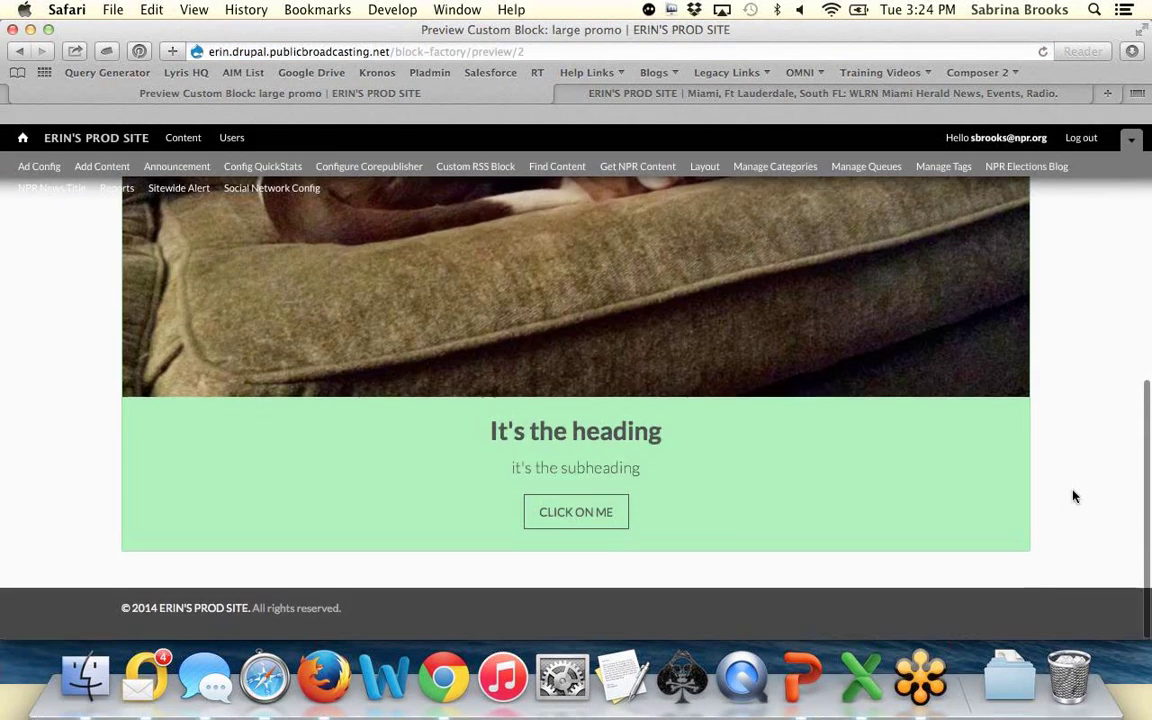
pyautogui.scroll(5, 1073, 497)
pyautogui.scroll(-5, 1073, 497)
pyautogui.scroll(10, 1075, 410)
pyautogui.click(203, 356)
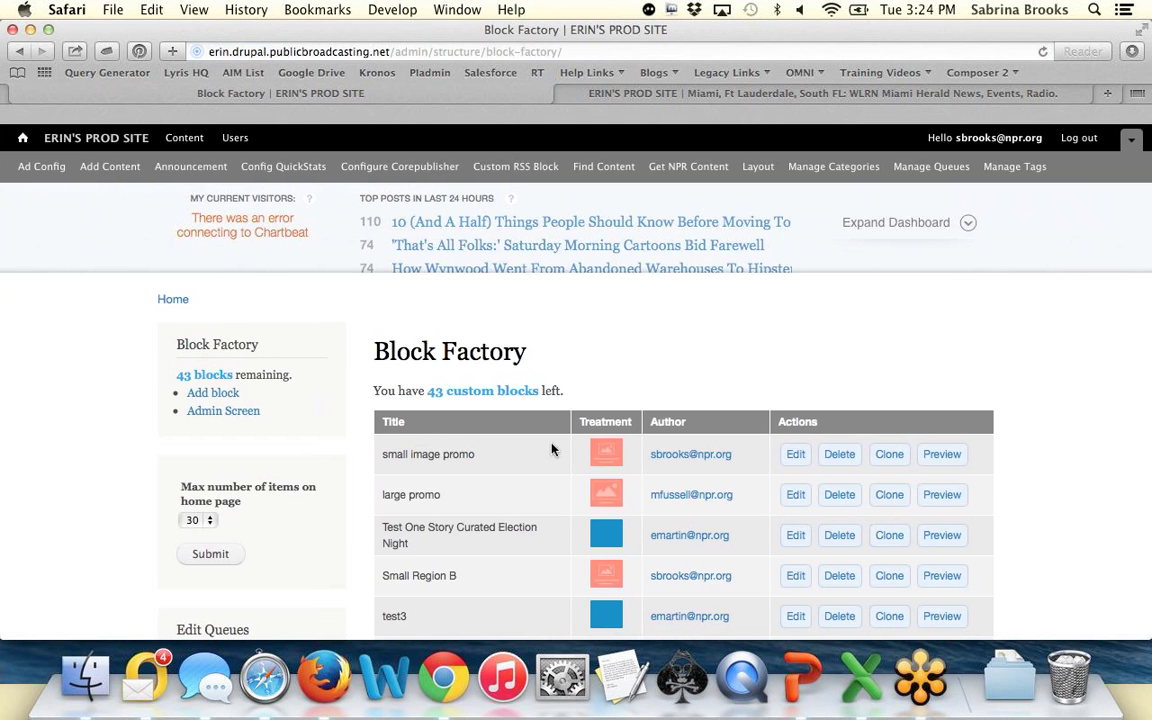
# Step: Open the Homepage Layout Manager and look at the dialog for creating a new layout, leaving it without naming one
pyautogui.scroll(-5, 1037, 523)
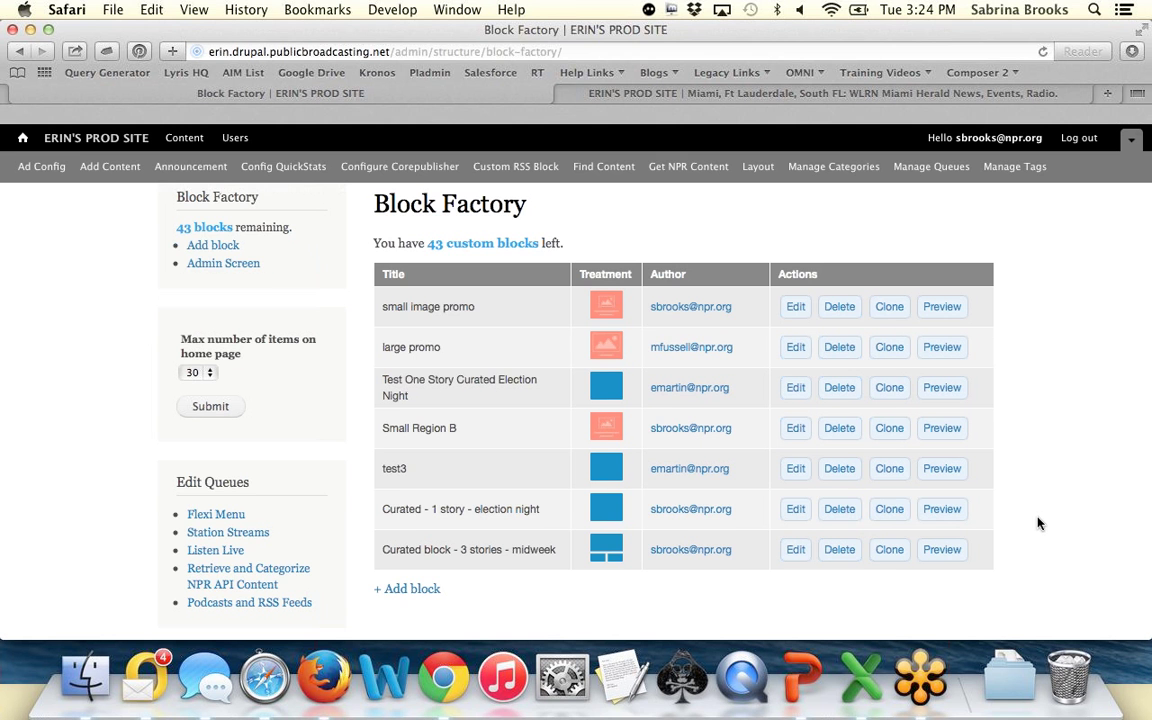
pyautogui.scroll(4, 1037, 523)
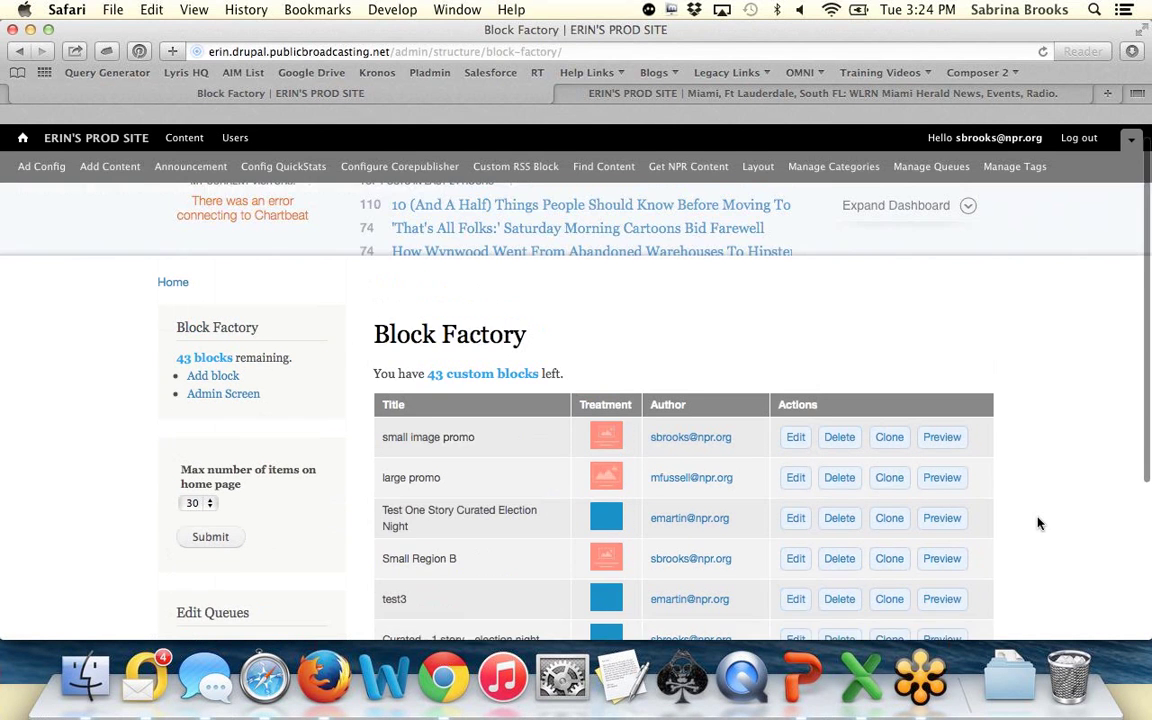
pyautogui.scroll(1, 1037, 523)
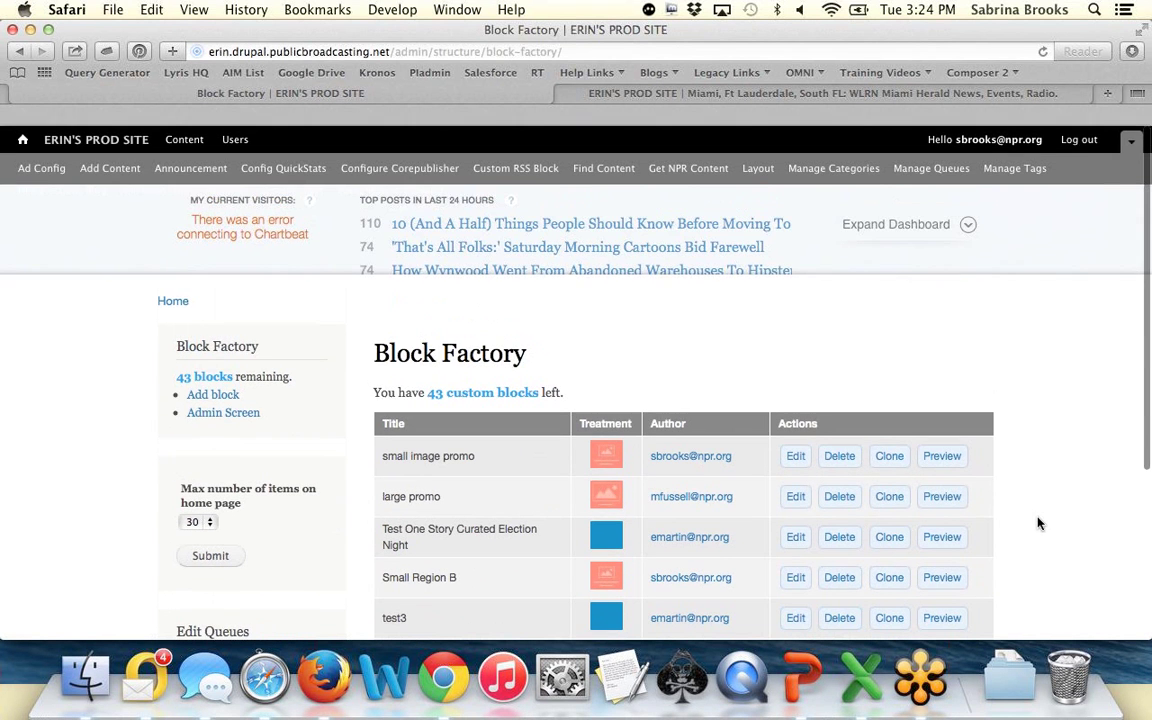
pyautogui.click(758, 170)
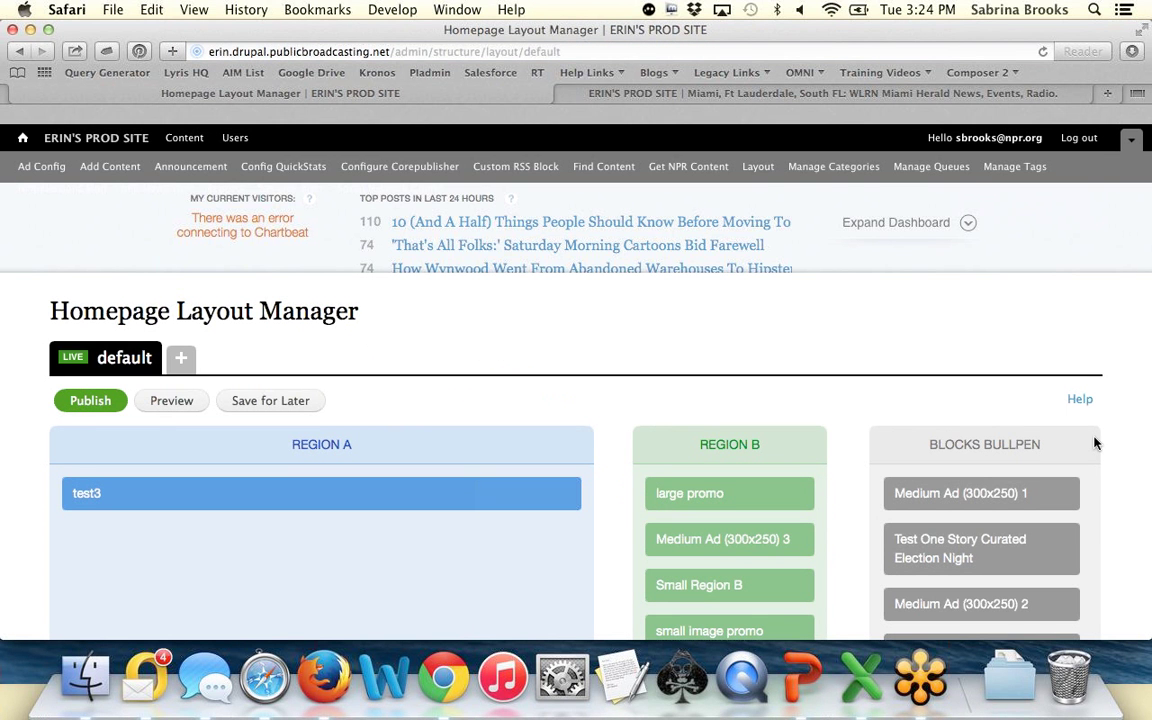
pyautogui.click(184, 358)
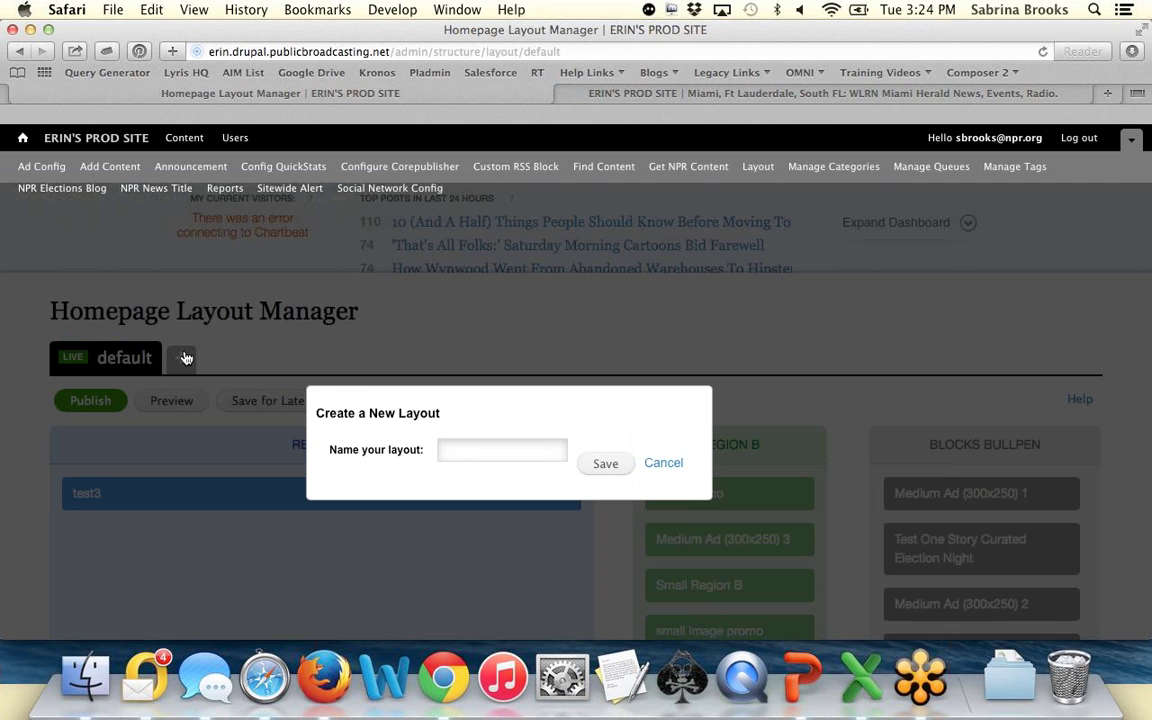
pyautogui.click(680, 463)
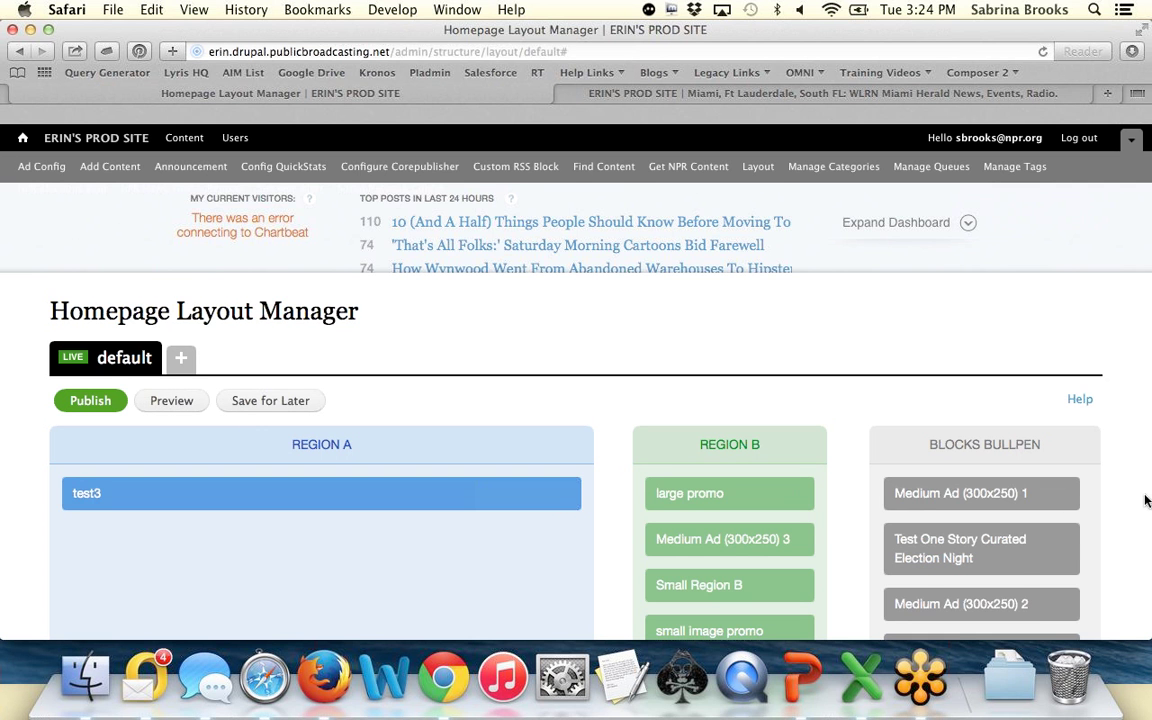
# Step: Move the blocks "large promo", "Medium Ad (300x250) 3" and "Small Region B" from Region B to the Blocks Bullpen
pyautogui.scroll(-3, 1134, 500)
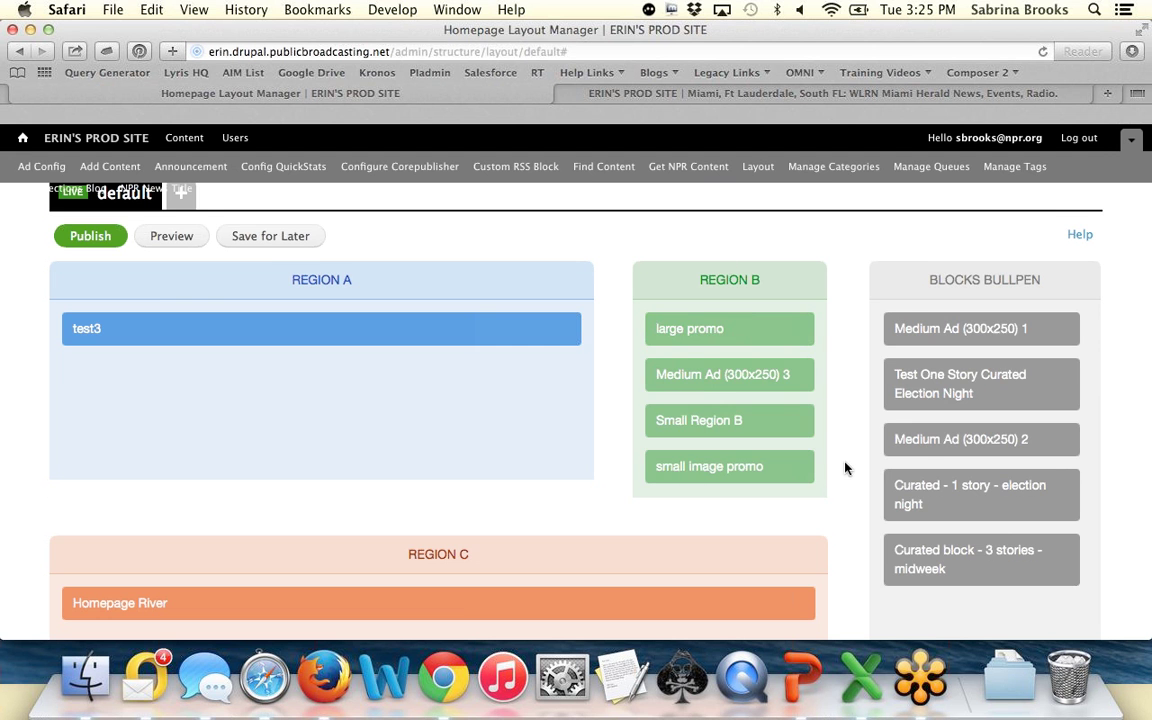
pyautogui.scroll(-5, 845, 468)
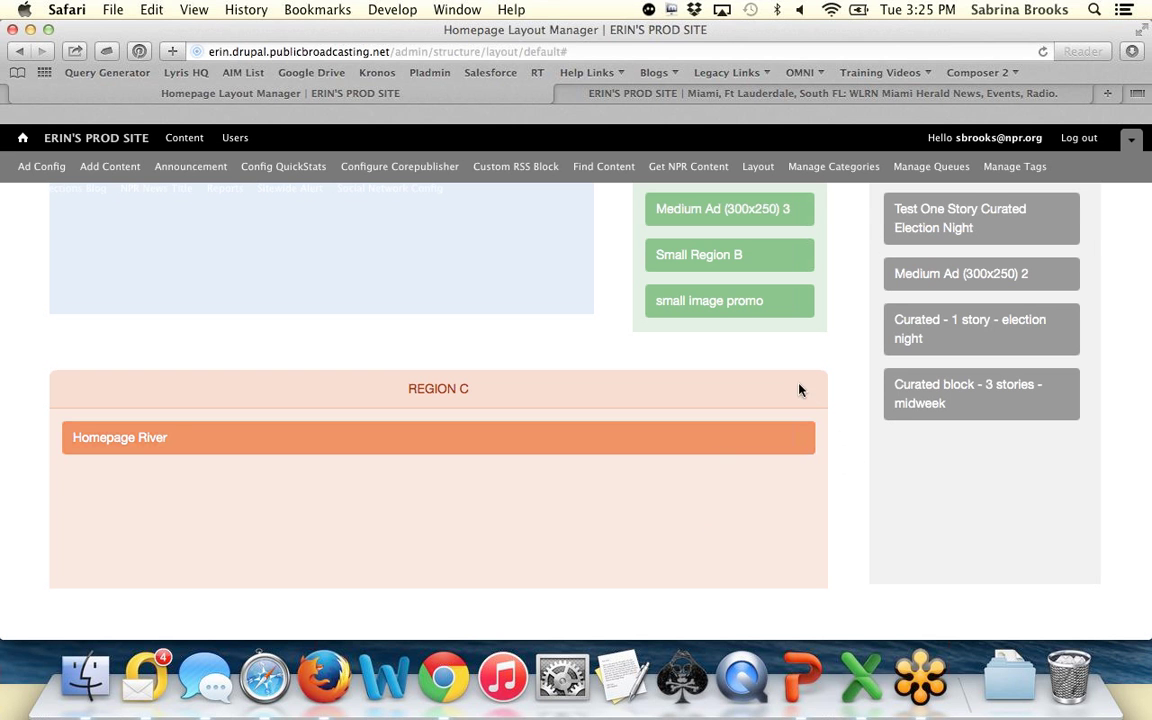
pyautogui.scroll(3, 843, 380)
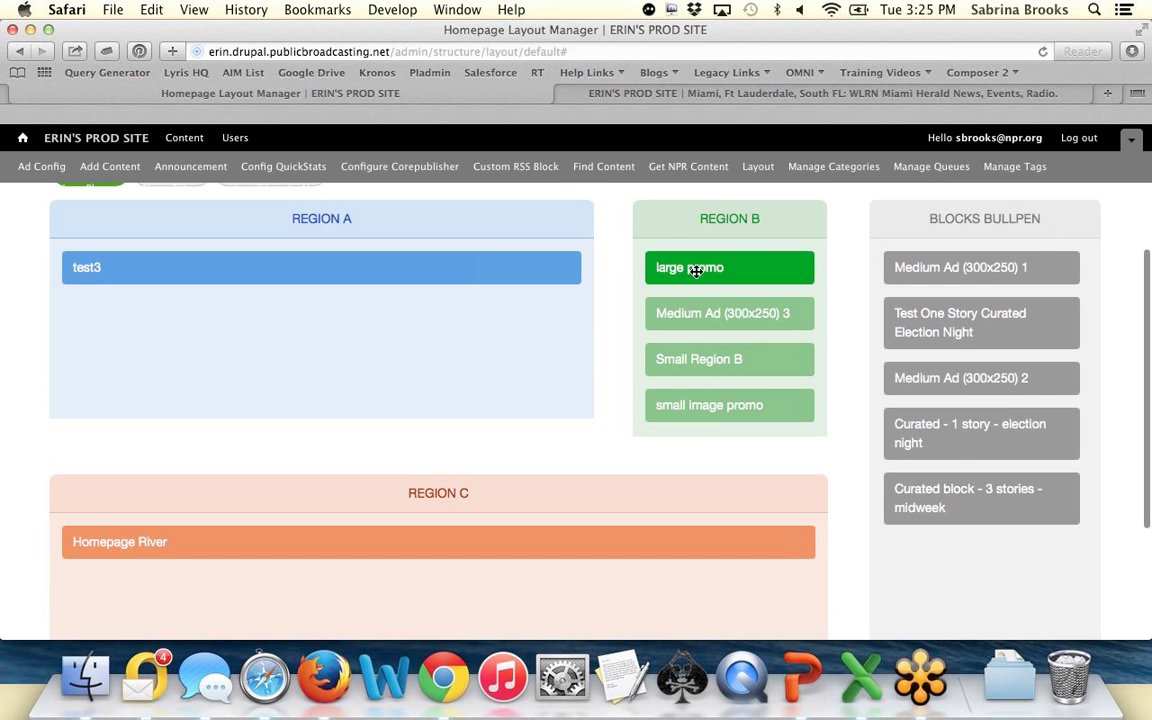
pyautogui.moveTo(696, 271); pyautogui.dragTo(985, 428)
pyautogui.moveTo(753, 272); pyautogui.dragTo(930, 378)
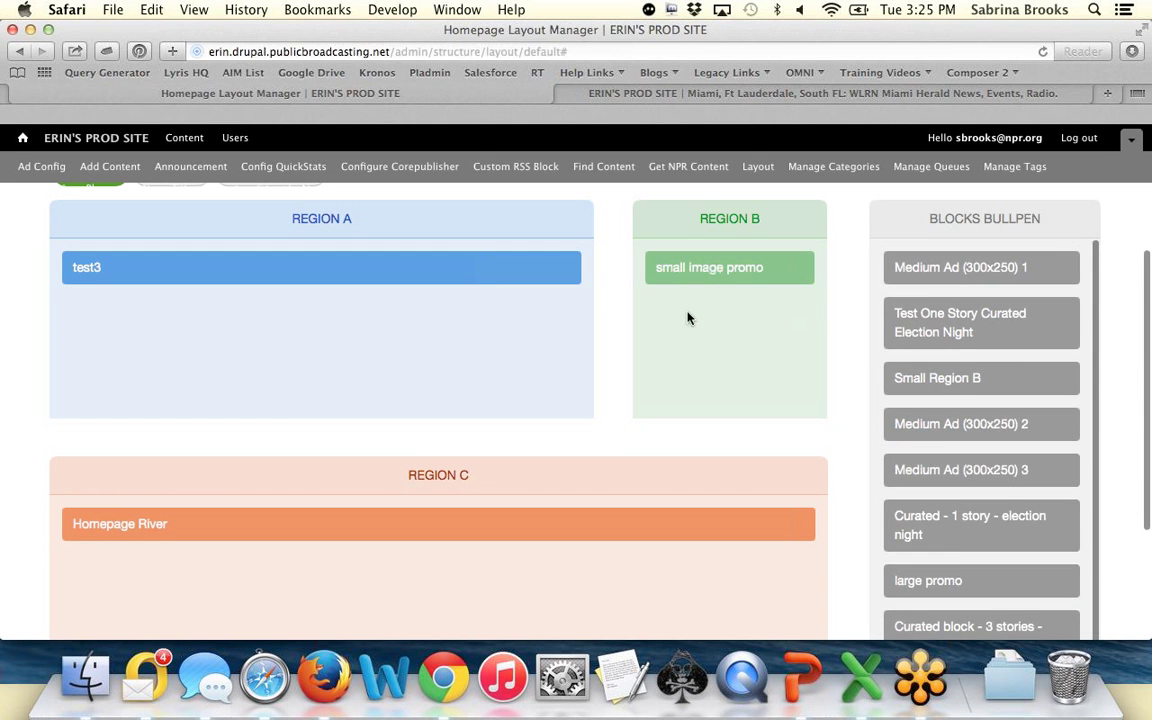
# Step: Move "small image promo" and "test3" to the Blocks Bullpen, then publish the default layout with only Homepage River in Region C
pyautogui.moveTo(715, 267); pyautogui.dragTo(930, 378)
pyautogui.moveTo(442, 267); pyautogui.dragTo(1023, 435)
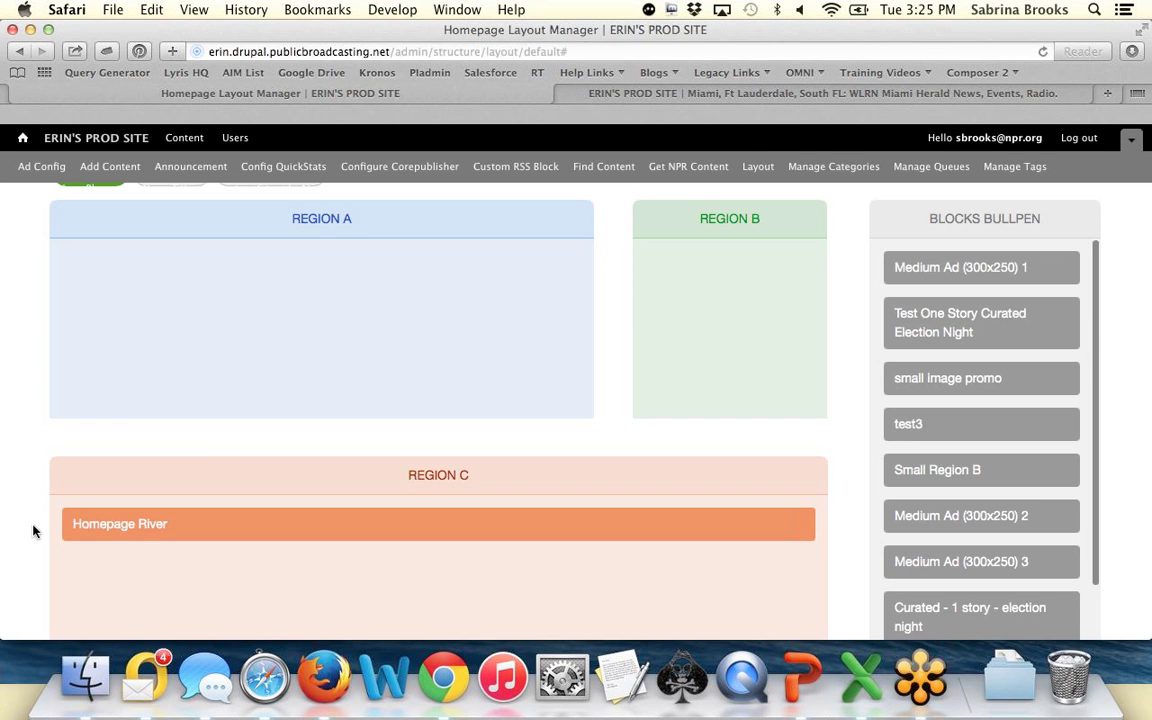
pyautogui.scroll(3, 33, 531)
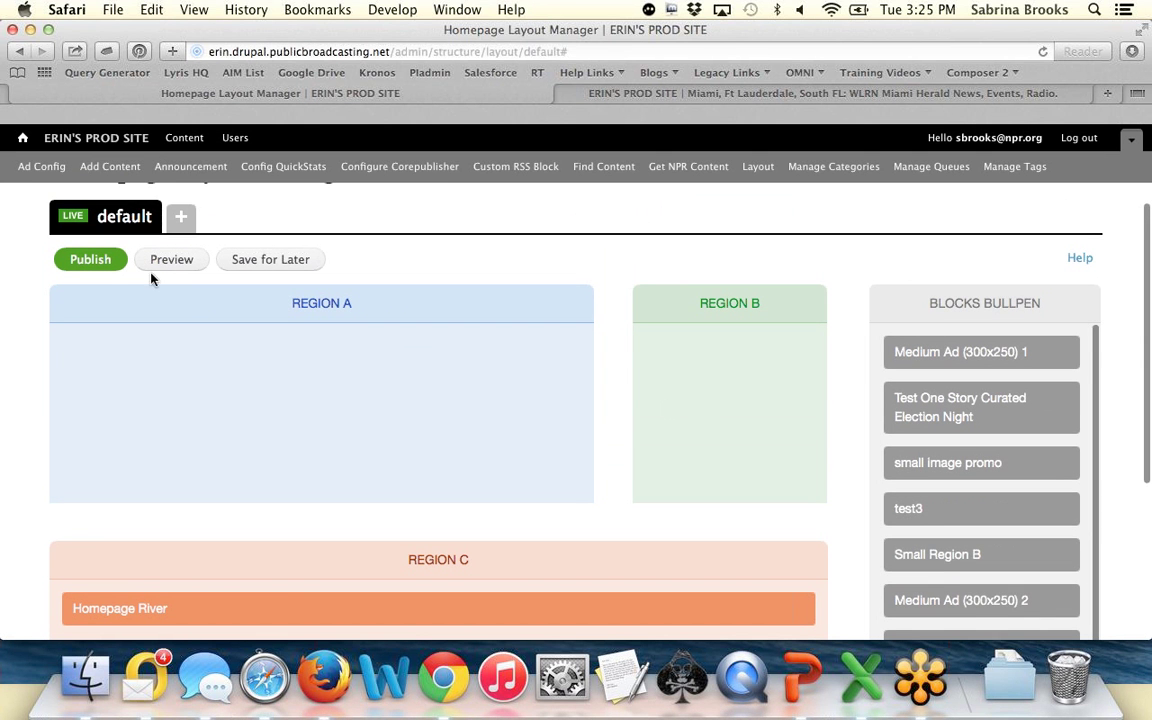
pyautogui.click(104, 262)
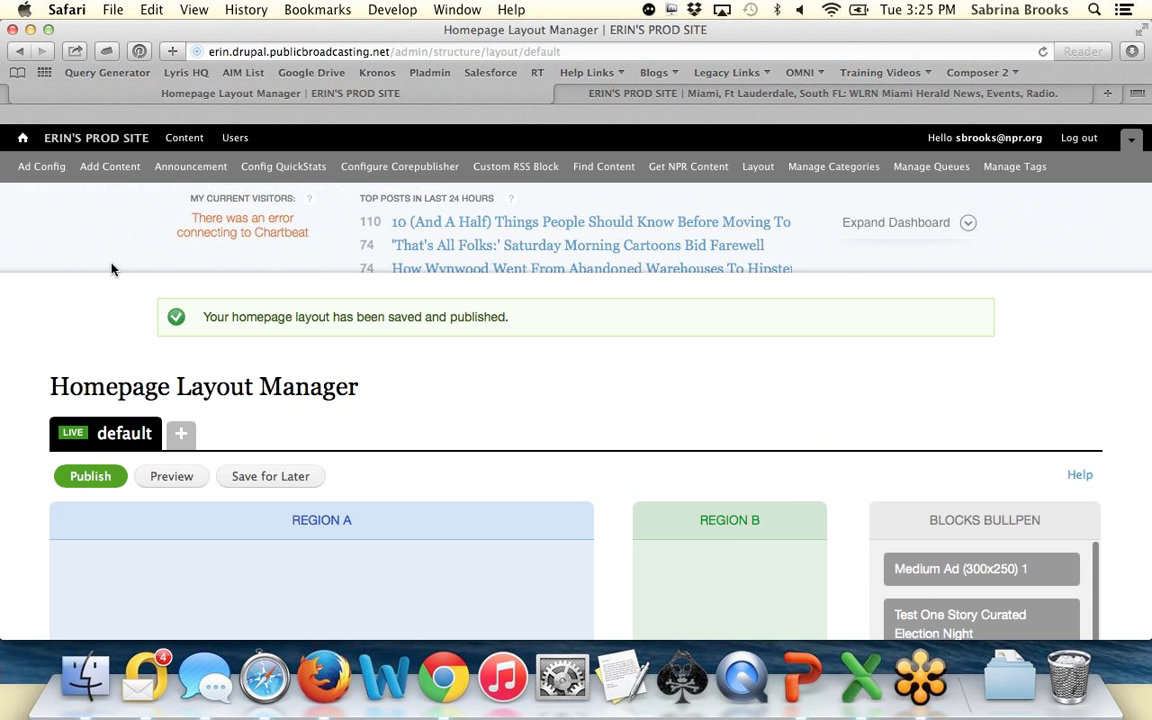
# Step: Place the blocks "Medium Ad (300x250) 2", "Medium Ad (300x250) 3" and "Medium Ad (300x250) 1" in Region B
pyautogui.scroll(-3, 112, 268)
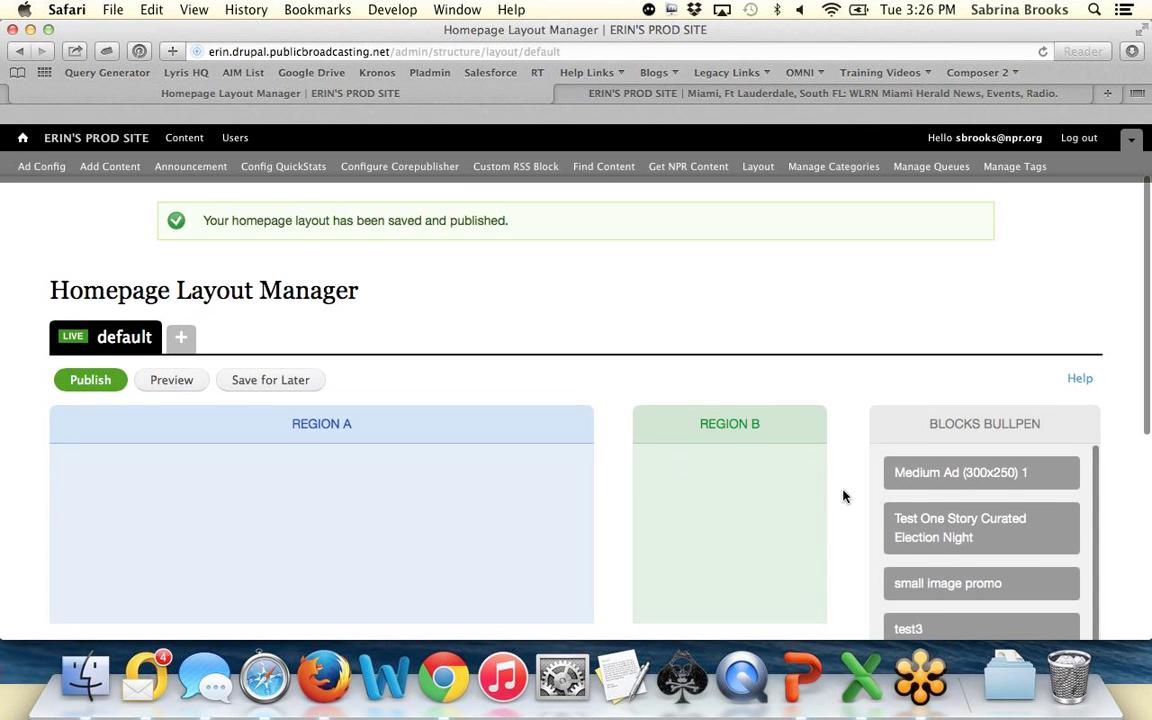
pyautogui.scroll(-5, 850, 500)
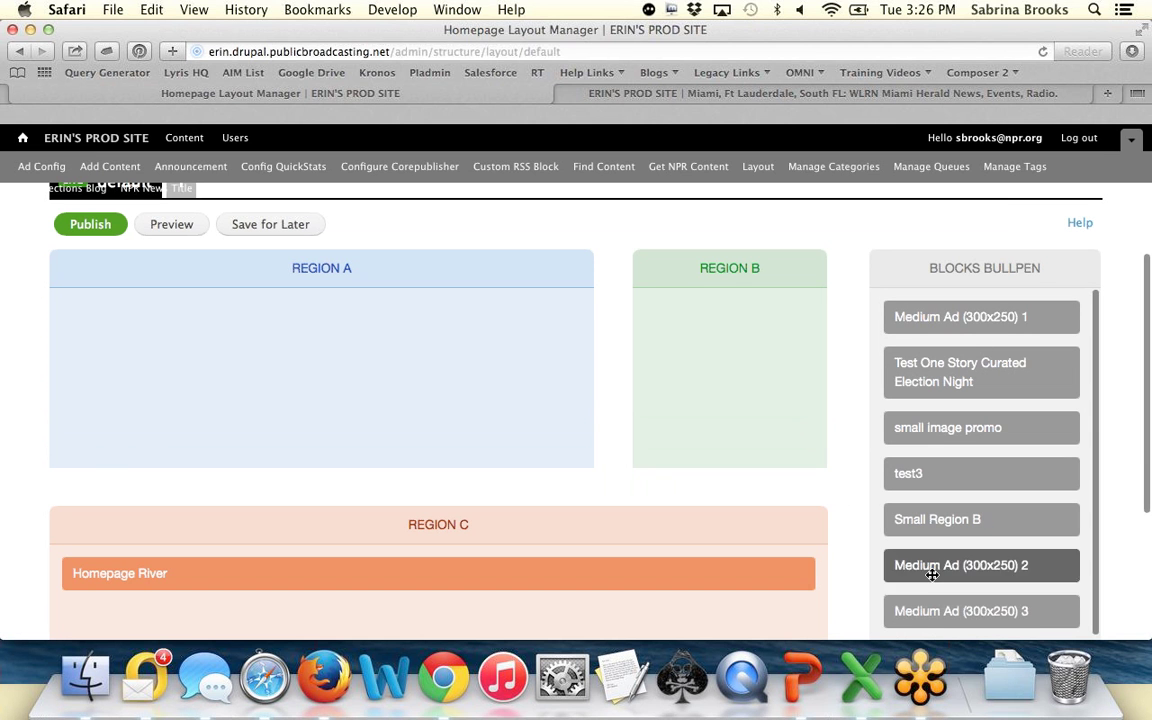
pyautogui.moveTo(940, 570); pyautogui.dragTo(984, 554)
pyautogui.scroll(-4, 777, 473)
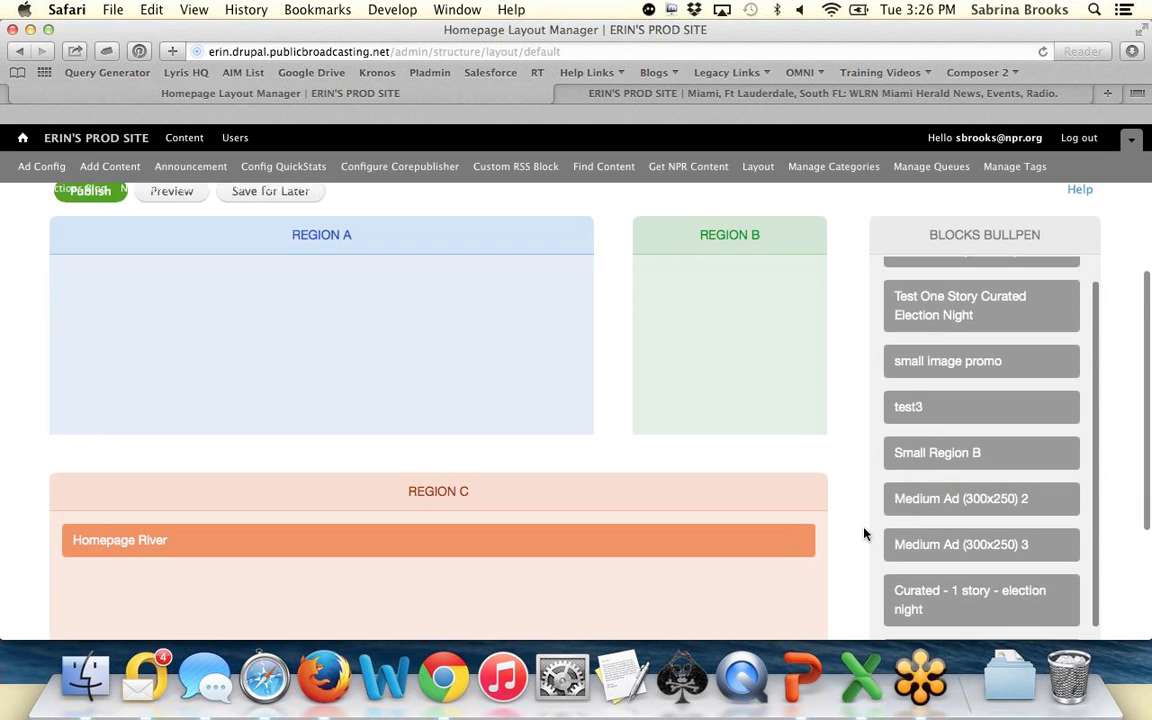
pyautogui.moveTo(940, 419); pyautogui.dragTo(260, 460)
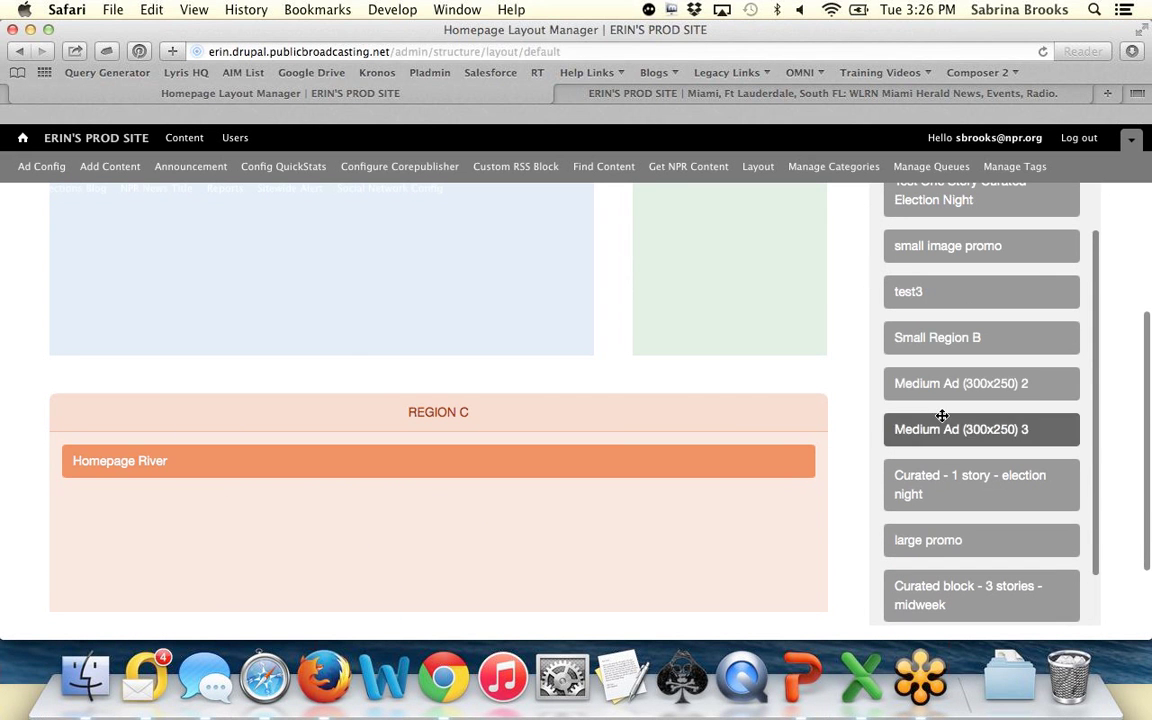
pyautogui.moveTo(1030, 389); pyautogui.dragTo(947, 358)
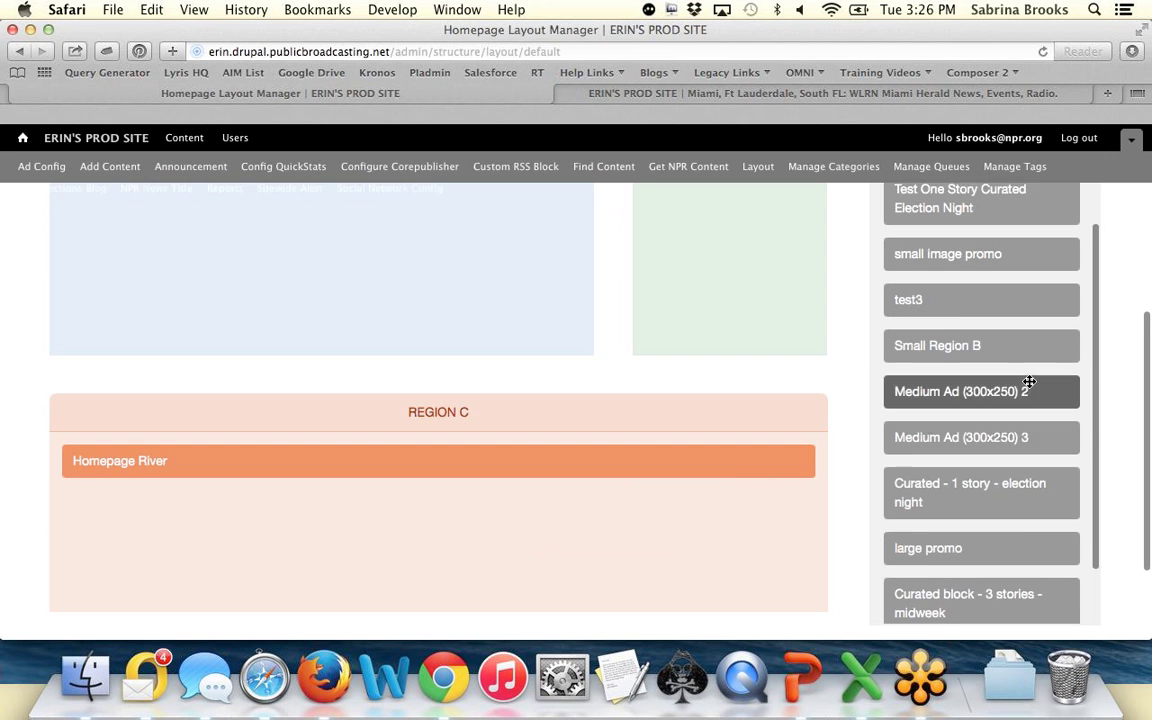
pyautogui.scroll(2, 947, 400)
pyautogui.moveTo(924, 514); pyautogui.dragTo(760, 360)
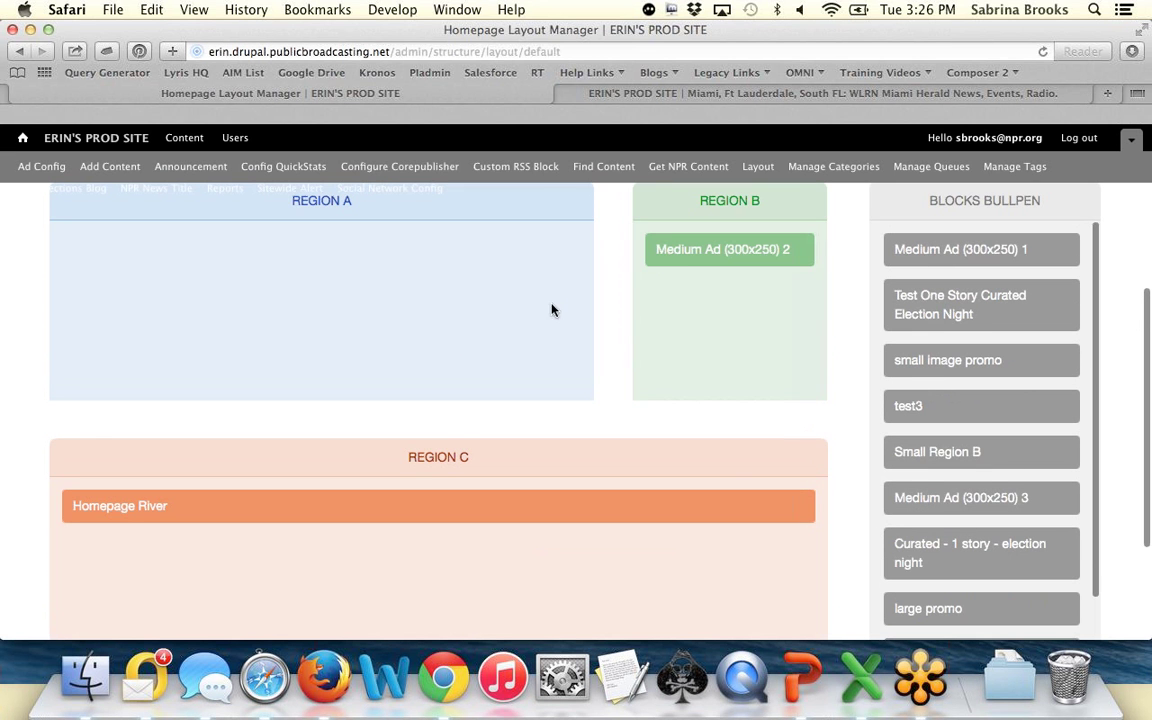
pyautogui.moveTo(1008, 507); pyautogui.dragTo(750, 300)
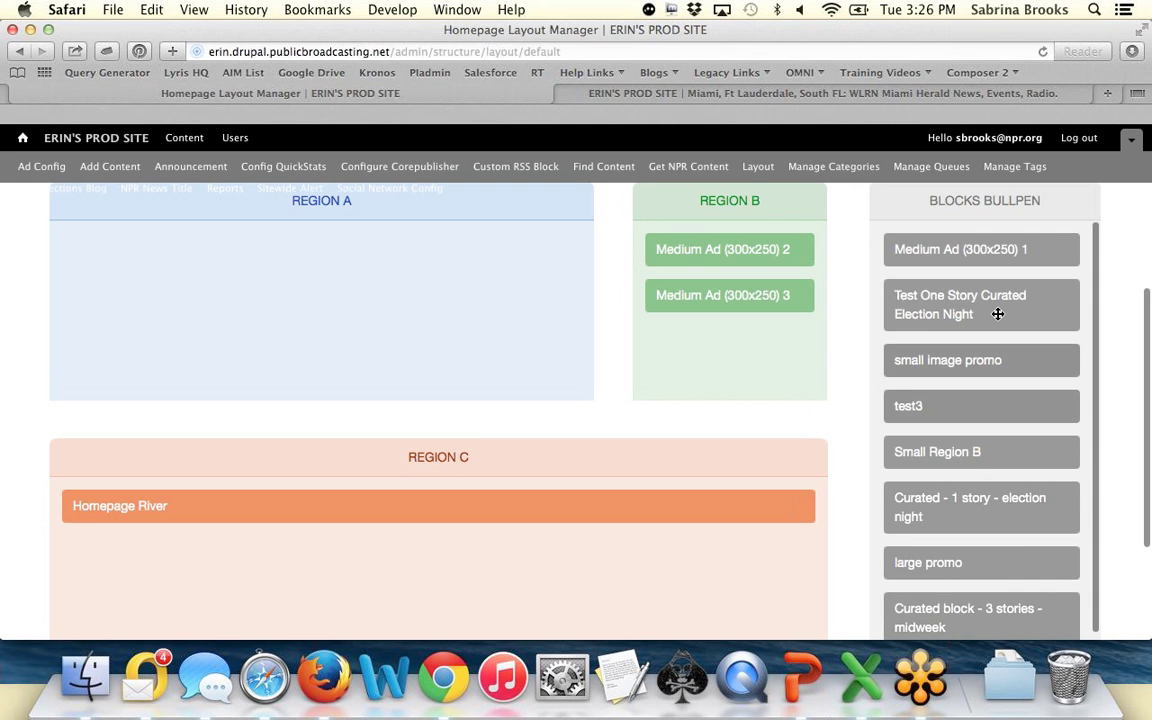
pyautogui.moveTo(928, 258); pyautogui.dragTo(743, 334)
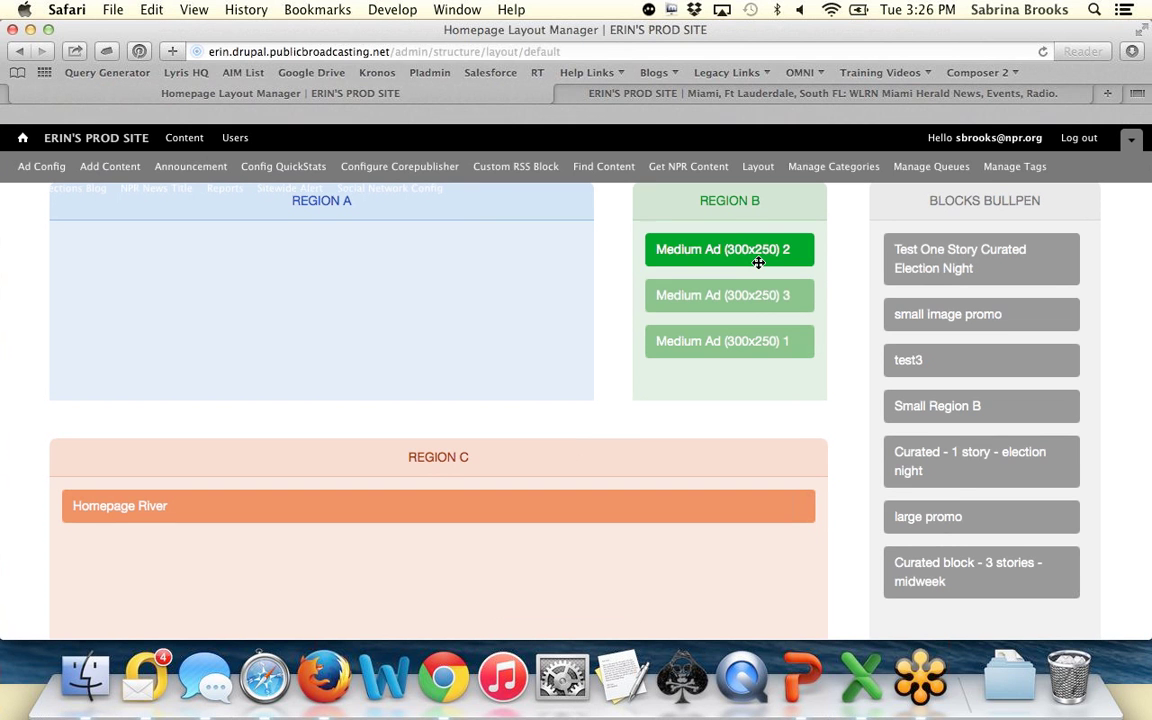
# Step: Move all three Medium Ad (300x250) blocks from Region B back to the Blocks Bullpen
pyautogui.moveTo(761, 265); pyautogui.dragTo(866, 298)
pyautogui.moveTo(805, 252); pyautogui.dragTo(900, 312)
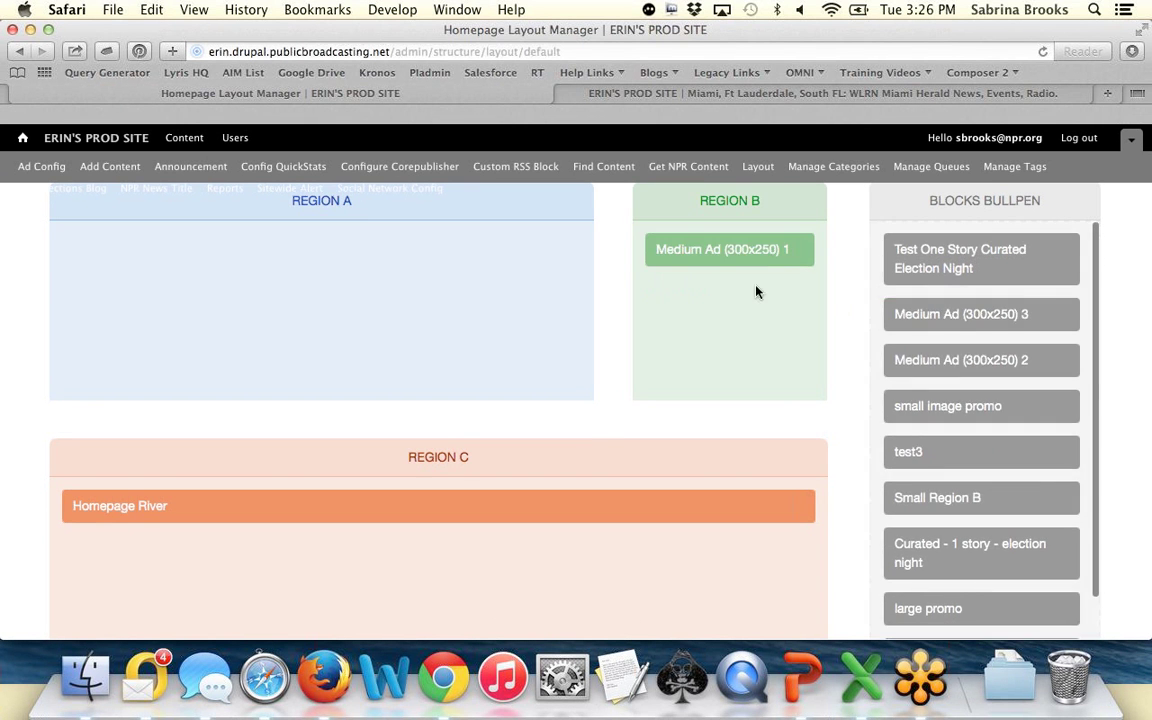
pyautogui.moveTo(748, 249); pyautogui.dragTo(1029, 308)
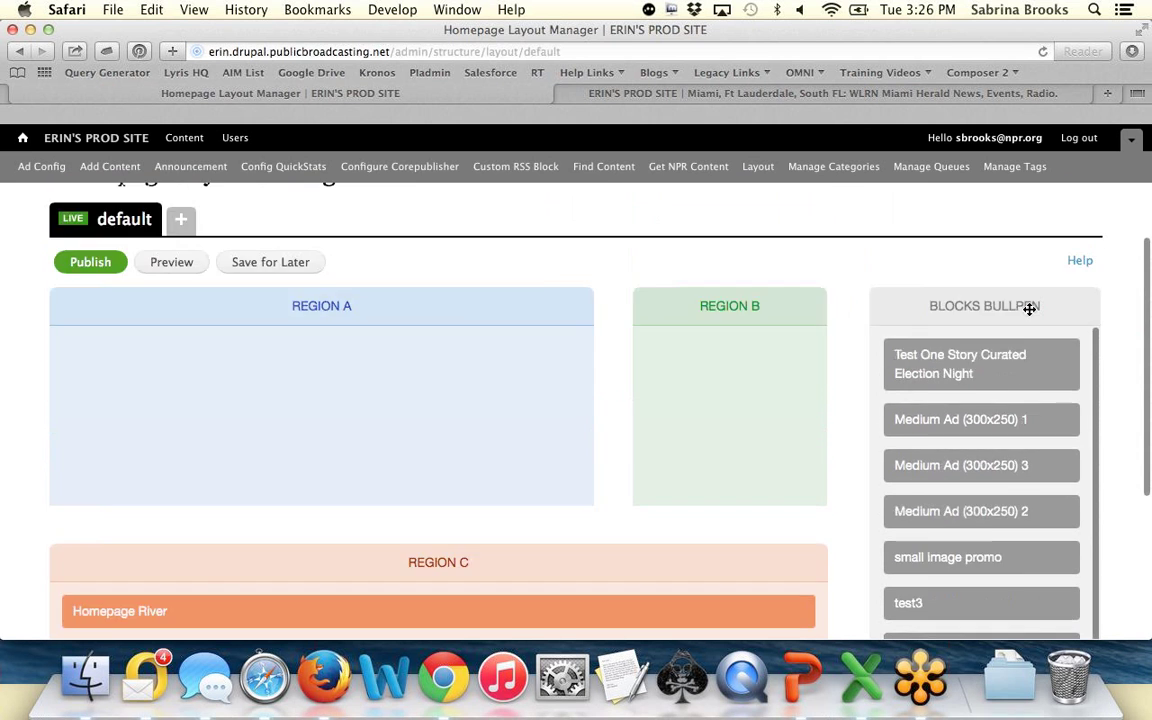
# Step: Reload the live site homepage and look over the published layout, ending at the site header
pyautogui.click(800, 93)
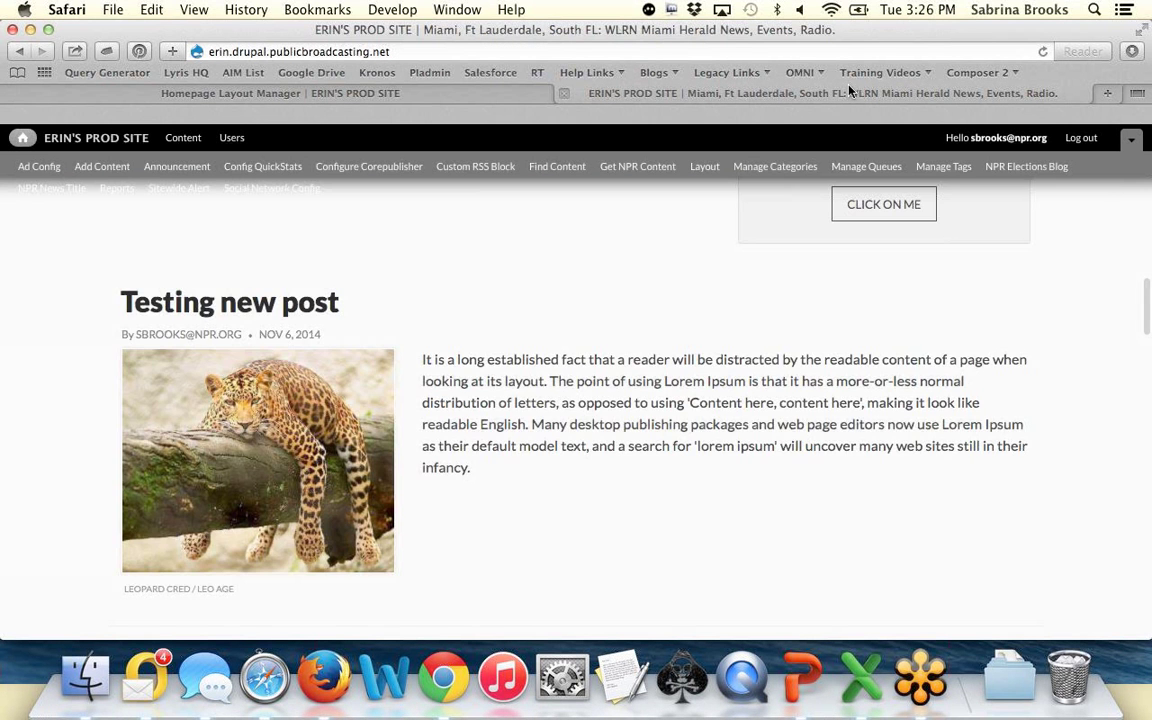
pyautogui.scroll(1, 383, 465)
pyautogui.scroll(5, 383, 465)
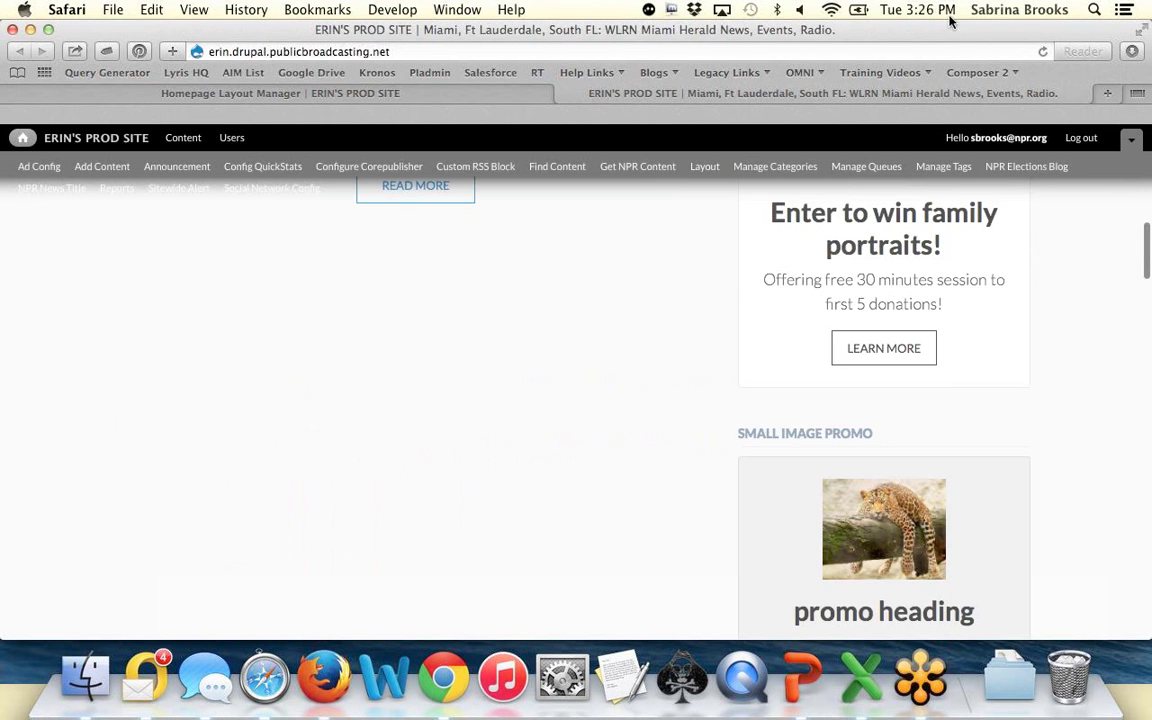
pyautogui.click(1043, 51)
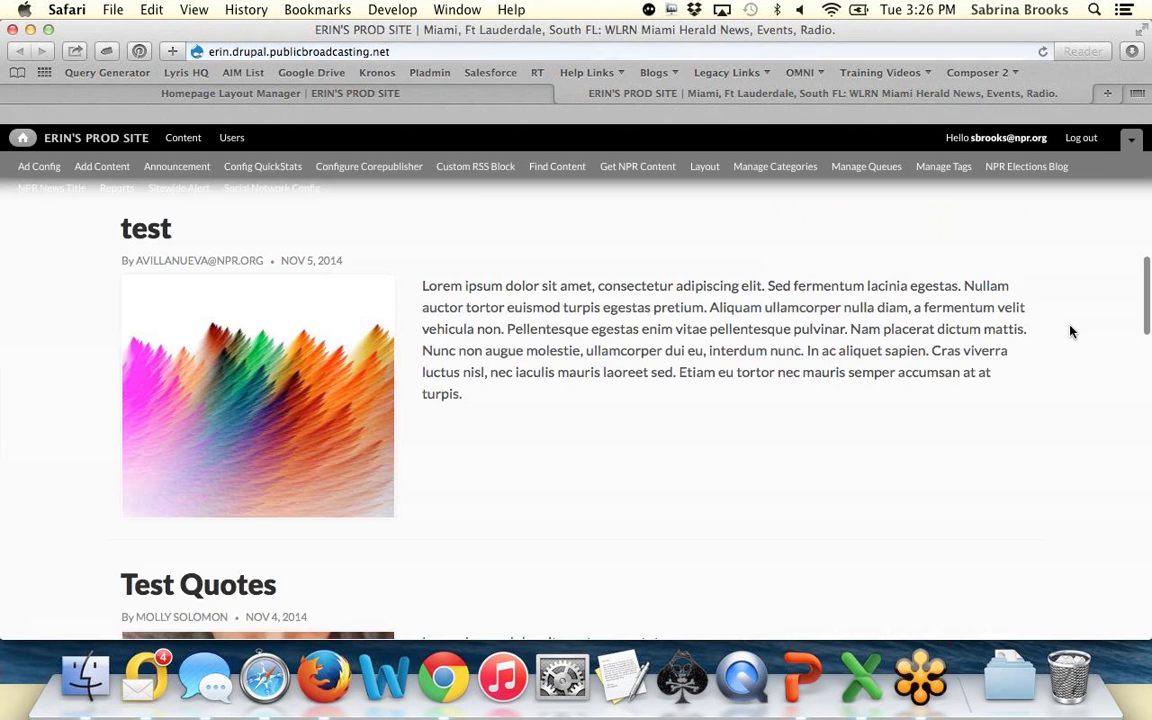
pyautogui.scroll(-3, 1070, 331)
pyautogui.scroll(20, 1070, 331)
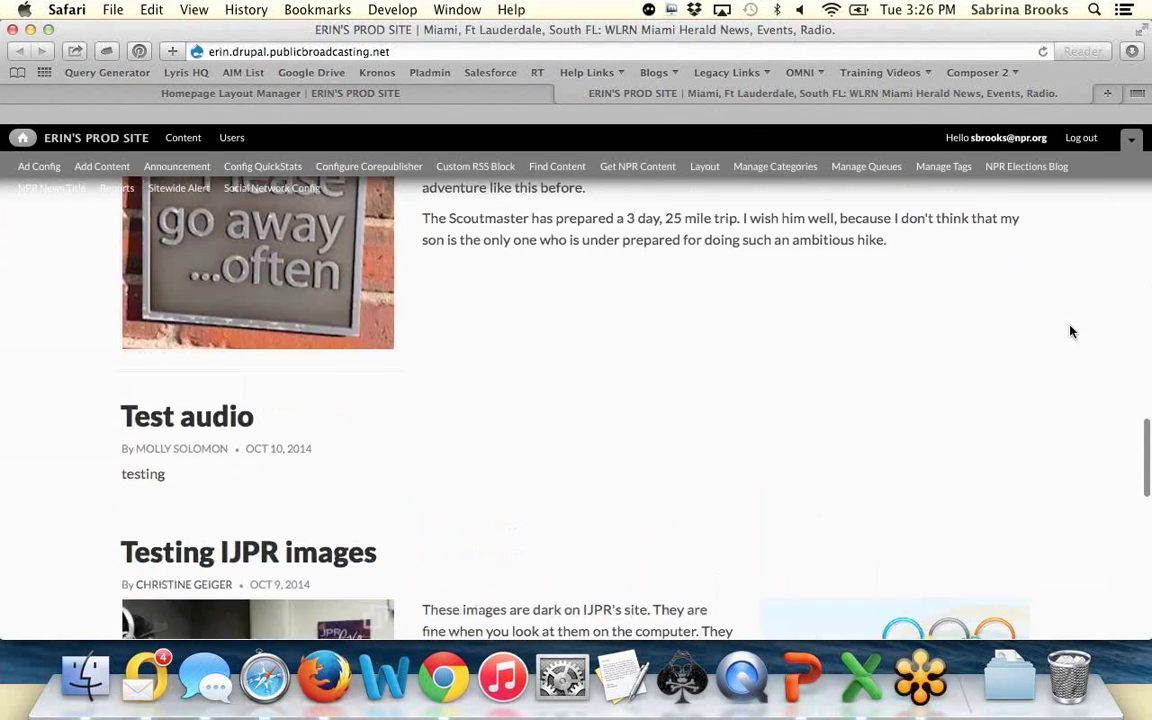
pyautogui.scroll(3, 1070, 331)
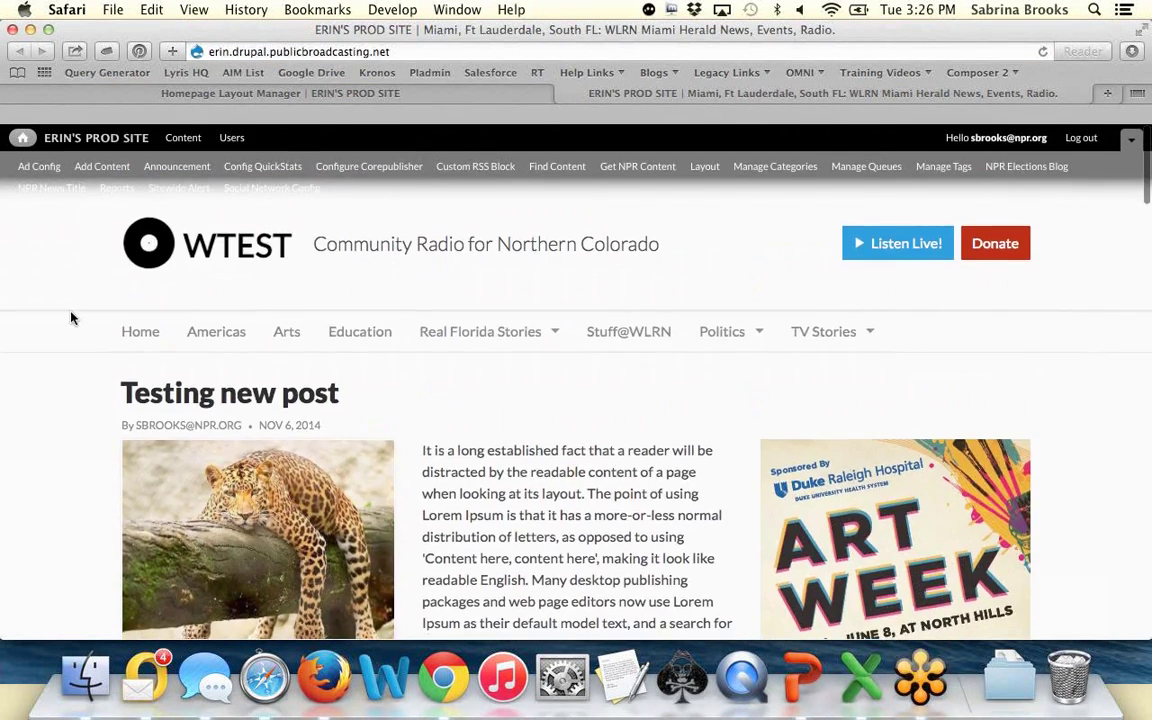
# Step: Examine the ads shown beside the stories throughout the homepage river
pyautogui.scroll(-3, 1127, 450)
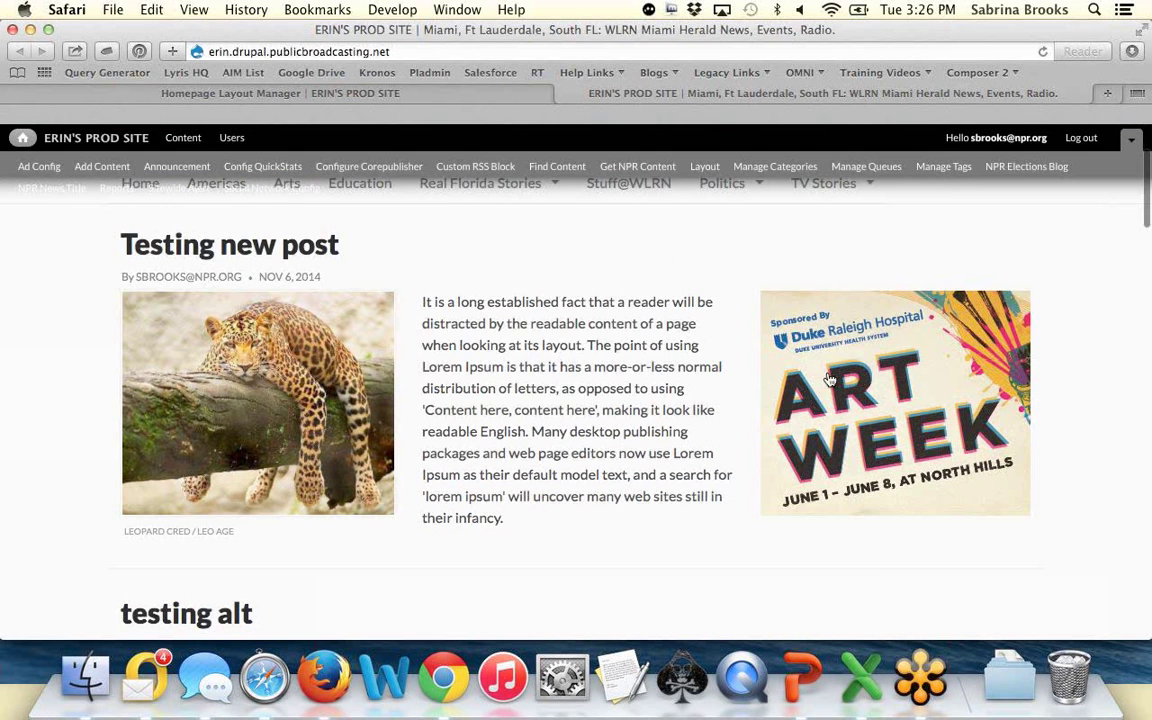
pyautogui.scroll(-2, 1120, 530)
pyautogui.scroll(-10, 1093, 521)
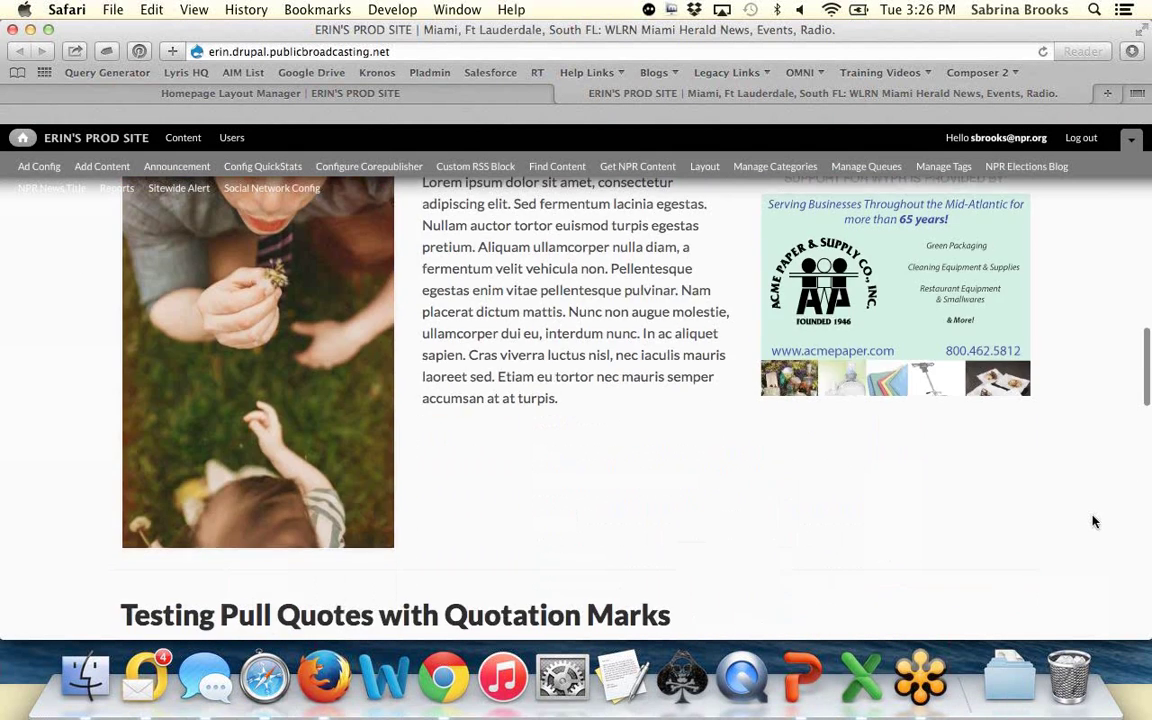
pyautogui.scroll(-5, 1120, 467)
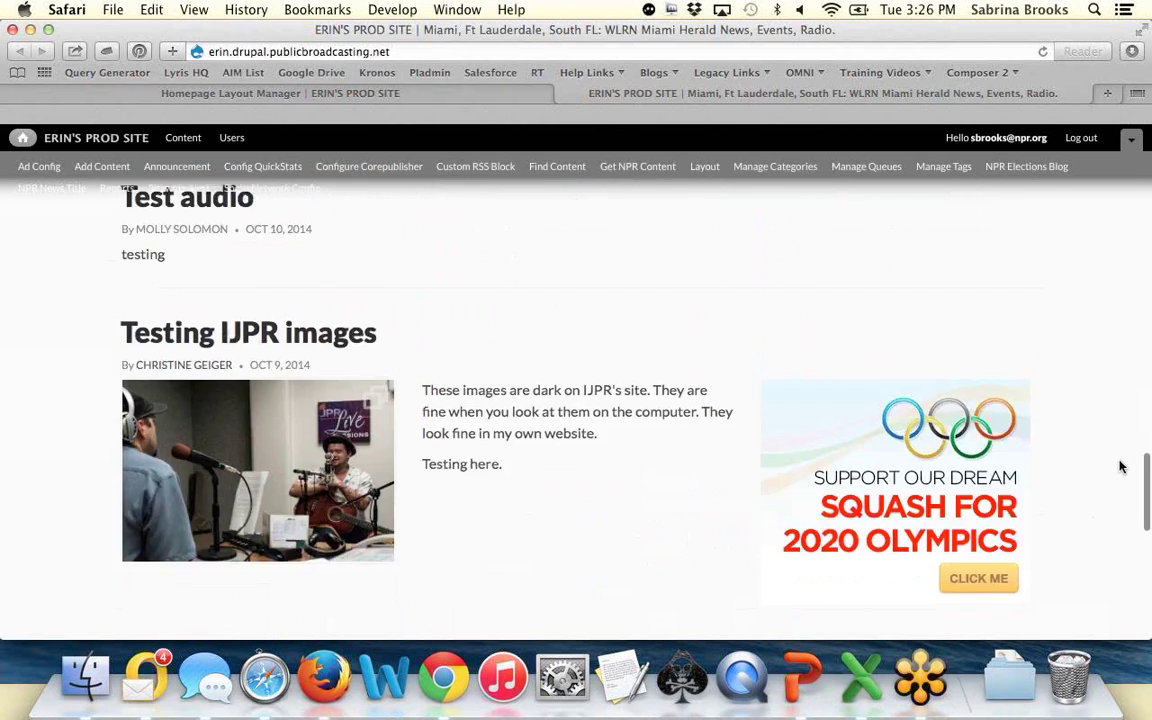
pyautogui.scroll(10, 1120, 467)
pyautogui.scroll(5, 1120, 467)
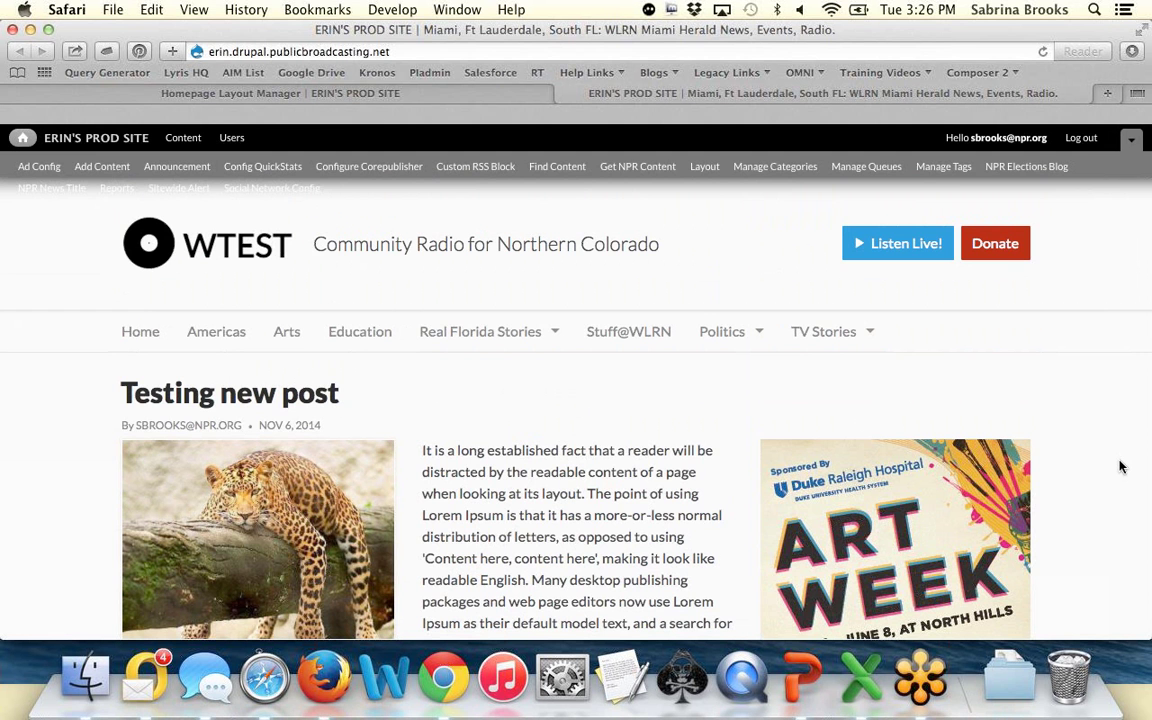
# Step: Place "small image promo" in Region B and "Curated - 1 story - election night" in Region A, and publish the default homepage layout
pyautogui.click(490, 97)
pyautogui.scroll(-5, 752, 375)
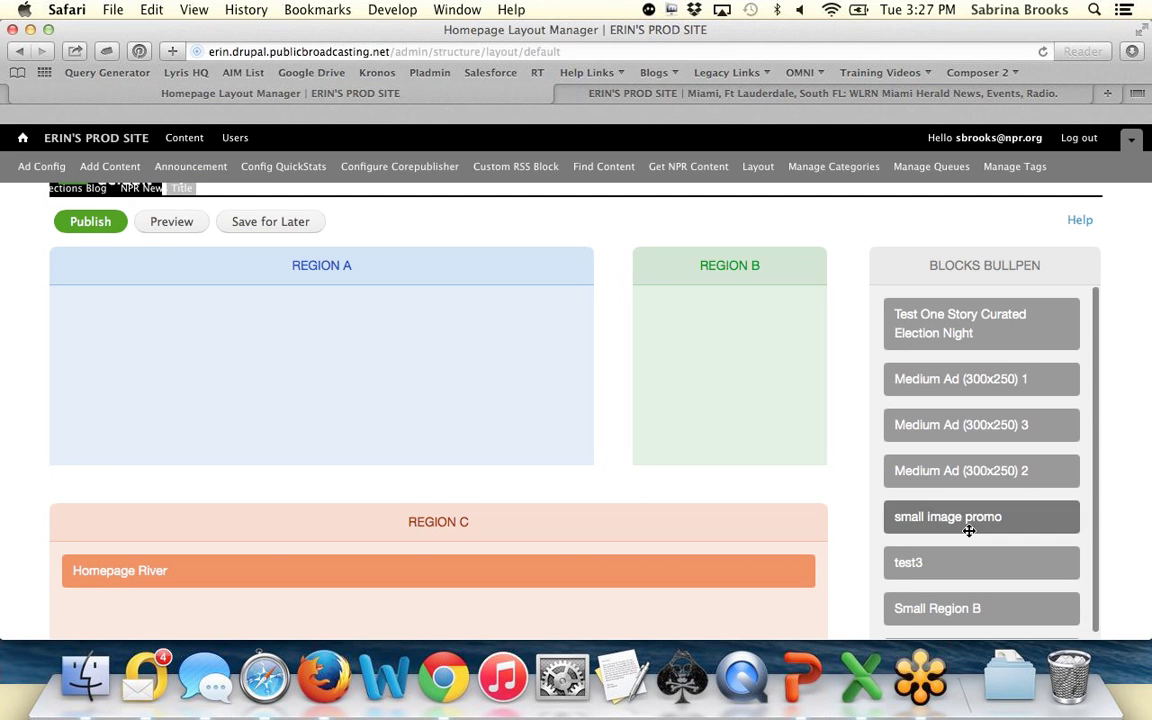
pyautogui.moveTo(905, 519); pyautogui.dragTo(712, 322)
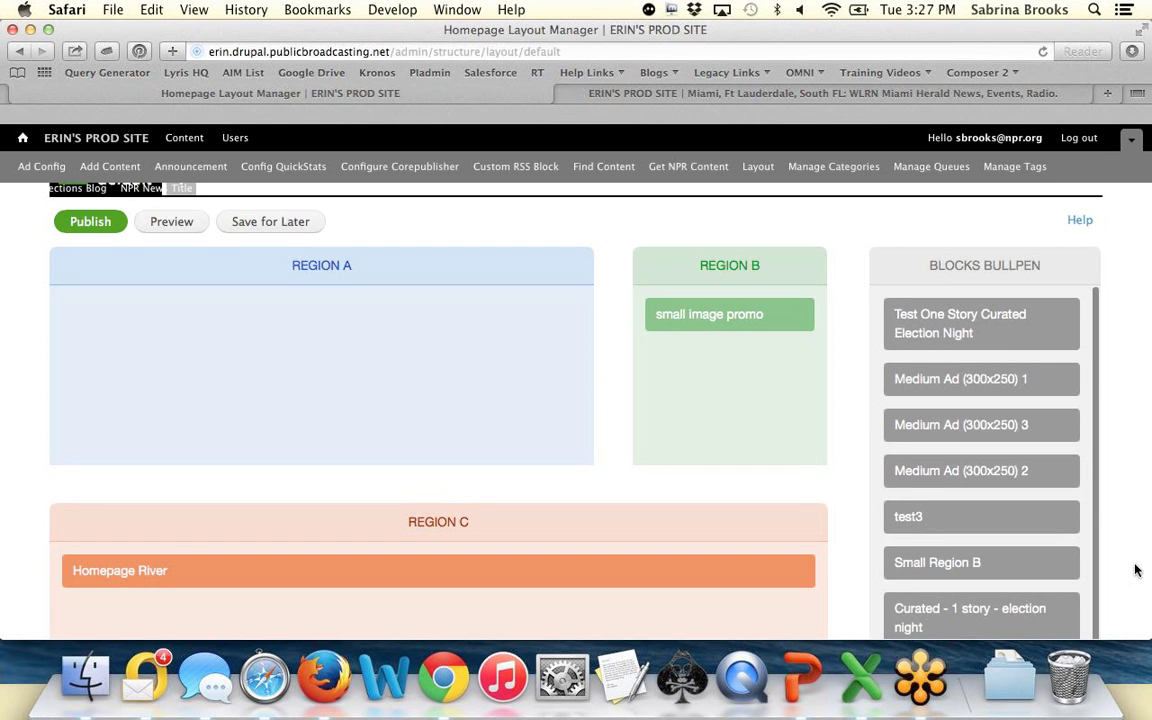
pyautogui.scroll(-2, 1113, 560)
pyautogui.moveTo(963, 527); pyautogui.dragTo(319, 262)
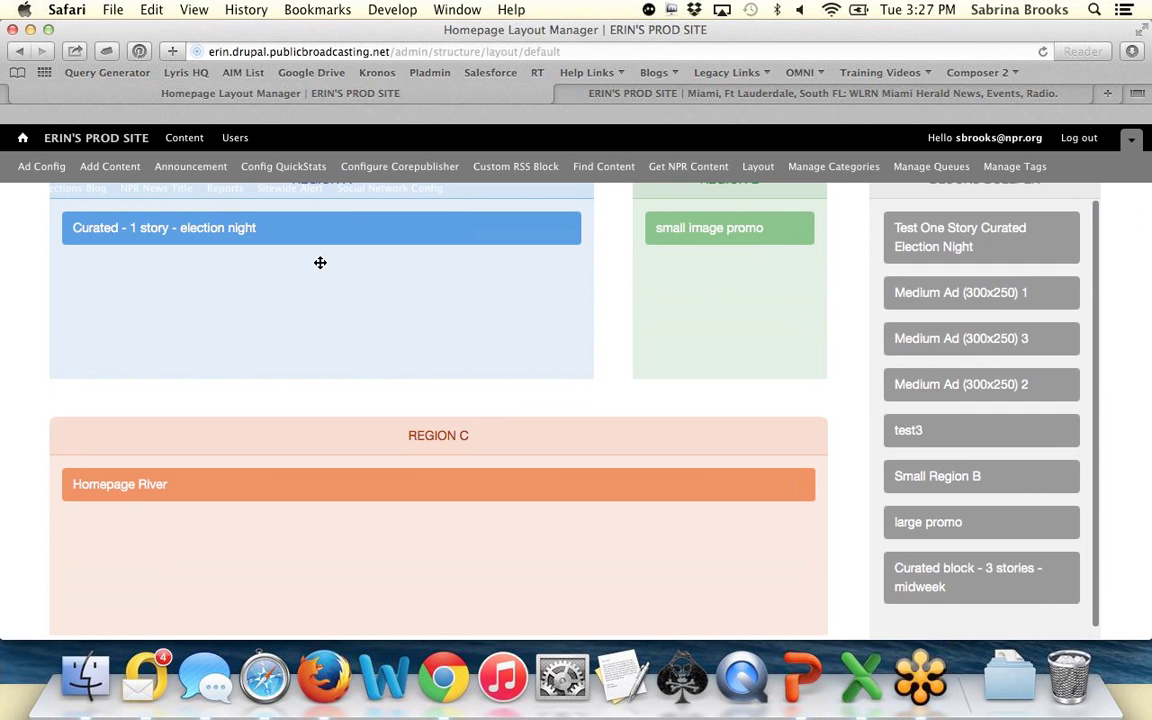
pyautogui.scroll(4, 320, 262)
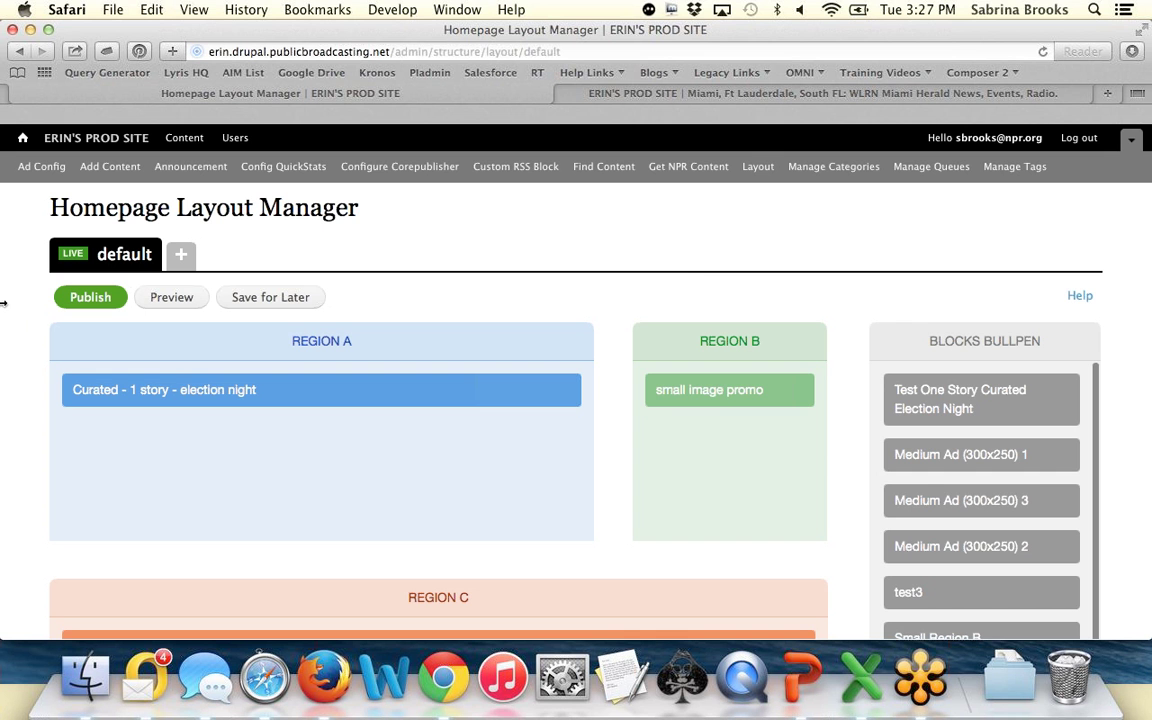
pyautogui.click(106, 301)
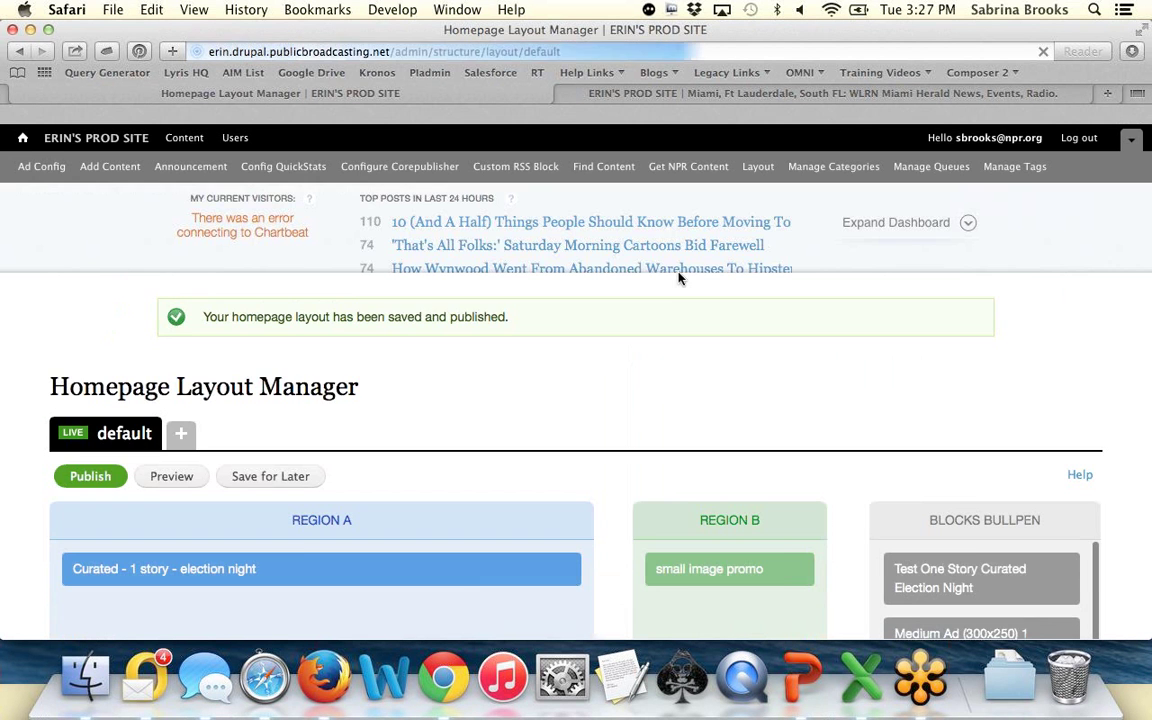
# Step: Reload the live site homepage and examine the curated story and the small image promo above the river
pyautogui.click(705, 93)
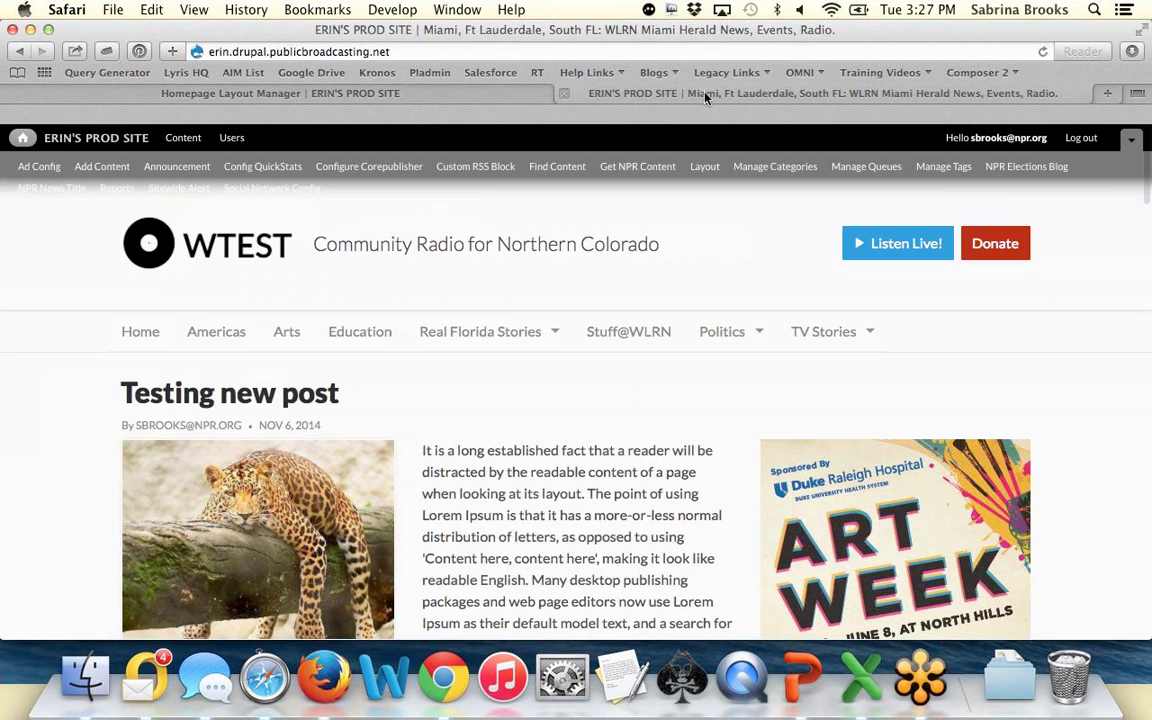
pyautogui.click(1042, 51)
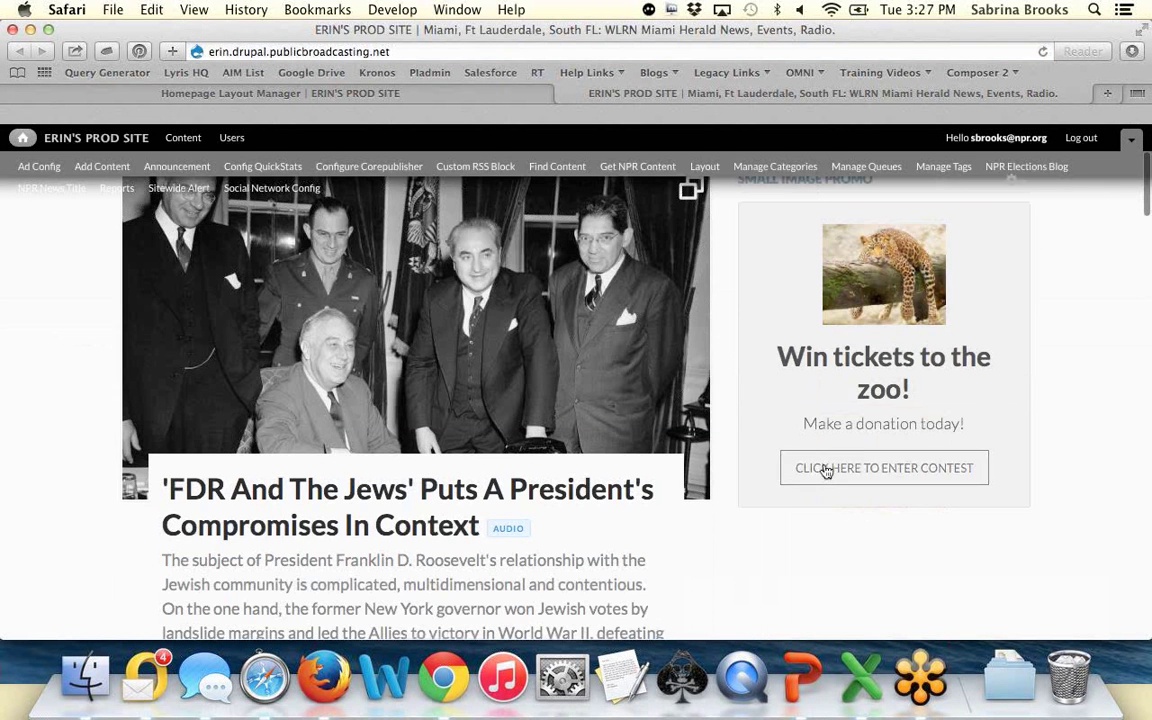
pyautogui.scroll(-5, 810, 485)
pyautogui.scroll(4, 806, 494)
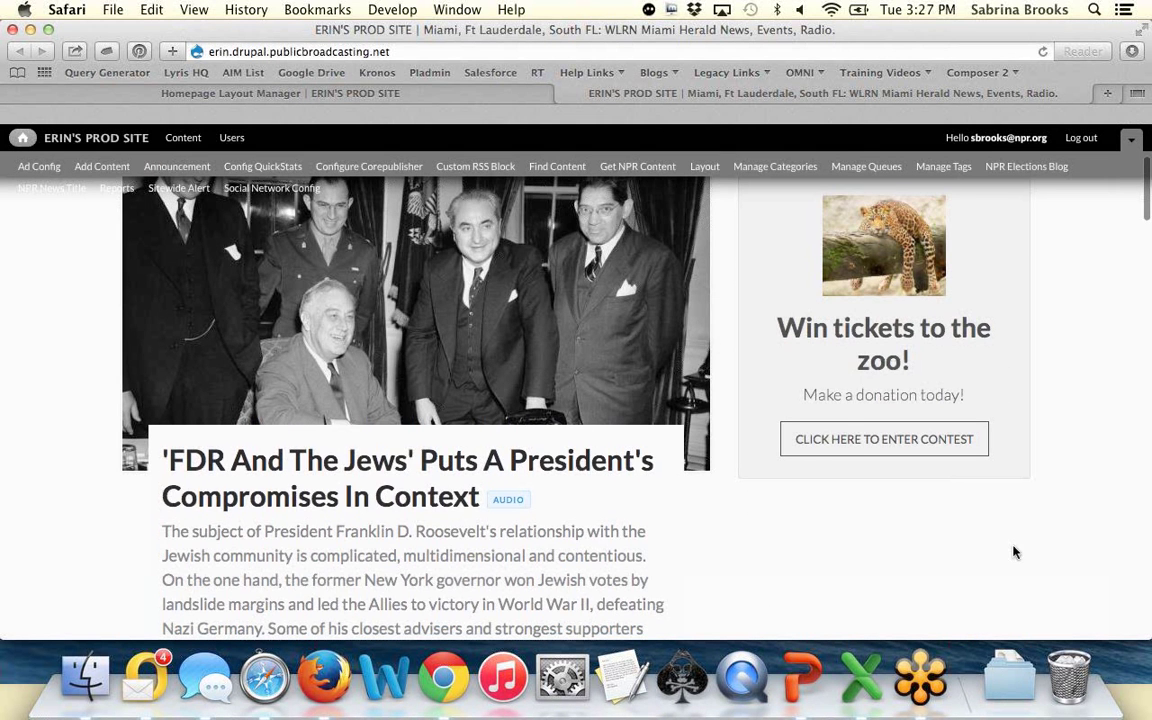
pyautogui.scroll(-4, 1013, 548)
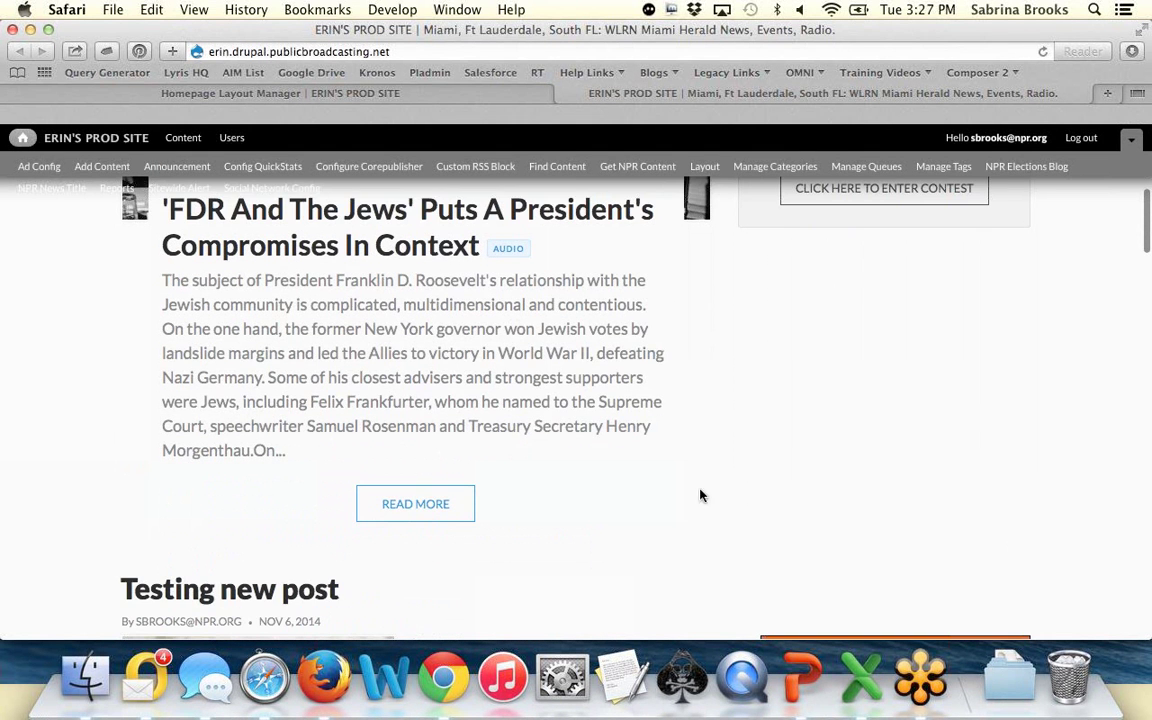
# Step: Examine the ads beside the river stories below the curated story on the live homepage
pyautogui.scroll(-1, 1054, 547)
pyautogui.scroll(-4, 1054, 547)
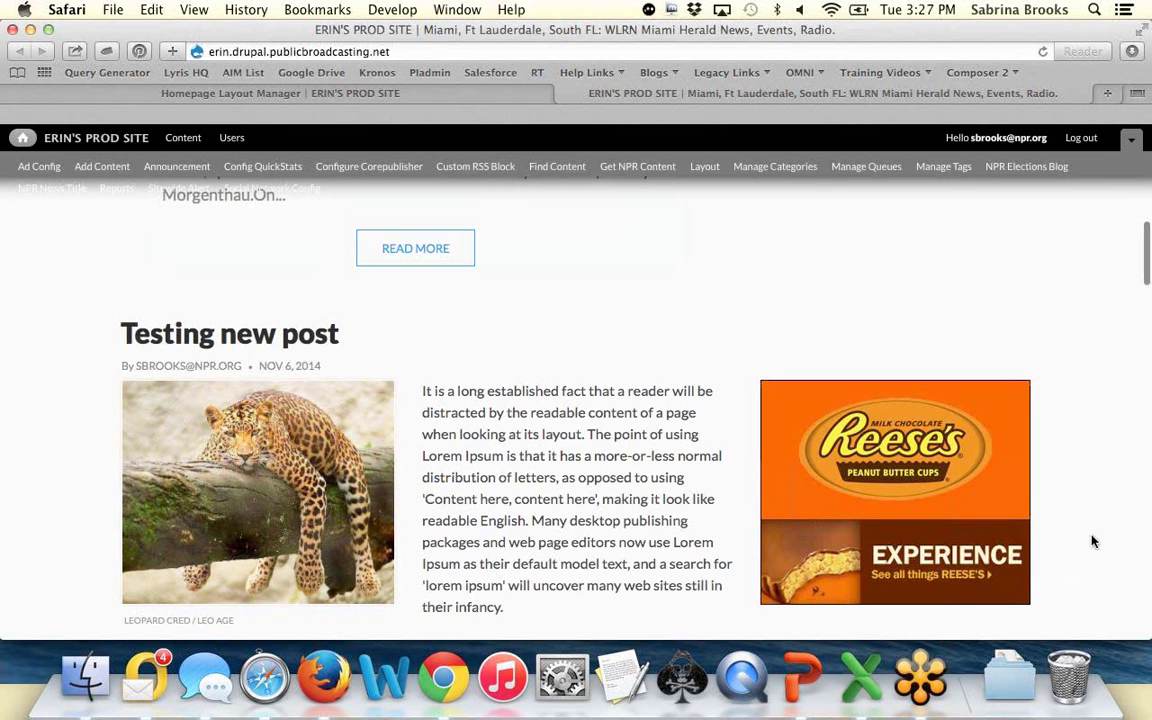
pyautogui.scroll(4, 1093, 541)
pyautogui.scroll(-5, 1093, 541)
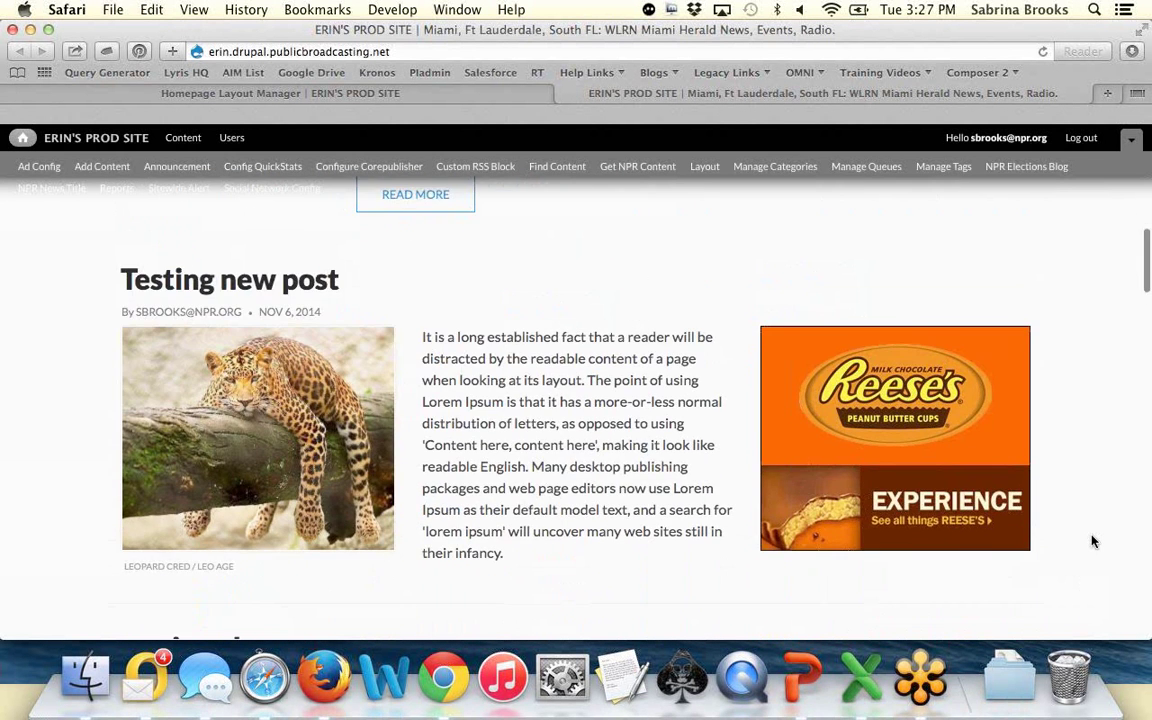
pyautogui.scroll(-15, 1093, 541)
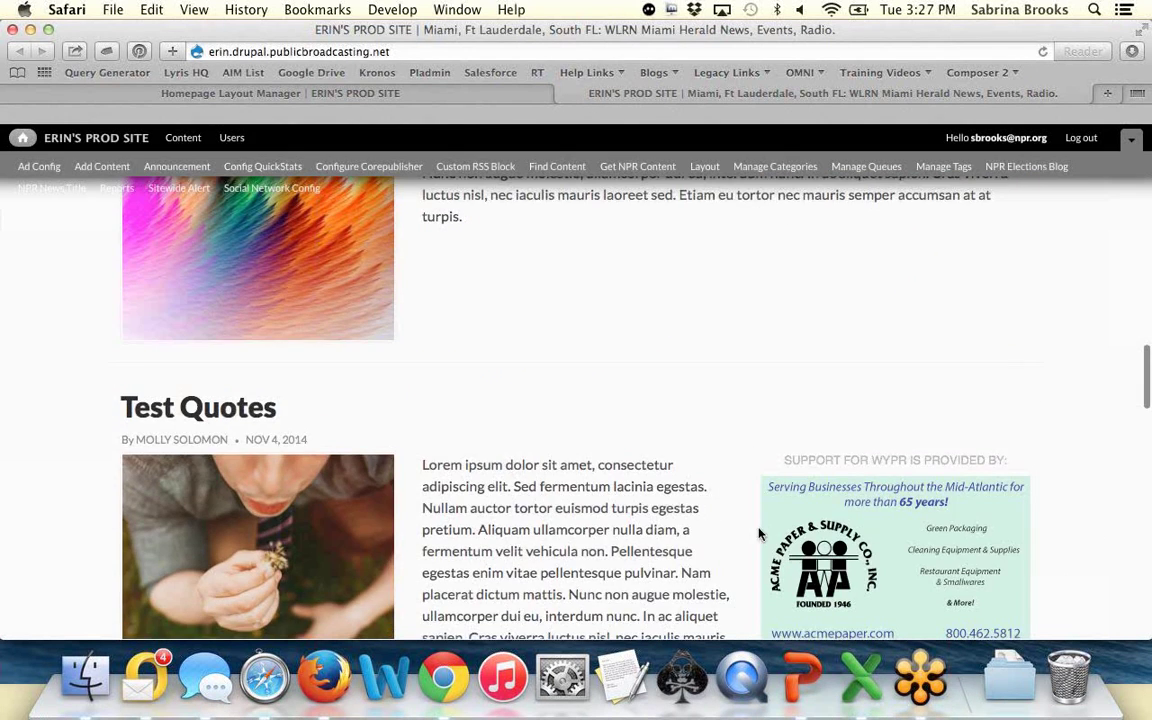
pyautogui.scroll(12, 1121, 443)
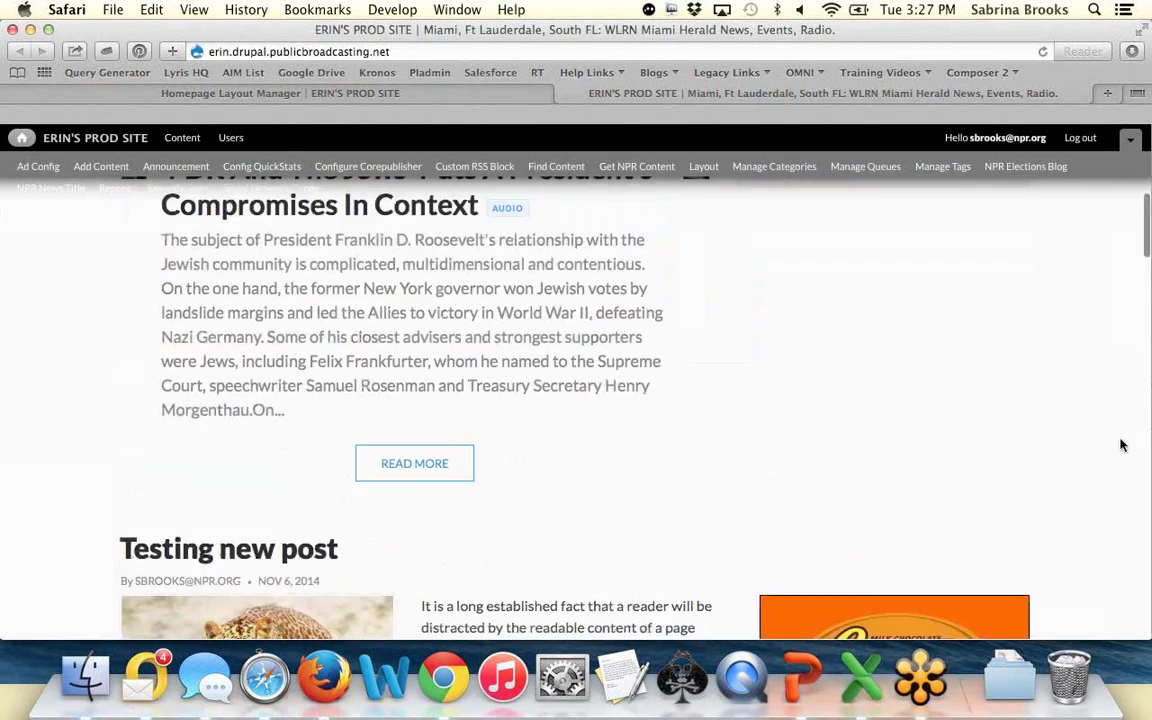
# Step: Place "Medium Ad (300x250) 1" below "small image promo" in Region B and publish the default homepage layout
pyautogui.scroll(2, 1121, 443)
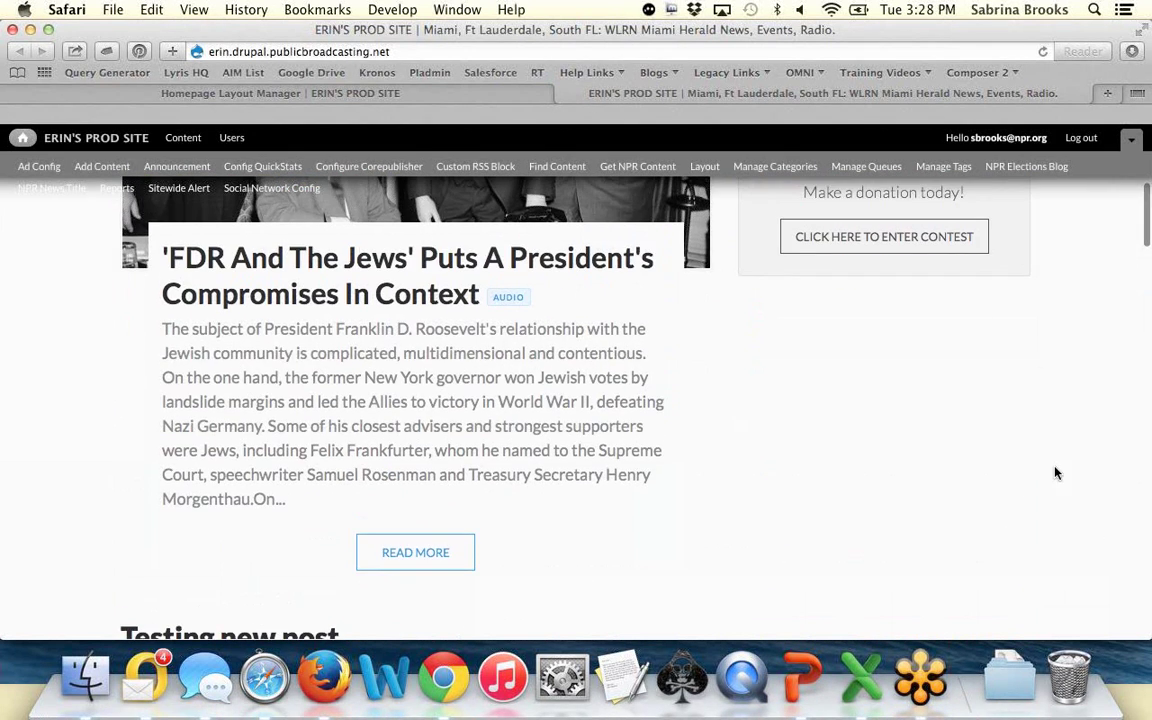
pyautogui.scroll(-4, 1078, 535)
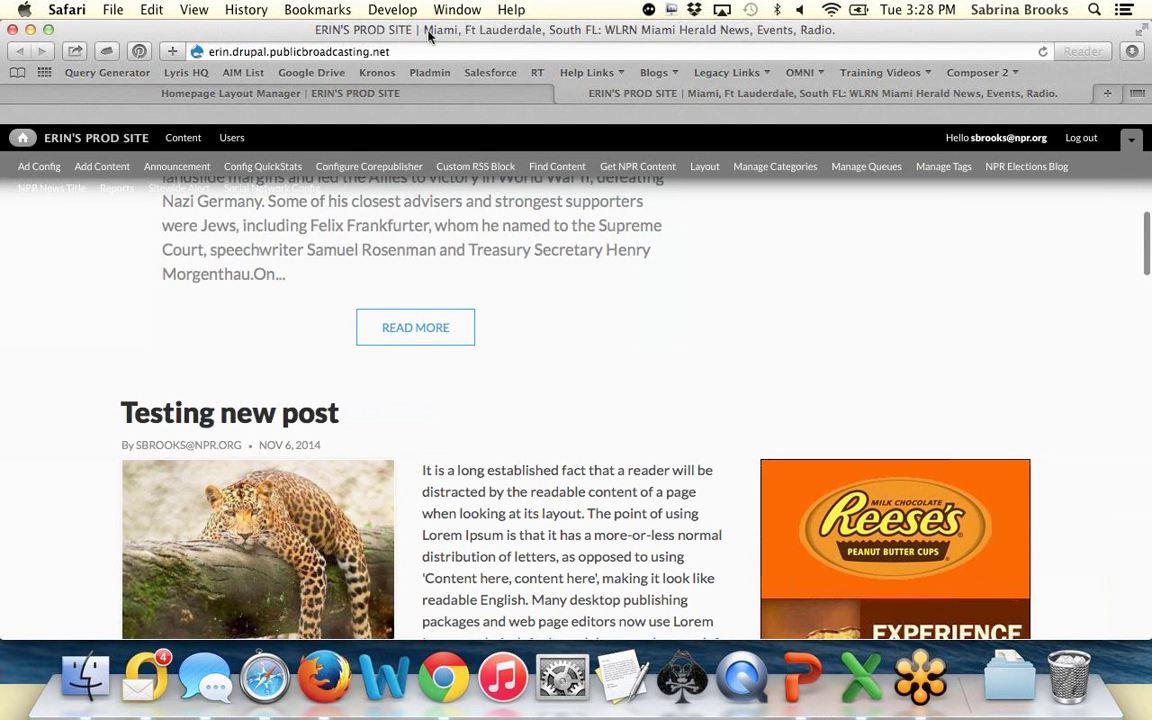
pyautogui.click(397, 97)
pyautogui.scroll(-4, 977, 437)
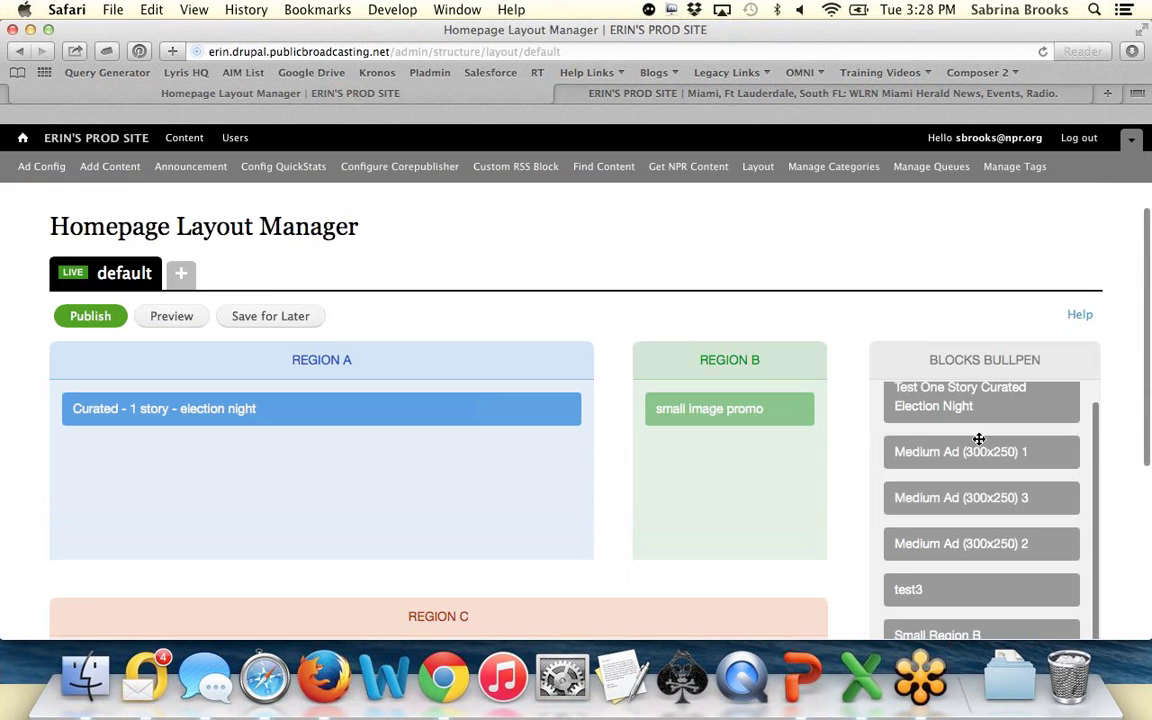
pyautogui.moveTo(978, 437); pyautogui.dragTo(724, 437)
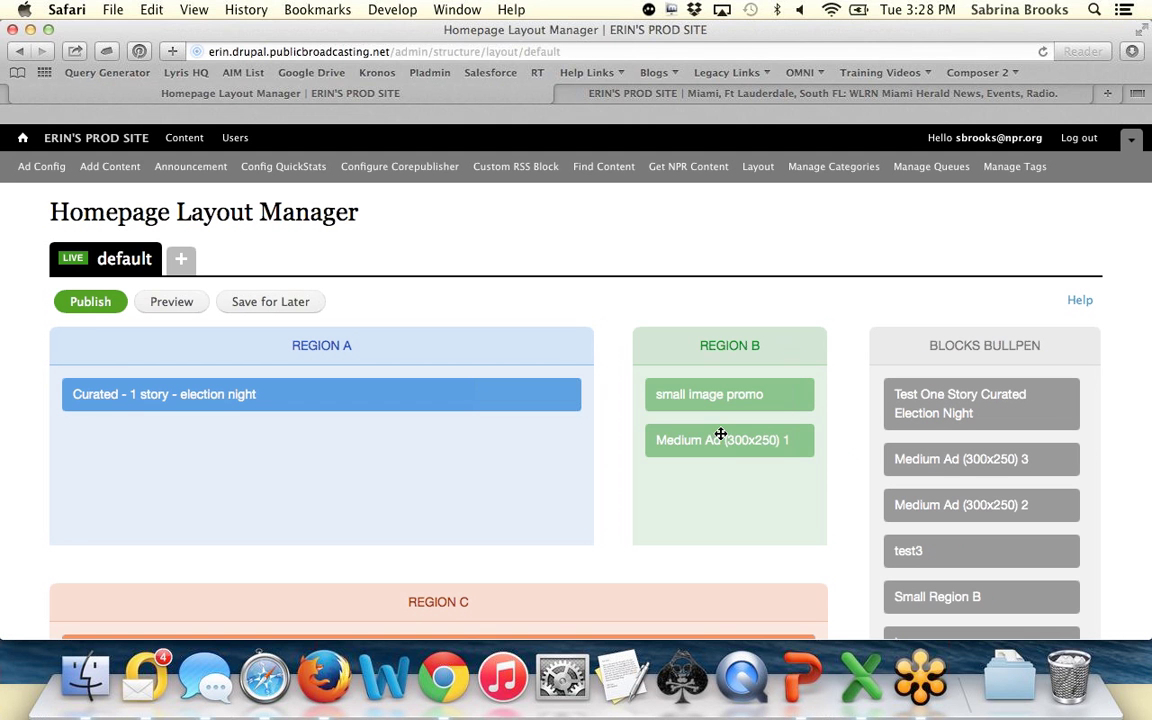
pyautogui.click(90, 301)
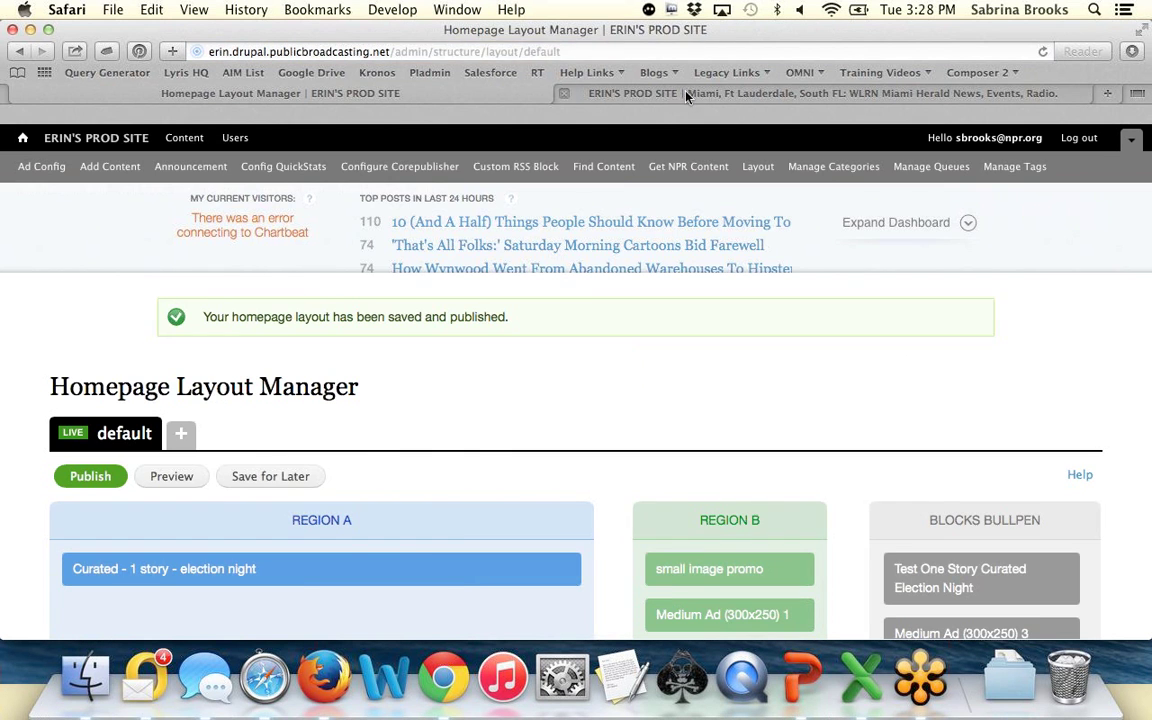
# Step: Reload the live homepage and examine the small image promo, the ad beneath it and the river stories
pyautogui.click(686, 94)
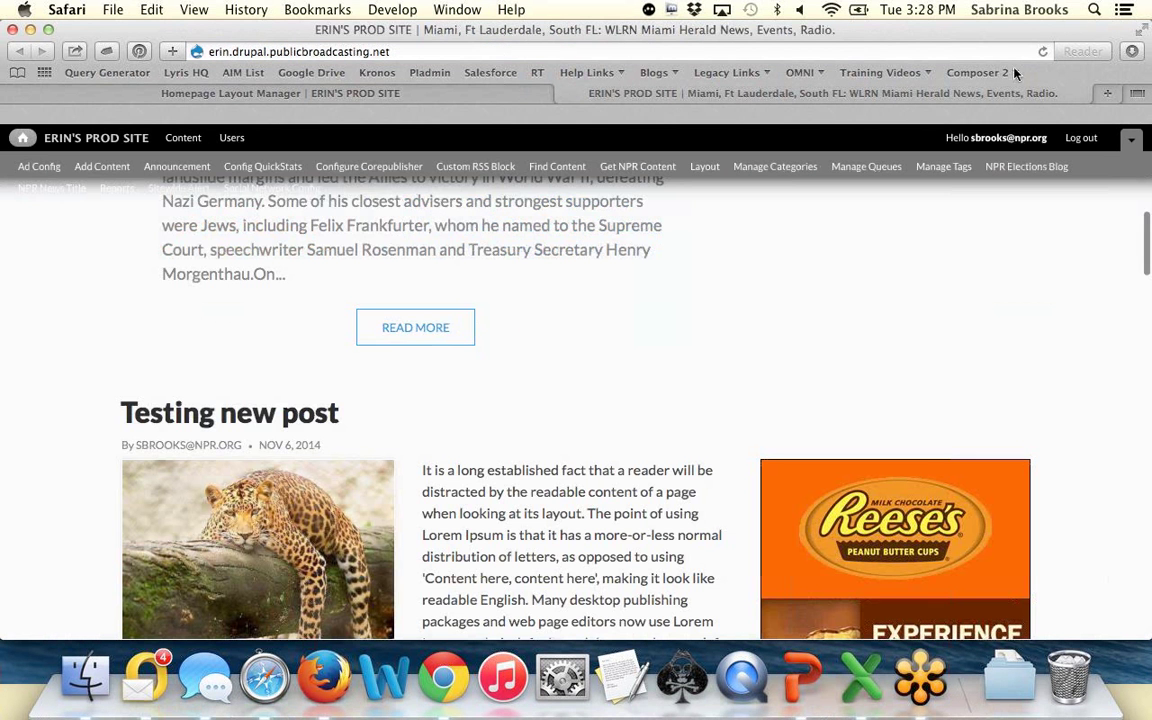
pyautogui.click(1042, 52)
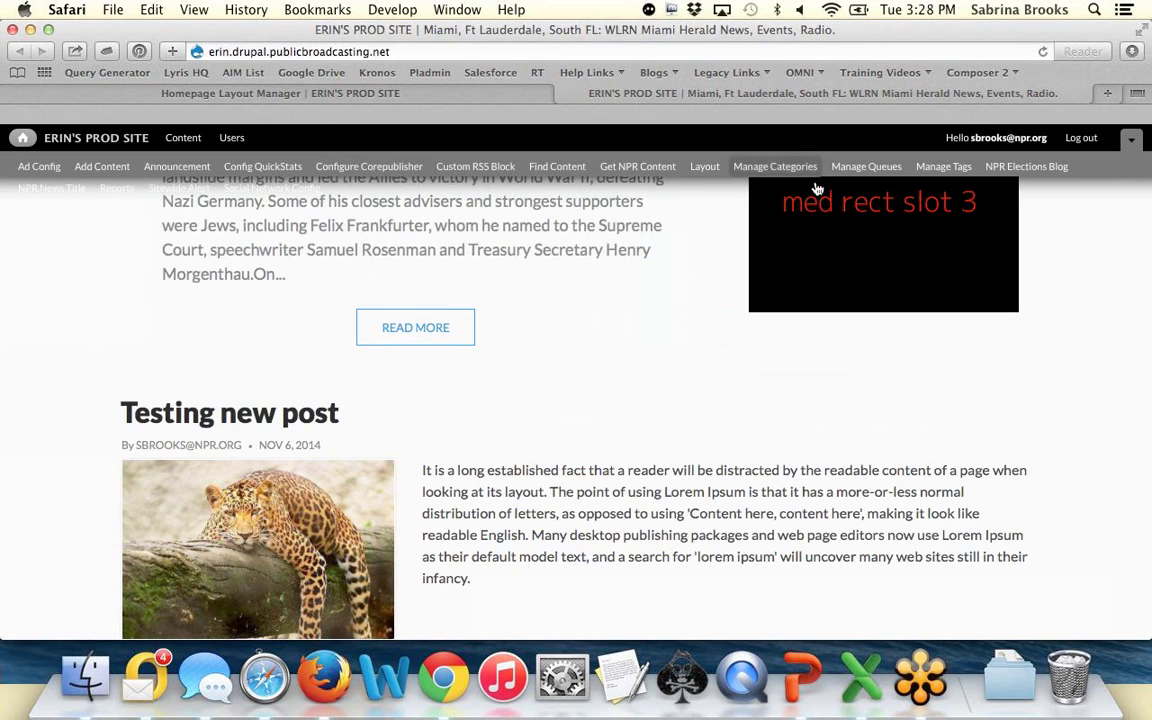
pyautogui.scroll(5, 1044, 419)
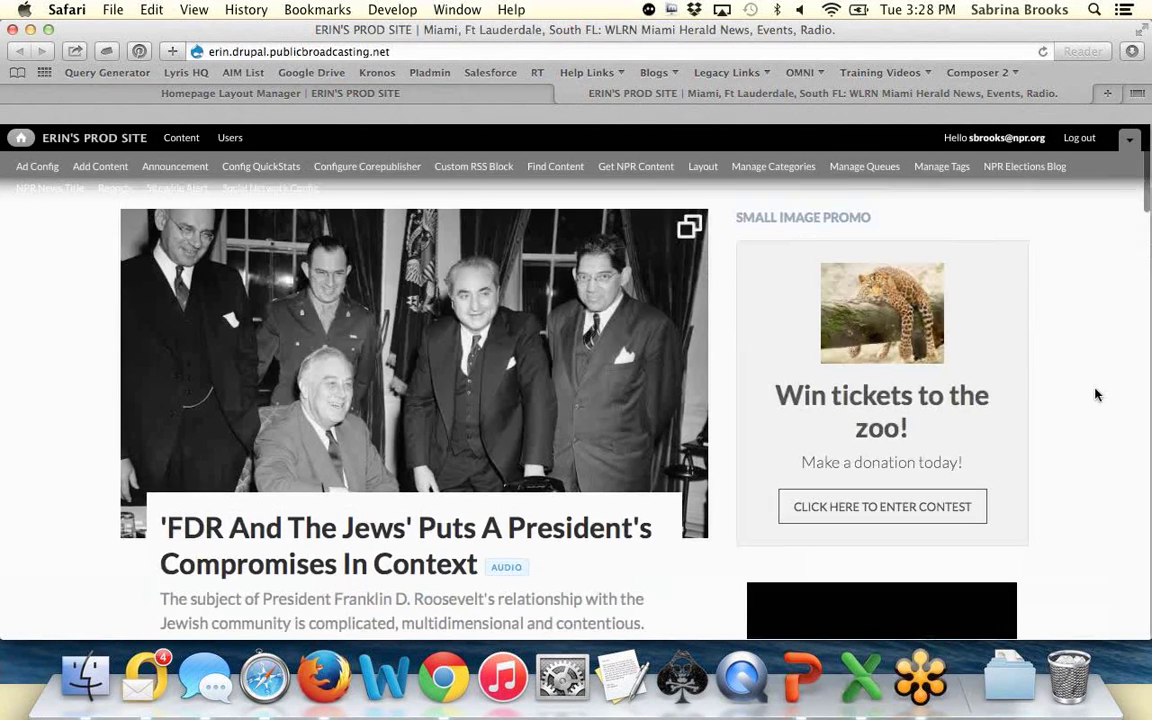
pyautogui.scroll(-10, 1098, 393)
pyautogui.scroll(-15, 1105, 502)
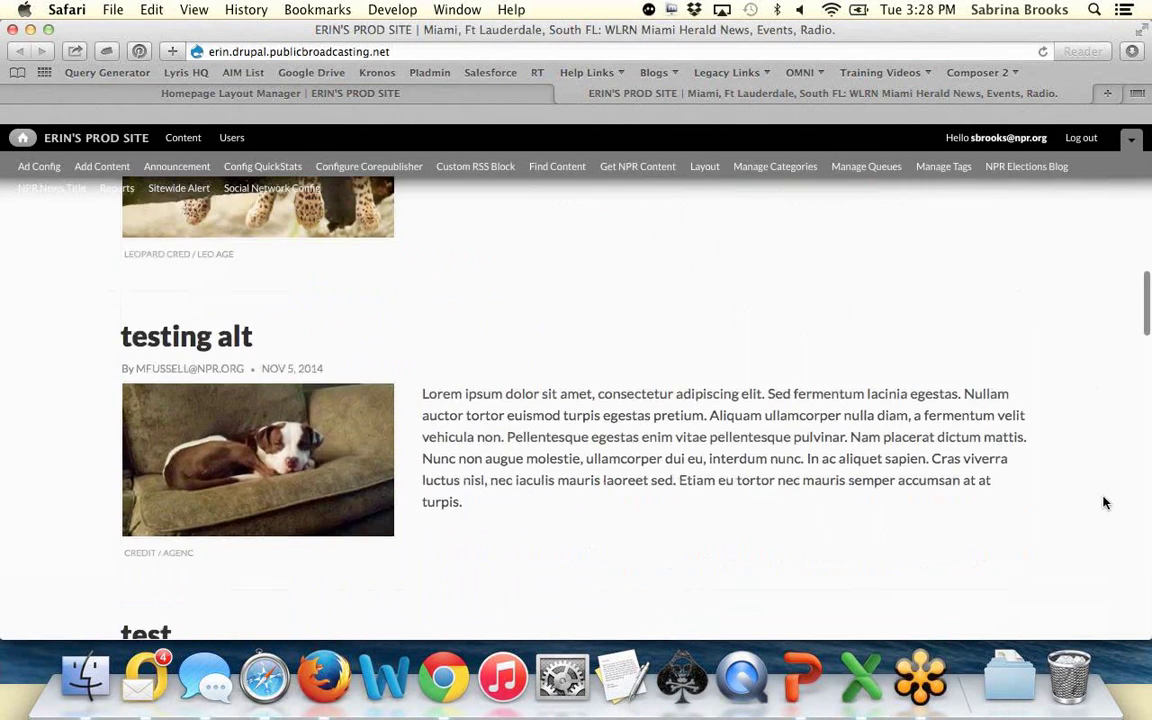
pyautogui.scroll(-5, 1105, 502)
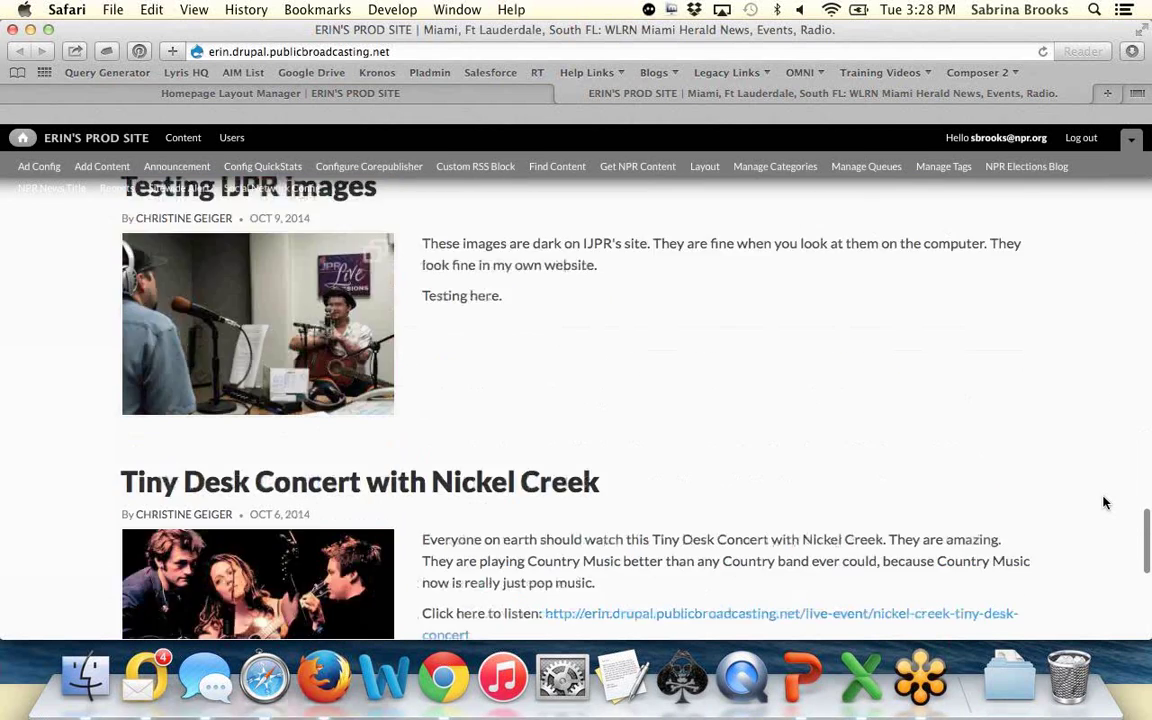
# Step: Compare the ad placement beside the curated story with the space beside the river stories on the live homepage
pyautogui.scroll(15, 1105, 502)
pyautogui.scroll(5, 1105, 502)
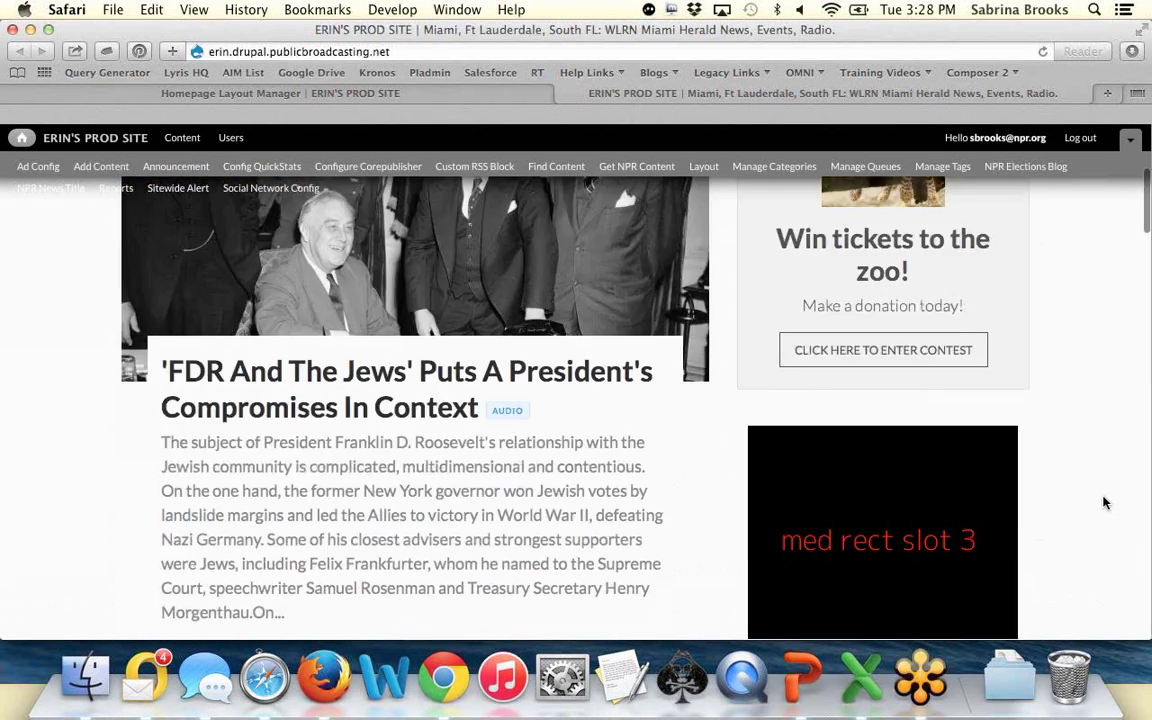
pyautogui.scroll(-2, 1105, 502)
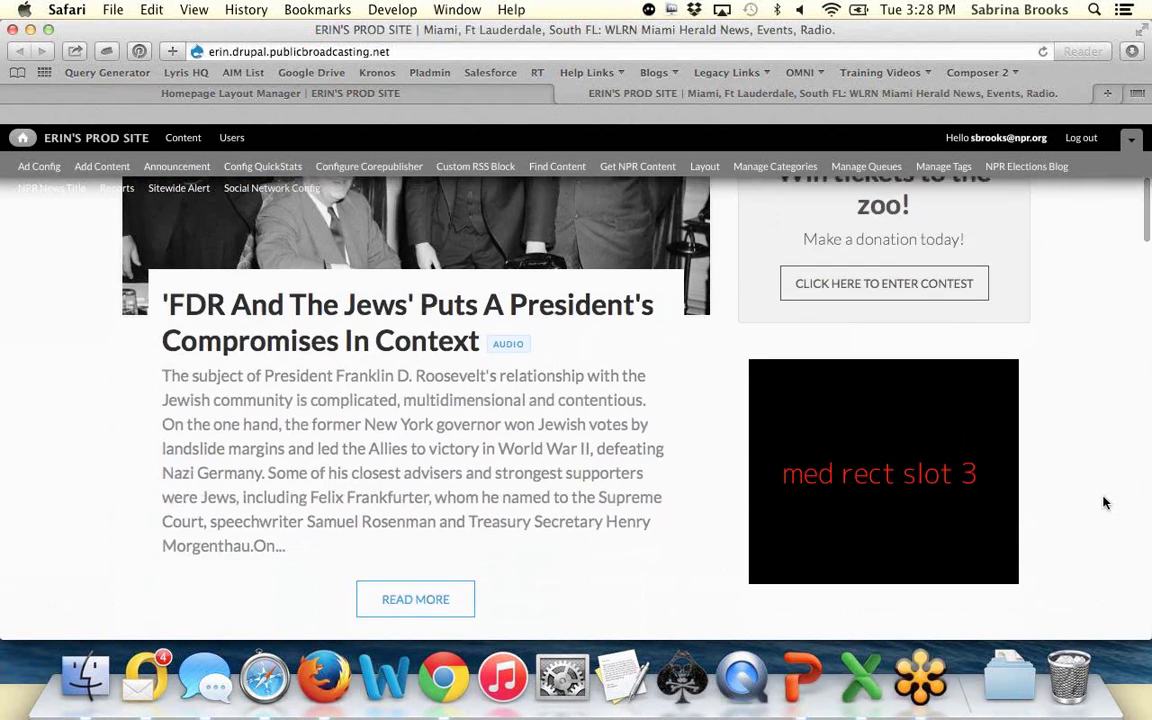
pyautogui.scroll(-5, 1105, 502)
pyautogui.scroll(-7, 1105, 502)
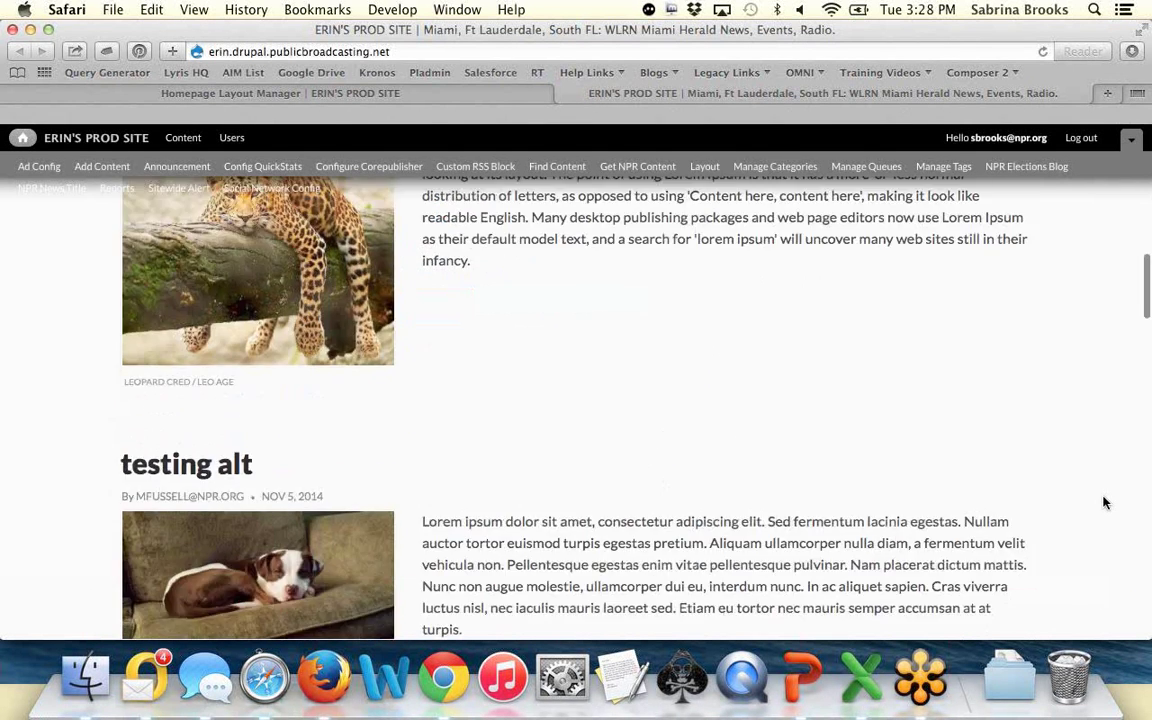
pyautogui.scroll(5, 1100, 500)
pyautogui.scroll(10, 1090, 505)
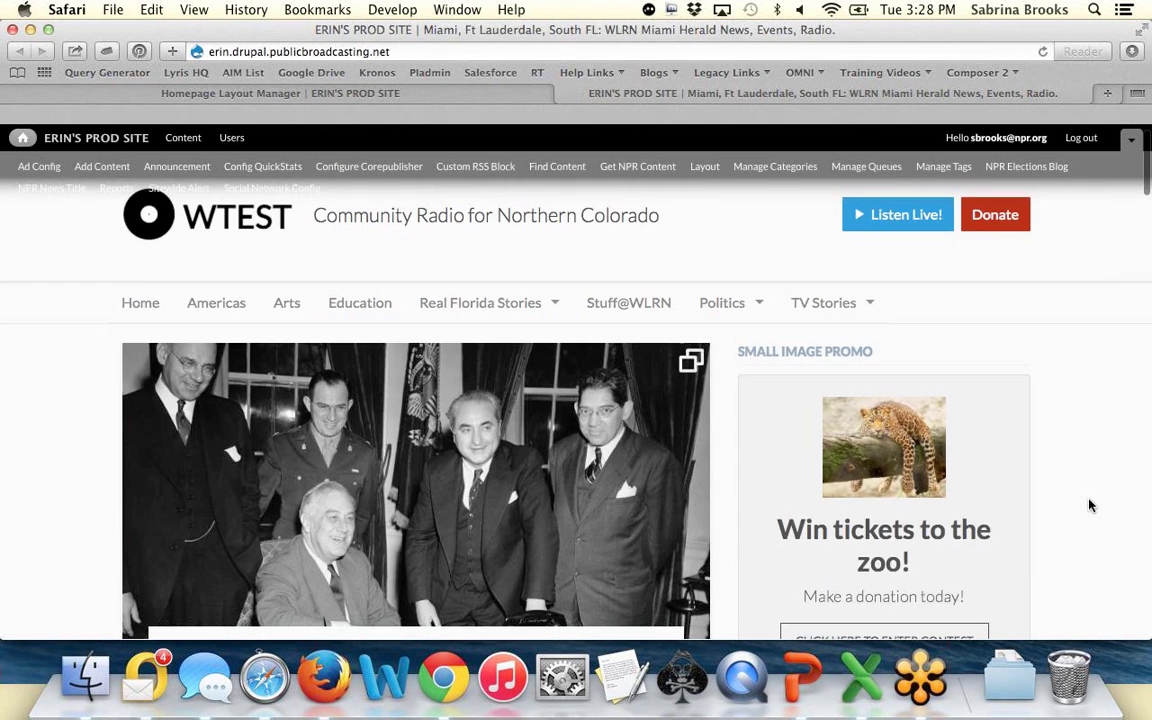
pyautogui.scroll(-7, 1090, 505)
pyautogui.scroll(7, 1041, 421)
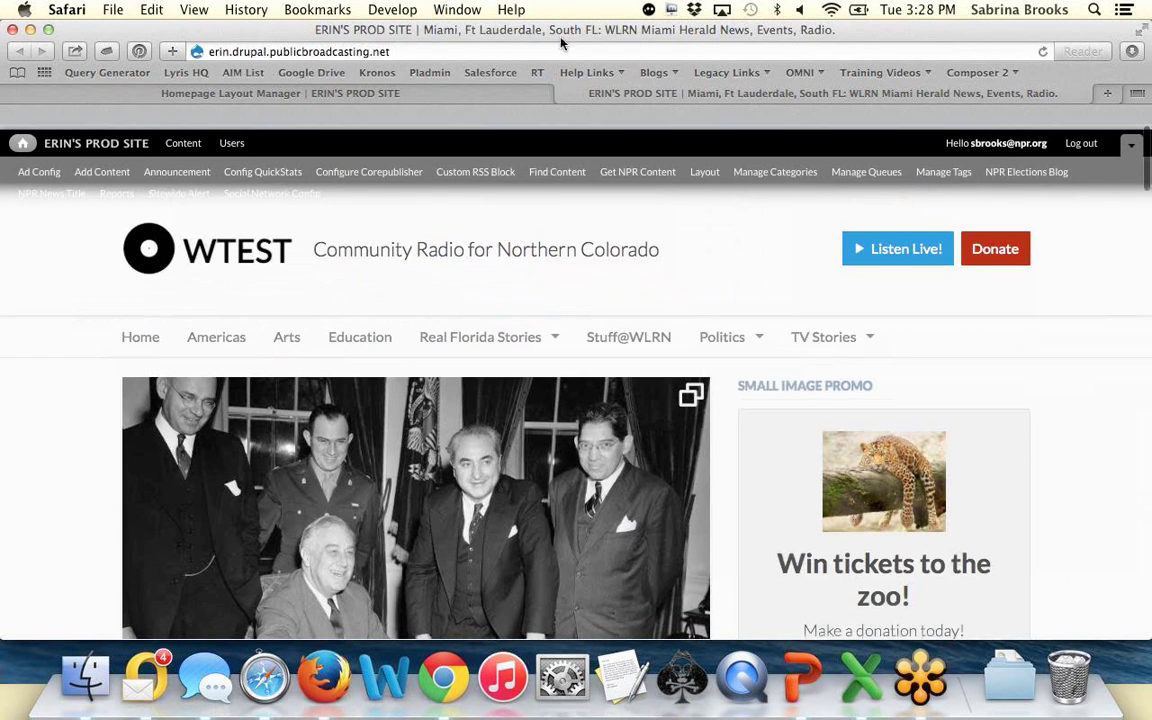
# Step: Return all blocks from Regions A and B of the default layout to the Blocks Bullpen and place "large promo" in Region A
pyautogui.click(409, 88)
pyautogui.scroll(-5, 796, 563)
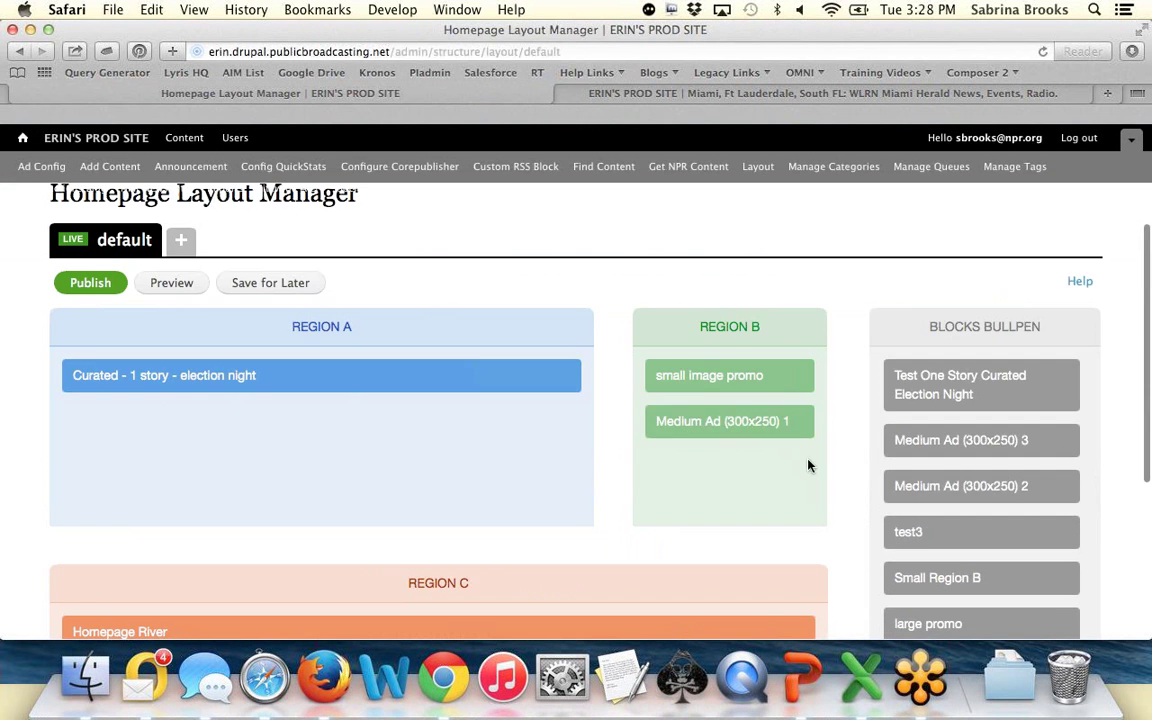
pyautogui.moveTo(777, 378); pyautogui.dragTo(960, 440)
pyautogui.moveTo(369, 381); pyautogui.dragTo(1011, 489)
pyautogui.scroll(-6, 1108, 553)
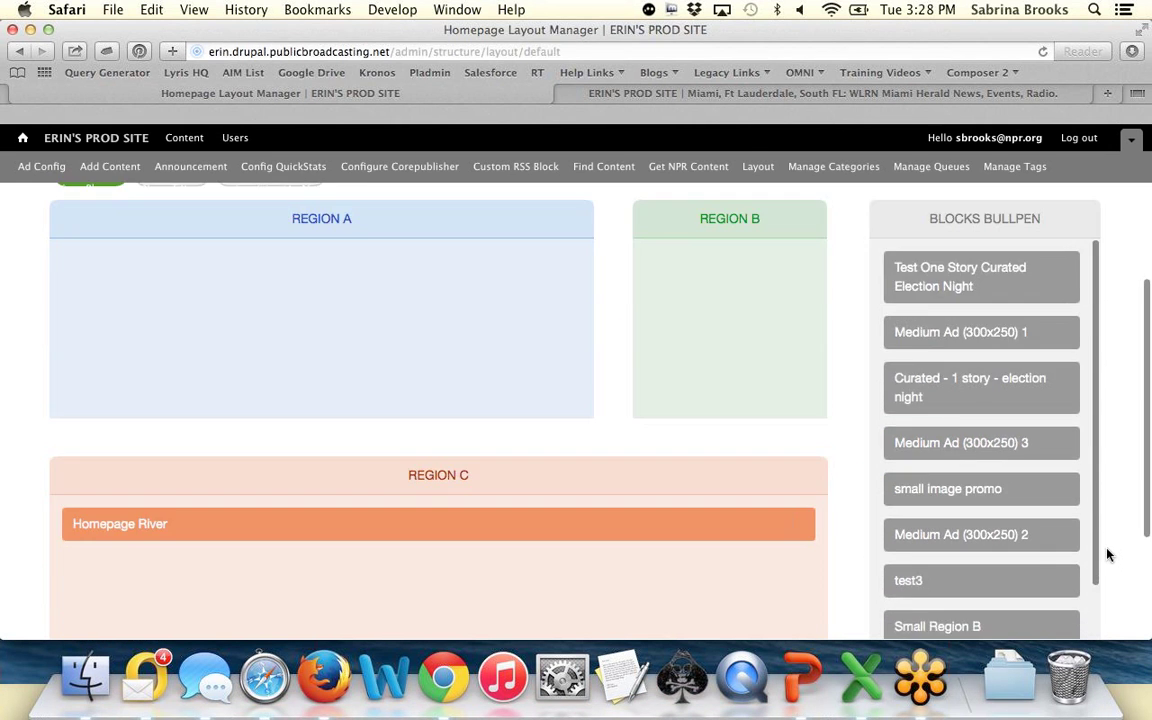
pyautogui.moveTo(933, 551); pyautogui.dragTo(383, 219)
pyautogui.scroll(4, 849, 320)
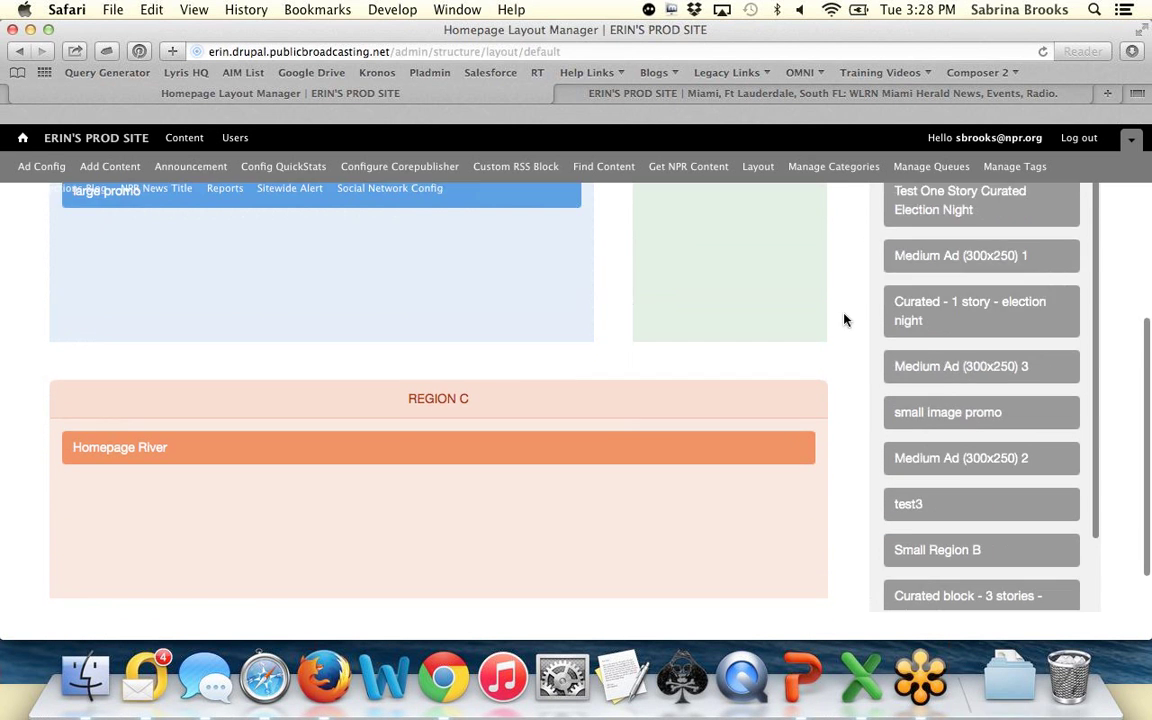
# Step: Preview the homepage layout and examine the large promo's image, heading and button above the river stories
pyautogui.click(172, 250)
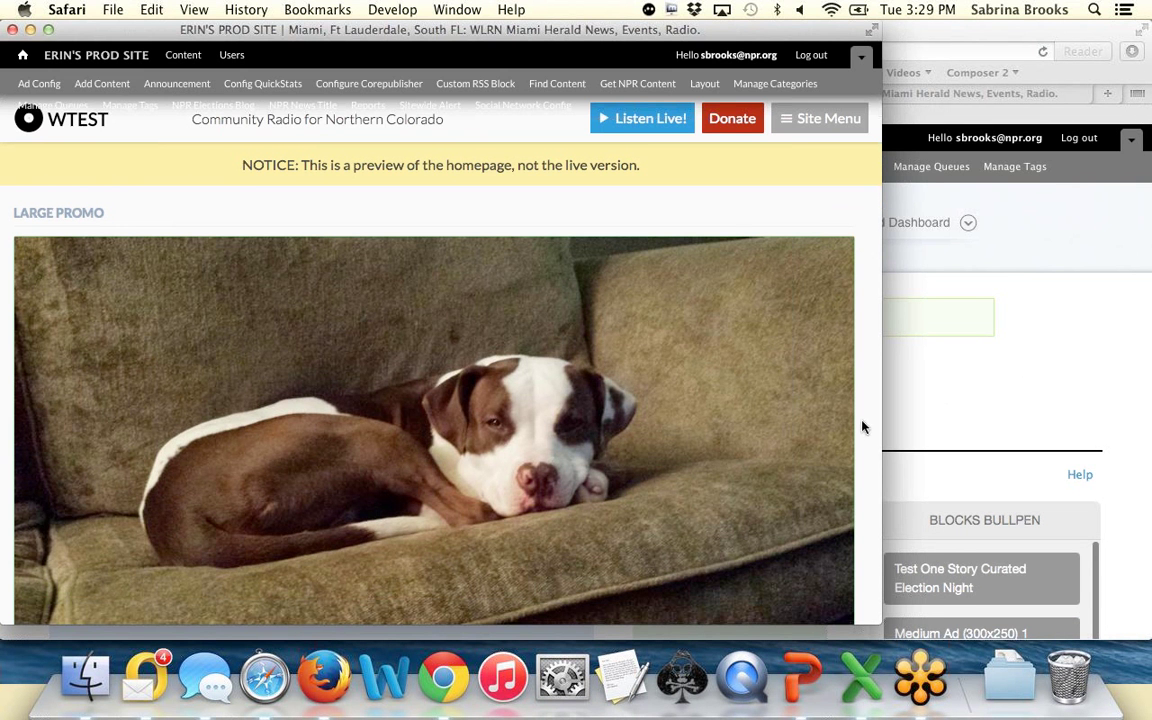
pyautogui.scroll(-1, 866, 422)
pyautogui.scroll(-5, 866, 422)
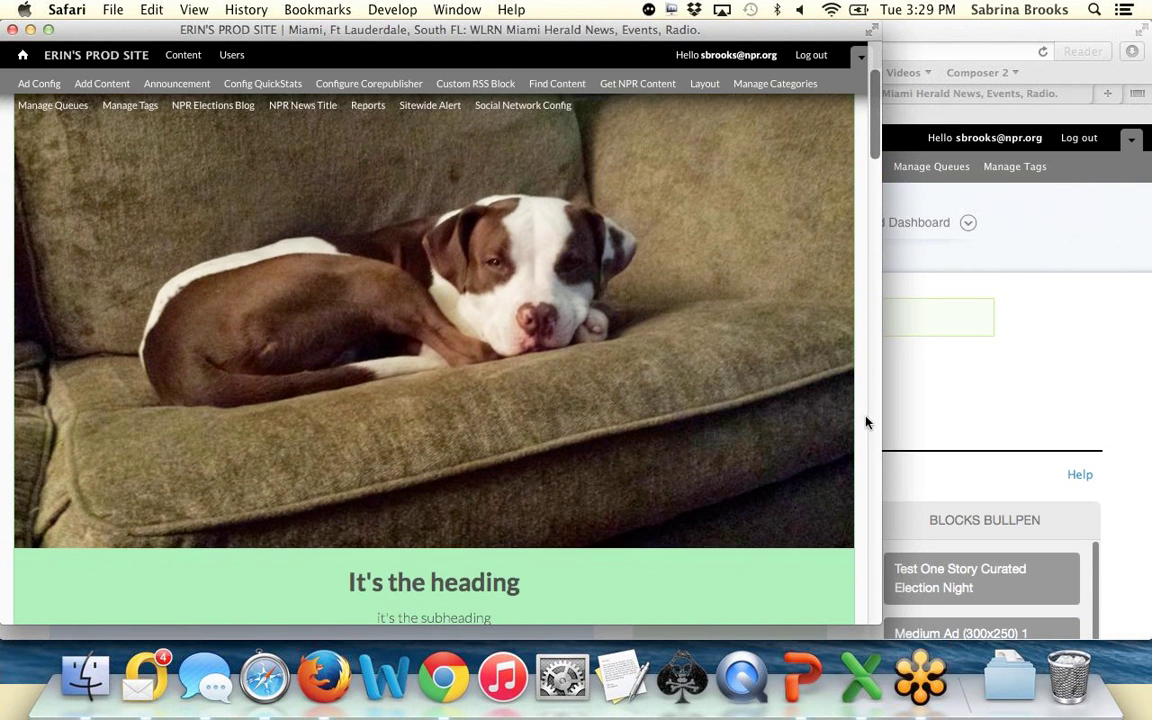
pyautogui.scroll(-3, 866, 422)
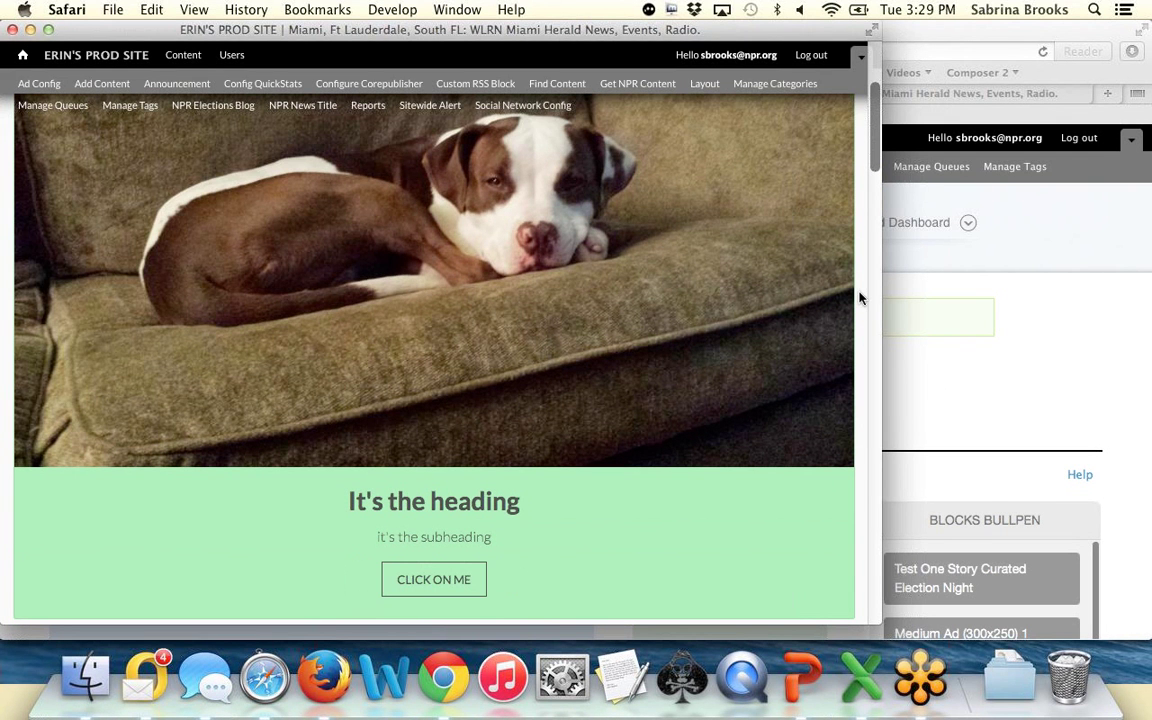
pyautogui.scroll(5, 859, 298)
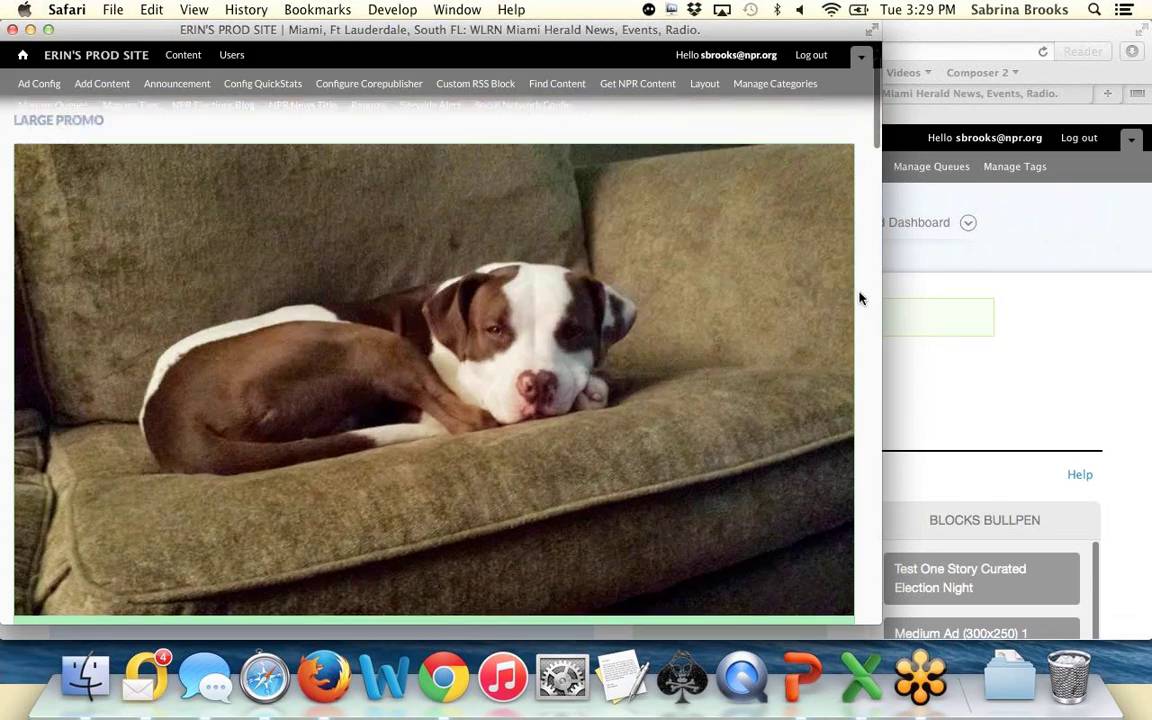
pyautogui.scroll(-3, 859, 298)
pyautogui.scroll(-15, 859, 298)
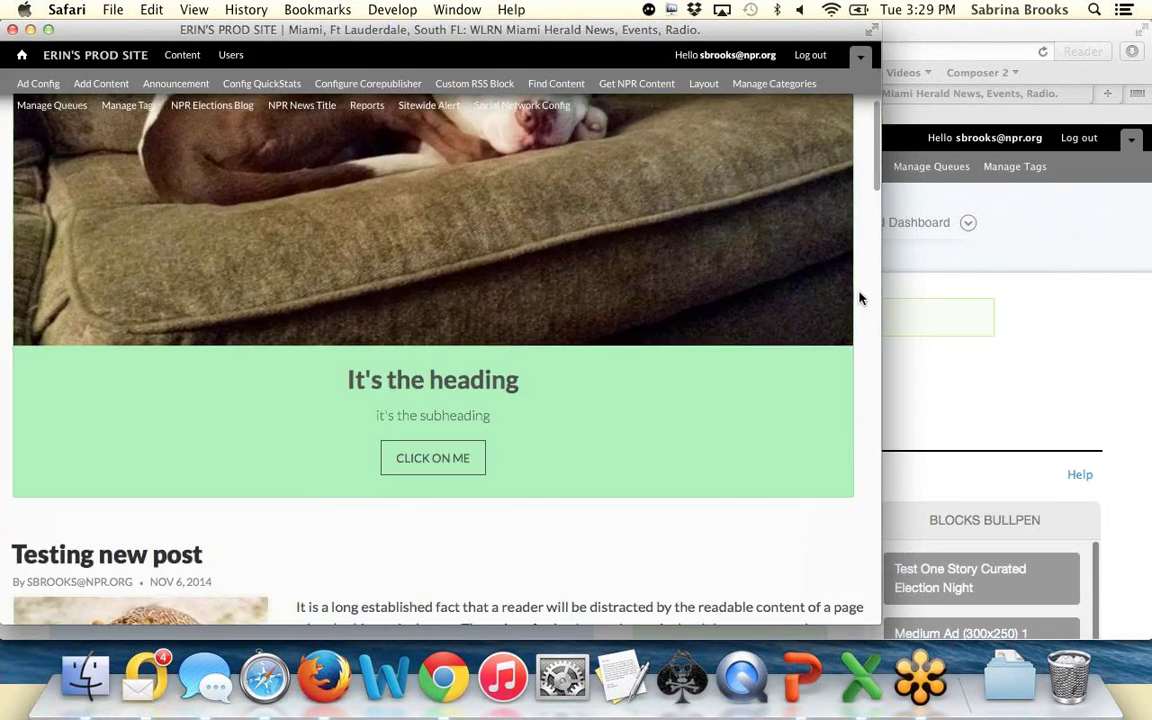
pyautogui.scroll(15, 859, 298)
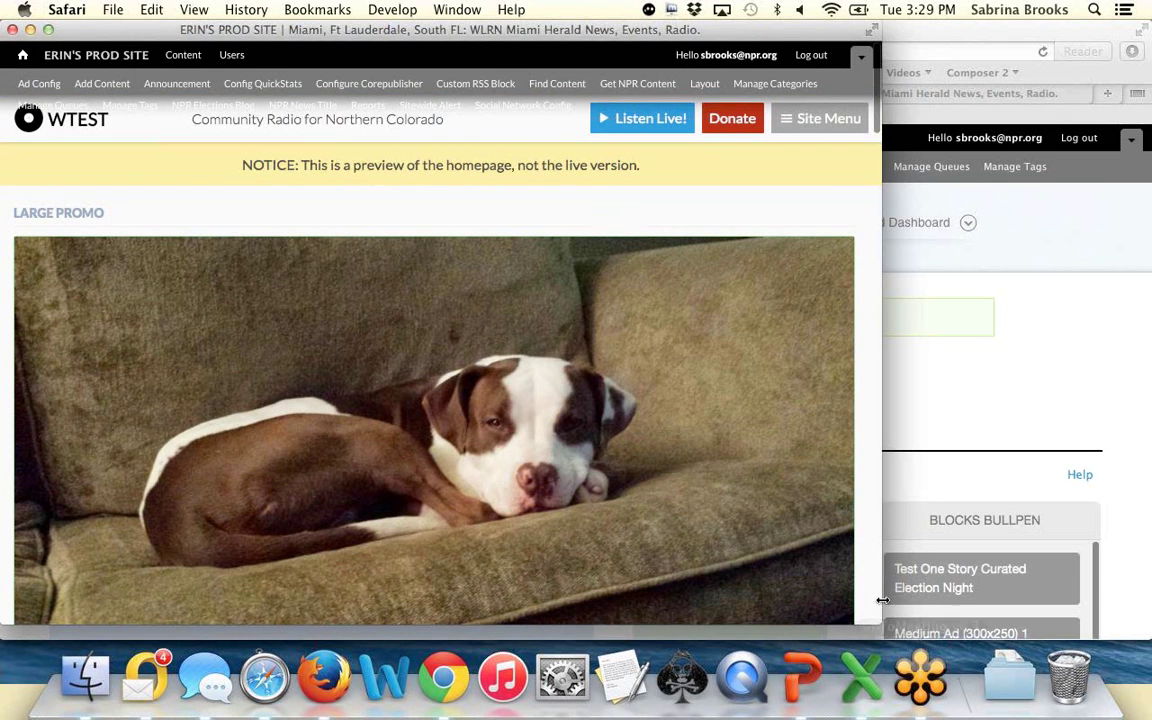
# Step: Narrow the preview window to phone width, examine the large promo and river stories in the mobile layout, and close the preview
pyautogui.moveTo(879, 612); pyautogui.dragTo(350, 487)
pyautogui.scroll(-3, 240, 420)
pyautogui.scroll(-10, 253, 399)
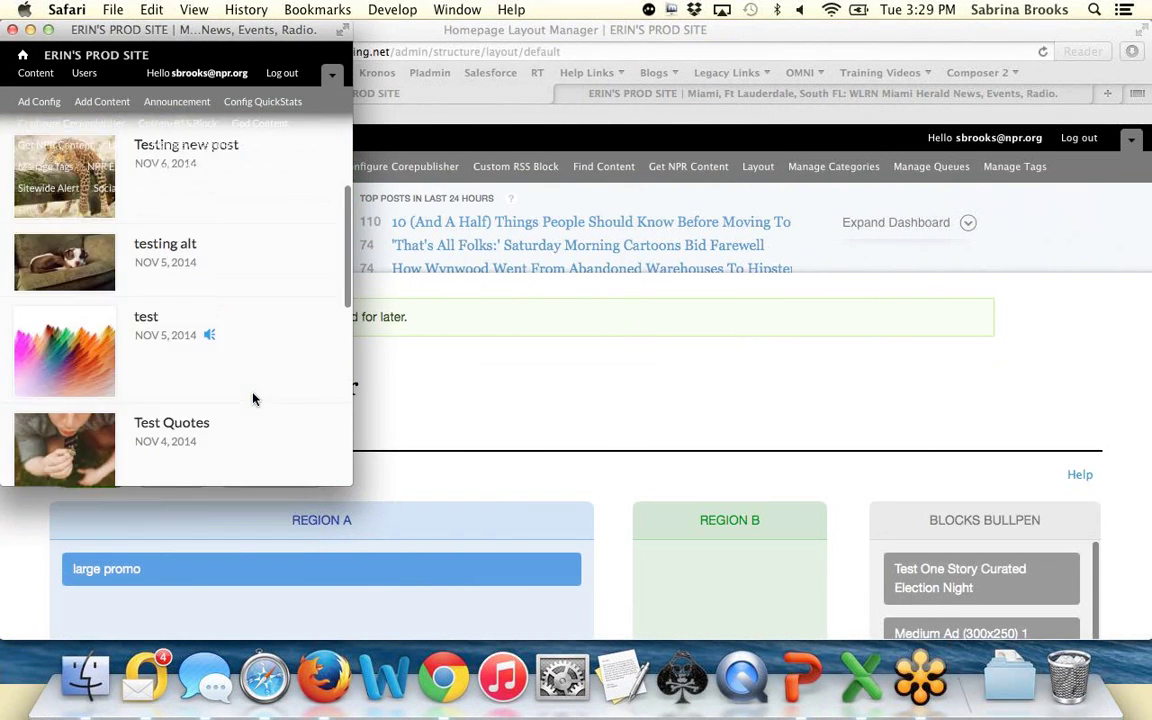
pyautogui.moveTo(347, 481); pyautogui.dragTo(352, 583)
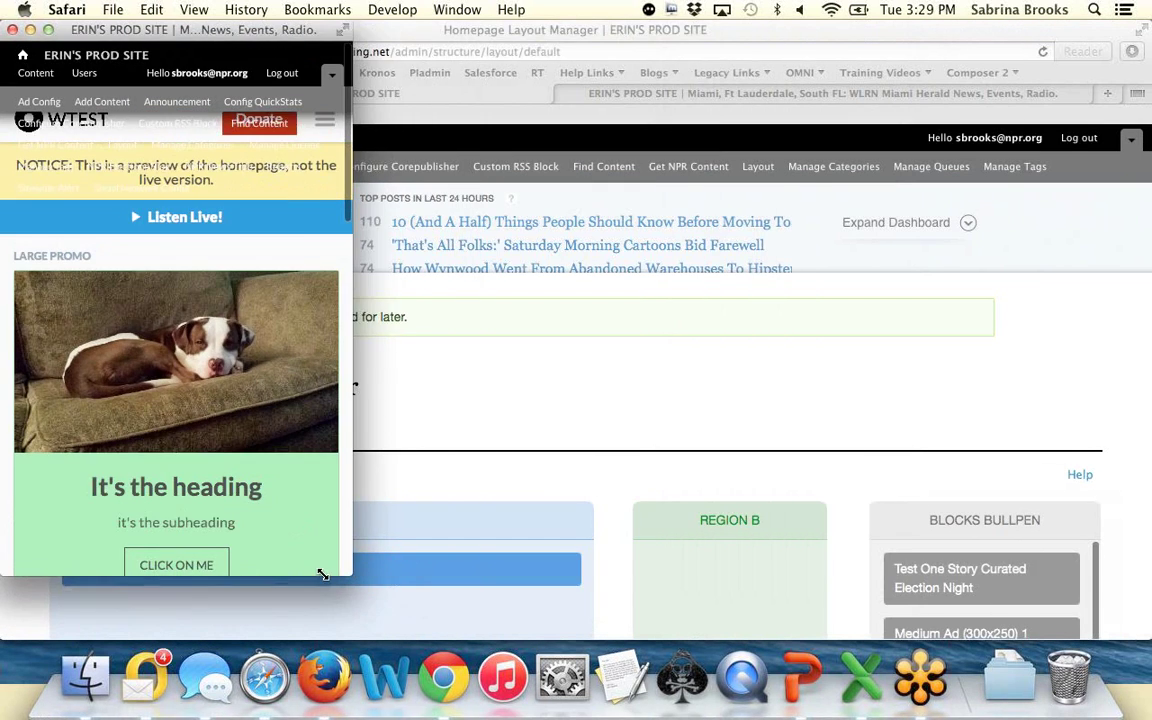
pyautogui.scroll(-15, 267, 481)
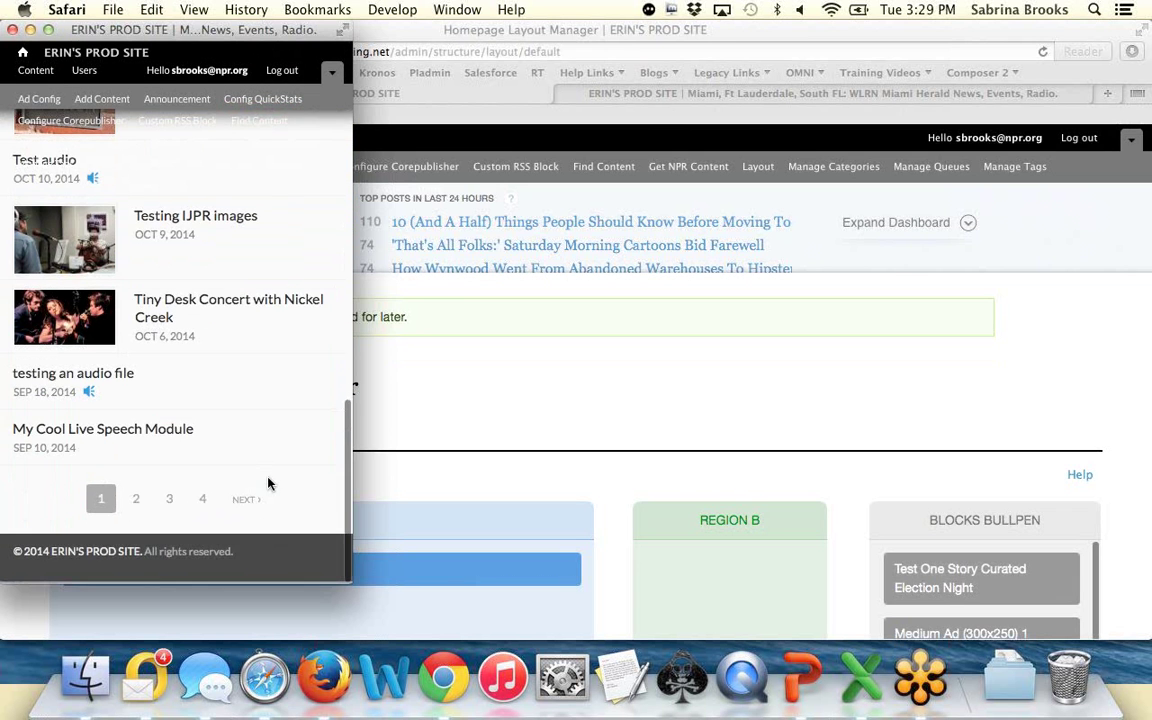
pyautogui.click(246, 487)
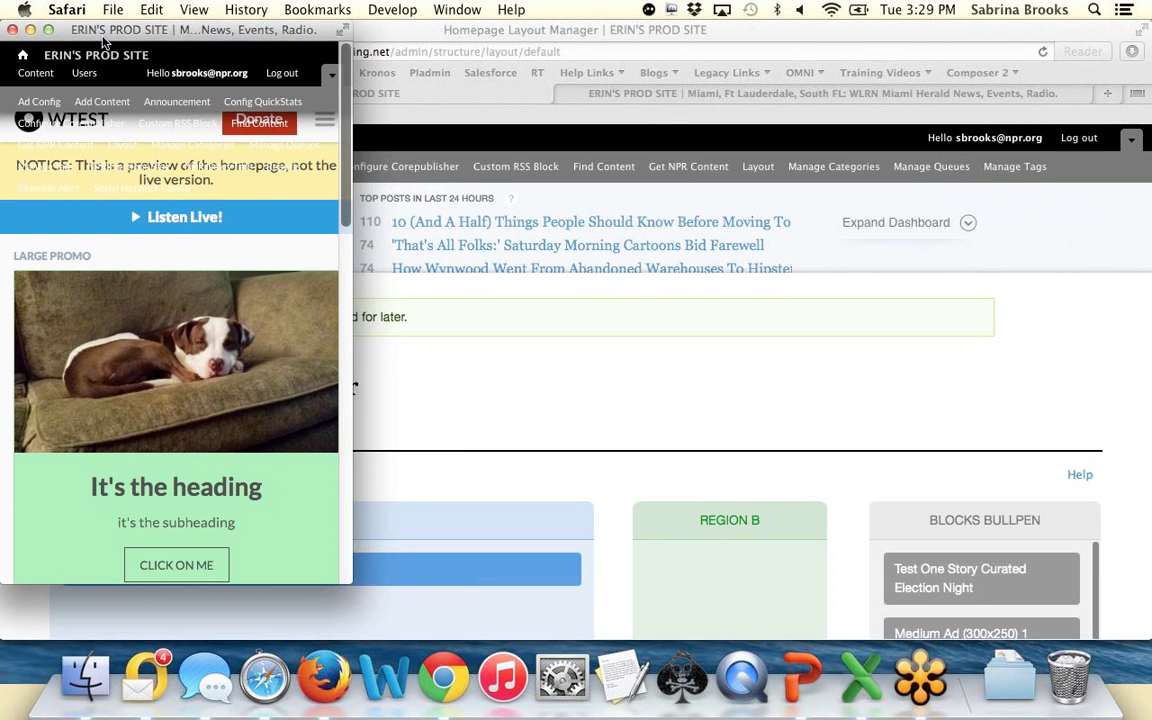
pyautogui.click(13, 30)
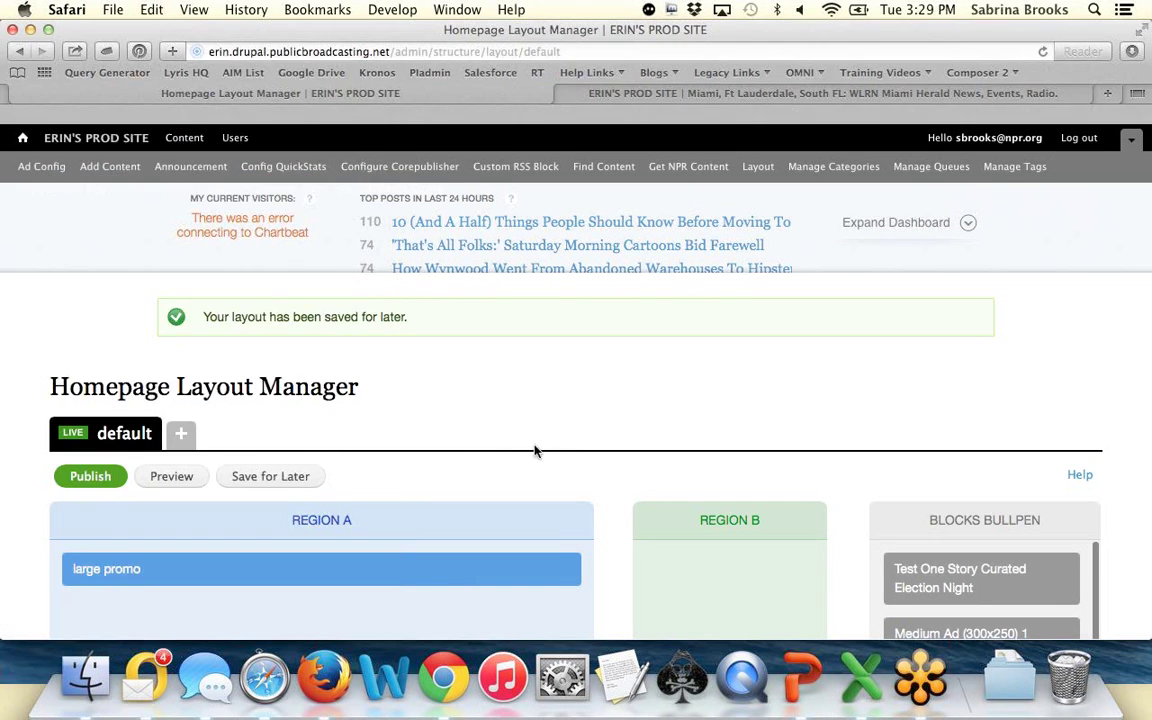
# Step: Move "large promo" from Region A back to the Blocks Bullpen in the default layout
pyautogui.scroll(-3, 1130, 470)
pyautogui.scroll(-1, 1137, 495)
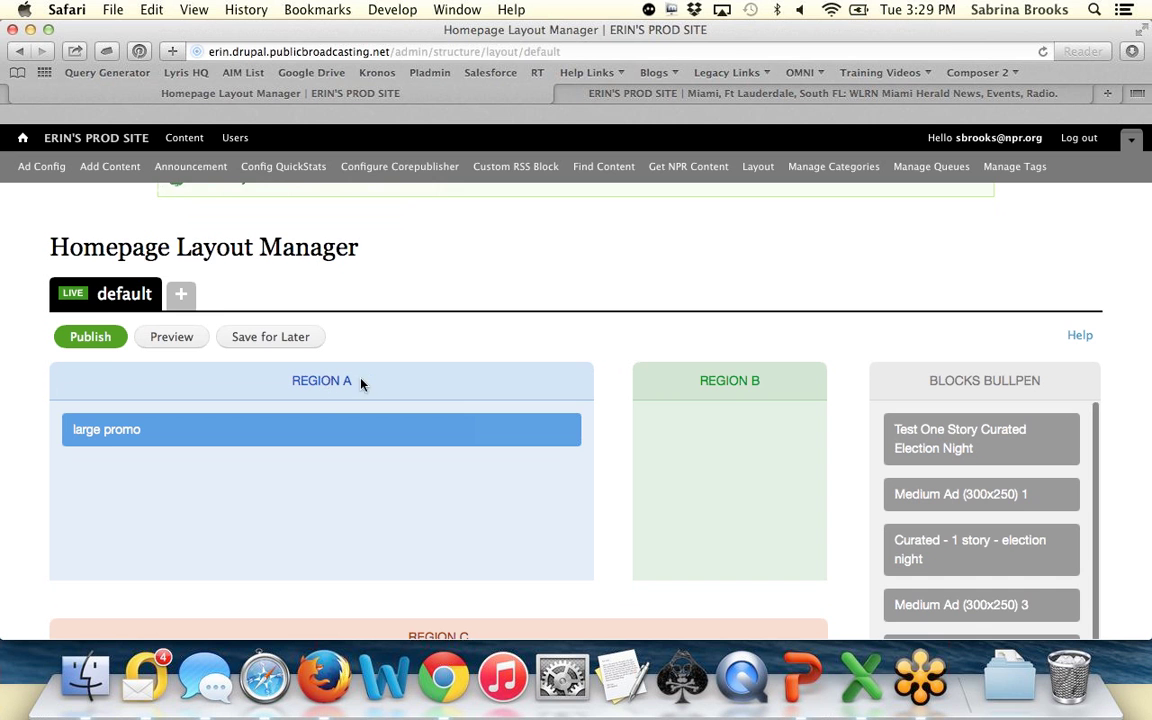
pyautogui.scroll(-4, 848, 507)
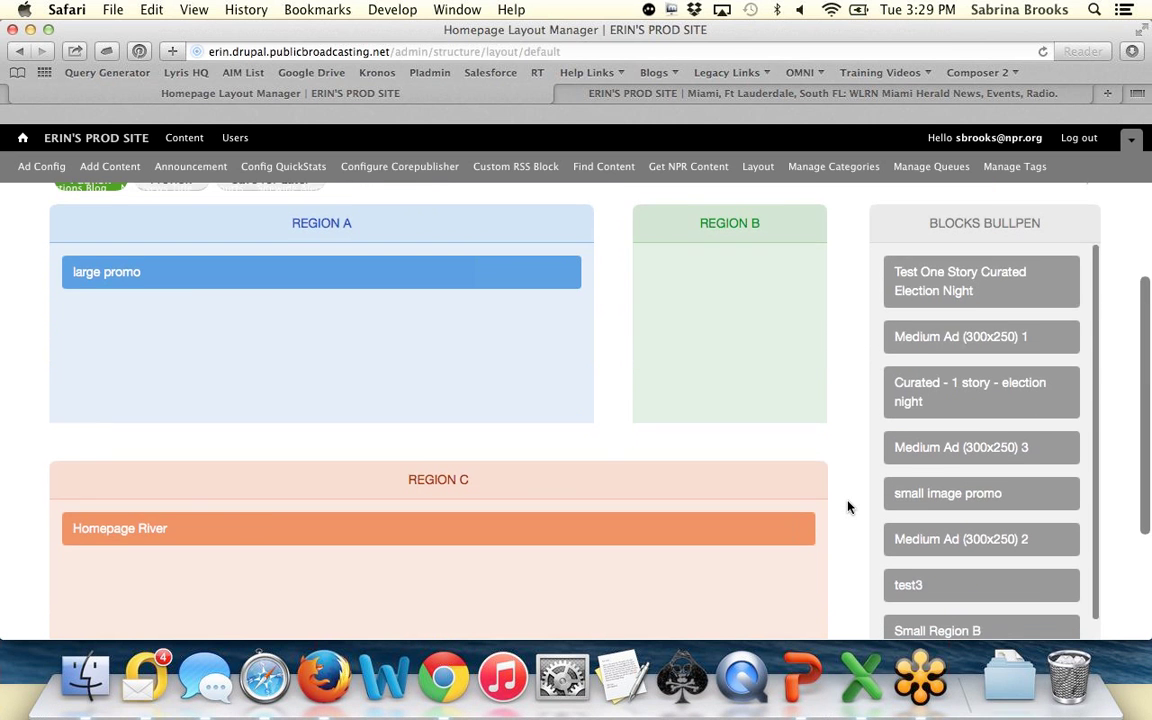
pyautogui.scroll(2, 848, 507)
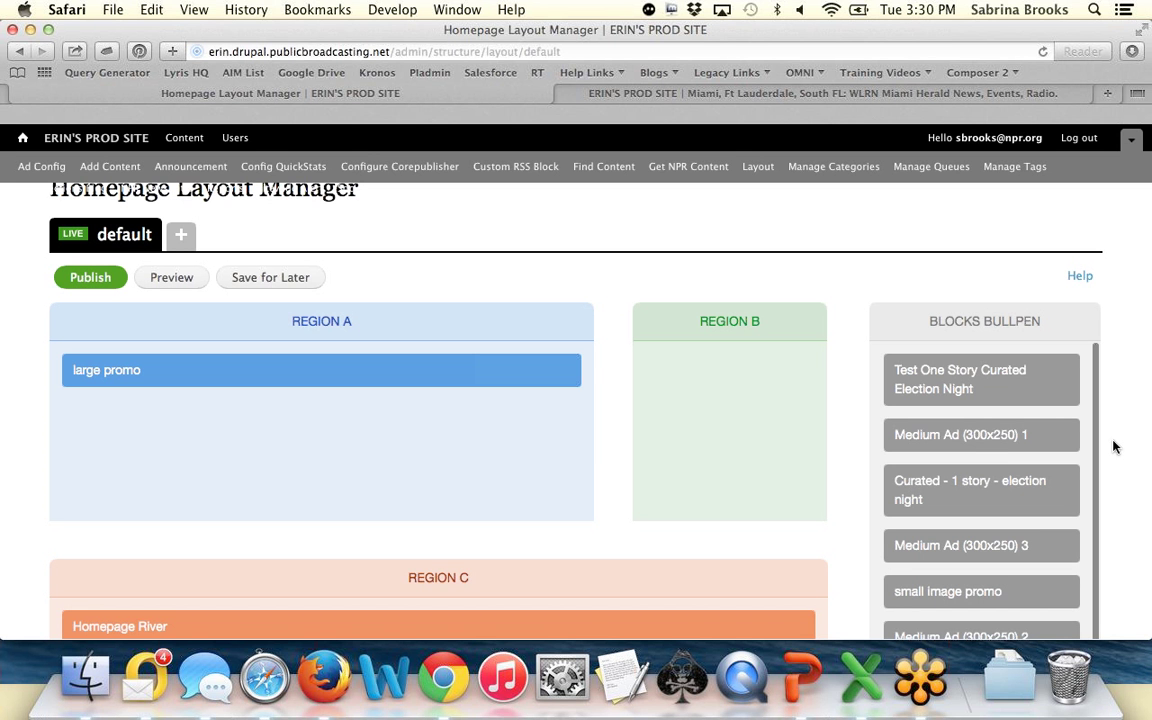
pyautogui.moveTo(543, 368); pyautogui.dragTo(460, 430)
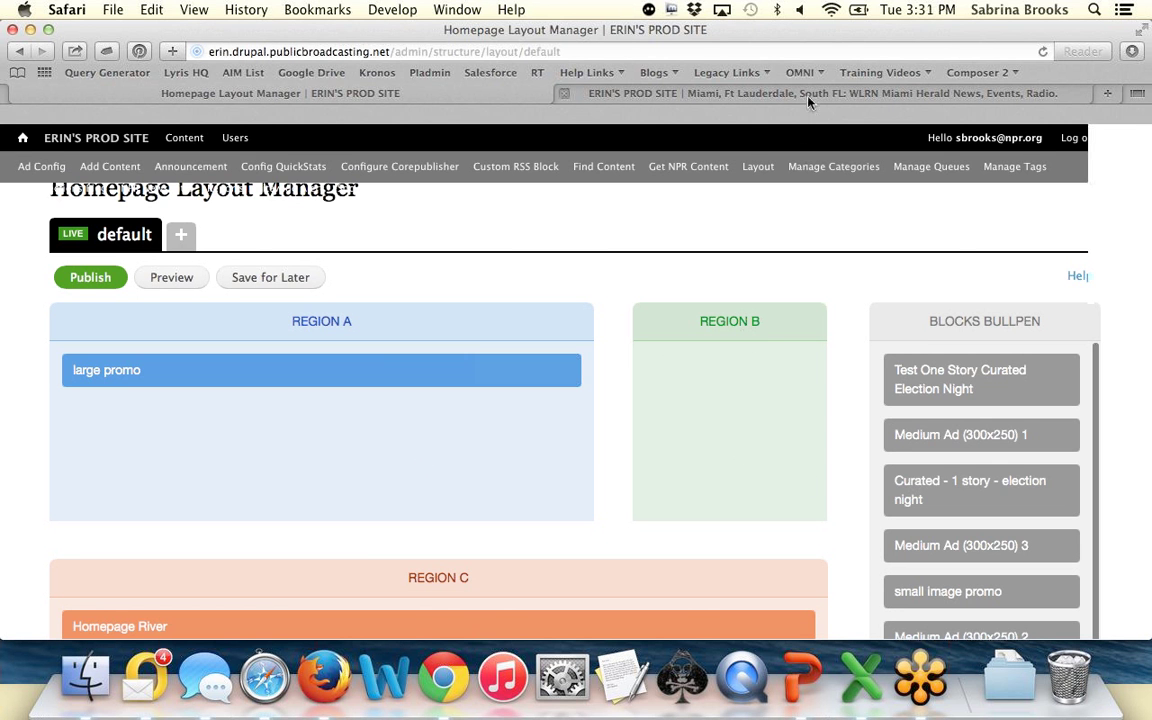
pyautogui.click(726, 90)
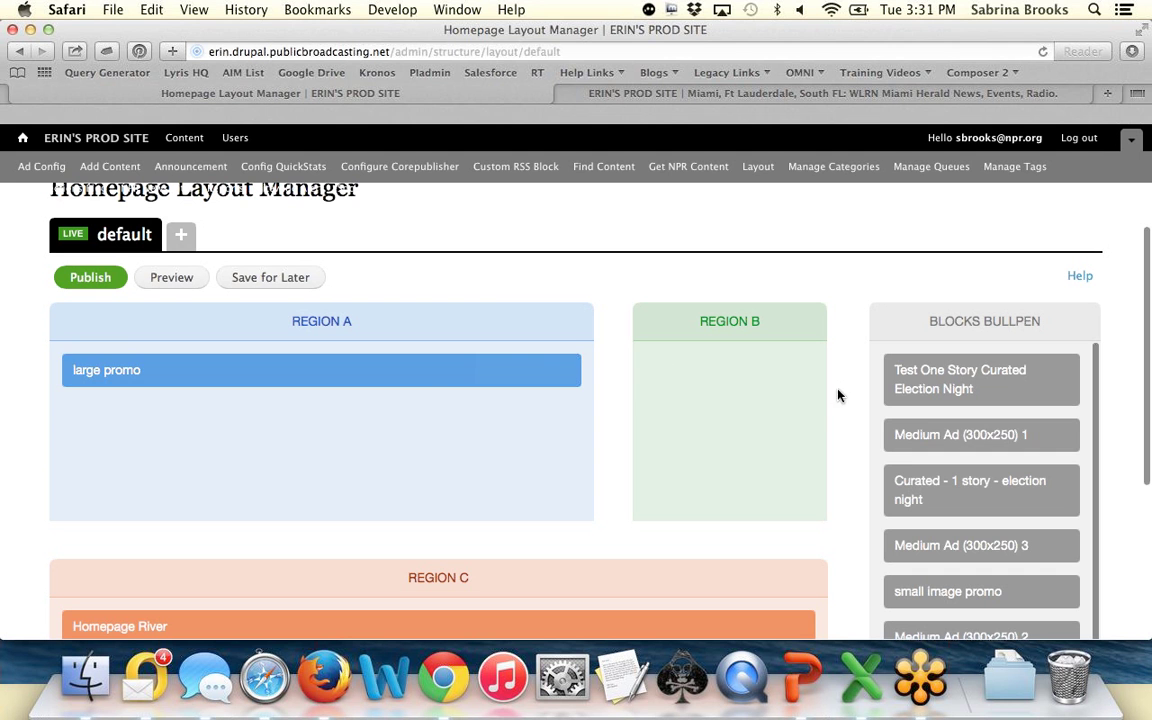
pyautogui.moveTo(431, 379); pyautogui.dragTo(1054, 505)
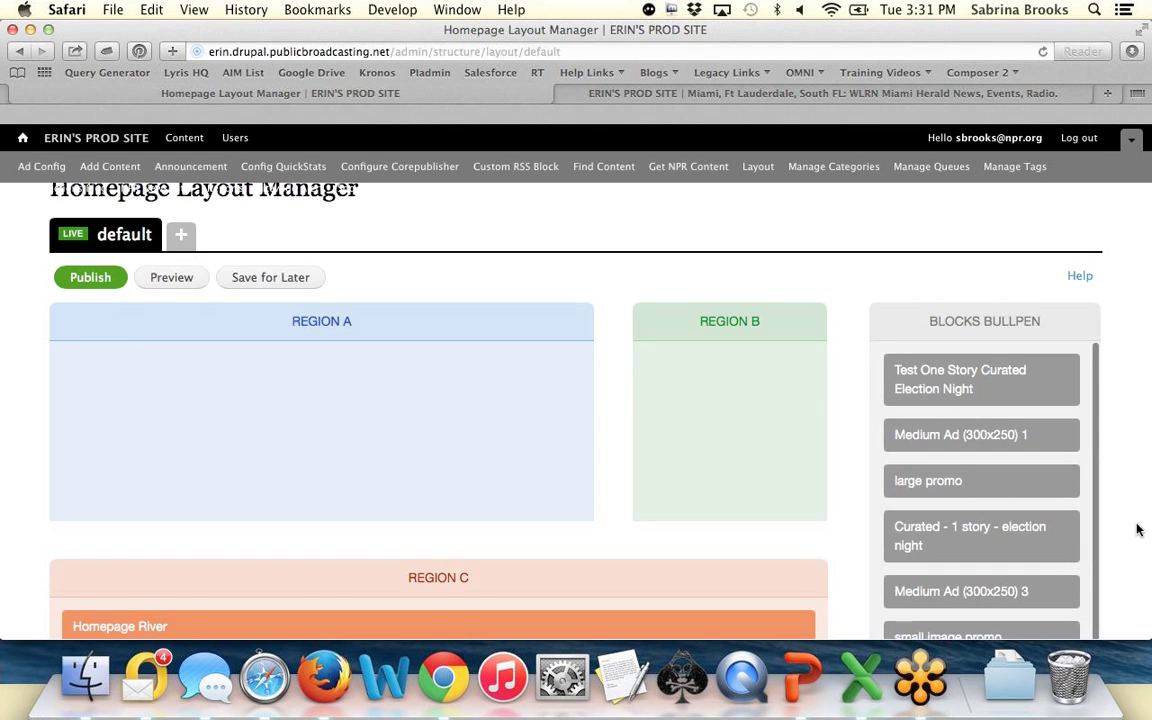
# Step: Place "small image promo", "Test One Story Curated Election Night" and "Curated - 1 story - election night" from the Blocks Bullpen in Region B, in that order
pyautogui.scroll(-2, 1137, 529)
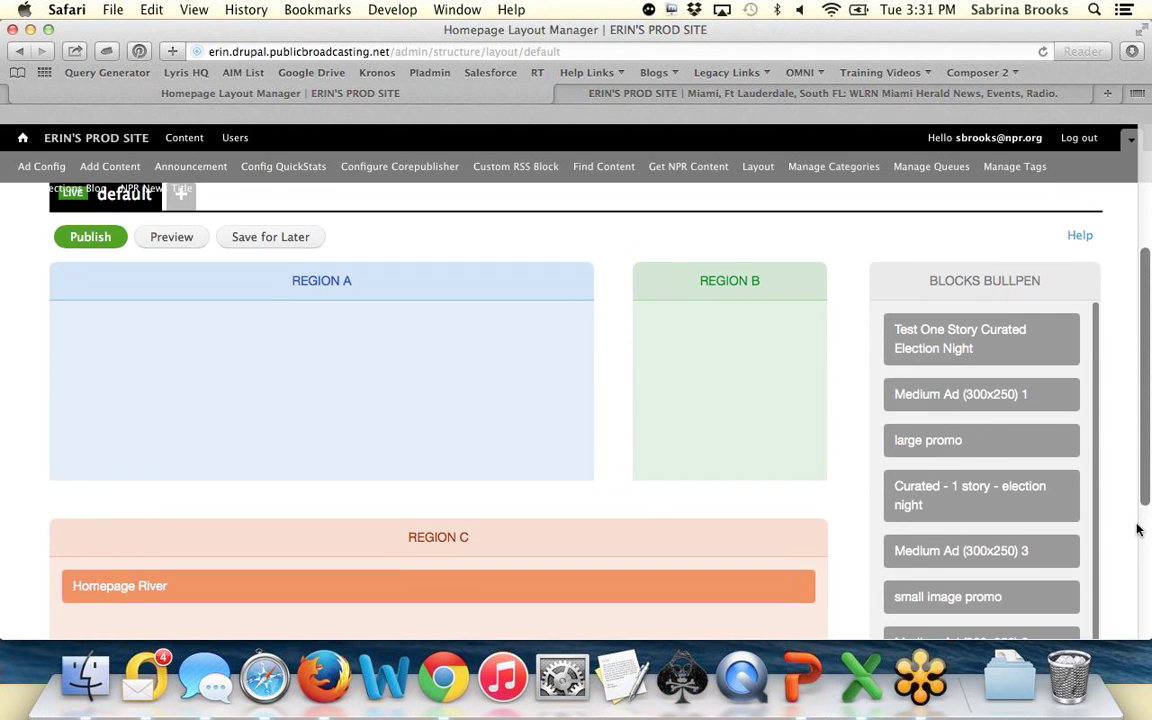
pyautogui.moveTo(990, 445)
pyautogui.mouseDown()
pyautogui.moveTo(812, 393)
pyautogui.moveTo(985, 440)
pyautogui.mouseUp()
pyautogui.moveTo(977, 597); pyautogui.dragTo(765, 435)
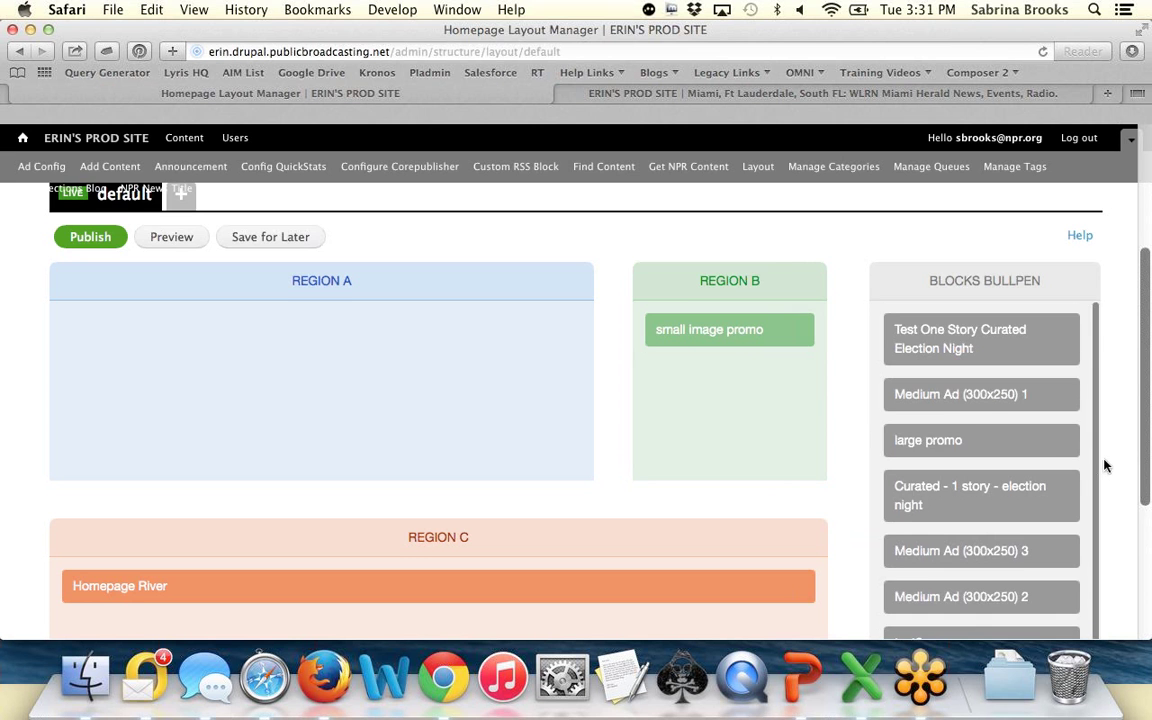
pyautogui.scroll(-5, 1104, 464)
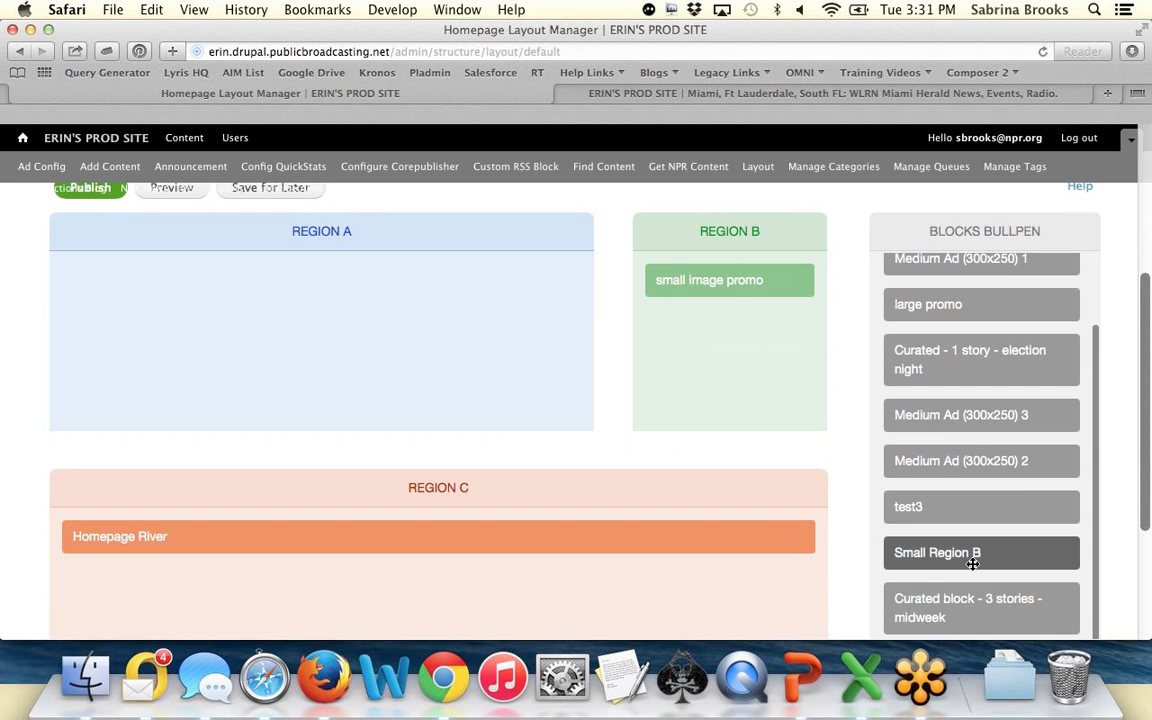
pyautogui.moveTo(980, 597); pyautogui.dragTo(966, 592)
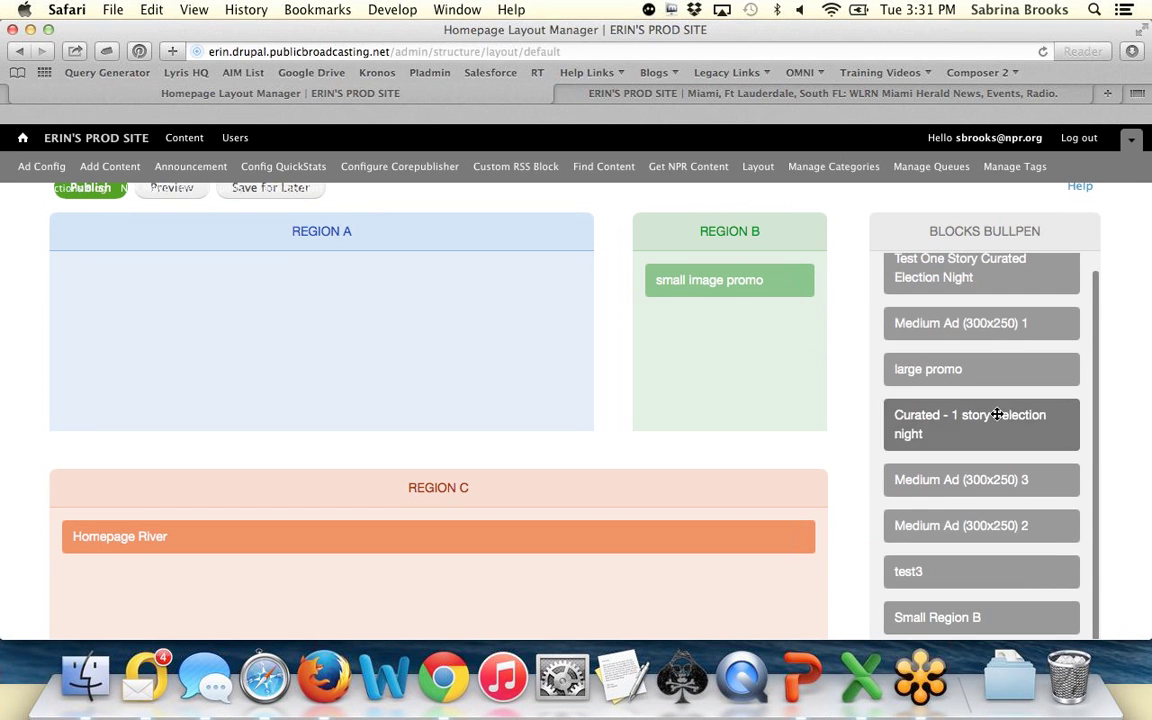
pyautogui.moveTo(977, 266); pyautogui.dragTo(749, 329)
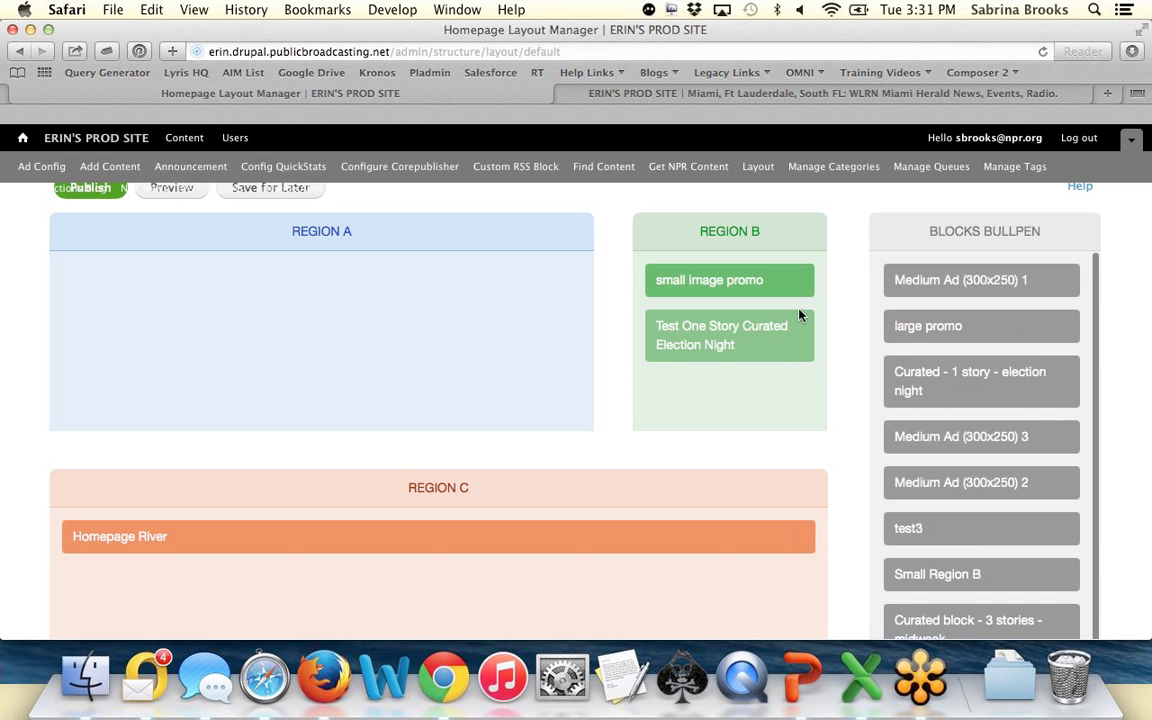
pyautogui.moveTo(936, 375); pyautogui.dragTo(710, 395)
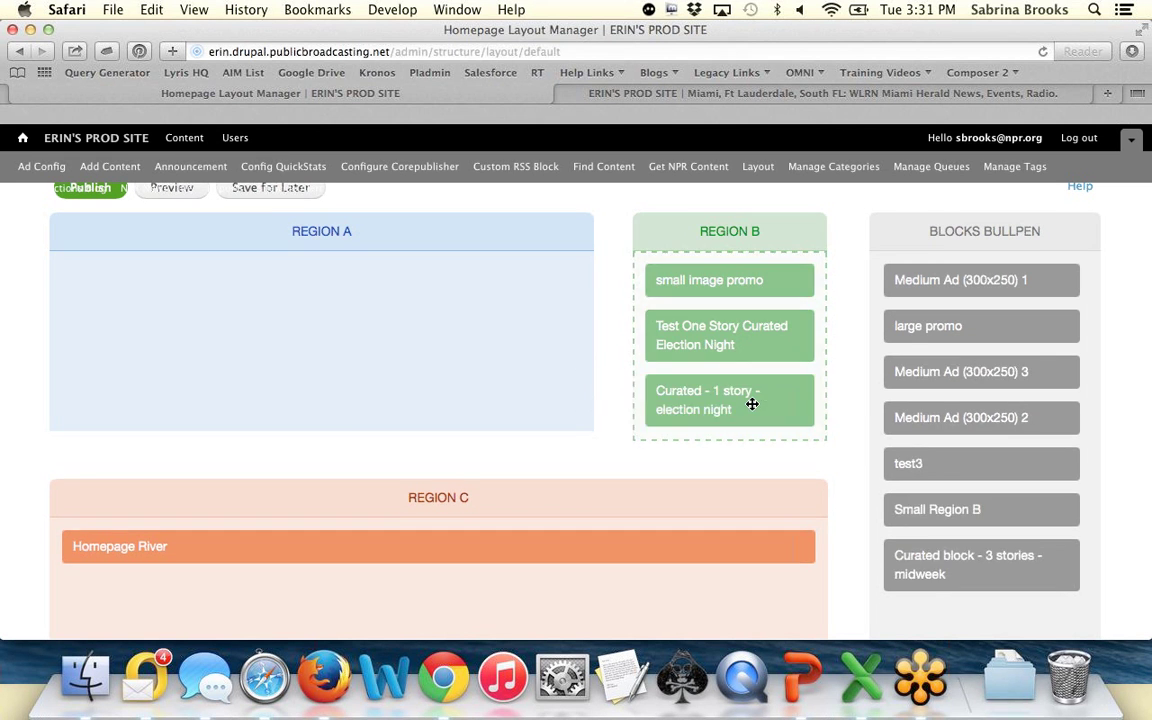
# Step: Preview the homepage layout and examine the small image promo and curated stories above the river posts
pyautogui.scroll(3, 579, 391)
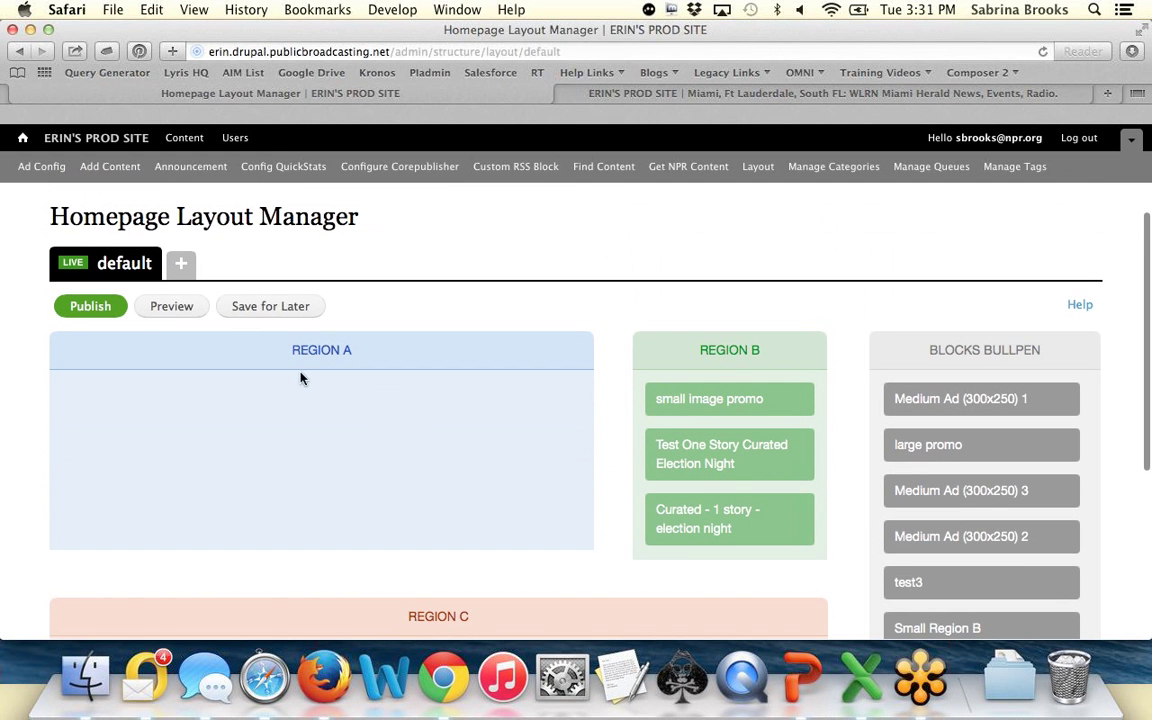
pyautogui.click(185, 306)
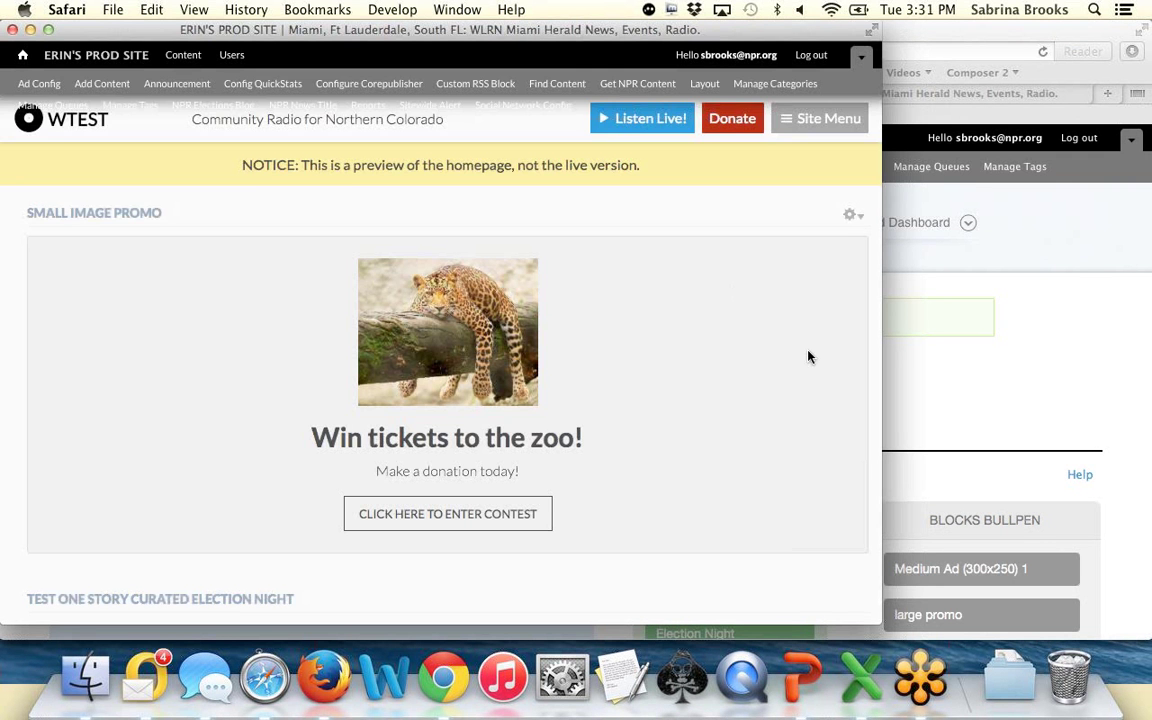
pyautogui.scroll(-10, 810, 357)
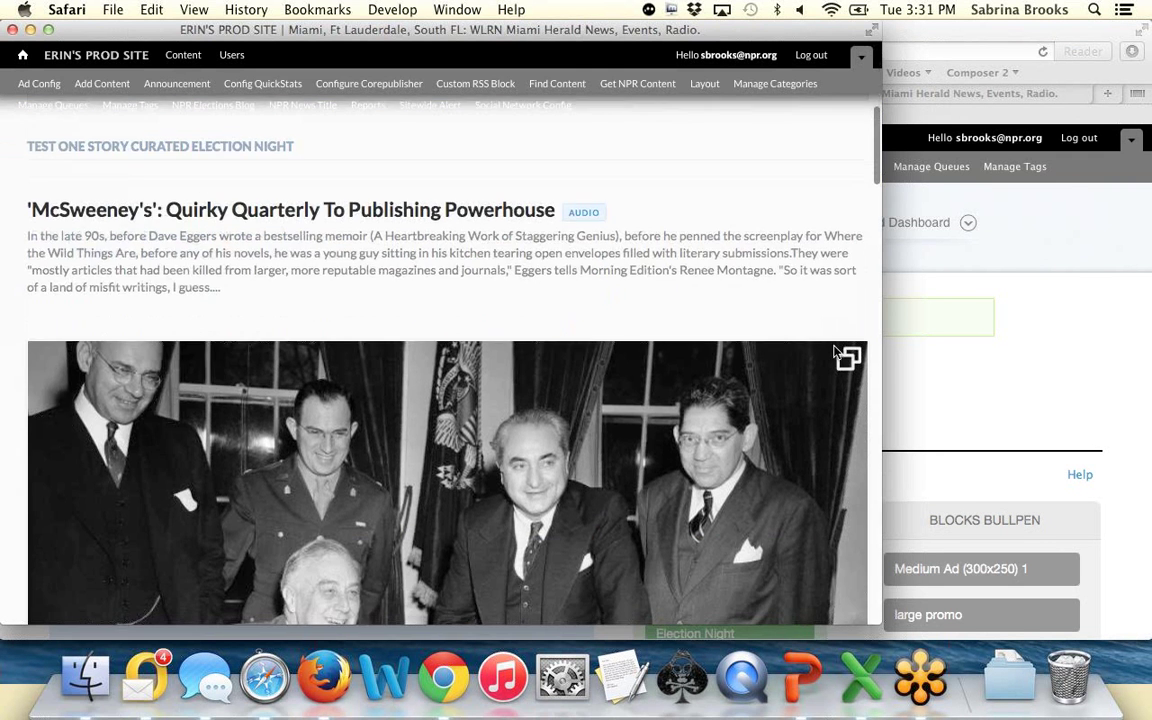
pyautogui.scroll(-10, 836, 353)
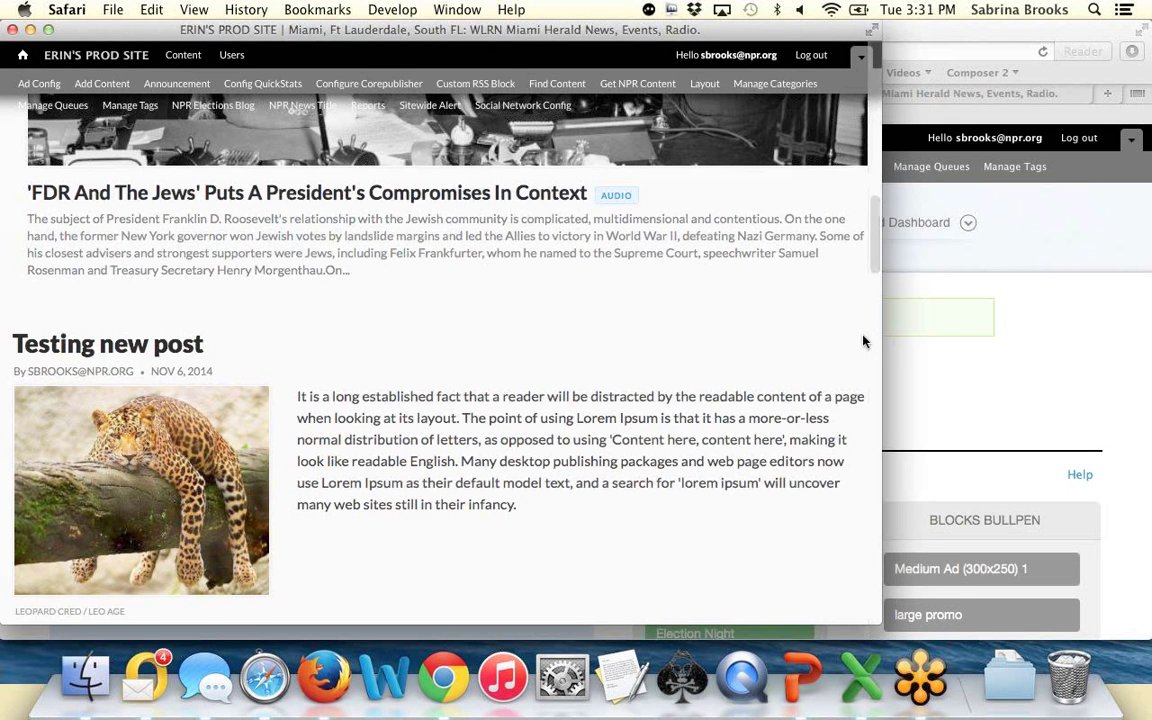
pyautogui.scroll(20, 864, 342)
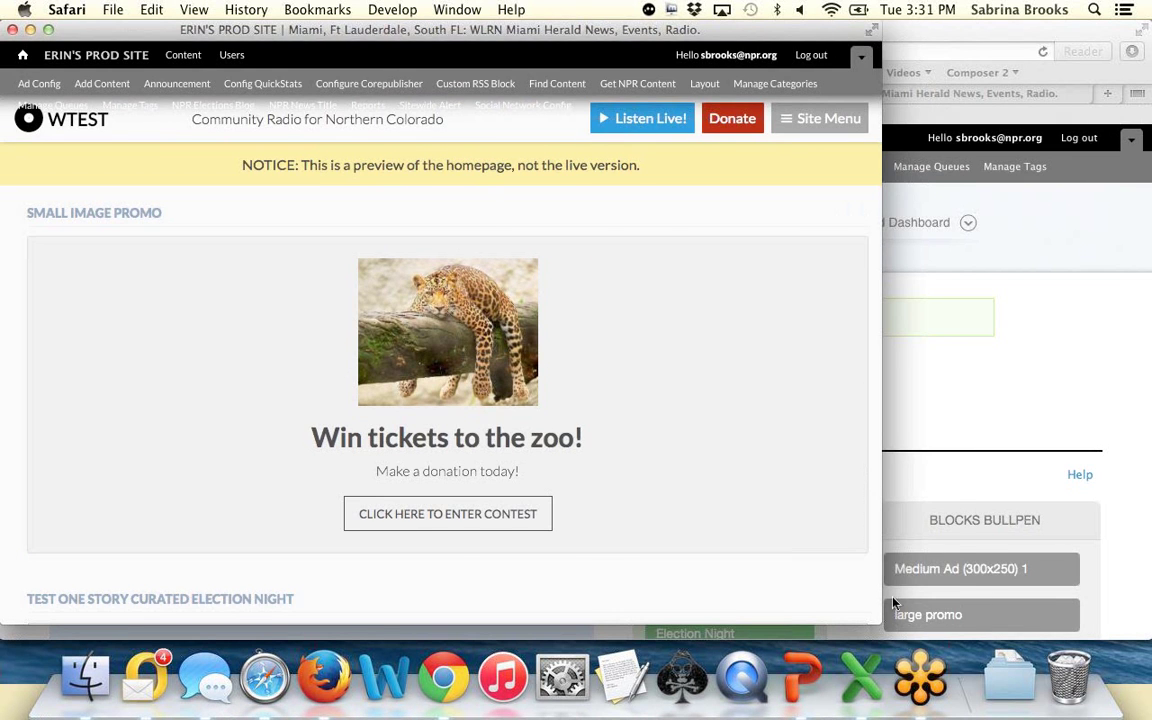
# Step: Widen the preview window to desktop width, examine the small image promo and the curated stories beneath it, and close the preview
pyautogui.moveTo(893, 603); pyautogui.dragTo(1124, 603)
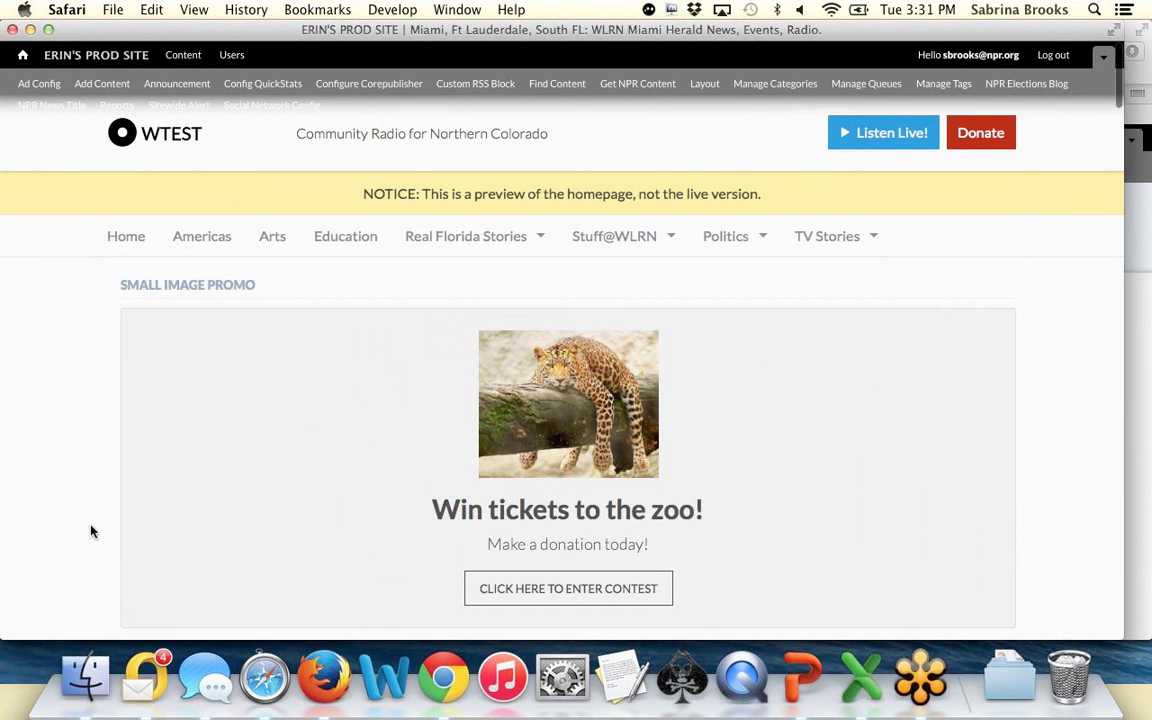
pyautogui.scroll(-2, 1057, 463)
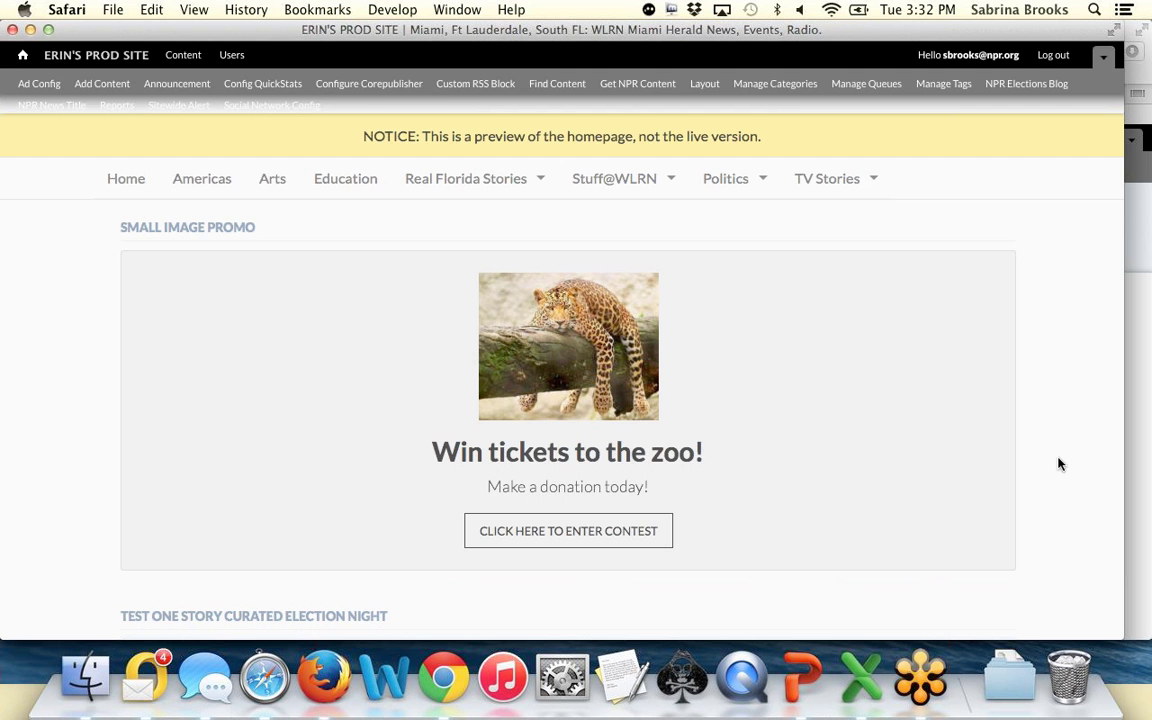
pyautogui.scroll(-10, 1058, 463)
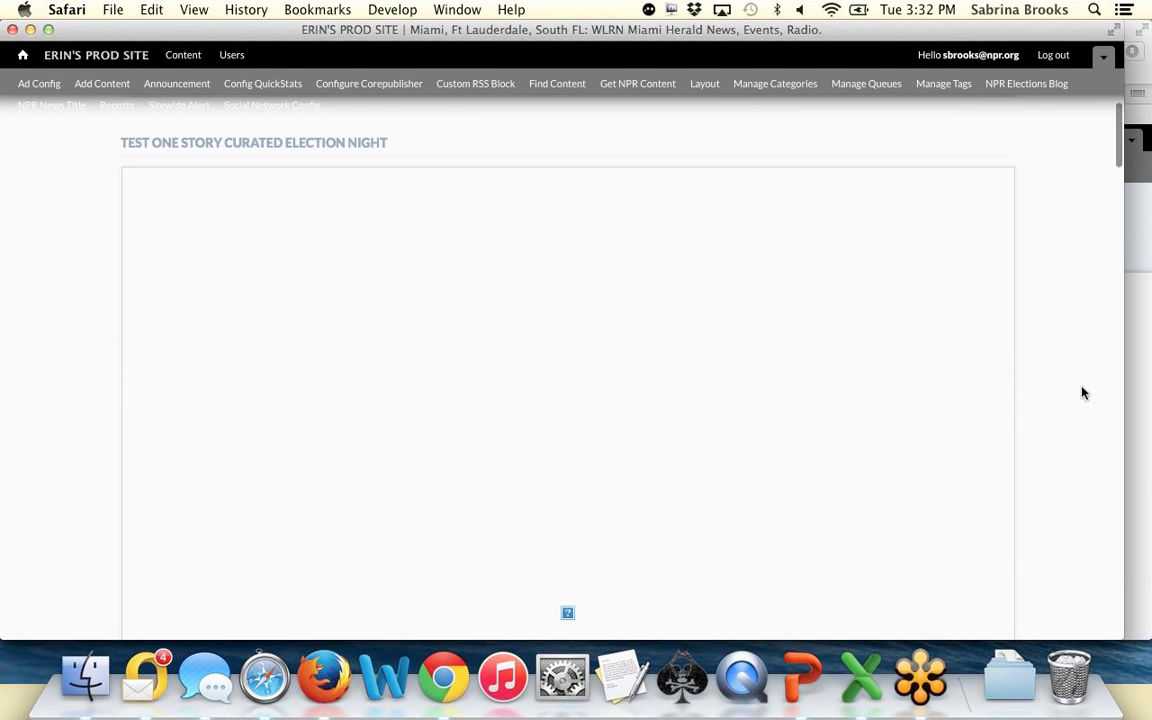
pyautogui.scroll(-1, 1090, 394)
pyautogui.scroll(-15, 1094, 396)
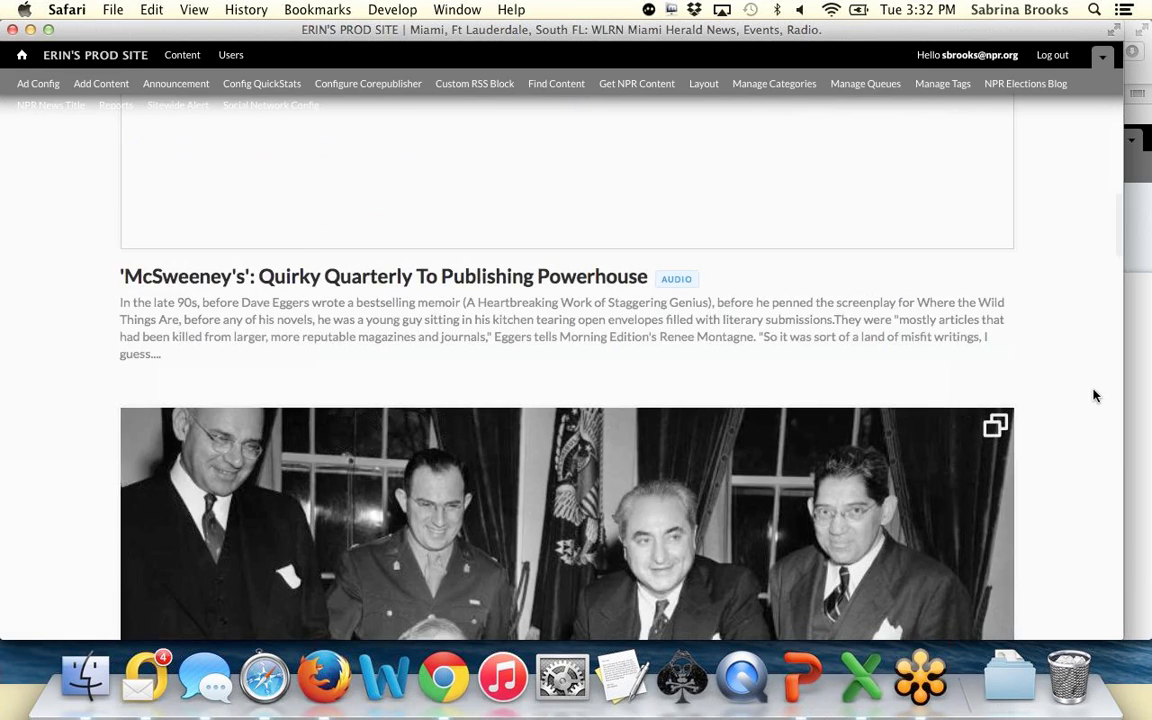
pyautogui.scroll(-5, 1094, 396)
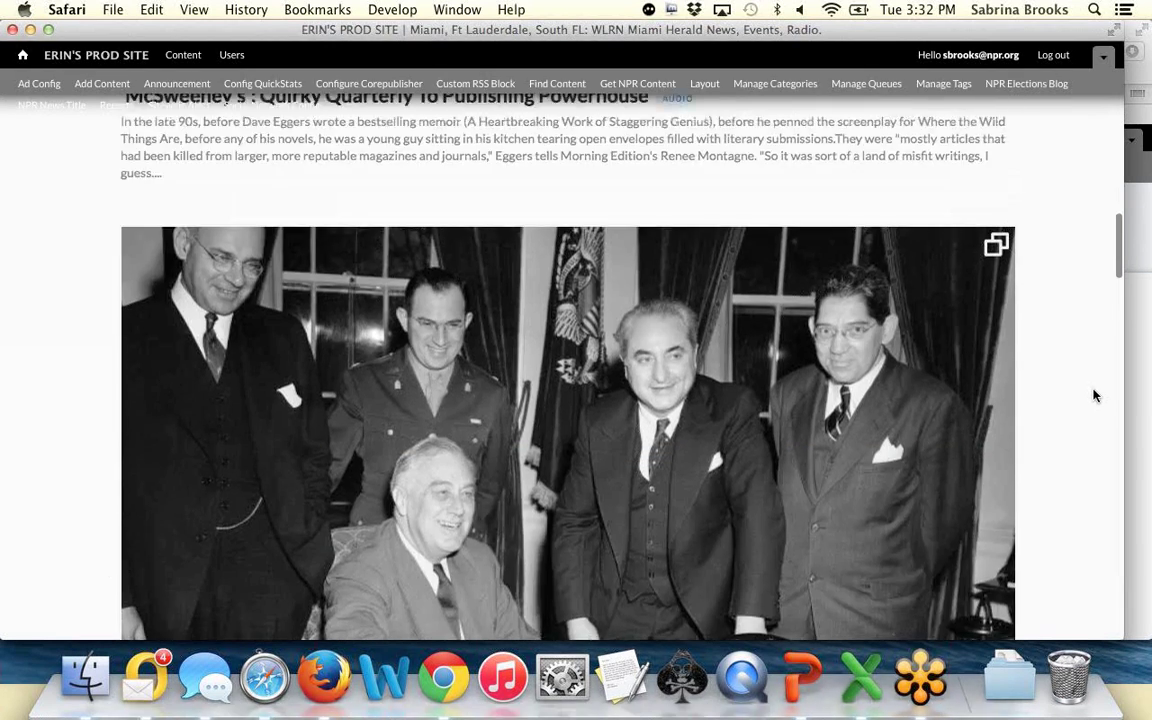
pyautogui.scroll(-10, 1094, 396)
pyautogui.scroll(20, 1094, 396)
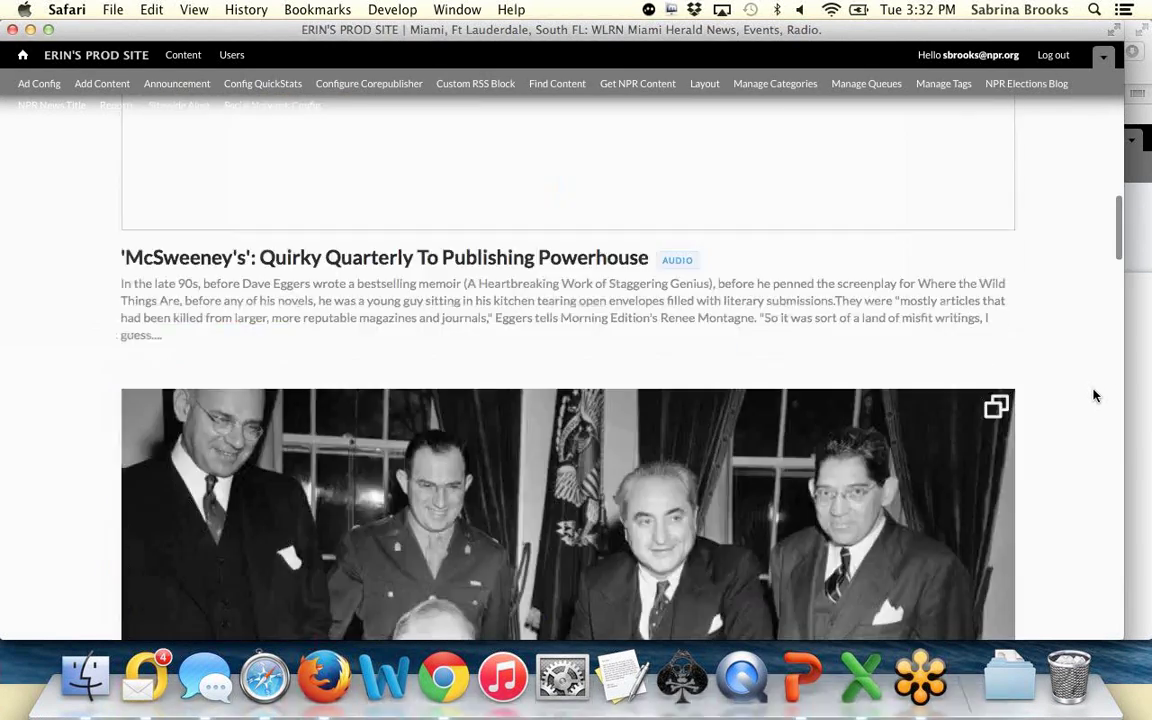
pyautogui.scroll(5, 1094, 396)
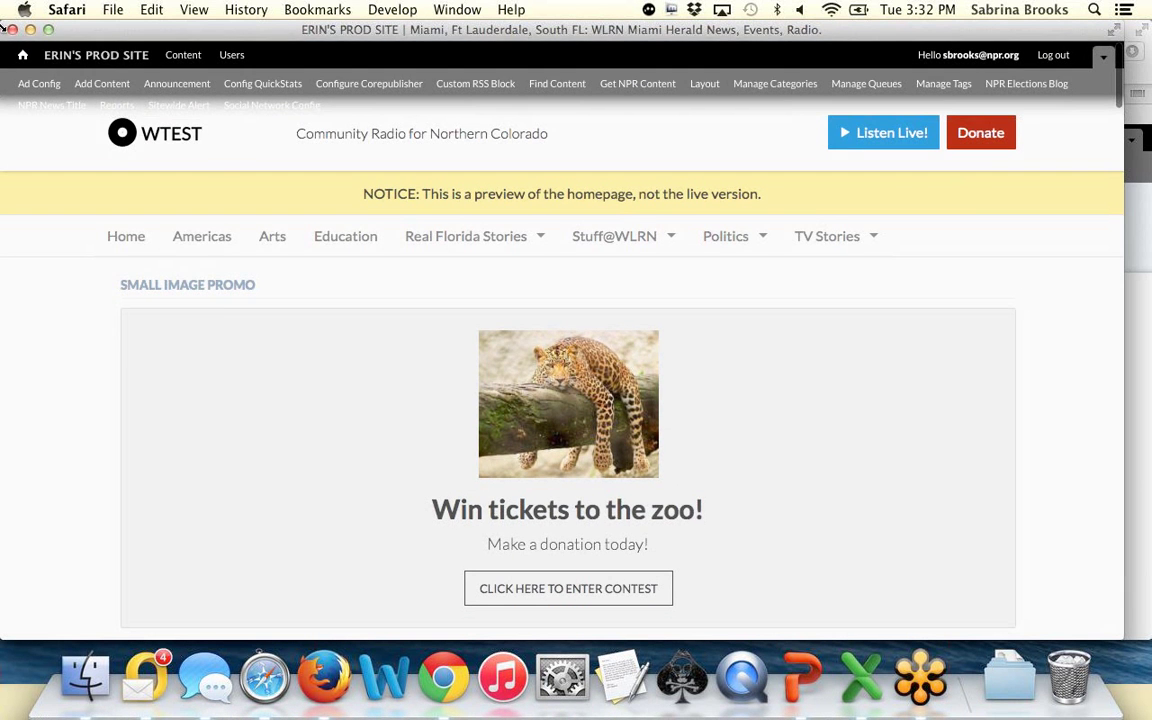
pyautogui.click(13, 30)
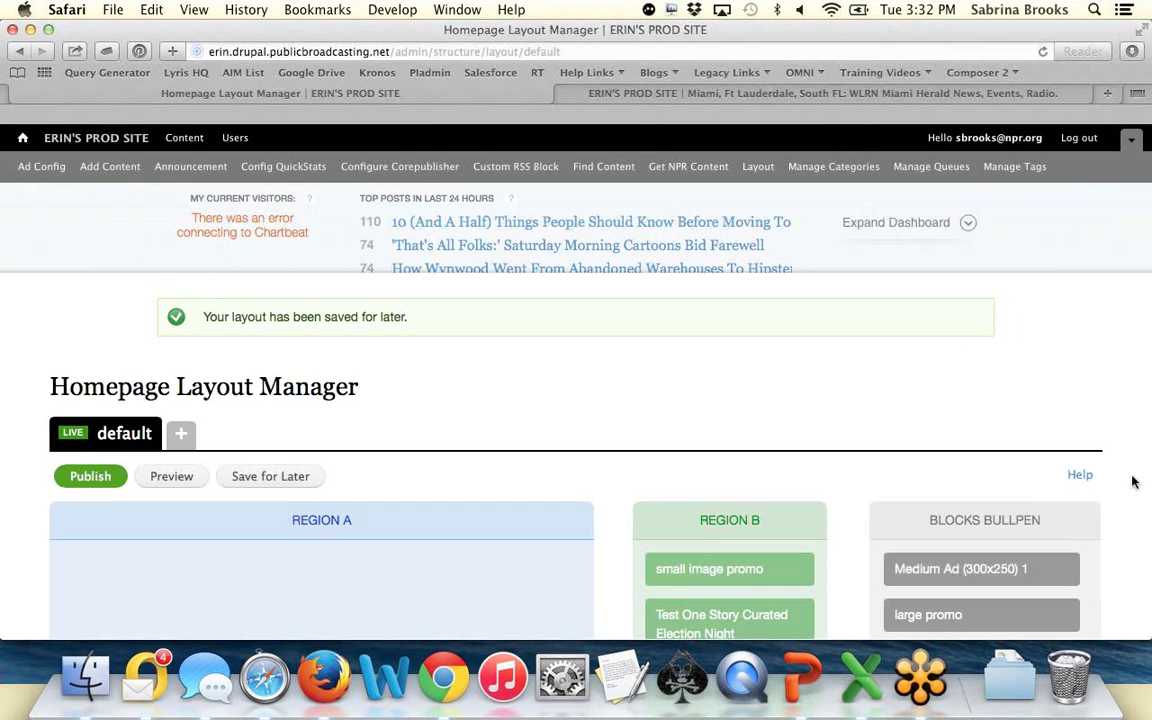
# Step: Replace "small image promo" with "large promo" as the first block in Region B and preview the homepage layout
pyautogui.scroll(-3, 1133, 482)
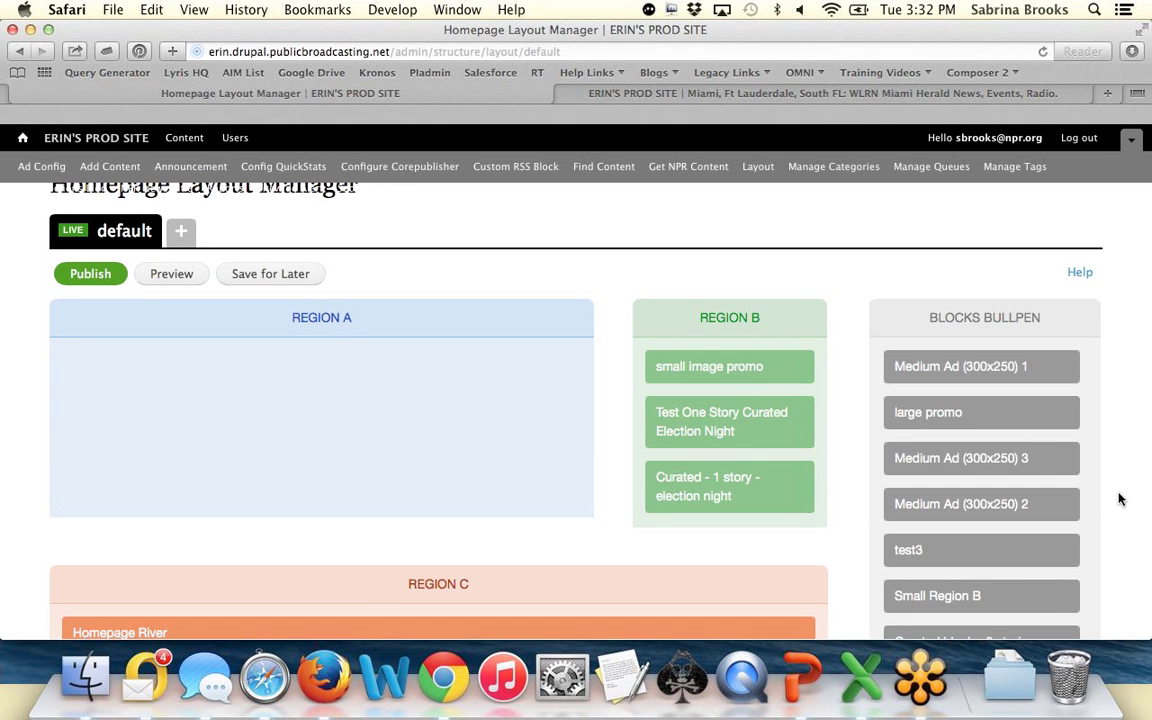
pyautogui.moveTo(700, 366)
pyautogui.mouseDown()
pyautogui.moveTo(1018, 460)
pyautogui.moveTo(972, 412)
pyautogui.moveTo(805, 357)
pyautogui.moveTo(716, 374)
pyautogui.mouseUp()
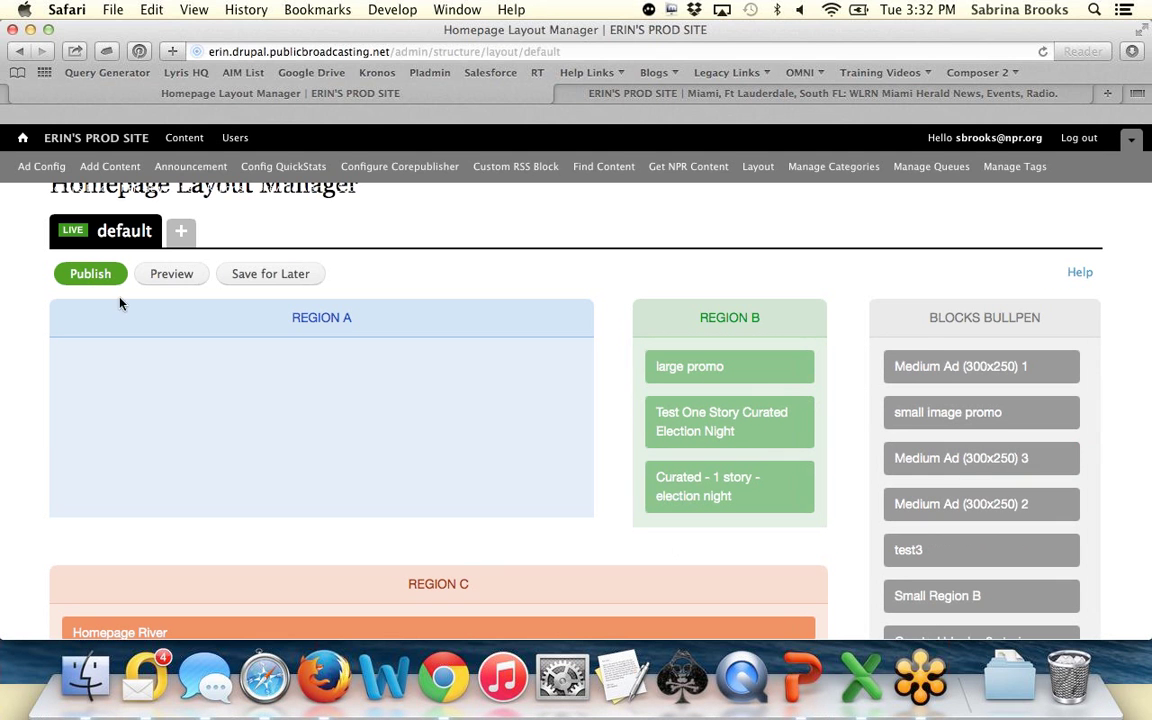
pyautogui.click(180, 273)
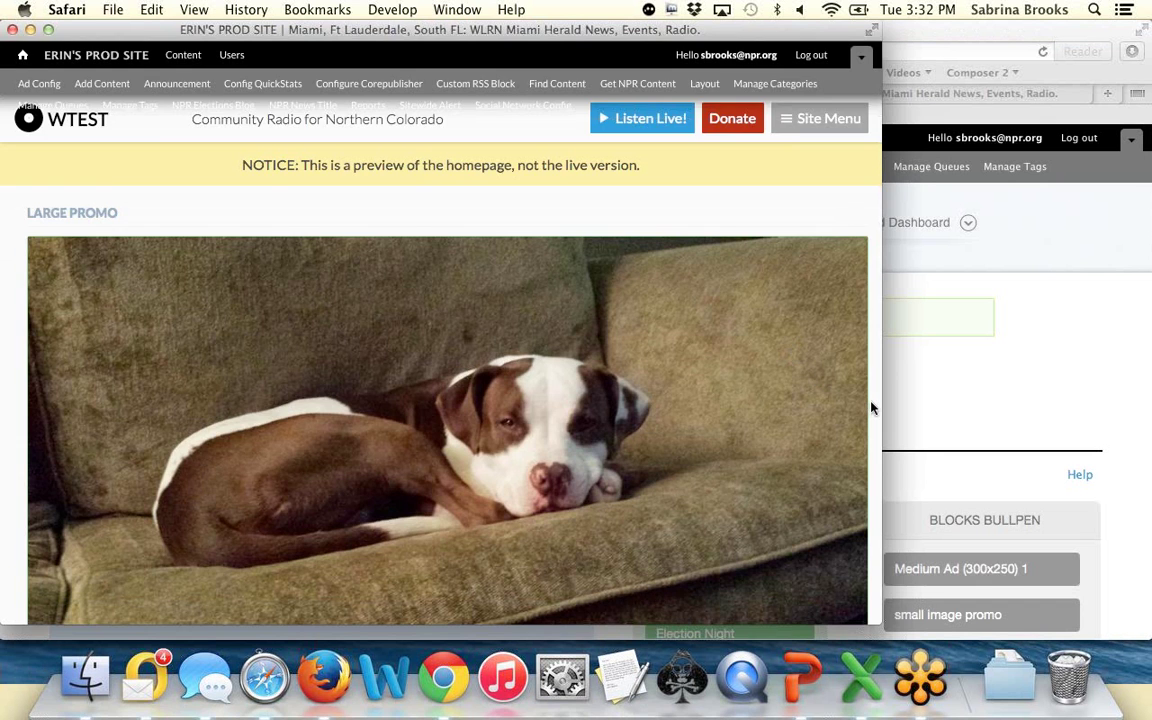
# Step: Widen the preview window, examine the large promo, curated stories and river posts at that width, and close the preview
pyautogui.scroll(-2, 870, 404)
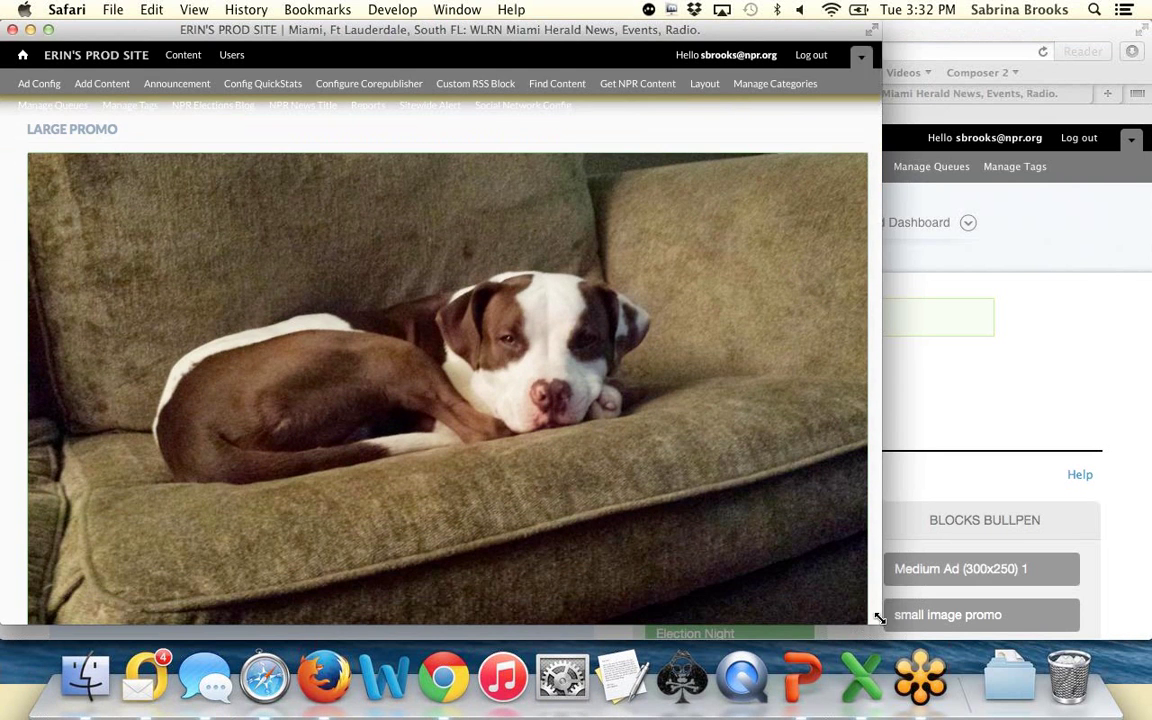
pyautogui.moveTo(877, 619); pyautogui.dragTo(1078, 620)
pyautogui.scroll(-3, 1037, 464)
pyautogui.scroll(-1, 1037, 464)
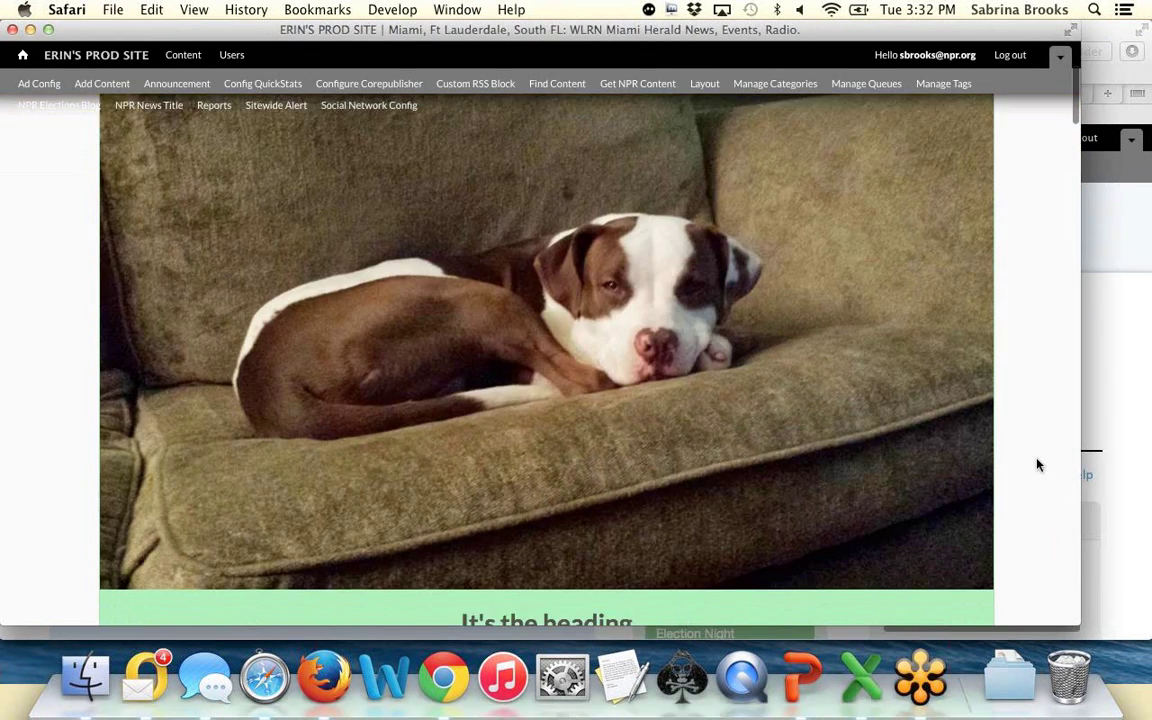
pyautogui.scroll(-5, 1037, 464)
pyautogui.scroll(-15, 1037, 464)
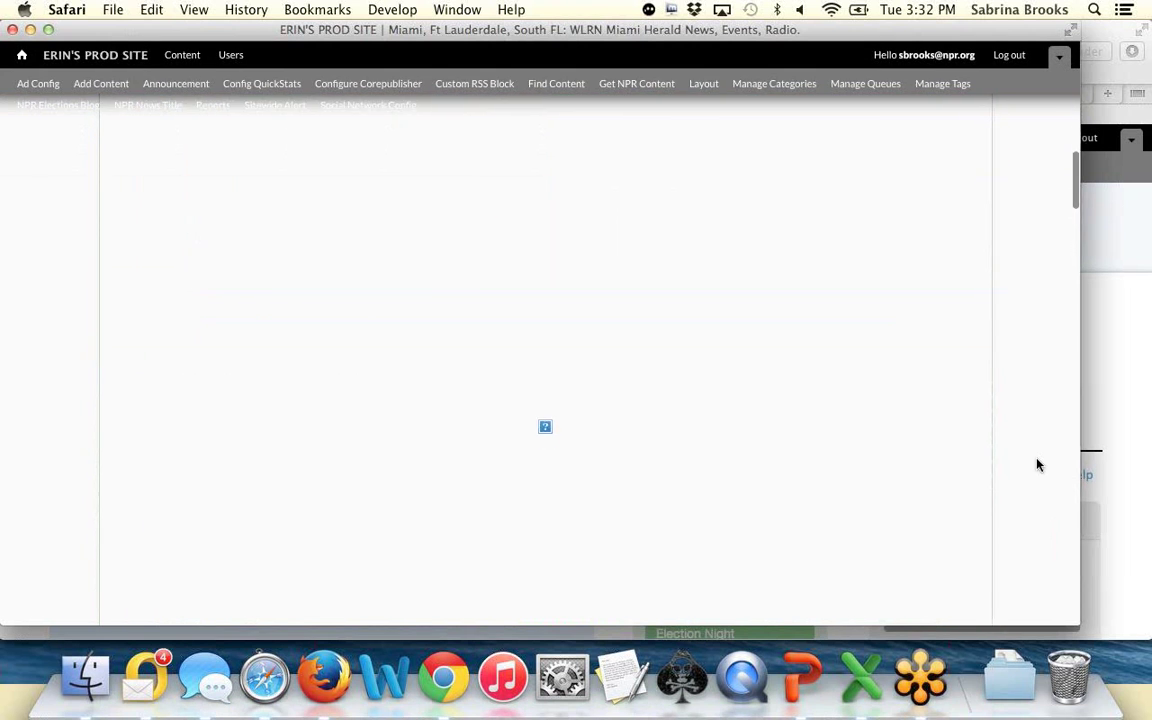
pyautogui.scroll(-2, 1037, 464)
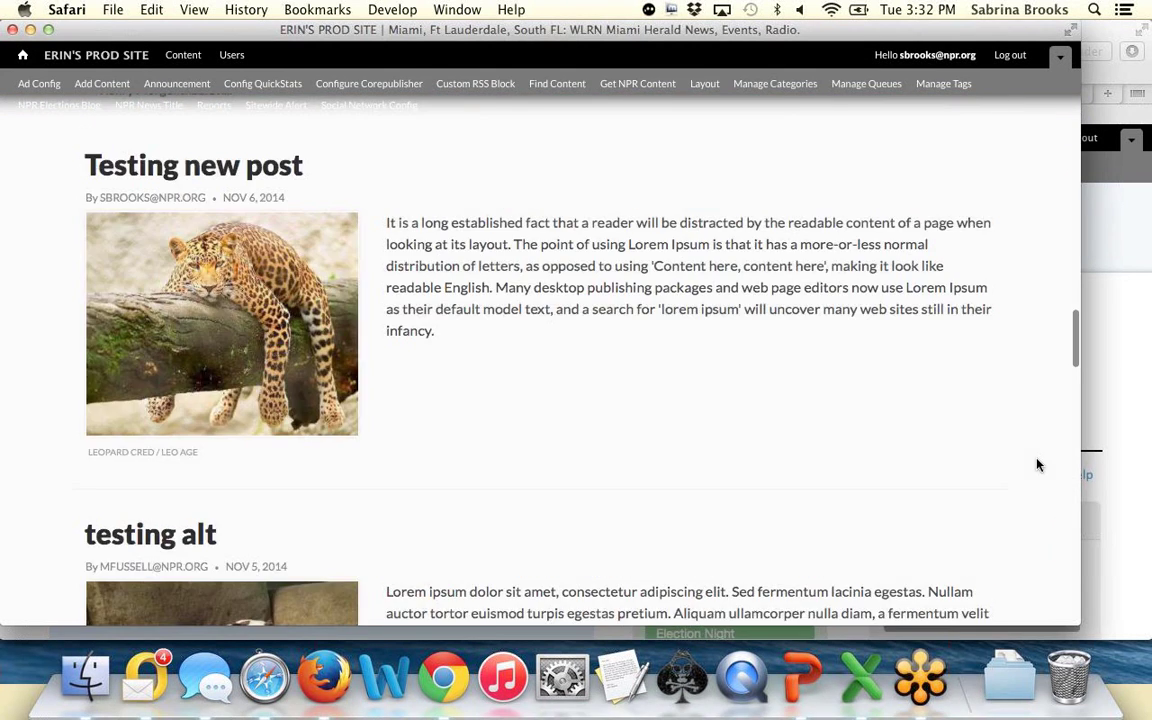
pyautogui.scroll(17, 1037, 464)
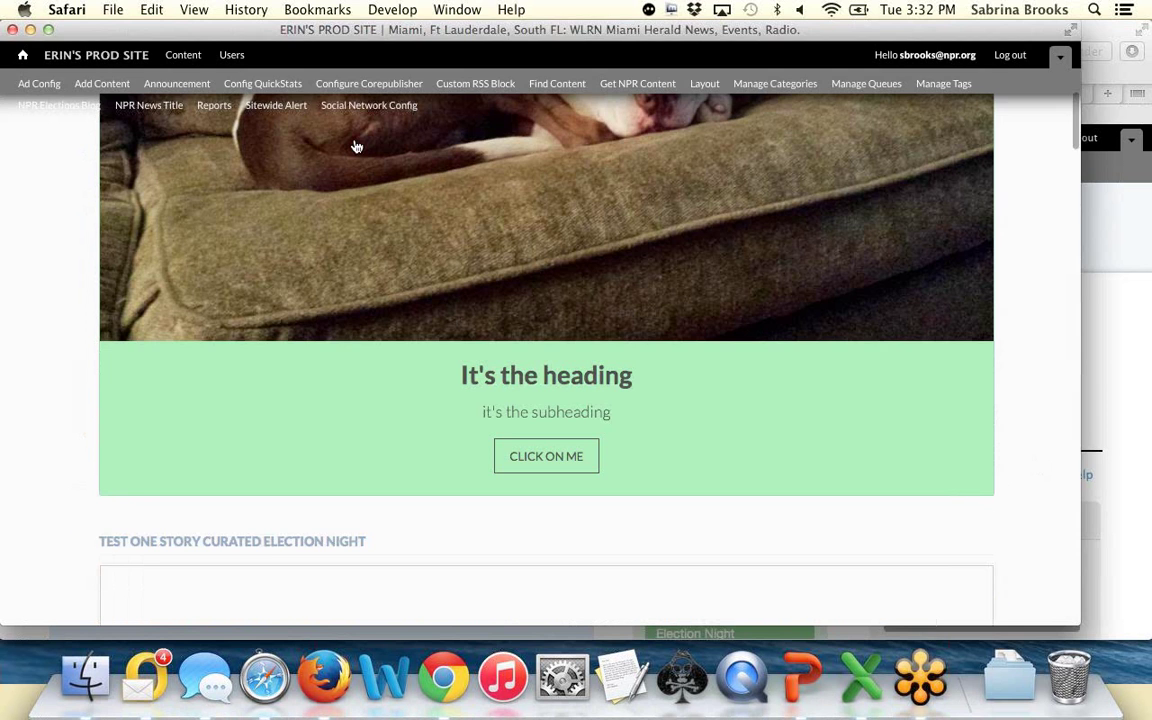
pyautogui.click(12, 29)
# Step: Move "Test One Story Curated Election Night" to Region A, add "Small Region B" and "small image promo" to the end of Region B, and publish the layout
pyautogui.scroll(-5, 1113, 480)
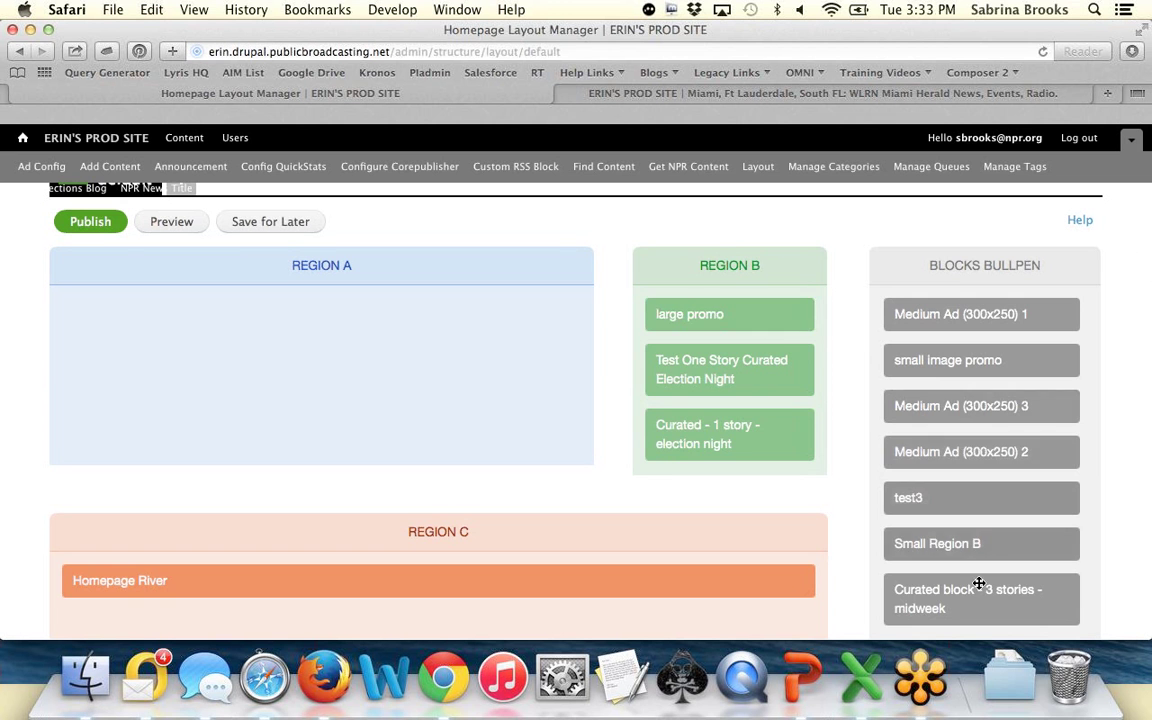
pyautogui.moveTo(980, 586); pyautogui.dragTo(1005, 497)
pyautogui.moveTo(744, 367); pyautogui.dragTo(385, 330)
pyautogui.moveTo(928, 617); pyautogui.dragTo(766, 429)
pyautogui.moveTo(980, 361); pyautogui.dragTo(740, 466)
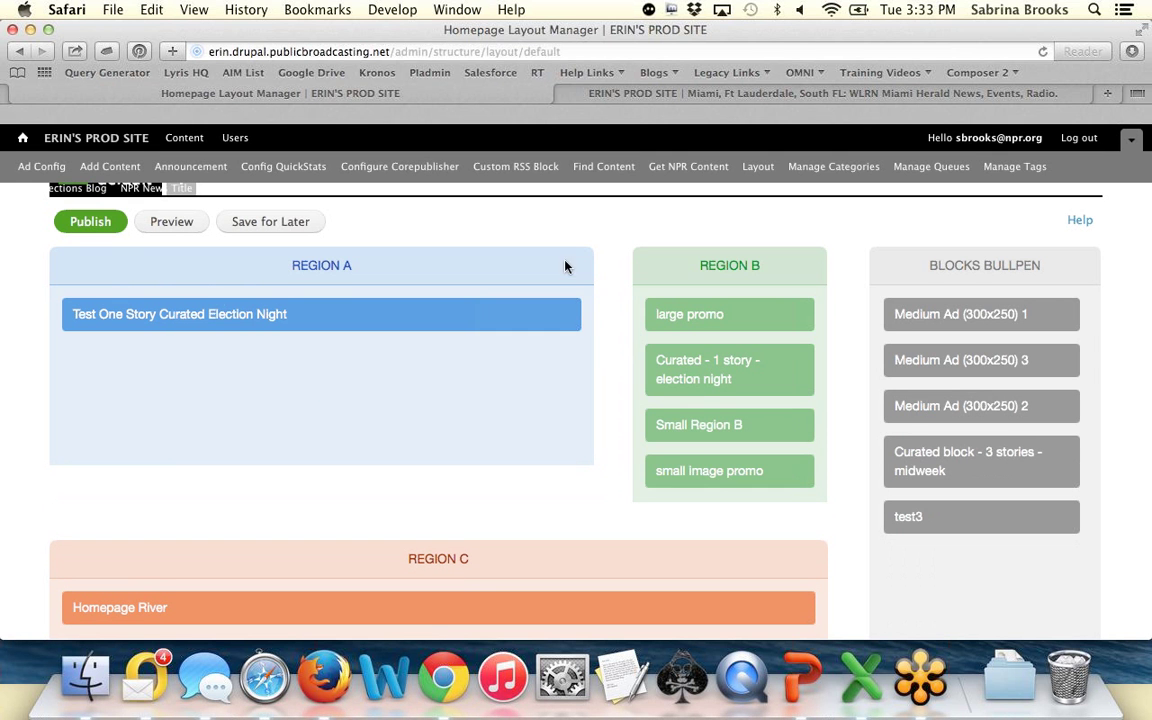
pyautogui.click(91, 222)
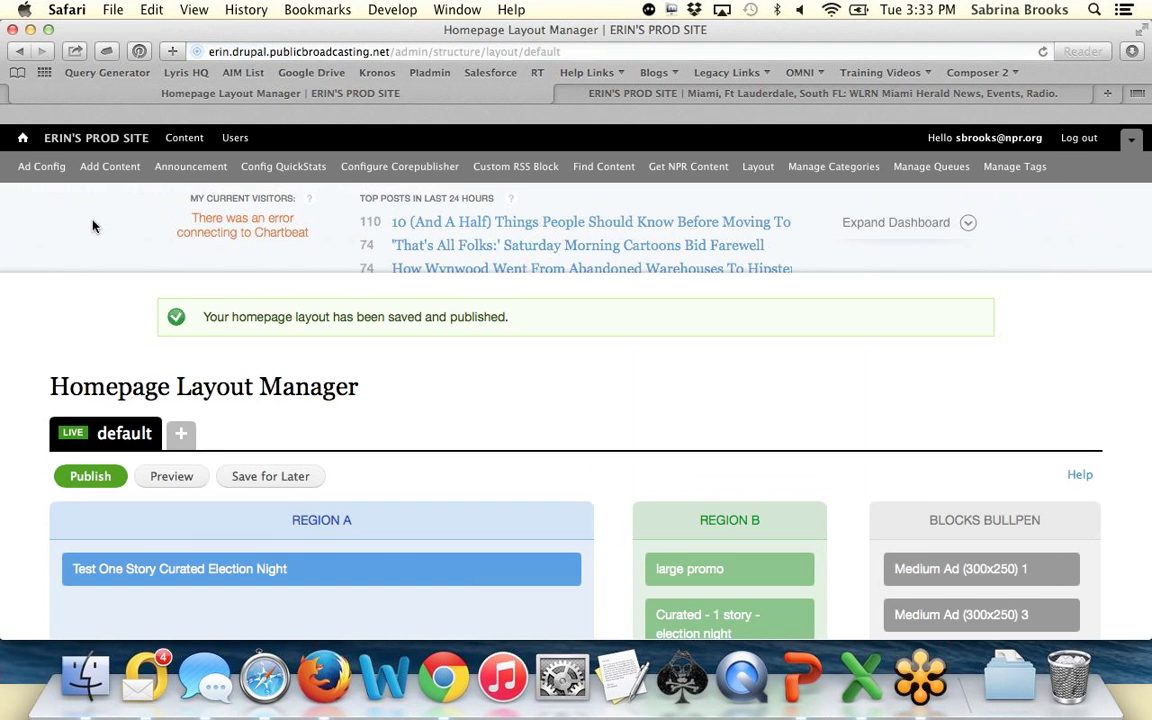
# Step: Load erin.drupal.publicbroadcasting.net in the homepage tab and examine the Region A curated story beside the Region B promos and story
pyautogui.click(595, 93)
pyautogui.click(591, 56)
pyautogui.write('erin.drupal.pu')
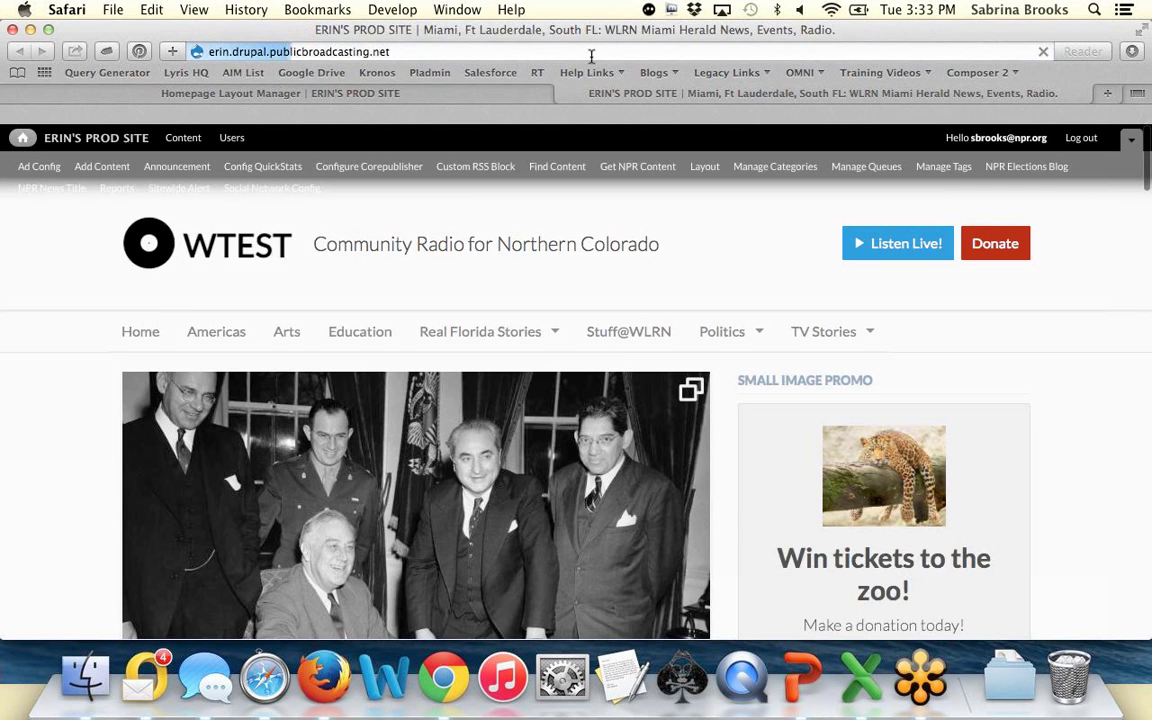
pyautogui.press('Return')
pyautogui.scroll(-5, 31, 470)
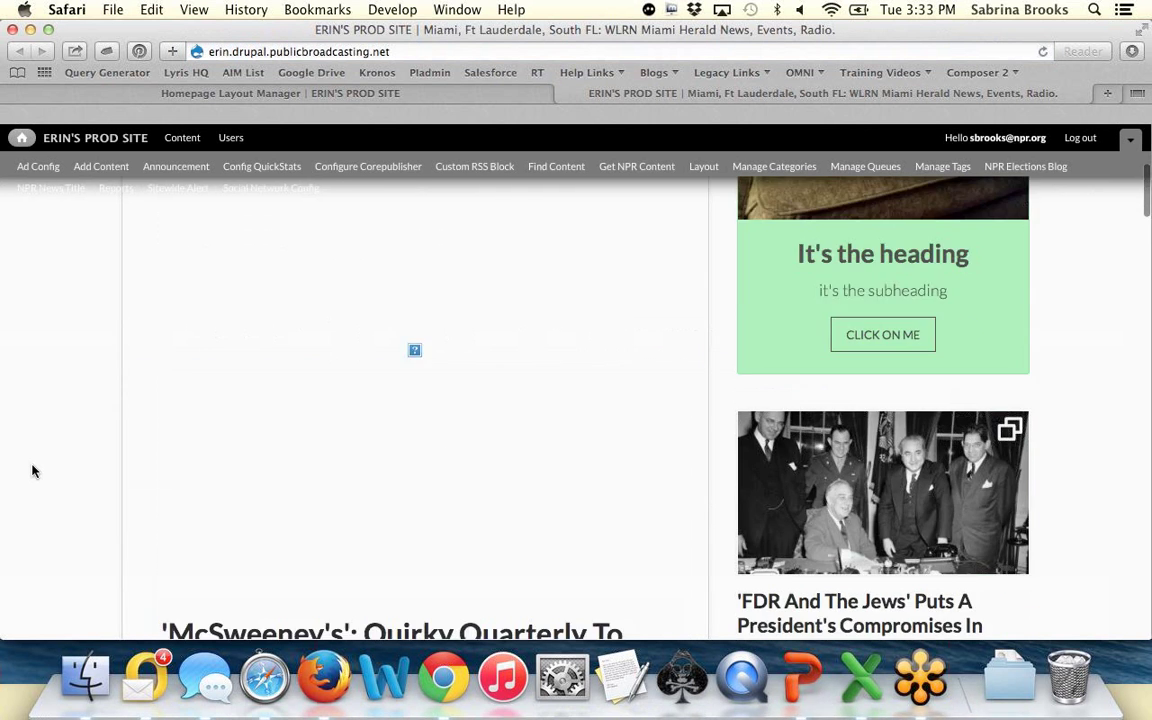
pyautogui.scroll(-5, 31, 470)
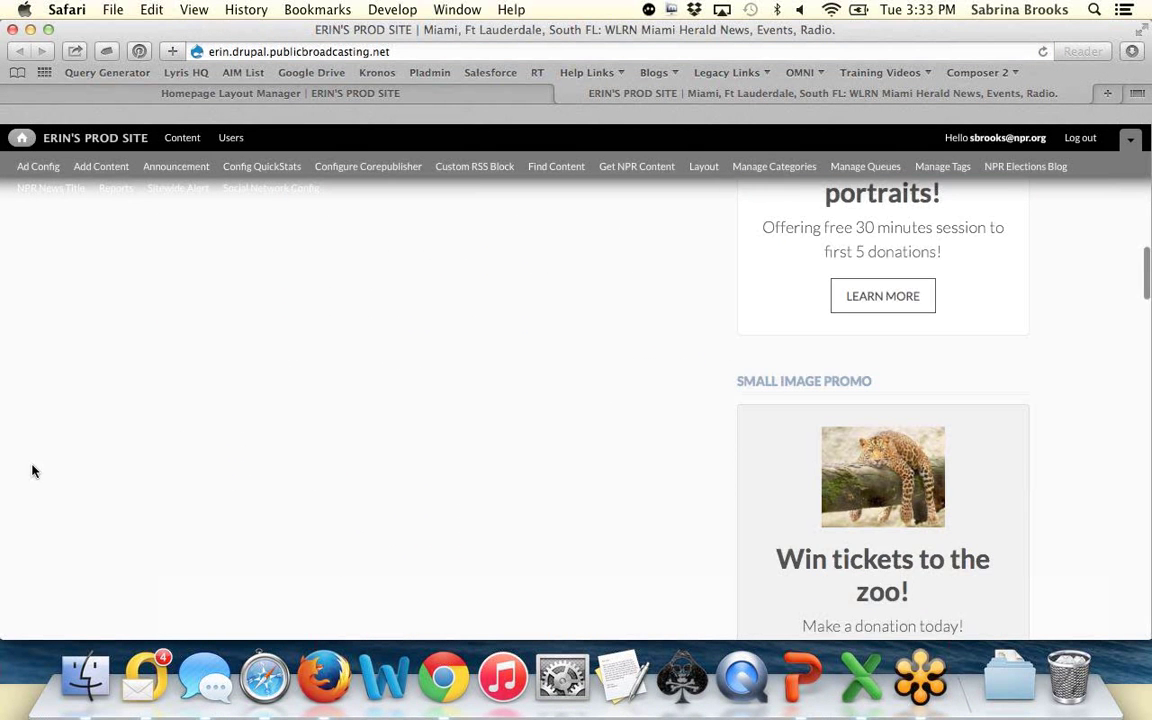
pyautogui.scroll(-3, 31, 470)
pyautogui.scroll(5, 31, 470)
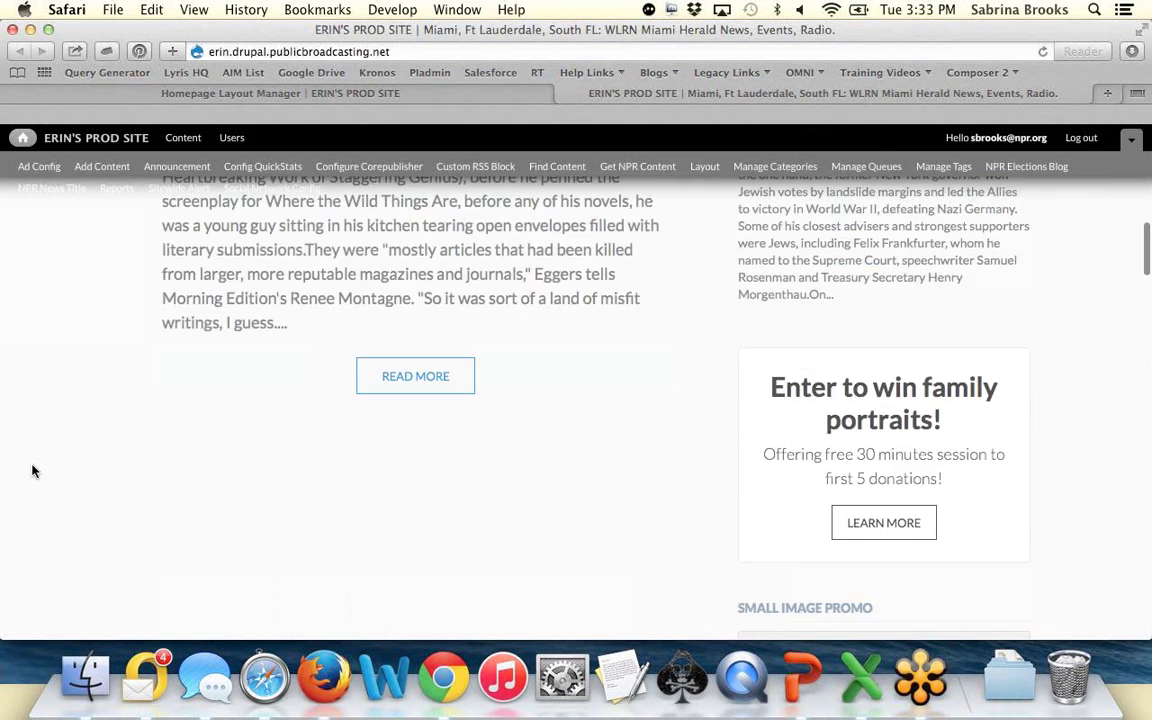
pyautogui.scroll(10, 31, 470)
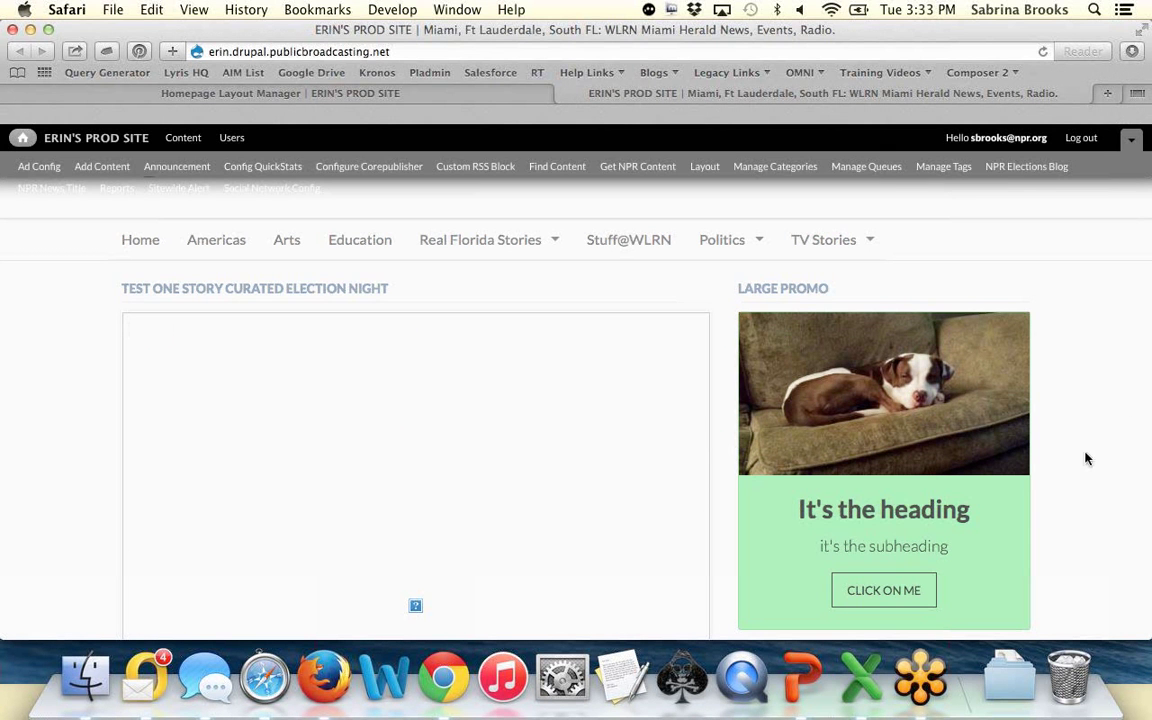
# Step: Examine how the Region A curated story lines up with the longer Region B column and where the first river post begins
pyautogui.scroll(-15, 1087, 458)
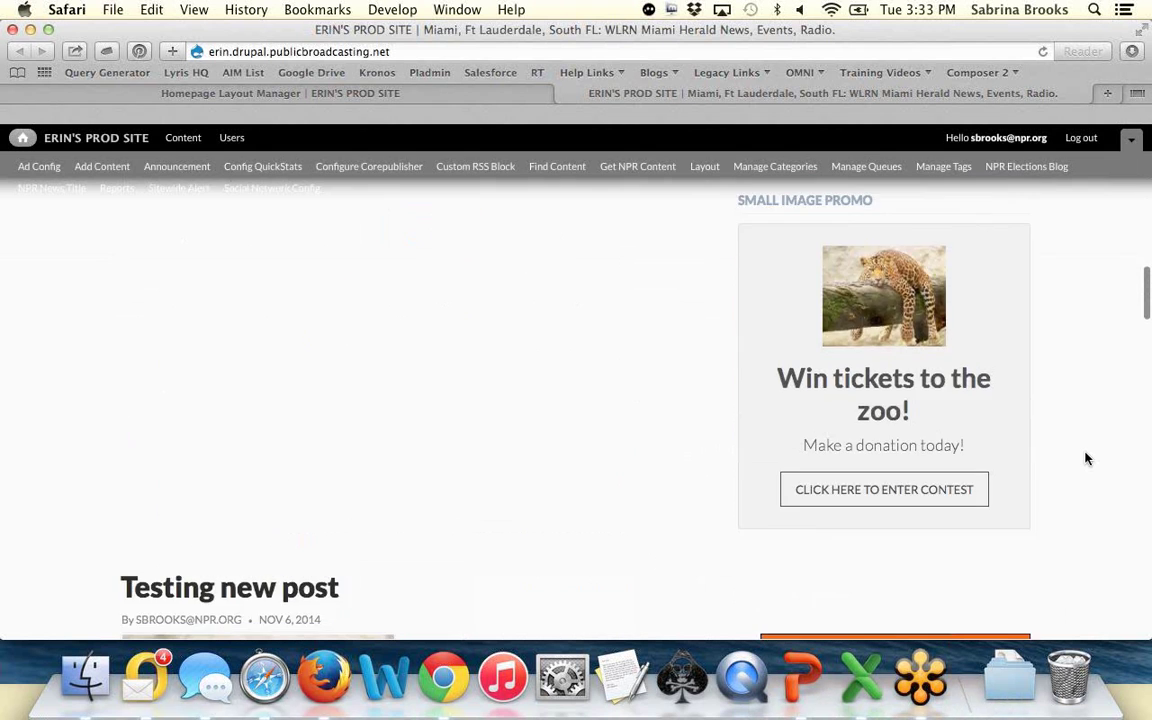
pyautogui.scroll(-5, 1087, 458)
pyautogui.scroll(10, 1087, 458)
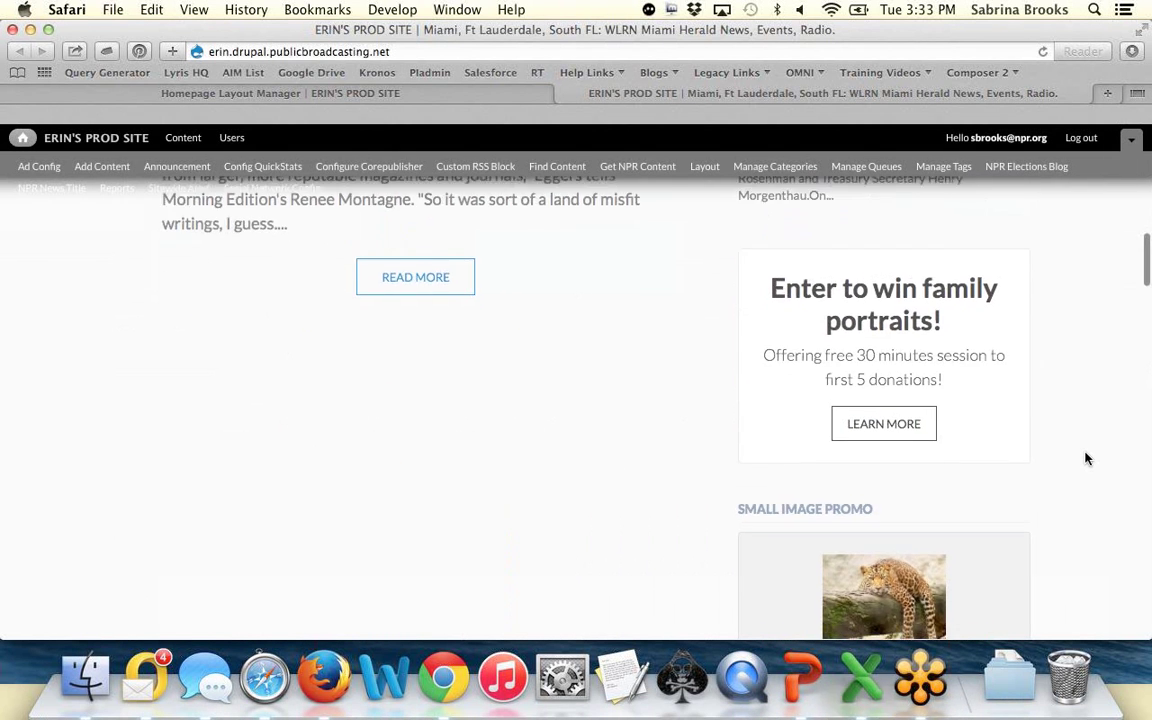
pyautogui.scroll(-3, 1087, 458)
pyautogui.scroll(7, 1087, 458)
pyautogui.scroll(-2, 1087, 458)
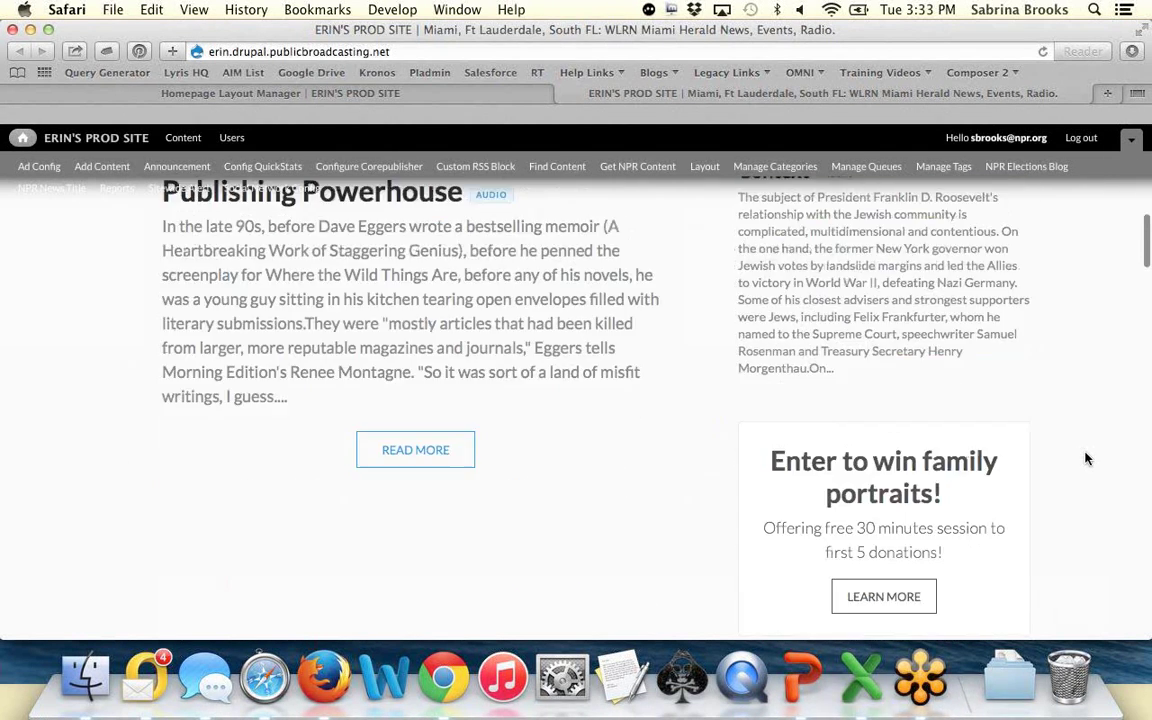
pyautogui.scroll(-5, 1087, 458)
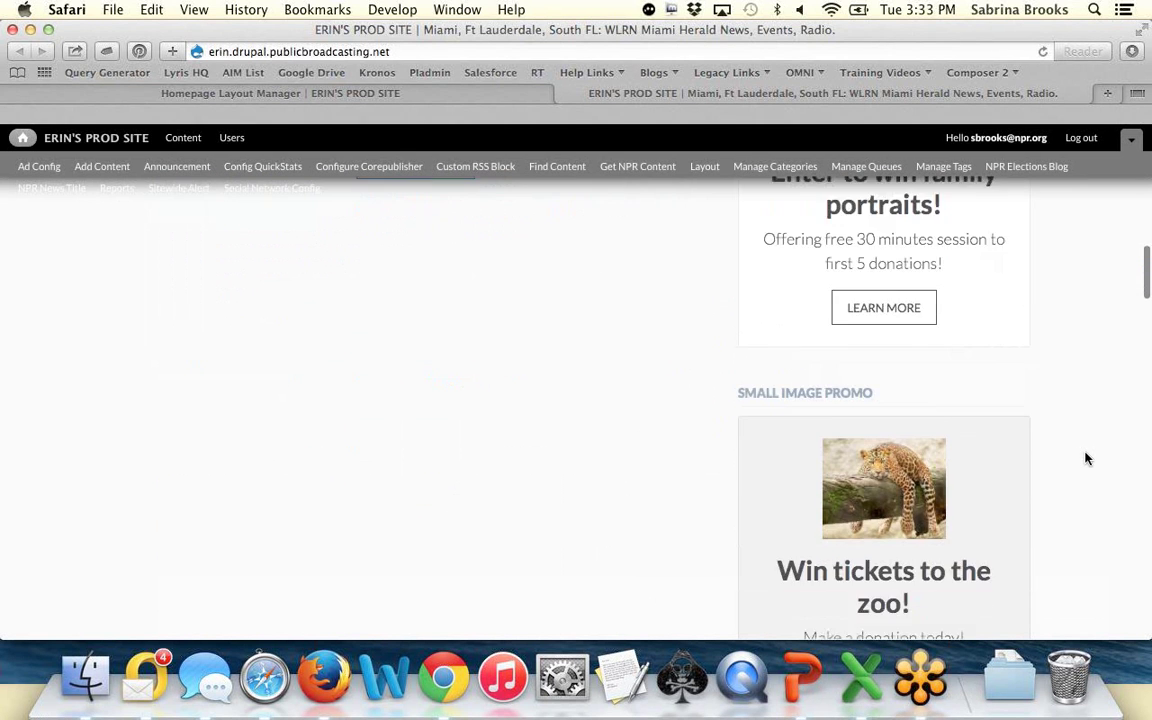
pyautogui.scroll(-2, 1087, 458)
pyautogui.scroll(-3, 1087, 458)
pyautogui.scroll(8, 1087, 458)
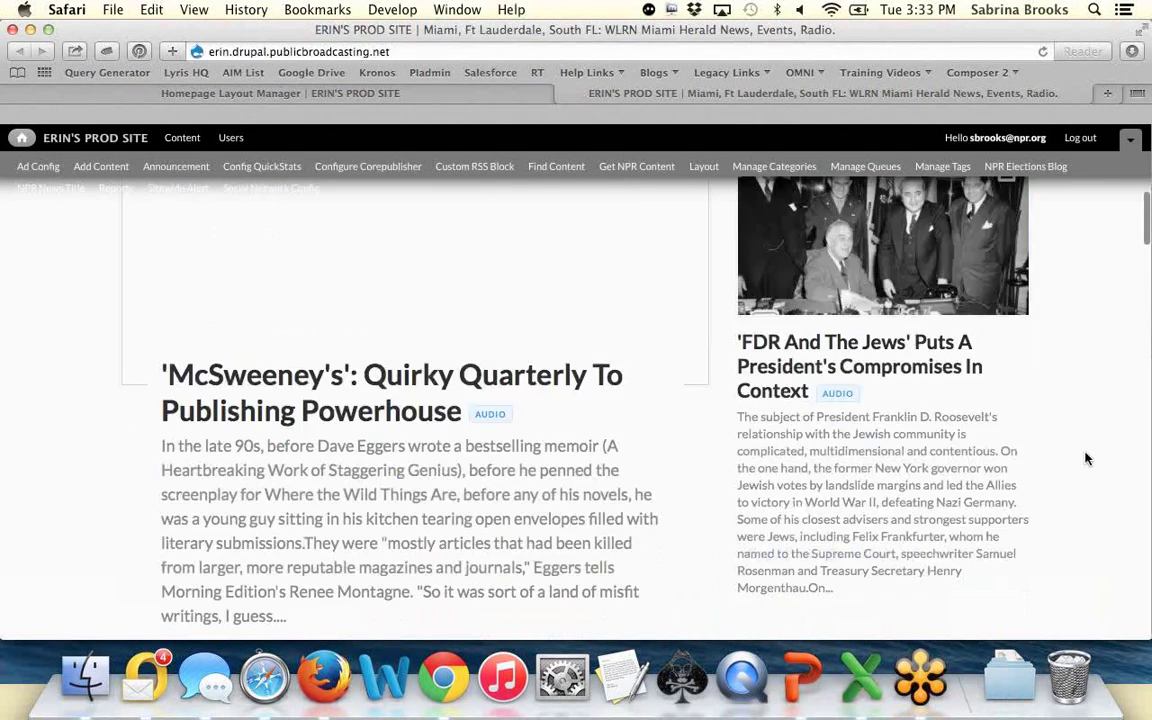
pyautogui.scroll(8, 1087, 458)
pyautogui.scroll(-7, 1087, 458)
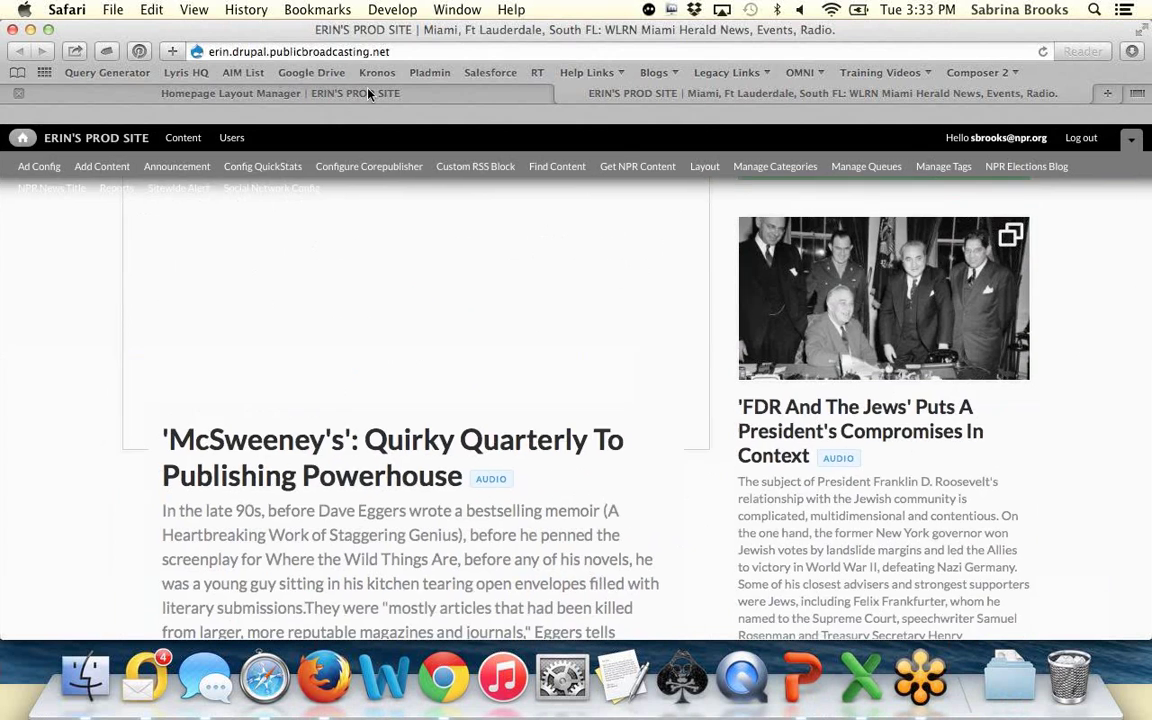
# Step: Move "large promo" from Region B to below "Test One Story Curated Election Night" in Region A, and publish the layout
pyautogui.click(368, 93)
pyautogui.scroll(-4, 537, 483)
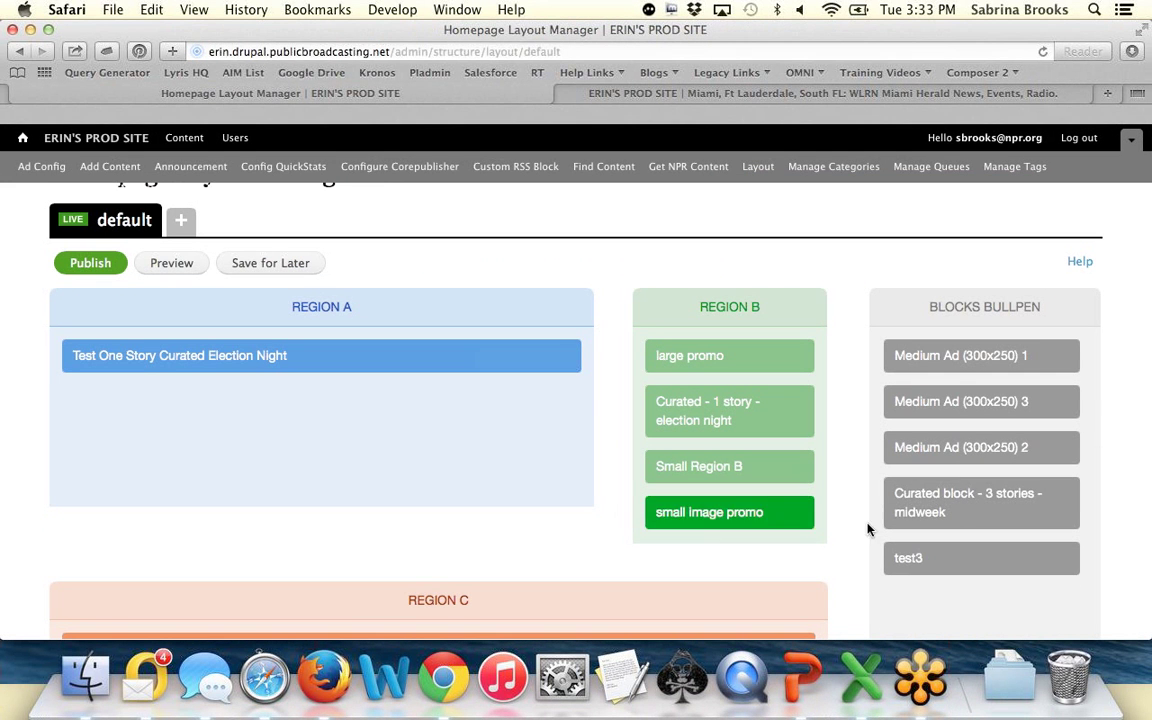
pyautogui.moveTo(690, 357); pyautogui.dragTo(249, 424)
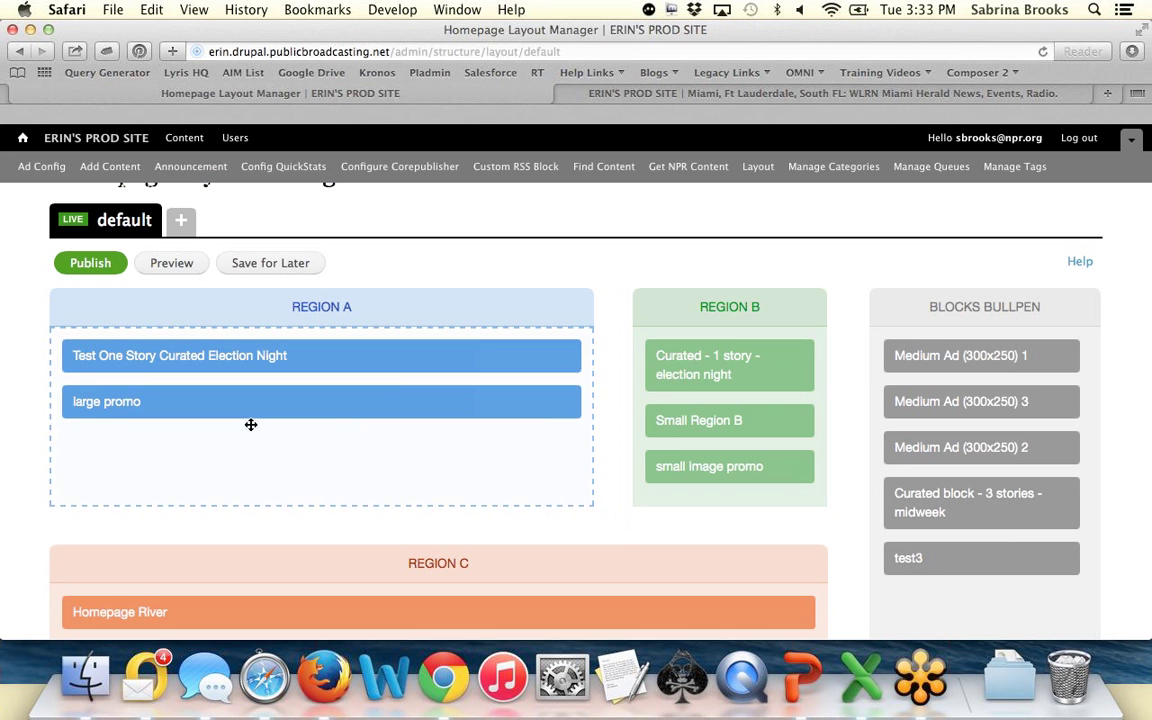
pyautogui.click(92, 262)
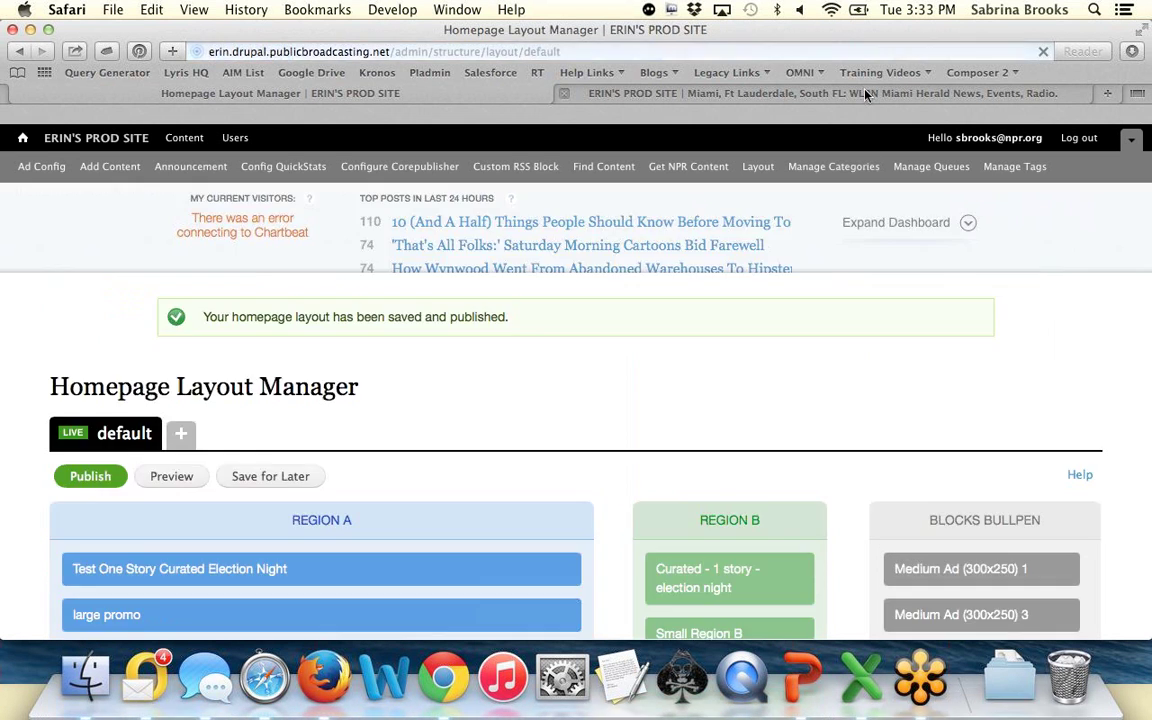
# Step: Reload the homepage and examine the large promo in Region A, the Region B blocks and the start of the river
pyautogui.click(866, 94)
pyautogui.click(1042, 51)
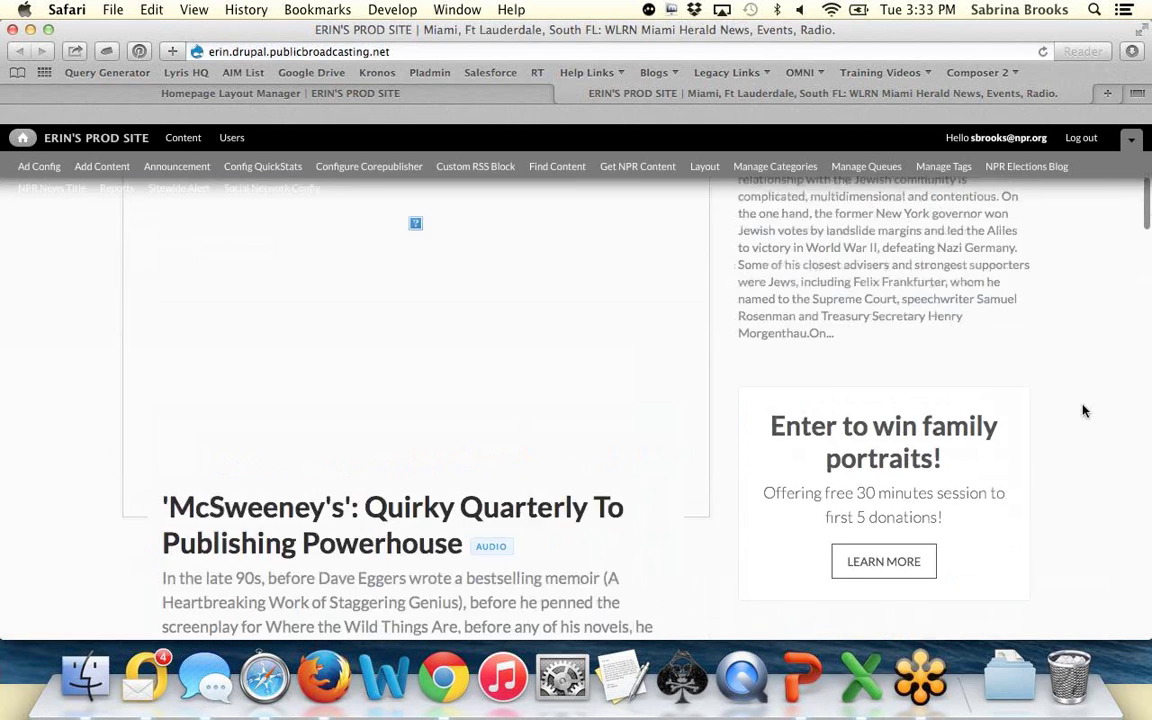
pyautogui.scroll(-10, 1084, 410)
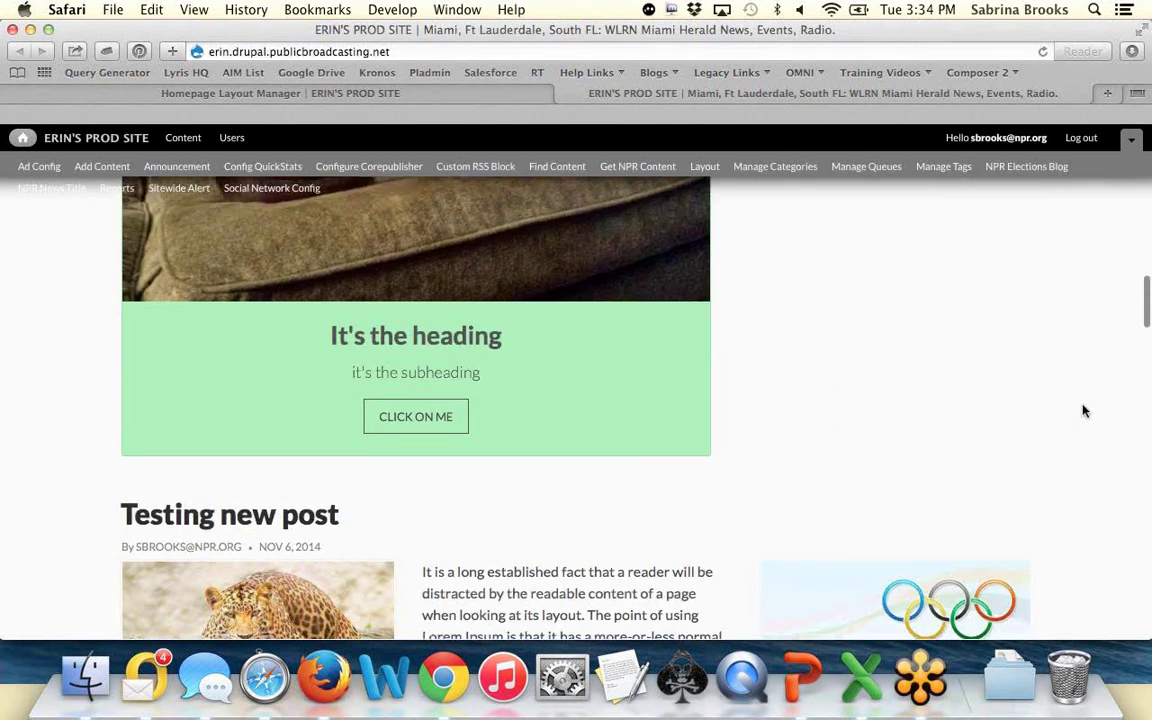
pyautogui.scroll(5, 1083, 406)
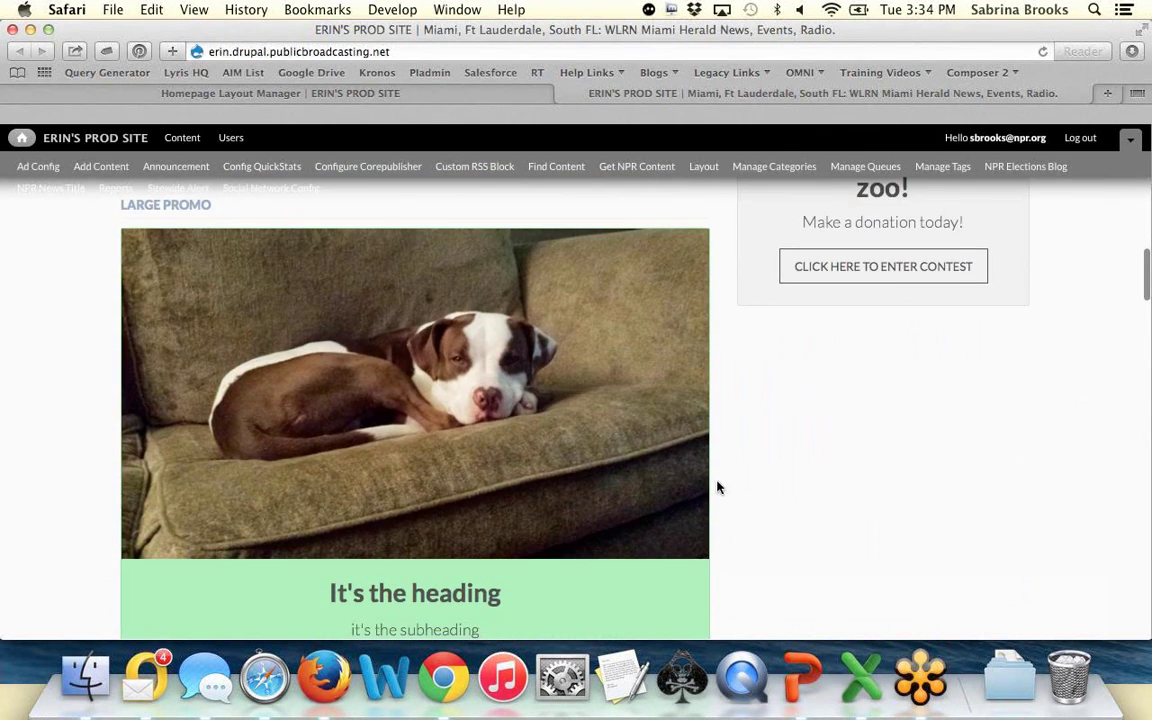
pyautogui.scroll(-3, 900, 440)
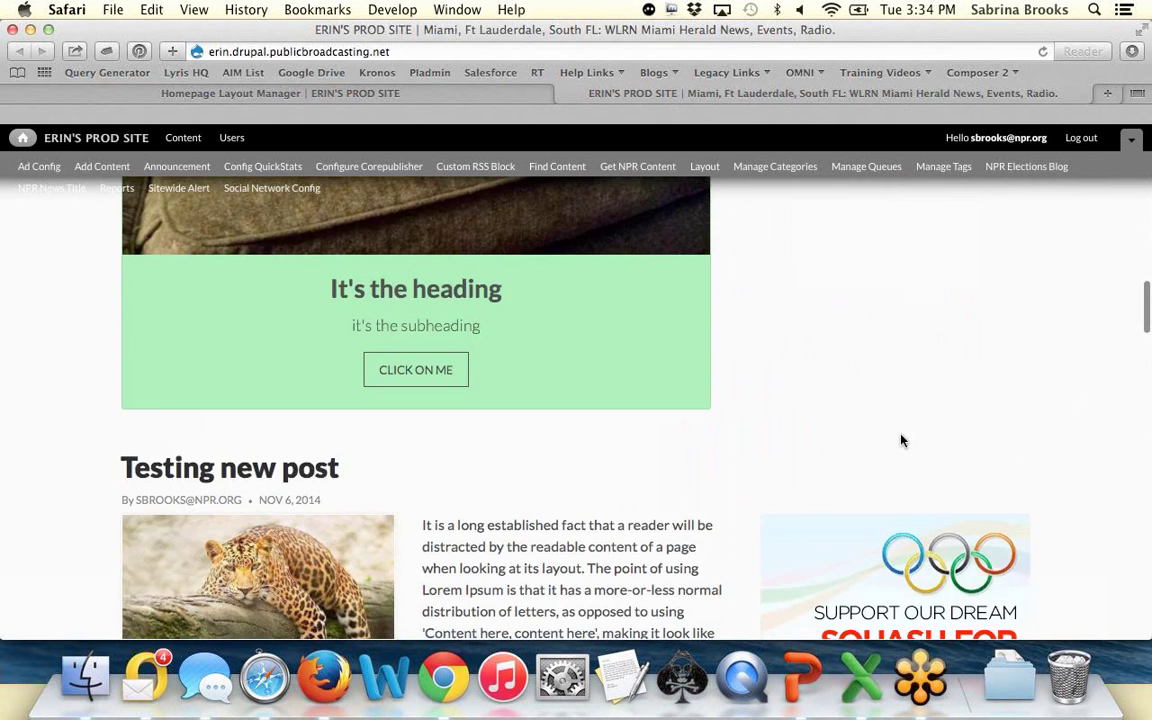
pyautogui.scroll(10, 900, 440)
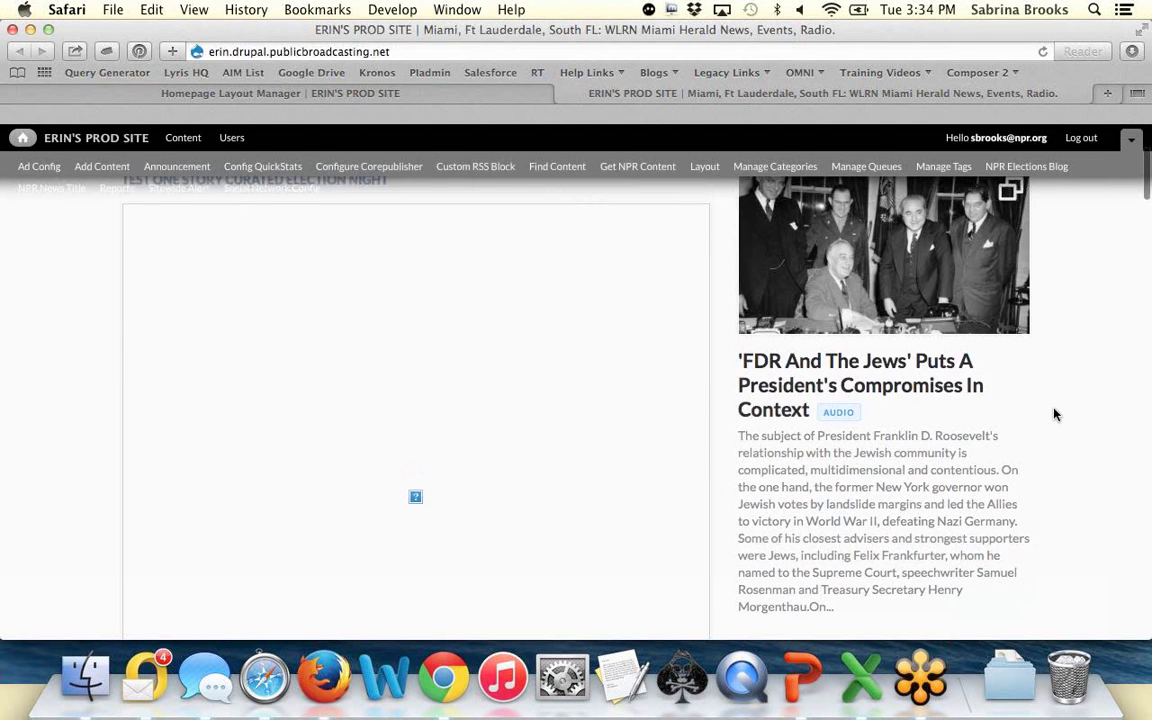
pyautogui.scroll(4, 1054, 411)
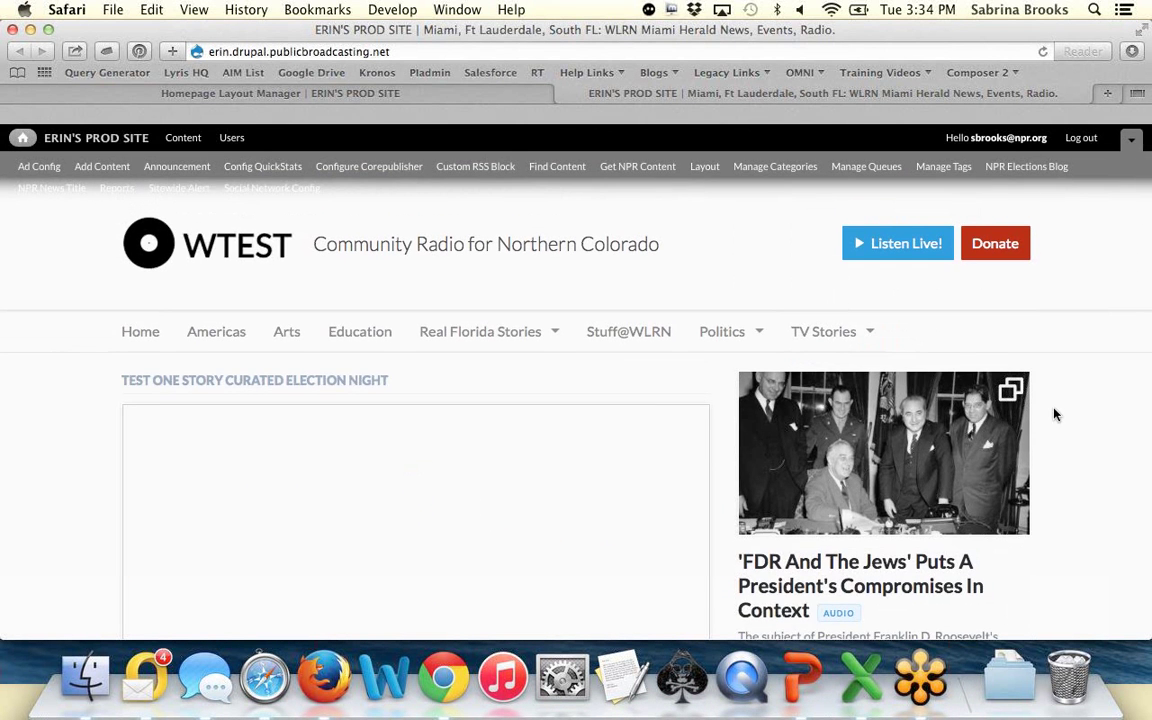
# Step: Place Medium Ad (300x250) 1, 3 and 2 in Region B, directly above the curated story, "Small Region B" and "small image promo" respectively
pyautogui.click(472, 93)
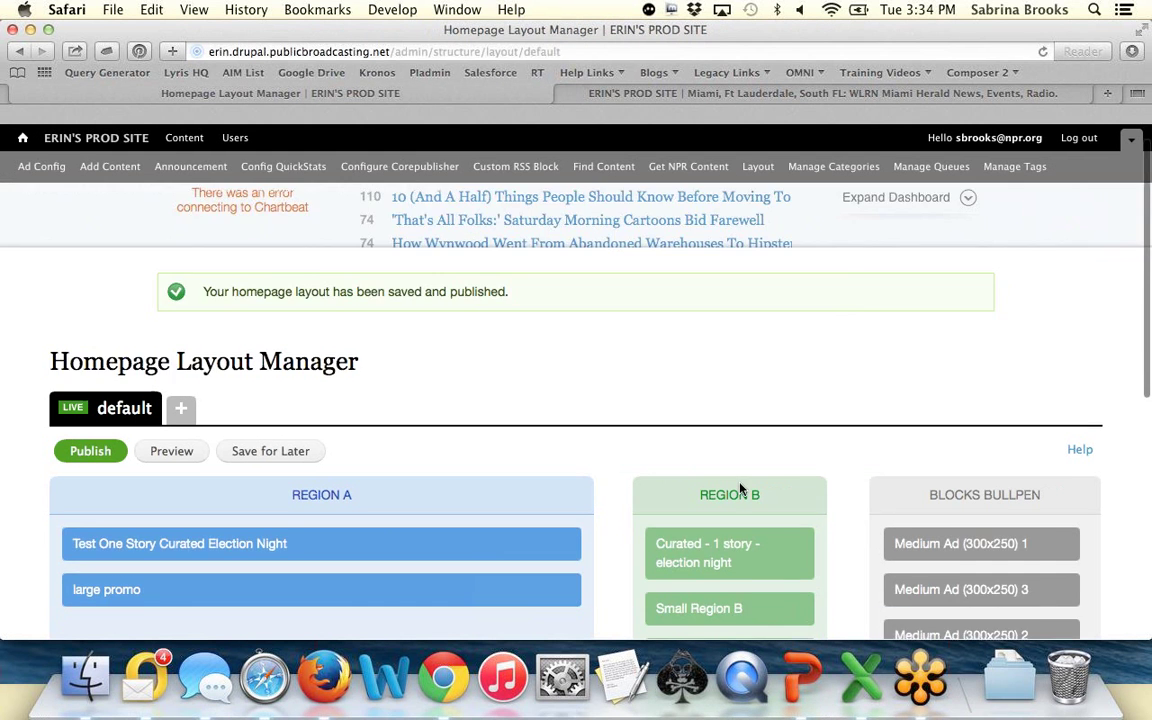
pyautogui.scroll(-4, 740, 487)
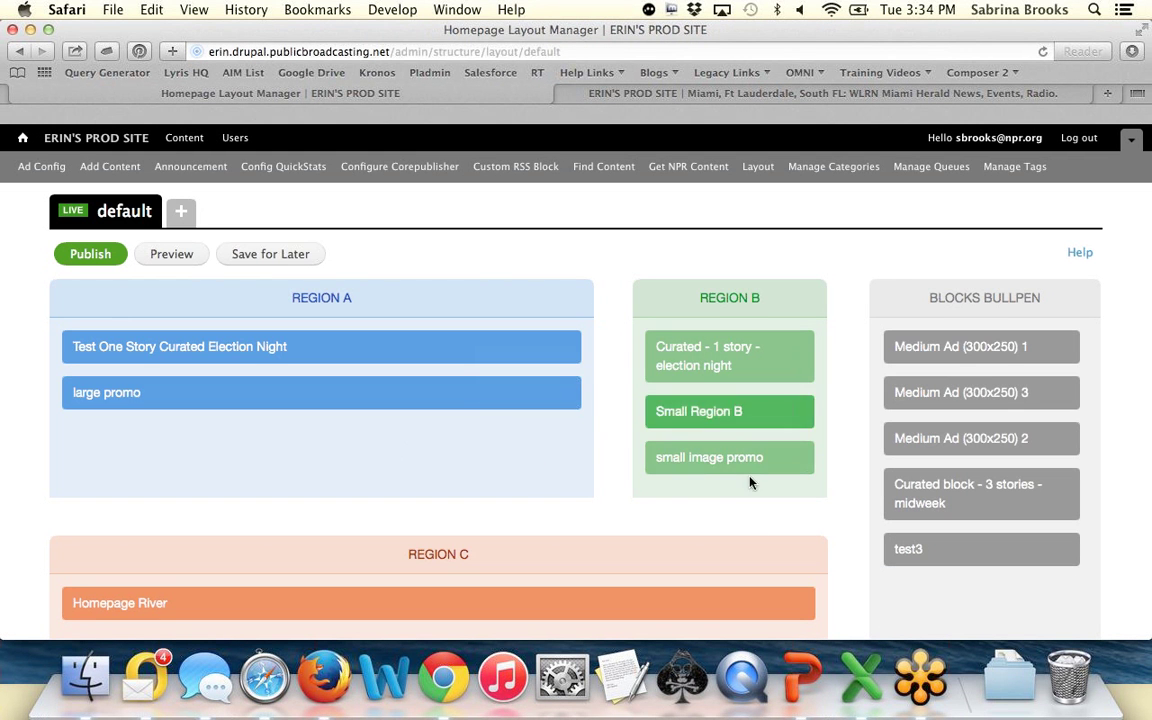
pyautogui.scroll(-3, 848, 522)
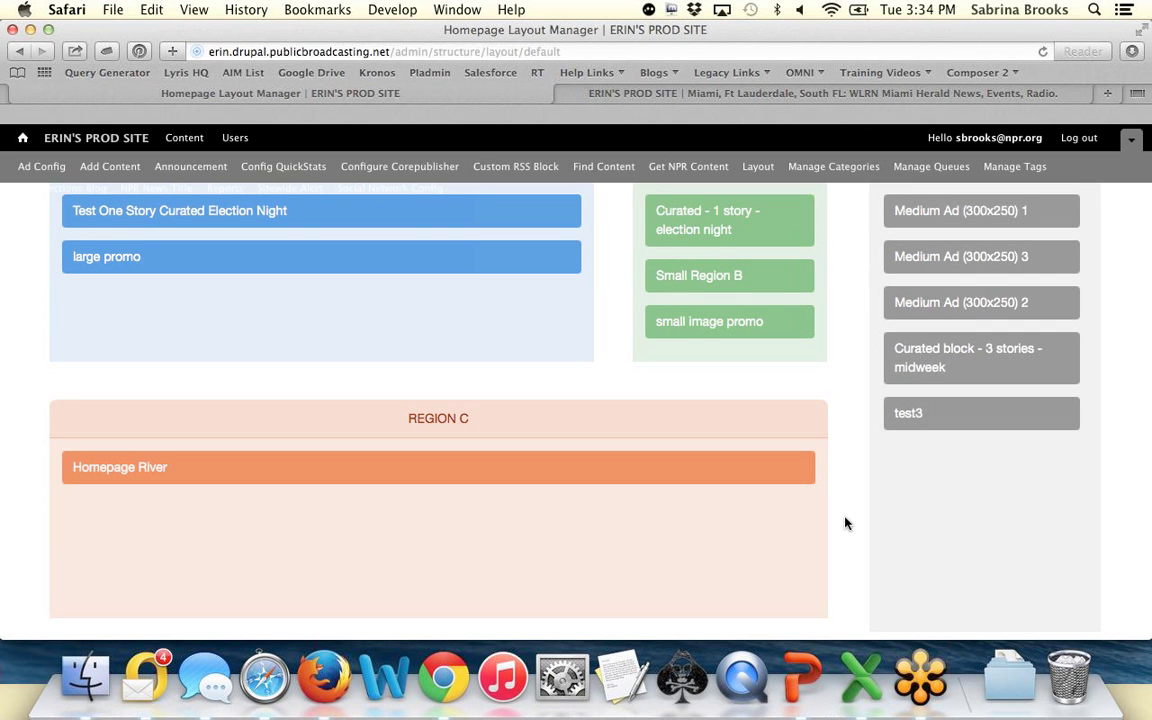
pyautogui.scroll(3, 845, 523)
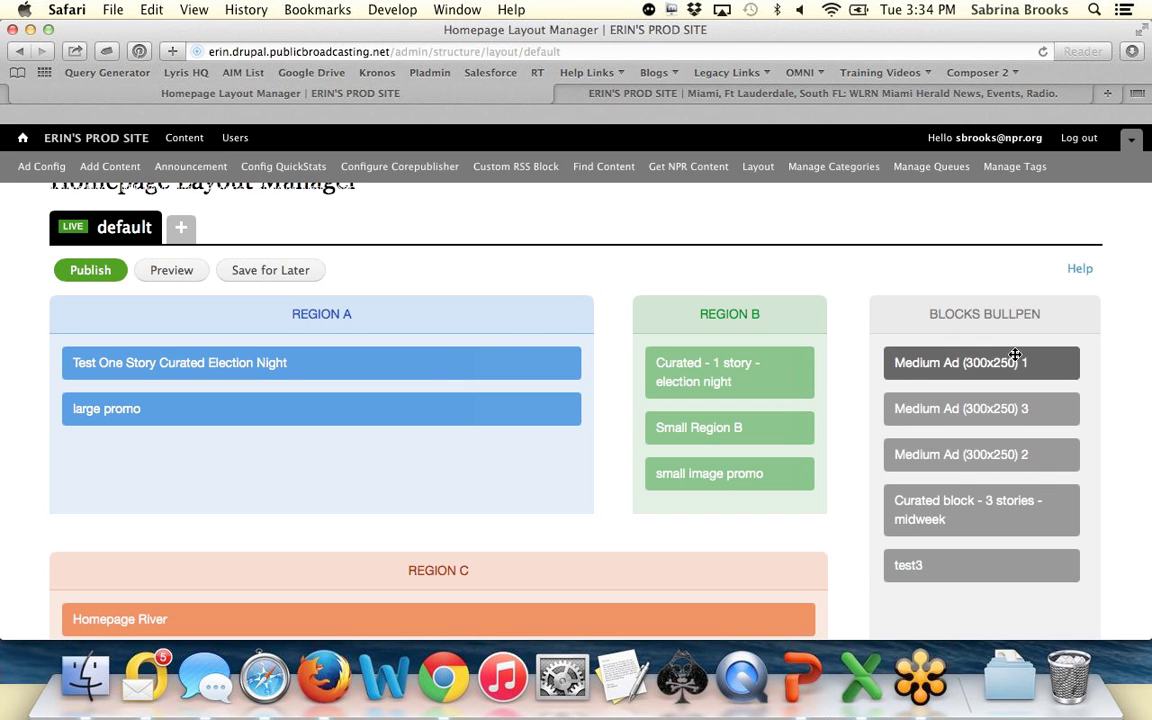
pyautogui.moveTo(1002, 364); pyautogui.dragTo(738, 363)
pyautogui.moveTo(972, 363); pyautogui.dragTo(712, 577)
pyautogui.scroll(-1, 1000, 450)
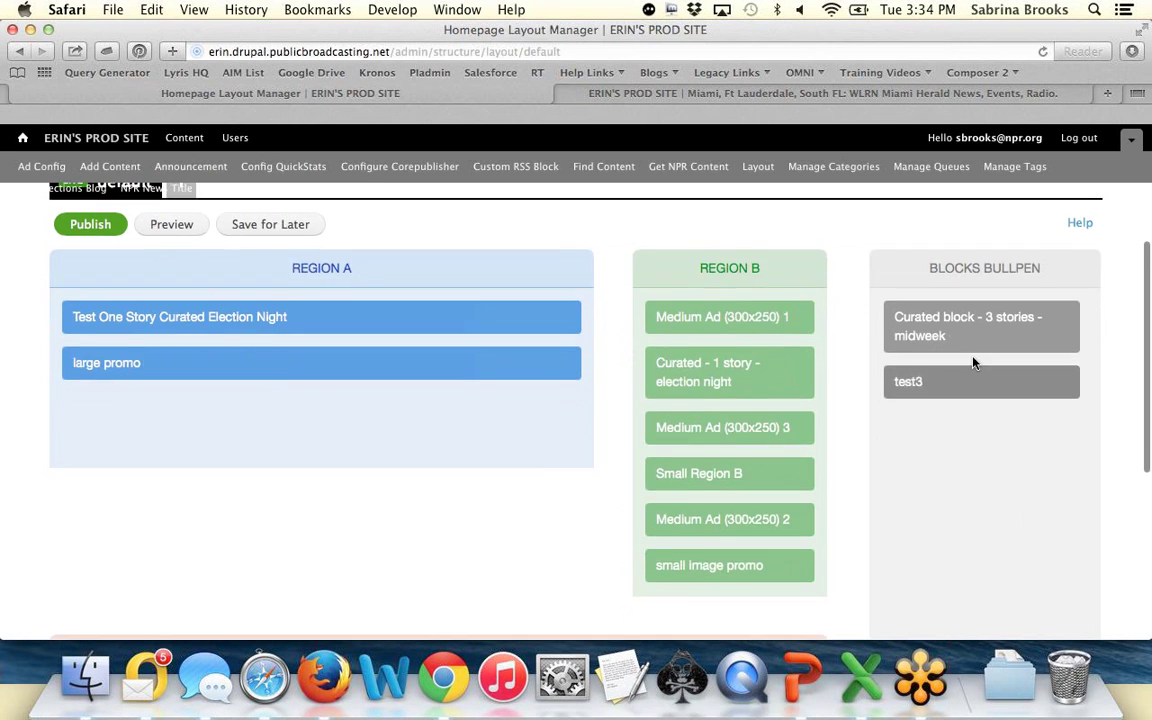
# Step: Add "Curated block - 3 stories - midweek" to the end of Region A and move "Homepage River" from Region C to the Blocks Bullpen
pyautogui.moveTo(972, 362); pyautogui.dragTo(345, 409)
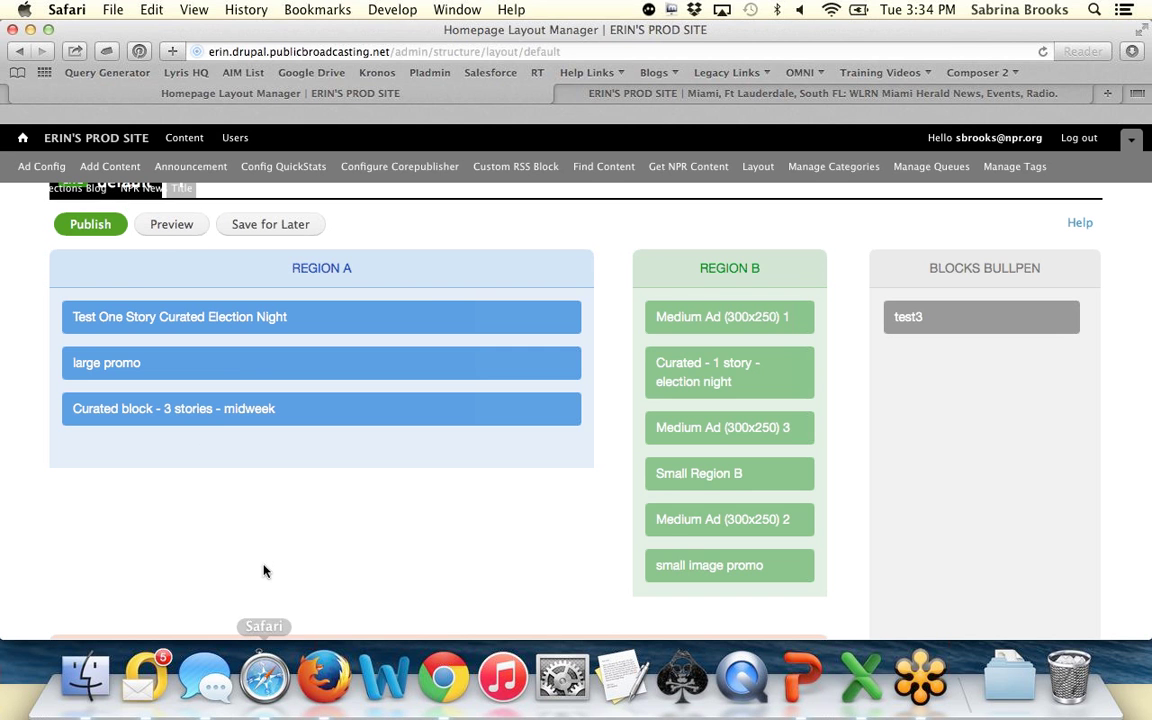
pyautogui.scroll(-5, 262, 560)
pyautogui.moveTo(264, 430); pyautogui.dragTo(967, 324)
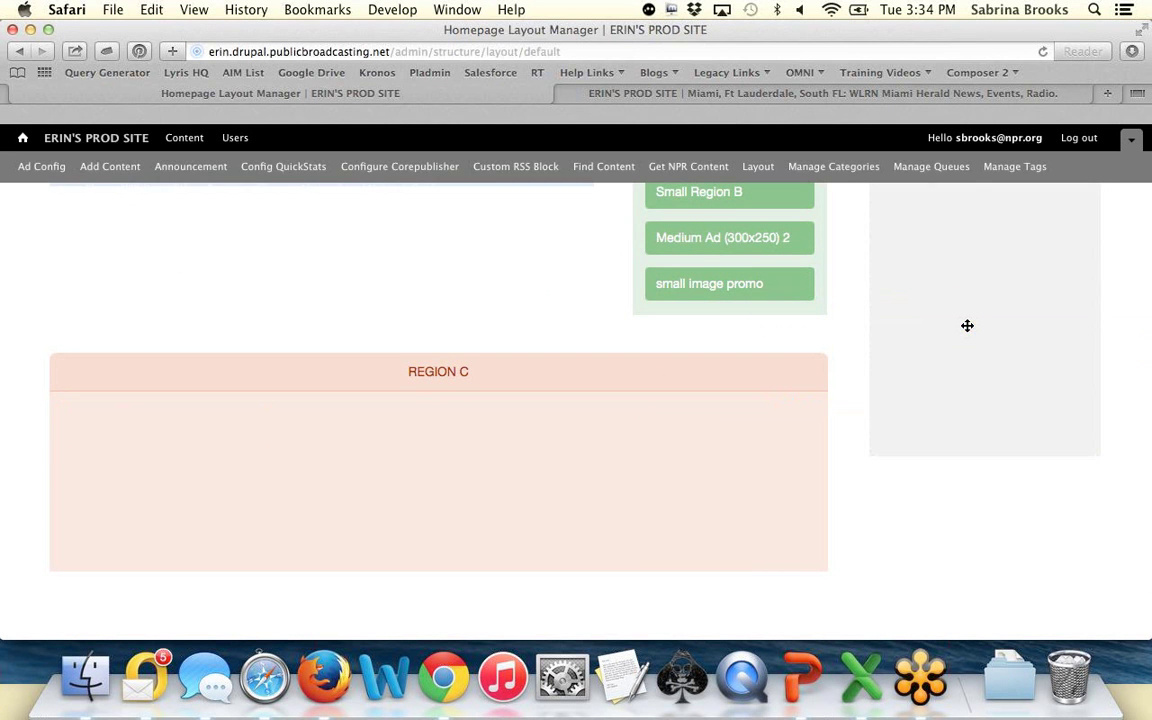
# Step: Preview the homepage layout with ads between the Region B blocks and an empty Region C
pyautogui.scroll(5, 437, 327)
pyautogui.scroll(-3, 437, 395)
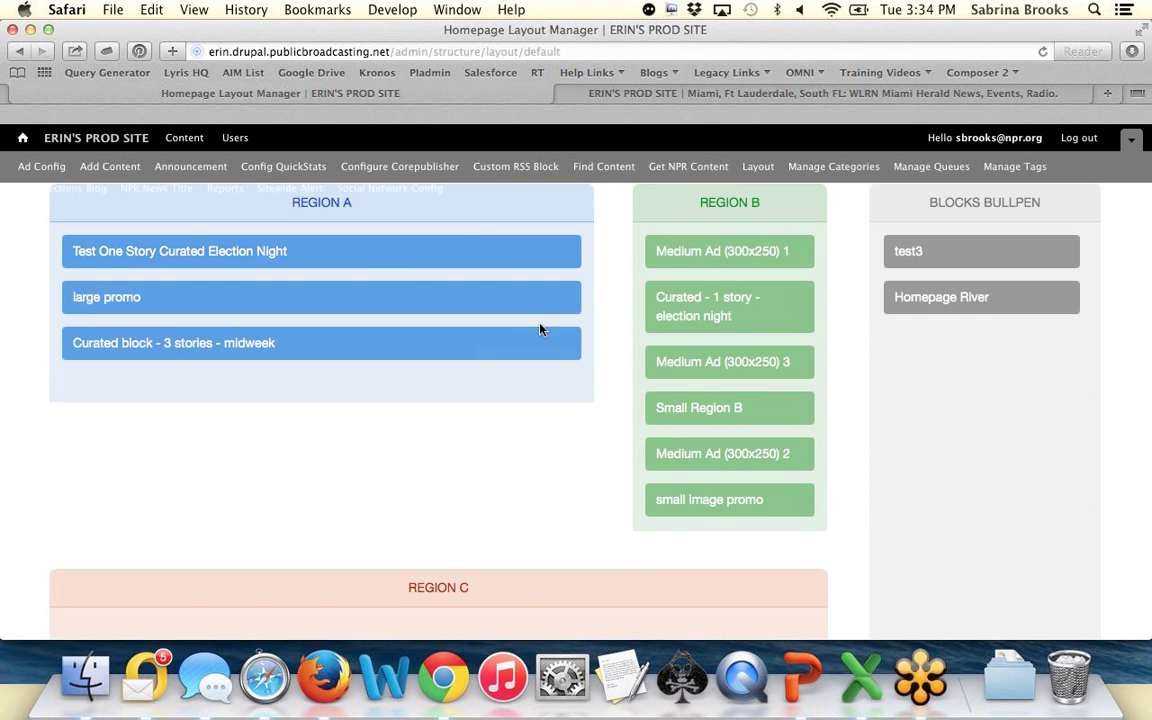
pyautogui.scroll(2, 363, 468)
pyautogui.scroll(1, 330, 420)
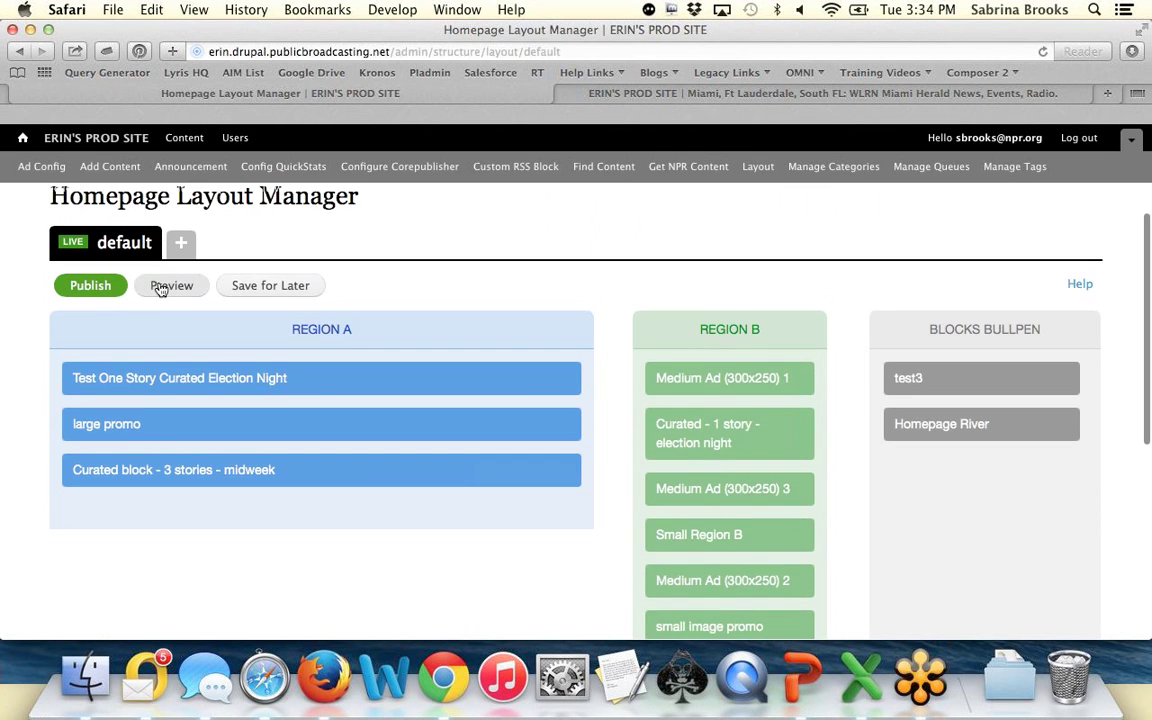
pyautogui.click(162, 287)
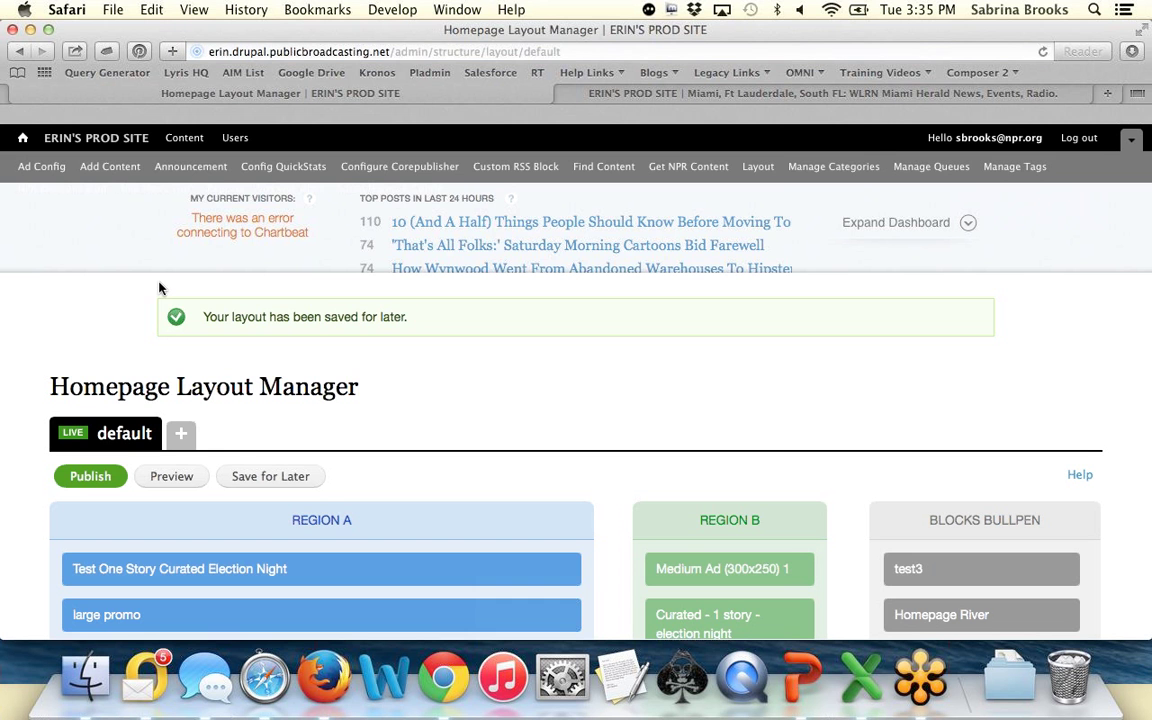
pyautogui.press('super+n')
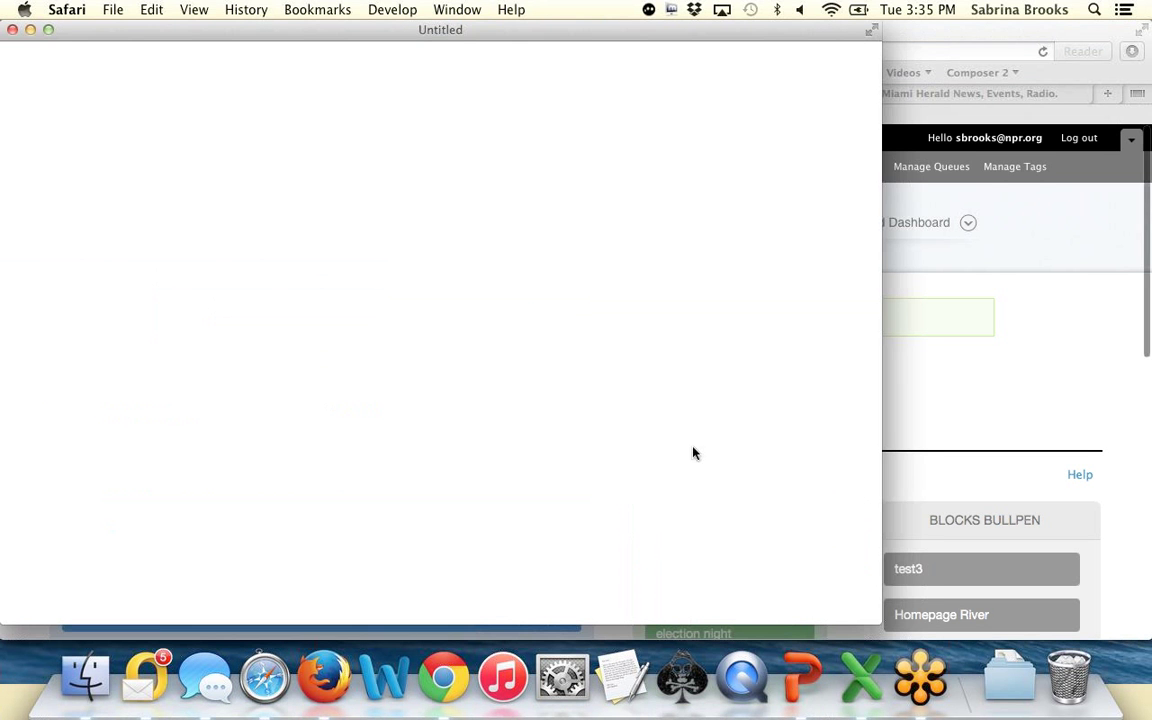
# Step: Enlarge the homepage preview window, review the previewed layout through to the footer, and close the preview
pyautogui.moveTo(879, 622); pyautogui.dragTo(1090, 640)
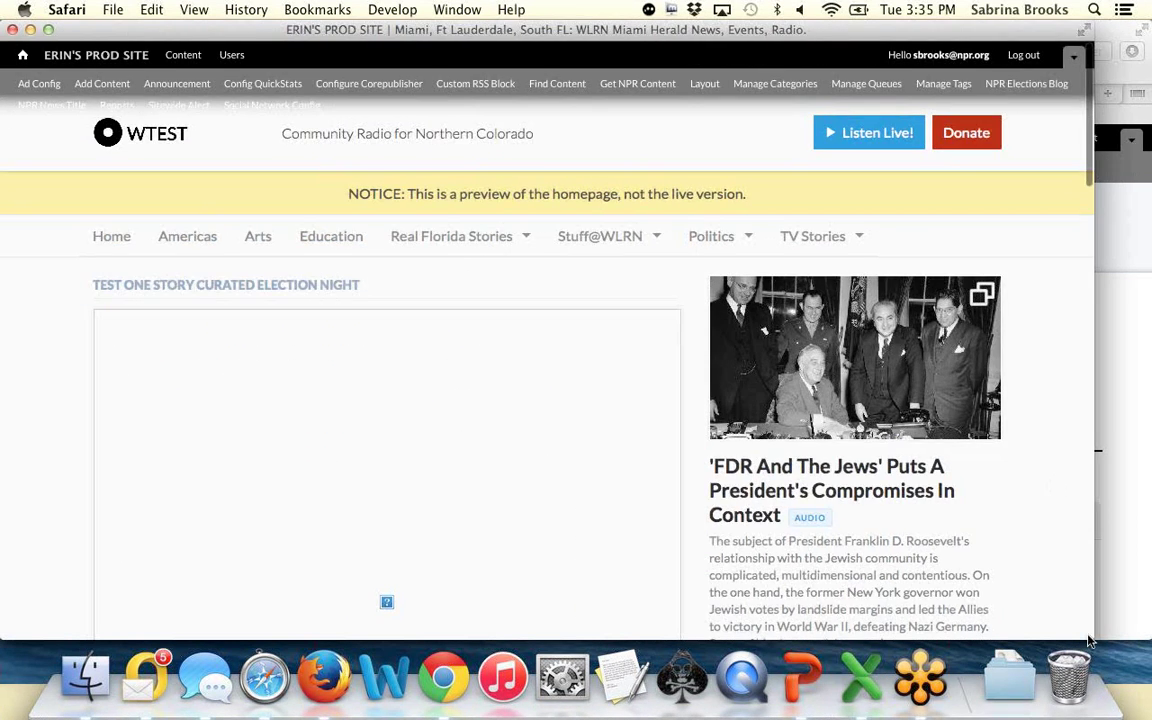
pyautogui.scroll(-15, 1054, 480)
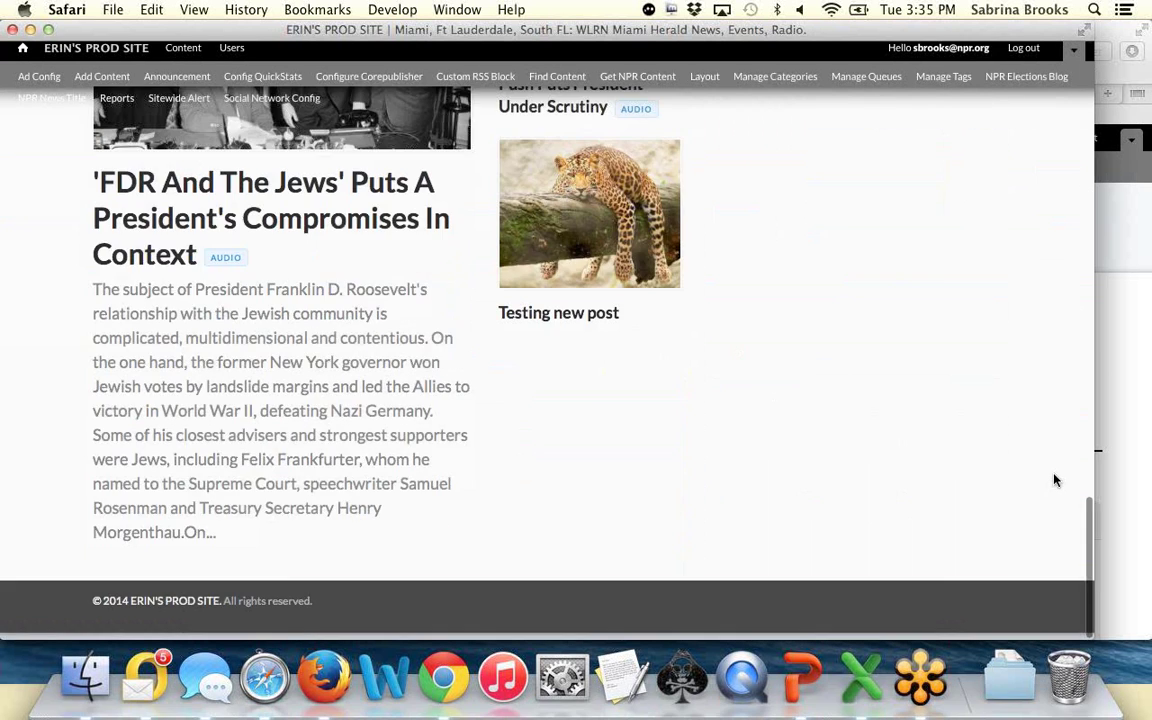
pyautogui.scroll(5, 1054, 480)
pyautogui.scroll(-5, 1054, 480)
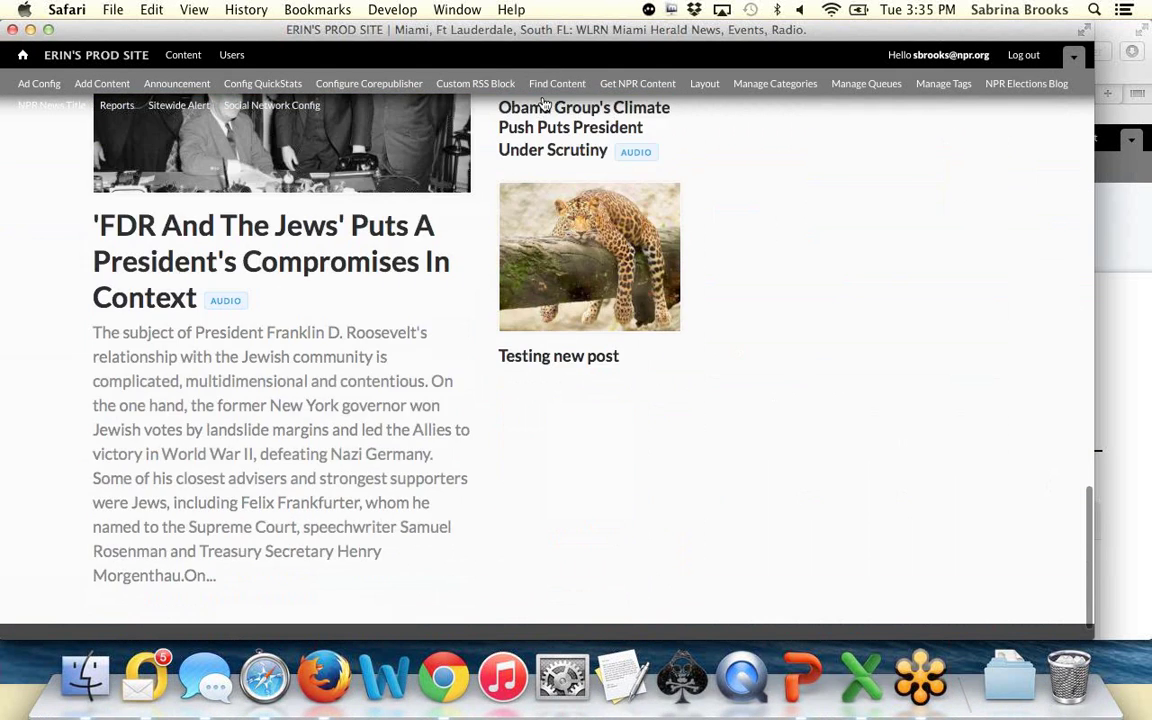
pyautogui.scroll(3, 527, 400)
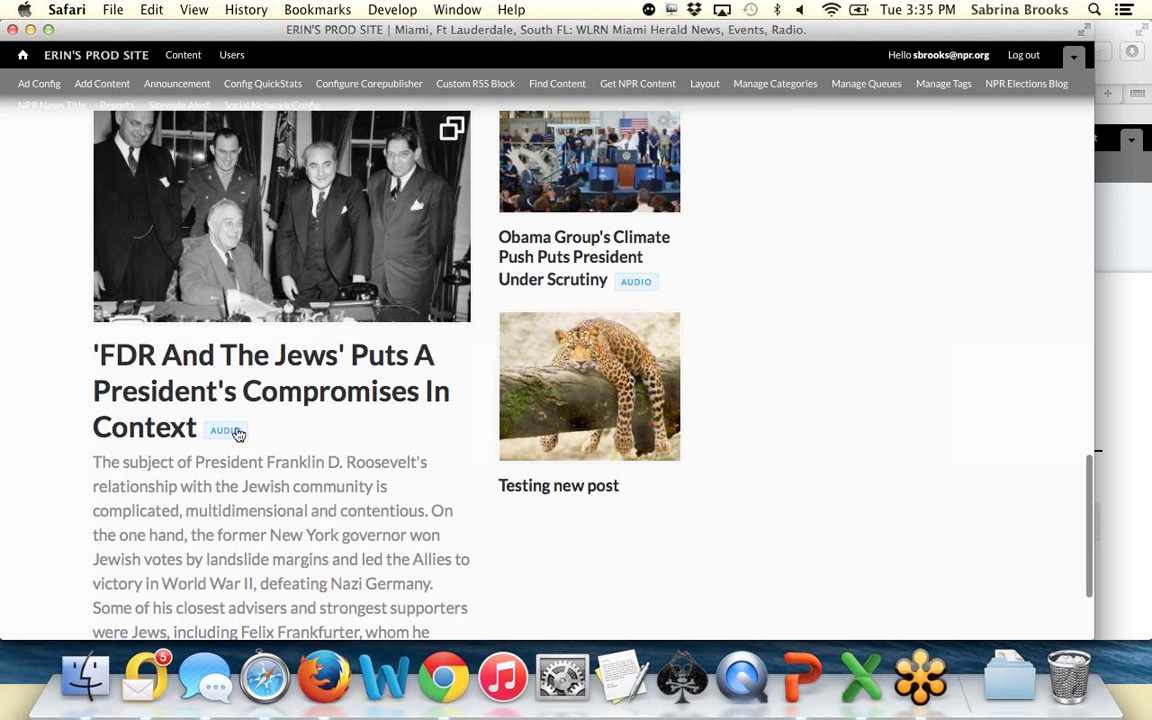
pyautogui.scroll(-1, 833, 346)
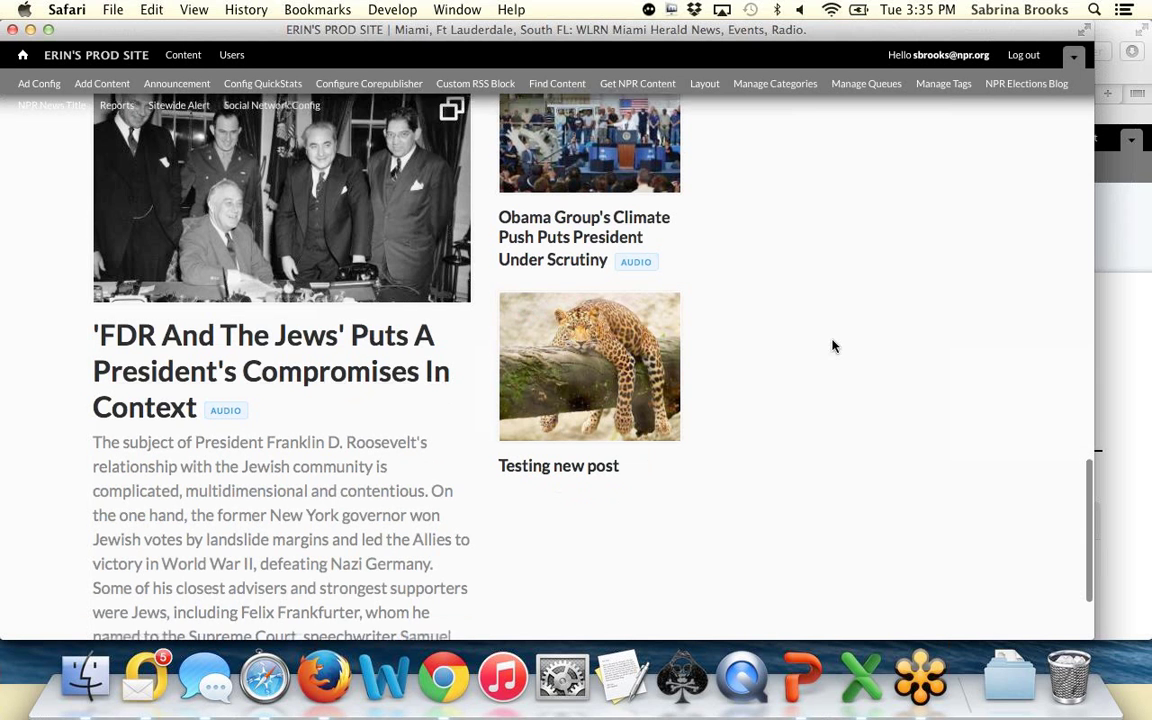
pyautogui.scroll(-5, 833, 346)
pyautogui.scroll(15, 833, 346)
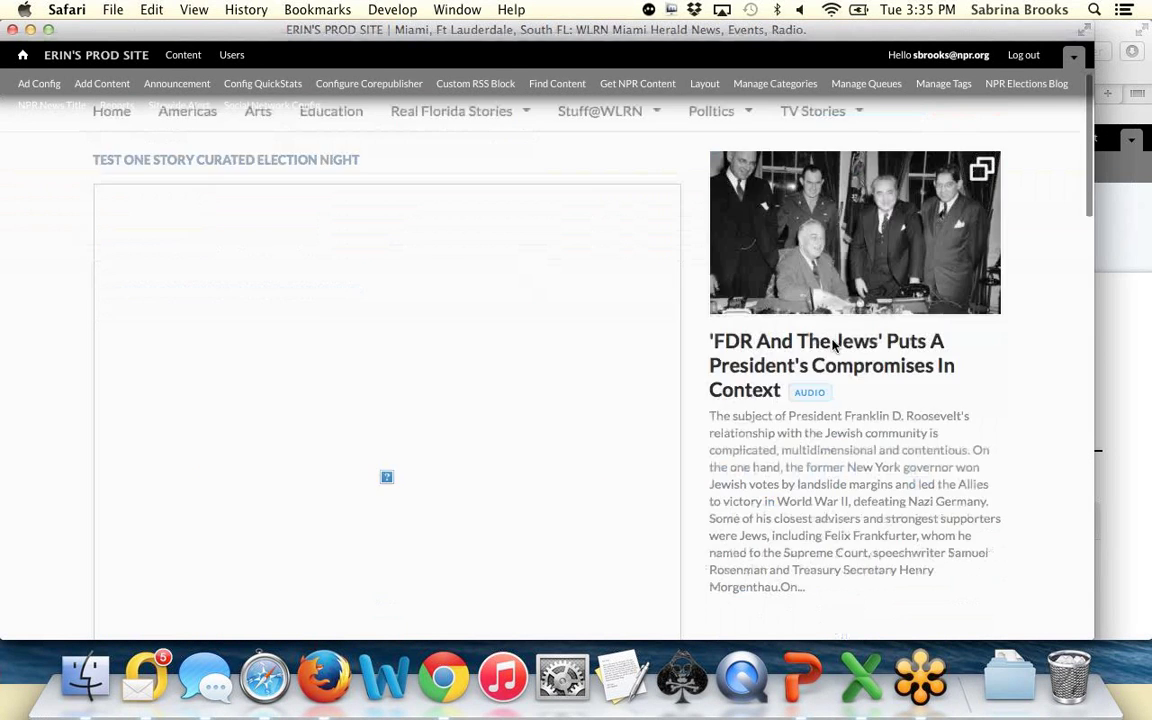
pyautogui.click(12, 29)
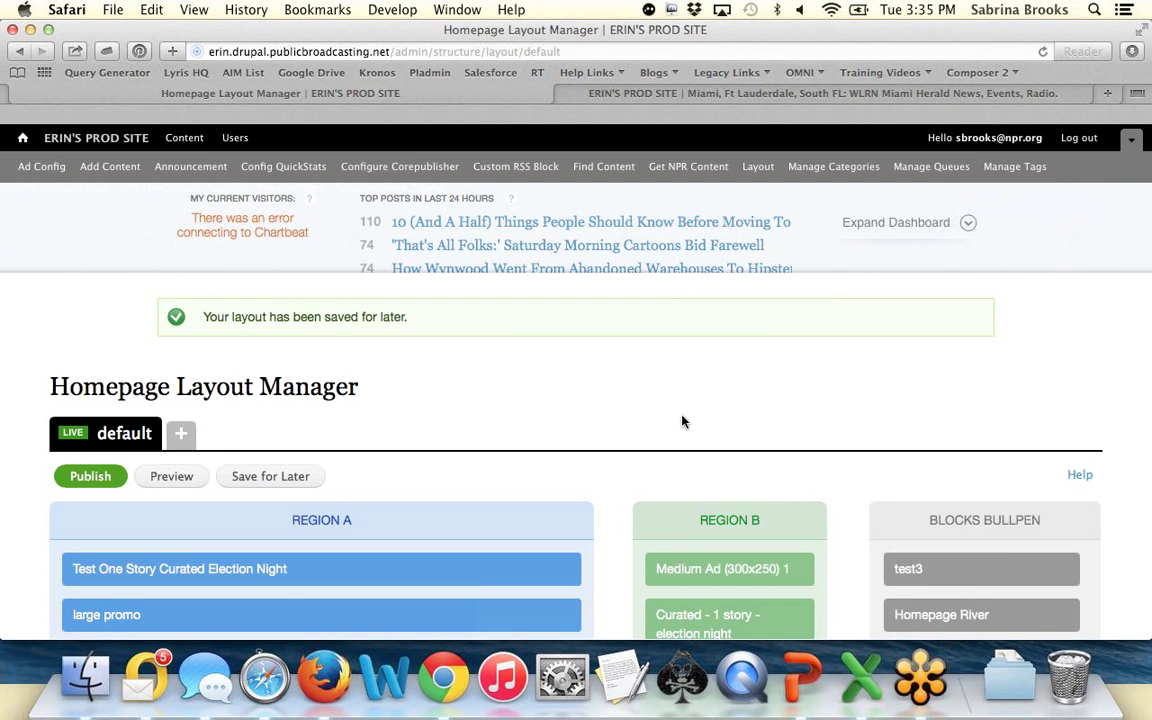
# Step: Place Homepage River first in the Blocks Bullpen and move Medium Ad (300x250) 1, Curated - 1 story - election night and Medium Ad (300x250) 3 there from Region B
pyautogui.scroll(-2, 682, 421)
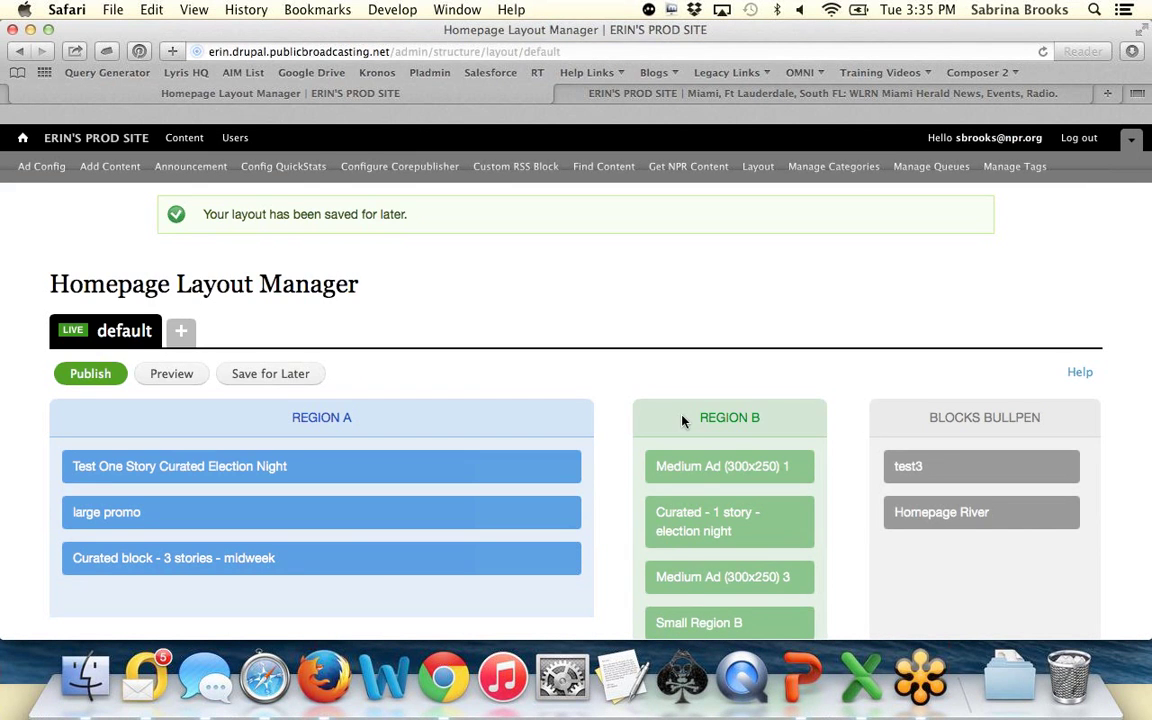
pyautogui.scroll(-4, 663, 517)
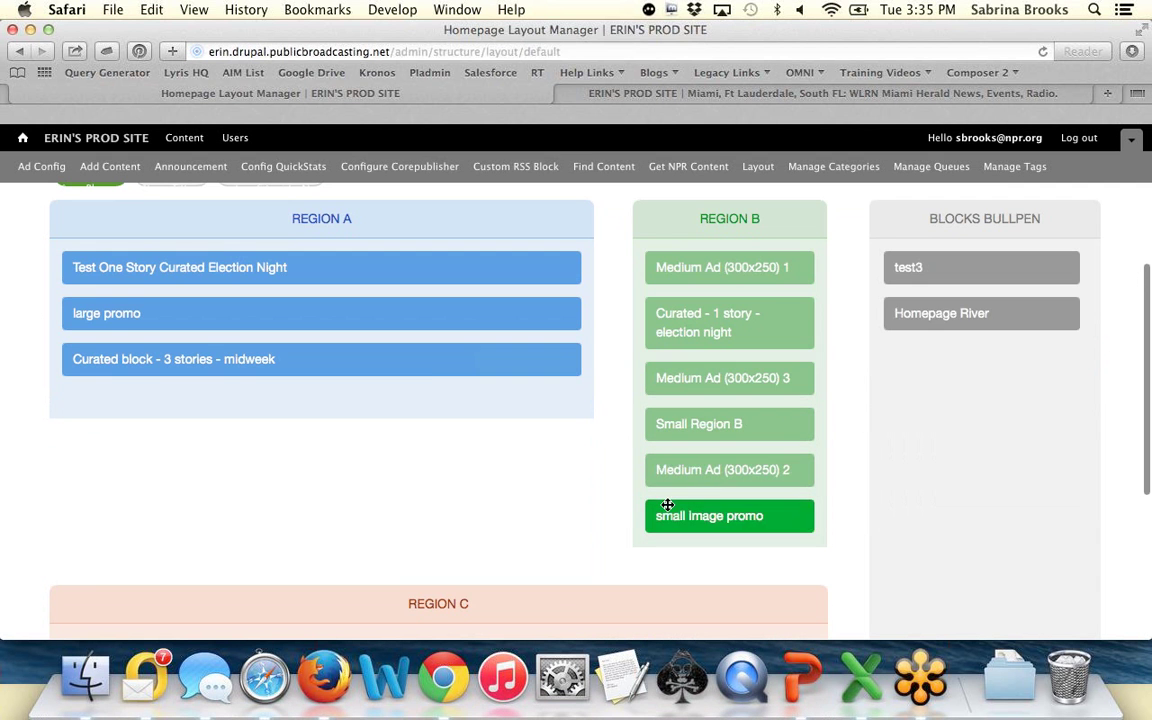
pyautogui.moveTo(934, 314); pyautogui.dragTo(957, 406)
pyautogui.moveTo(764, 267); pyautogui.dragTo(960, 359)
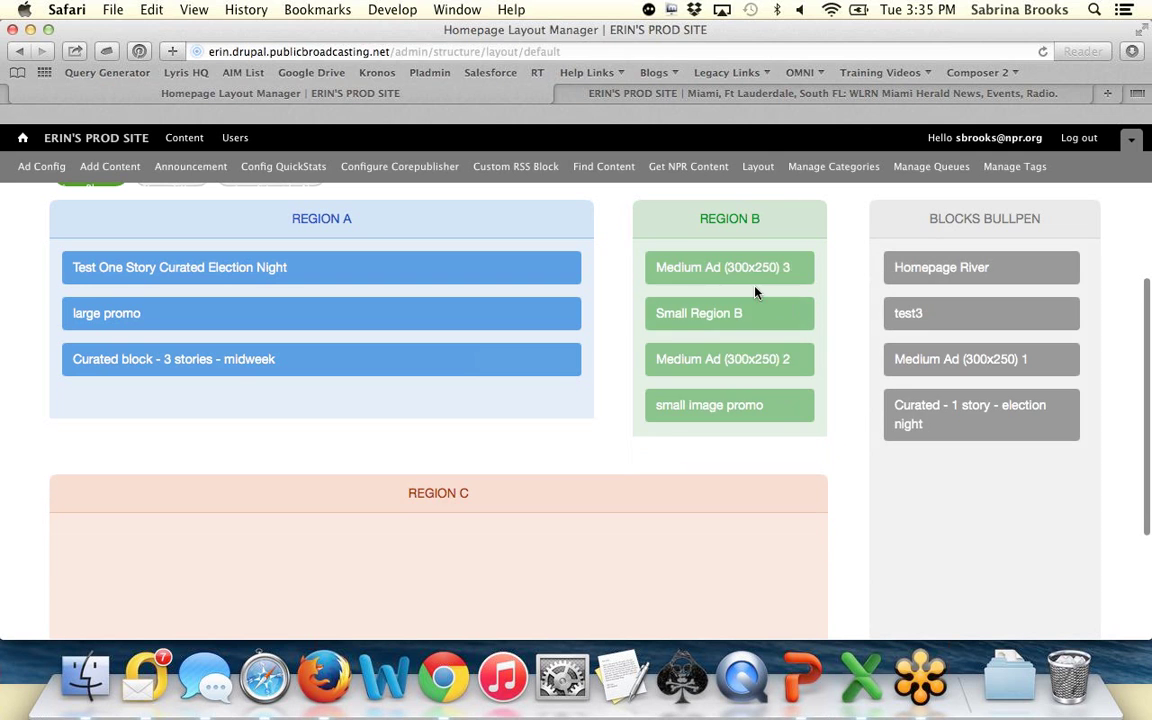
pyautogui.moveTo(725, 273); pyautogui.dragTo(960, 470)
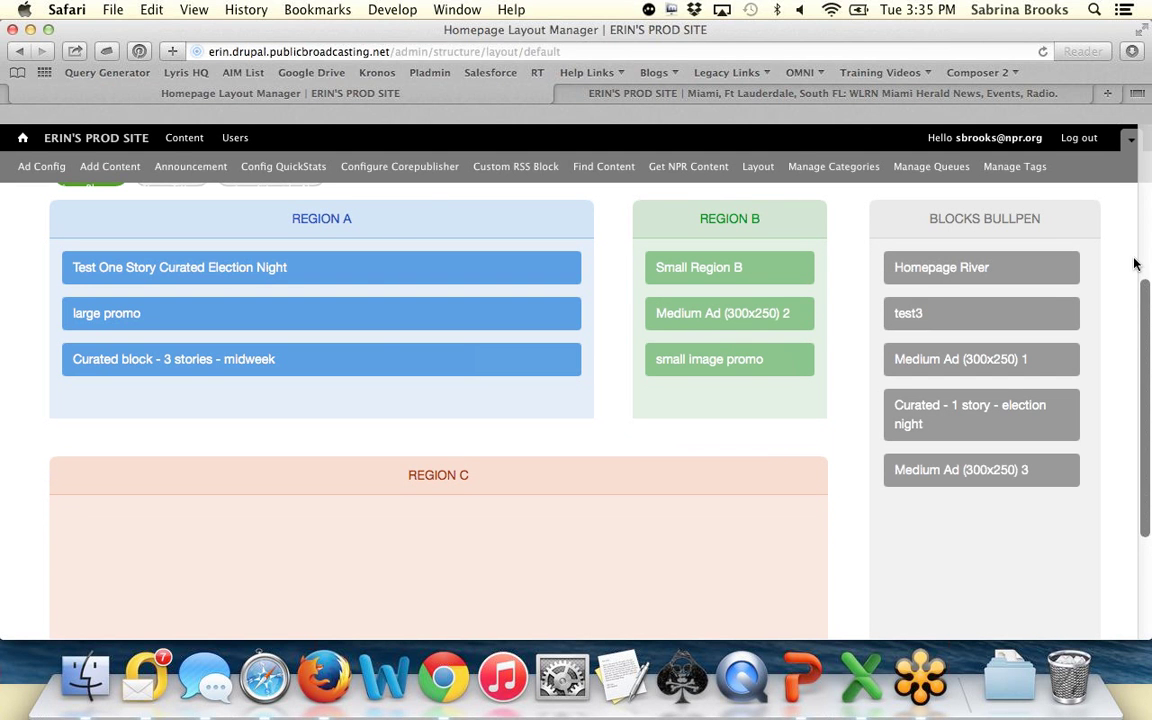
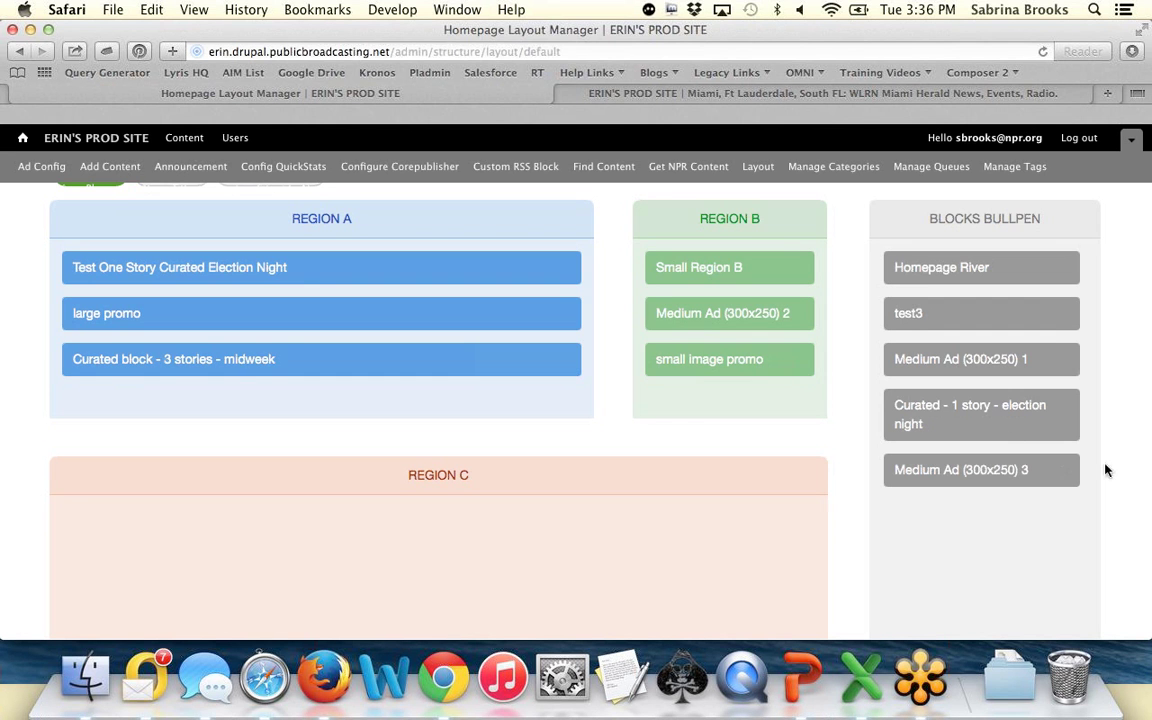
# Step: Load upr.org in a new browser tab and return to the Homepage Layout Manager's regions
pyautogui.scroll(3, 1106, 468)
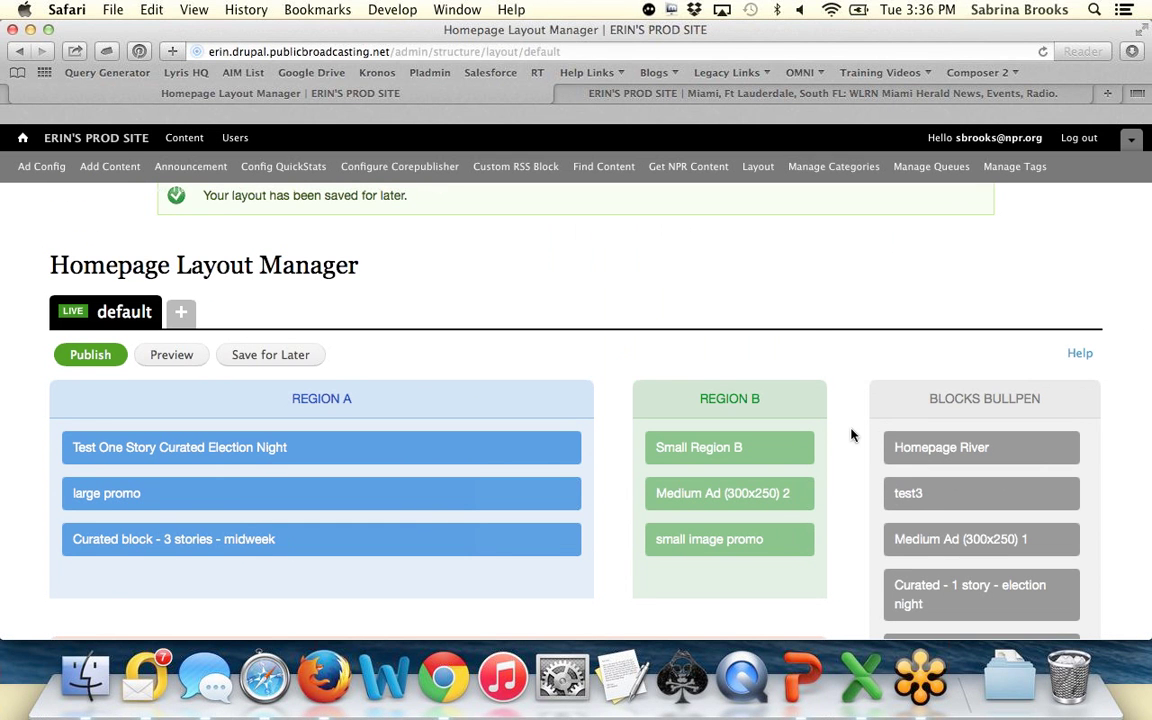
pyautogui.scroll(2, 851, 430)
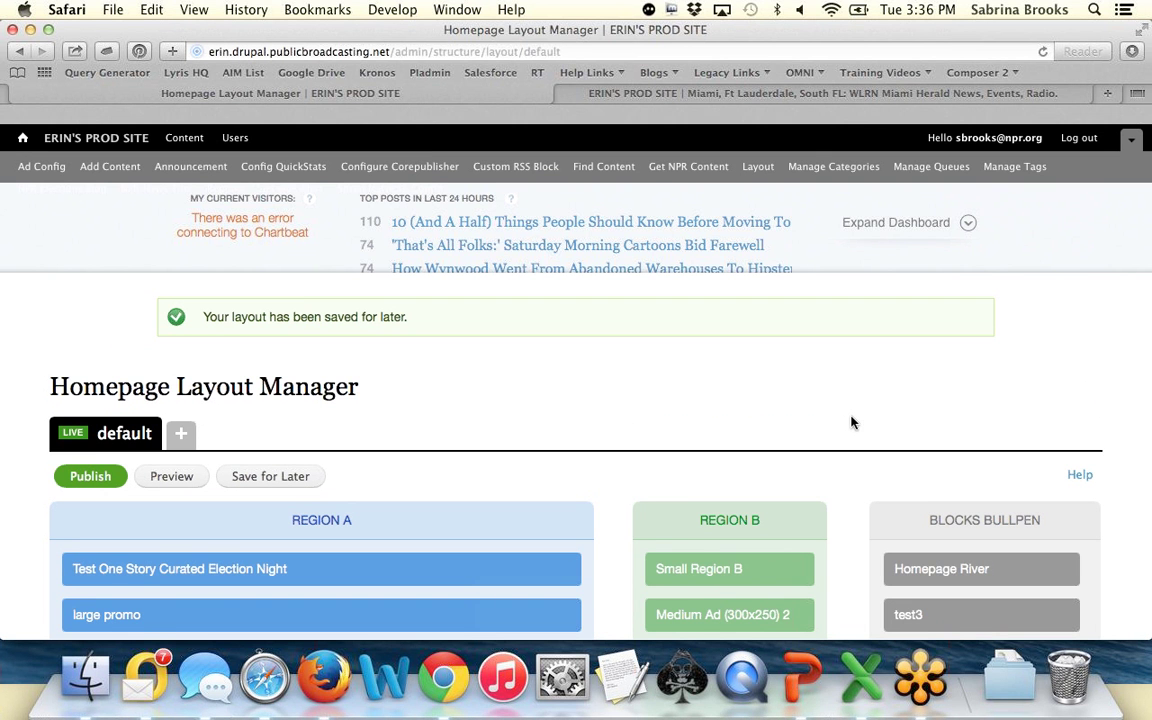
pyautogui.click(1108, 93)
pyautogui.write('upr.org')
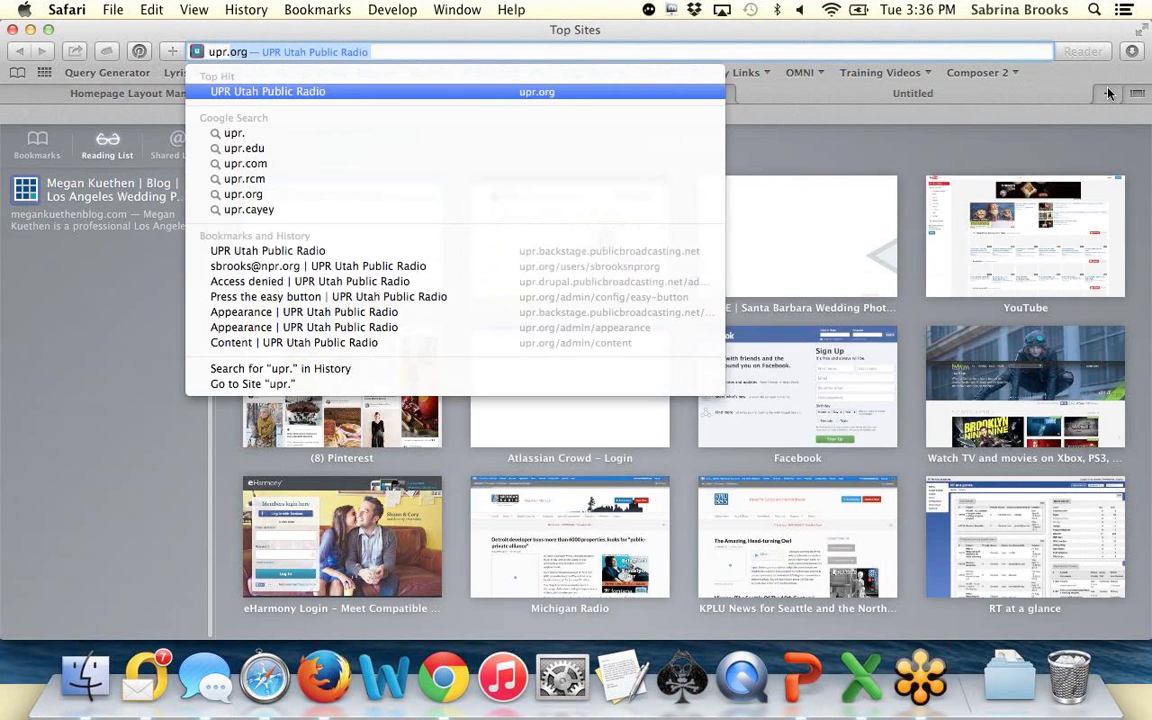
pyautogui.press('Return')
pyautogui.click(247, 91)
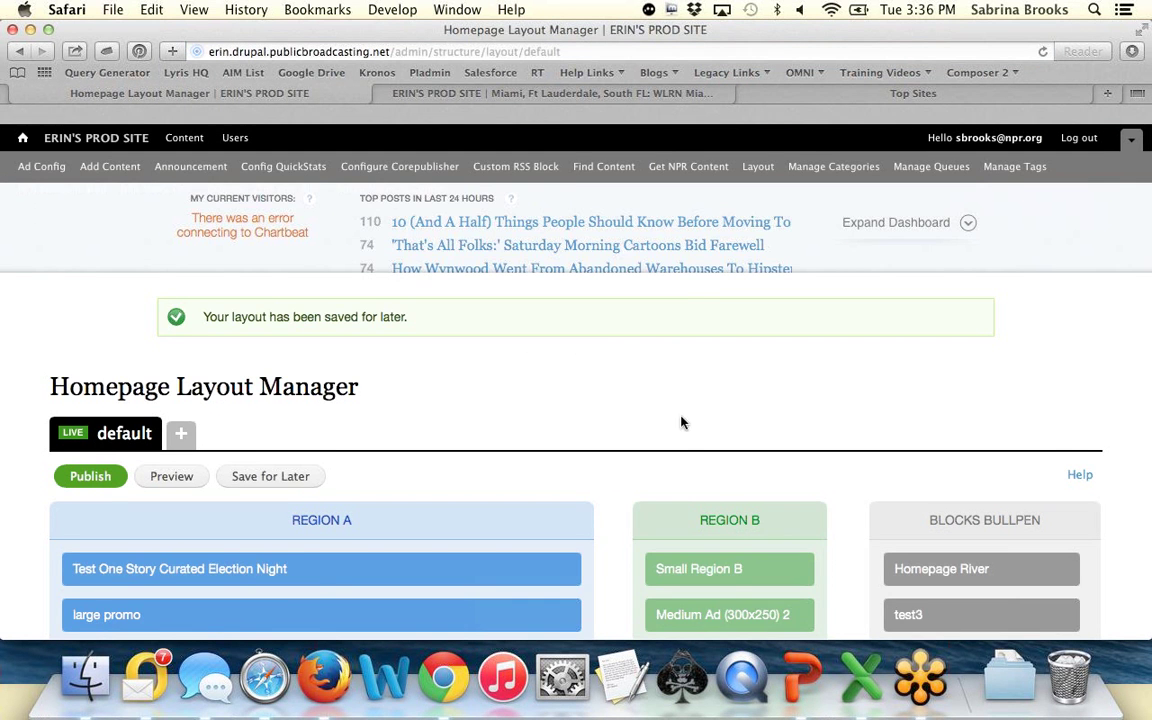
pyautogui.scroll(-5, 684, 418)
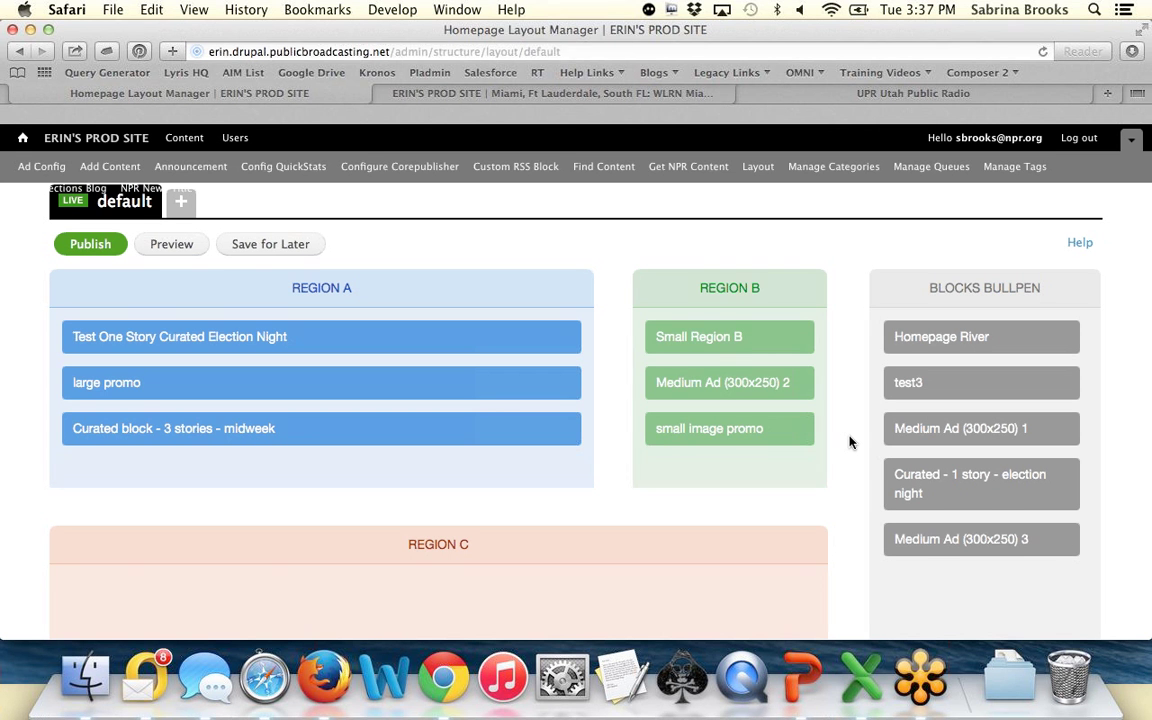
# Step: Examine the Top Stories block and the neighbouring promo blocks on the Utah Public Radio homepage
pyautogui.click(864, 101)
pyautogui.scroll(-3, 1091, 456)
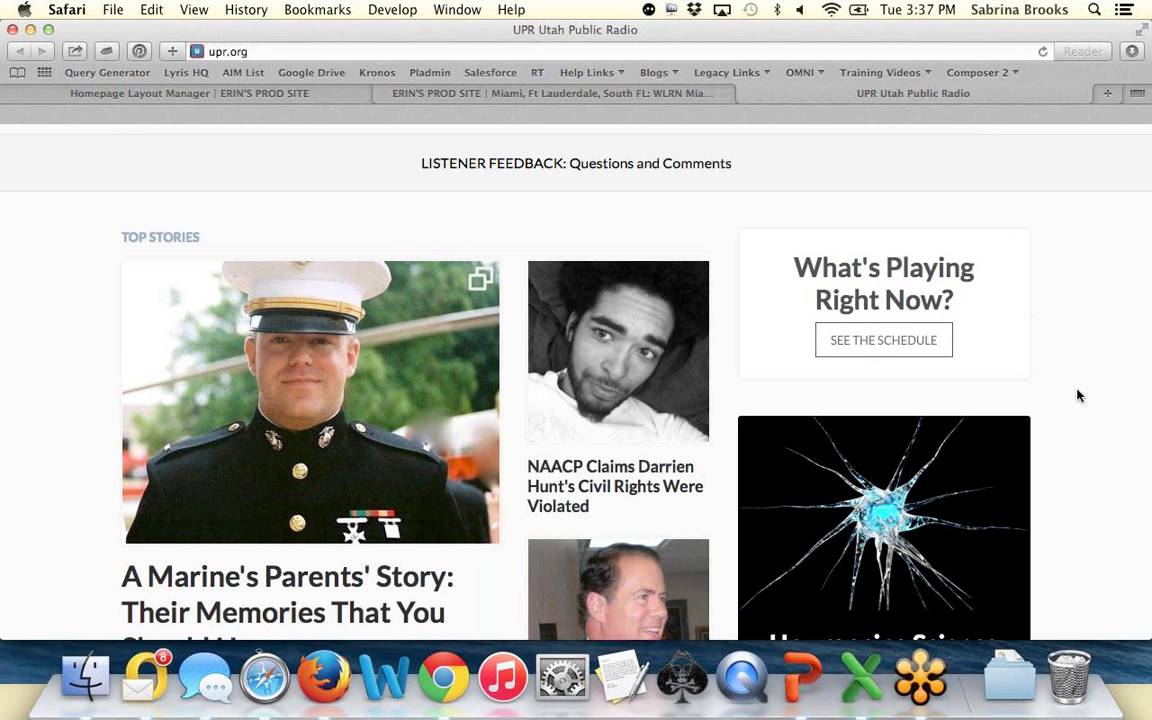
pyautogui.scroll(-2, 1078, 397)
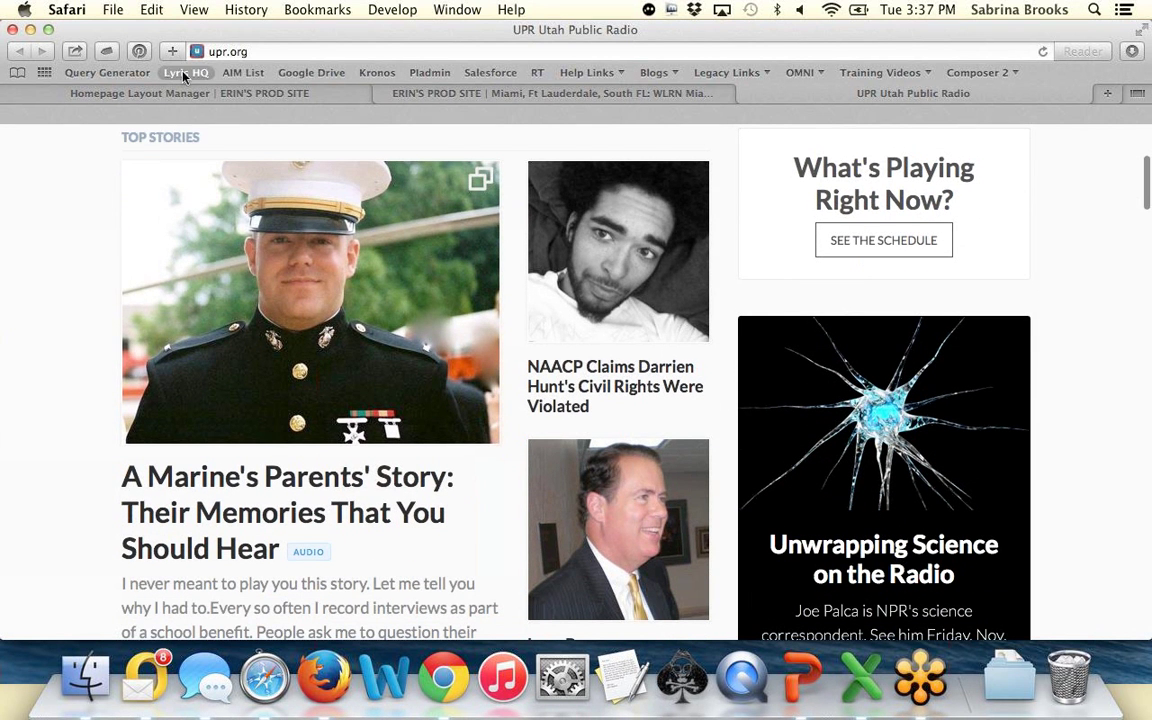
pyautogui.moveTo(144, 137); pyautogui.dragTo(183, 137)
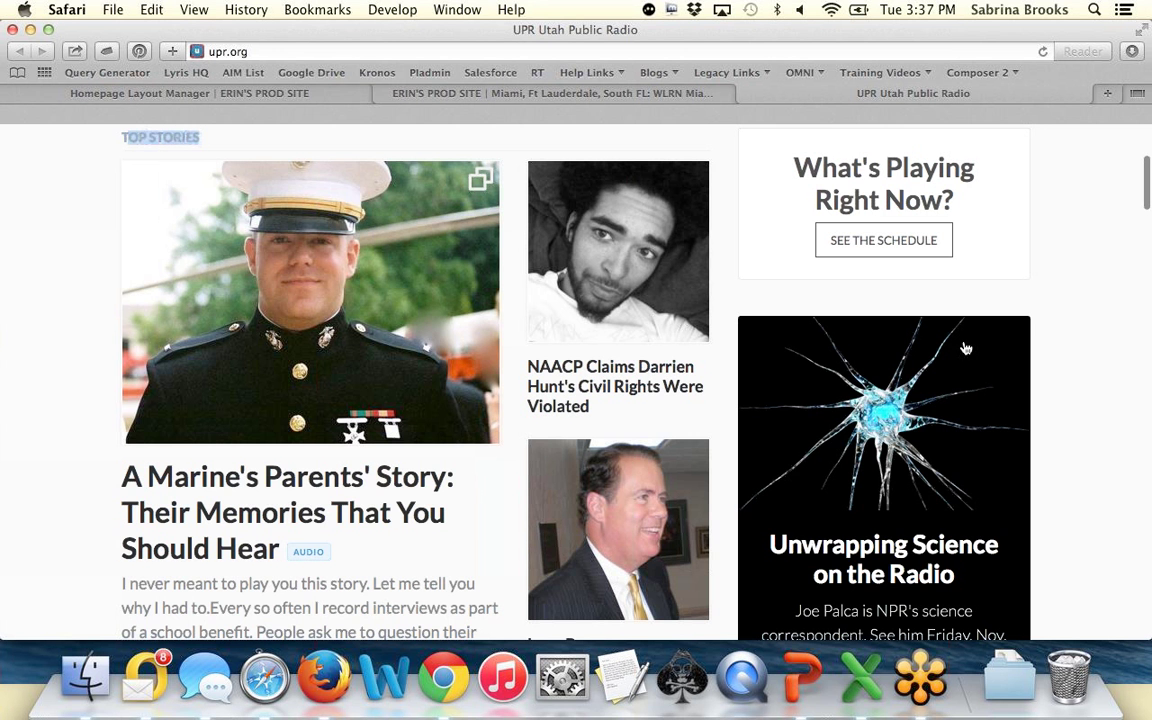
pyautogui.click(1124, 411)
pyautogui.scroll(-1, 1125, 415)
pyautogui.scroll(-1, 1124, 415)
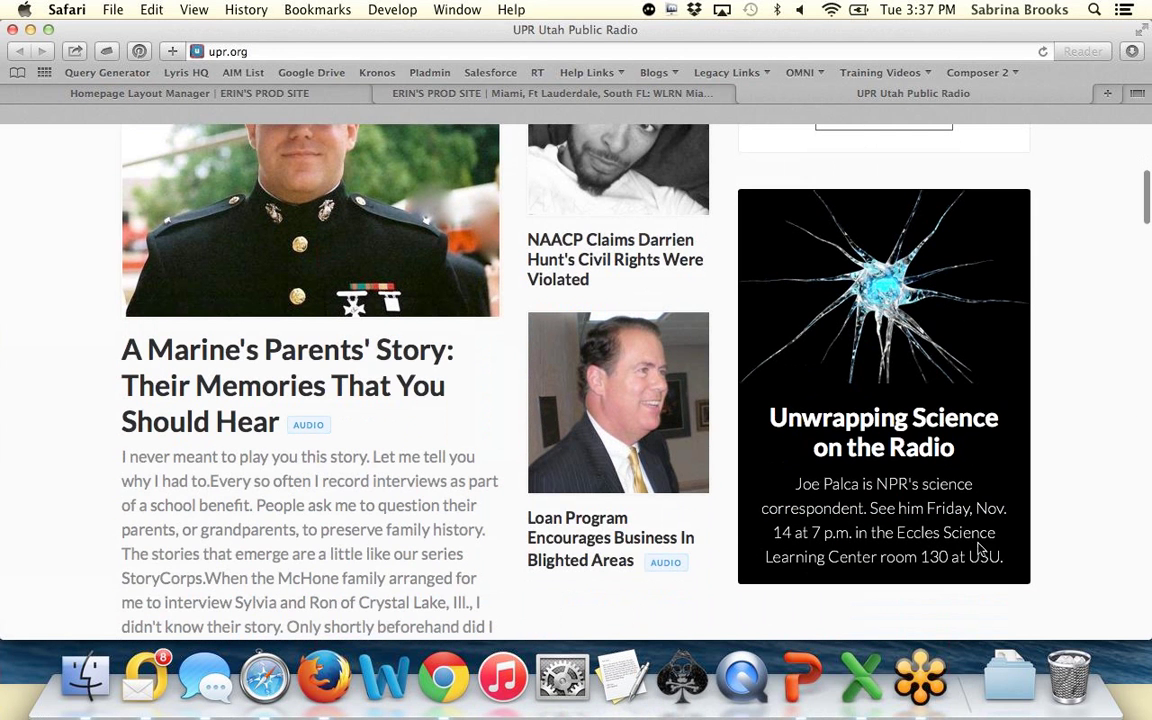
pyautogui.scroll(-5, 1106, 535)
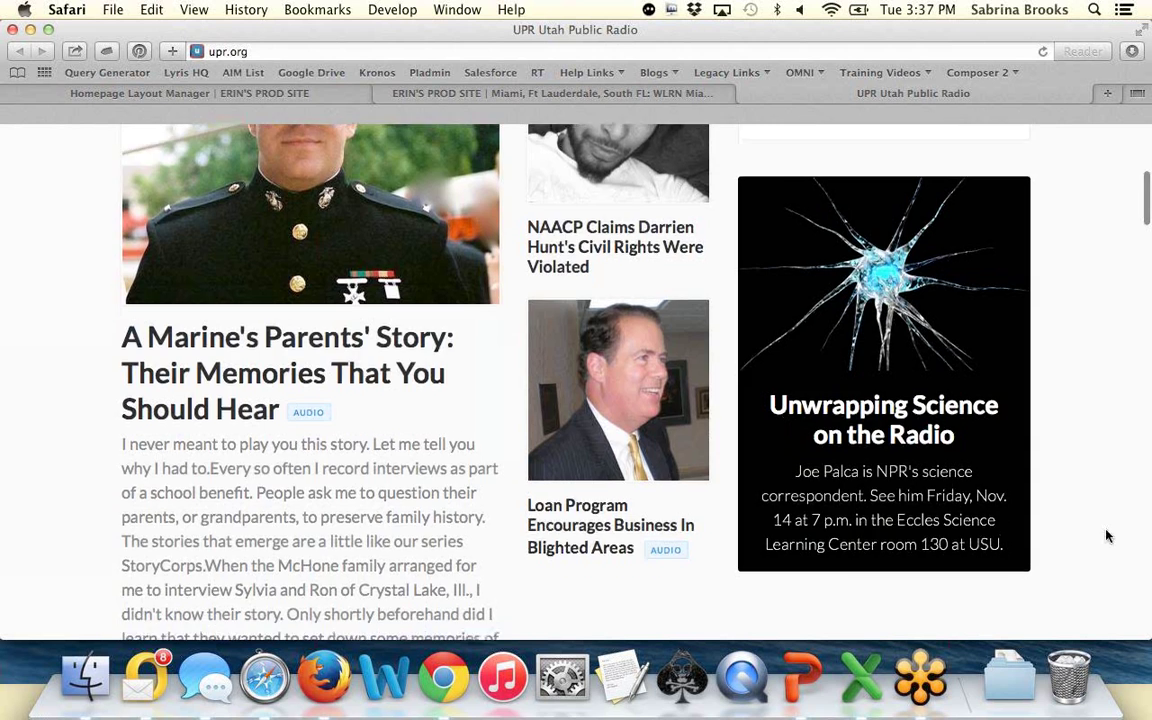
# Step: Look through the full-width story river below Utah Public Radio's top blocks and return to the page header
pyautogui.scroll(-10, 1106, 536)
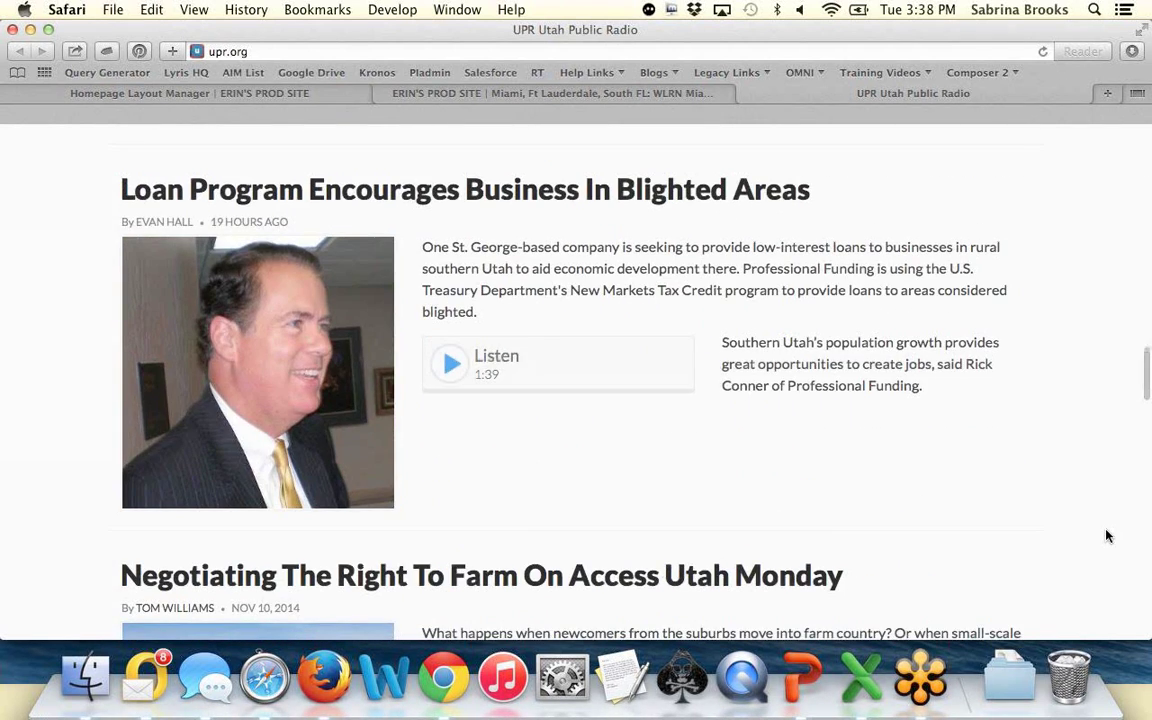
pyautogui.scroll(-8, 1106, 536)
pyautogui.scroll(-3, 1106, 536)
pyautogui.scroll(20, 1106, 536)
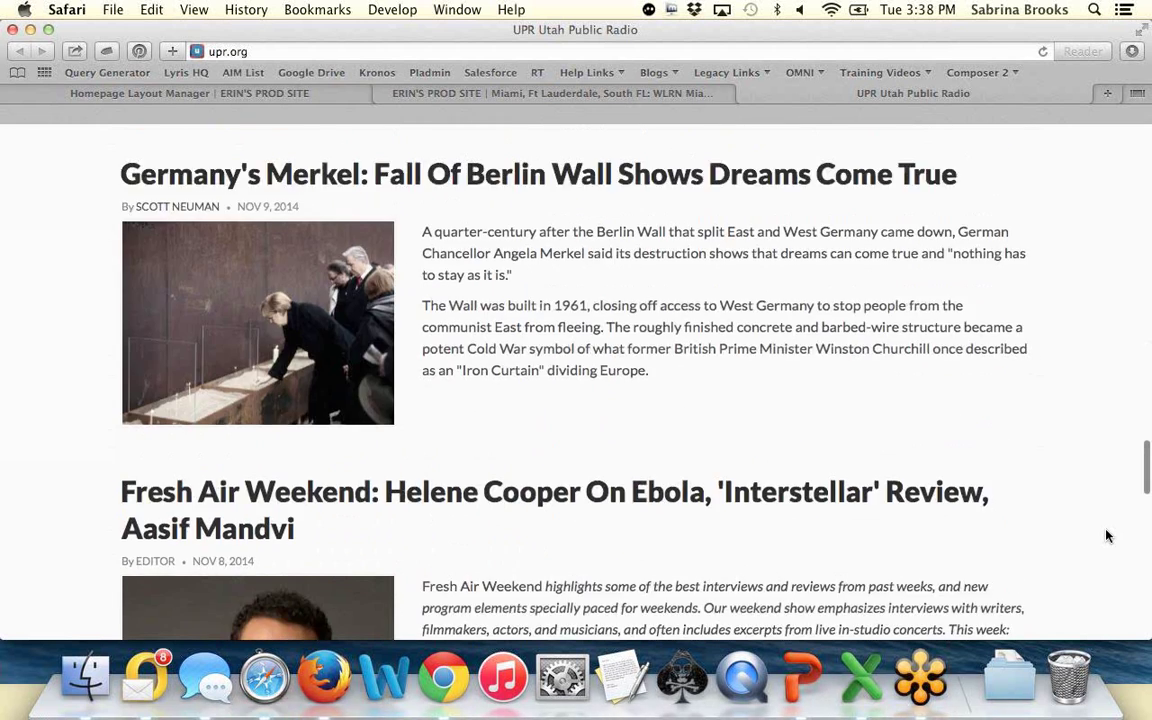
pyautogui.scroll(-3, 1106, 536)
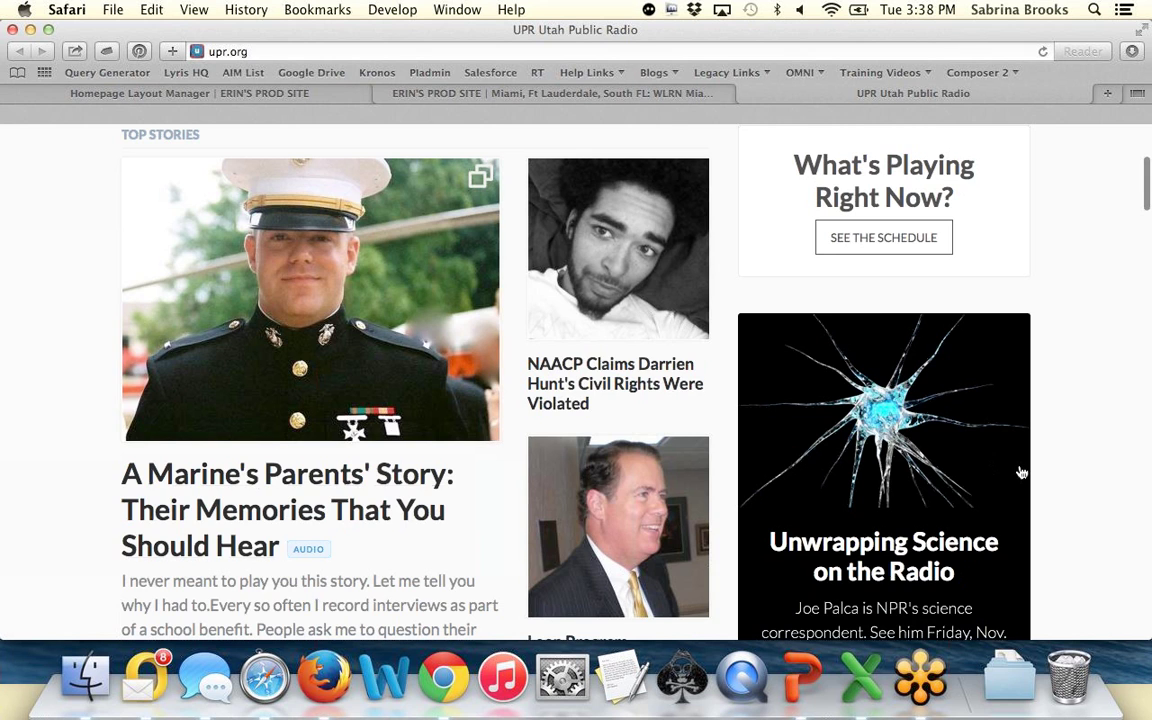
pyautogui.scroll(-14, 1057, 481)
pyautogui.scroll(20, 1059, 481)
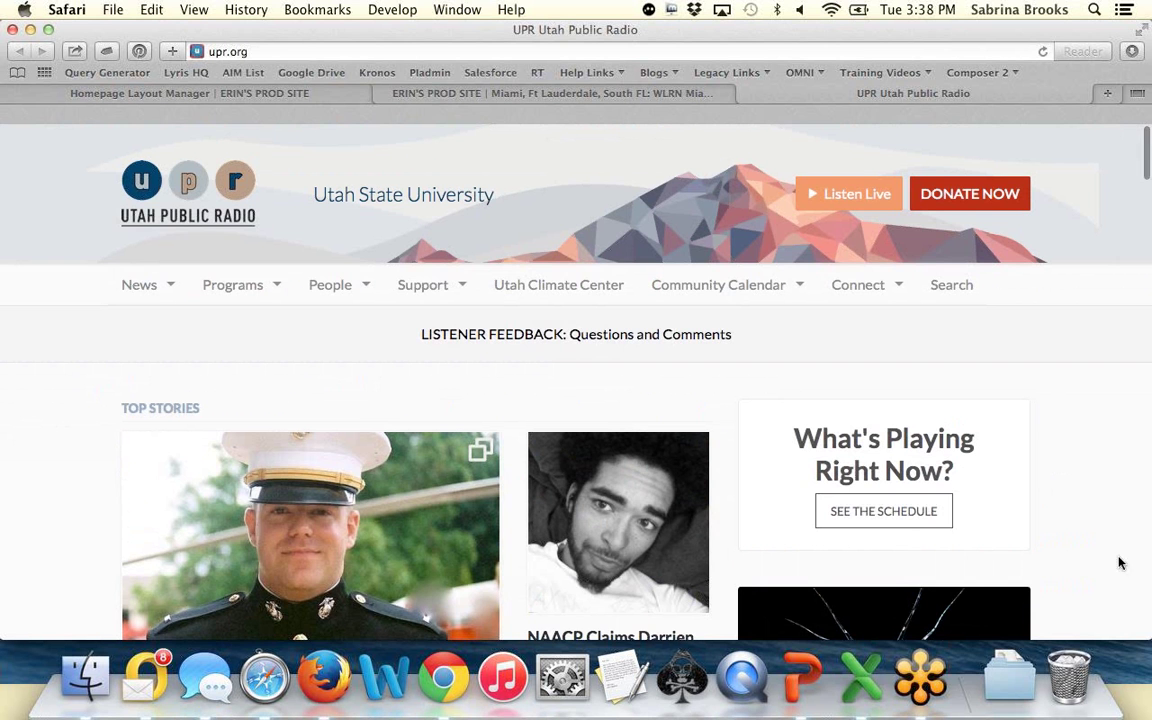
# Step: Shorten the browser window slightly and review how the homepage's upper blocks lead into the story list
pyautogui.moveTo(1140, 636); pyautogui.dragTo(1149, 609)
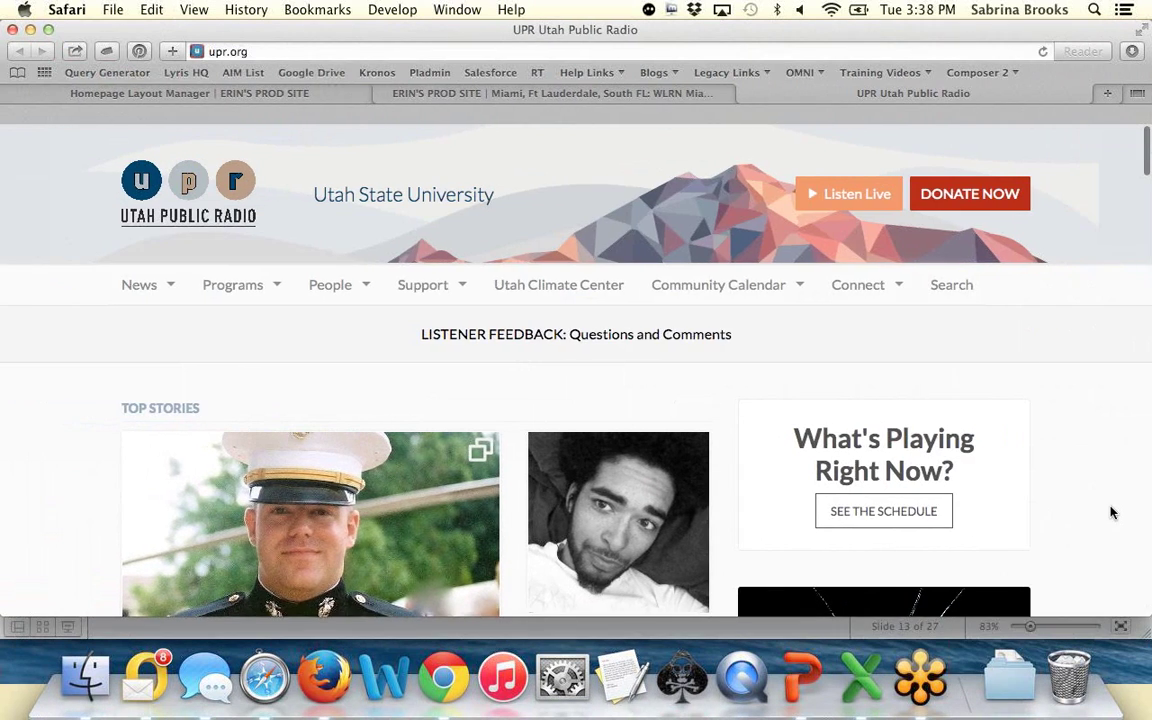
pyautogui.scroll(-4, 1111, 512)
pyautogui.scroll(-10, 1111, 512)
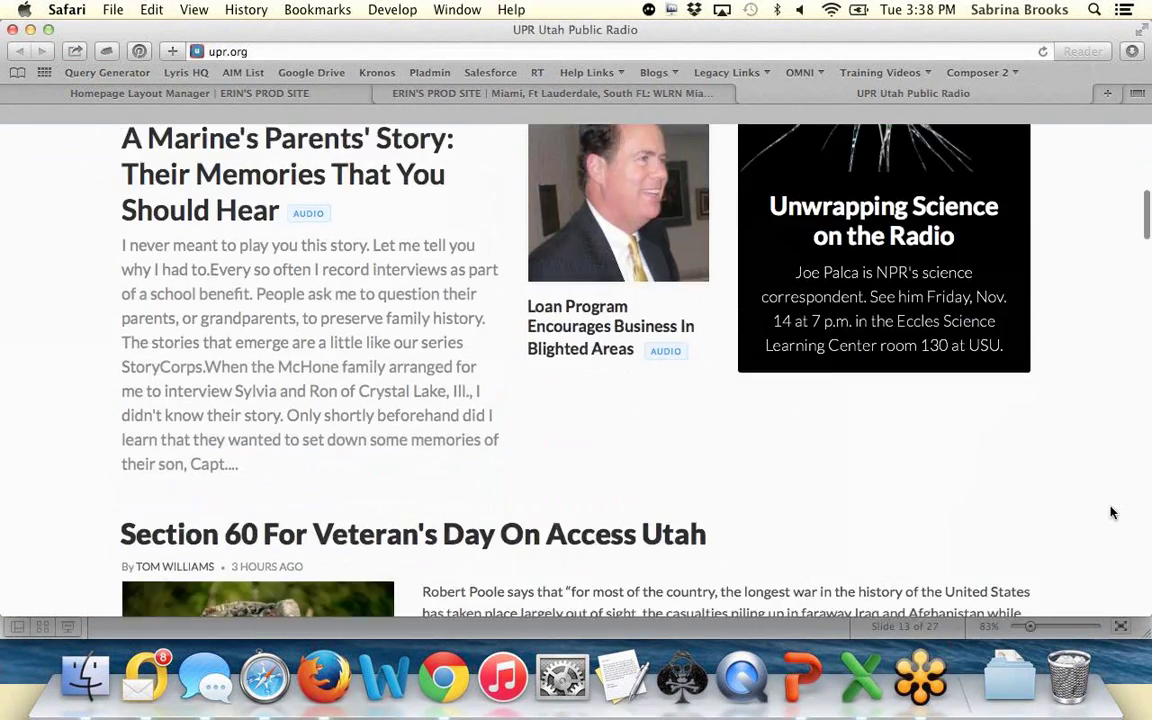
pyautogui.scroll(5, 1111, 512)
pyautogui.scroll(-10, 1111, 512)
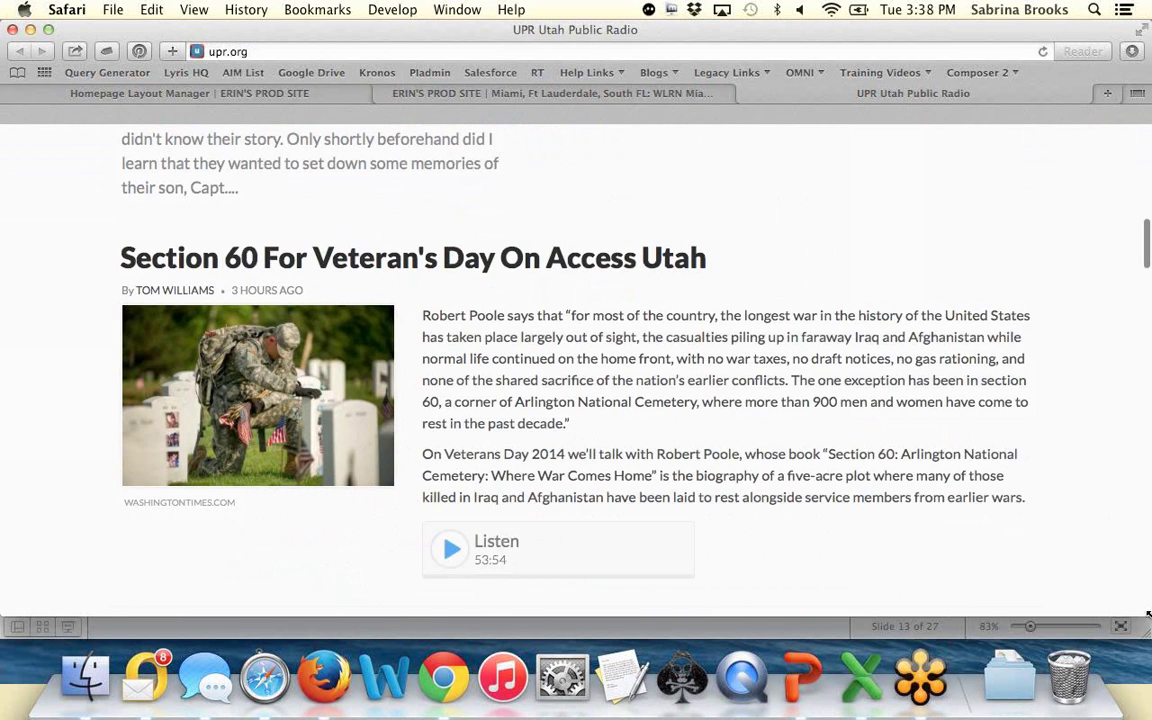
# Step: Narrow the browser window to about half the screen width and examine how the homepage blocks rearrange
pyautogui.moveTo(1137, 614); pyautogui.dragTo(621, 600)
pyautogui.scroll(20, 1011, 442)
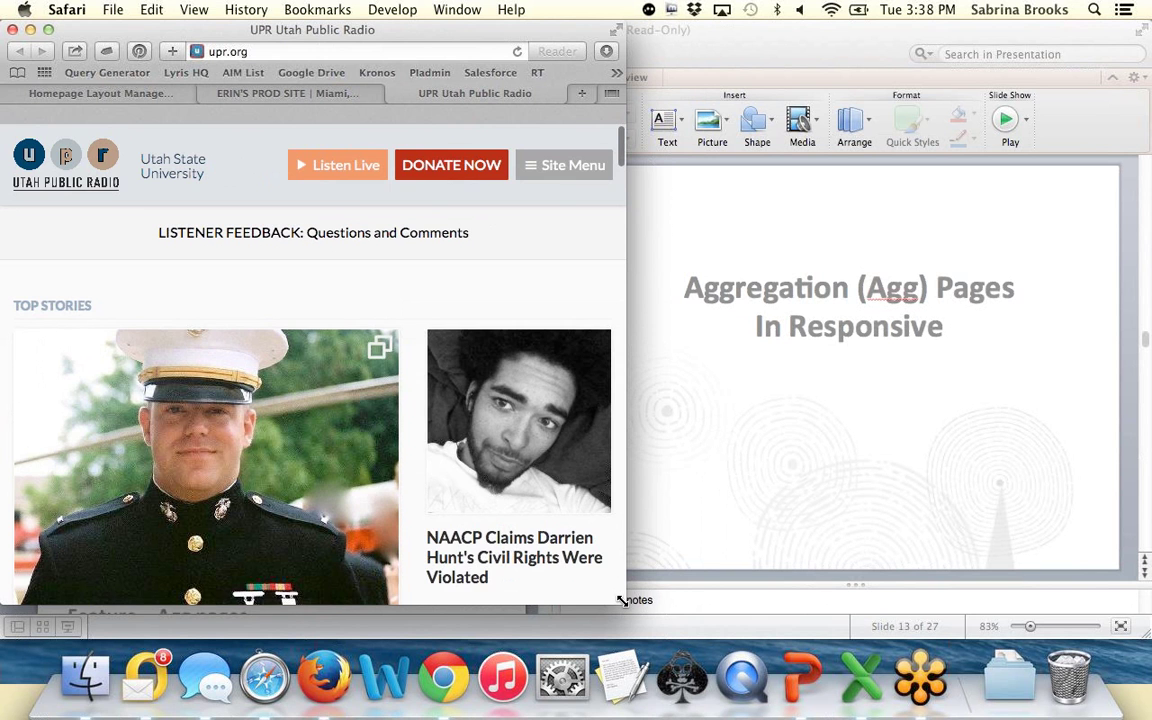
pyautogui.scroll(-20, 579, 420)
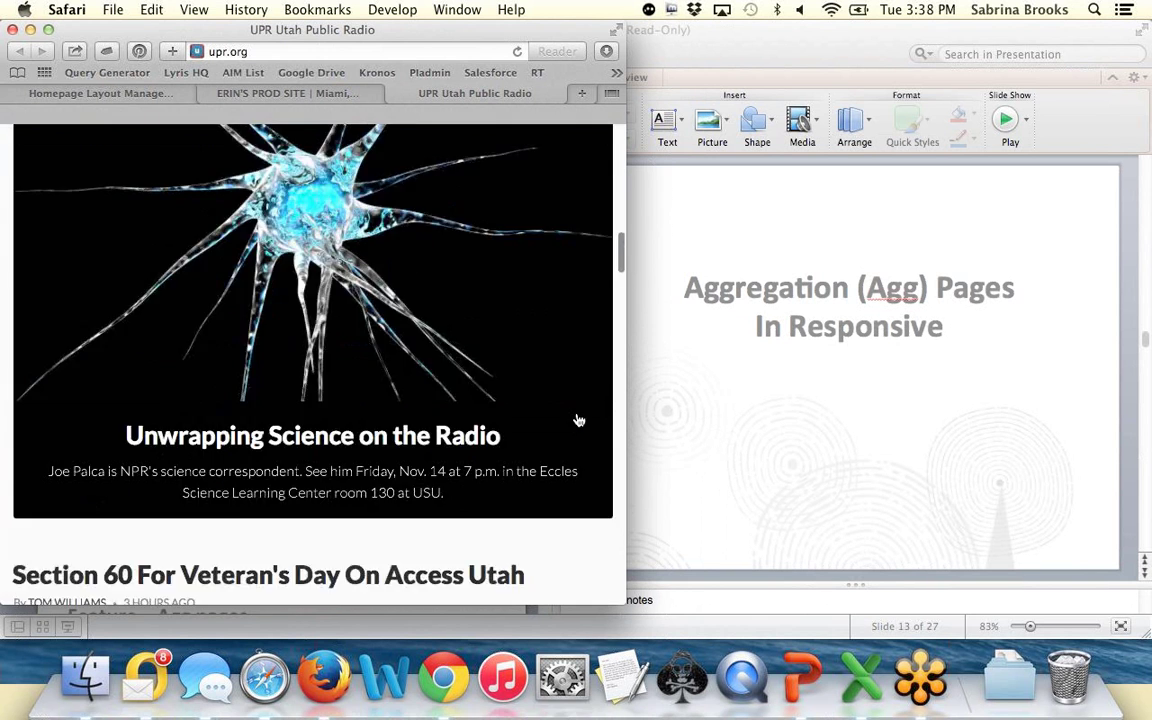
pyautogui.scroll(15, 579, 420)
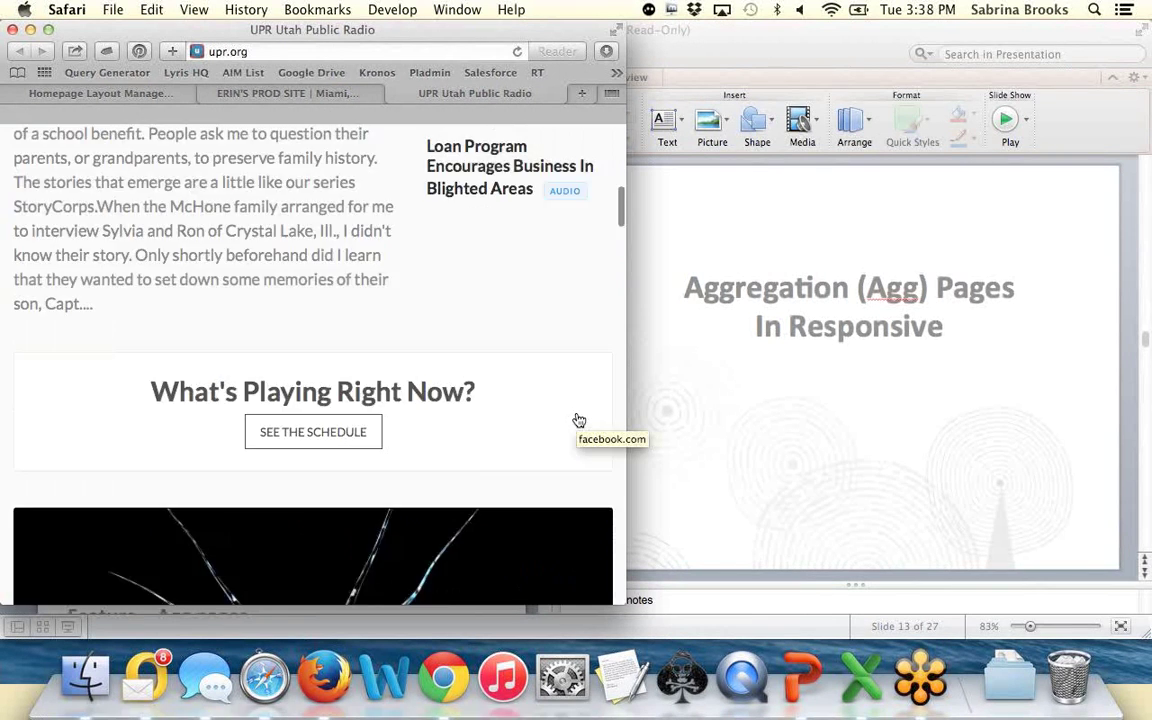
pyautogui.scroll(2, 571, 424)
pyautogui.scroll(10, 573, 468)
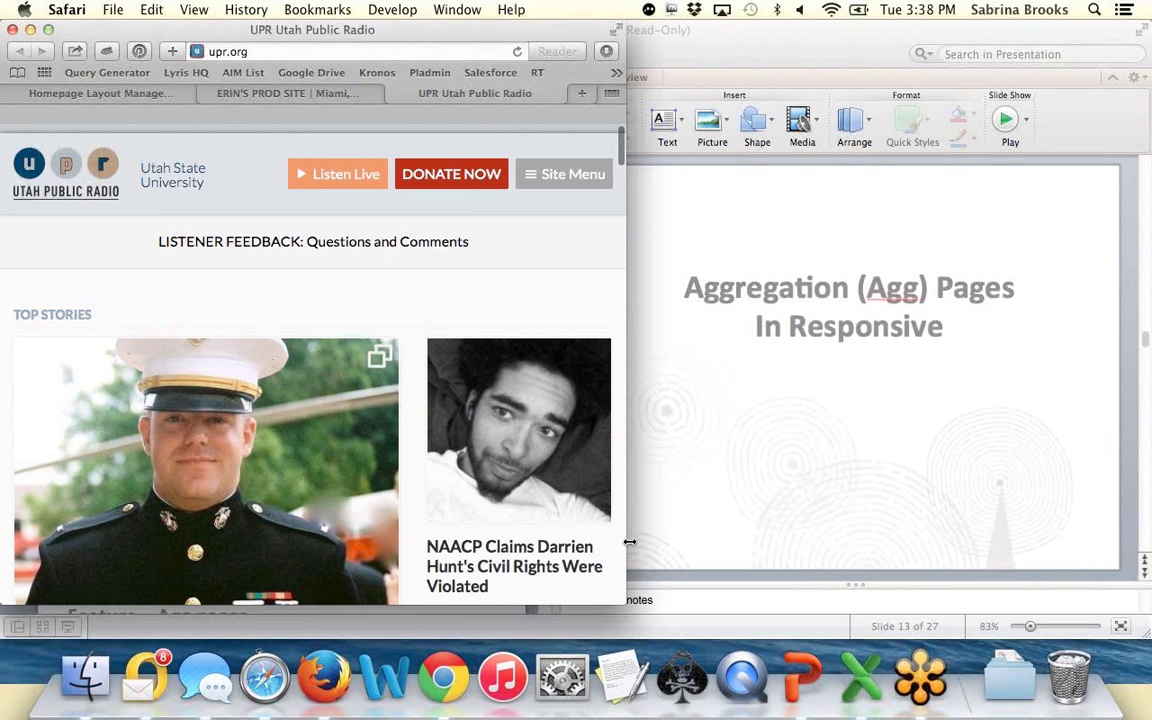
# Step: Narrow the browser window to phone width, look through the stacked homepage blocks down to the story list, and return to the header
pyautogui.moveTo(617, 612); pyautogui.dragTo(352, 572)
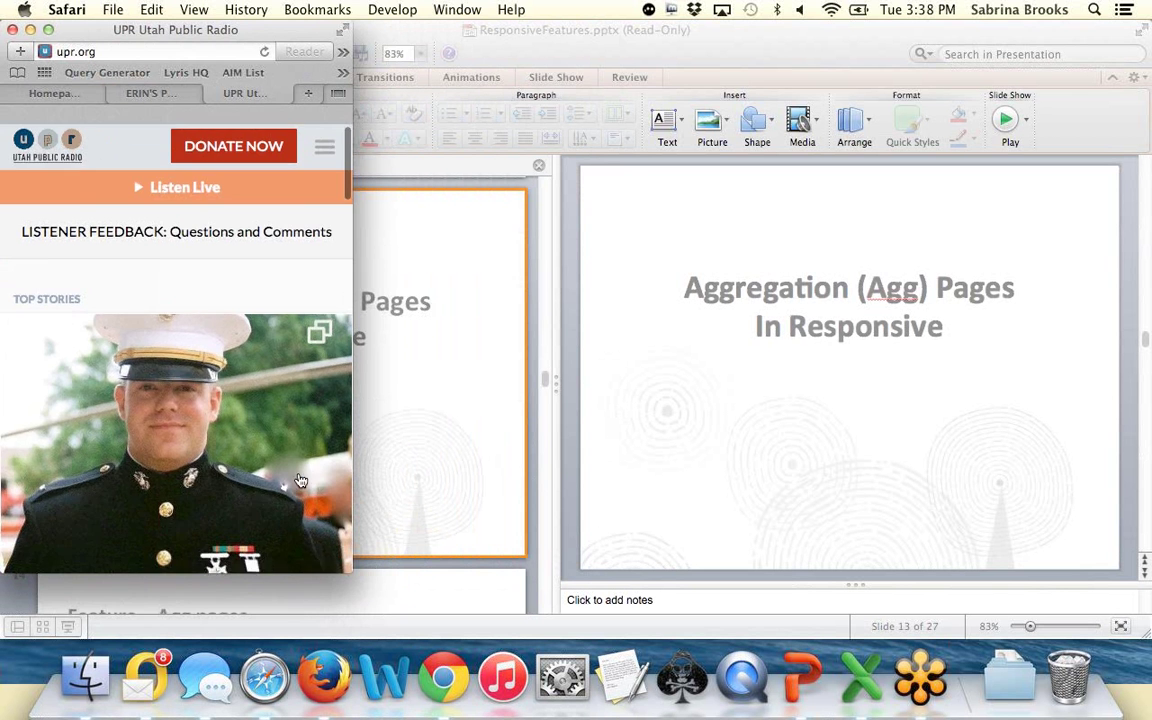
pyautogui.scroll(-5, 300, 481)
pyautogui.scroll(-10, 300, 481)
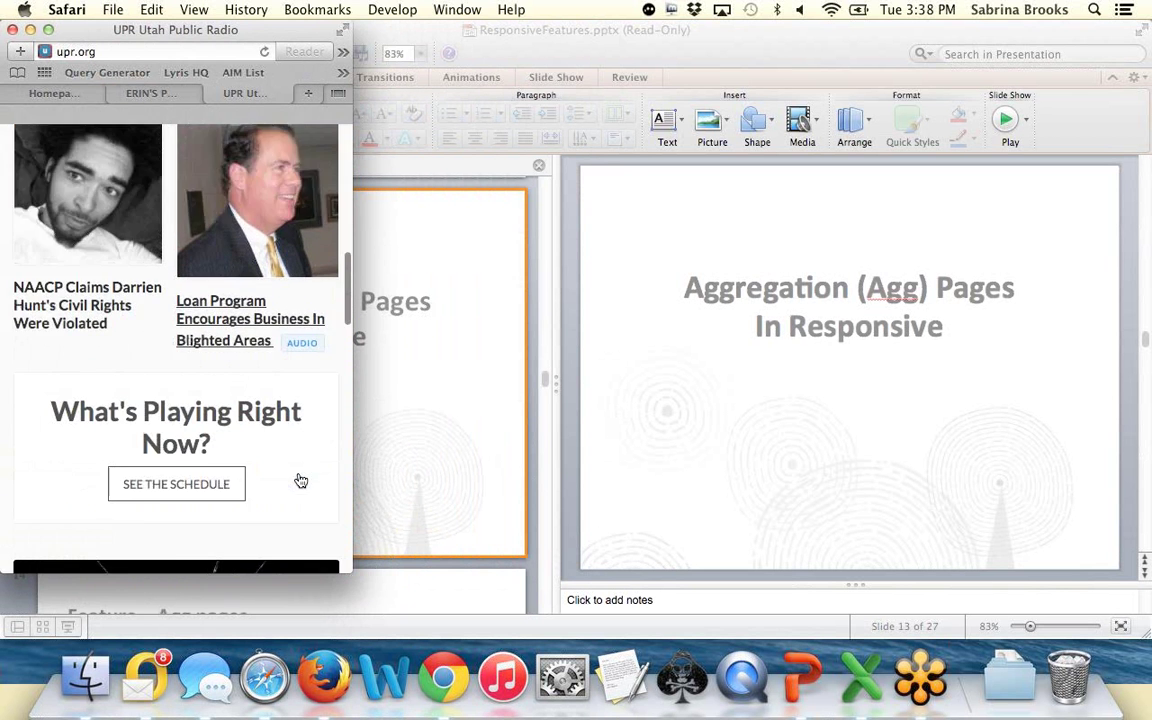
pyautogui.scroll(-10, 300, 481)
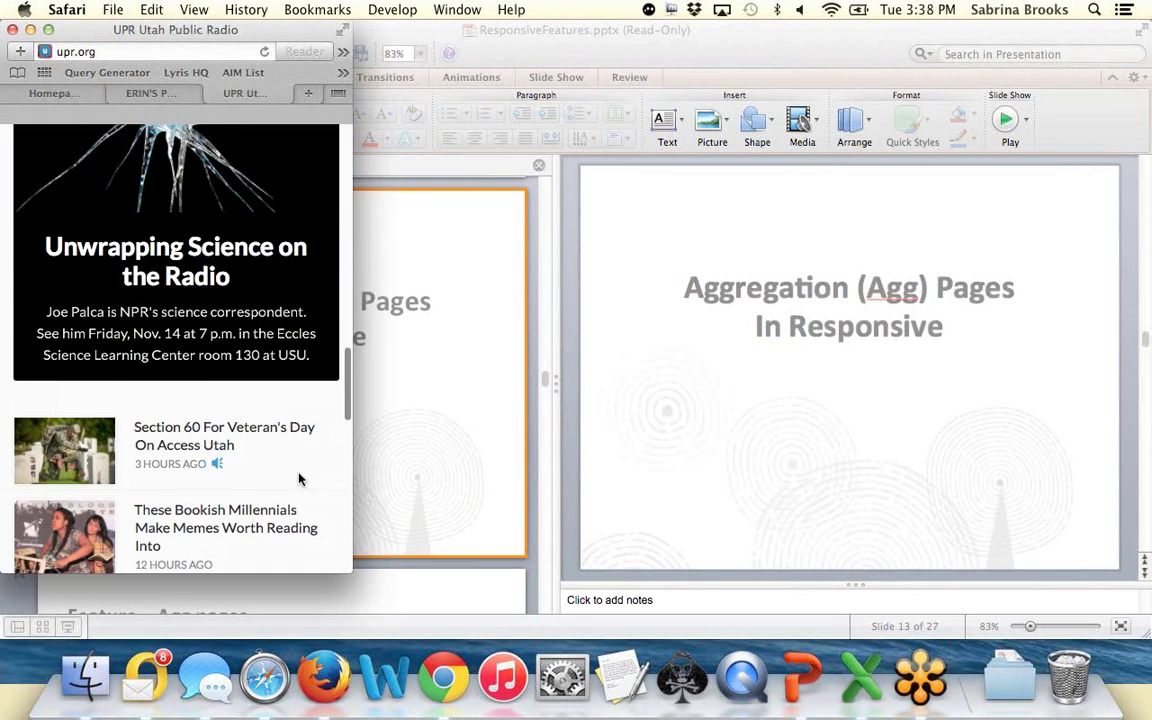
pyautogui.scroll(-10, 300, 481)
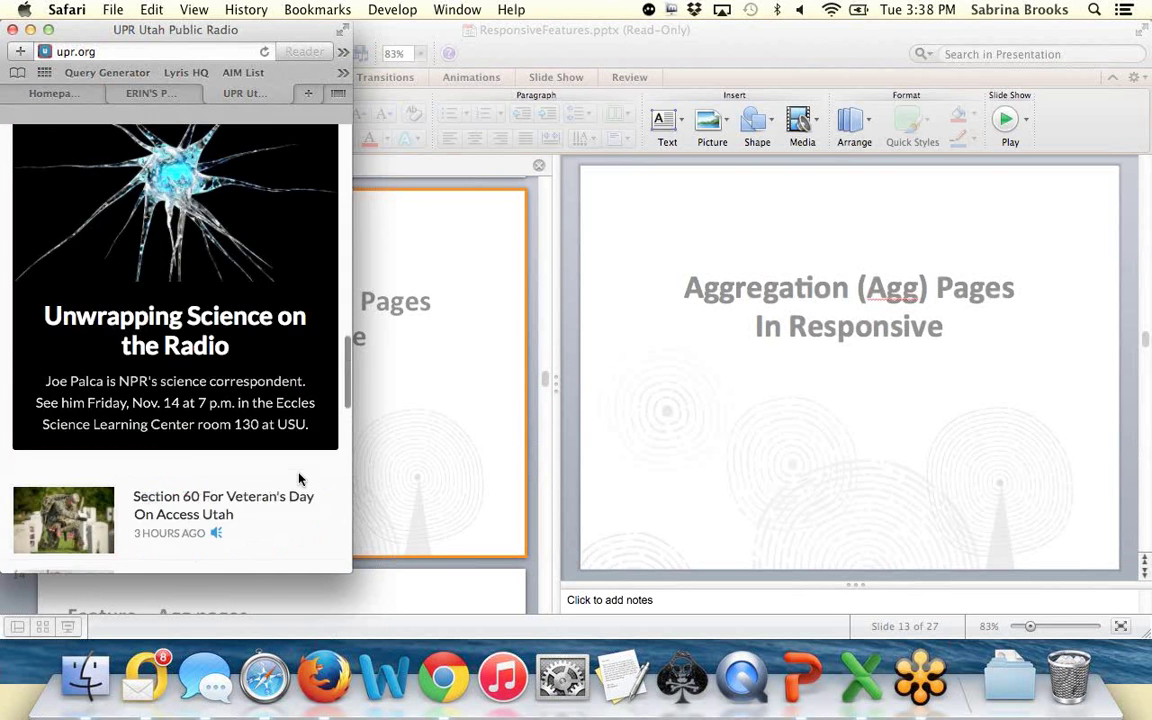
pyautogui.scroll(20, 300, 481)
pyautogui.scroll(5, 300, 481)
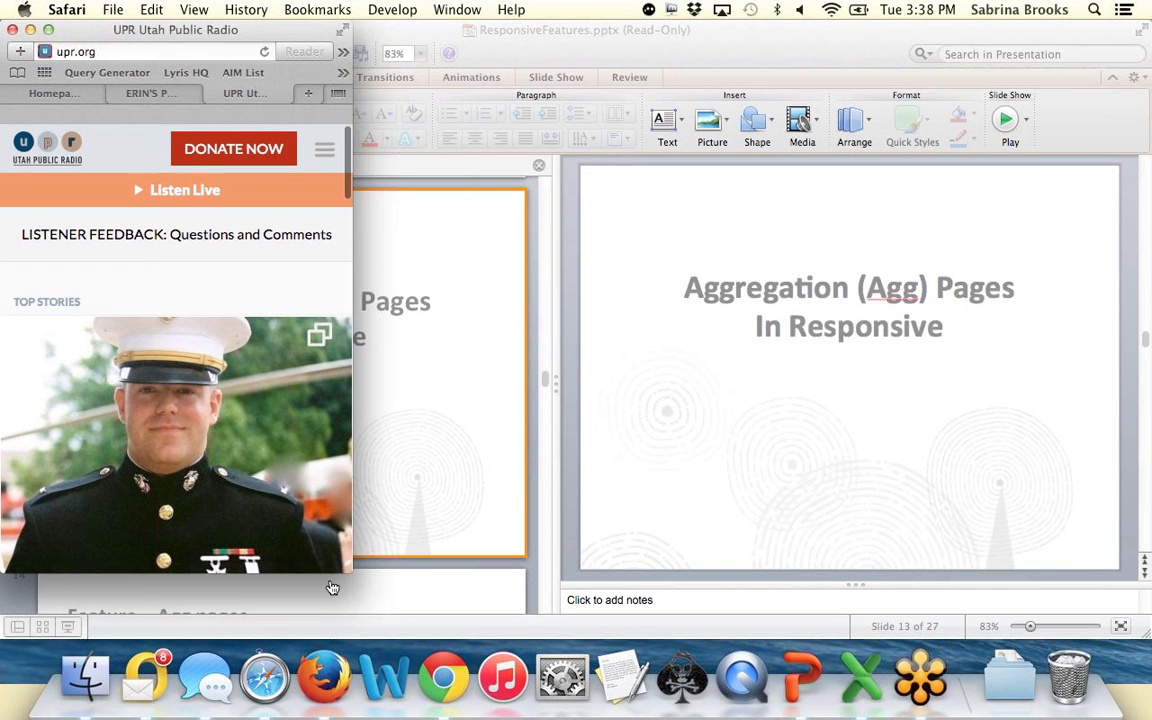
# Step: Expand and collapse the site menu at phone width, and shorten the browser window
pyautogui.click(324, 149)
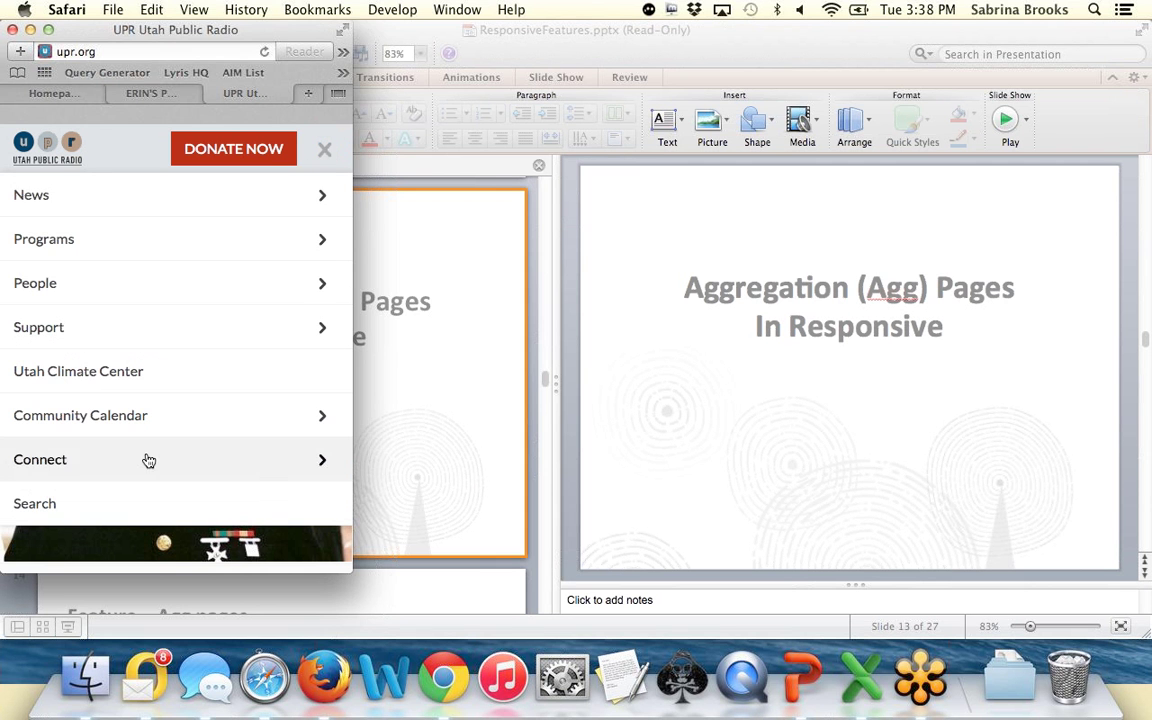
pyautogui.click(324, 149)
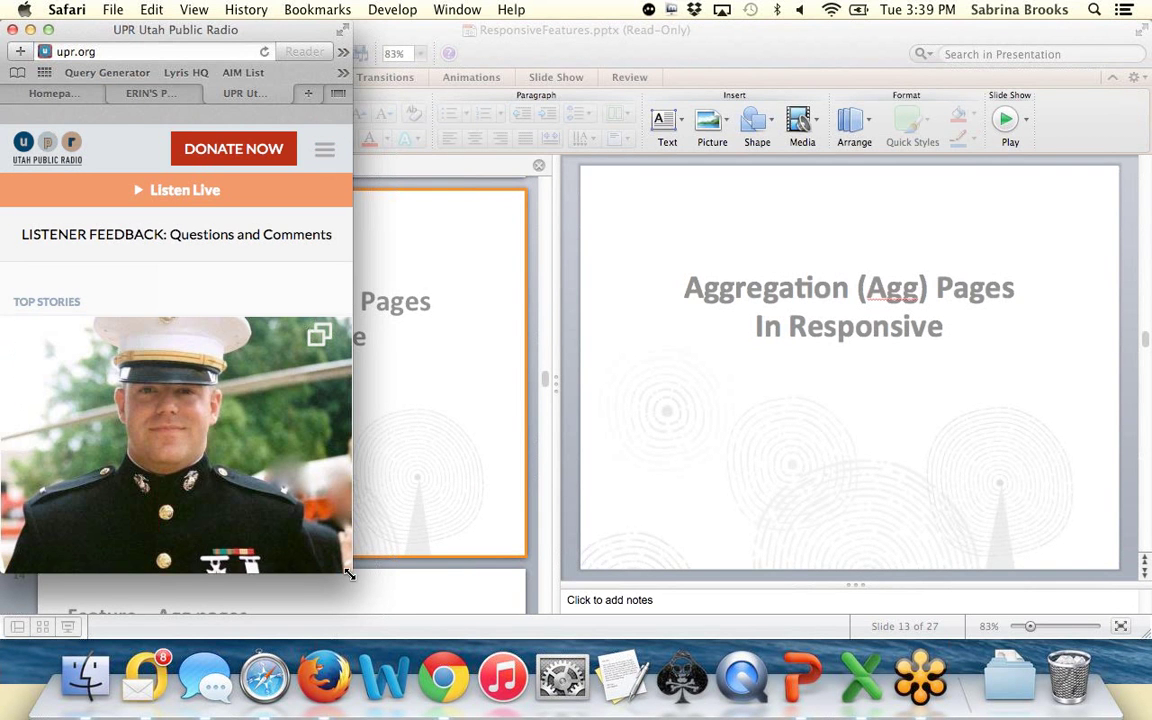
pyautogui.moveTo(352, 571); pyautogui.dragTo(301, 504)
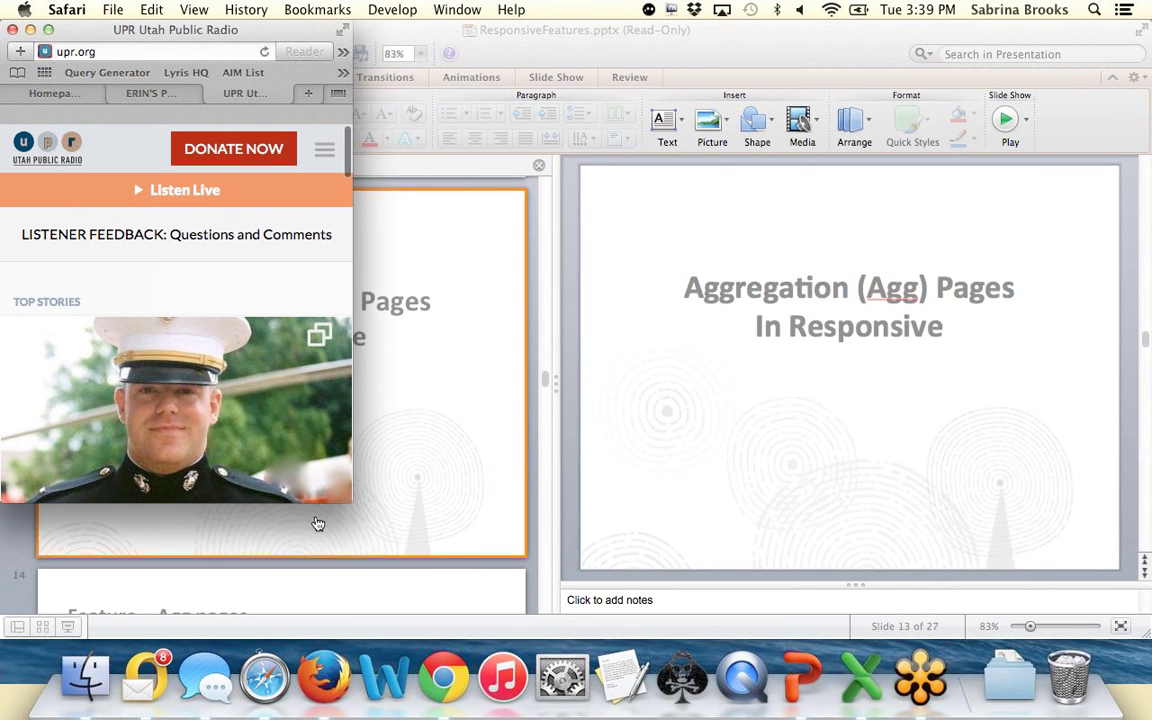
# Step: Enlarge the browser window to about half the screen width, and expand and collapse the Site Menu
pyautogui.moveTo(345, 502); pyautogui.dragTo(634, 619)
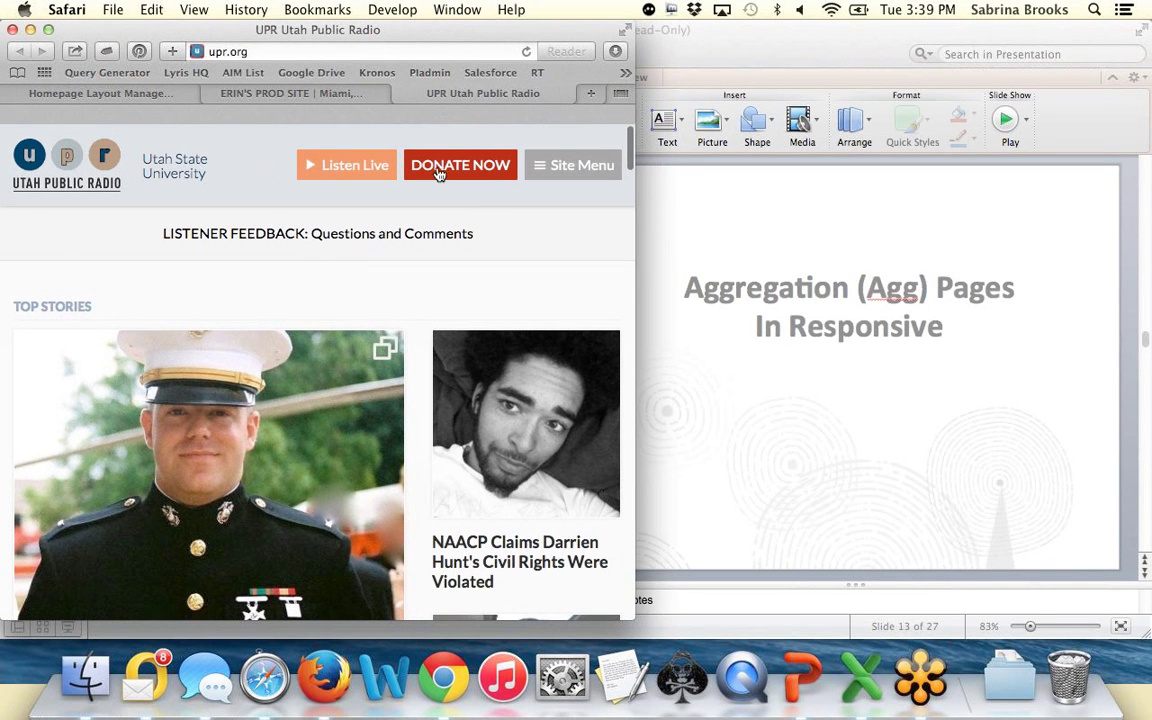
pyautogui.click(540, 165)
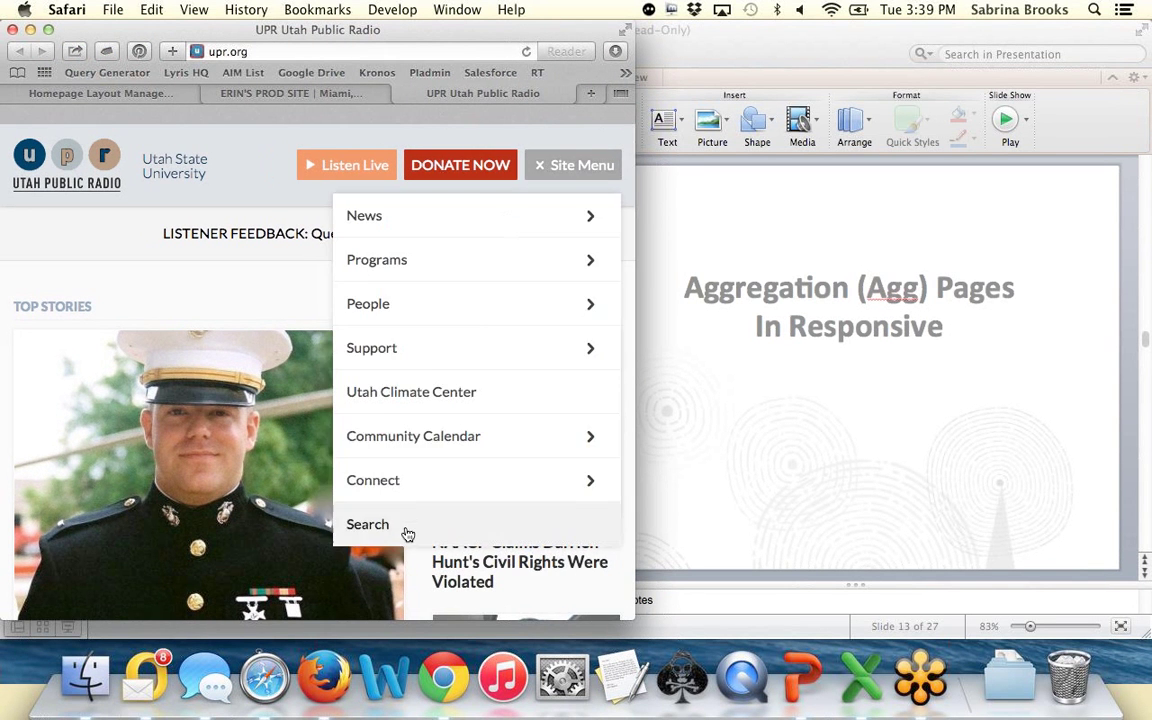
pyautogui.click(596, 165)
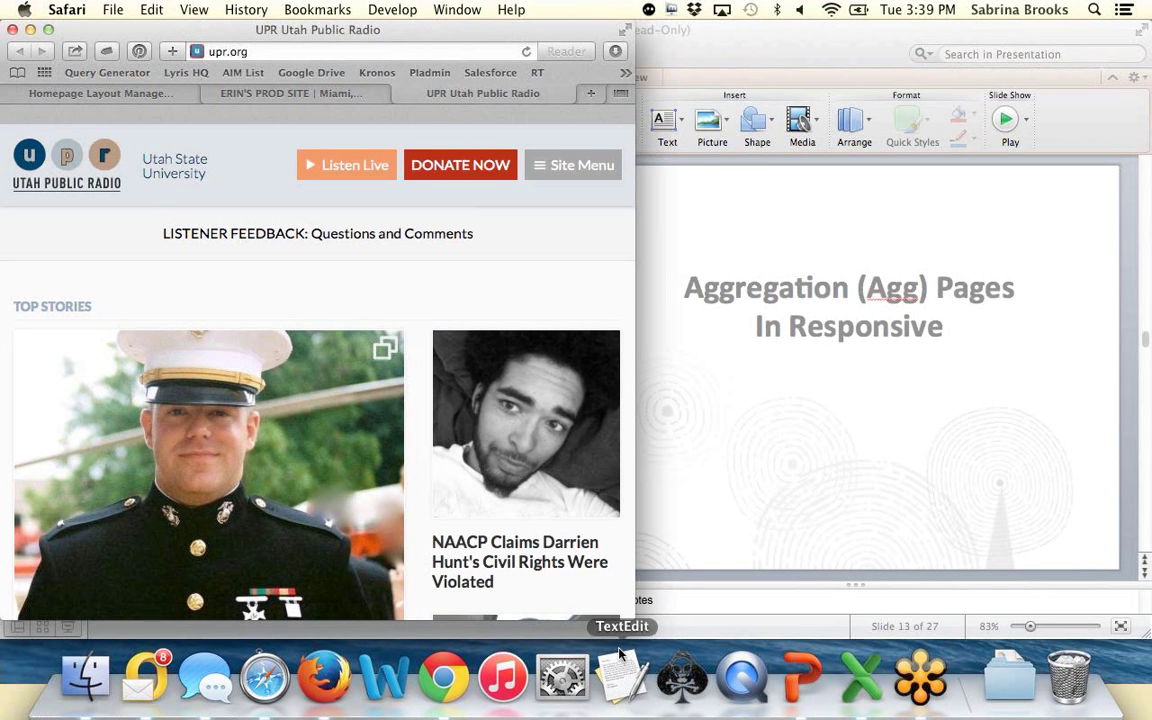
# Step: Widen the browser window to nearly the full screen and briefly highlight the copyright line in the homepage footer
pyautogui.moveTo(630, 619); pyautogui.dragTo(1117, 623)
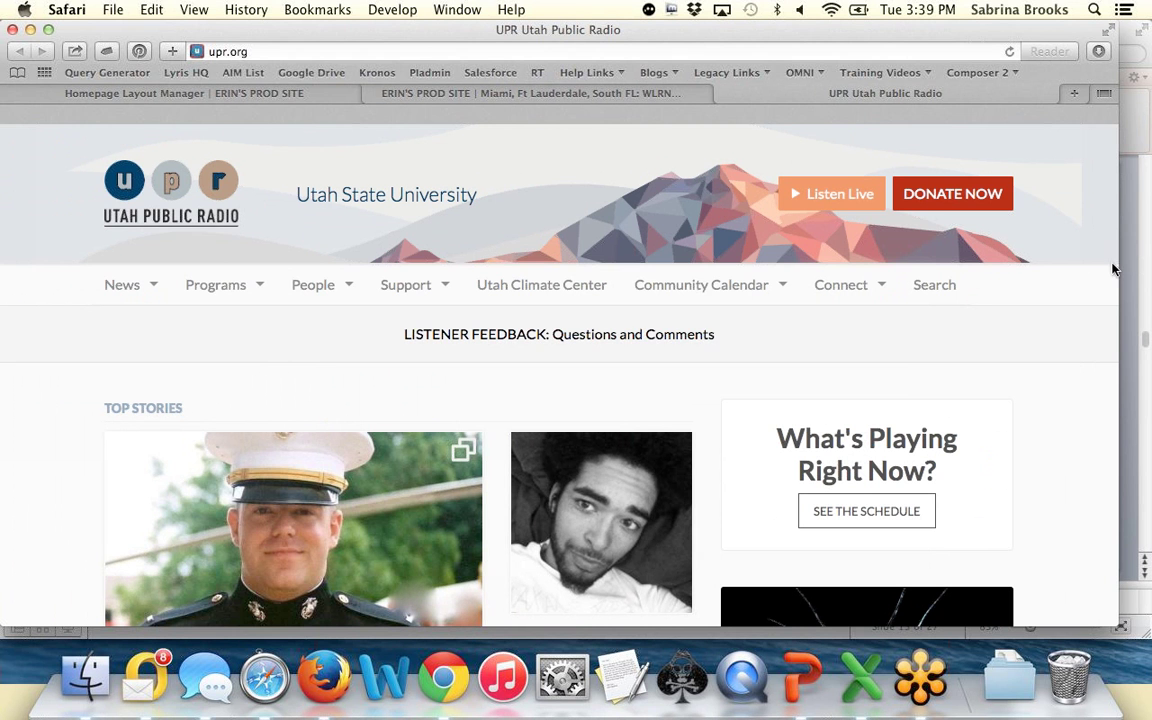
pyautogui.moveTo(265, 303)
pyautogui.scroll(-20, 1058, 467)
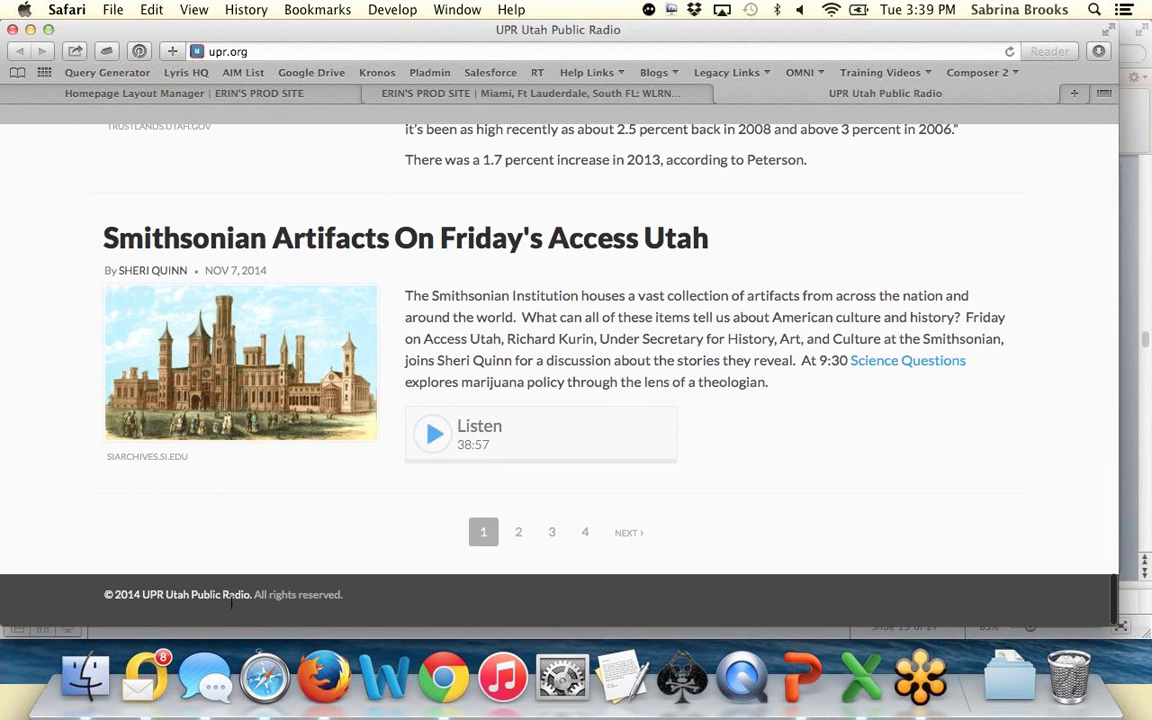
pyautogui.moveTo(360, 598); pyautogui.dragTo(100, 595)
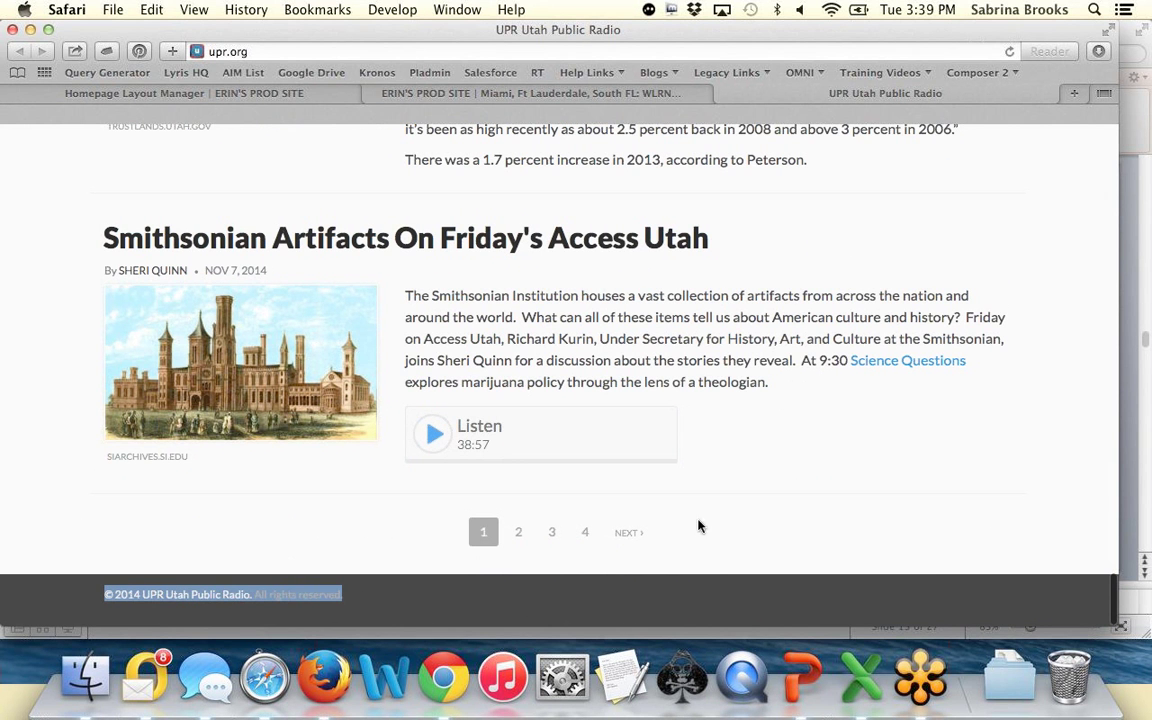
pyautogui.click(1031, 428)
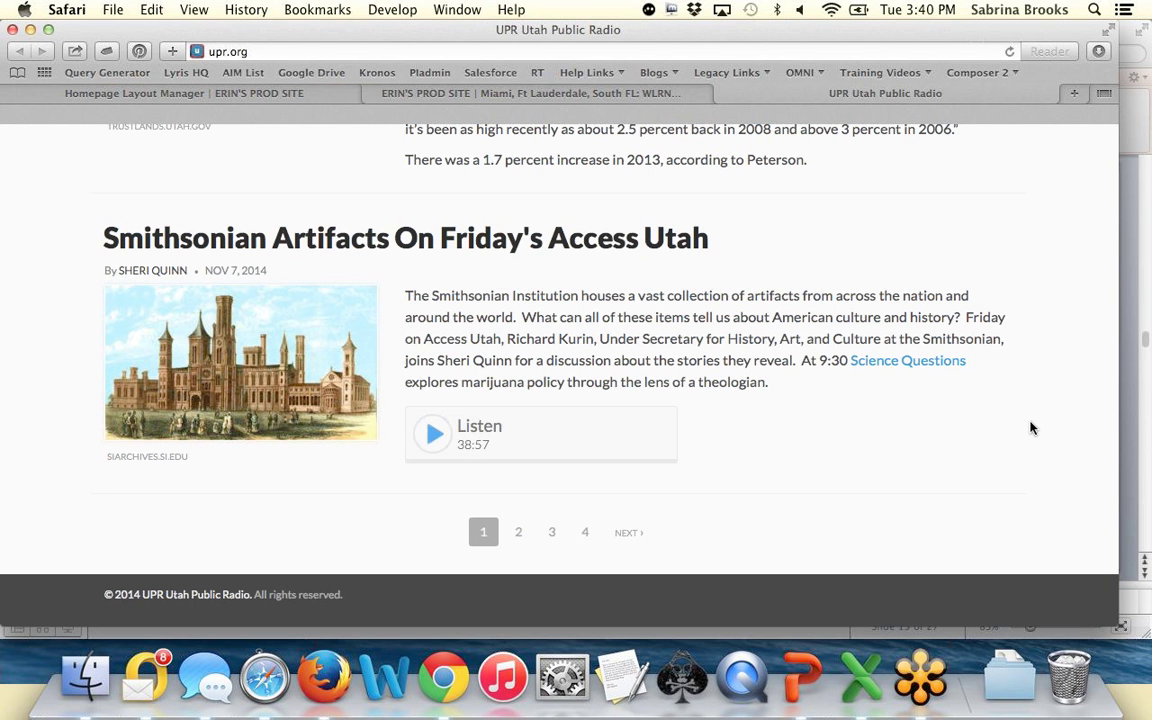
# Step: Return to the homepage header and widen the browser window slightly more
pyautogui.tripleClick(1010, 378)
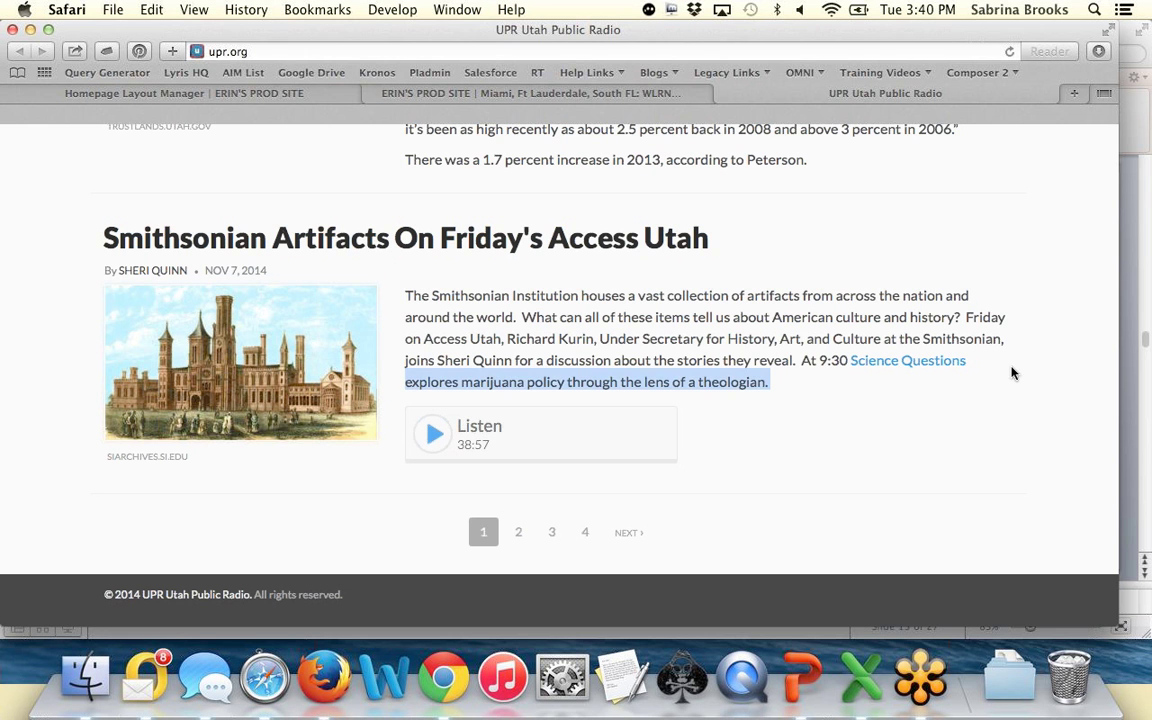
pyautogui.click(882, 452)
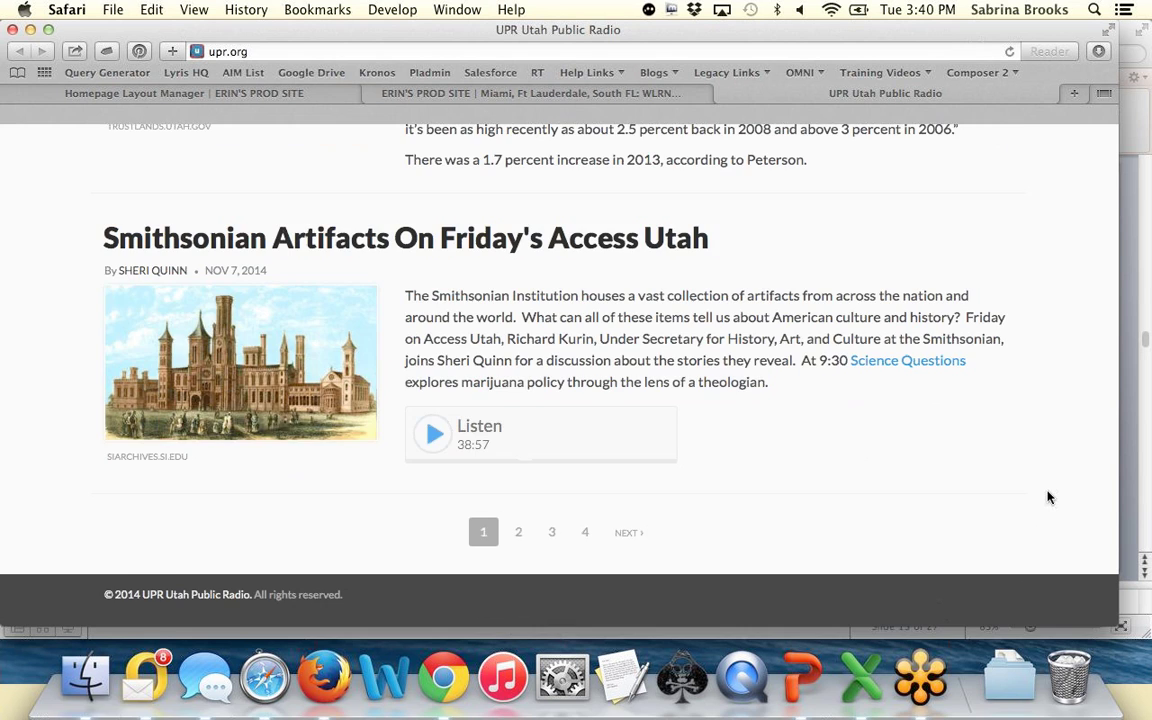
pyautogui.scroll(20, 1048, 497)
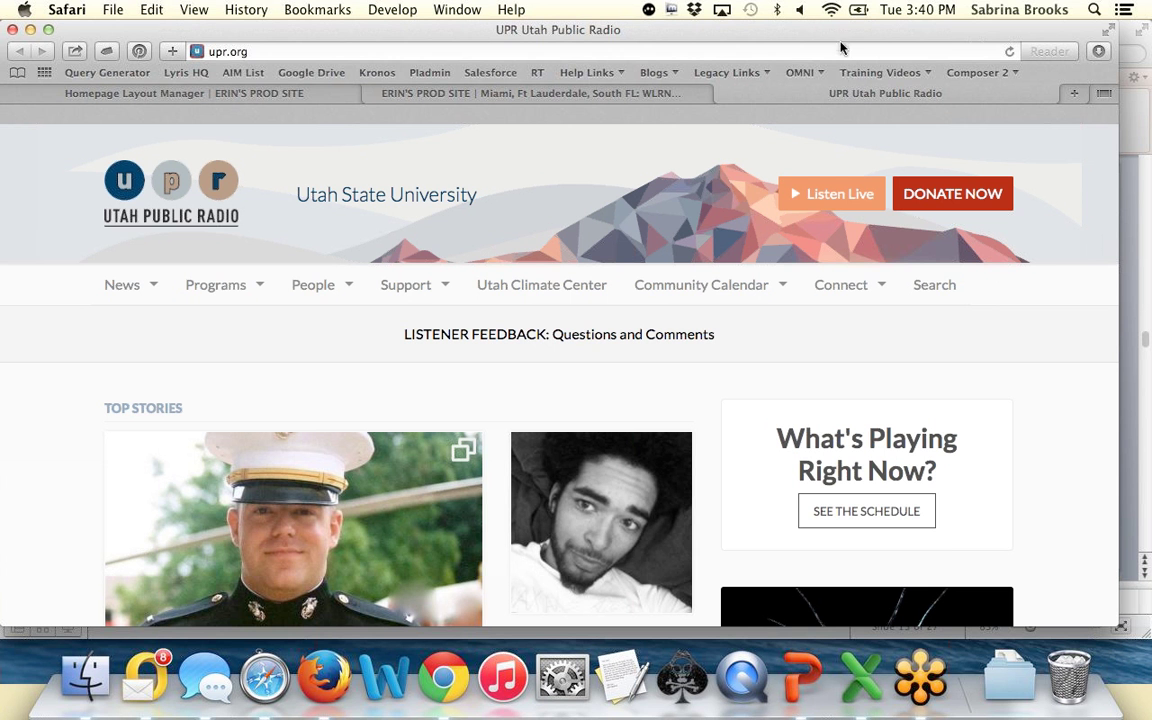
pyautogui.click(880, 72)
pyautogui.moveTo(1117, 626)
pyautogui.mouseDown()
pyautogui.moveTo(930, 584)
pyautogui.moveTo(452, 572)
pyautogui.moveTo(707, 581)
pyautogui.moveTo(1067, 566)
pyautogui.moveTo(1137, 621)
pyautogui.mouseUp()
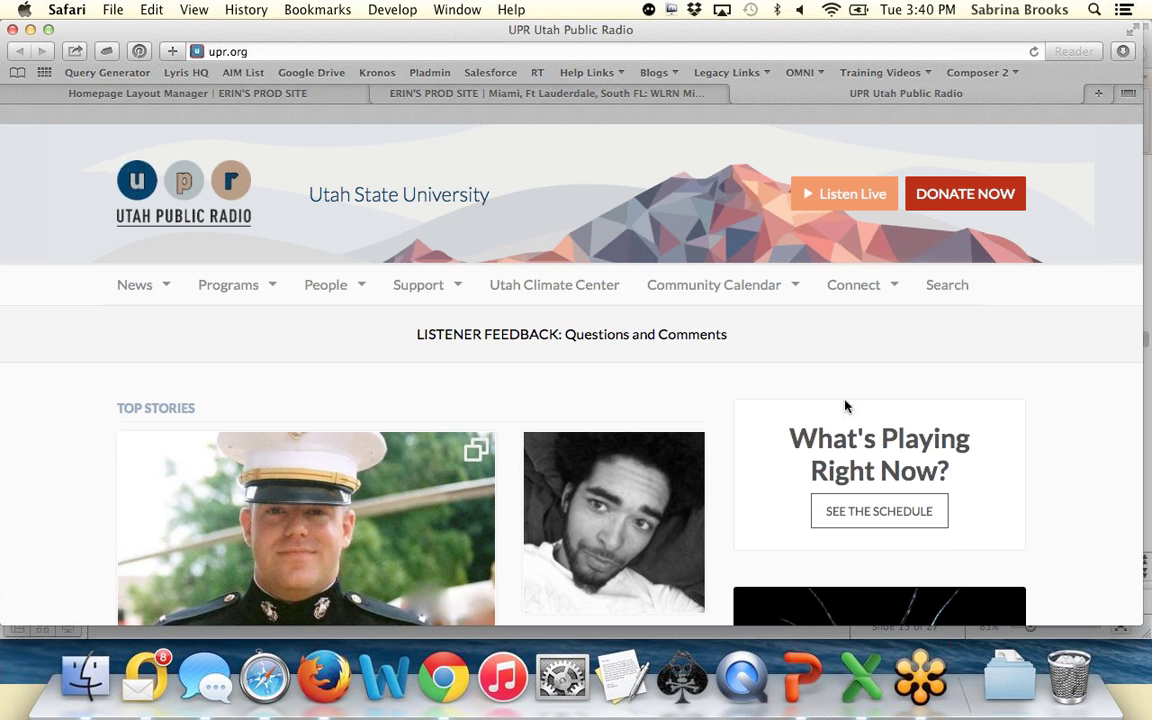
# Step: Highlight the teaser paragraphs of the "Section 60 For Veteran's Day On Access Utah" story twice, clearing the selection each time
pyautogui.scroll(-10, 1043, 441)
pyautogui.scroll(-3, 1043, 441)
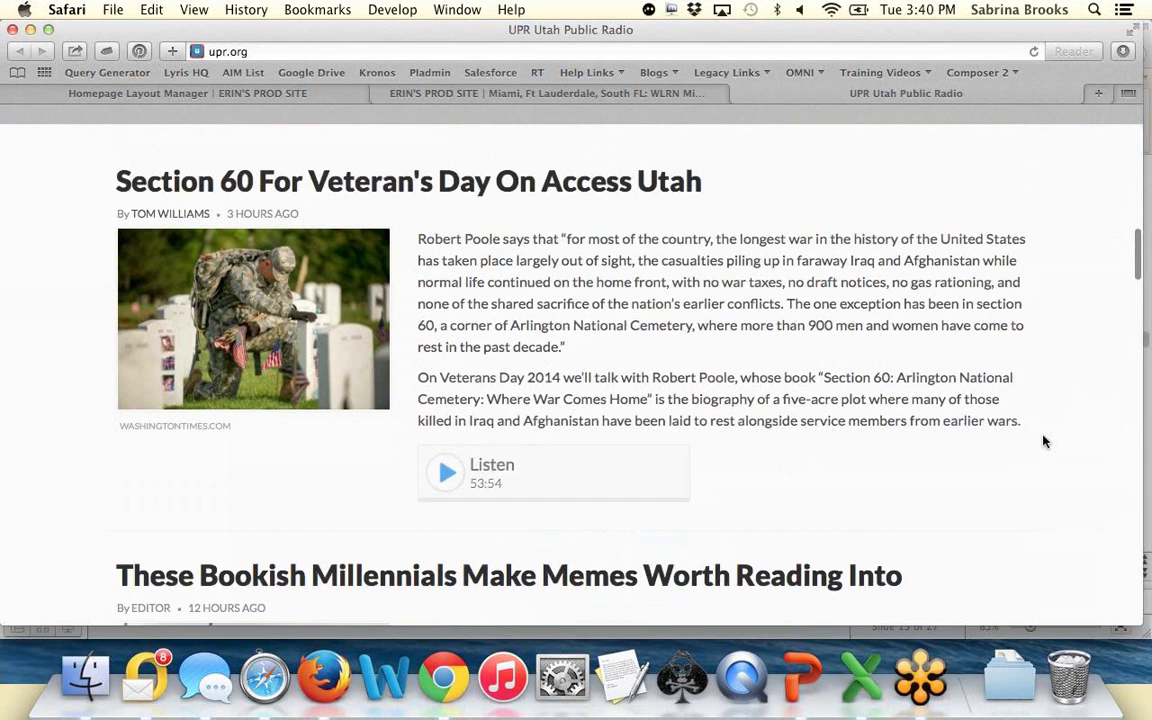
pyautogui.moveTo(1024, 426); pyautogui.dragTo(418, 238)
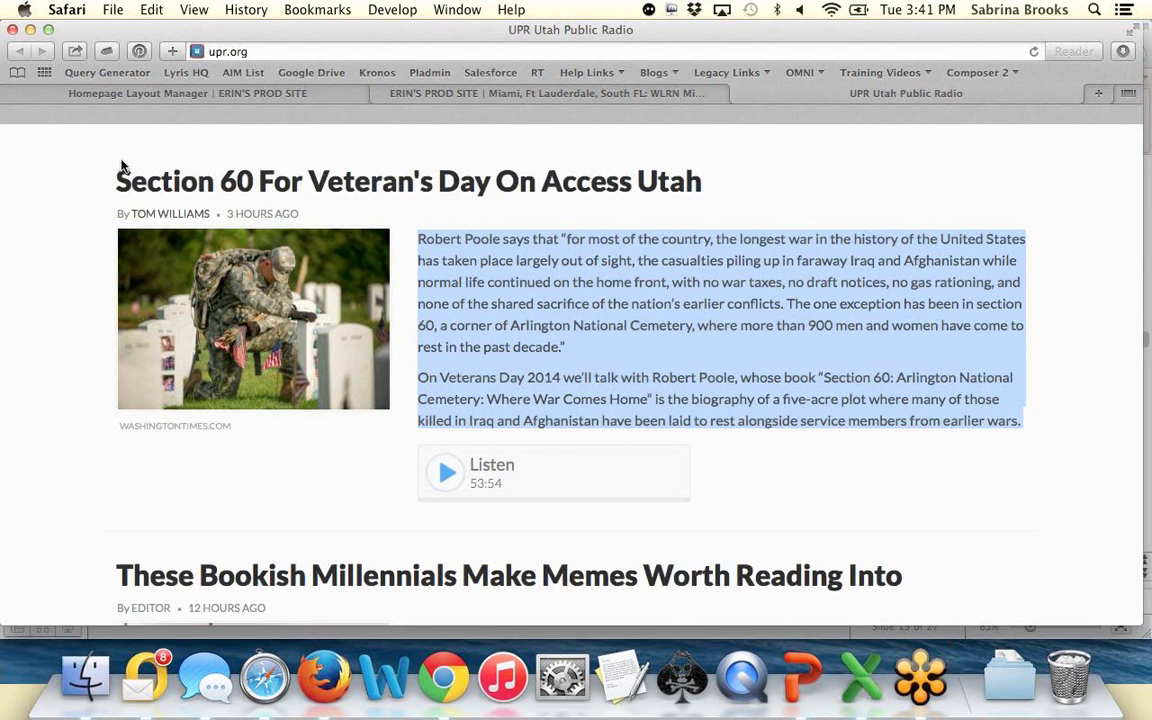
pyautogui.click(1010, 438)
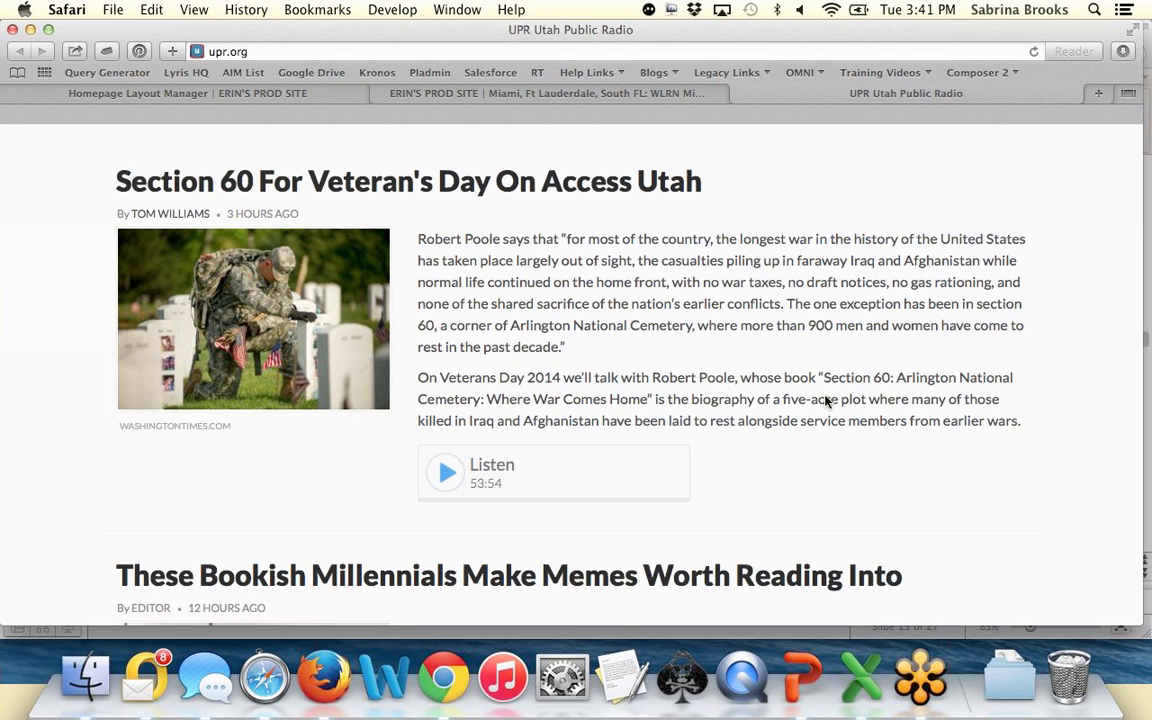
pyautogui.moveTo(1021, 427); pyautogui.dragTo(419, 236)
pyautogui.click(921, 416)
pyautogui.moveTo(1024, 421); pyautogui.dragTo(384, 213)
pyautogui.click(1068, 426)
# Step: Examine the images, teaser text and audio players of the stories below Section 60, and return to the homepage header
pyautogui.scroll(-5, 1040, 423)
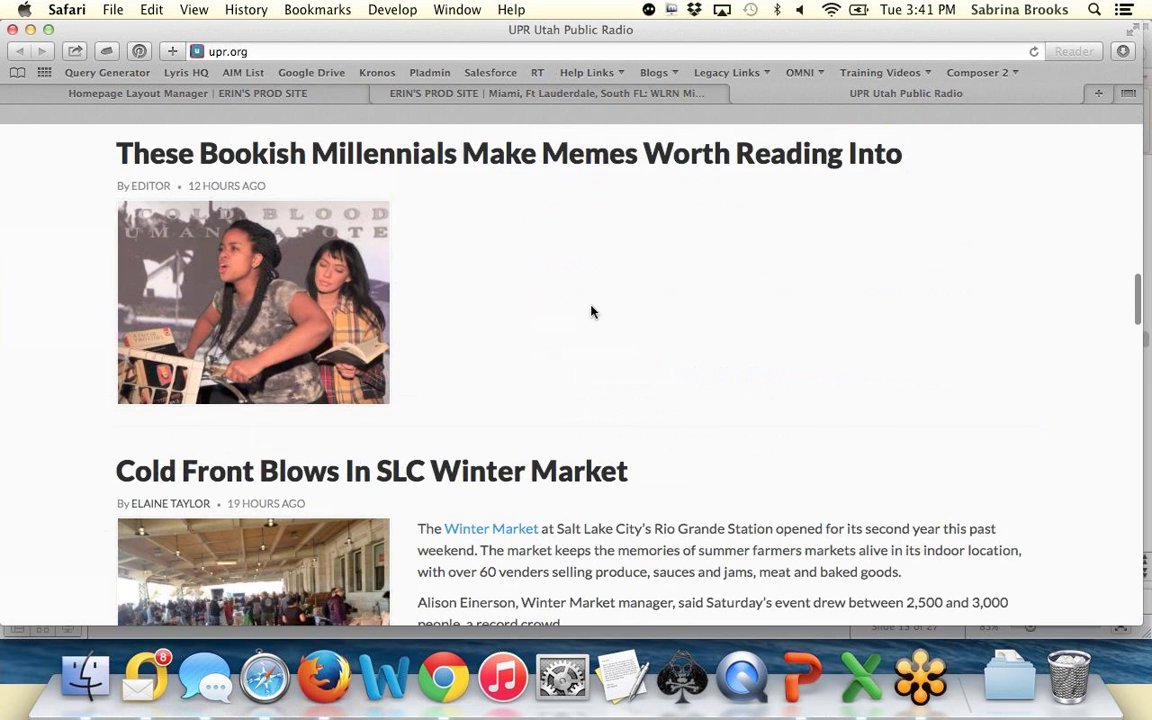
pyautogui.scroll(-3, 532, 250)
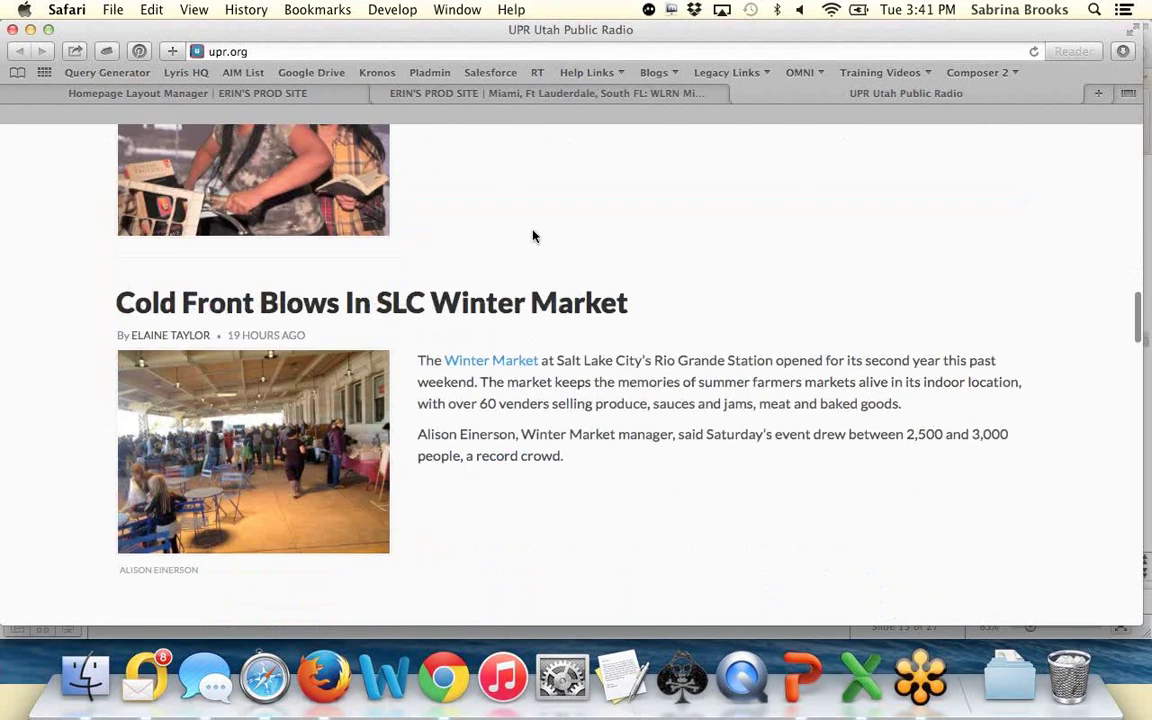
pyautogui.scroll(-5, 540, 372)
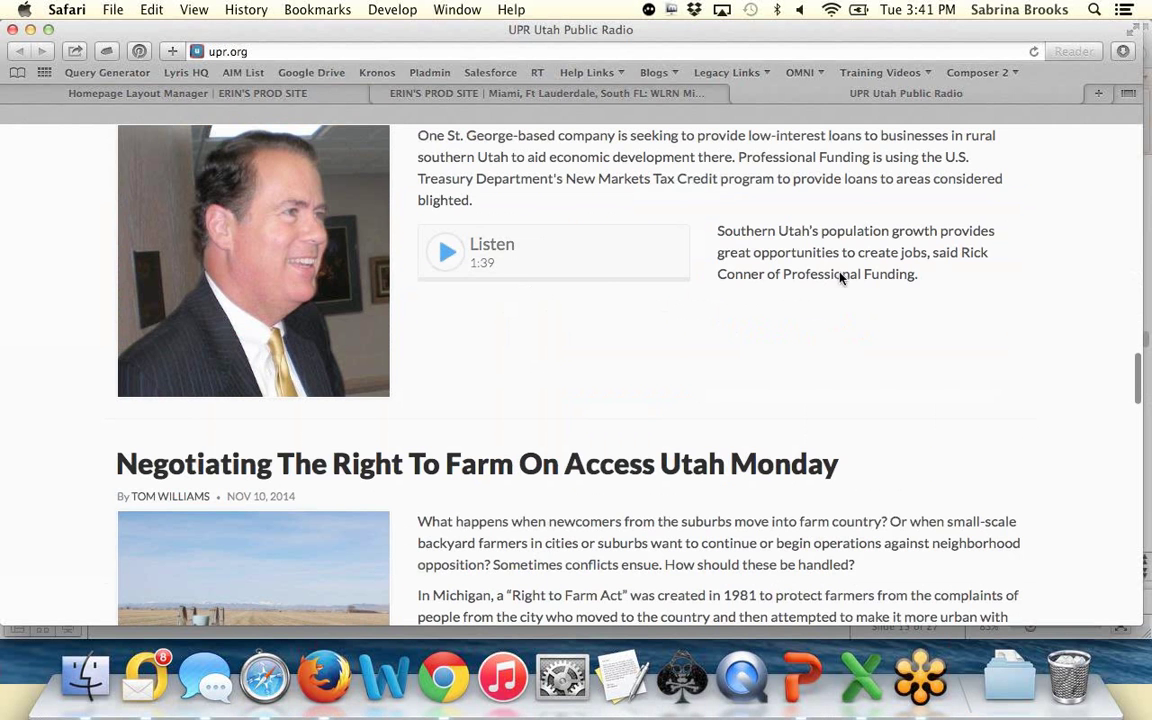
pyautogui.scroll(-6, 995, 414)
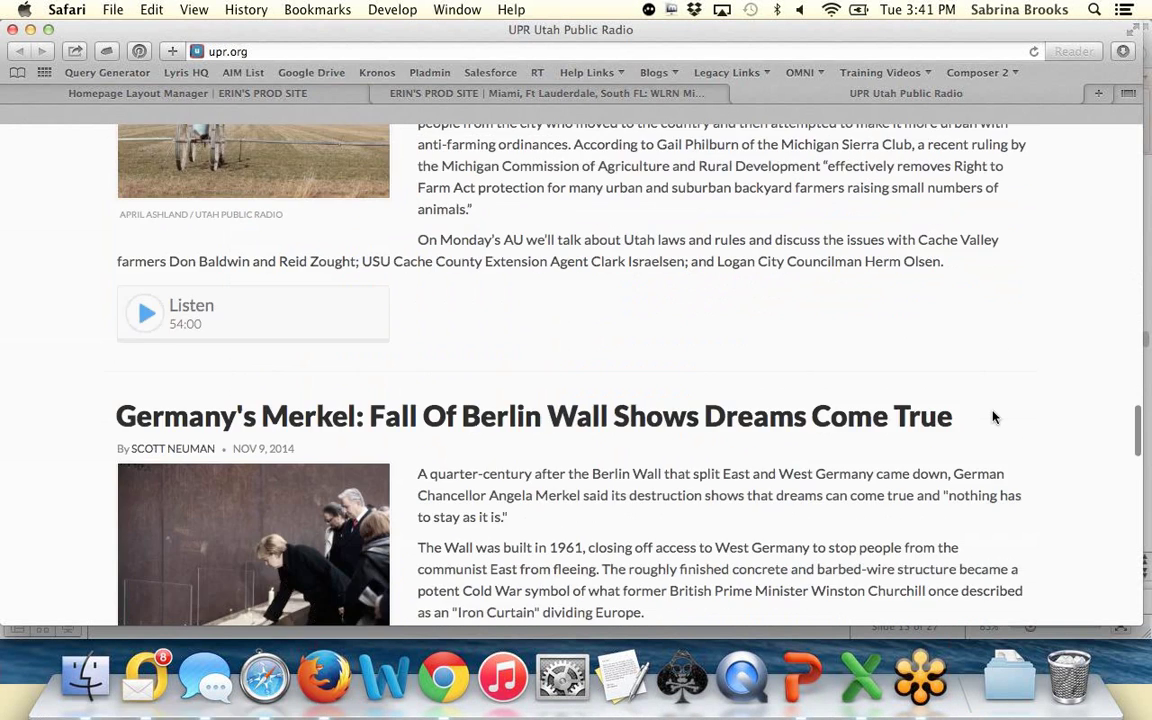
pyautogui.scroll(2, 993, 413)
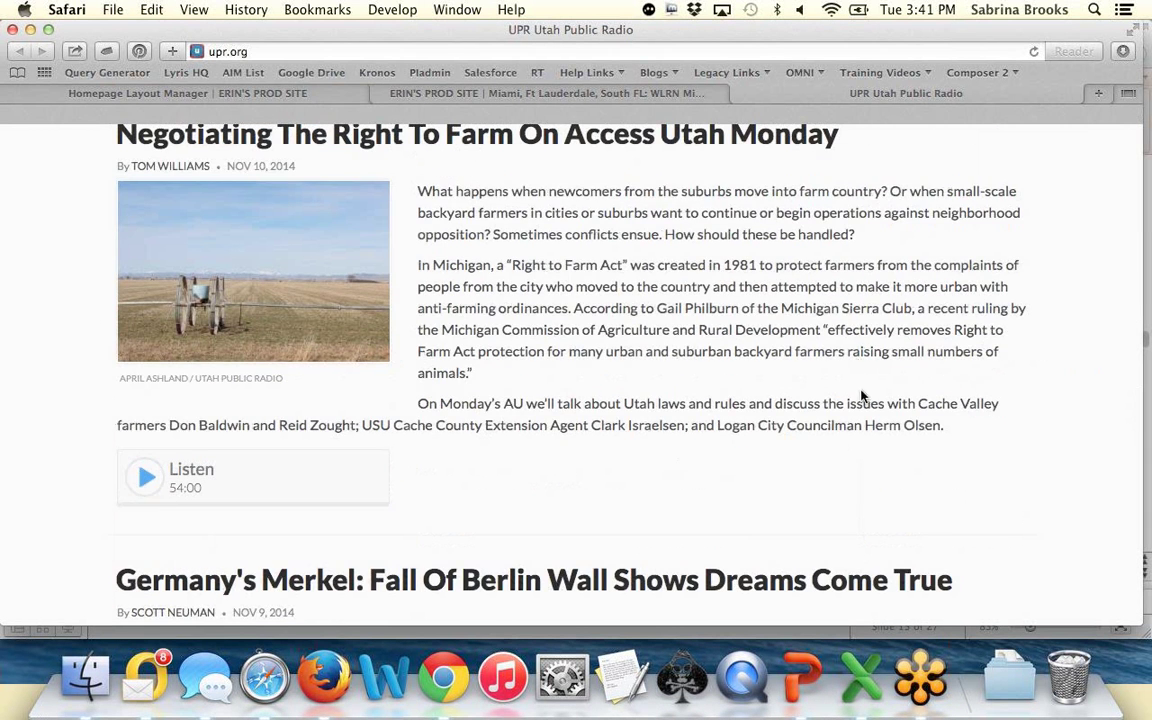
pyautogui.scroll(3, 820, 347)
pyautogui.scroll(-10, 912, 393)
pyautogui.scroll(20, 912, 393)
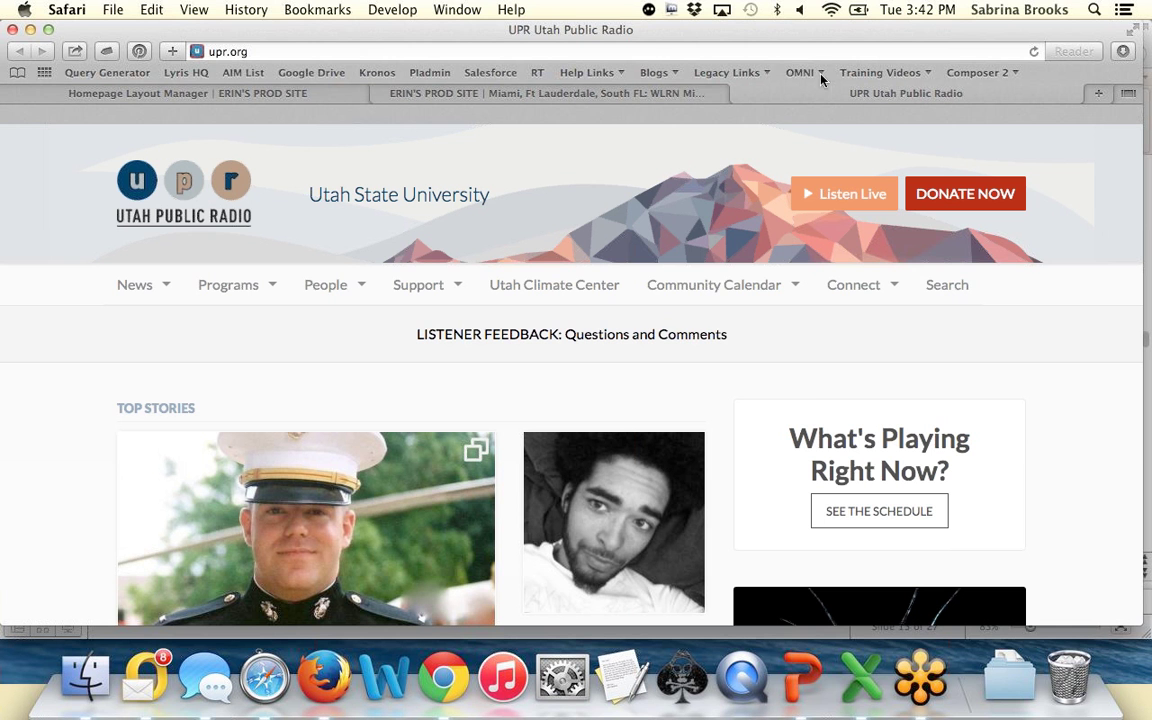
# Step: View the Community Calendar's upcoming events page and return to the Utah Public Radio homepage
pyautogui.moveTo(694, 297)
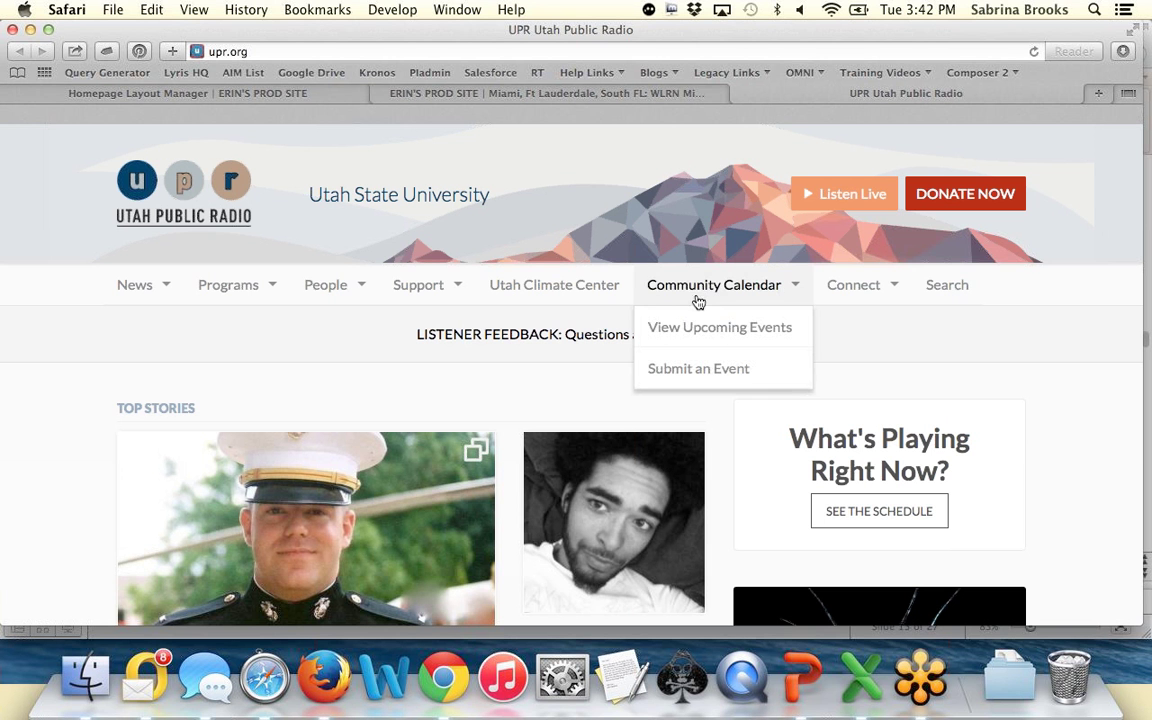
pyautogui.click(697, 347)
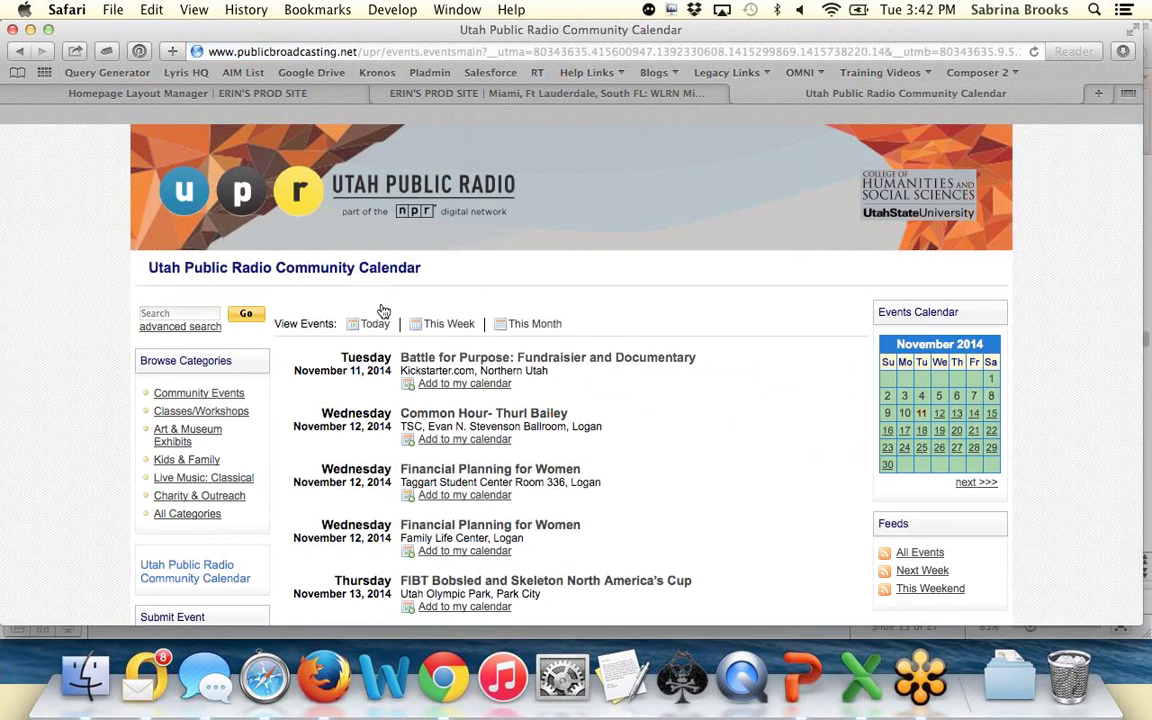
pyautogui.click(20, 53)
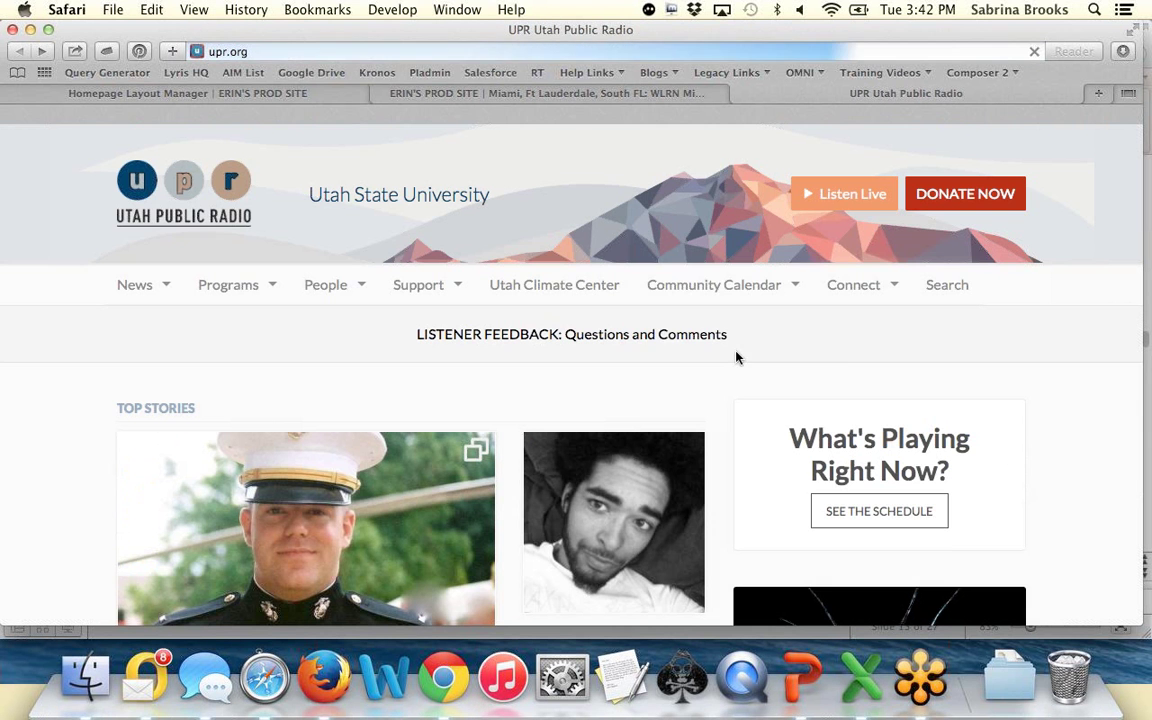
# Step: View the Community Calendar's Submit an Event form and return to the Utah Public Radio homepage
pyautogui.moveTo(712, 288)
pyautogui.click(704, 368)
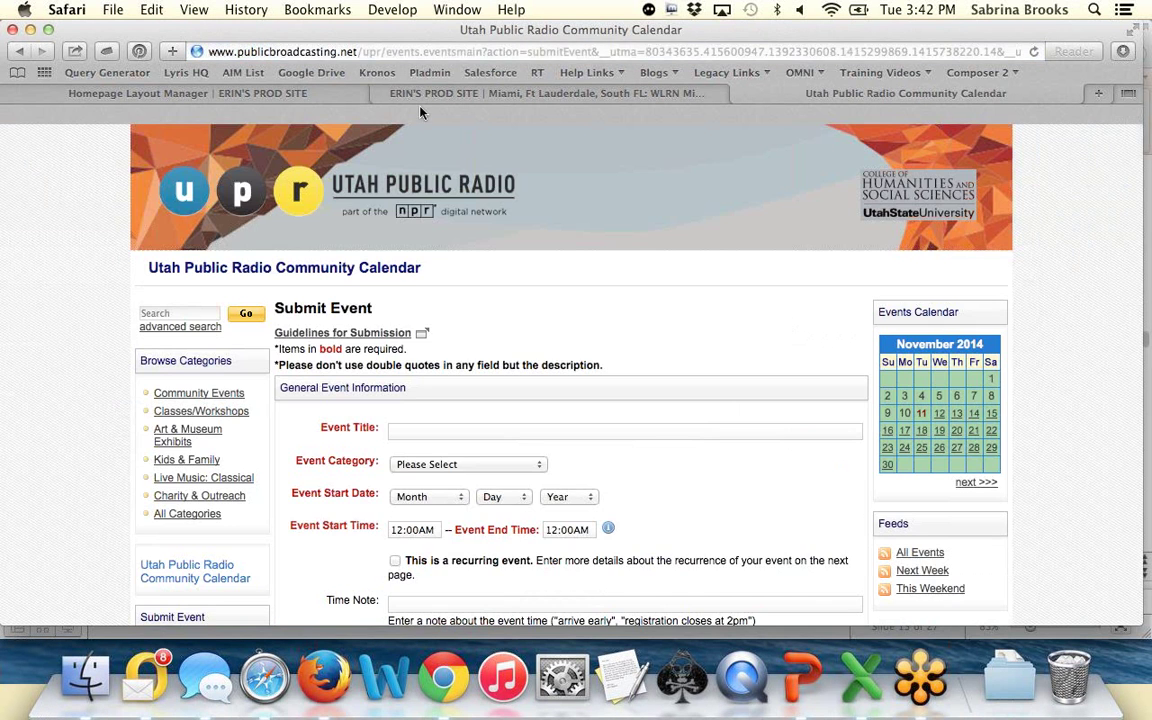
pyautogui.click(20, 51)
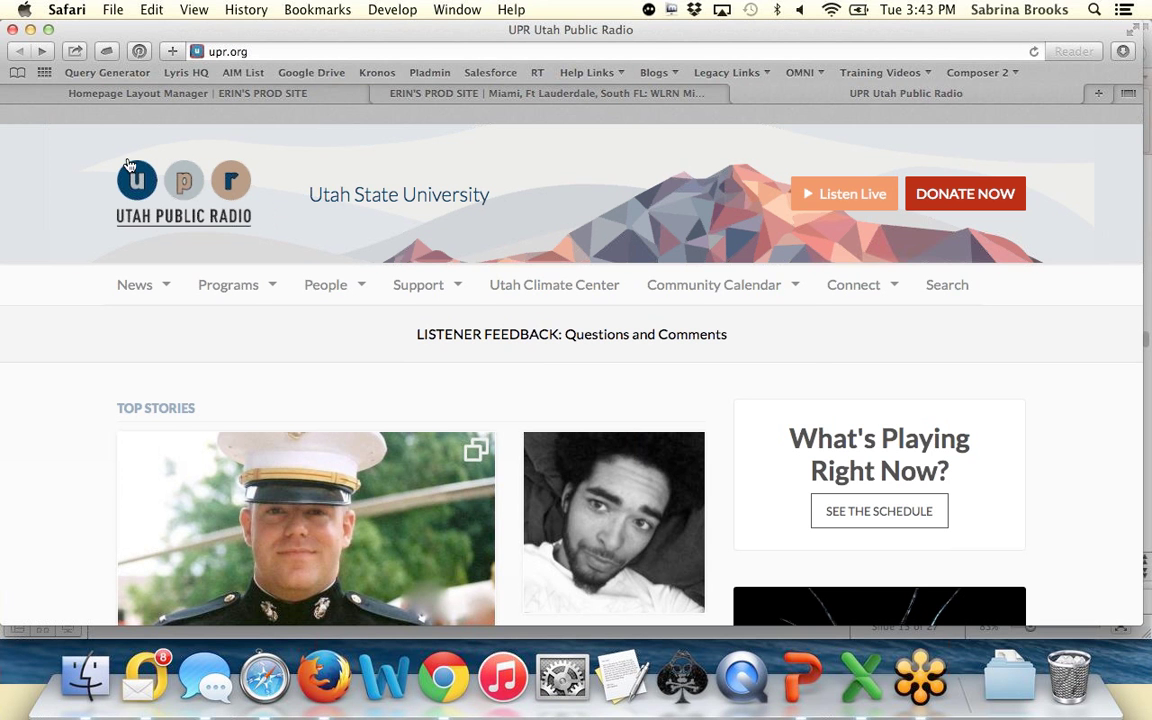
# Step: Browse the homepage story river down to the Fresh Air Weekend story, highlight that whole story and clear the selection
pyautogui.scroll(-10, 1066, 503)
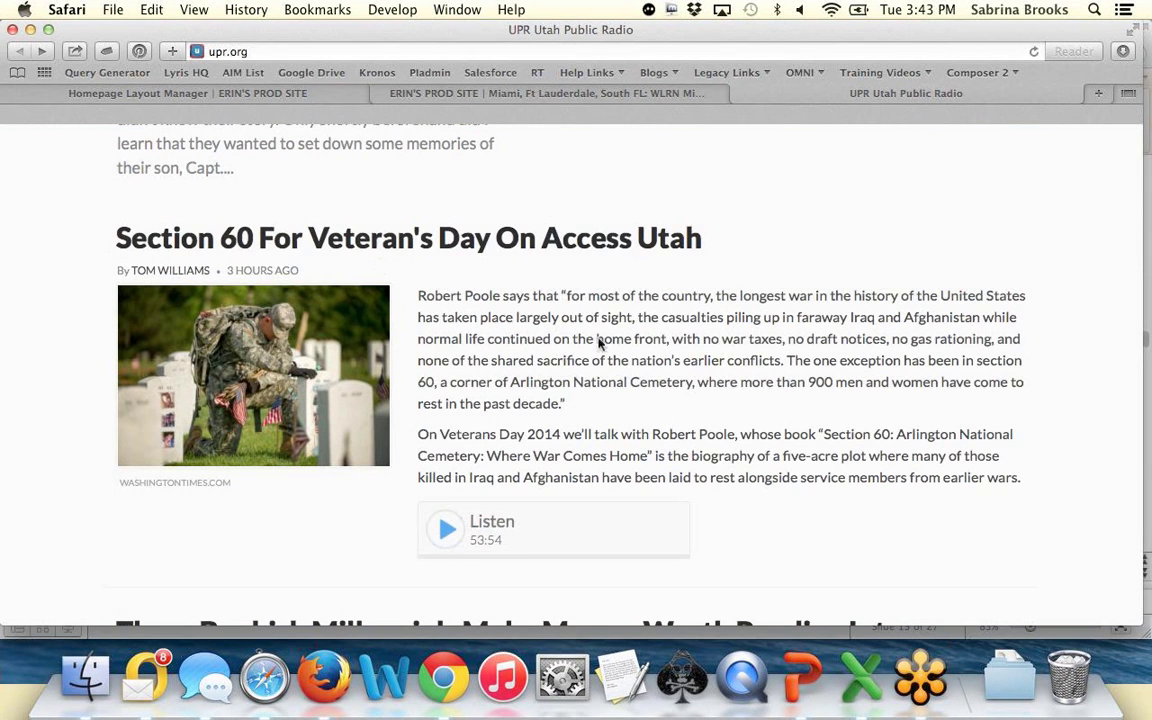
pyautogui.scroll(-10, 613, 294)
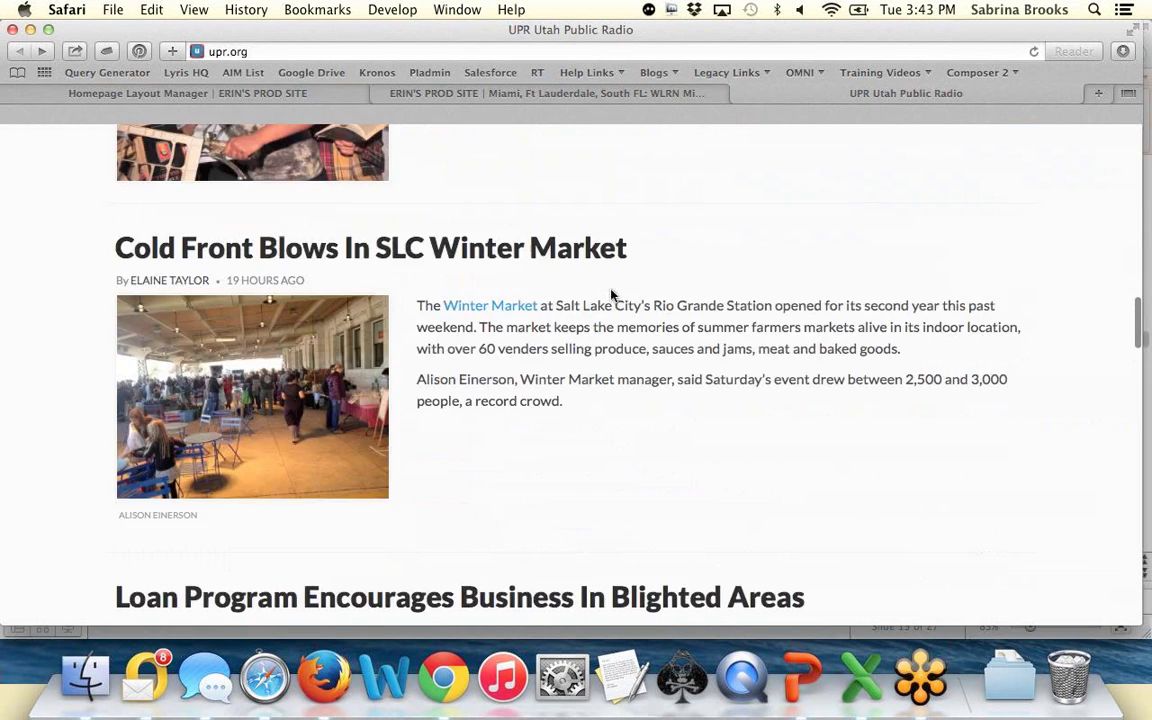
pyautogui.scroll(4, 613, 295)
pyautogui.scroll(2, 613, 295)
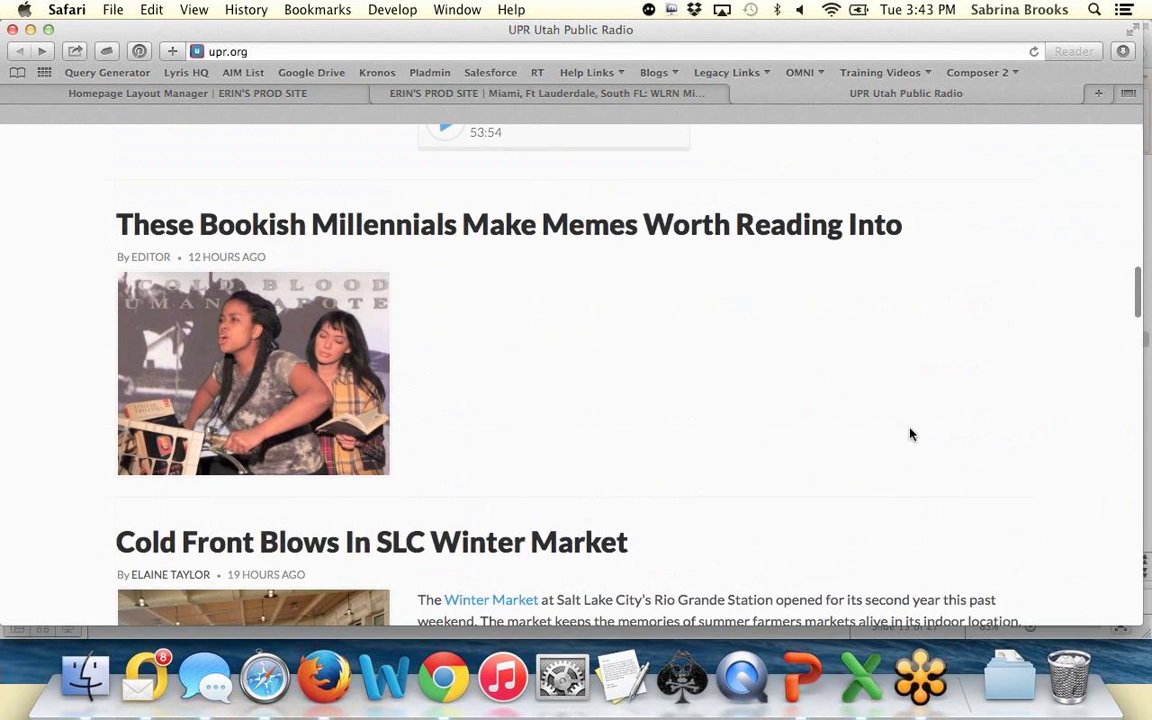
pyautogui.scroll(-10, 1000, 460)
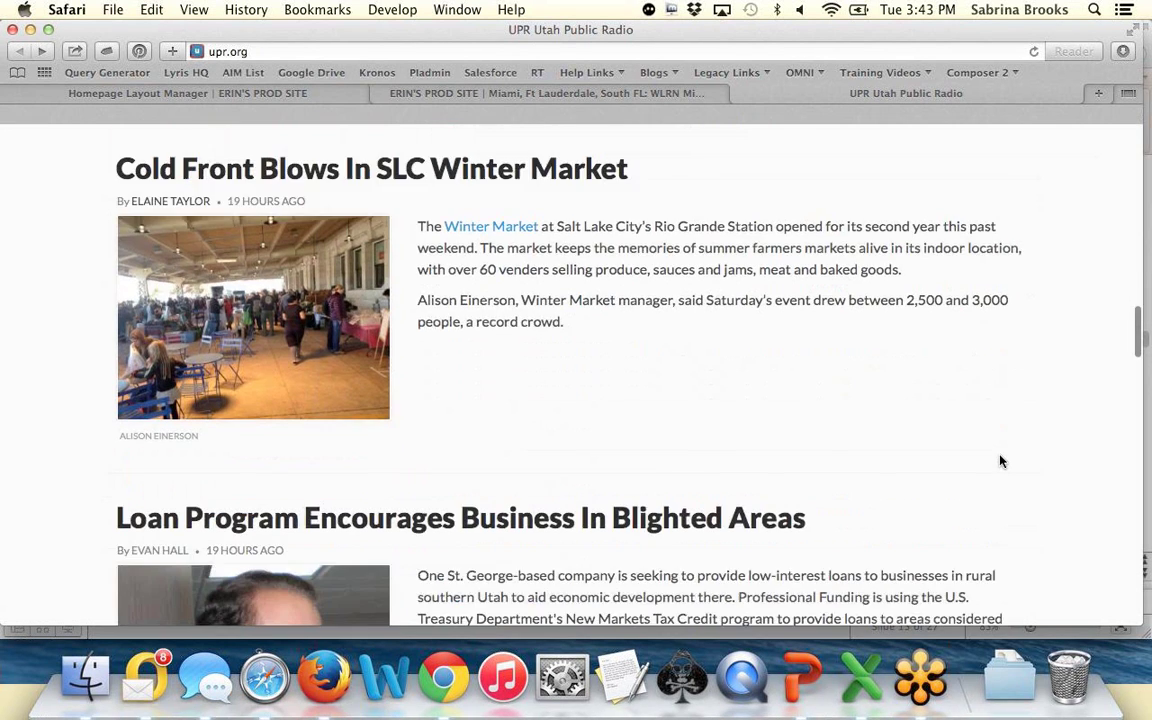
pyautogui.scroll(-15, 1000, 460)
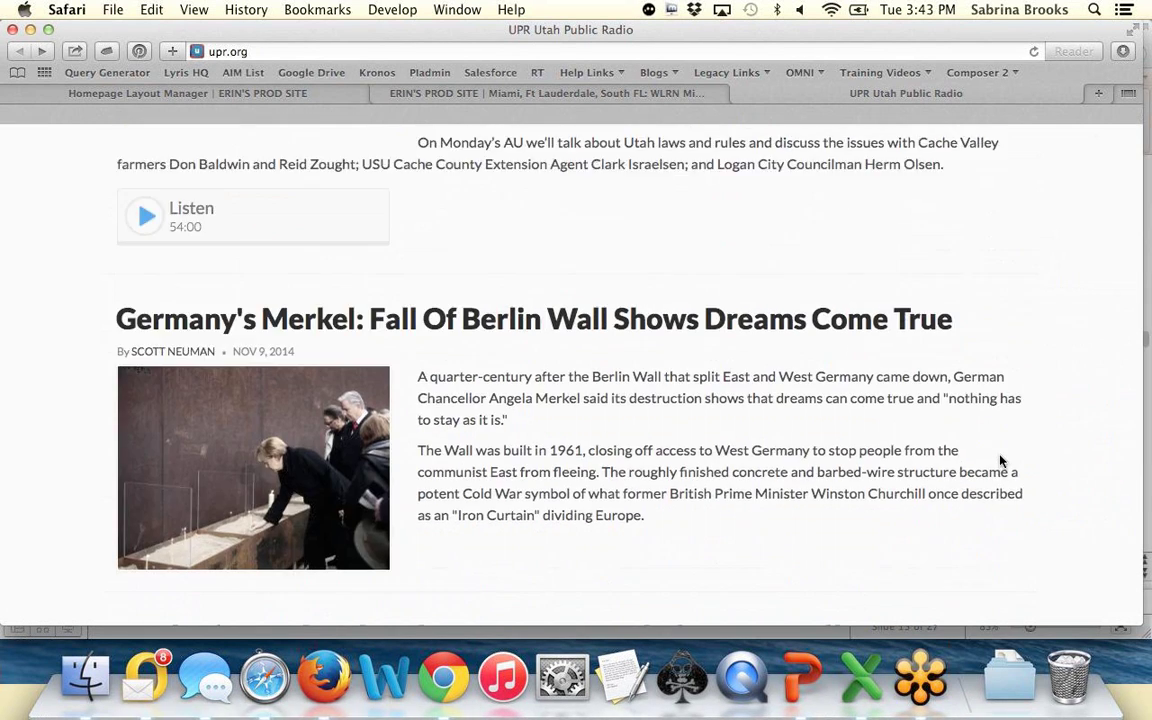
pyautogui.scroll(-3, 1000, 460)
pyautogui.scroll(2, 1000, 463)
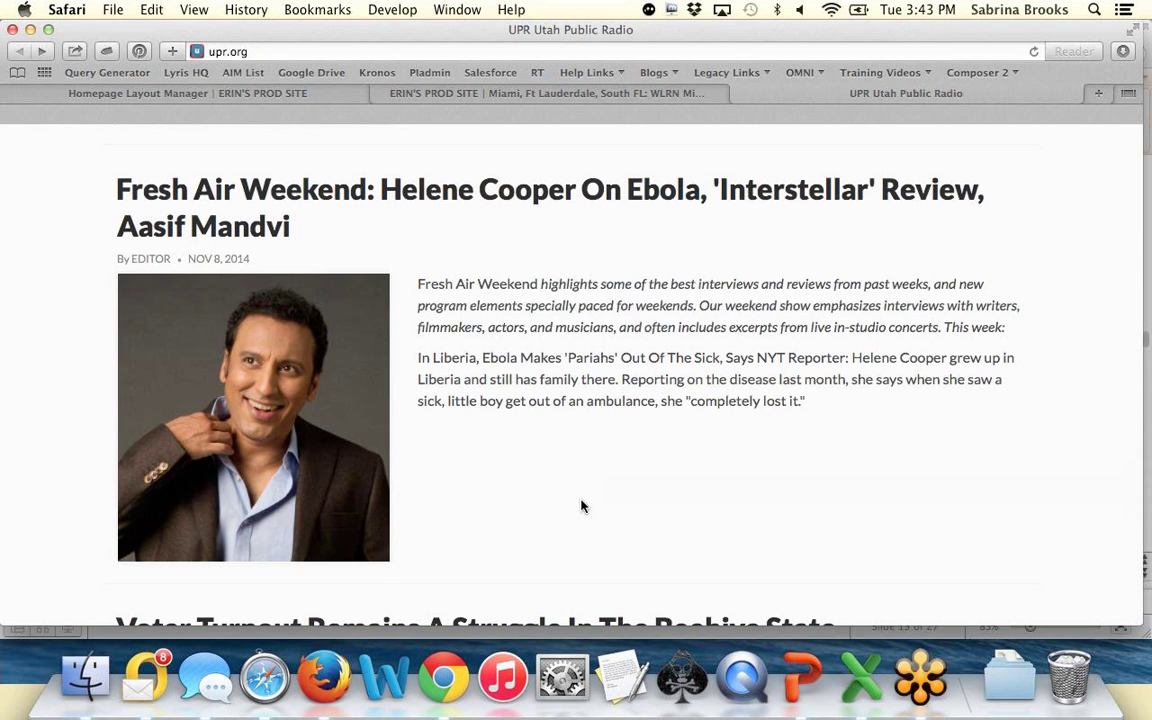
pyautogui.moveTo(581, 504); pyautogui.dragTo(116, 185)
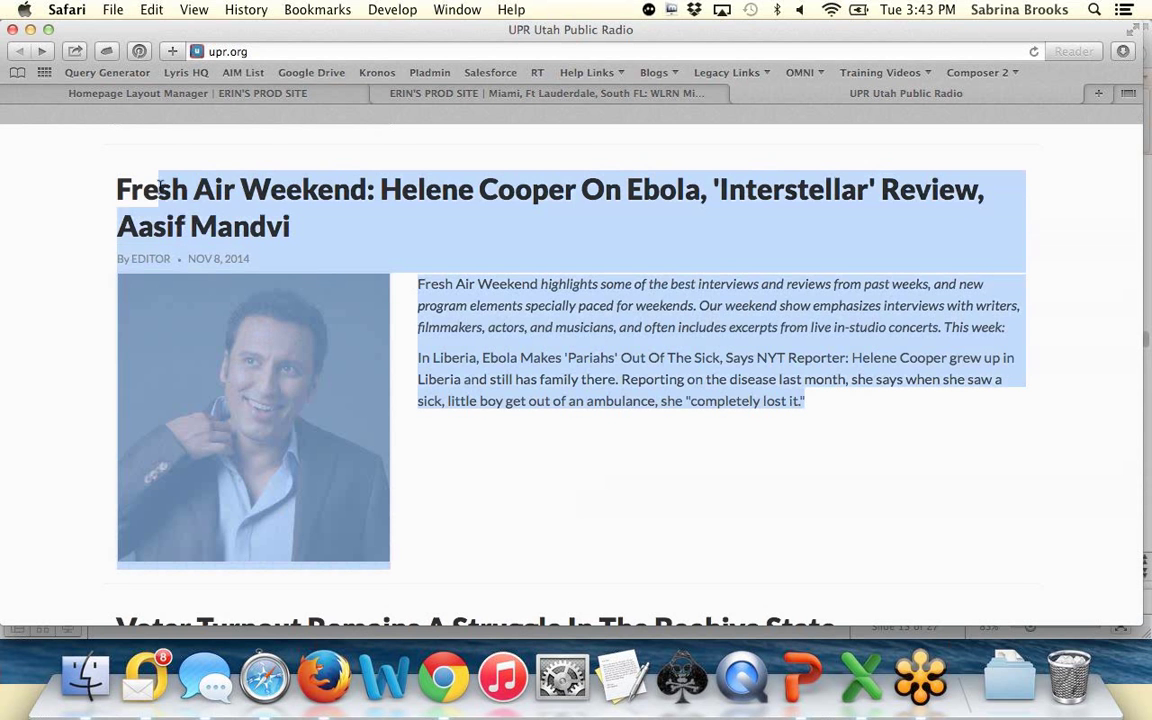
pyautogui.click(771, 473)
# Step: Examine the stories below Fresh Air Weekend down to the pagination, and return to the homepage header
pyautogui.scroll(-2, 773, 474)
pyautogui.scroll(-5, 773, 474)
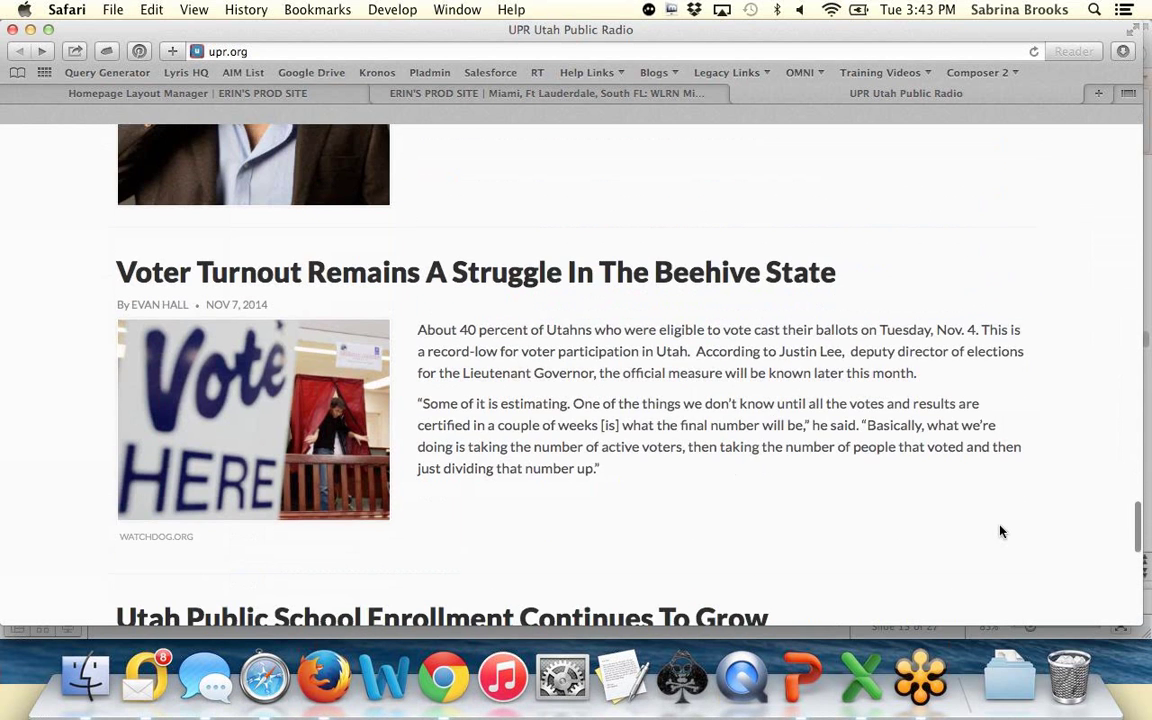
pyautogui.scroll(-12, 1000, 531)
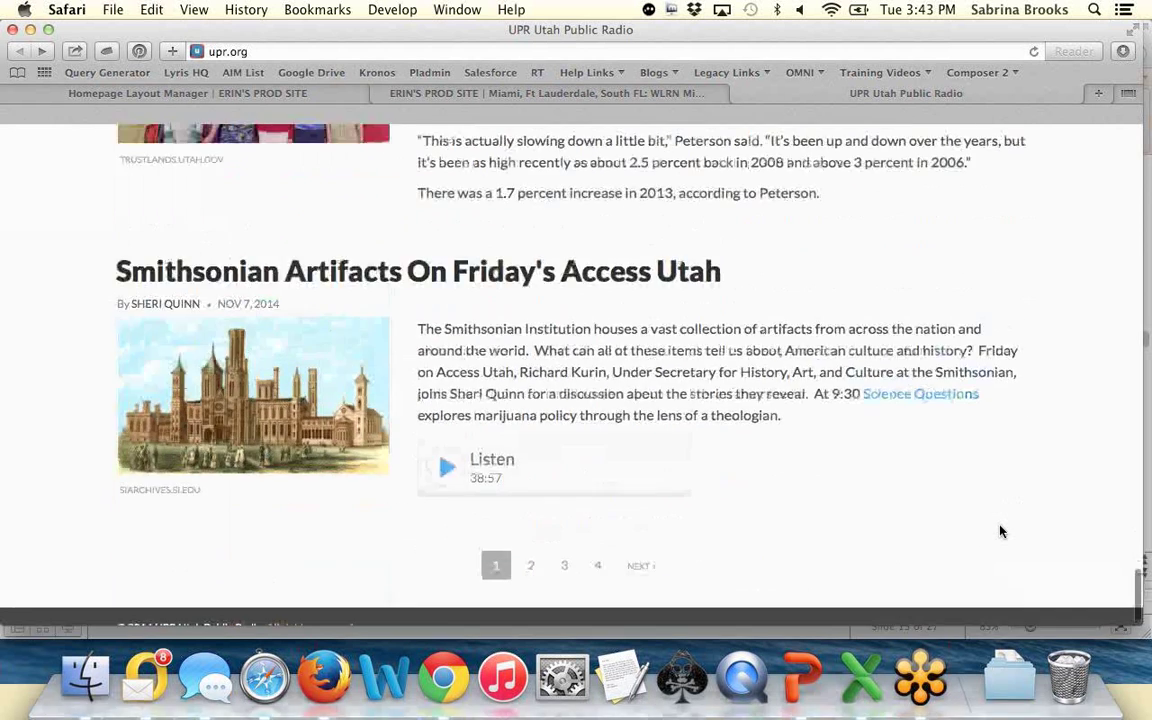
pyautogui.scroll(13, 1000, 531)
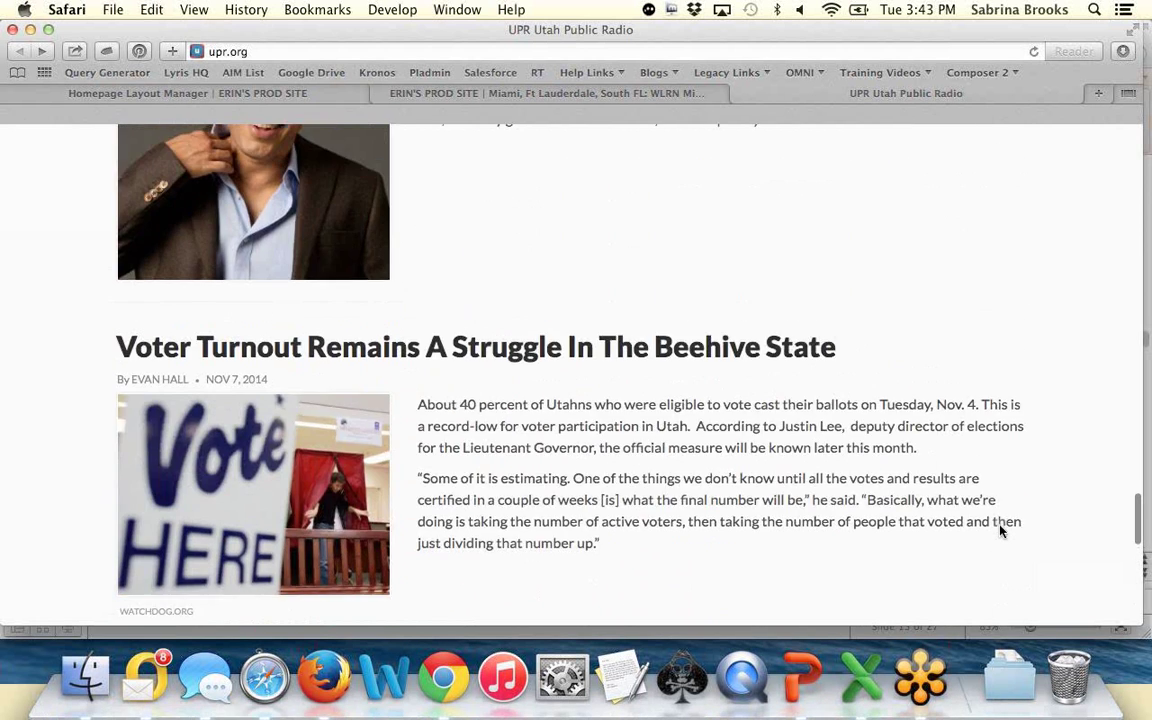
pyautogui.scroll(5, 1000, 531)
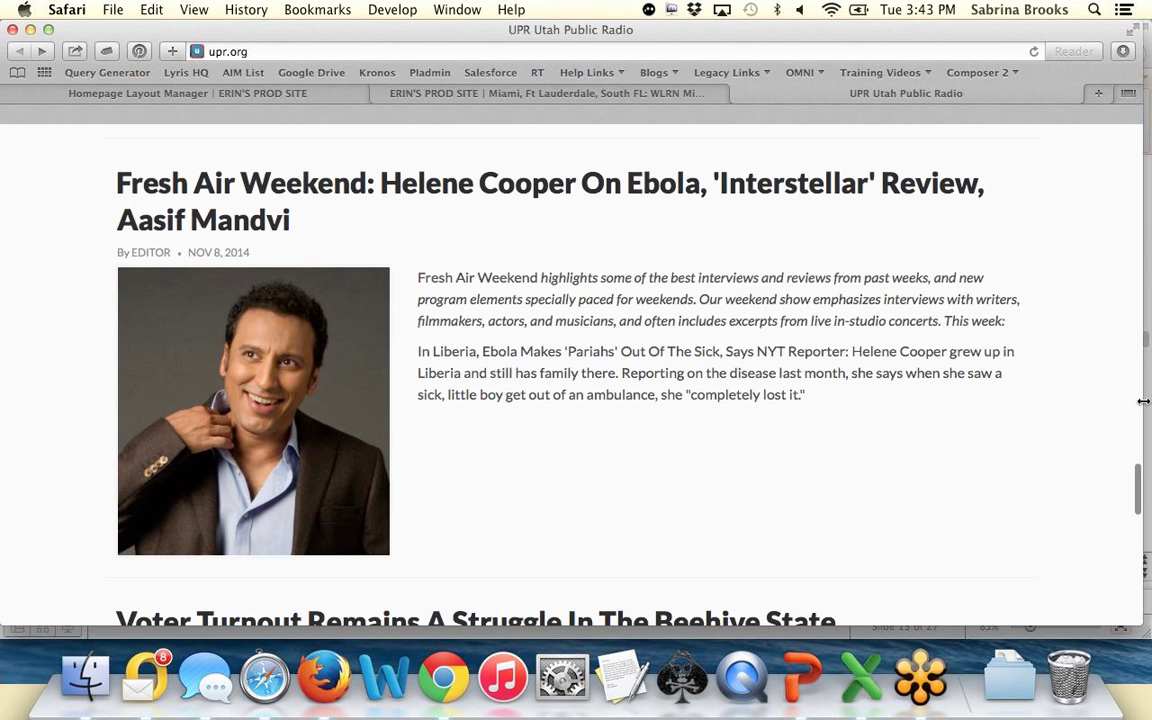
pyautogui.scroll(3, 1022, 423)
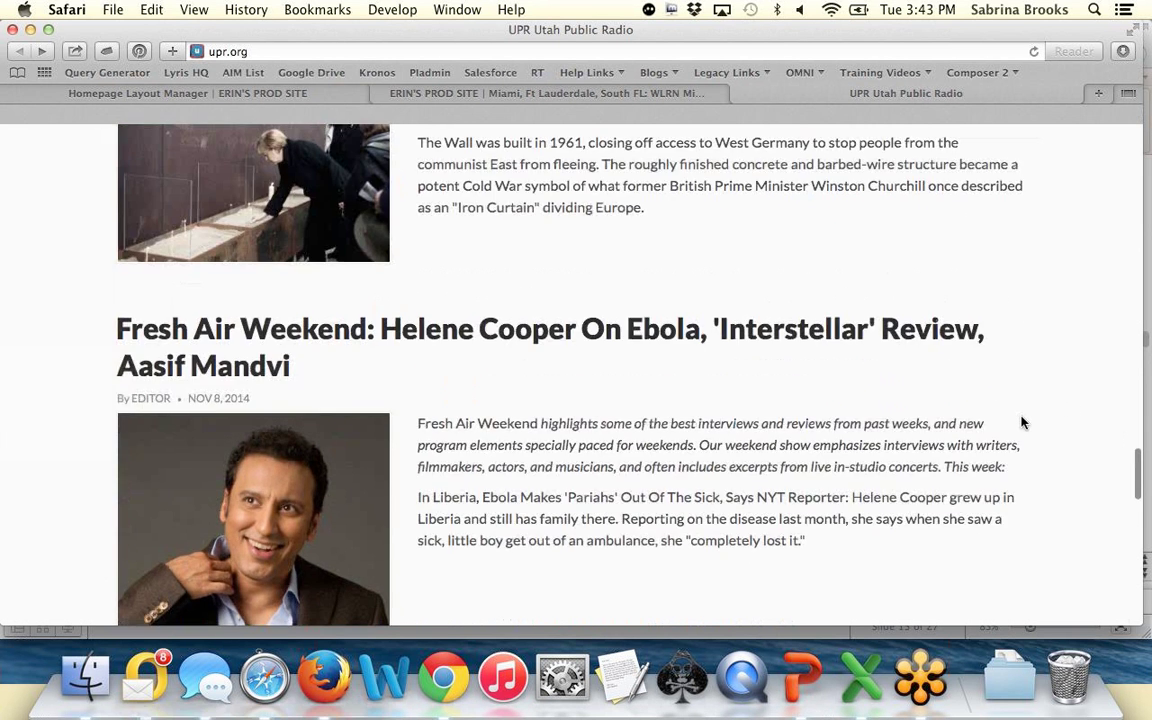
pyautogui.scroll(20, 1022, 423)
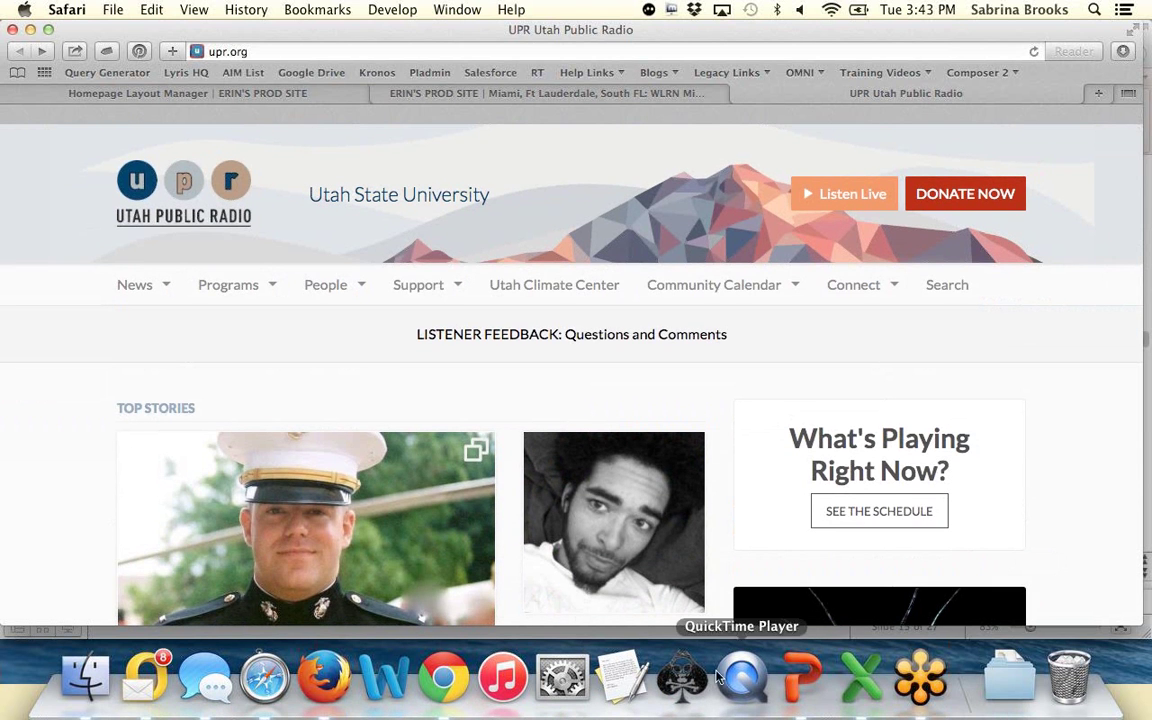
# Step: Switch to PowerPoint and play the ResponsiveFeatures.pptx slide show from the "Aggregation (Agg) Pages In Responsive" slide
pyautogui.click(802, 678)
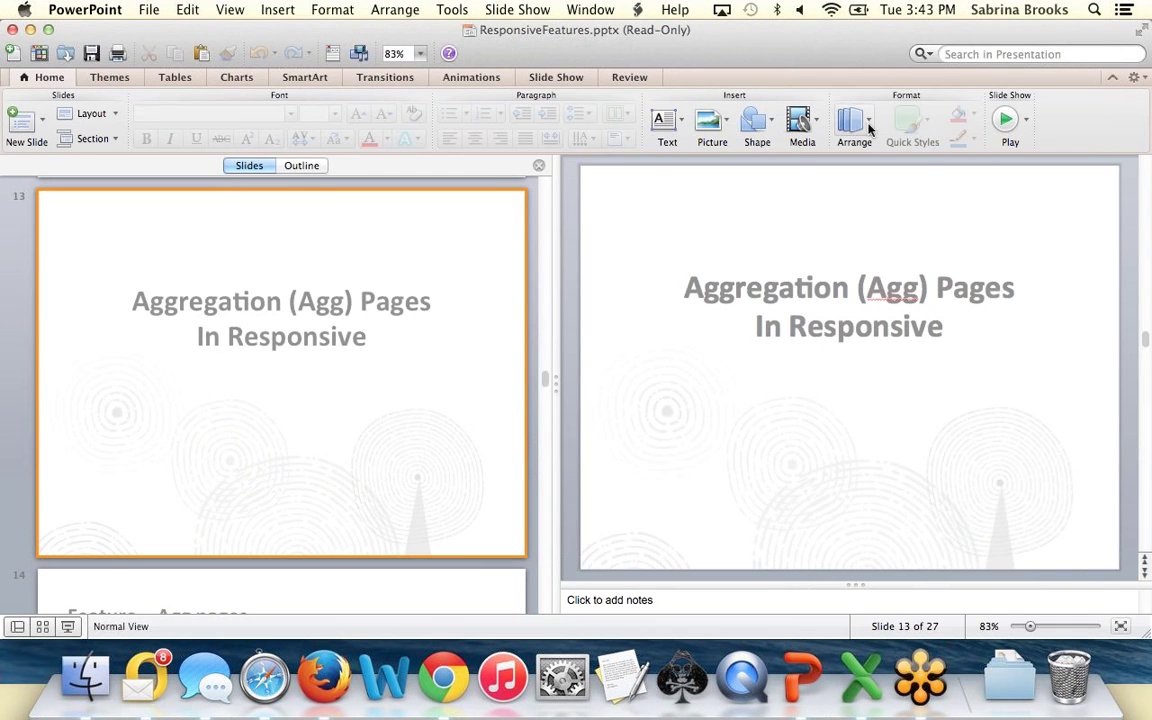
pyautogui.click(1008, 130)
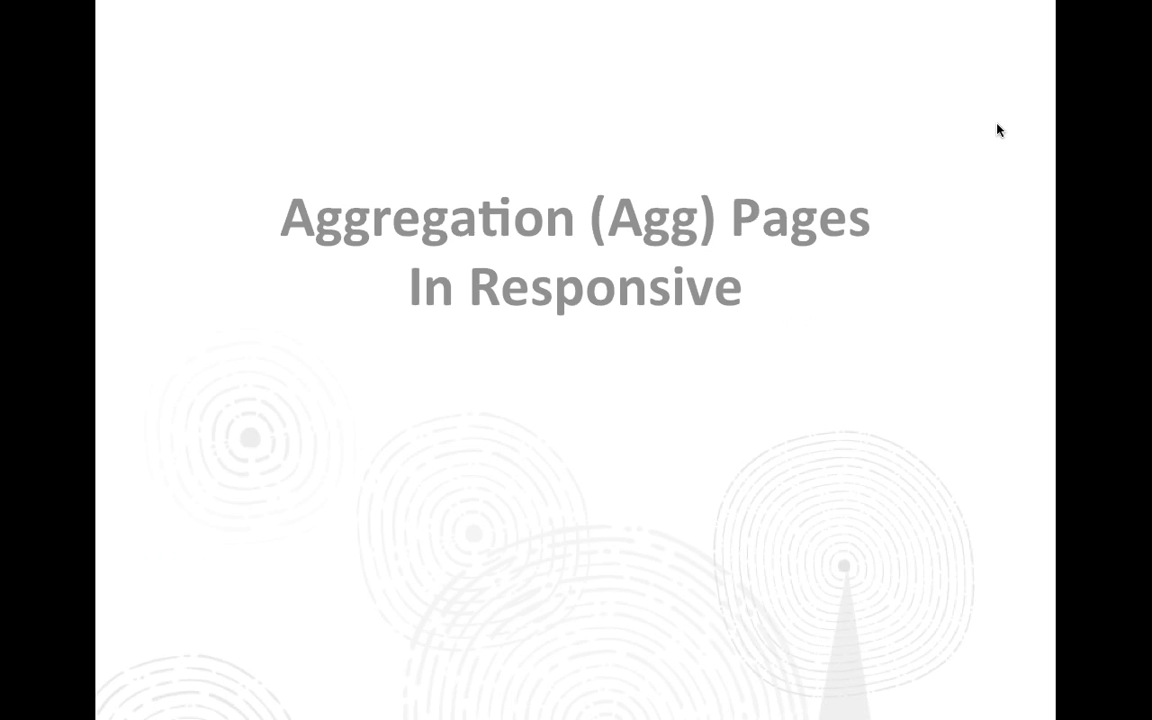
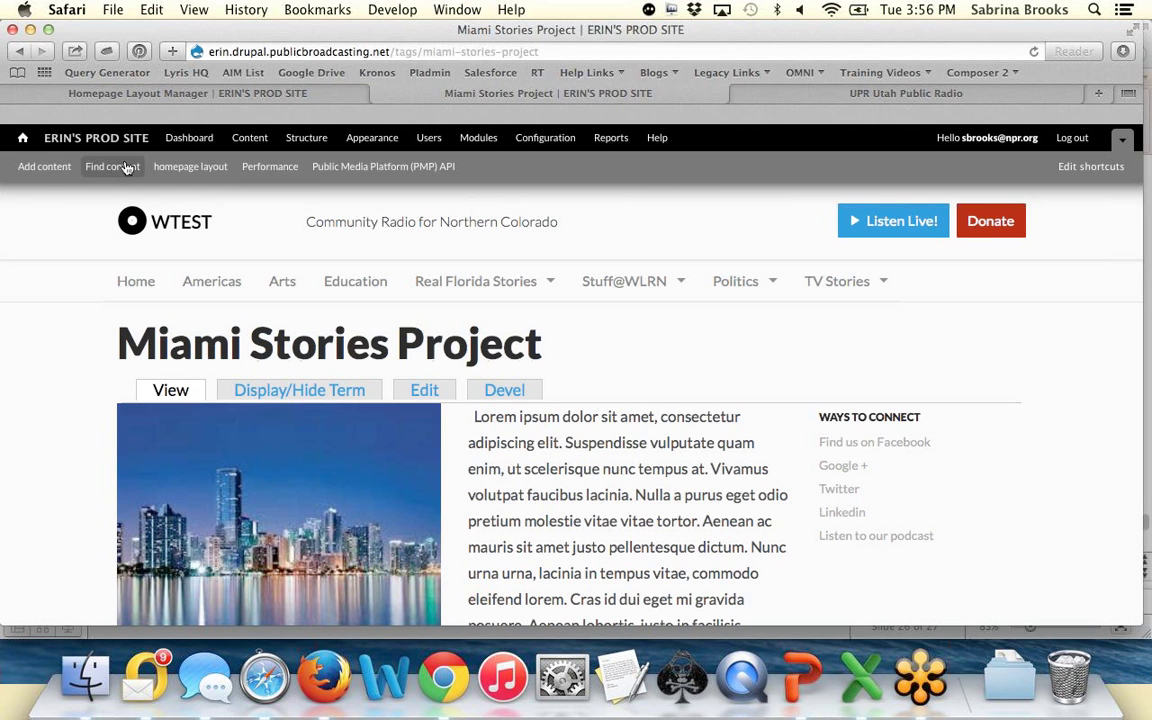
# Step: View the Add content page, return to the ERIN'S PROD SITE homepage and open the "Testing new post" story
pyautogui.click(44, 166)
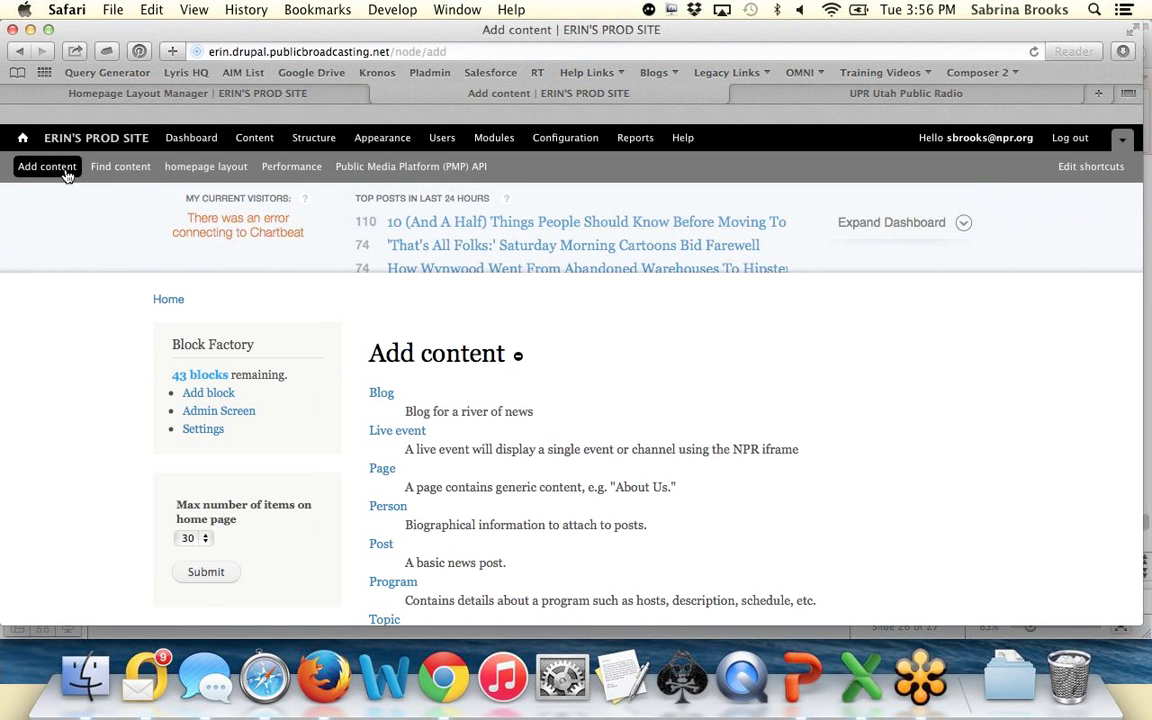
pyautogui.click(22, 137)
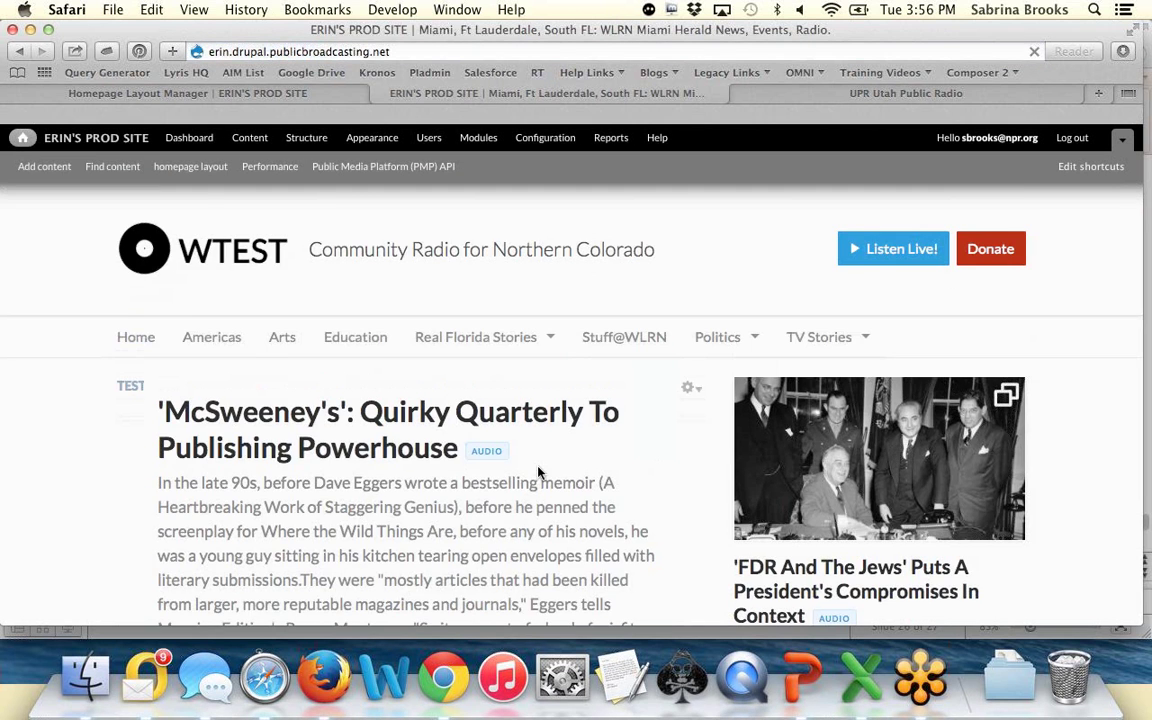
pyautogui.scroll(-15, 538, 473)
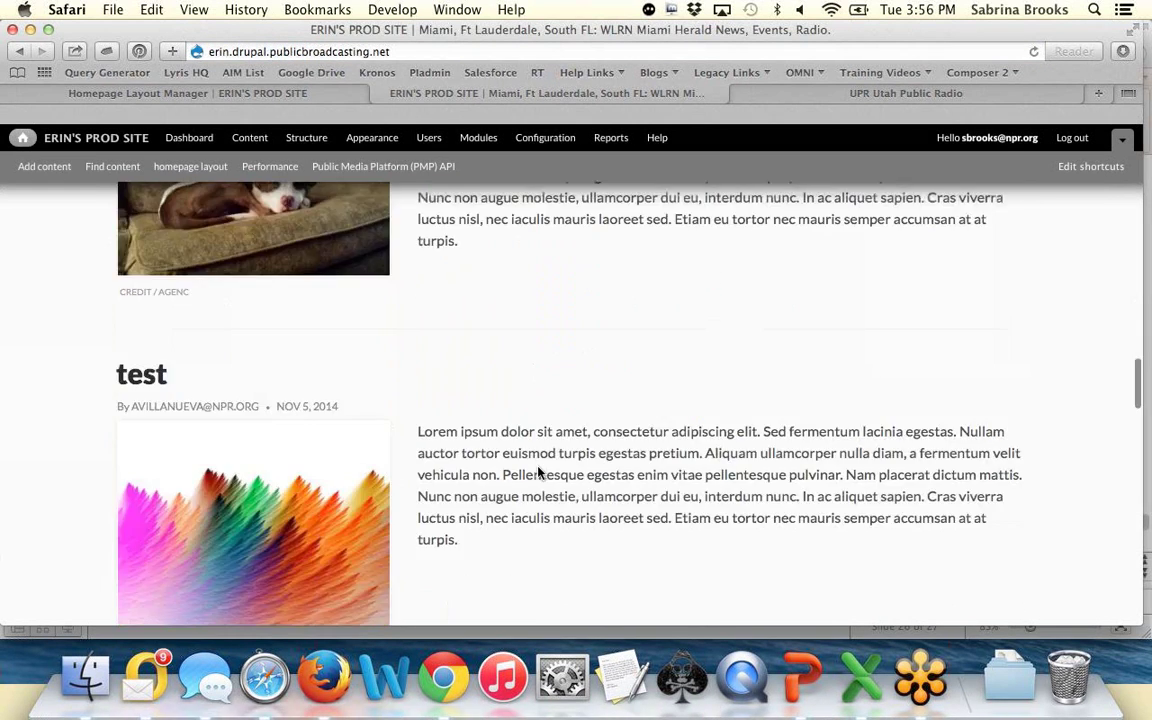
pyautogui.scroll(8, 538, 473)
pyautogui.click(240, 230)
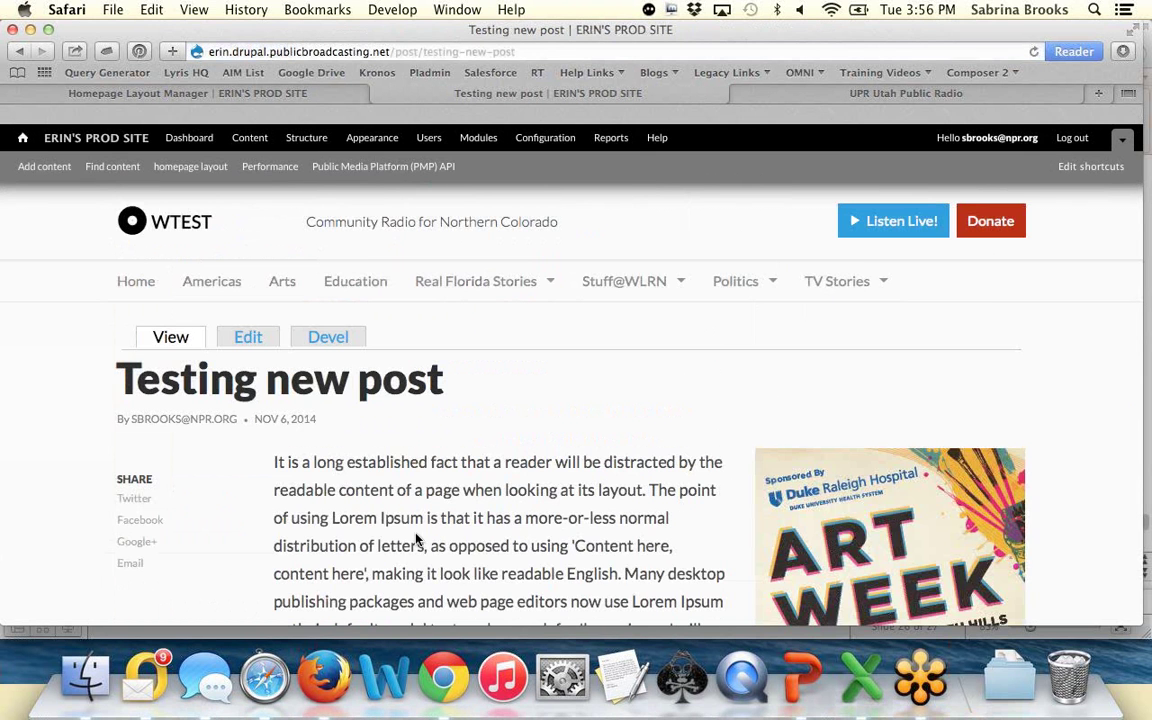
# Step: Highlight the byline and date line and part of the headline of "Testing new post", clearing the selections
pyautogui.scroll(-5, 417, 540)
pyautogui.scroll(5, 417, 540)
pyautogui.scroll(-4, 419, 535)
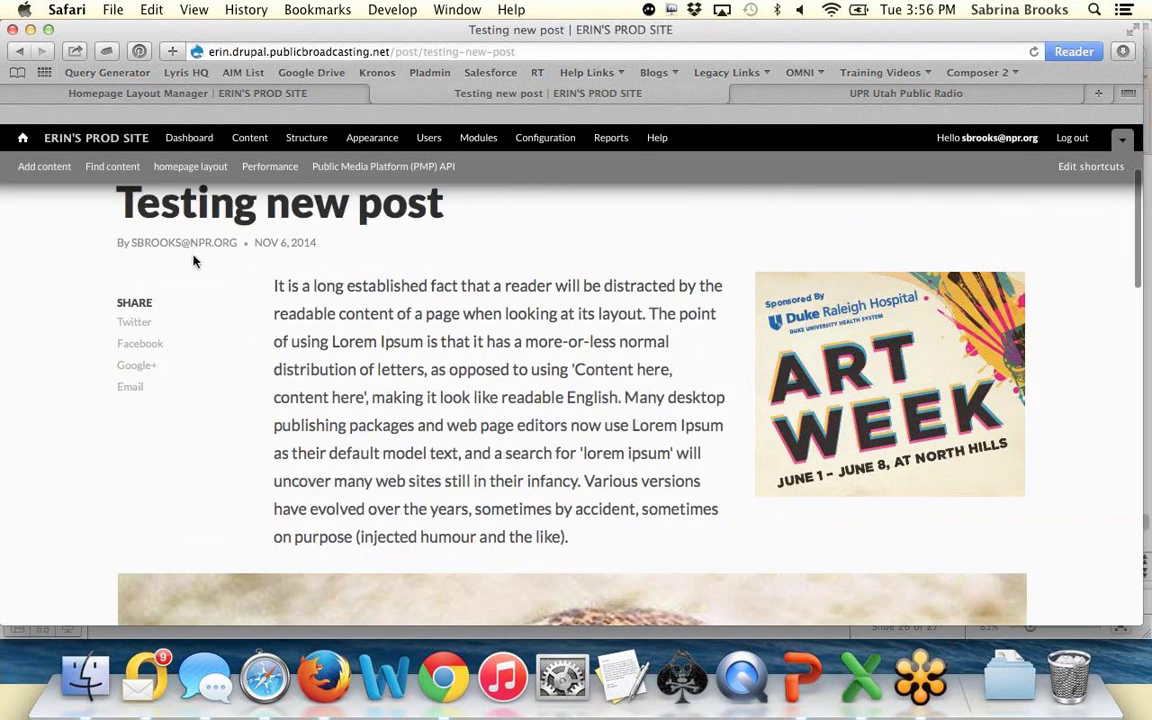
pyautogui.moveTo(117, 240); pyautogui.dragTo(372, 241)
pyautogui.click(372, 241)
pyautogui.scroll(2, 345, 252)
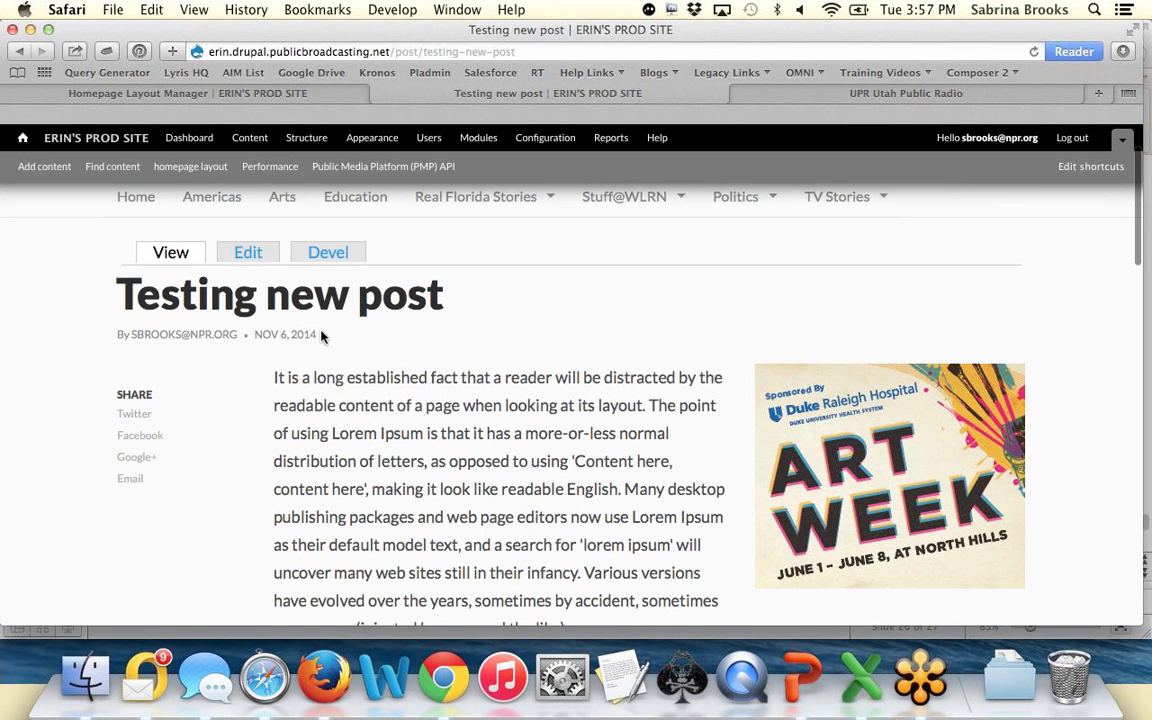
pyautogui.moveTo(234, 285); pyautogui.dragTo(357, 300)
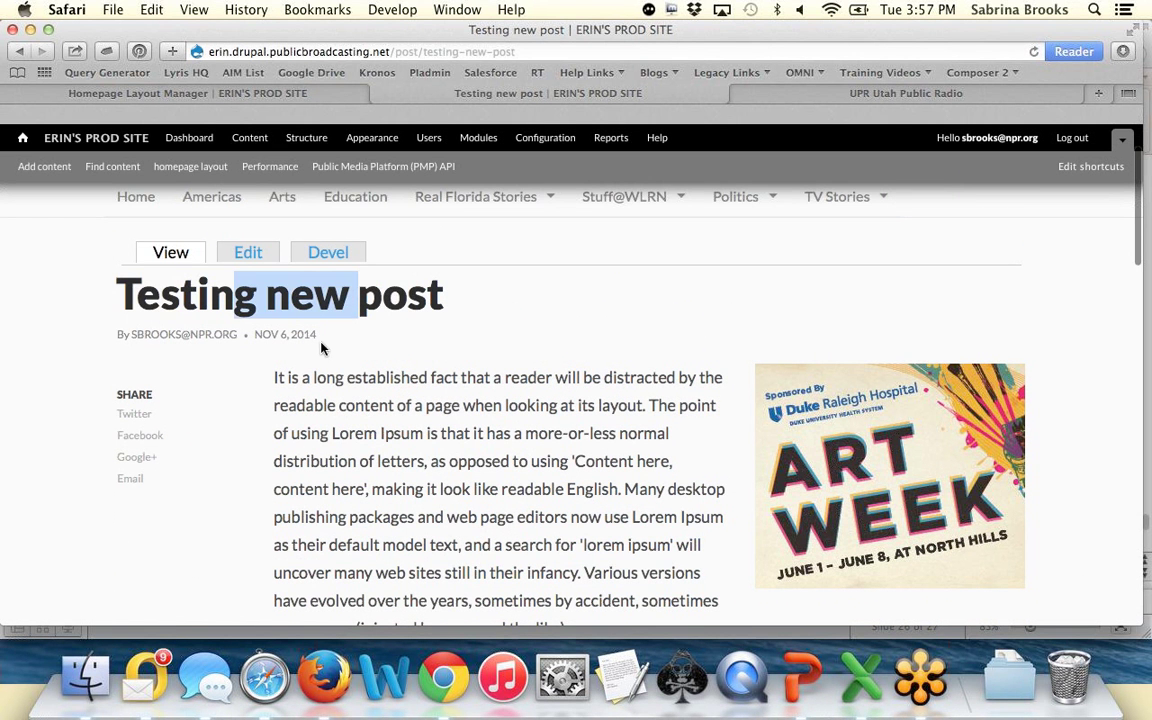
pyautogui.moveTo(316, 340); pyautogui.dragTo(113, 334)
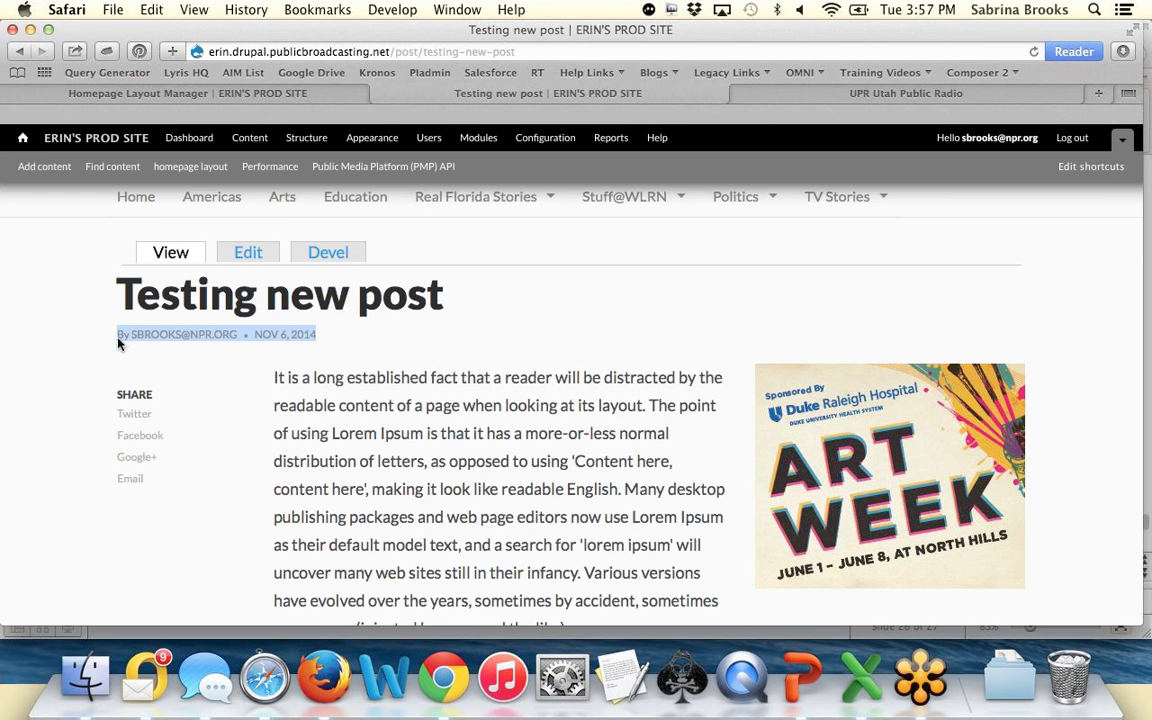
pyautogui.click(323, 387)
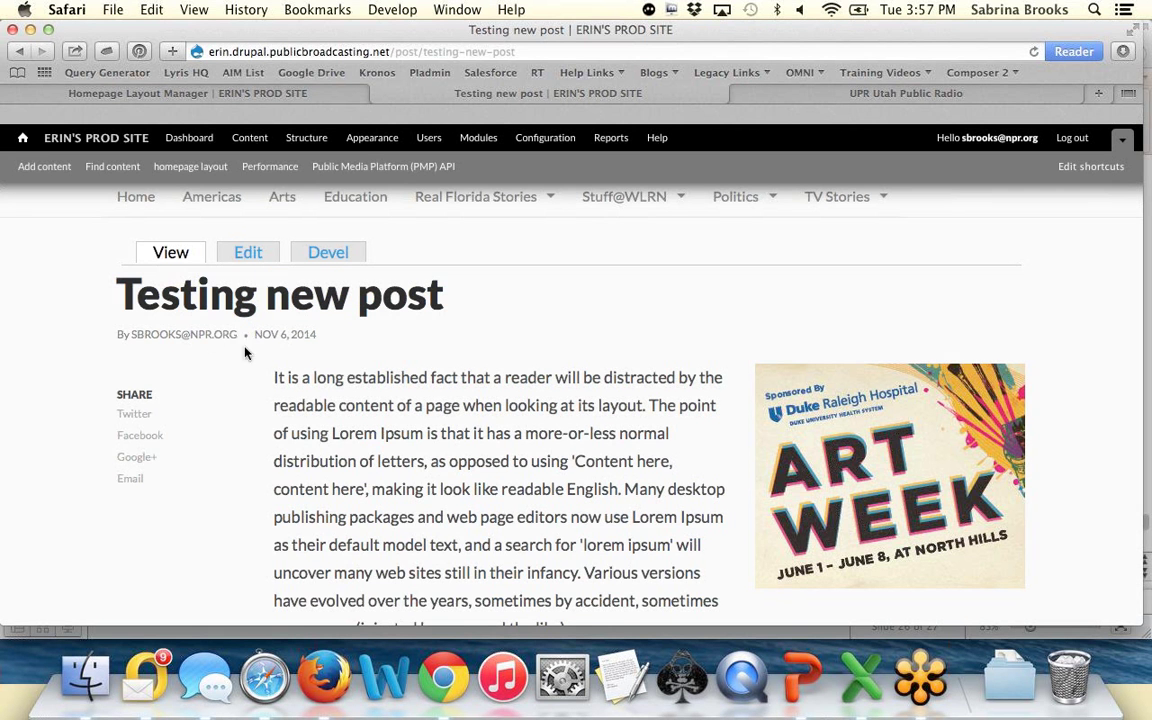
# Step: Highlight the post's Share links, clear the selection, and examine the sponsor image and the full-width leopard image
pyautogui.moveTo(110, 404); pyautogui.dragTo(175, 468)
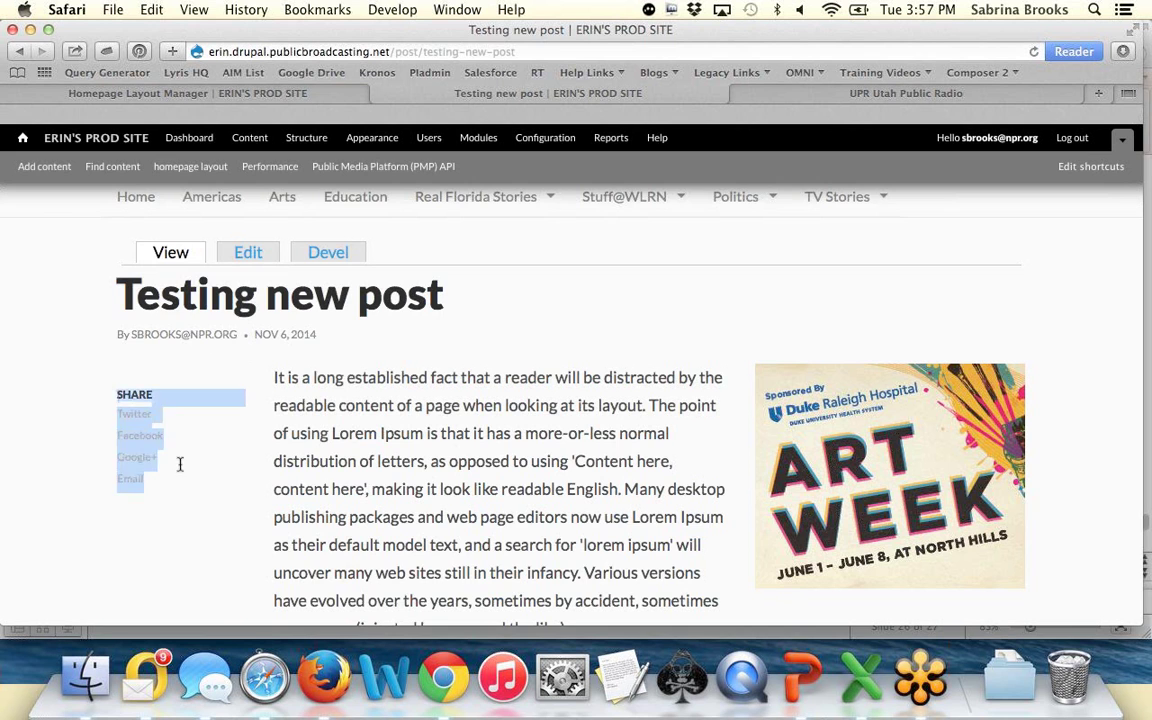
pyautogui.click(232, 455)
pyautogui.scroll(-3, 555, 470)
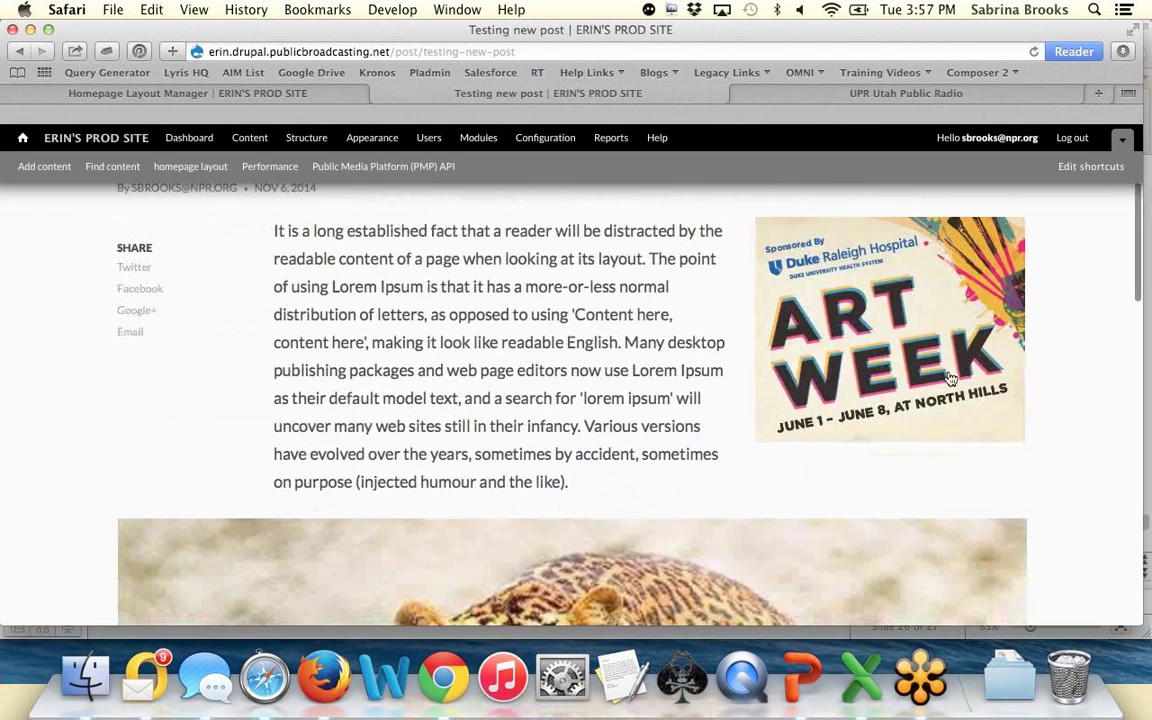
pyautogui.scroll(-7, 1092, 543)
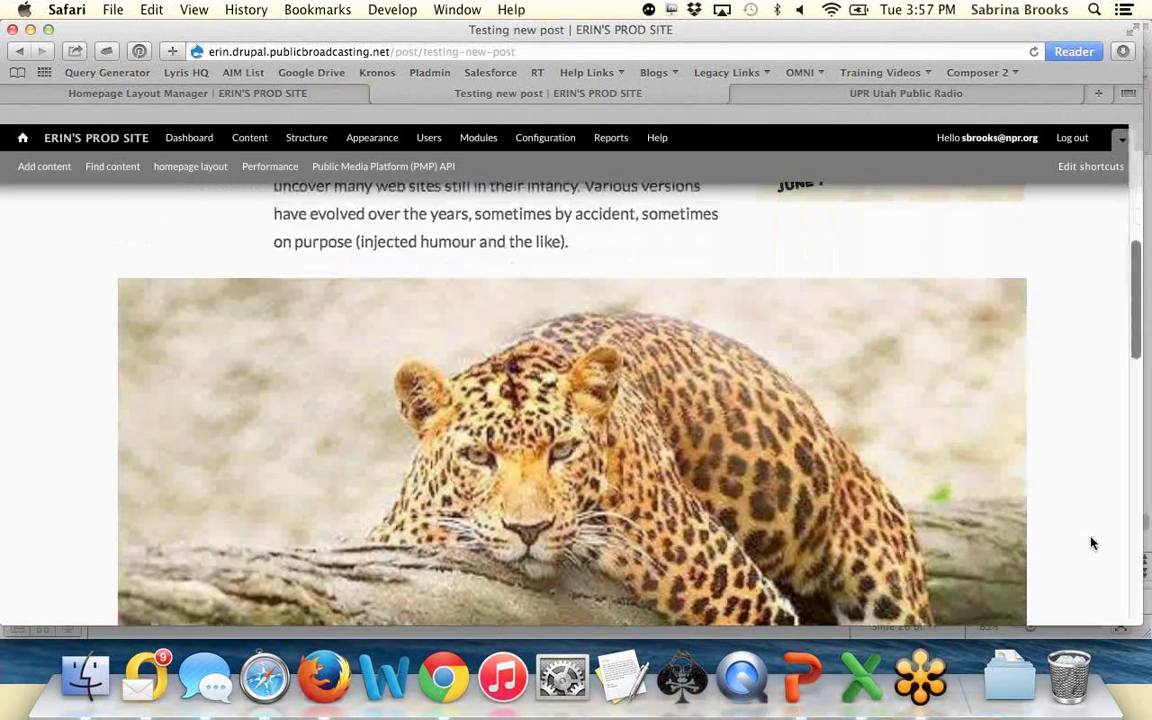
pyautogui.scroll(-2, 1092, 543)
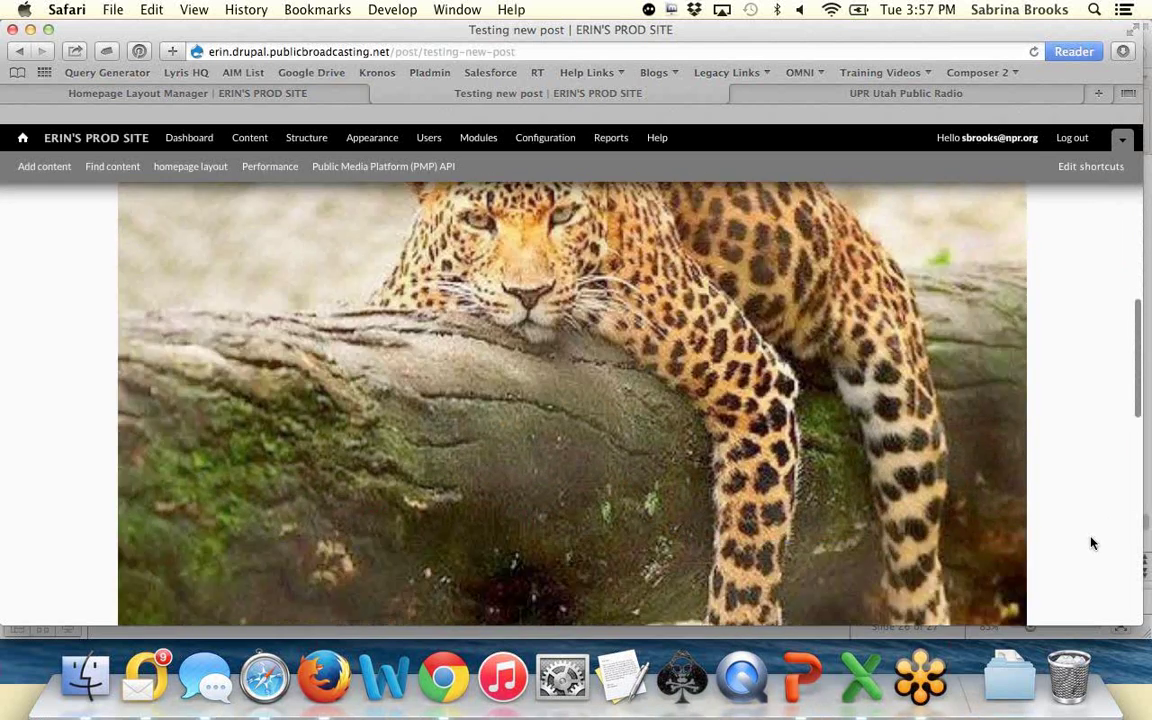
pyautogui.scroll(4, 1092, 543)
pyautogui.scroll(-3, 1092, 543)
pyautogui.scroll(-9, 1092, 543)
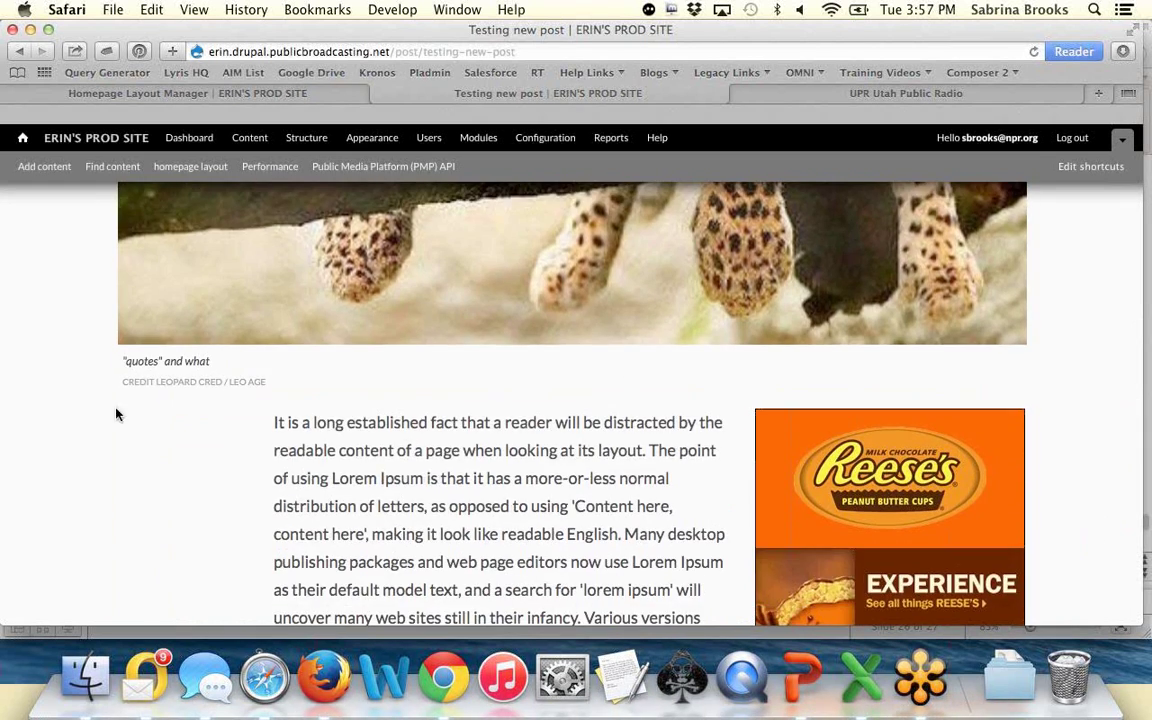
# Step: Highlight the leopard image's caption and credit, clear the selection, and view the body text below it
pyautogui.moveTo(266, 382); pyautogui.dragTo(129, 362)
pyautogui.click(443, 430)
pyautogui.scroll(-1, 443, 430)
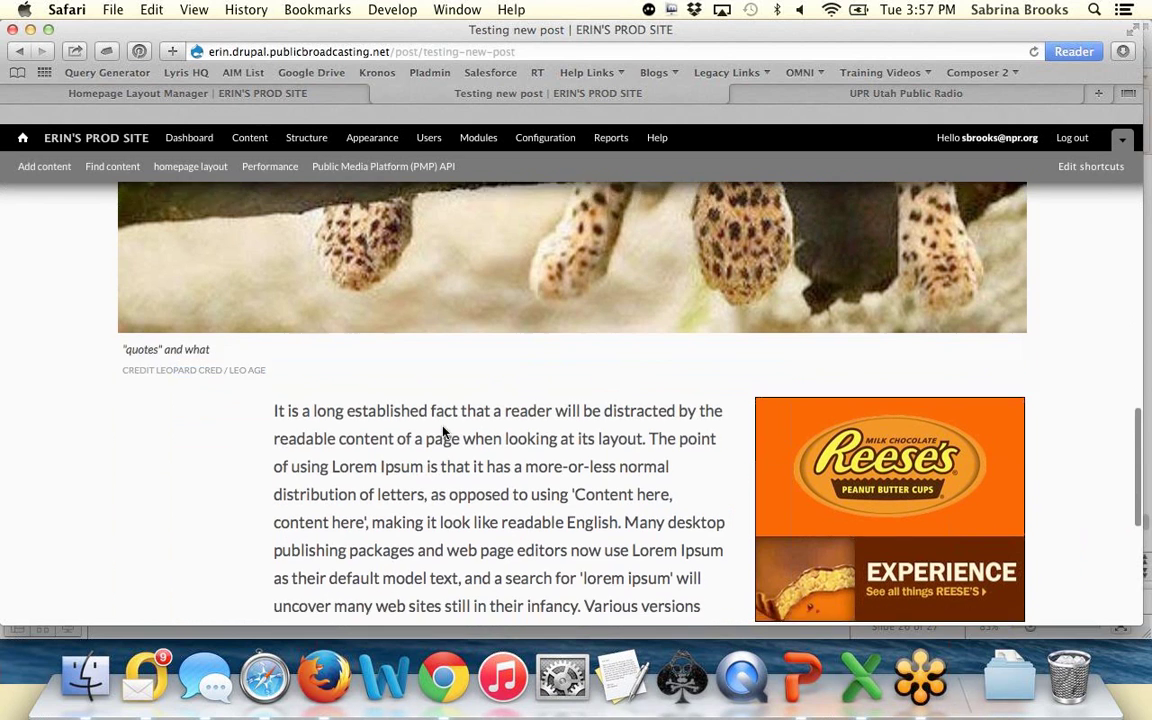
pyautogui.scroll(-5, 443, 430)
# Step: Open "Testing new post" for editing and review its headline, bylines, category, slug and body fields
pyautogui.scroll(10, 443, 430)
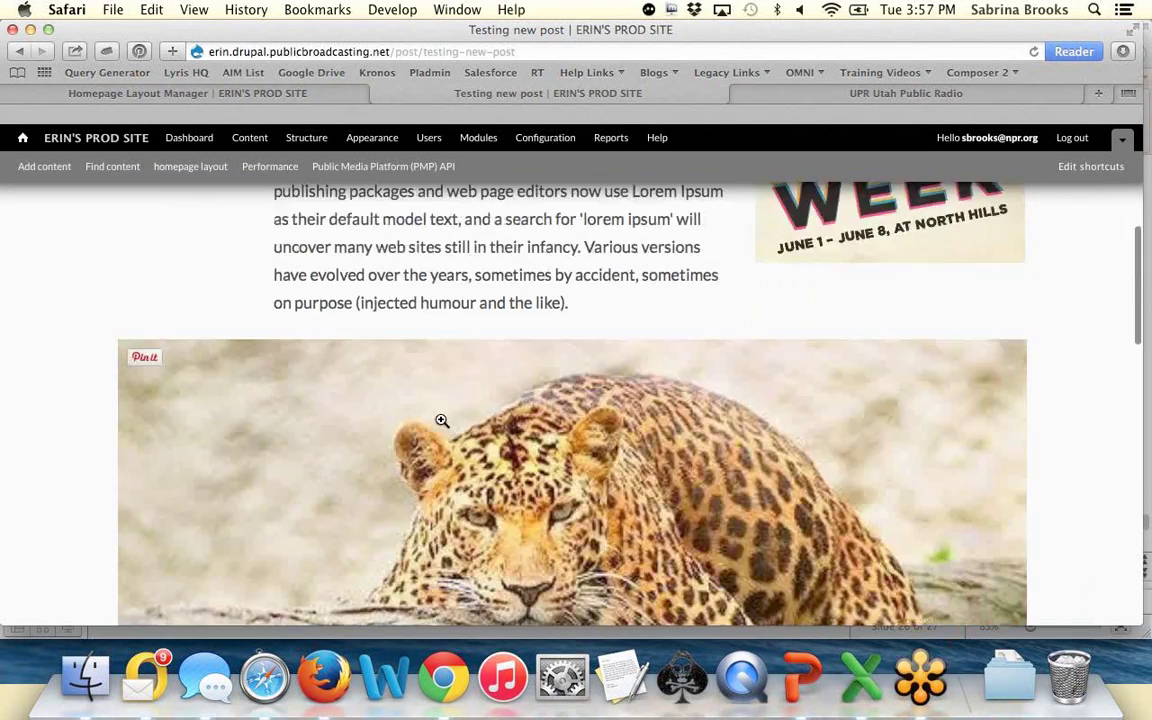
pyautogui.scroll(10, 442, 420)
pyautogui.click(257, 338)
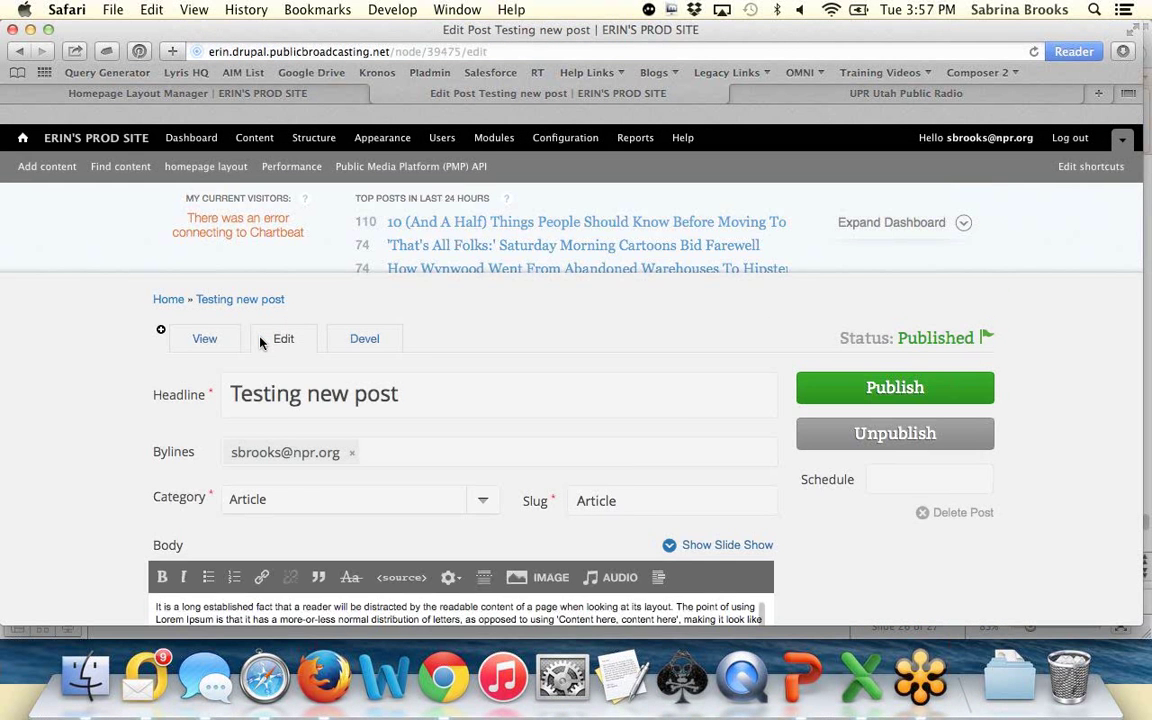
pyautogui.scroll(-3, 260, 342)
pyautogui.scroll(2, 789, 460)
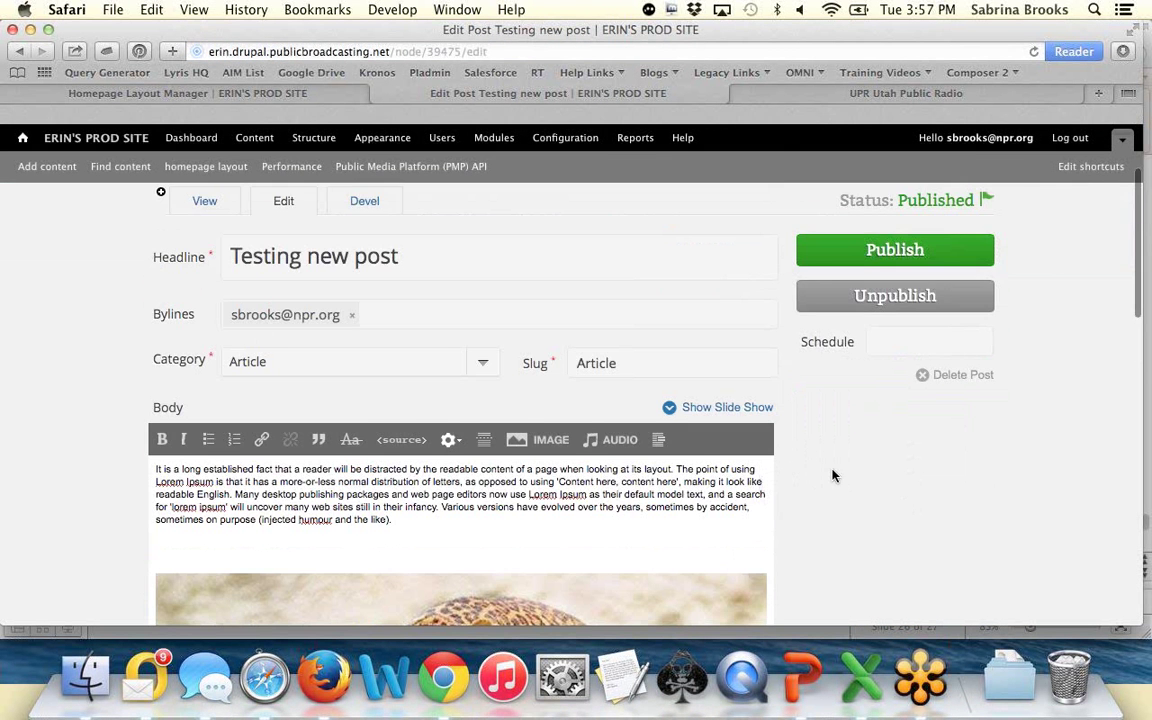
pyautogui.scroll(-3, 832, 475)
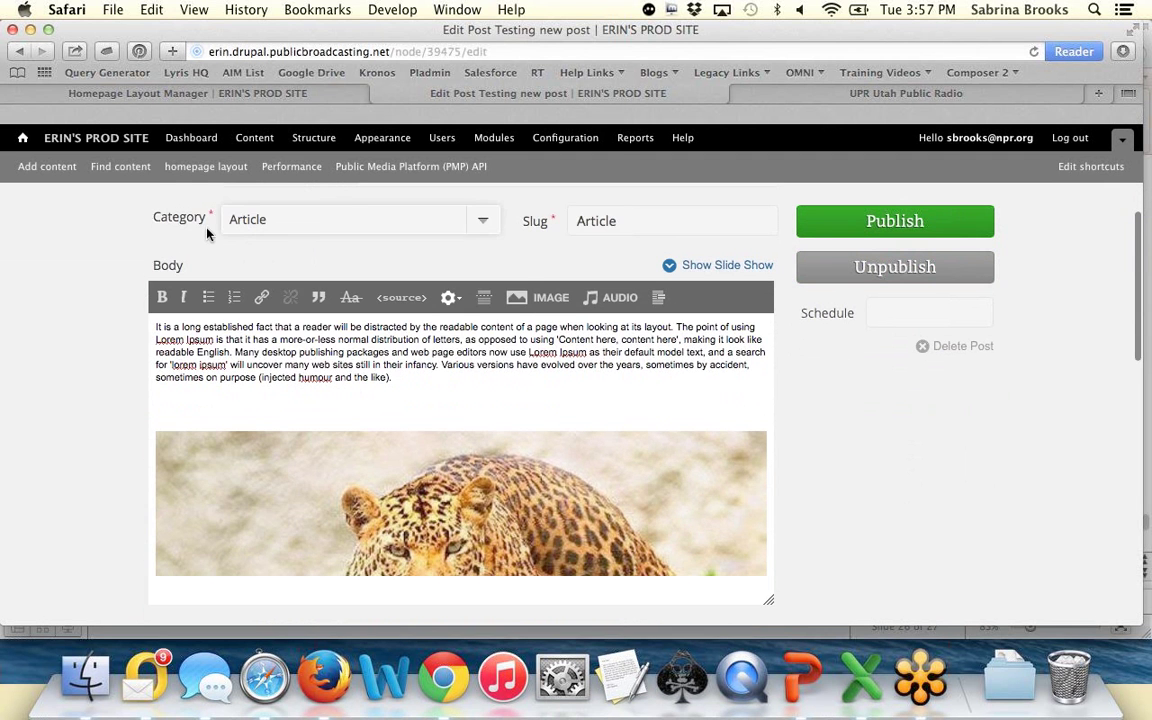
# Step: Add the line "Pull Quote" between the last two body paragraphs of the post
pyautogui.scroll(1, 256, 336)
pyautogui.scroll(-2, 284, 372)
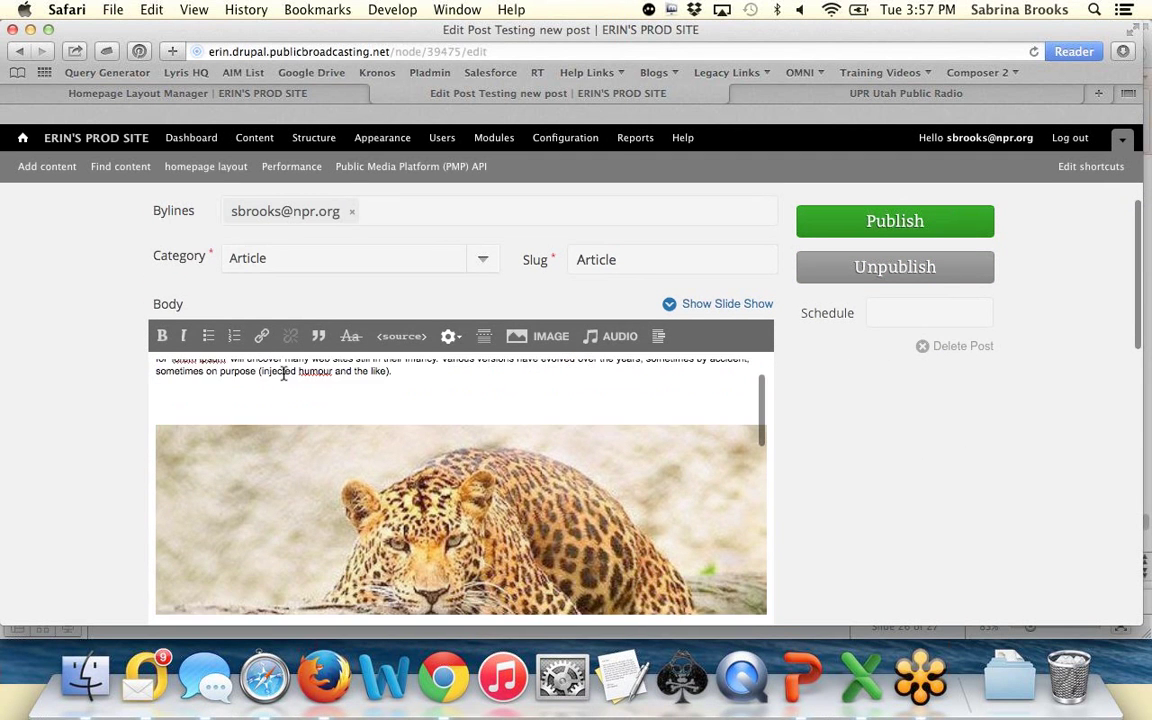
pyautogui.scroll(3, 284, 372)
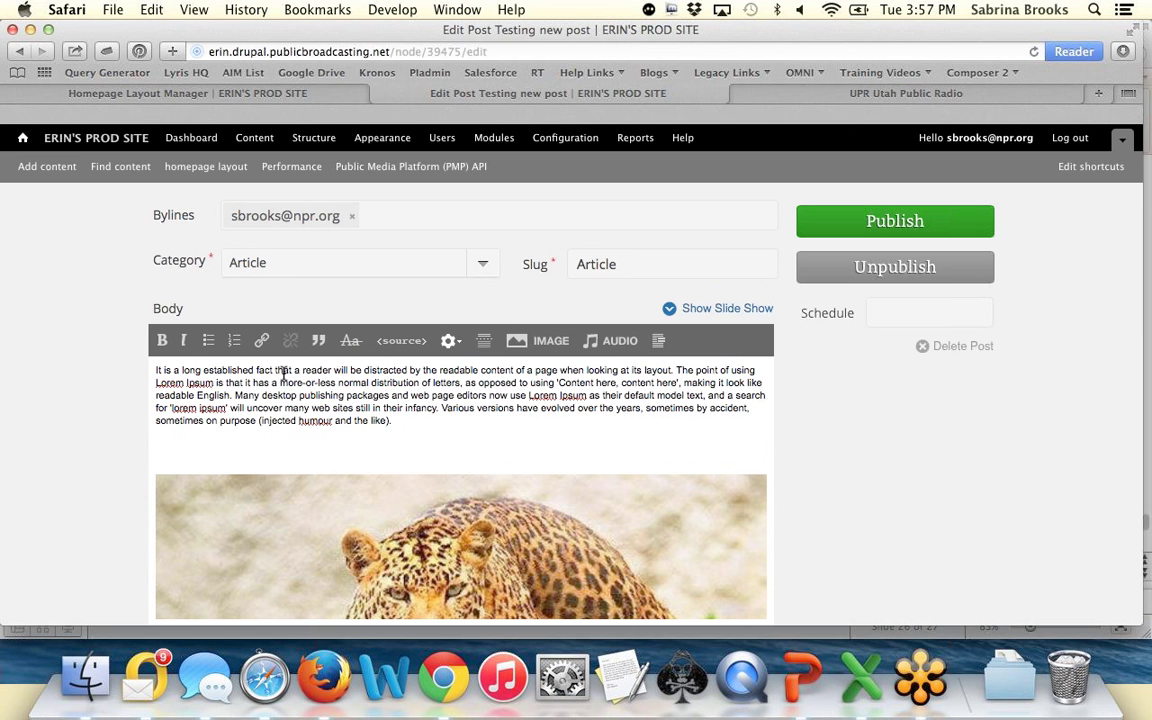
pyautogui.click(219, 451)
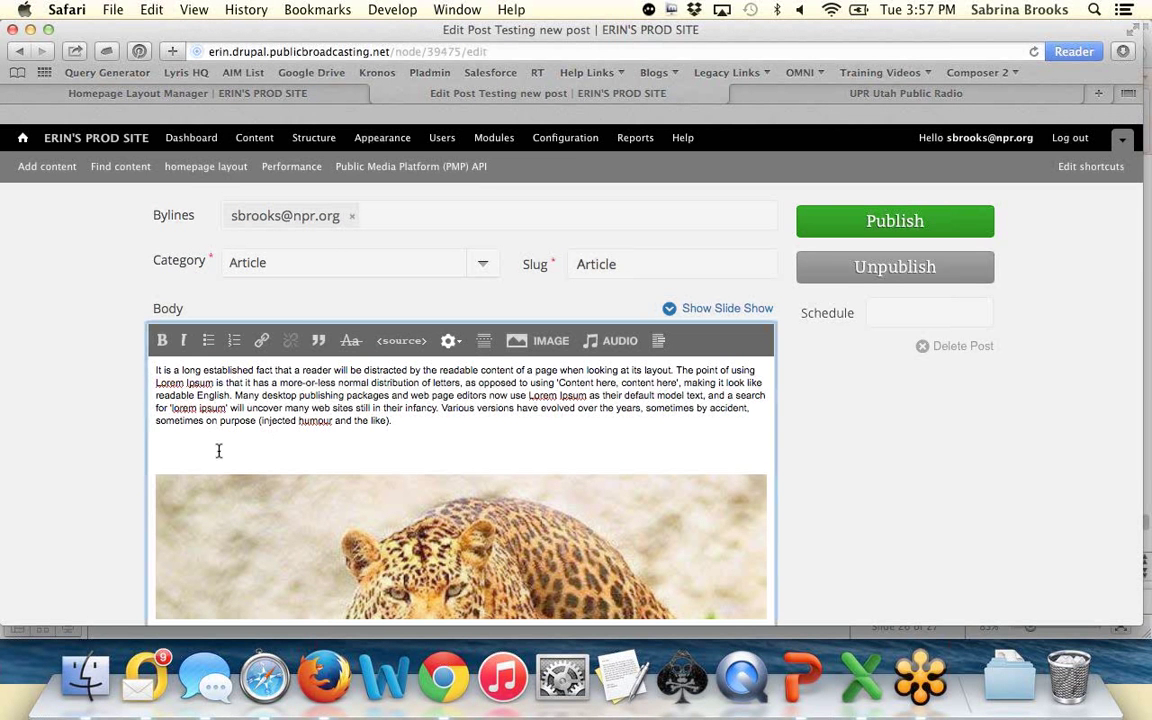
pyautogui.scroll(-10, 219, 451)
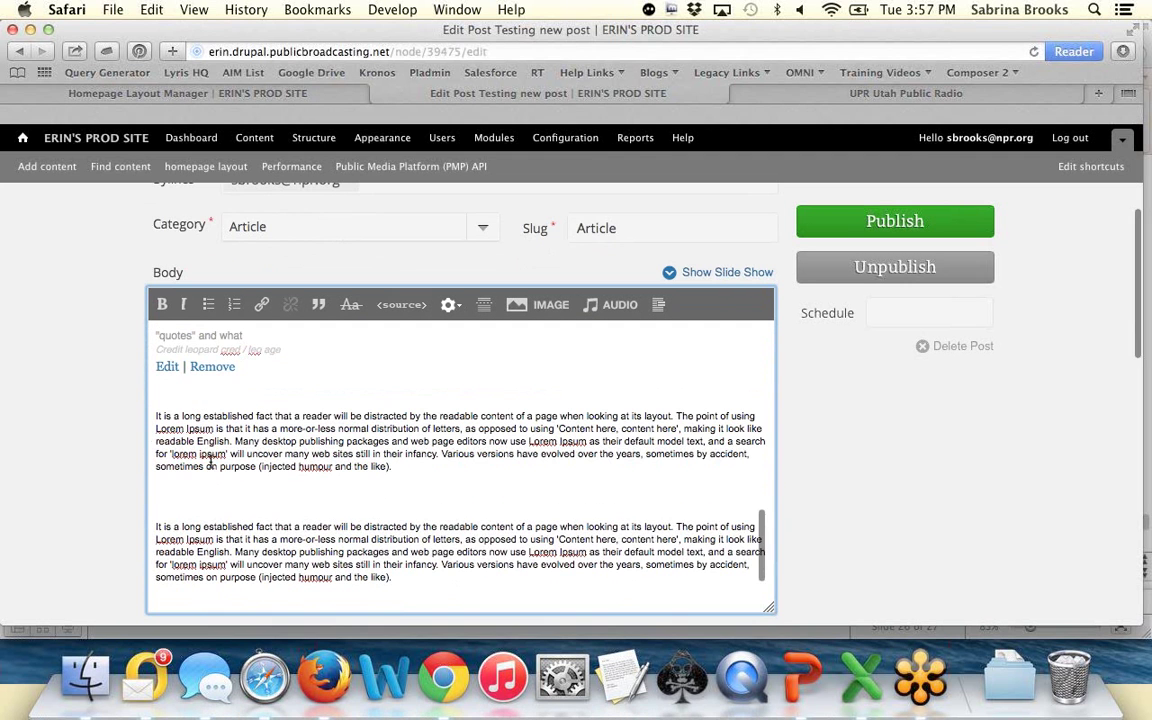
pyautogui.click(175, 500)
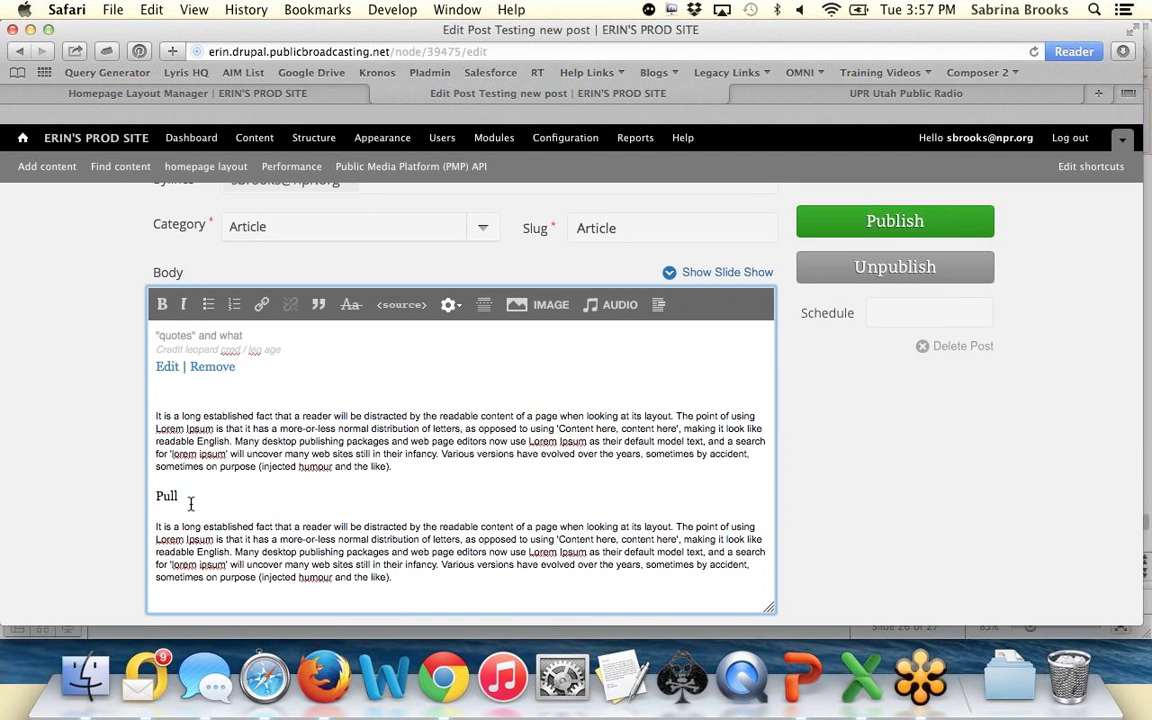
pyautogui.write('Pull Quote')
# Step: Try to format the "Pull Quote" line as a block quote
pyautogui.moveTo(217, 496); pyautogui.dragTo(108, 496)
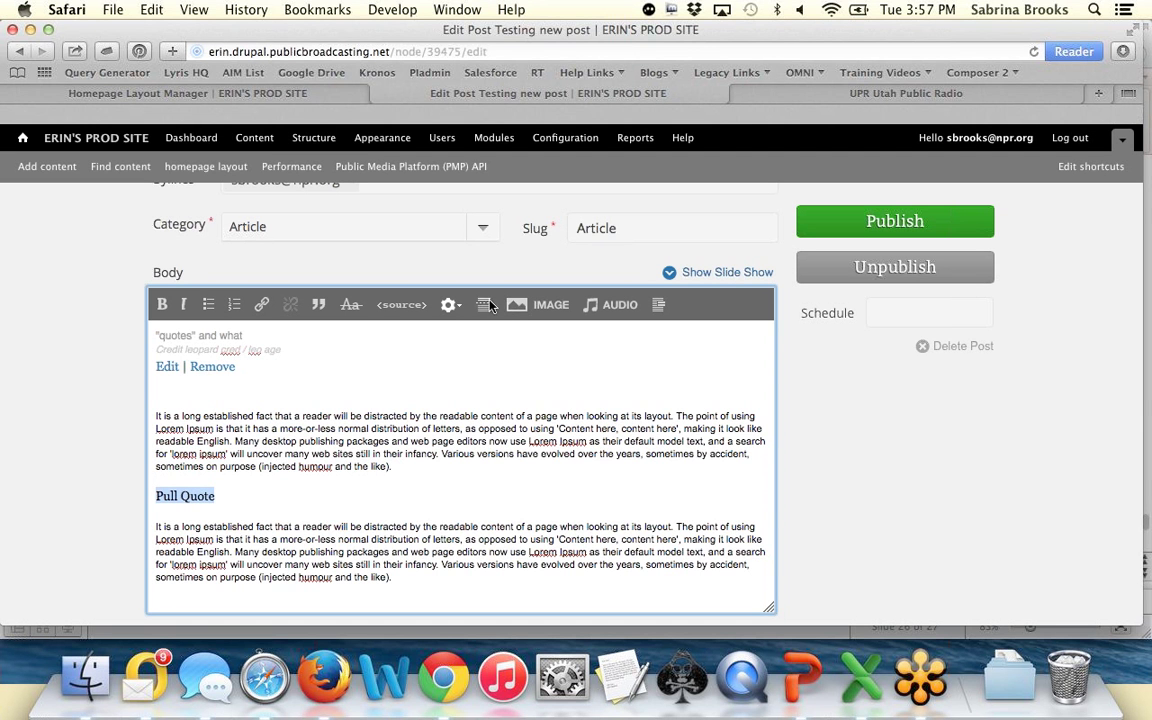
pyautogui.click(320, 309)
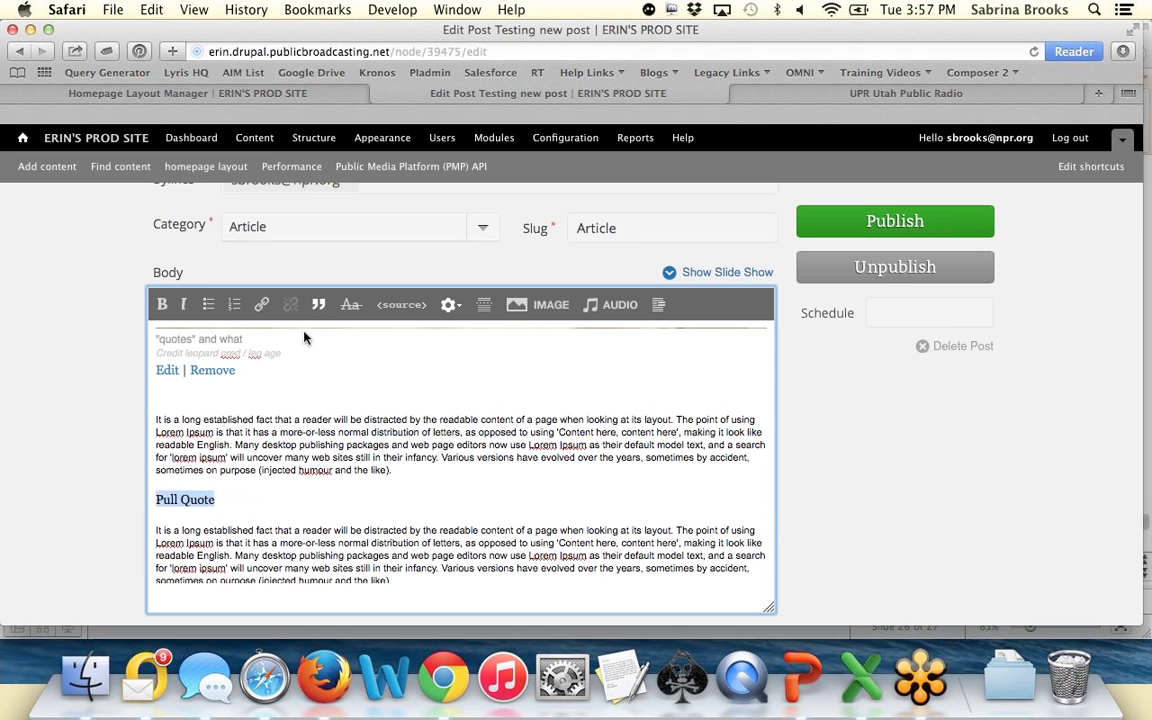
pyautogui.click(241, 494)
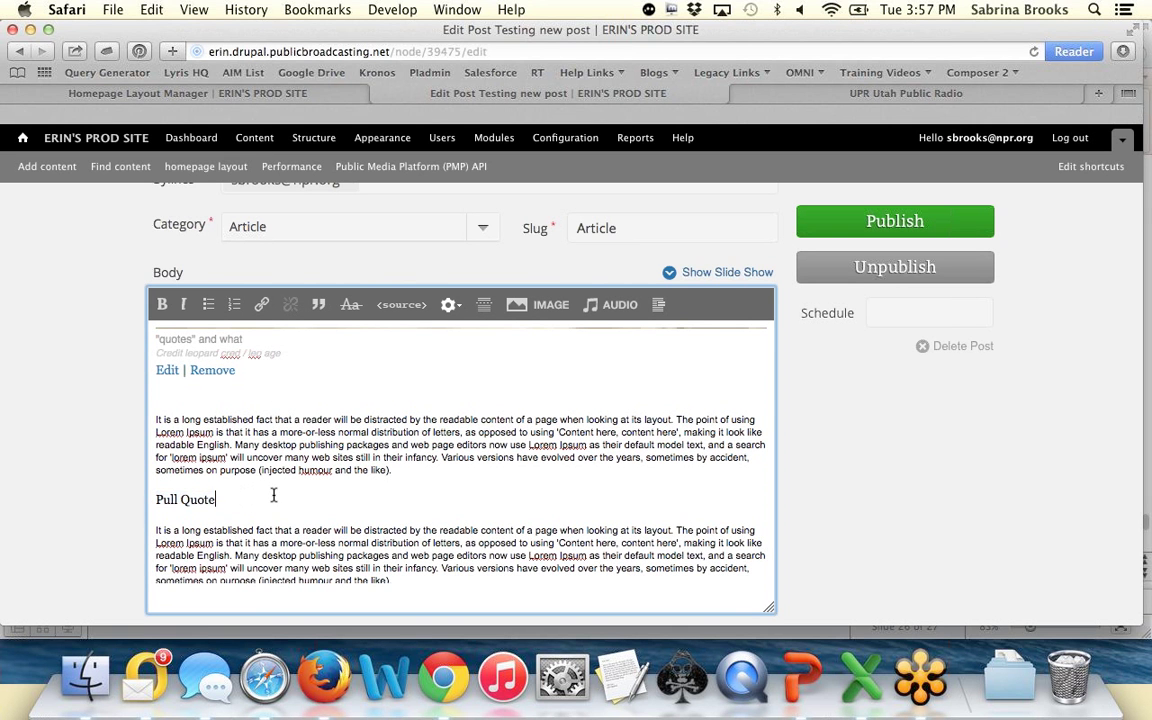
pyautogui.scroll(1, 71, 359)
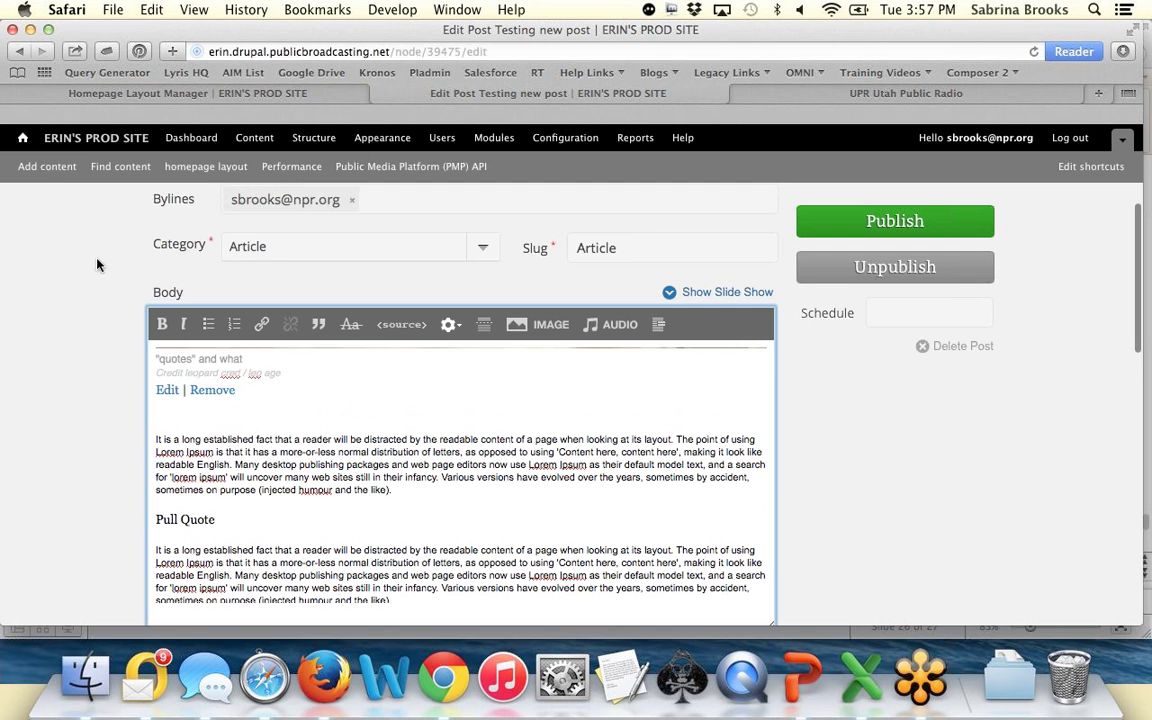
# Step: Open a blank new post form, look at its empty body editor, and return to editing "Testing new post"
pyautogui.click(55, 170)
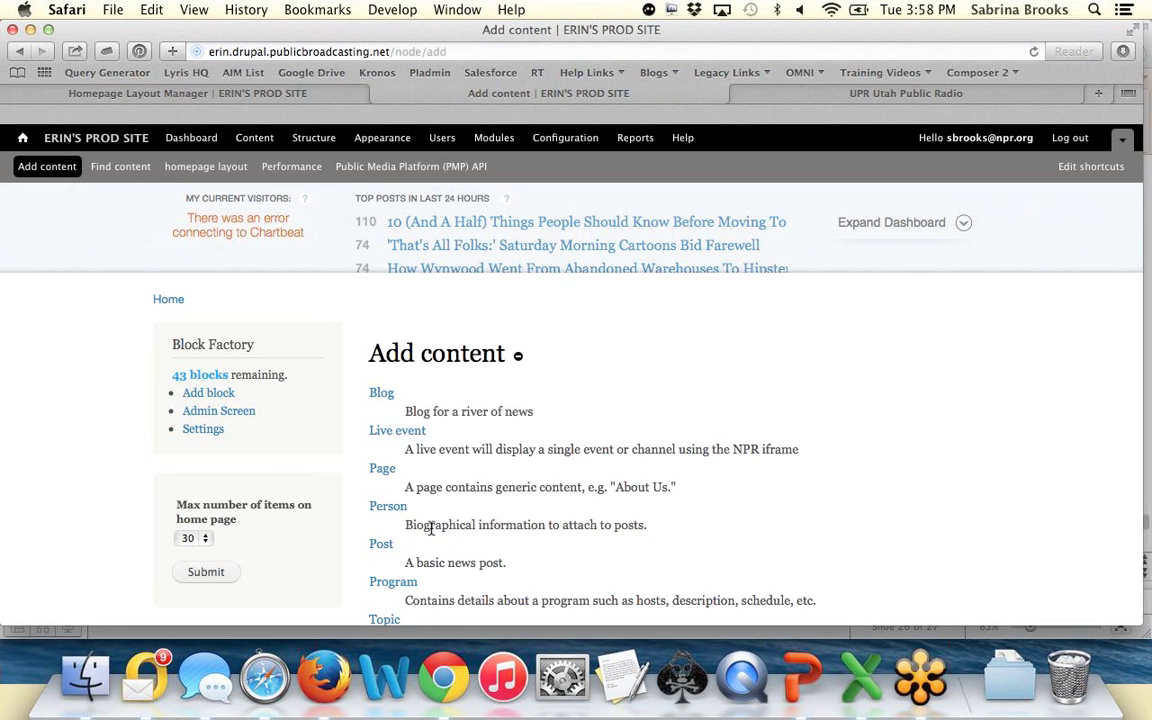
pyautogui.click(381, 543)
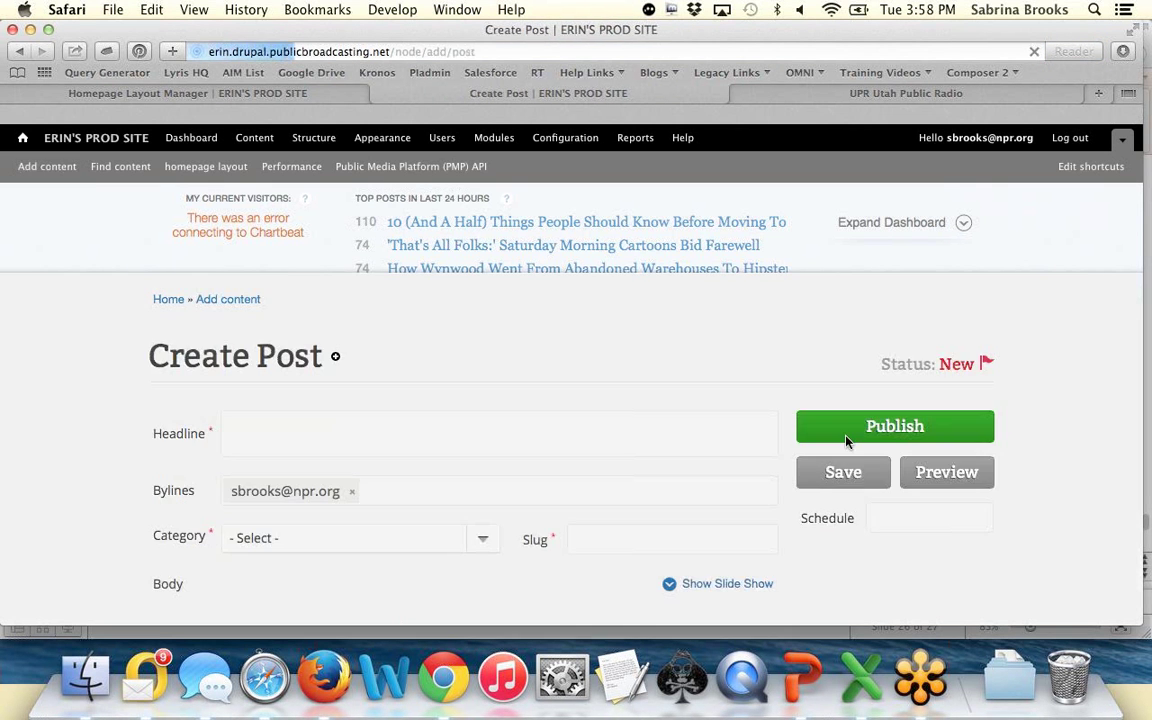
pyautogui.scroll(-5, 846, 442)
pyautogui.click(566, 472)
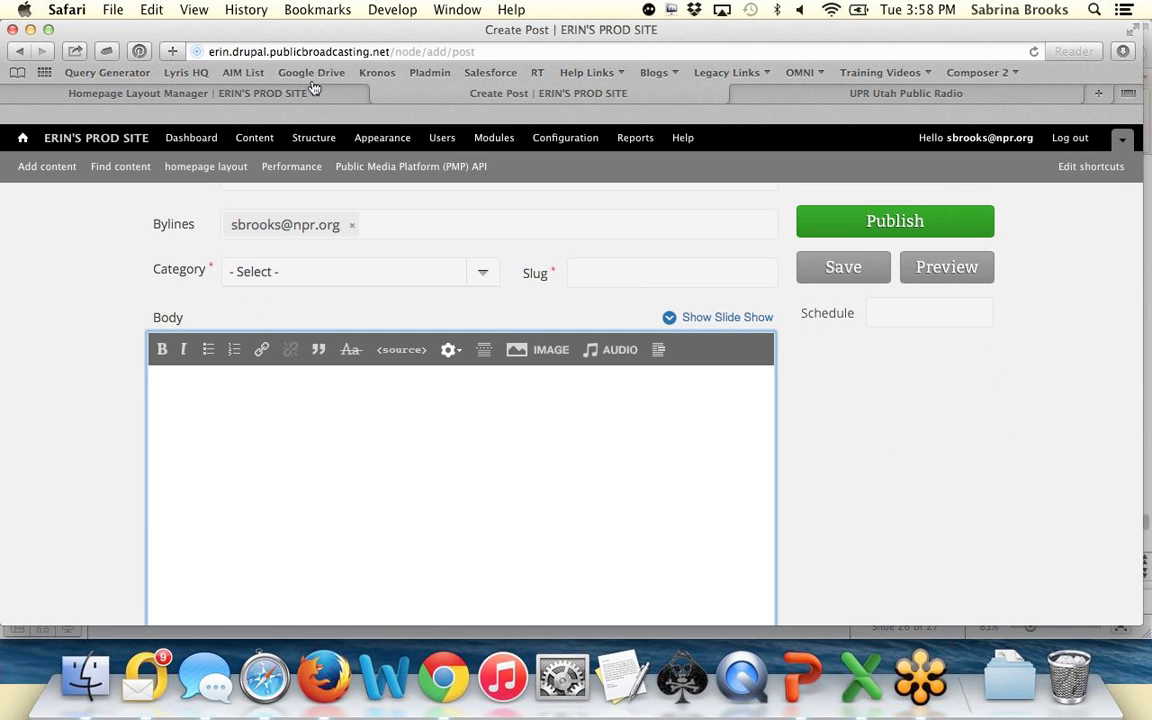
pyautogui.click(20, 50)
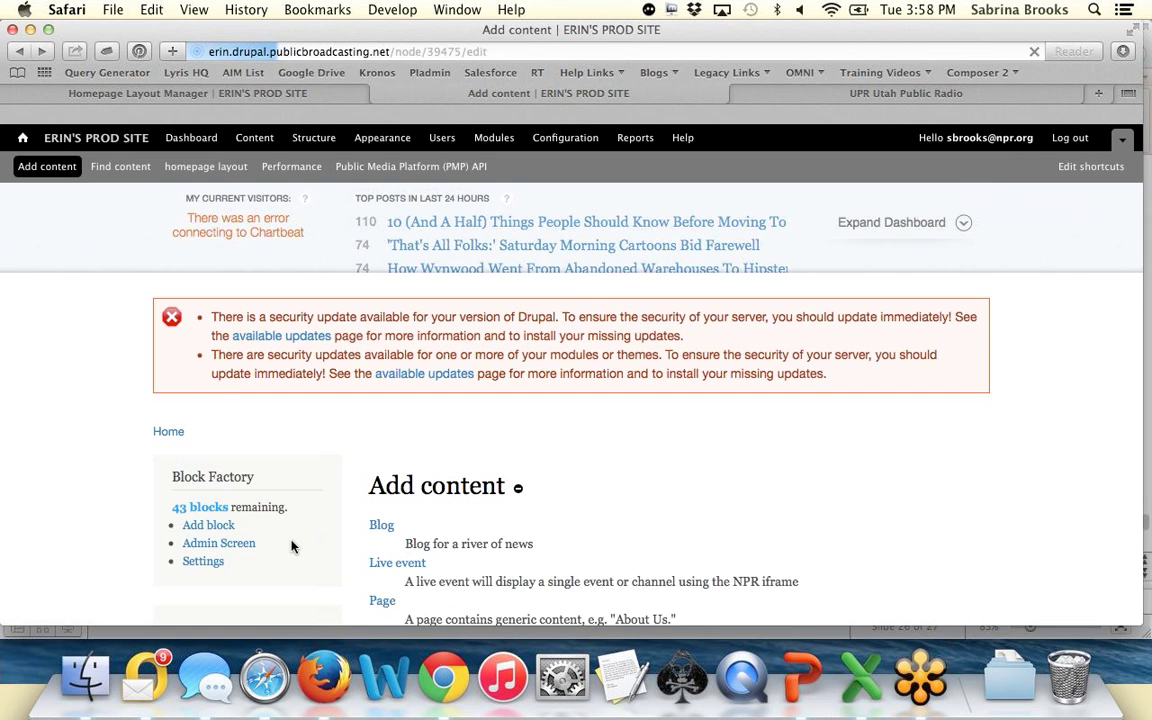
# Step: Enter "Pull Quote testing" between the last two body paragraphs and select that line
pyautogui.write('Pull ')
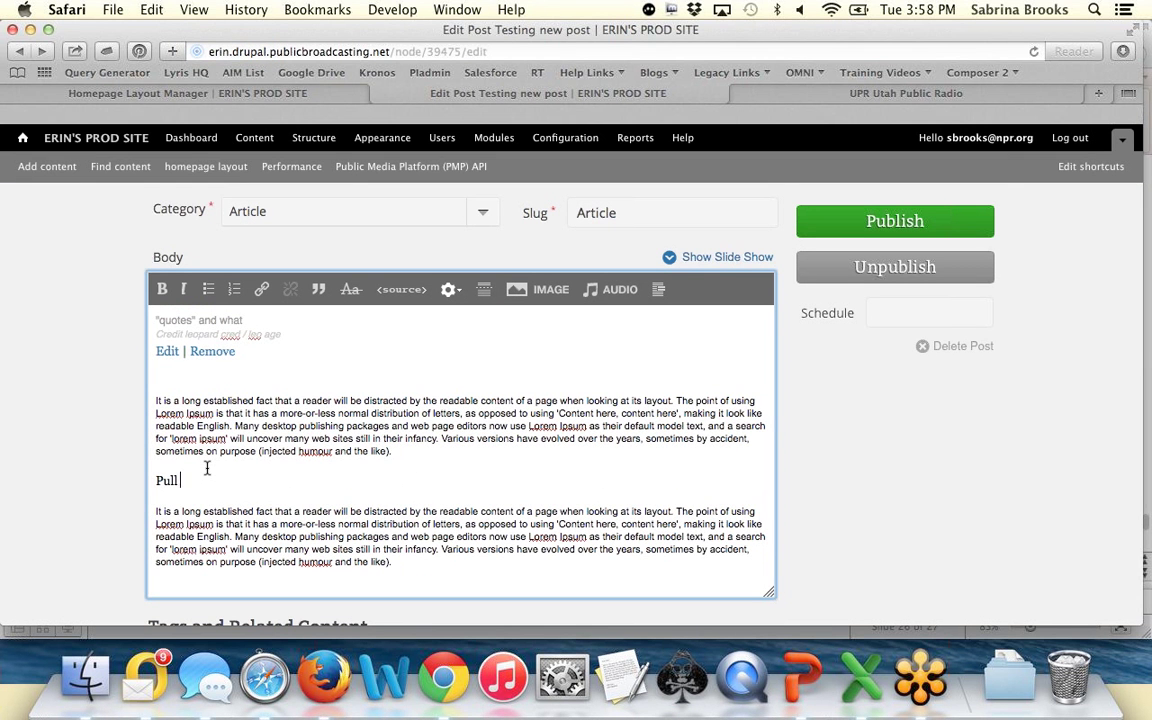
pyautogui.write('Quote testing')
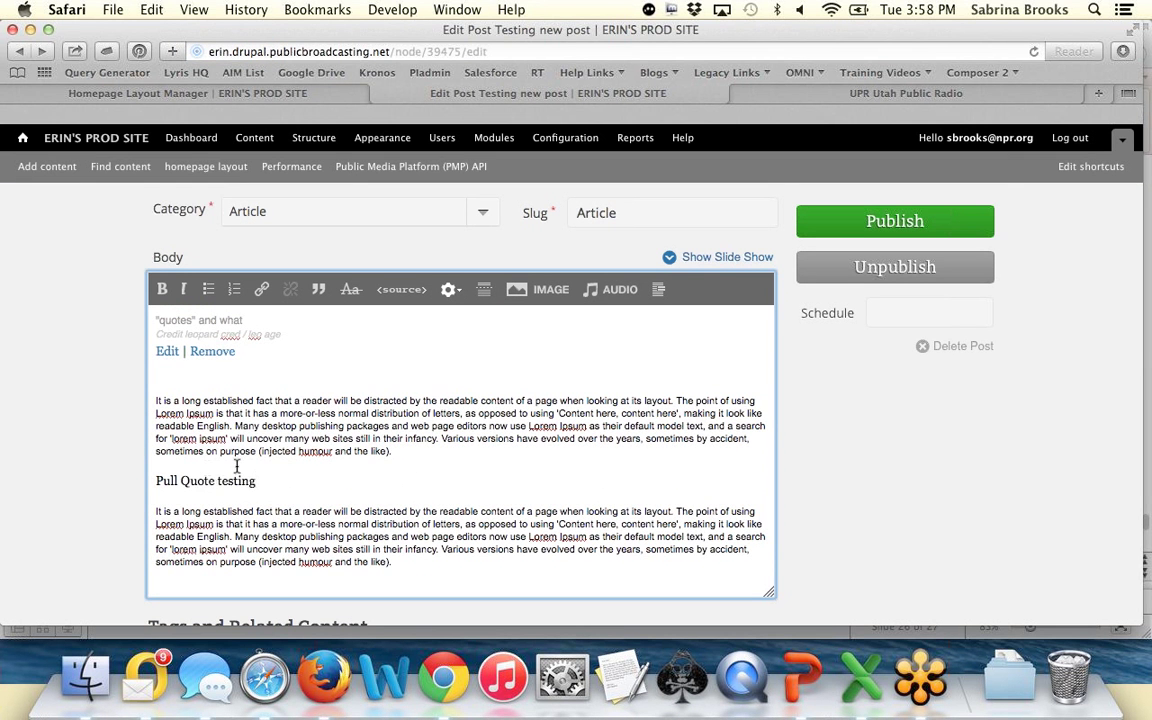
pyautogui.moveTo(258, 481); pyautogui.dragTo(139, 480)
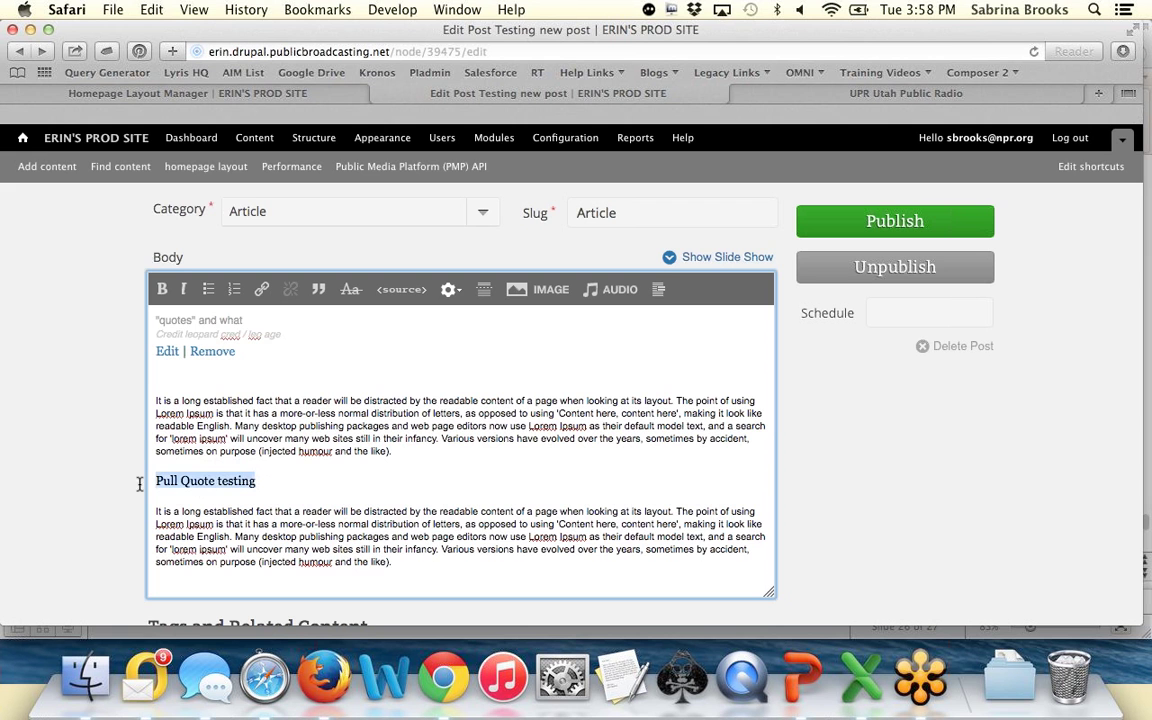
# Step: Start a pullquote at the selected line with the text "Pull Quote Testing – See what it does"
pyautogui.click(659, 290)
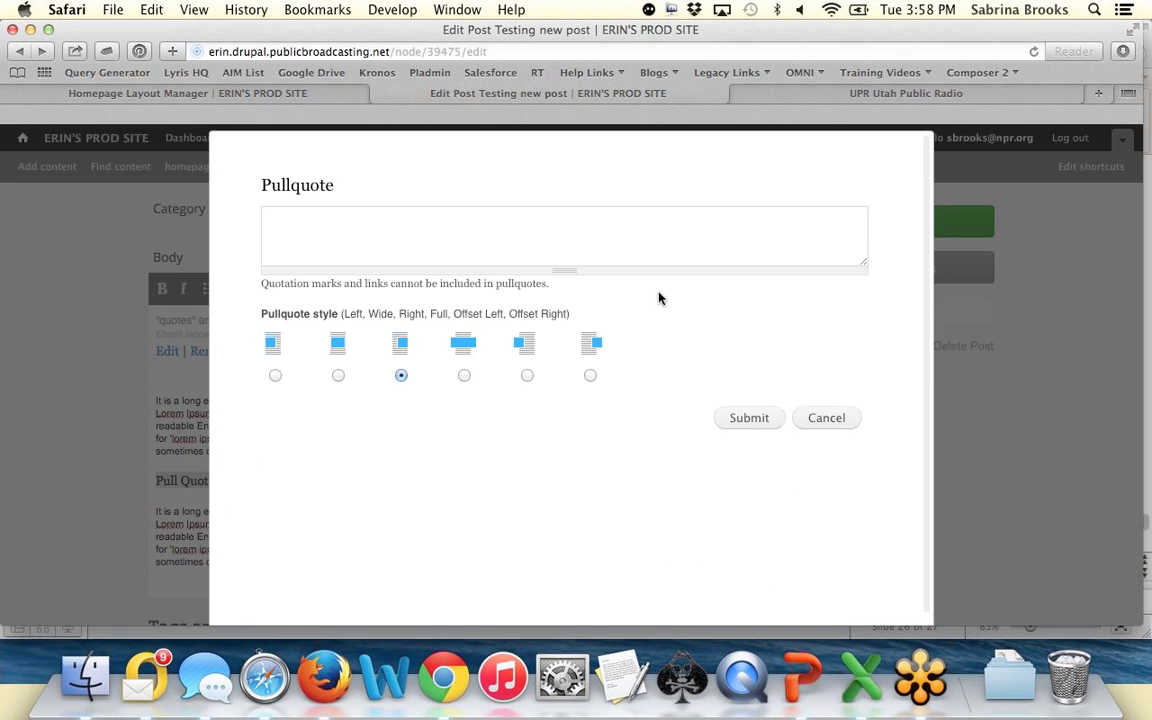
pyautogui.click(320, 227)
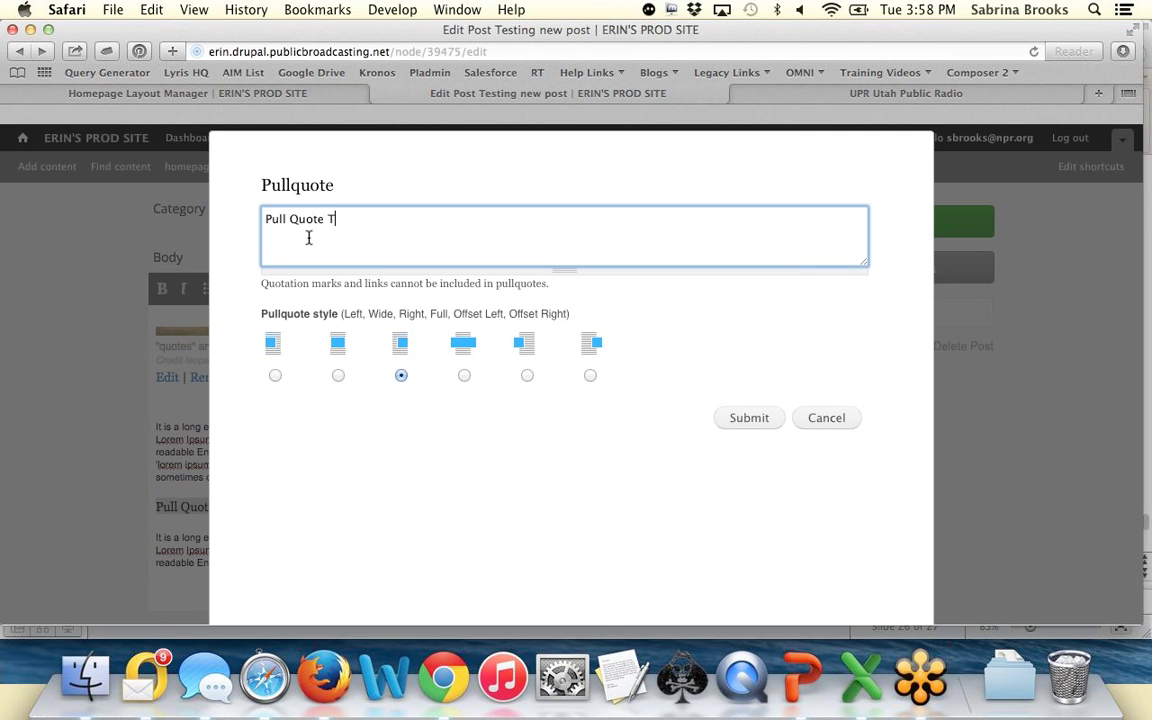
pyautogui.write('Pull Quote Testing – See what it does')
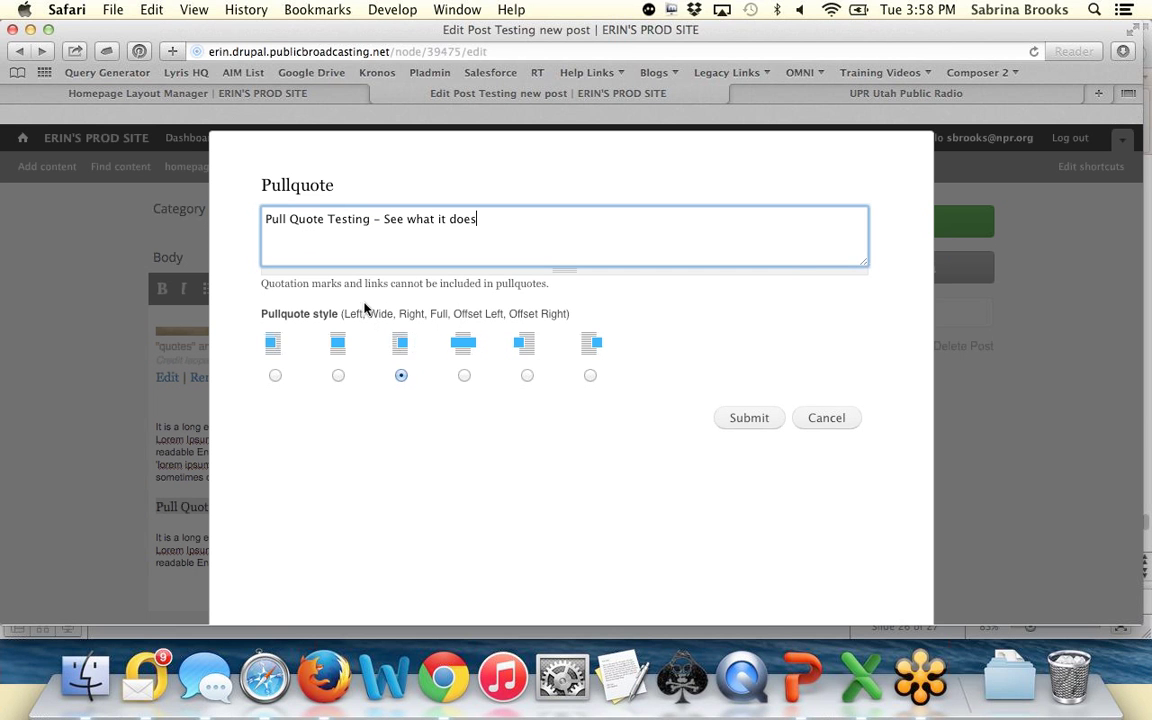
# Step: Try the Left, Wide, Right and Full pullquote styles, settle on Offset Left, and insert the pullquote into the body
pyautogui.click(275, 375)
pyautogui.click(338, 378)
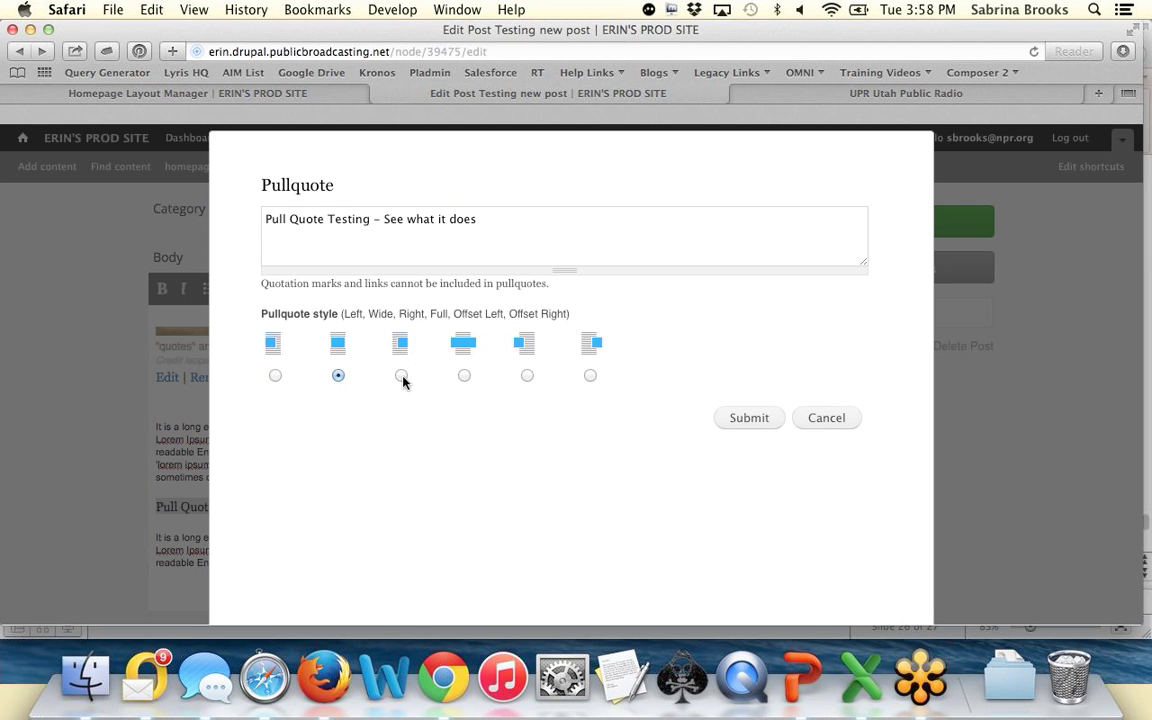
pyautogui.click(402, 376)
pyautogui.click(466, 377)
pyautogui.click(338, 376)
pyautogui.click(464, 376)
pyautogui.click(527, 376)
pyautogui.click(748, 418)
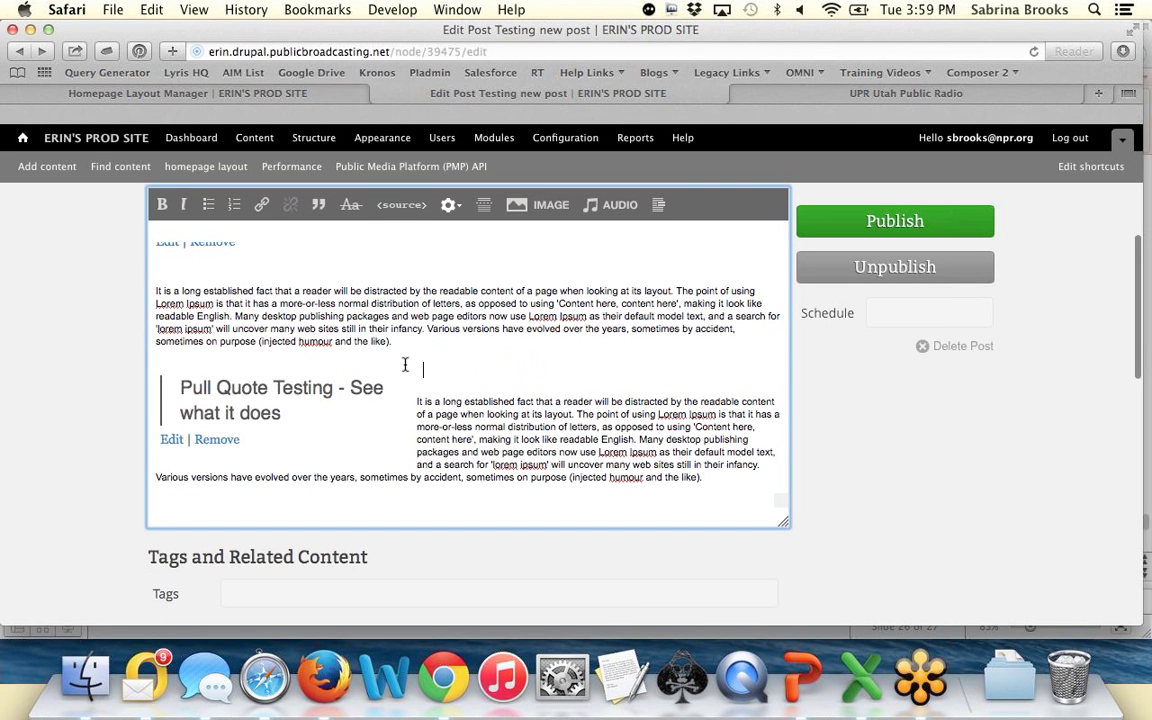
pyautogui.click(443, 401)
pyautogui.scroll(-3, 468, 510)
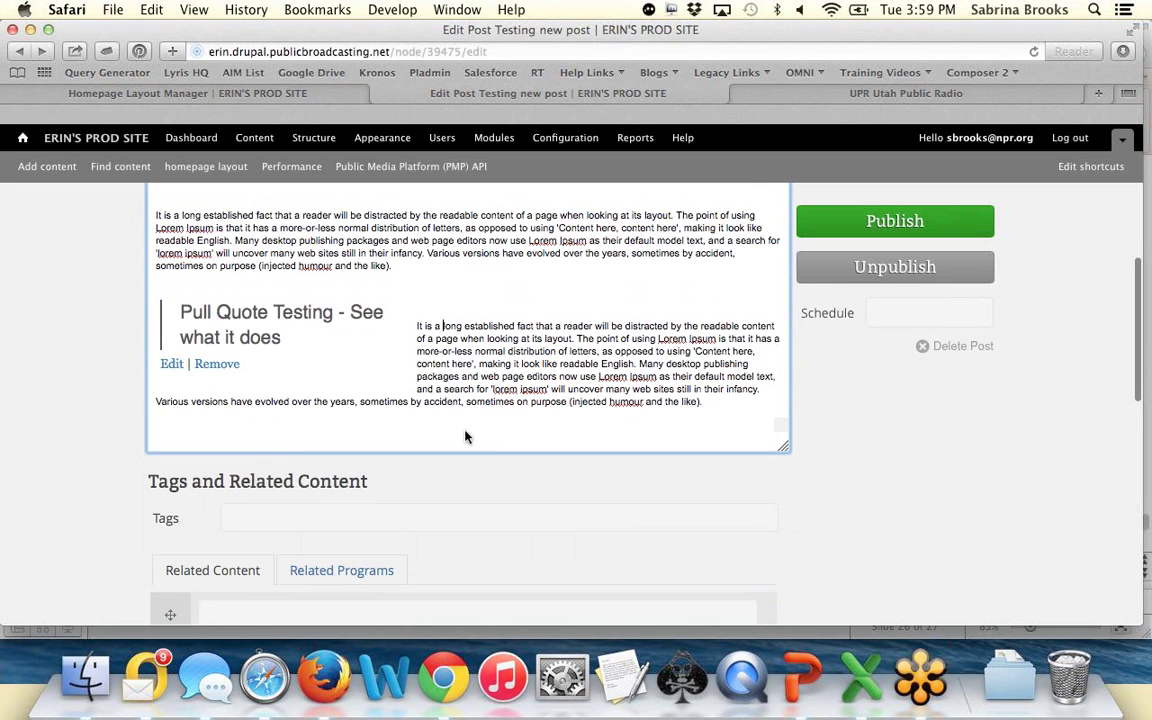
# Step: Start inserting an image in the body and choose cartalkplaza.jpg from the existing image library
pyautogui.scroll(5, 773, 333)
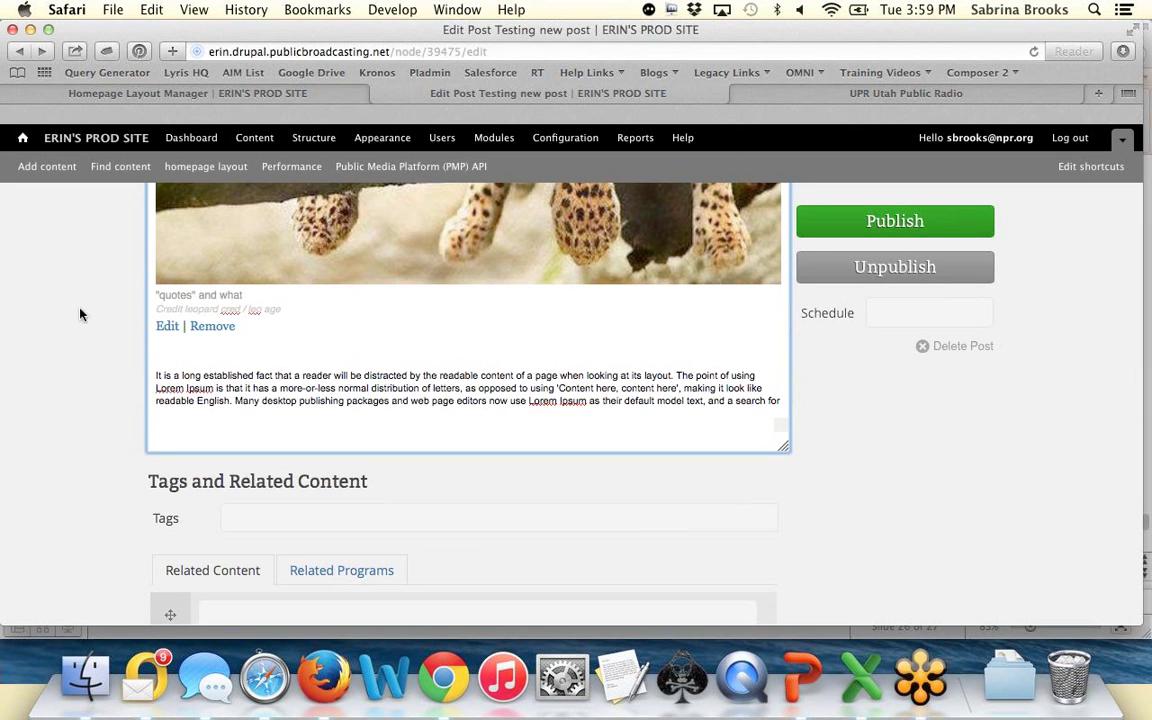
pyautogui.scroll(5, 81, 314)
pyautogui.click(546, 294)
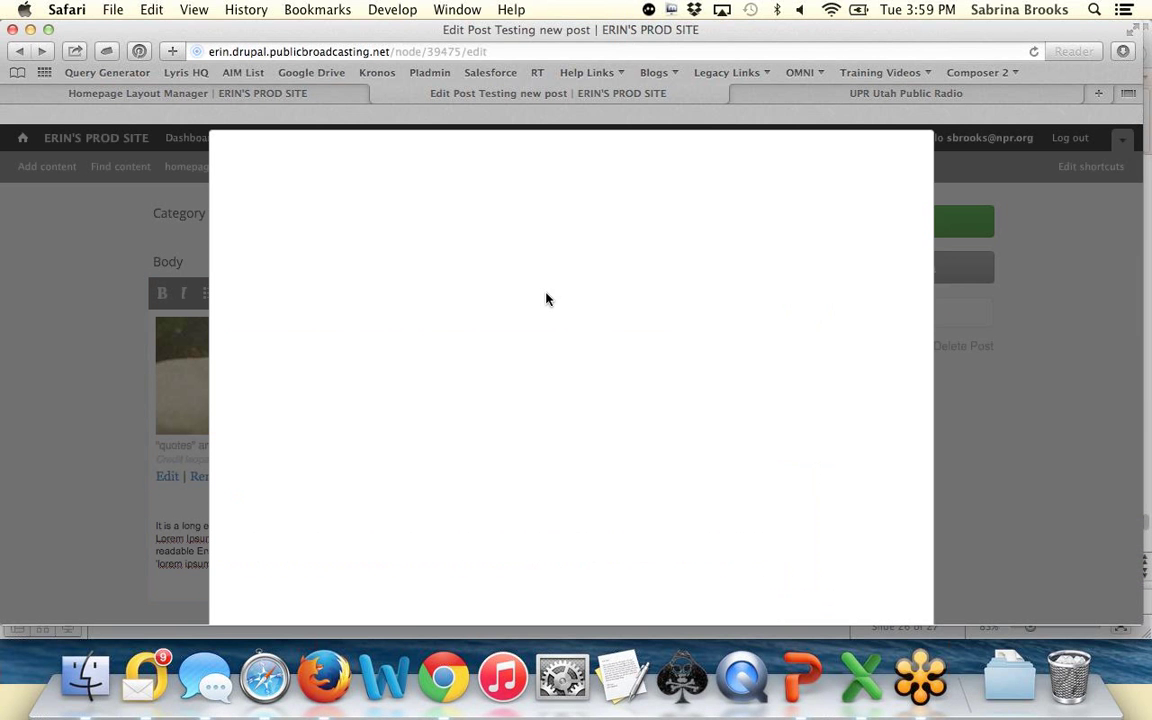
pyautogui.click(325, 424)
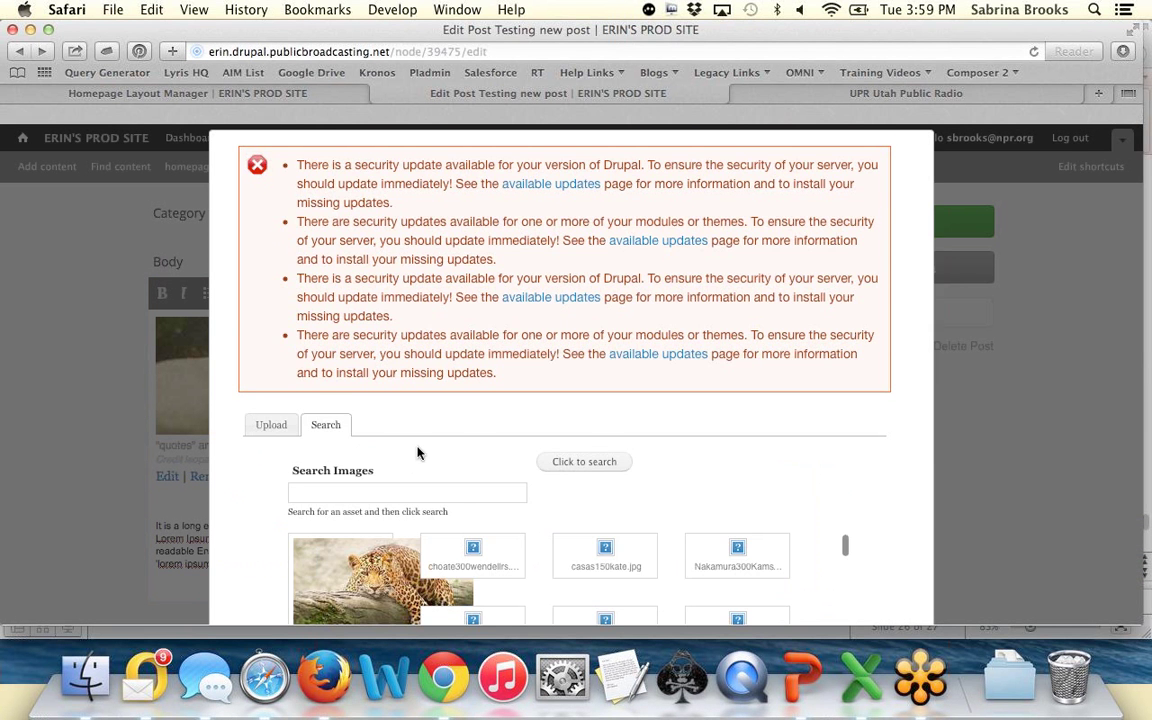
pyautogui.scroll(-2, 418, 453)
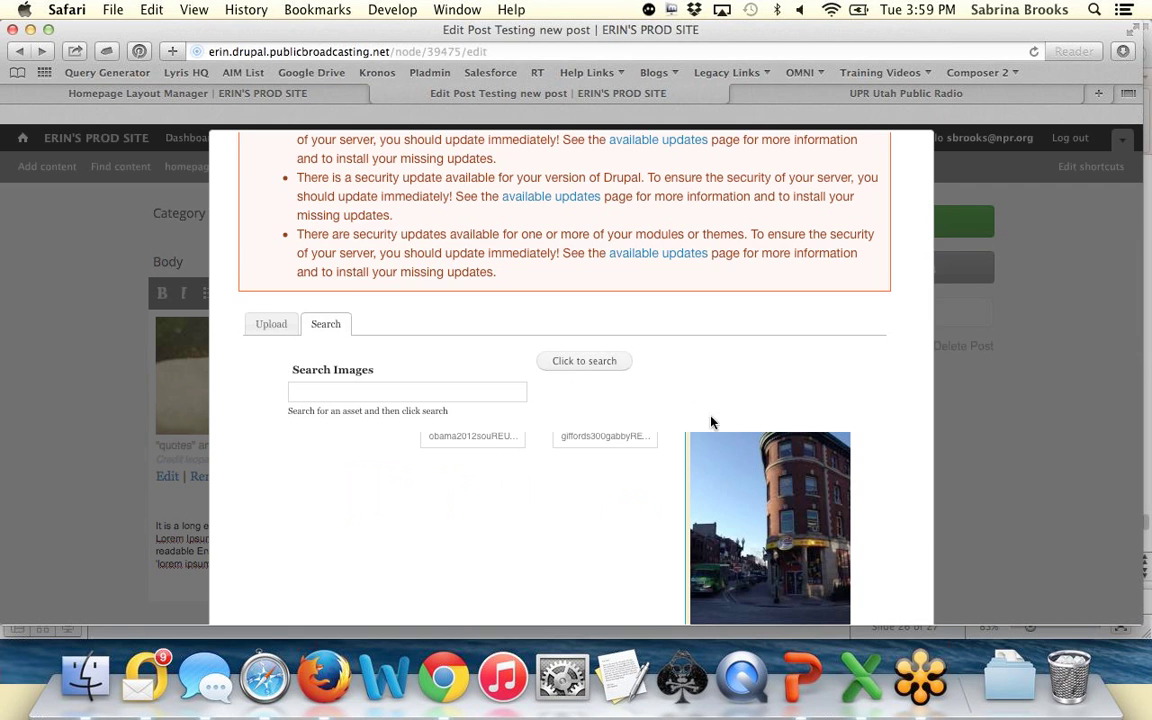
pyautogui.scroll(-5, 711, 422)
pyautogui.click(487, 543)
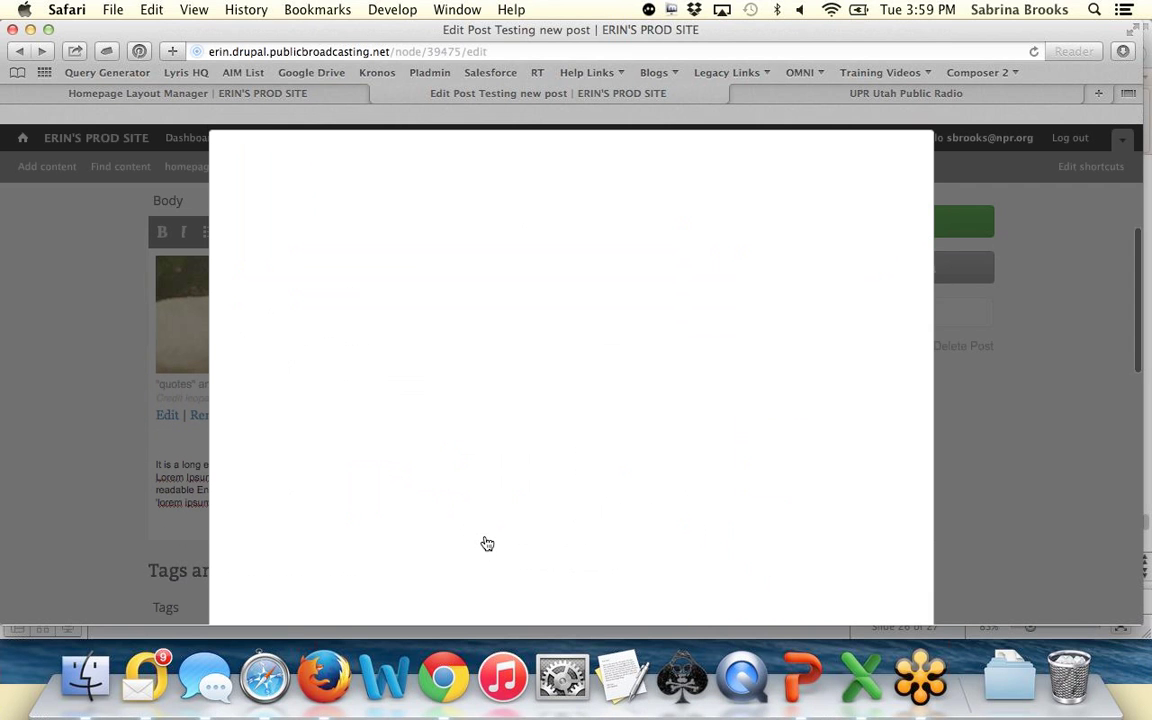
# Step: Caption the image "See the plaza!", set its style to Offset Right, and save it into the post
pyautogui.click(536, 360)
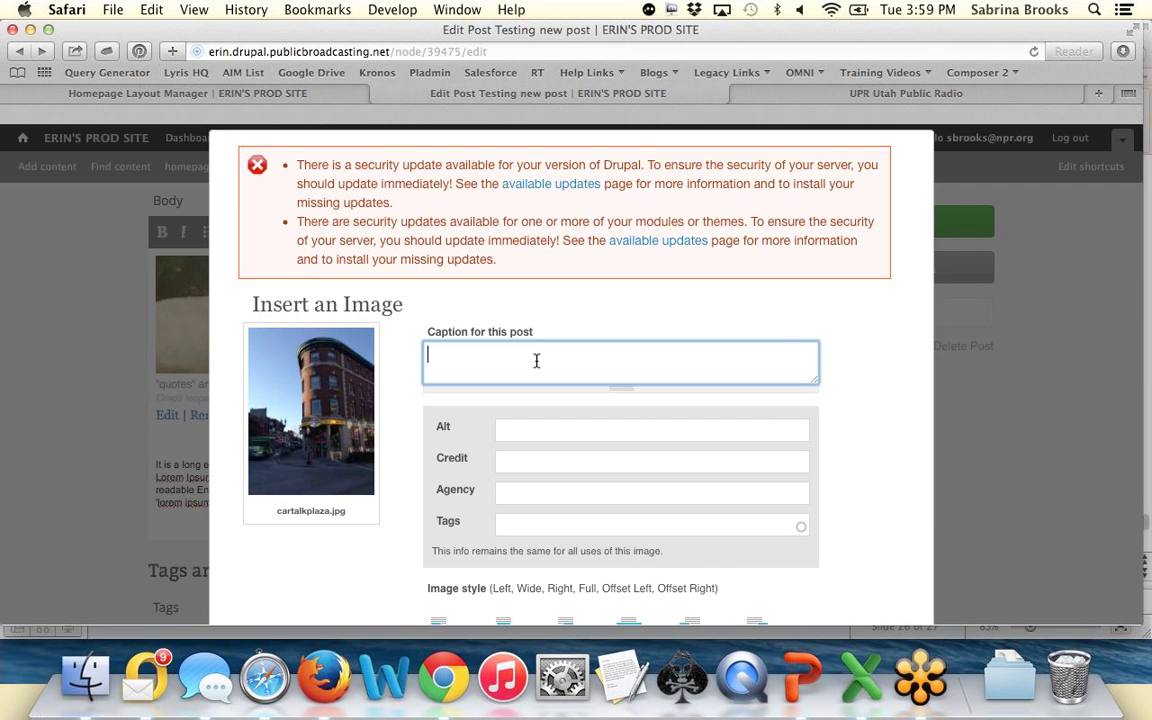
pyautogui.write('See the plaza!')
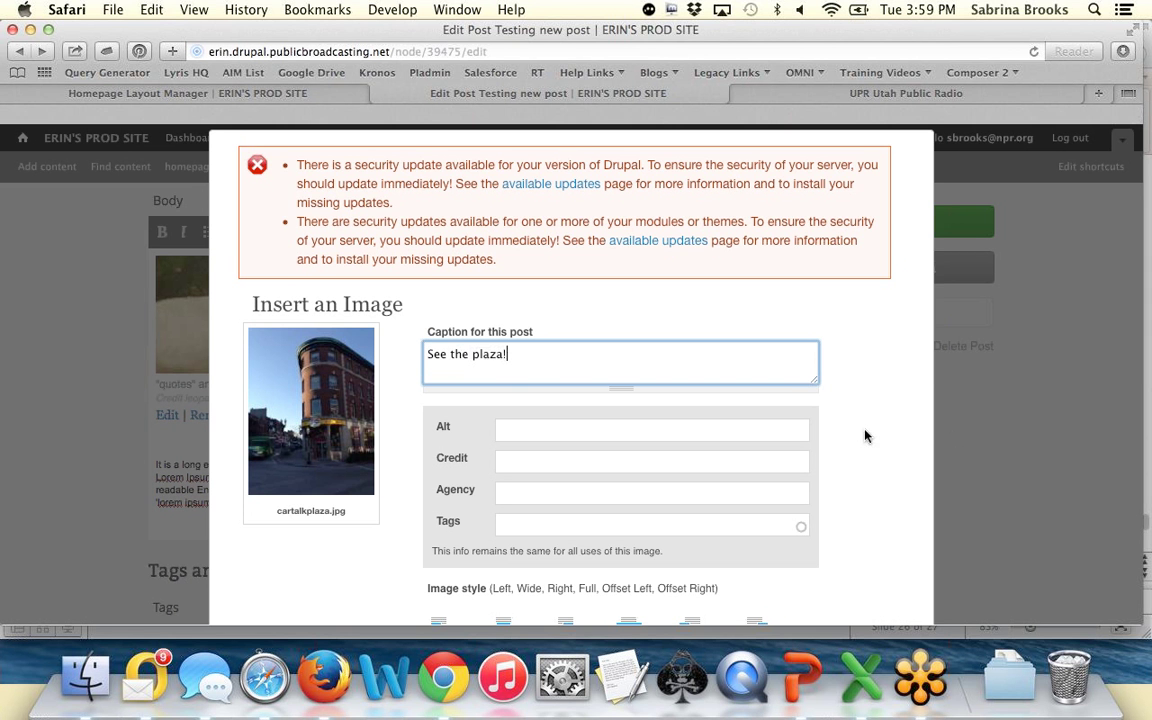
pyautogui.scroll(-5, 866, 436)
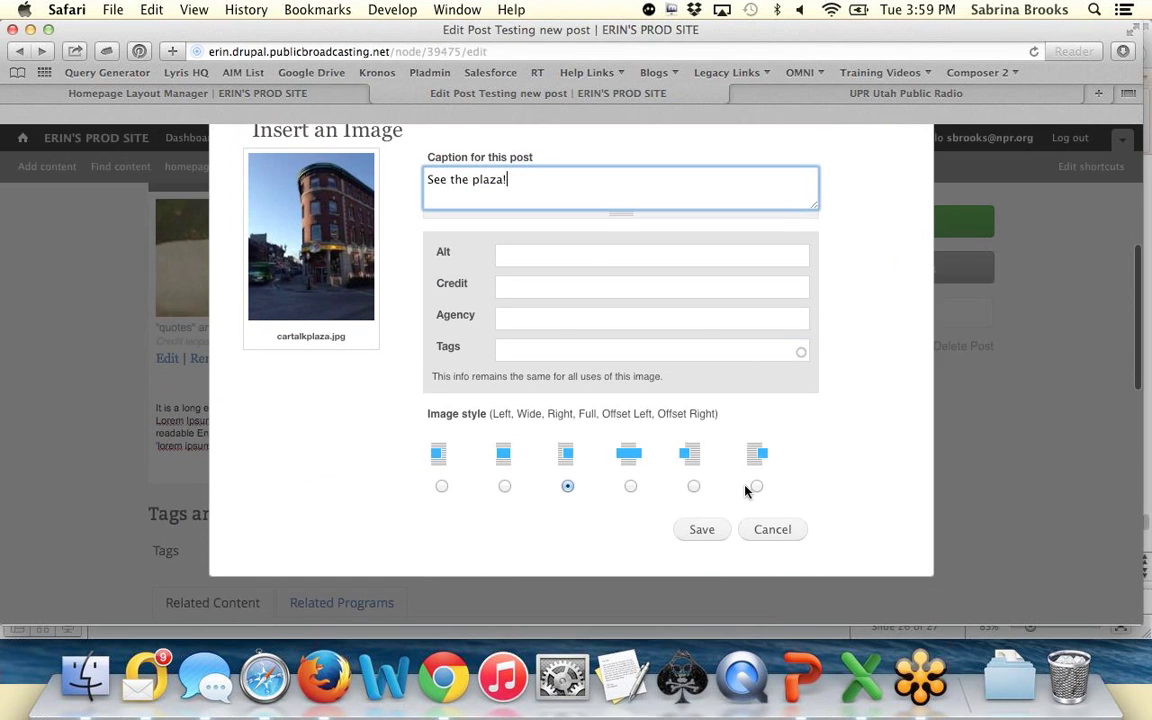
pyautogui.click(756, 487)
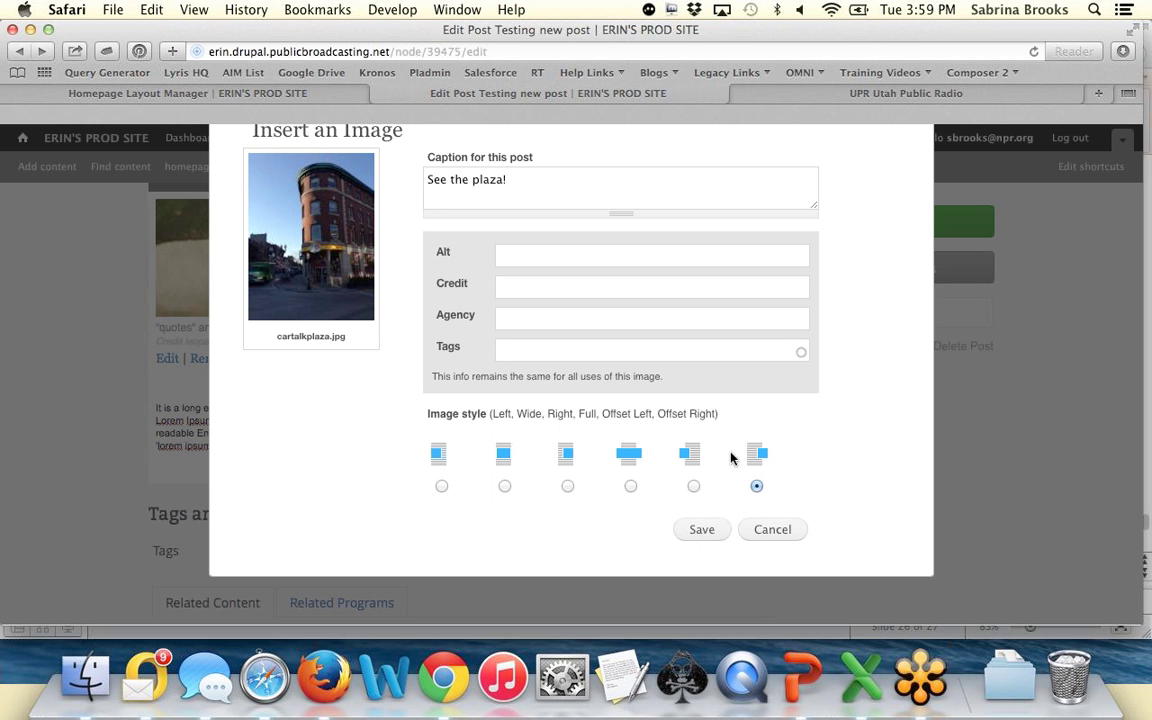
pyautogui.click(701, 529)
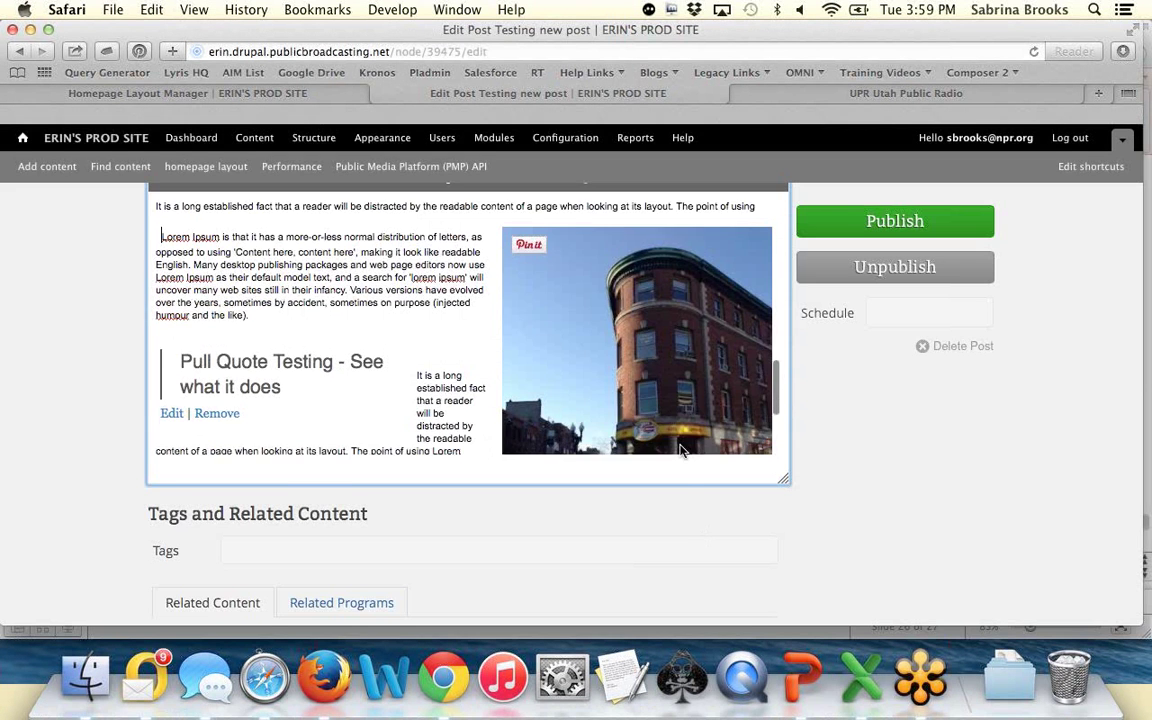
# Step: Check the inserted image in the body, publish the post, and view the published page down to the leopard image
pyautogui.scroll(-3, 680, 451)
pyautogui.scroll(3, 680, 451)
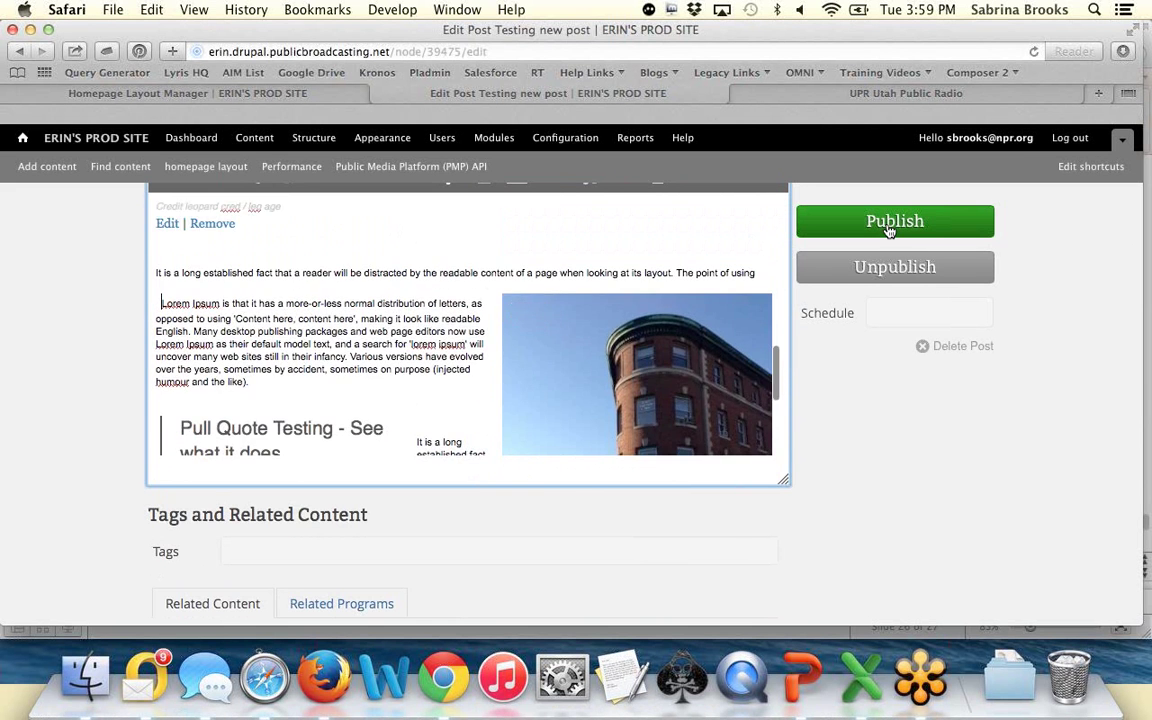
pyautogui.click(895, 221)
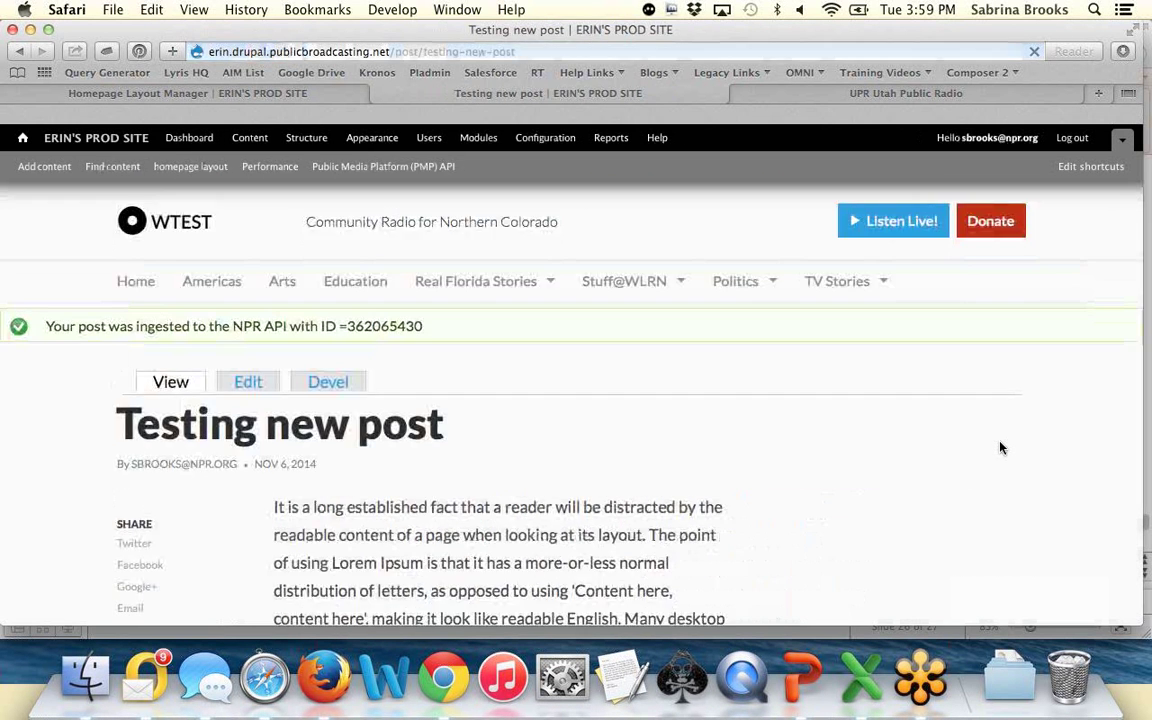
pyautogui.scroll(-10, 1075, 470)
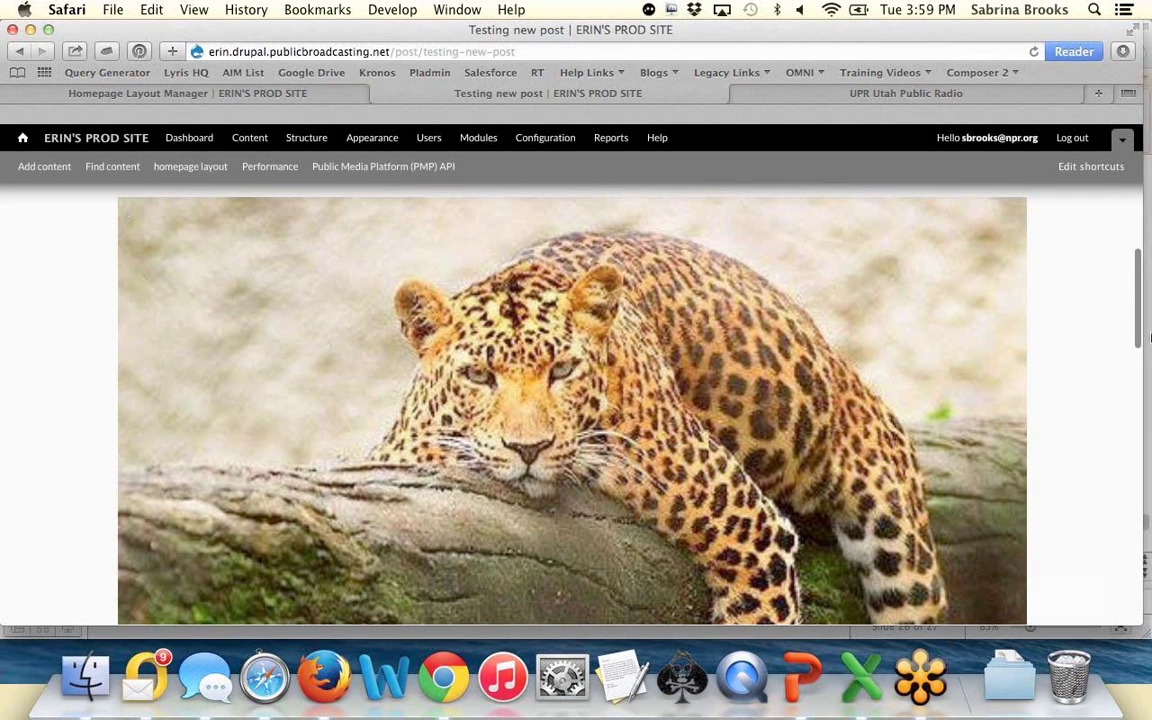
# Step: Examine the published post from the leopard image to the footer, including the offset pullquote and plaza image
pyautogui.scroll(-10, 1080, 354)
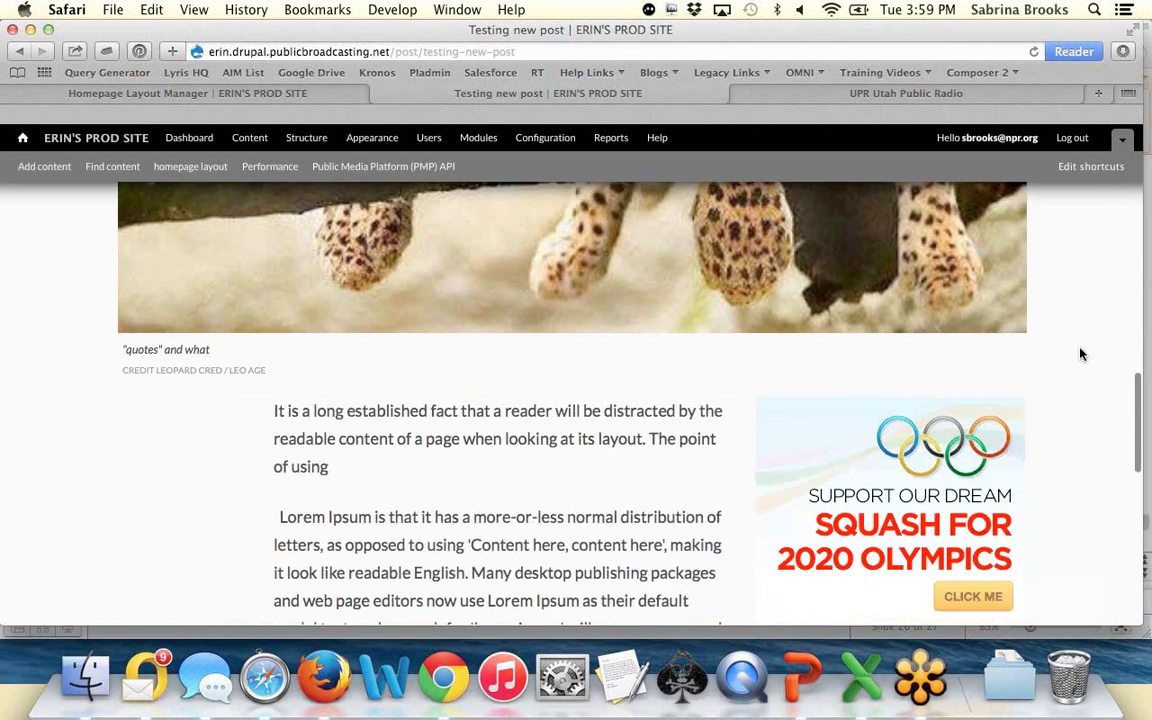
pyautogui.scroll(-6, 1080, 354)
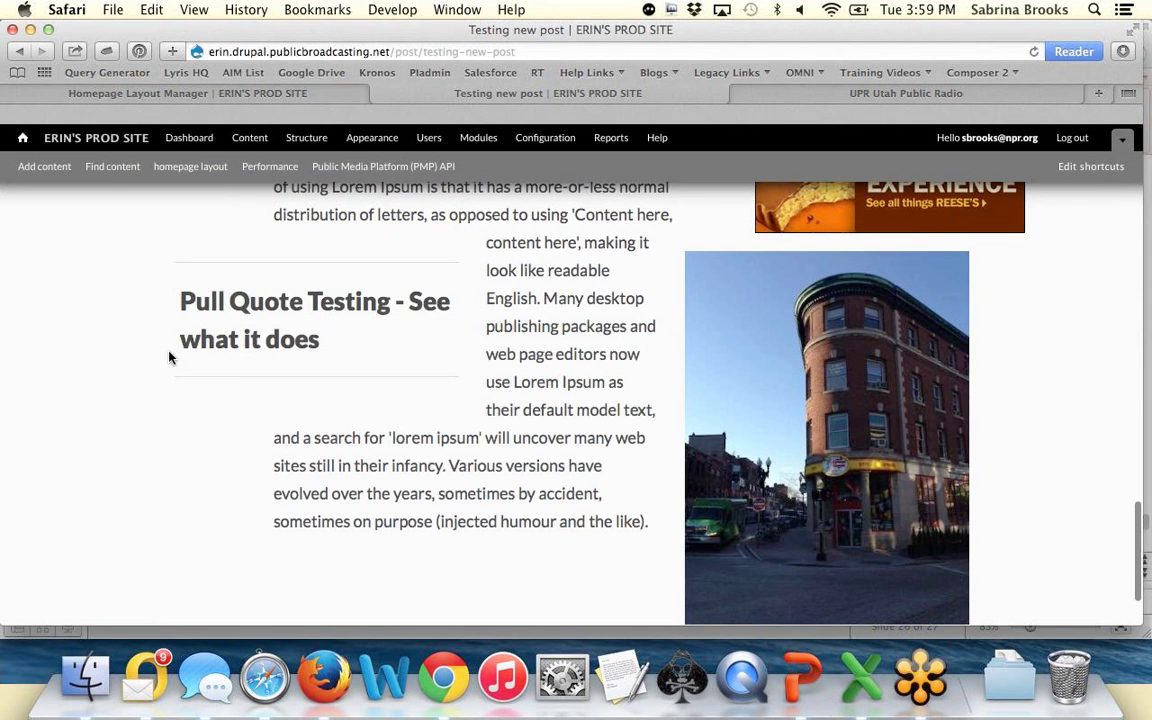
pyautogui.scroll(-3, 998, 524)
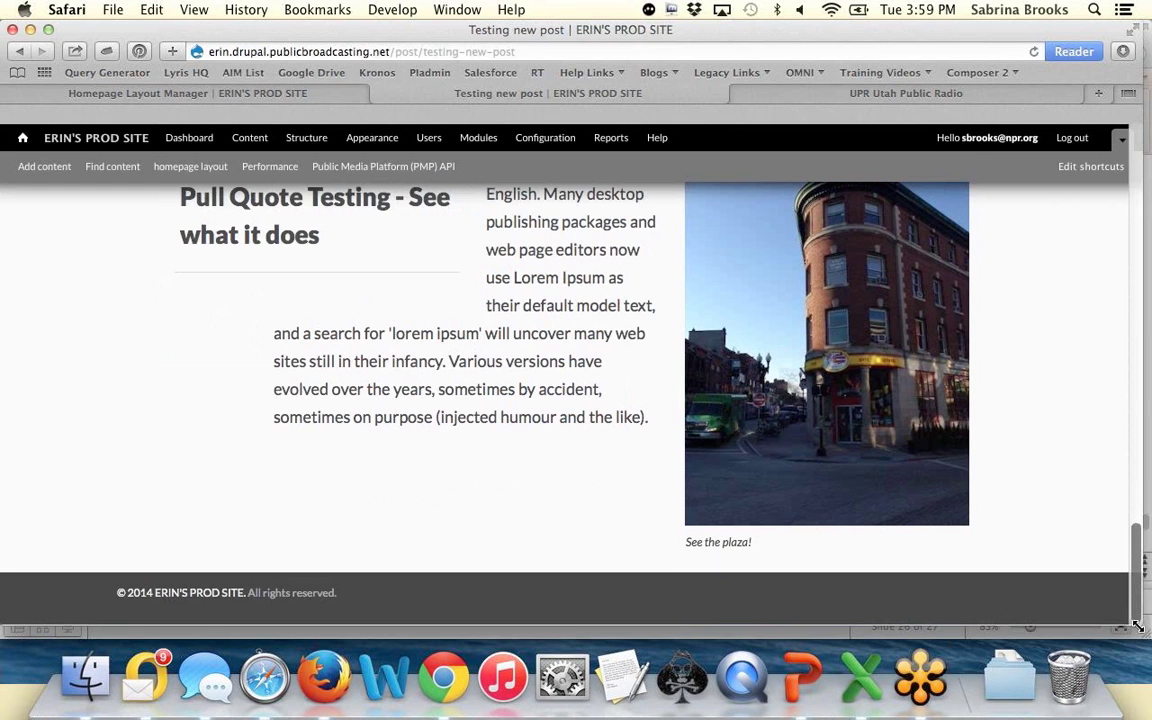
# Step: Narrow the browser window to phone width and examine how the post's text, ads, images and pullquote reflow
pyautogui.moveTo(1140, 628); pyautogui.dragTo(837, 551)
pyautogui.moveTo(668, 540); pyautogui.dragTo(259, 600)
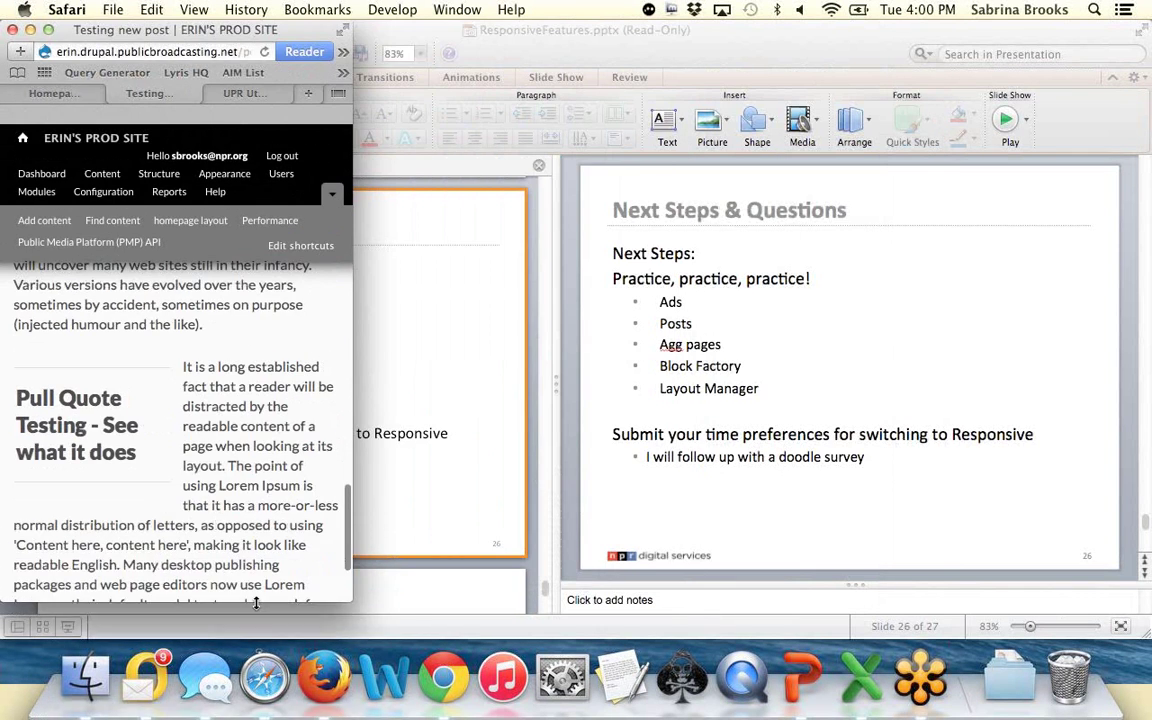
pyautogui.scroll(-15, 254, 434)
pyautogui.scroll(10, 282, 489)
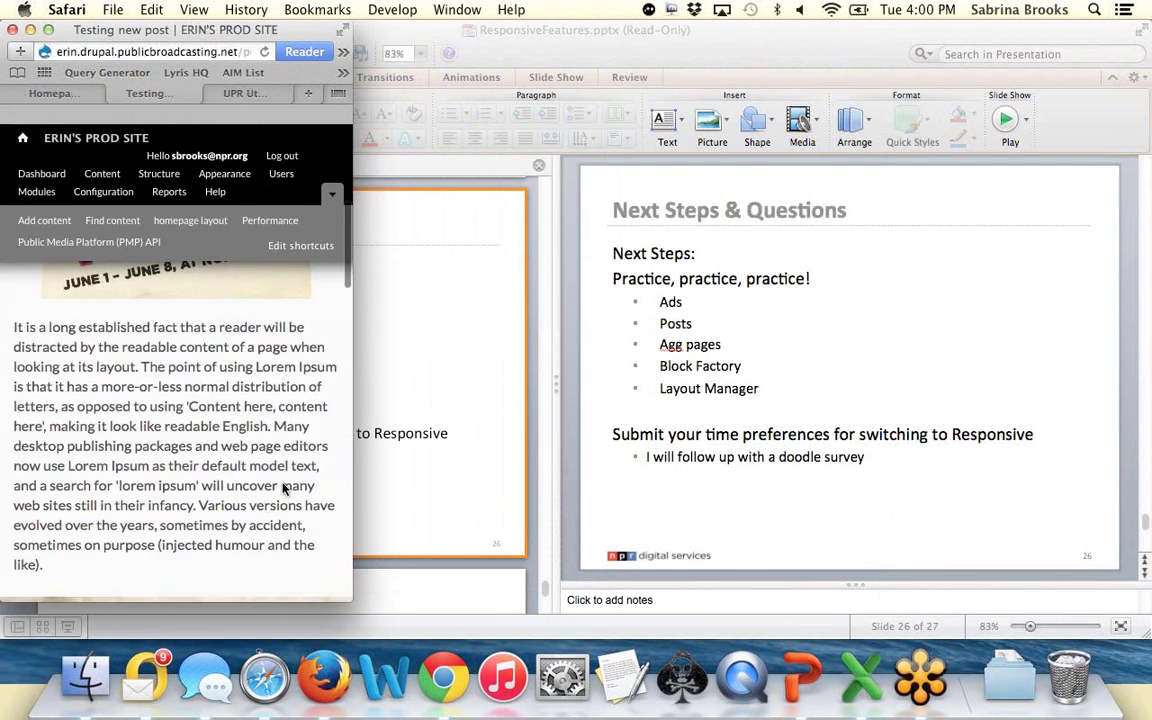
pyautogui.scroll(-6, 283, 490)
pyautogui.scroll(-5, 283, 490)
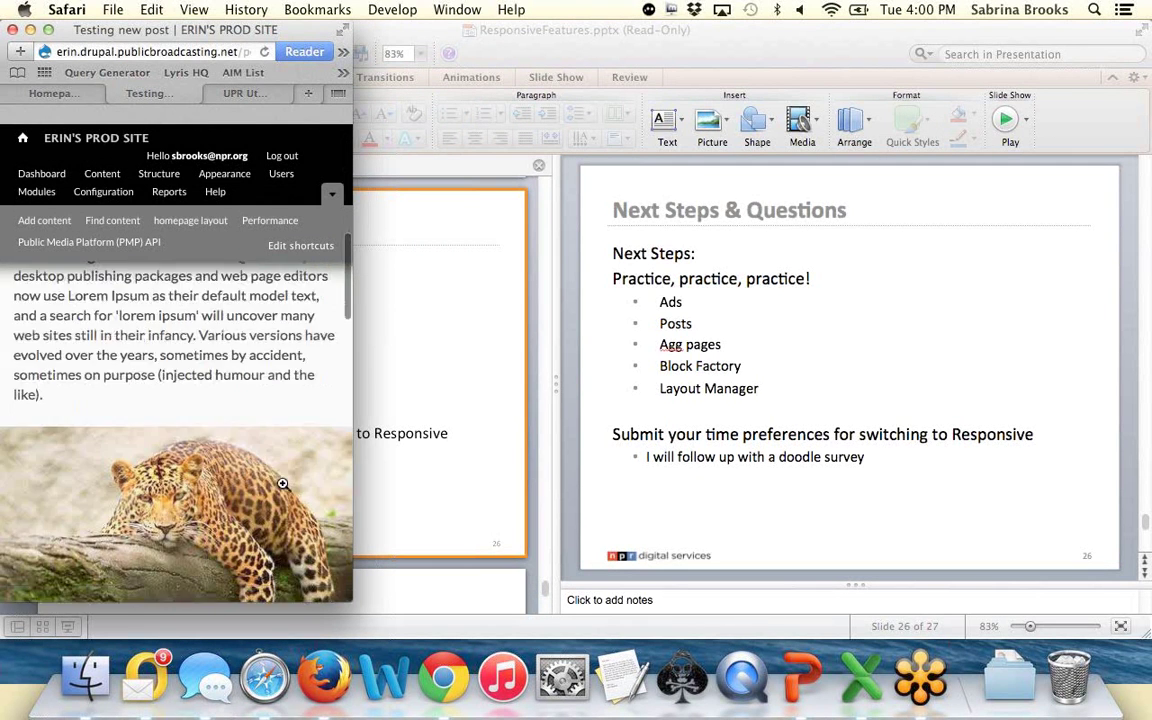
pyautogui.scroll(-5, 238, 452)
pyautogui.scroll(-10, 238, 452)
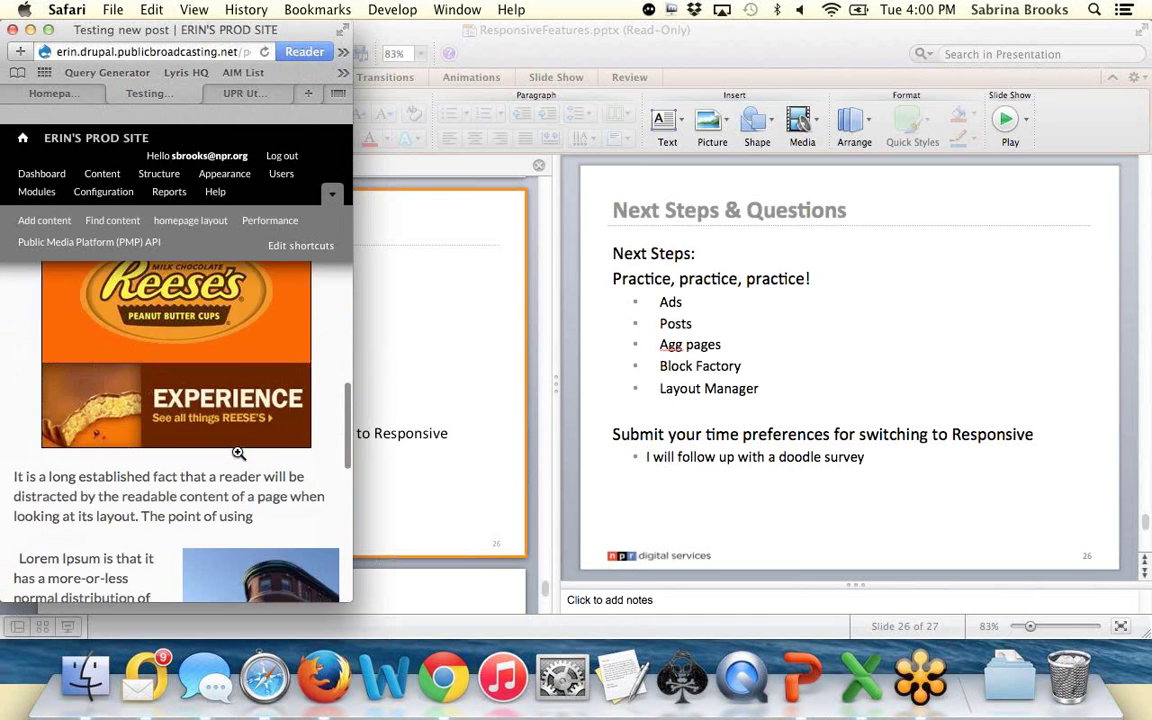
pyautogui.scroll(-5, 238, 455)
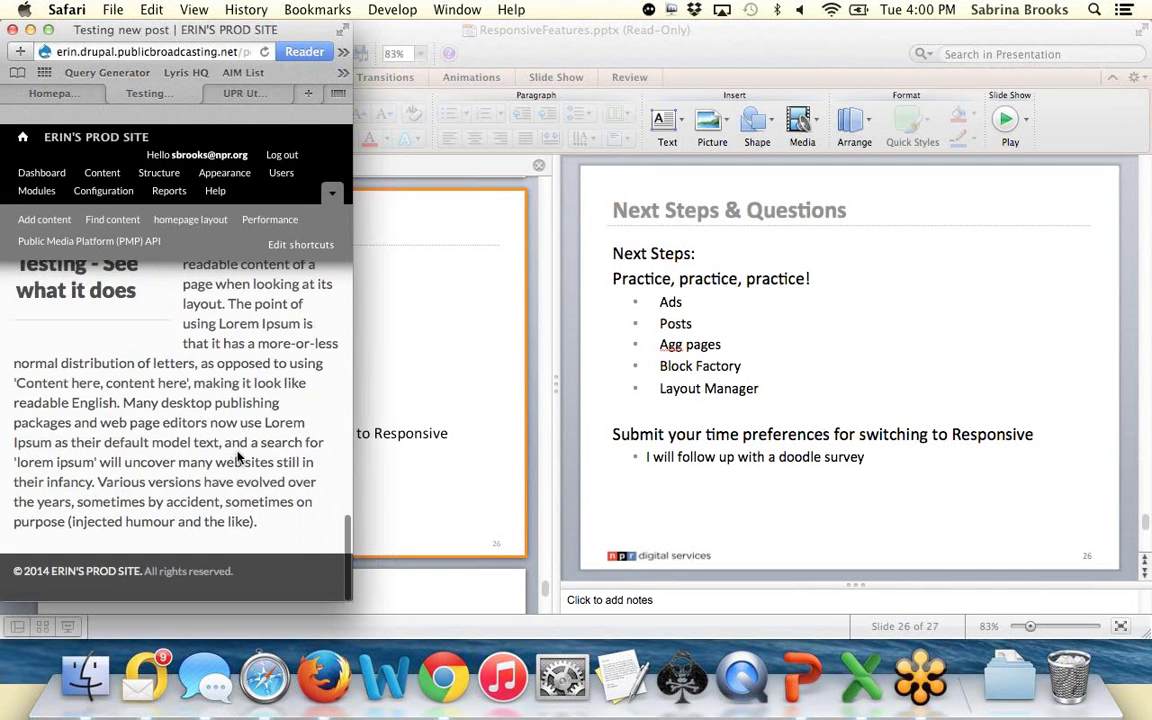
# Step: Widen the browser window to the full screen width, highlight the byline and date, and review the upper part of the post
pyautogui.scroll(15, 239, 453)
pyautogui.moveTo(351, 600); pyautogui.dragTo(1150, 652)
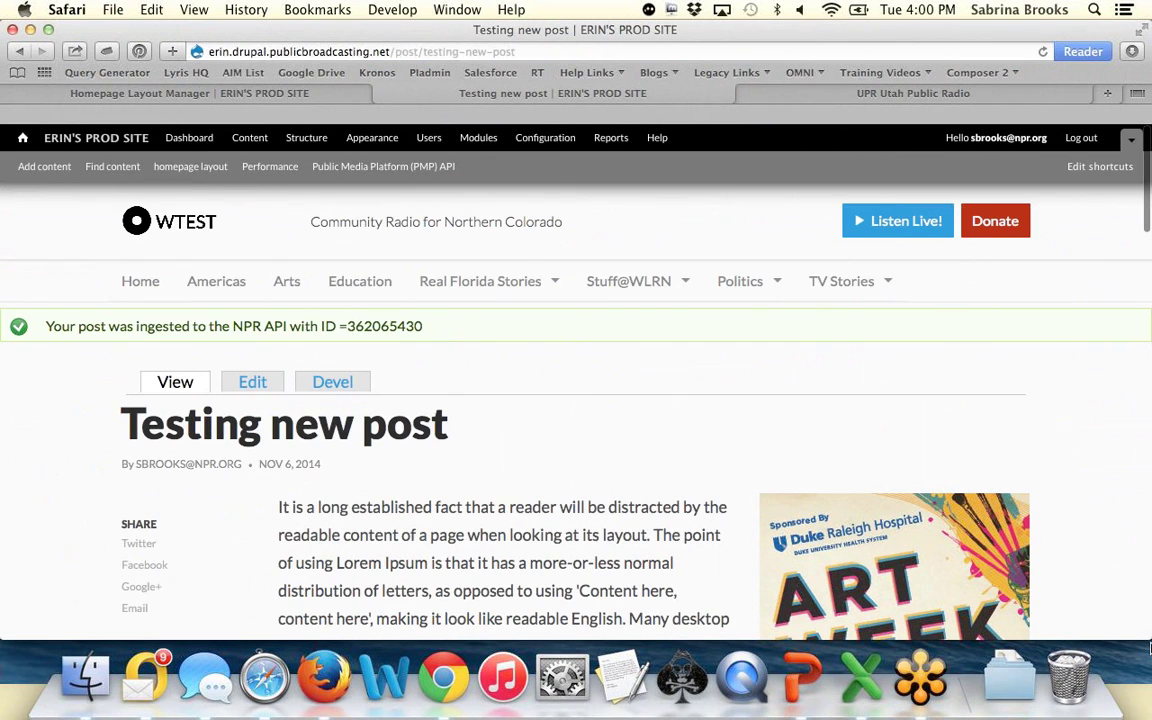
pyautogui.moveTo(322, 464); pyautogui.dragTo(62, 465)
pyautogui.scroll(-15, 349, 506)
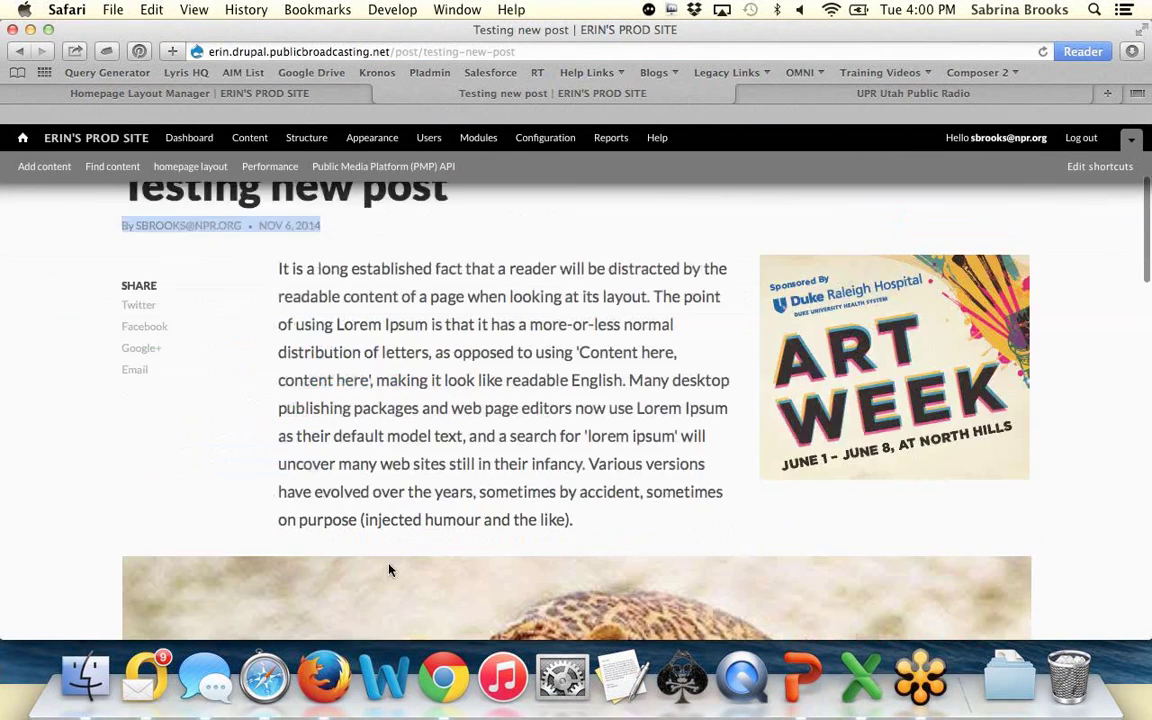
pyautogui.scroll(8, 885, 298)
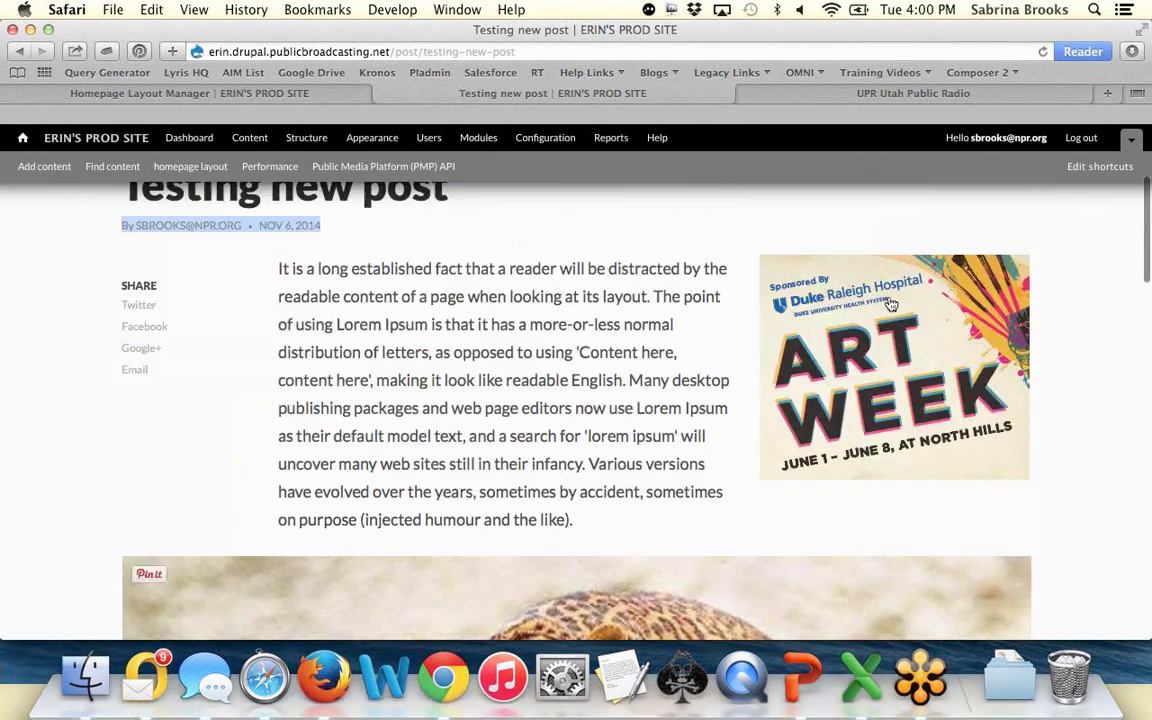
pyautogui.scroll(5, 1073, 413)
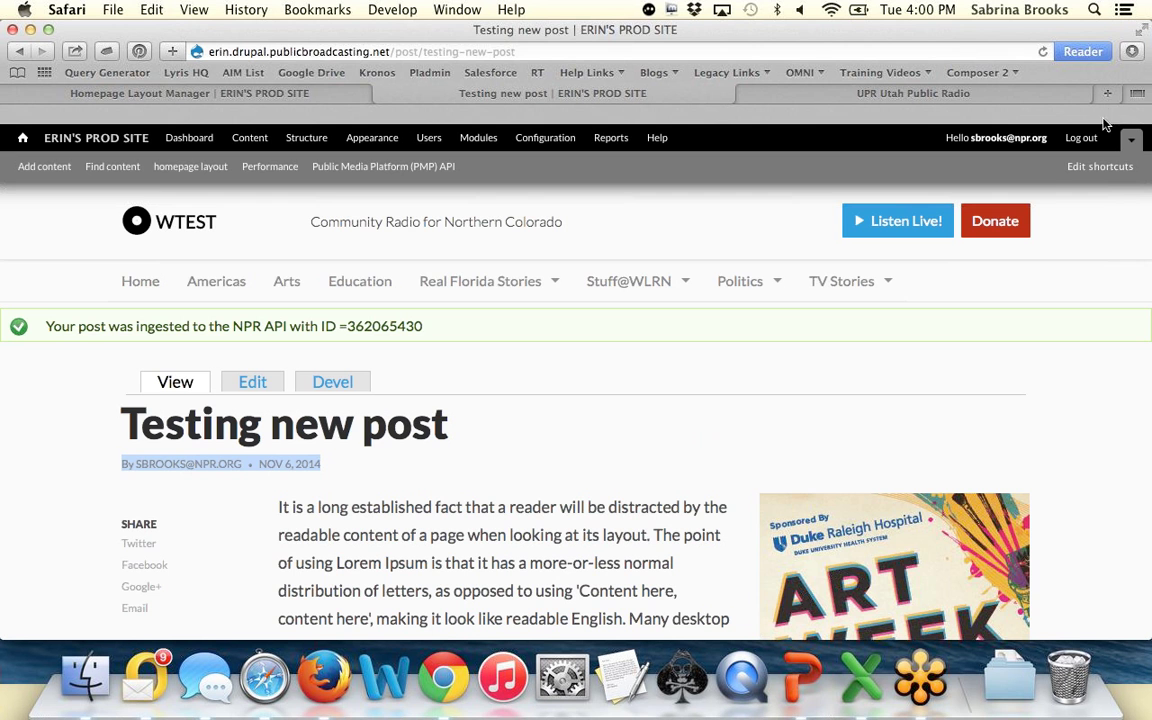
# Step: Open "A Marine's Parents' Story" on the UPR Utah Public Radio site, review its layout, and return to the homepage
pyautogui.click(997, 97)
pyautogui.scroll(-5, 1049, 393)
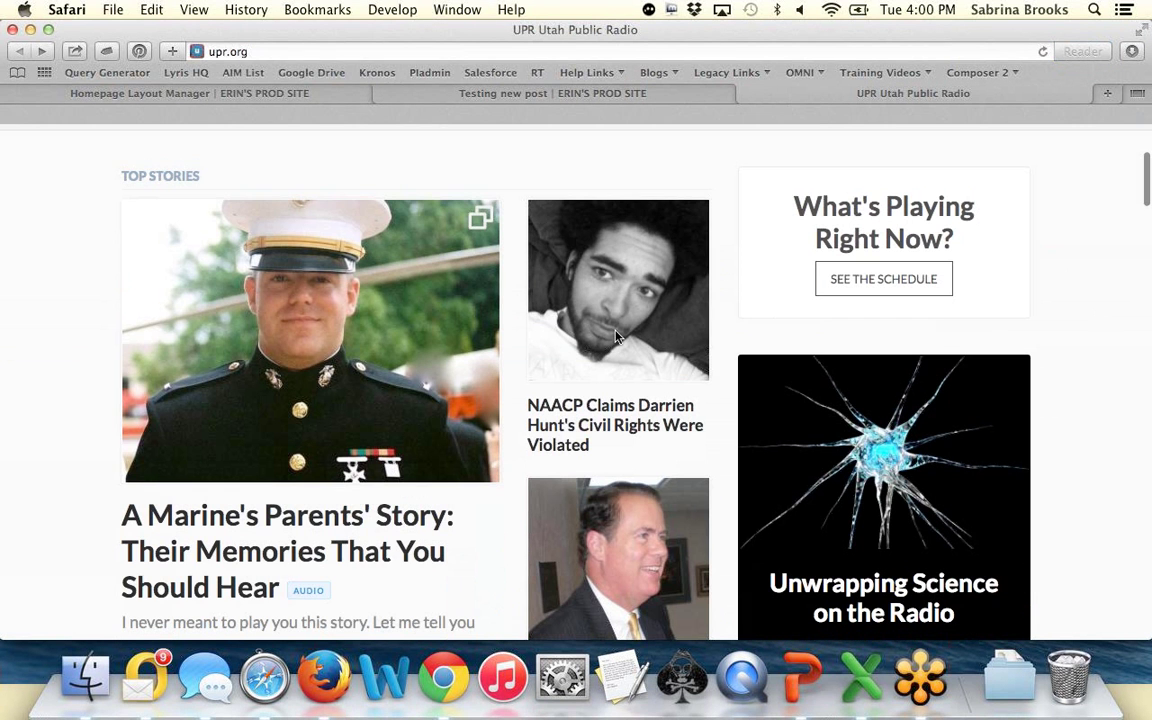
pyautogui.click(170, 535)
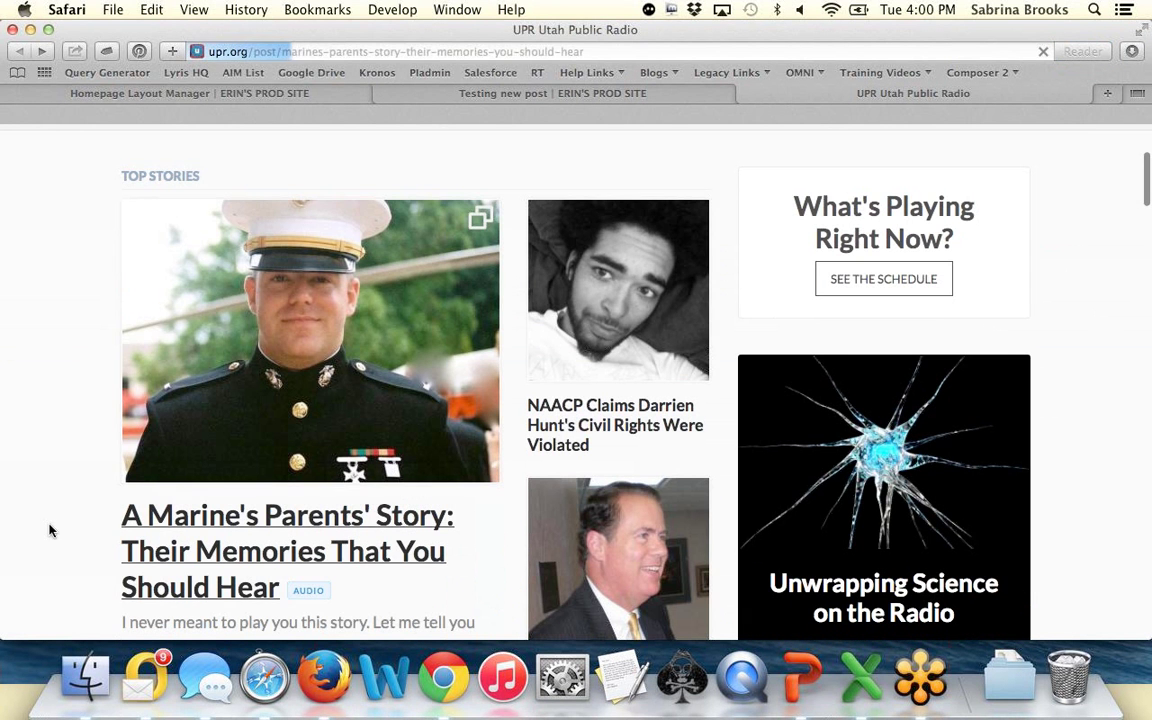
pyautogui.scroll(-15, 50, 531)
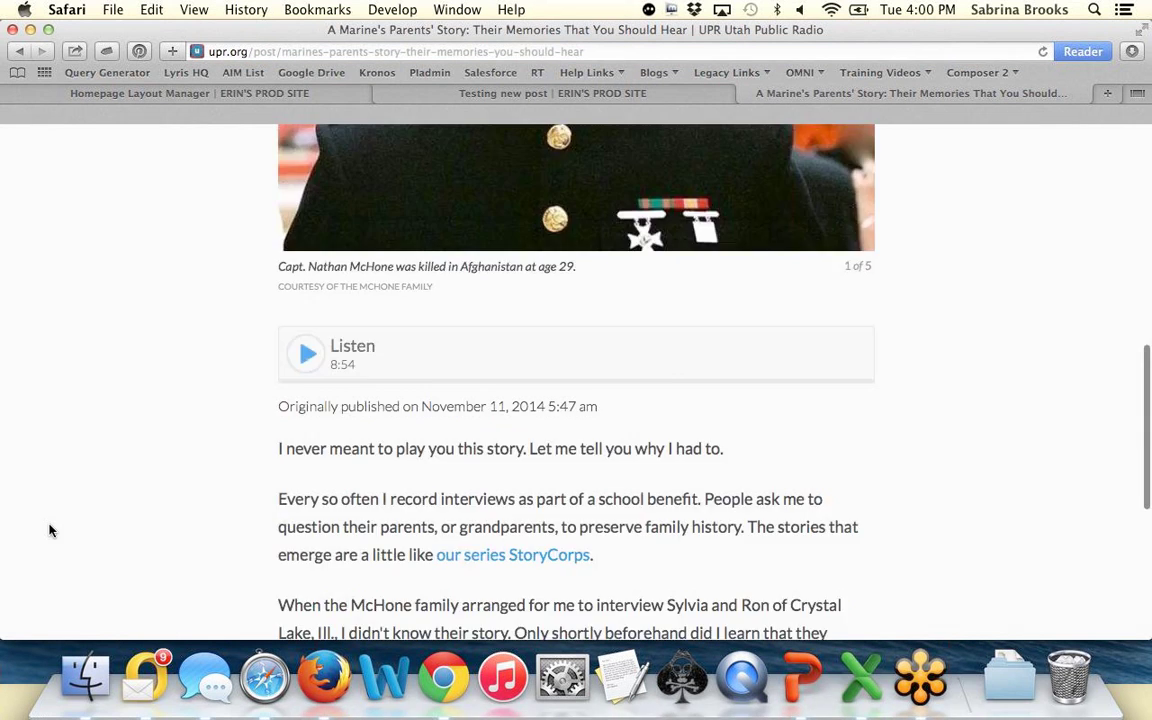
pyautogui.scroll(8, 50, 531)
pyautogui.scroll(5, 50, 531)
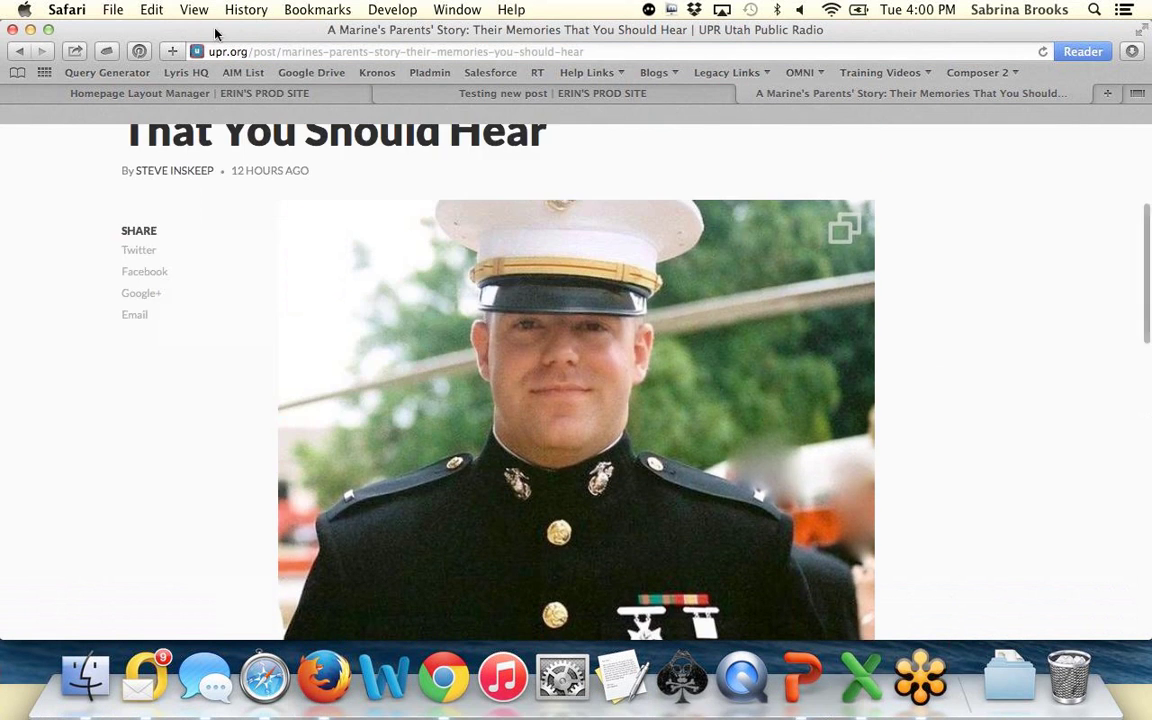
pyautogui.click(20, 51)
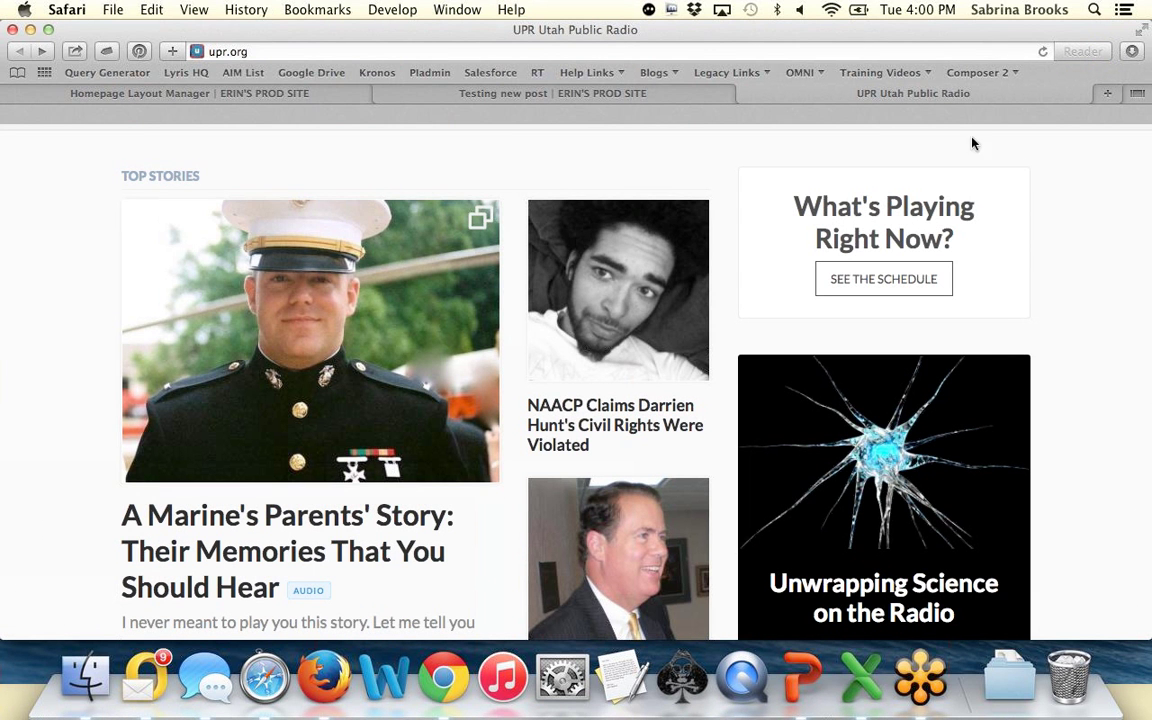
# Step: Open KBIA's "Heartland, Missouri" post at kbia.backstage.publicbroadcasting.net/post/heartland-missouri and examine its lead image and introduction
pyautogui.click(833, 53)
pyautogui.write('kbia.backstage.publicbroadcasting.net/post/heartland-missouri')
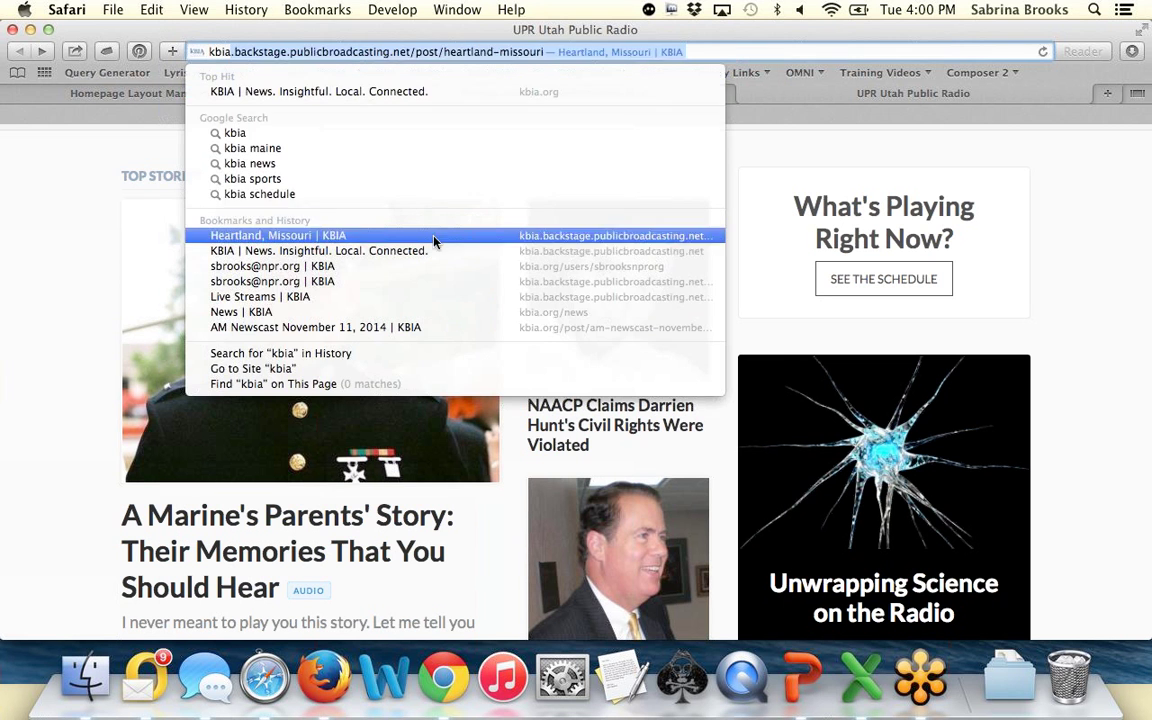
pyautogui.click(433, 238)
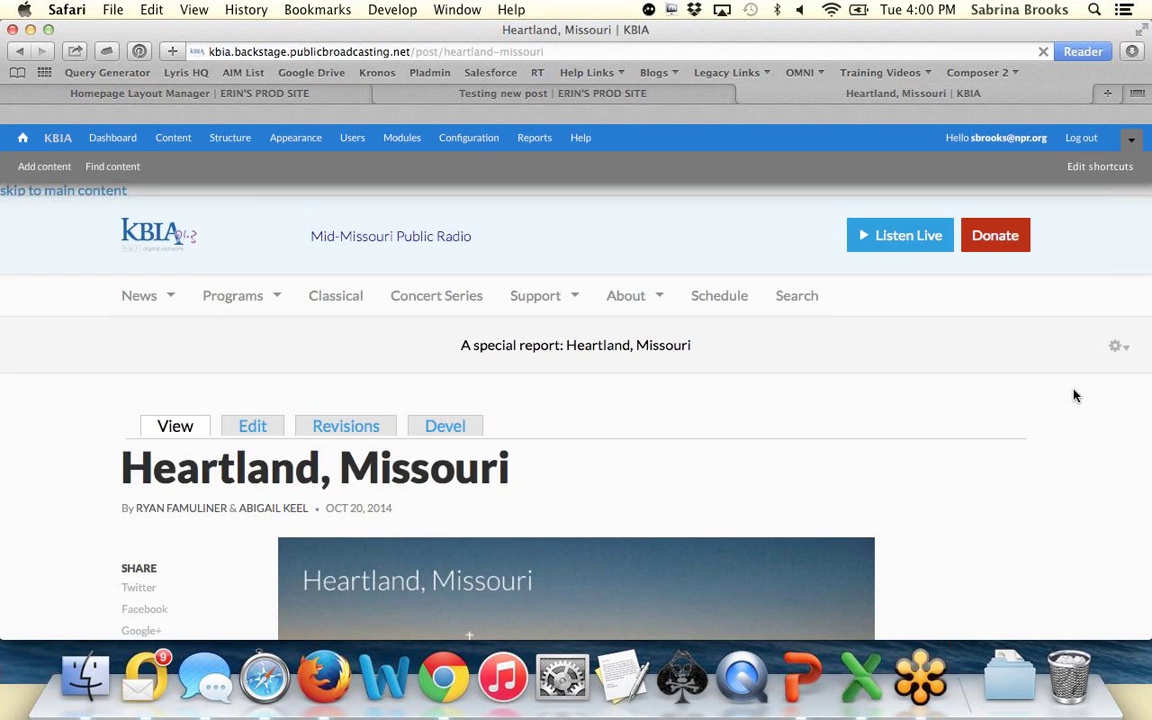
pyautogui.scroll(-3, 1075, 396)
pyautogui.scroll(-2, 1075, 396)
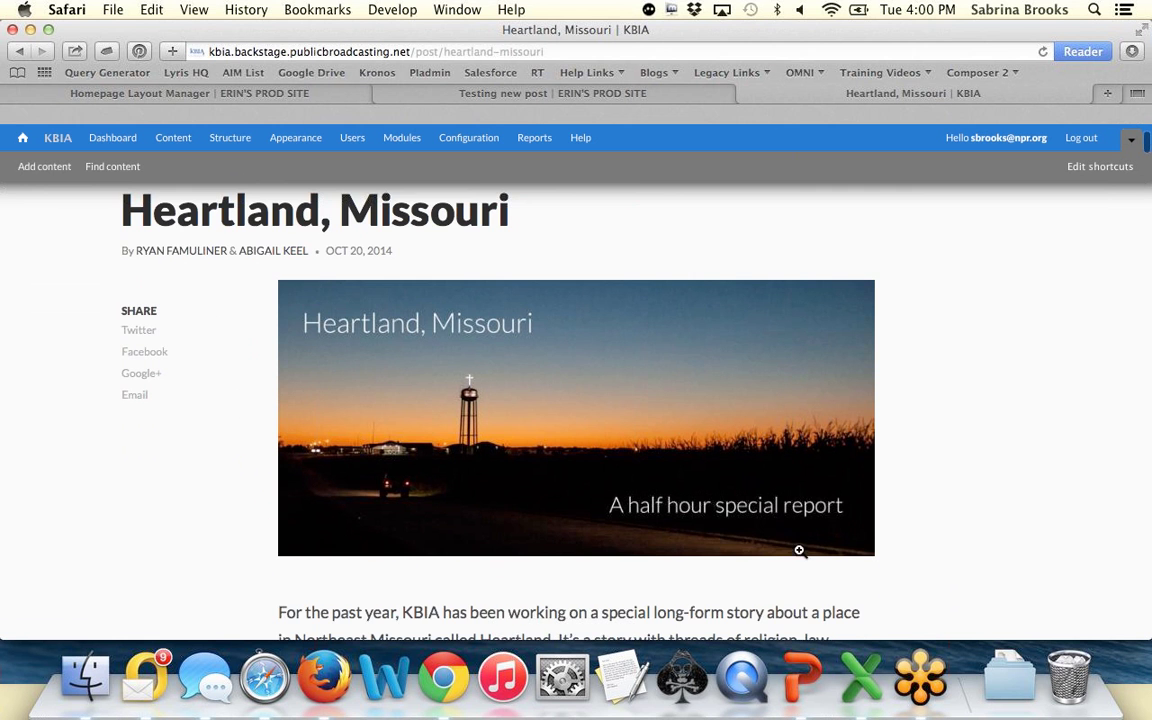
pyautogui.scroll(-3, 958, 535)
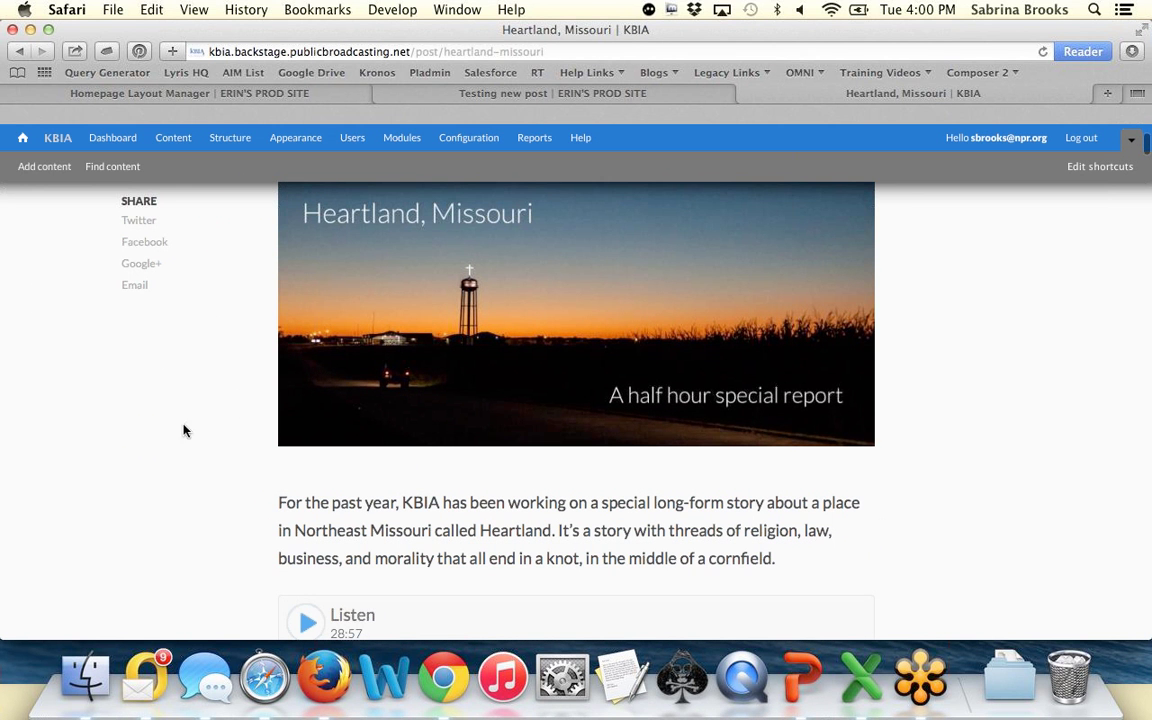
pyautogui.scroll(-5, 977, 519)
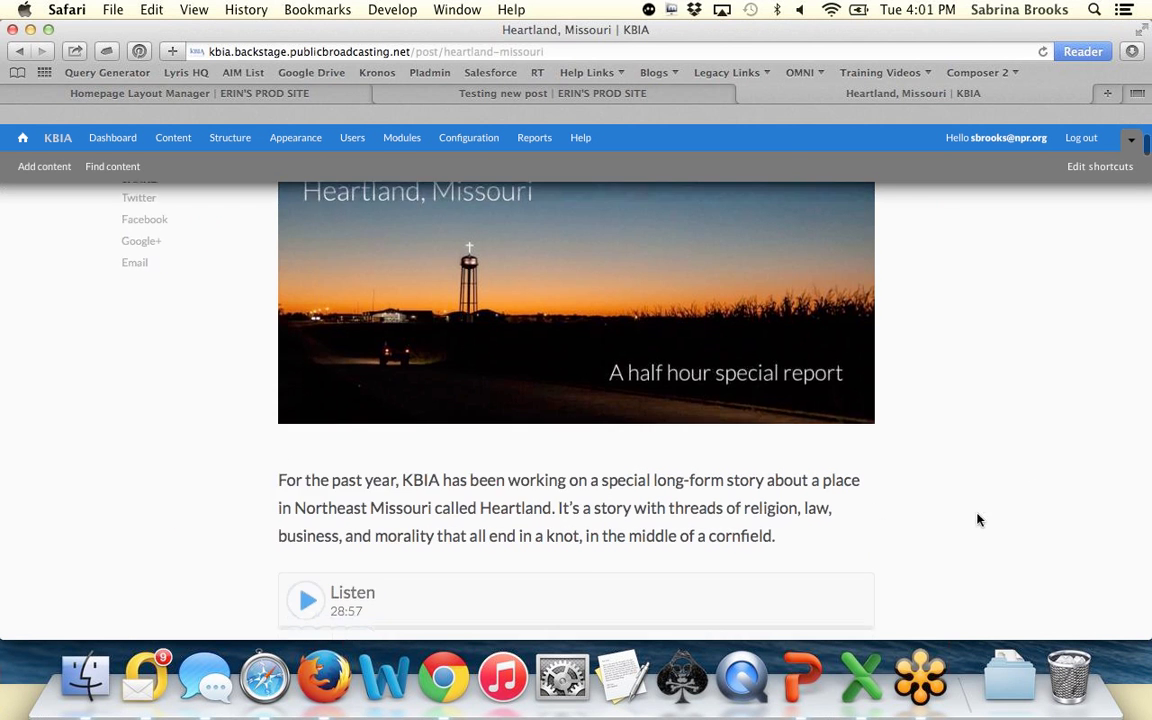
# Step: Examine the Heartland post's audio player, first full-width pullquote, full-width road image and "In the Heartland" heading
pyautogui.scroll(-1, 978, 519)
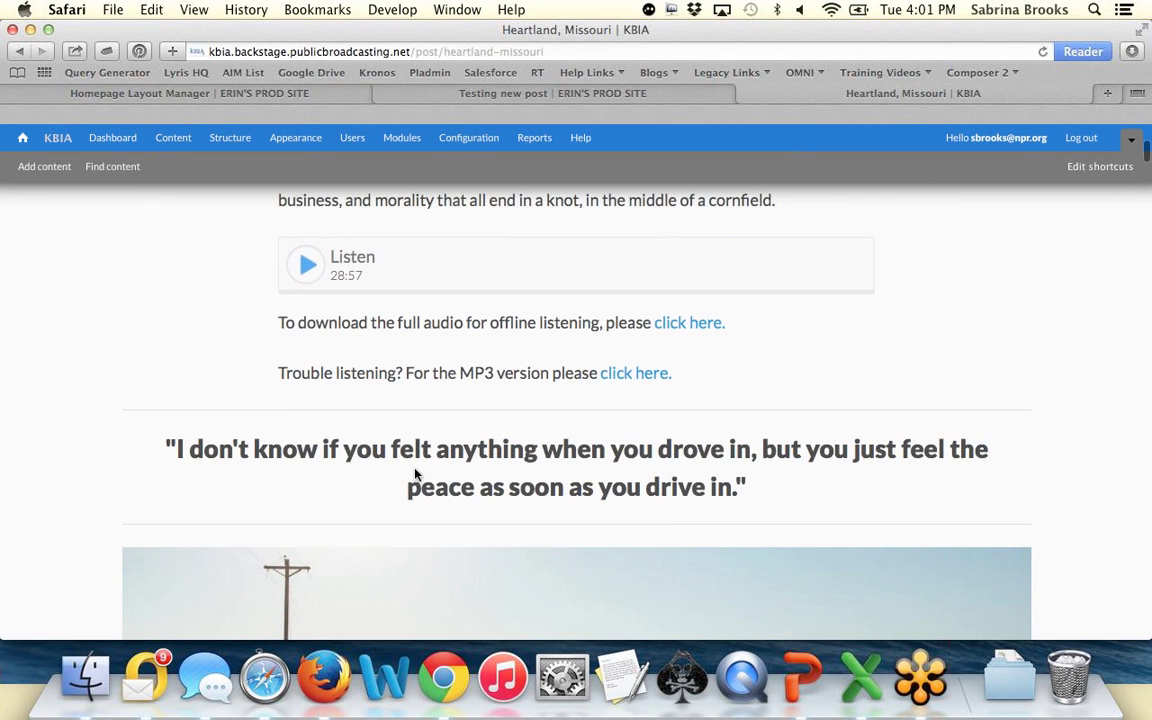
pyautogui.scroll(5, 1070, 437)
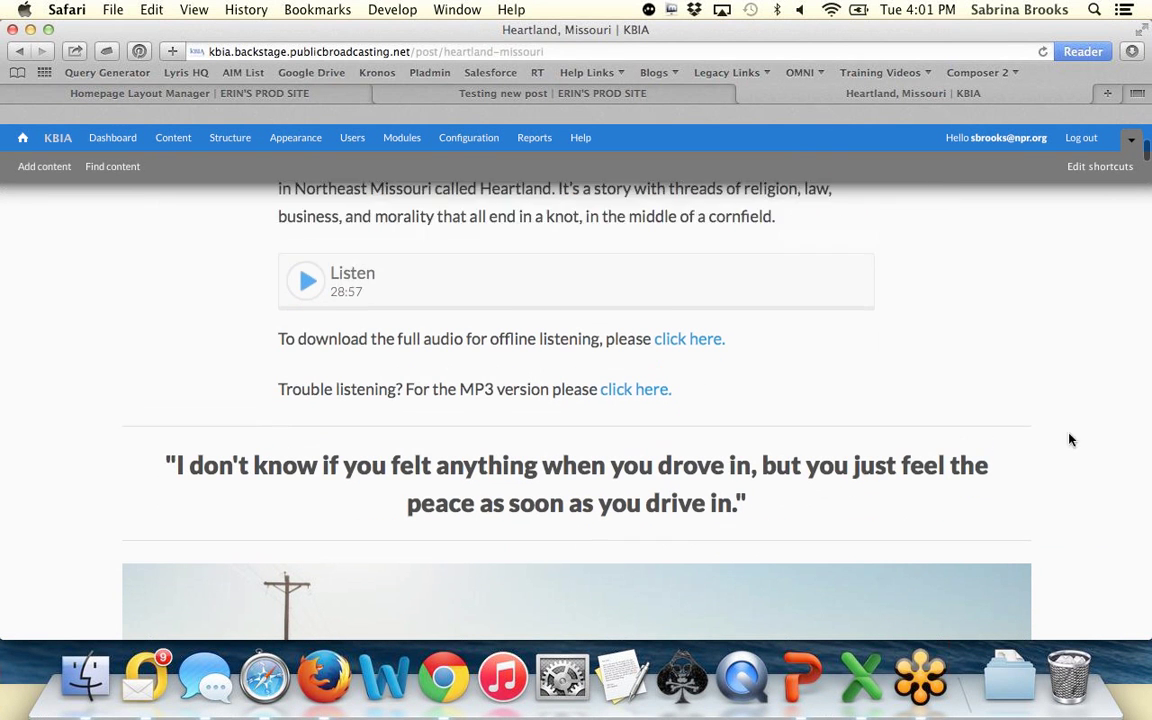
pyautogui.scroll(-5, 959, 424)
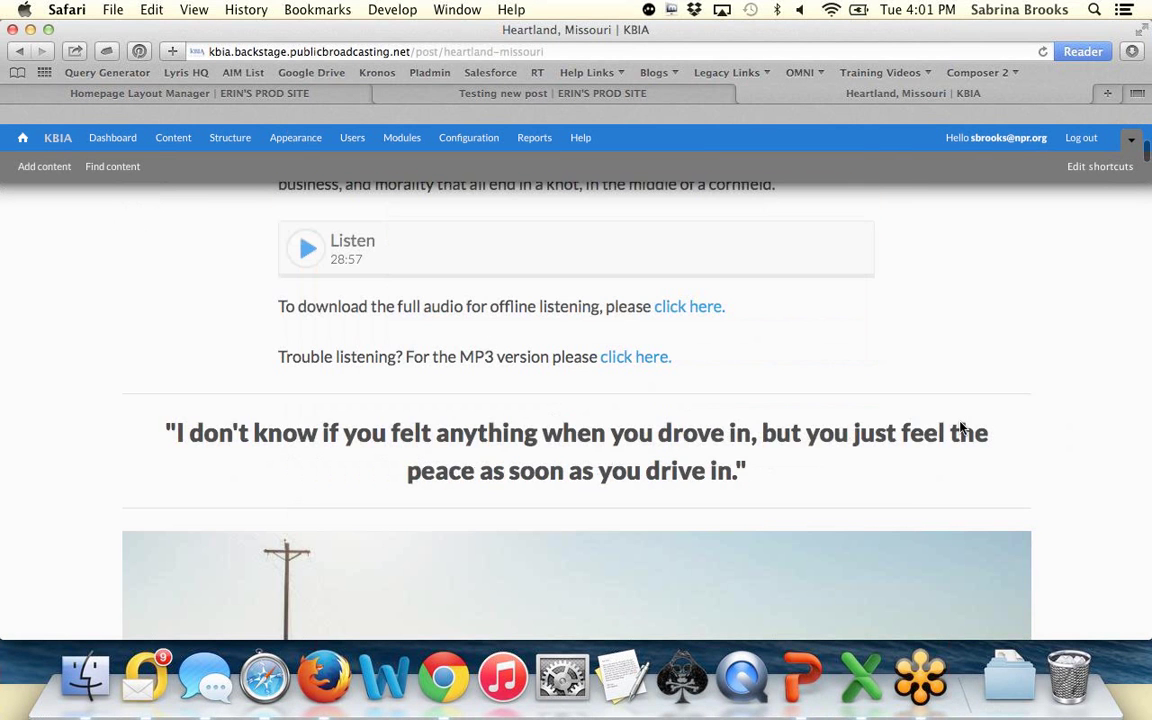
pyautogui.scroll(-5, 1080, 450)
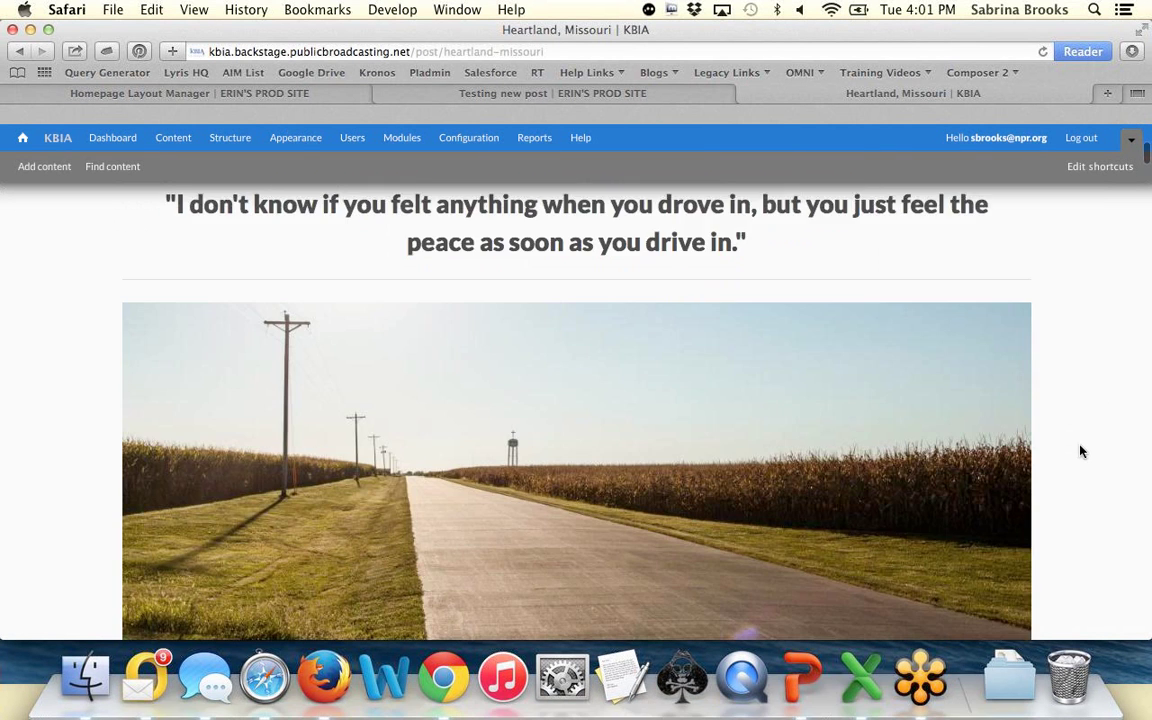
pyautogui.scroll(-5, 1080, 452)
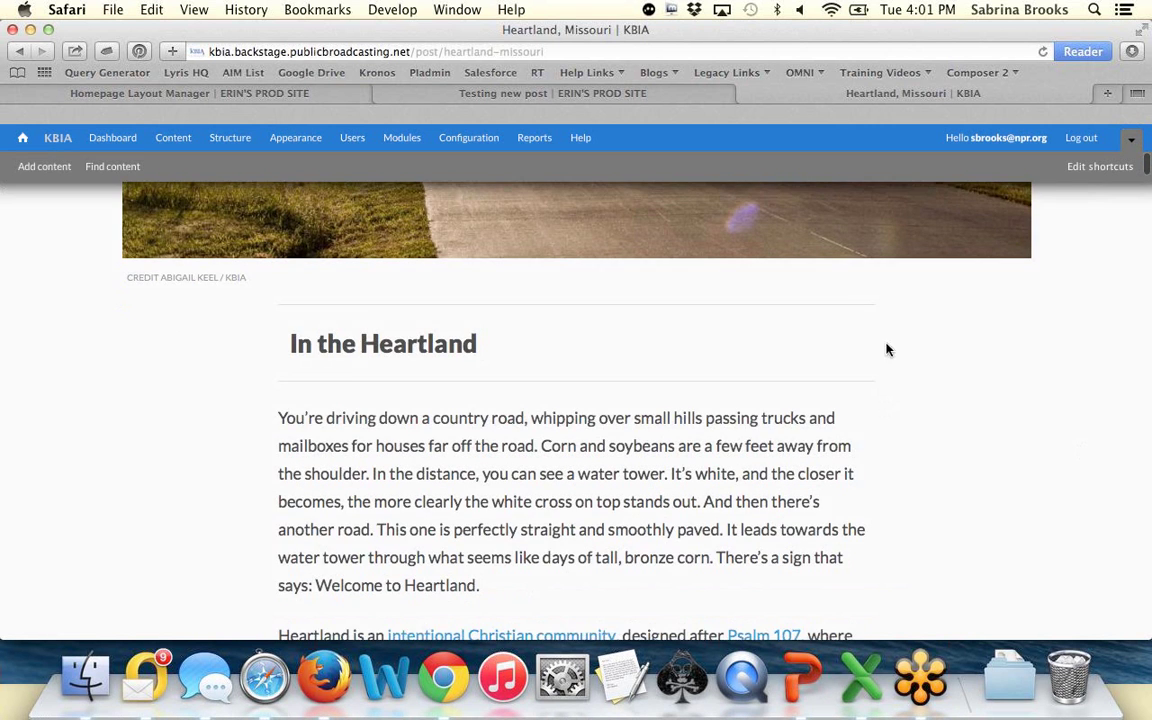
# Step: Examine the Heartland post's inline sign photo, full-width truck image, ThingLink aerial map and full-width cornfield pullquote
pyautogui.scroll(-4, 940, 400)
pyautogui.scroll(-6, 942, 399)
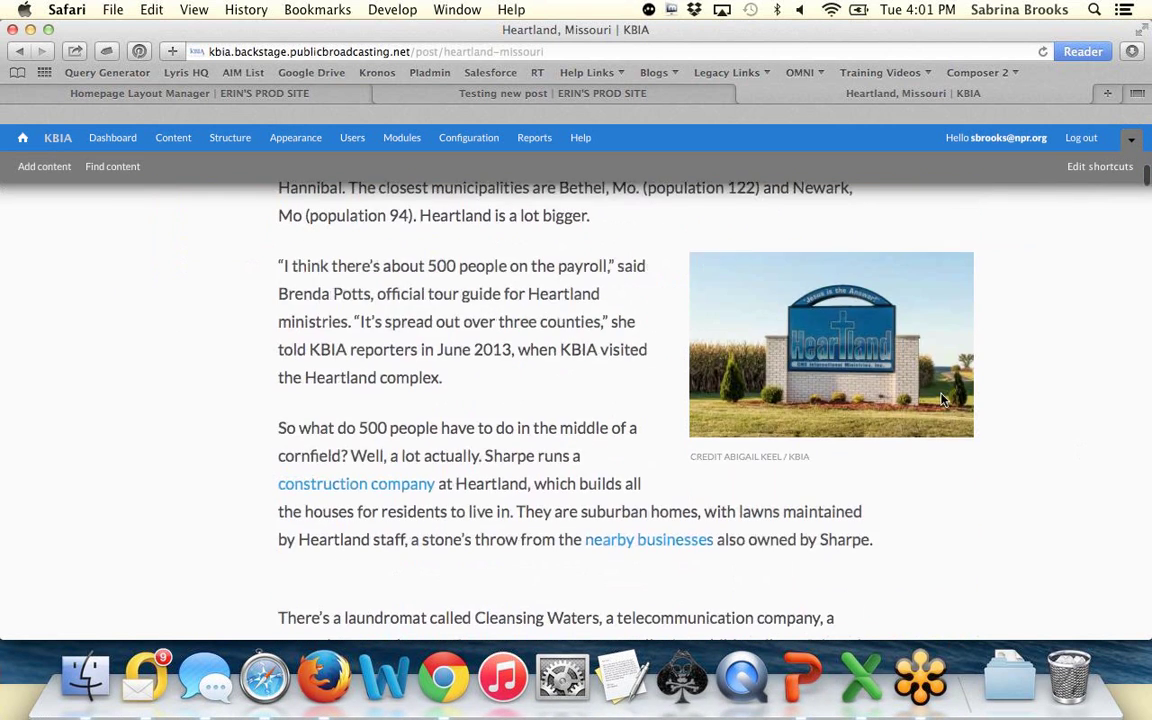
pyautogui.scroll(-15, 1008, 500)
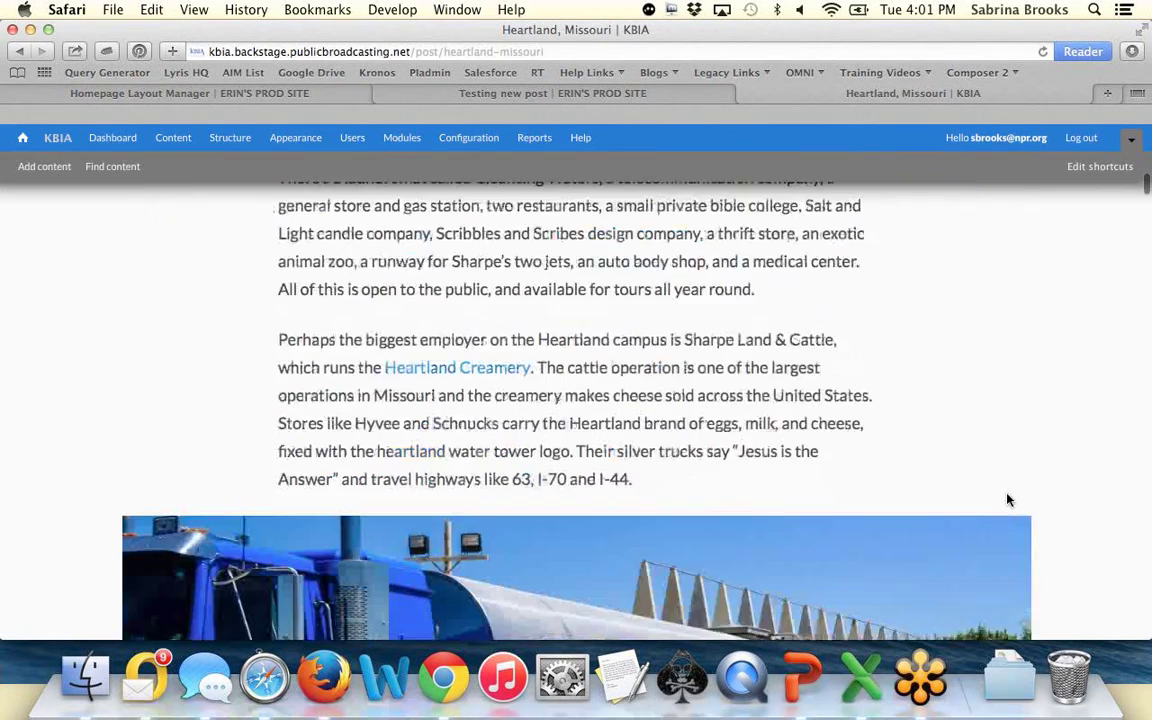
pyautogui.scroll(-15, 1054, 507)
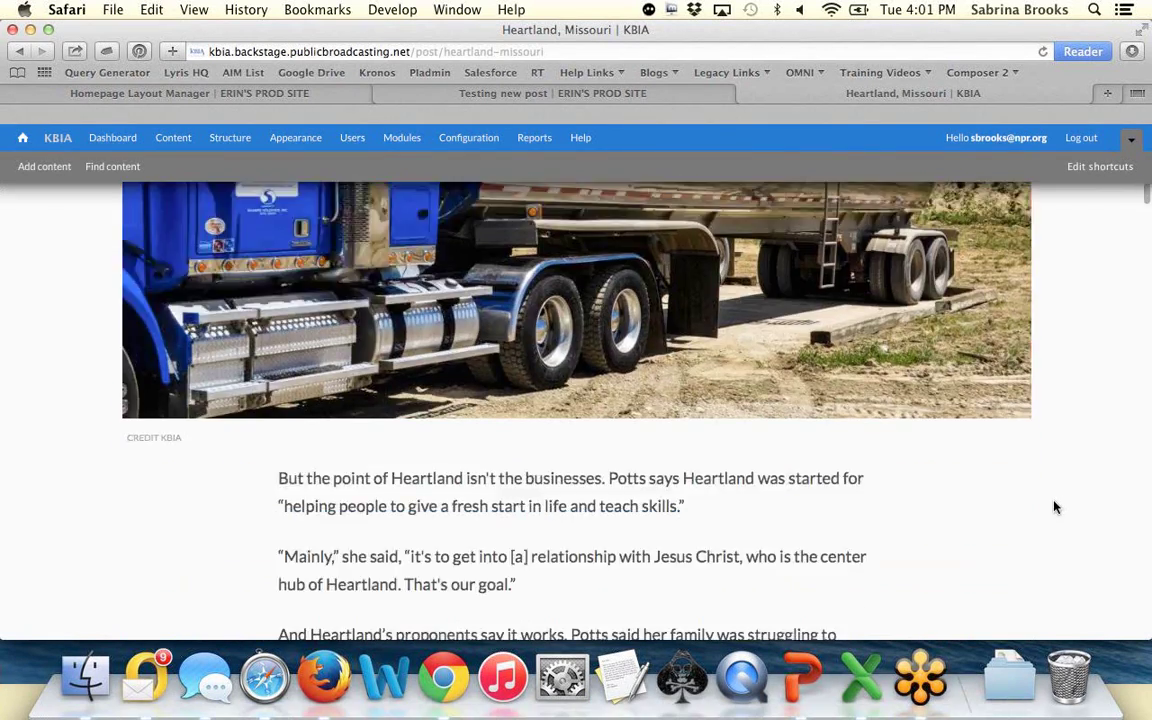
pyautogui.scroll(-10, 1054, 507)
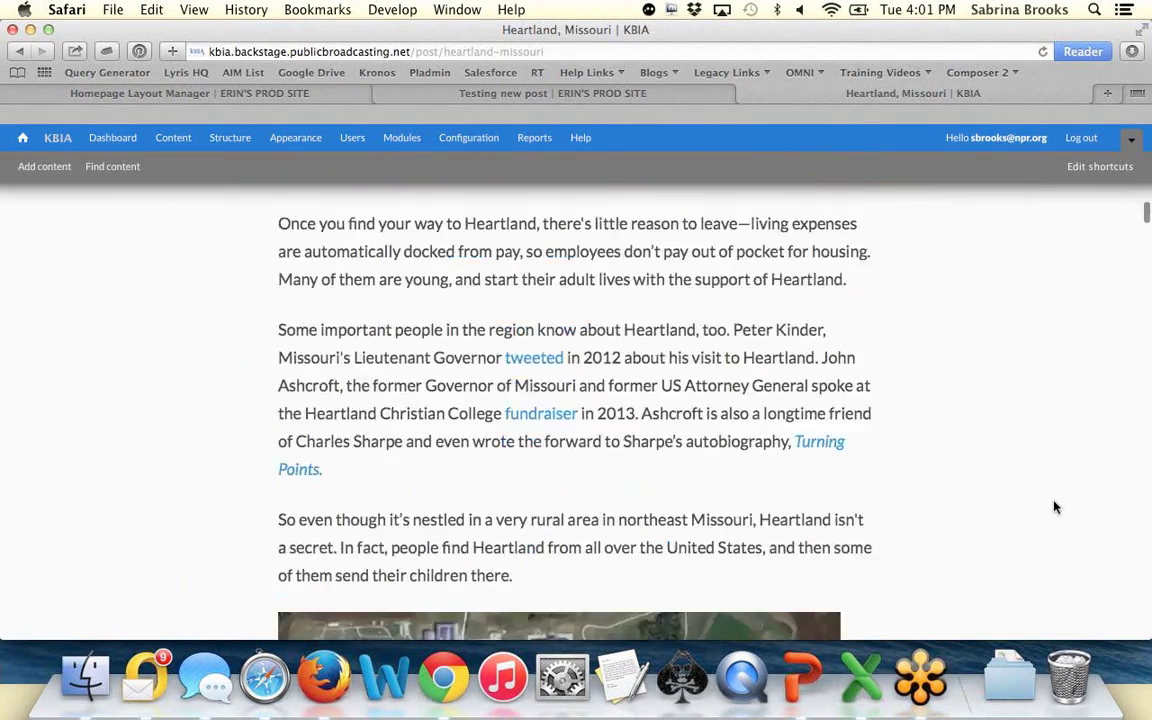
pyautogui.scroll(-15, 1054, 507)
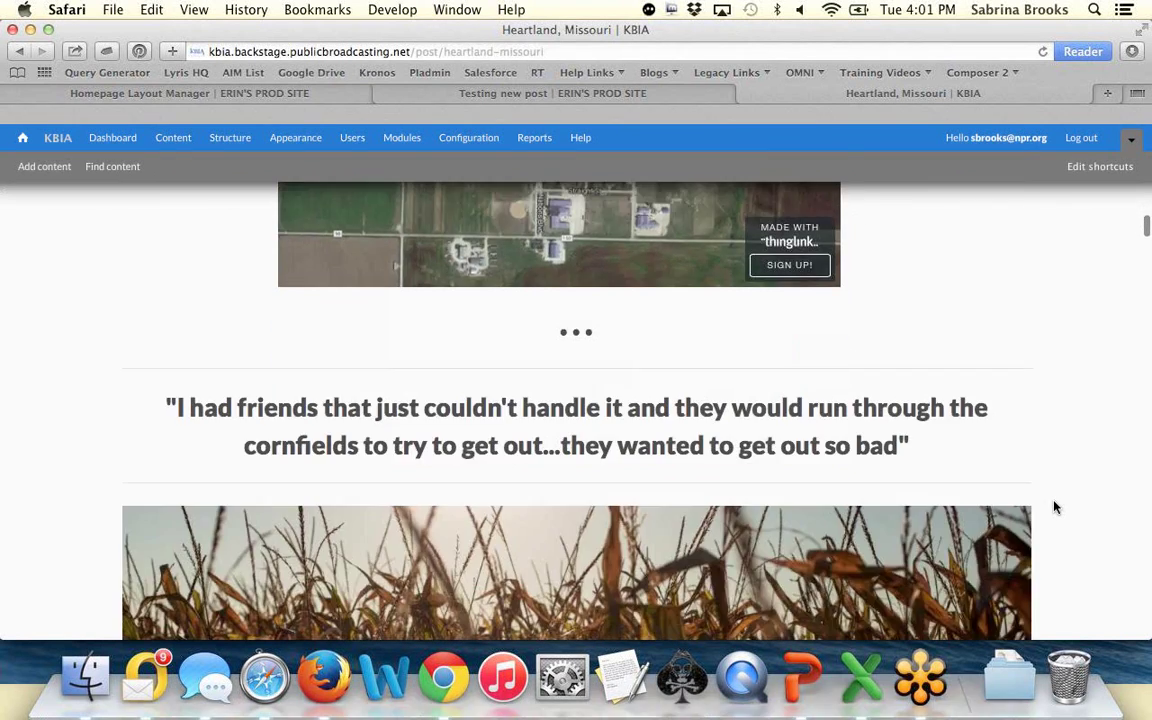
pyautogui.scroll(-10, 1054, 507)
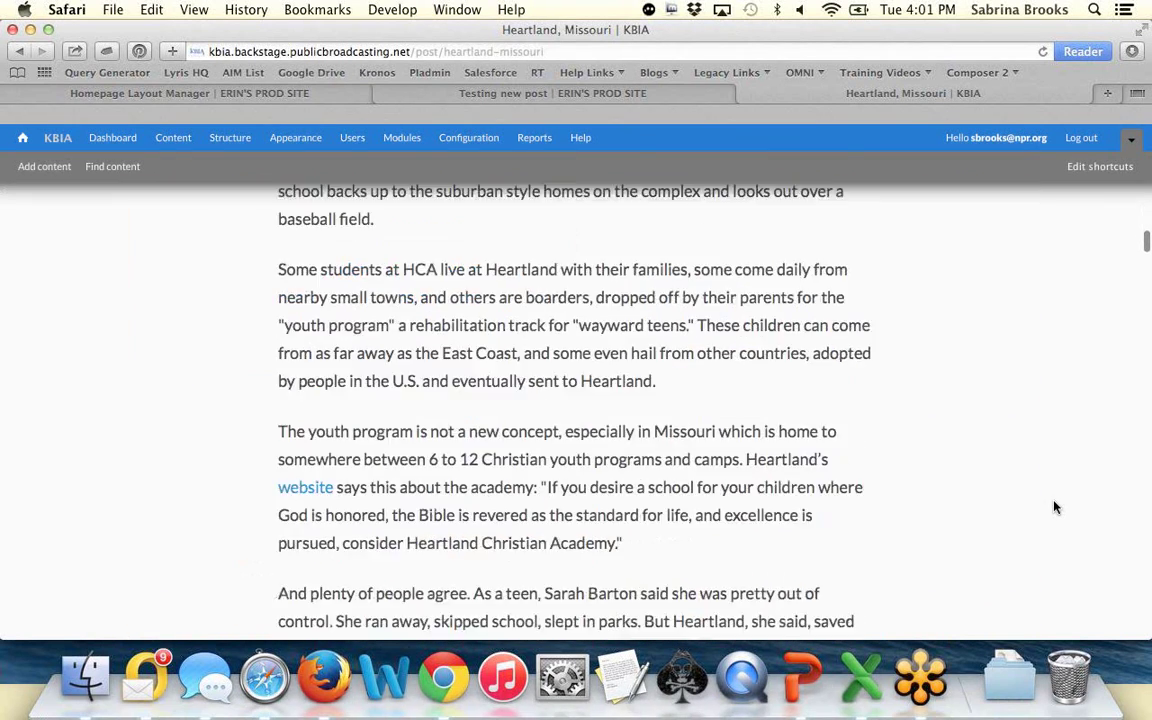
# Step: Examine the left-aligned pullquotes, inline photos and section breaks in the rest of the Heartland post, and return to its beginning
pyautogui.scroll(-2, 1054, 507)
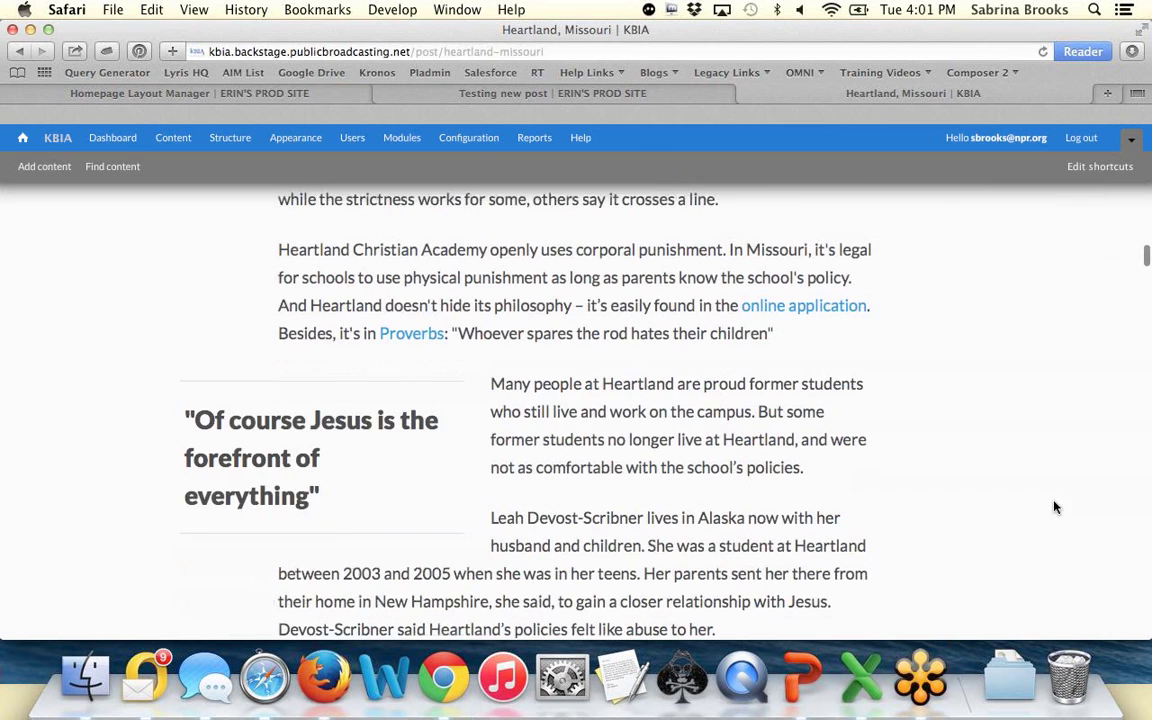
pyautogui.scroll(-12, 810, 488)
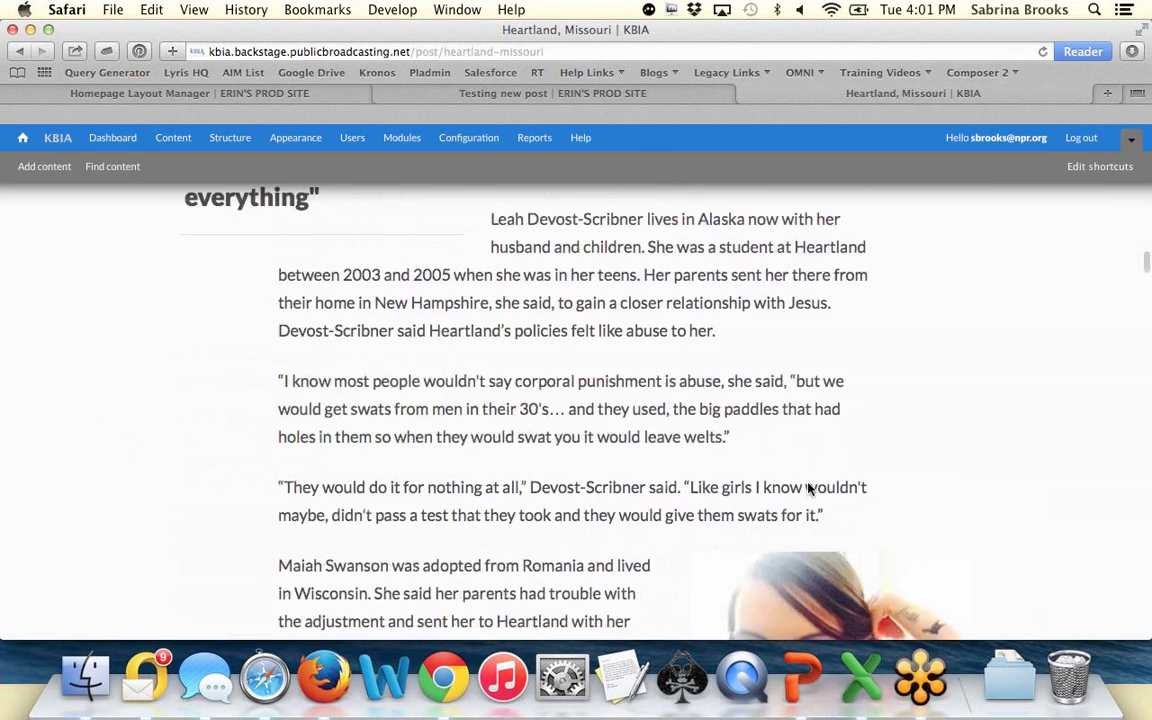
pyautogui.scroll(-10, 808, 485)
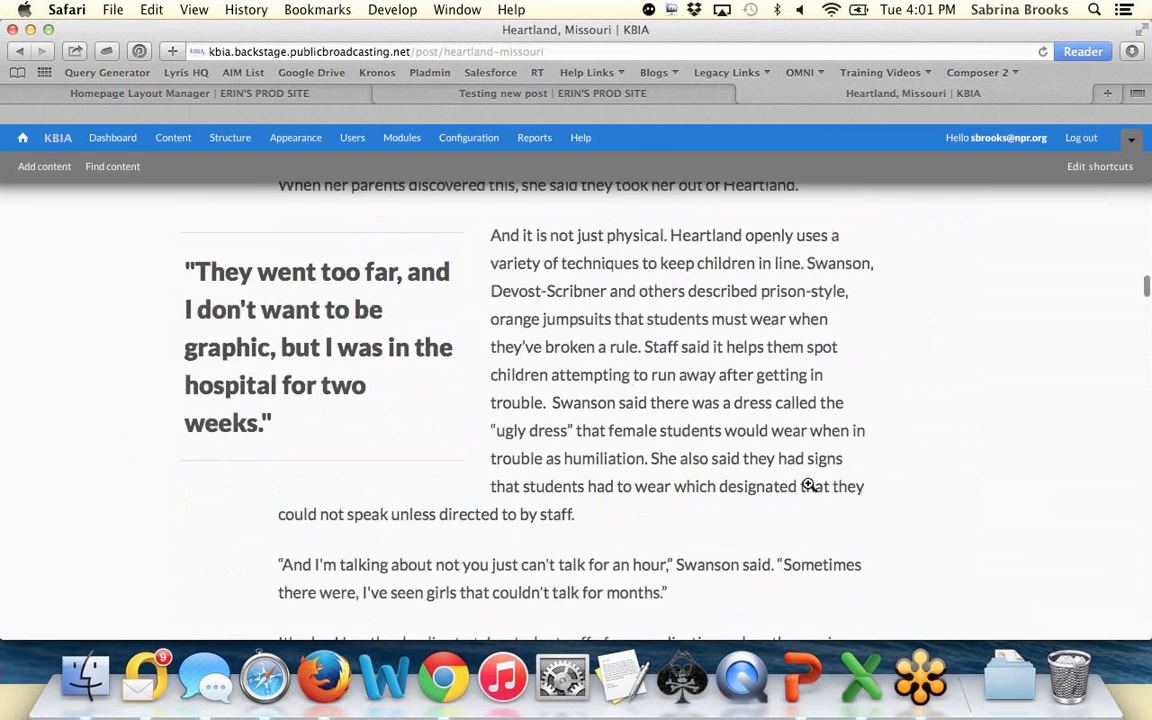
pyautogui.scroll(-15, 809, 485)
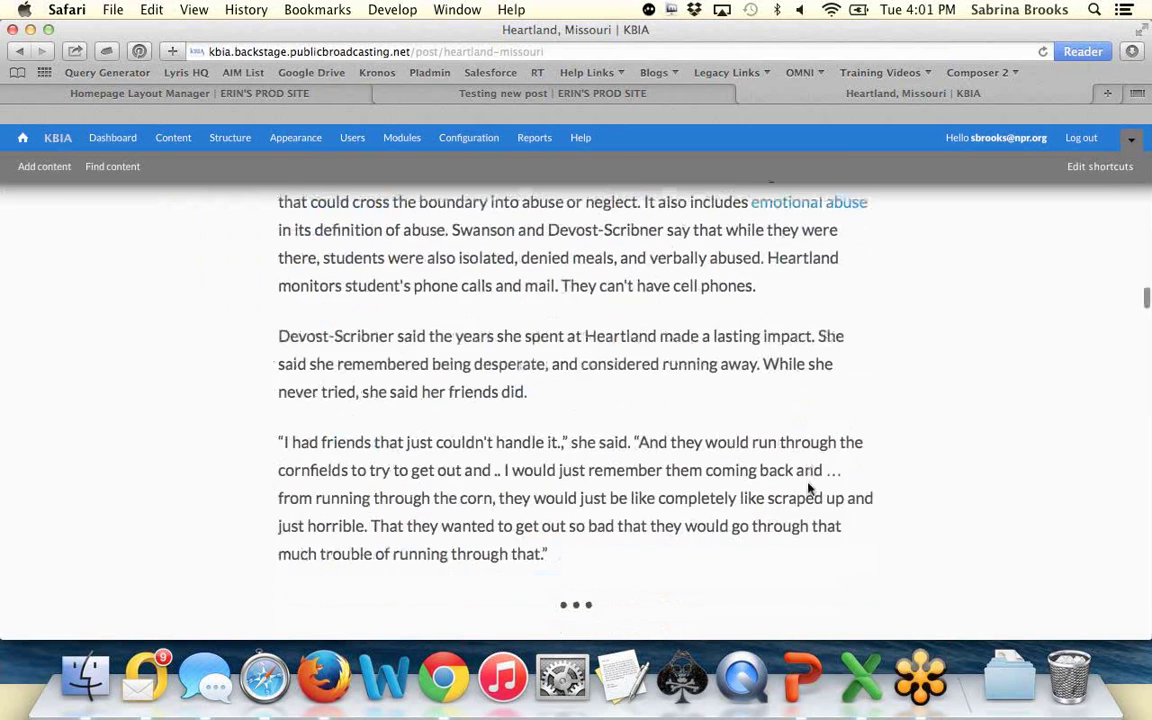
pyautogui.scroll(-12, 809, 486)
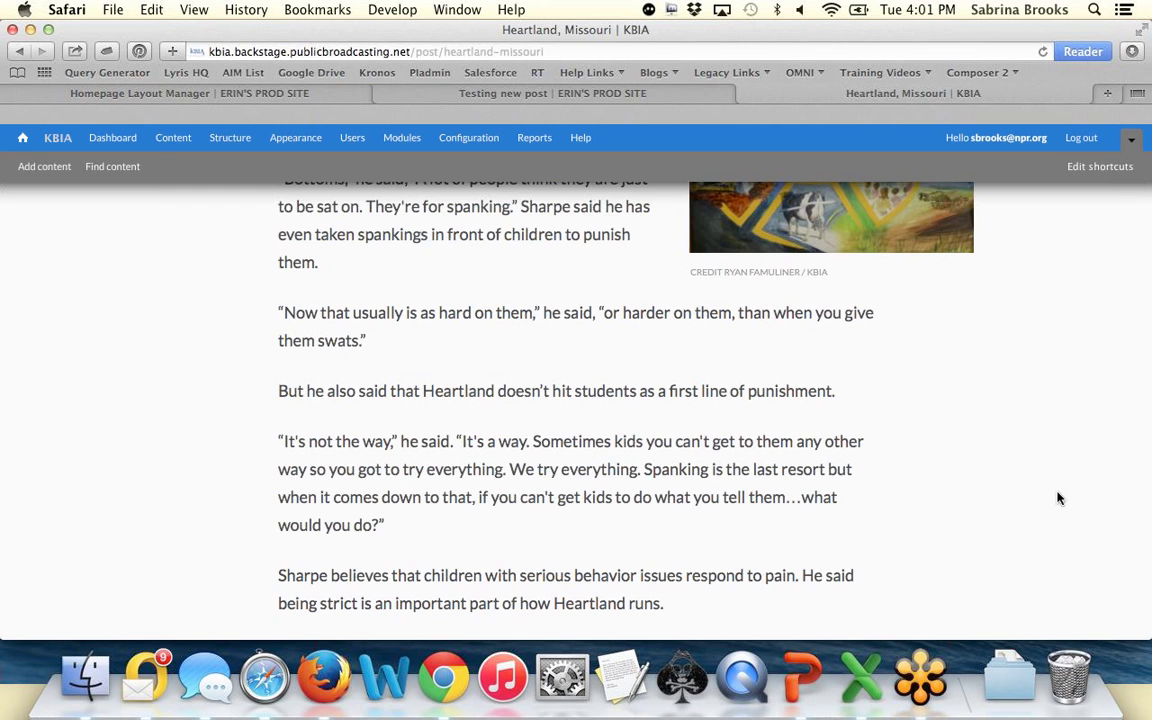
pyautogui.scroll(-10, 1059, 498)
pyautogui.scroll(4, 1080, 496)
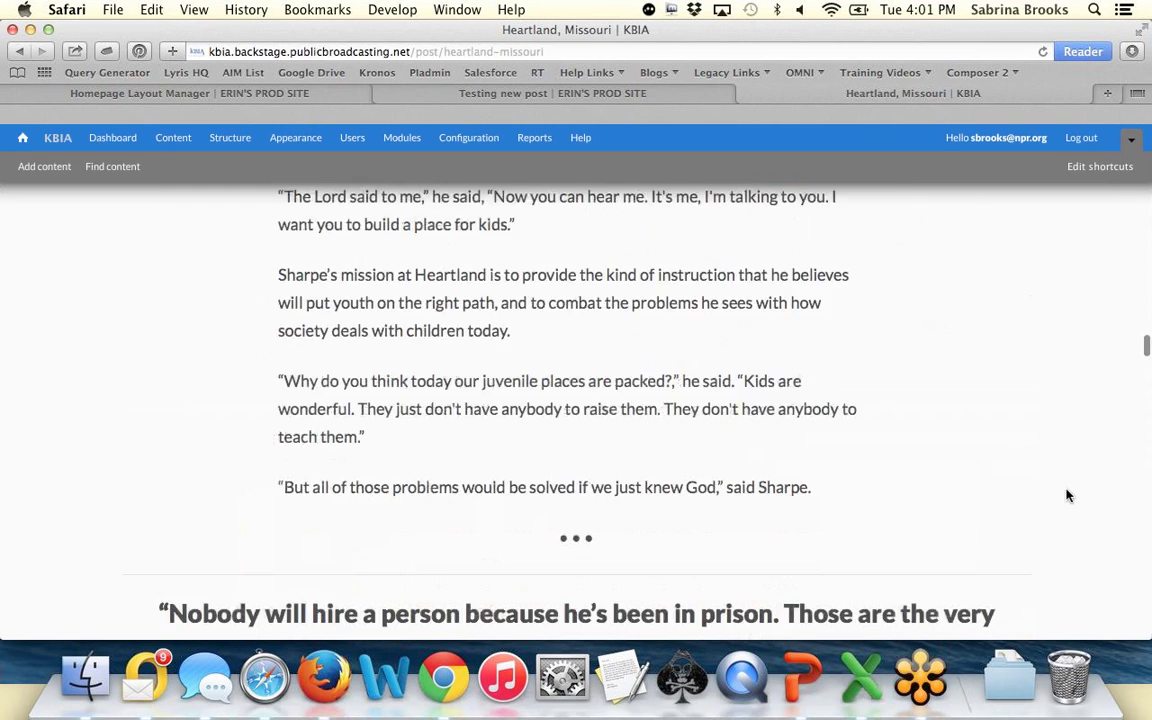
pyautogui.scroll(15, 1067, 495)
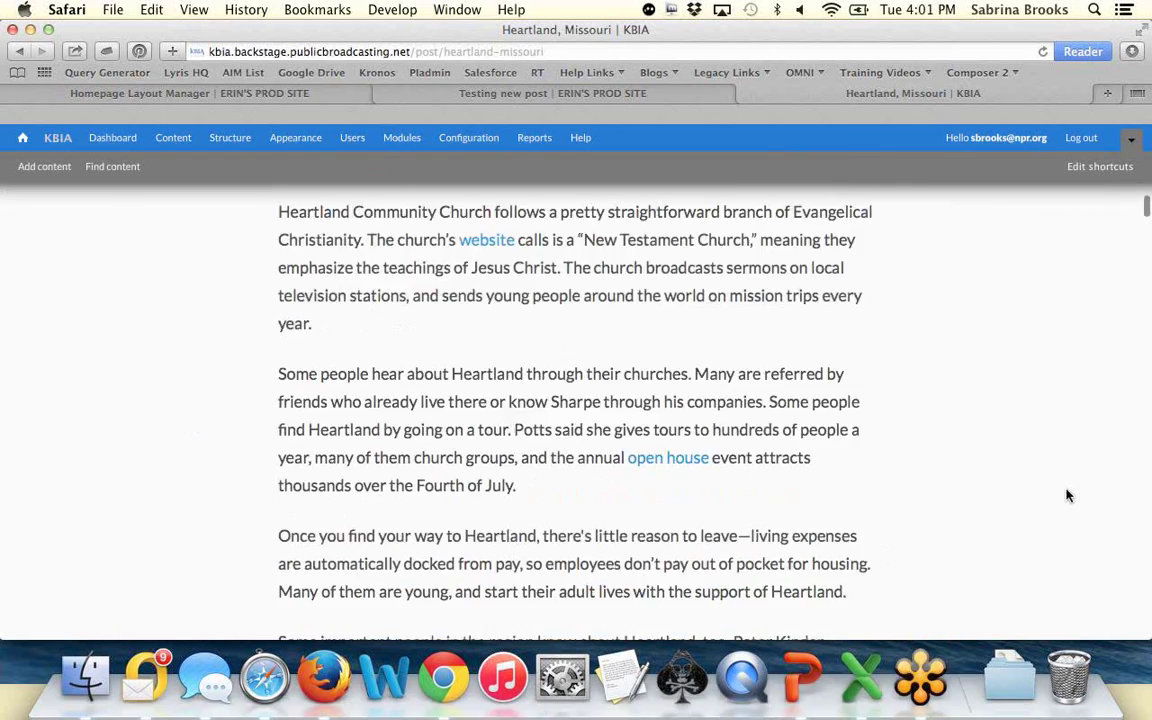
pyautogui.scroll(20, 1067, 495)
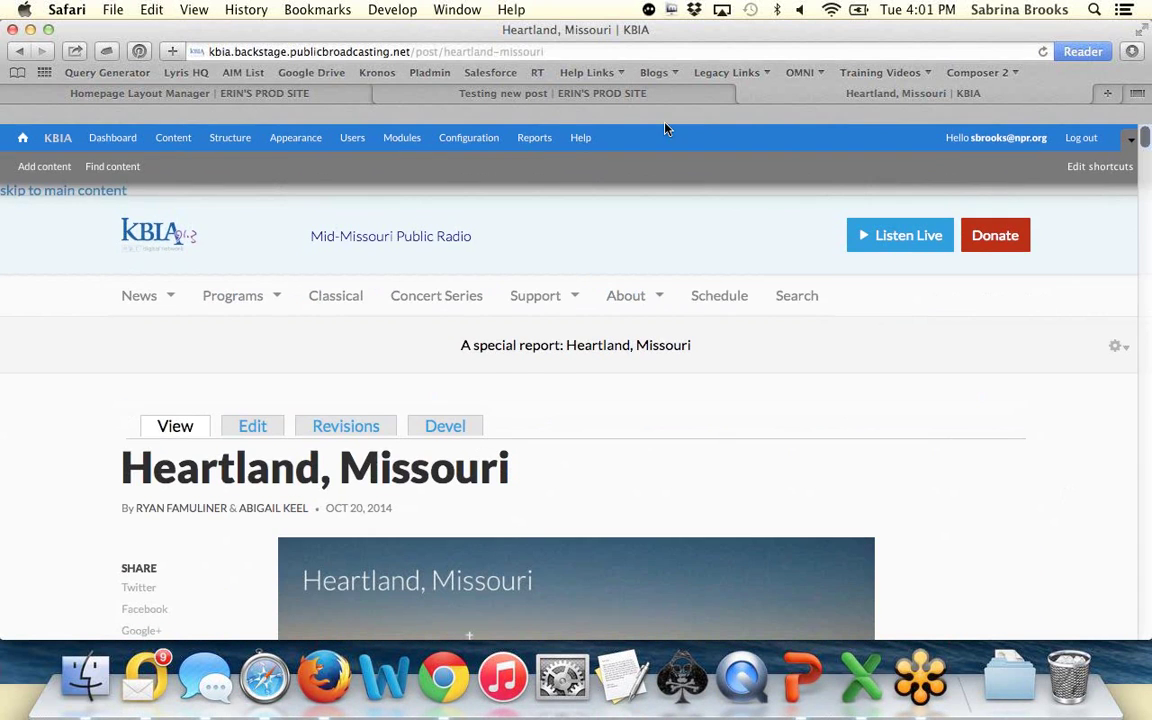
# Step: Return to "Testing new post" and inspect the full-width leopard image's HTML element to check its pixel dimensions
pyautogui.click(560, 93)
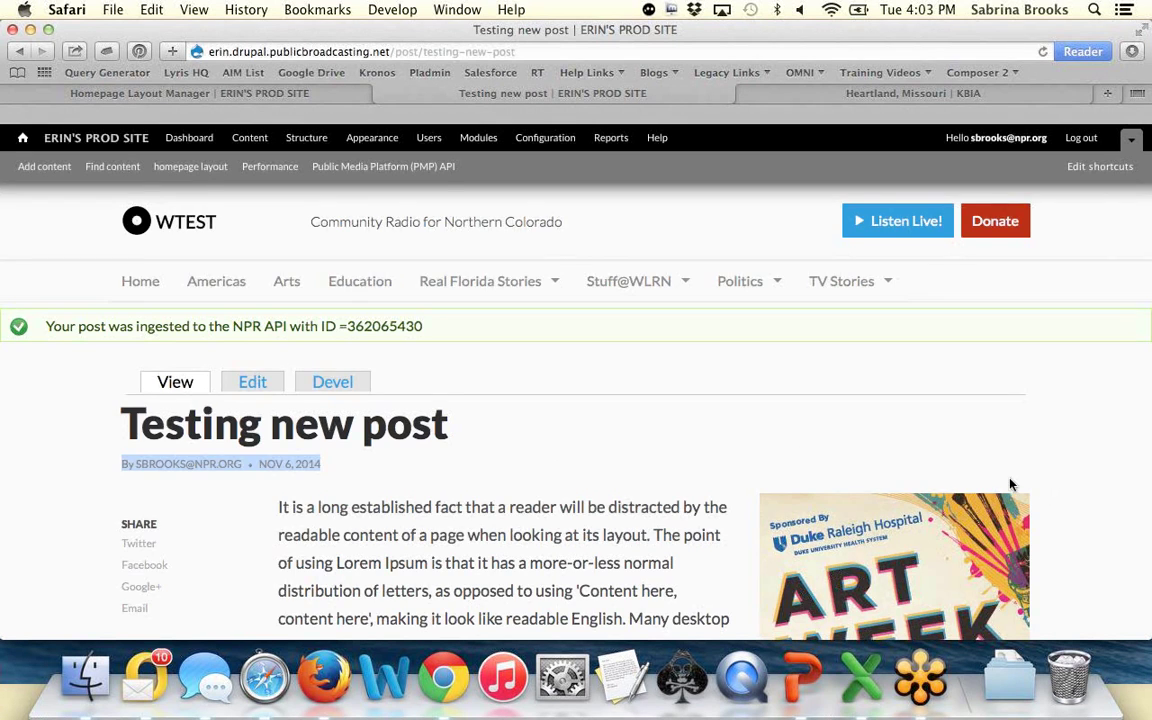
pyautogui.scroll(-10, 1079, 495)
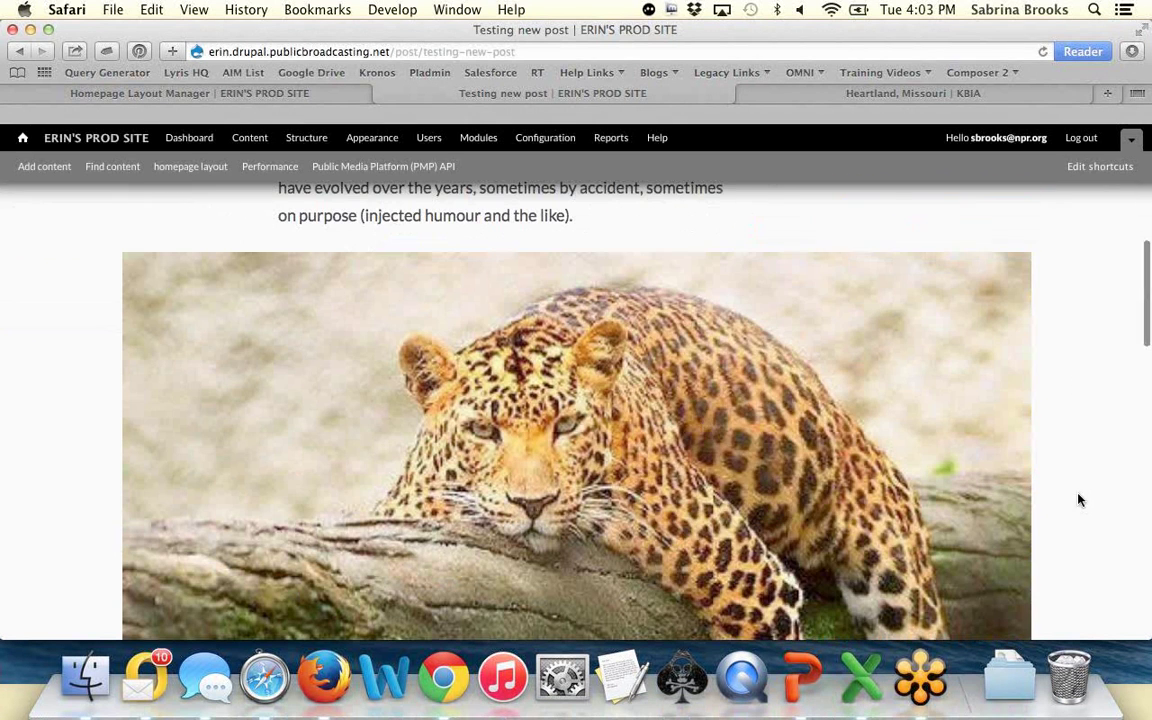
pyautogui.rightClick(638, 437)
pyautogui.click(700, 622)
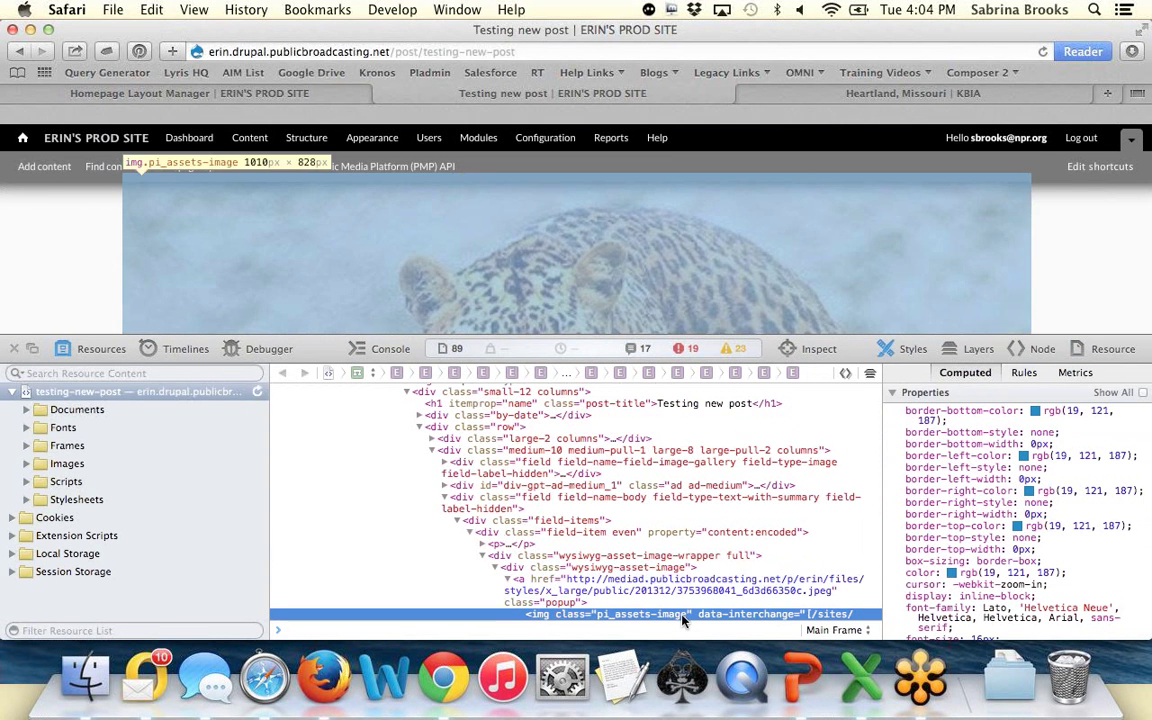
pyautogui.moveTo(683, 620)
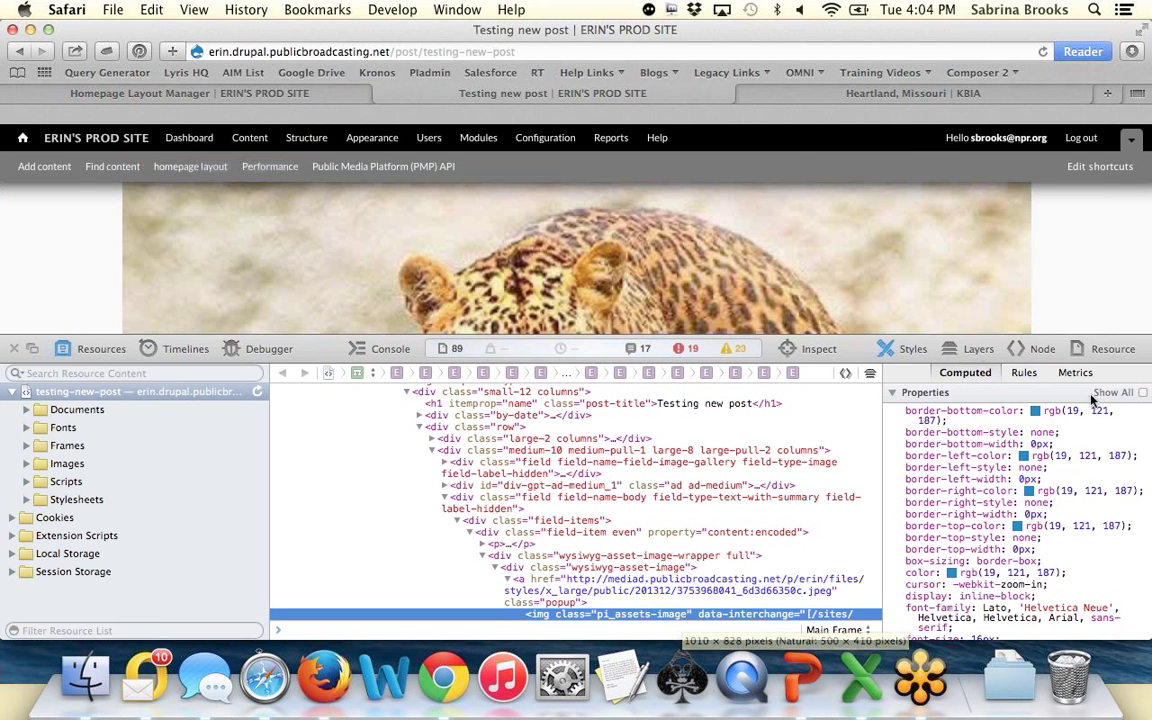
# Step: Shrink the web inspector's height and review the remainder of the test post down to its footer
pyautogui.scroll(-3, 1085, 275)
pyautogui.scroll(-5, 1085, 275)
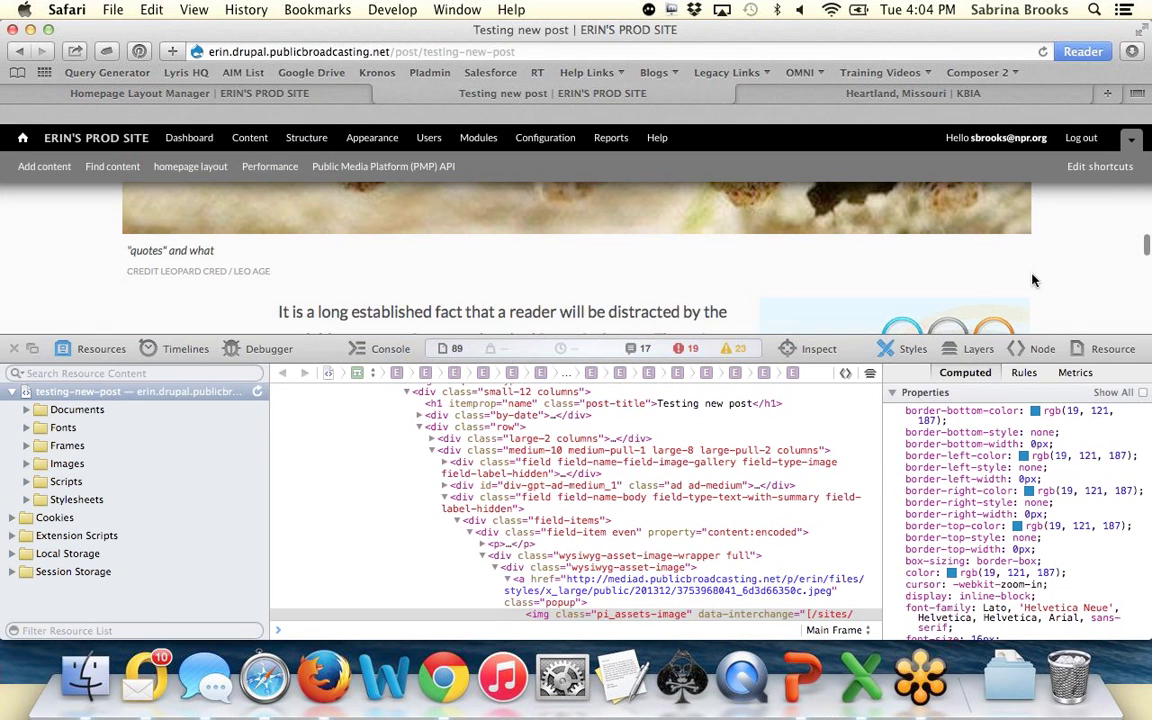
pyautogui.moveTo(1052, 332); pyautogui.dragTo(1064, 415)
pyautogui.scroll(-5, 1064, 415)
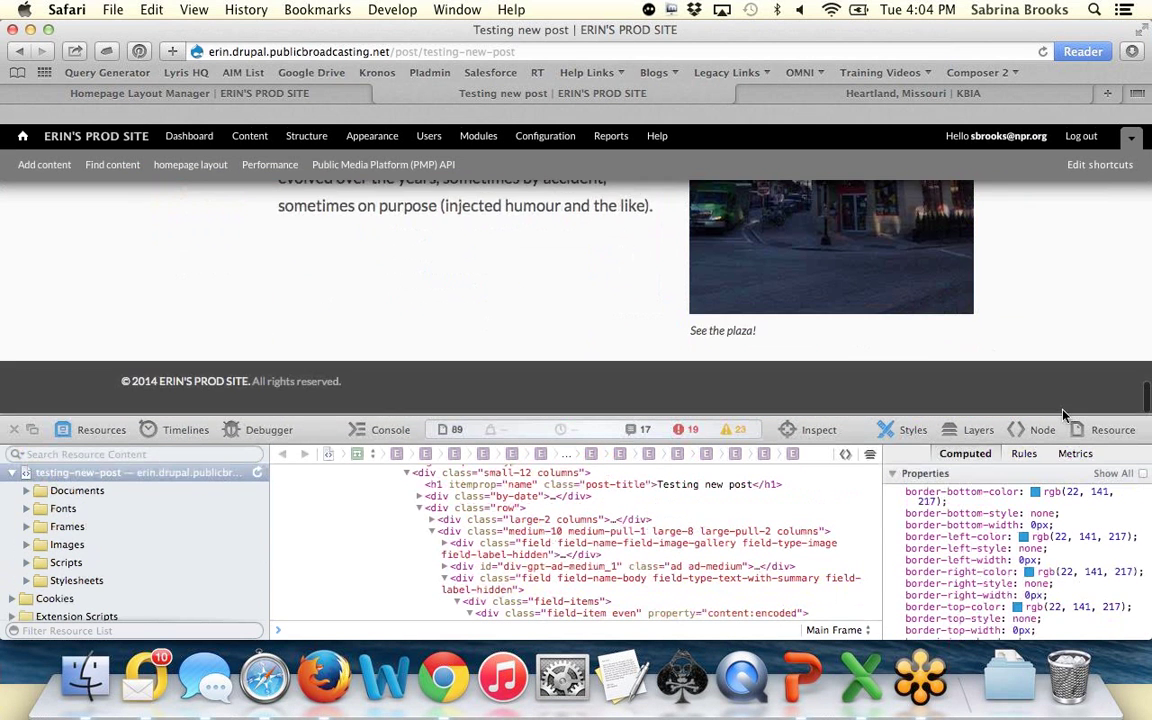
pyautogui.scroll(15, 950, 320)
# Step: Switch back to the Heartland post and inspect its lead sunset image to check the dimensions
pyautogui.click(840, 93)
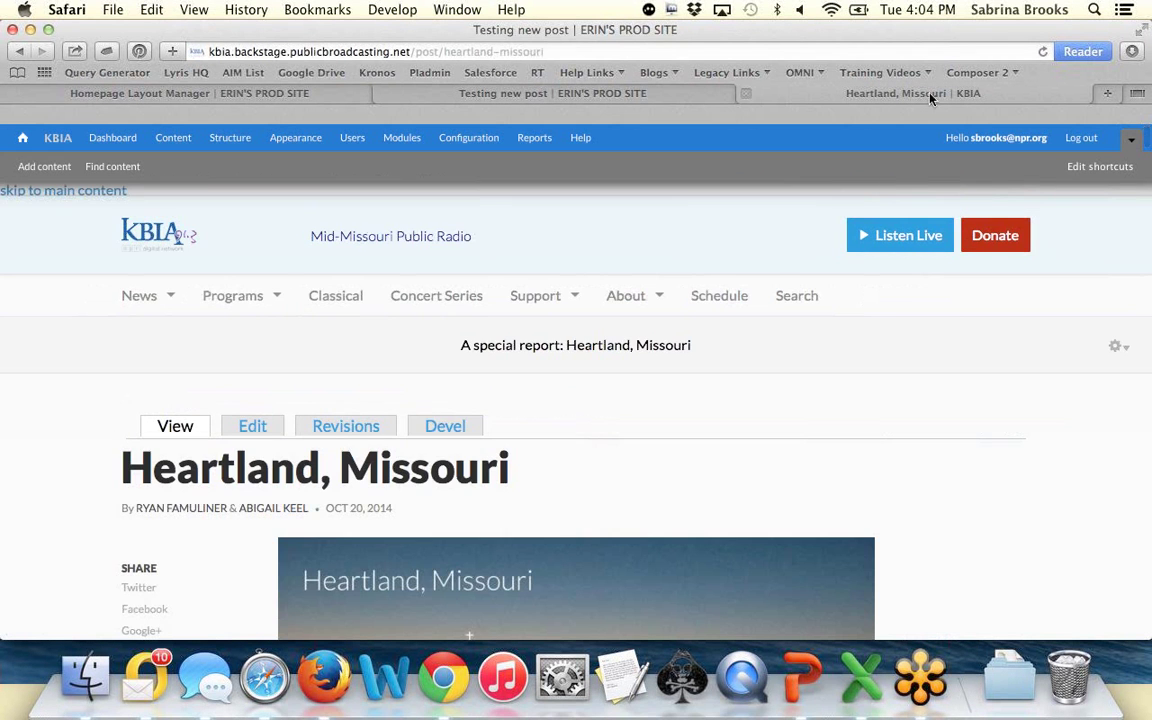
pyautogui.scroll(-5, 946, 314)
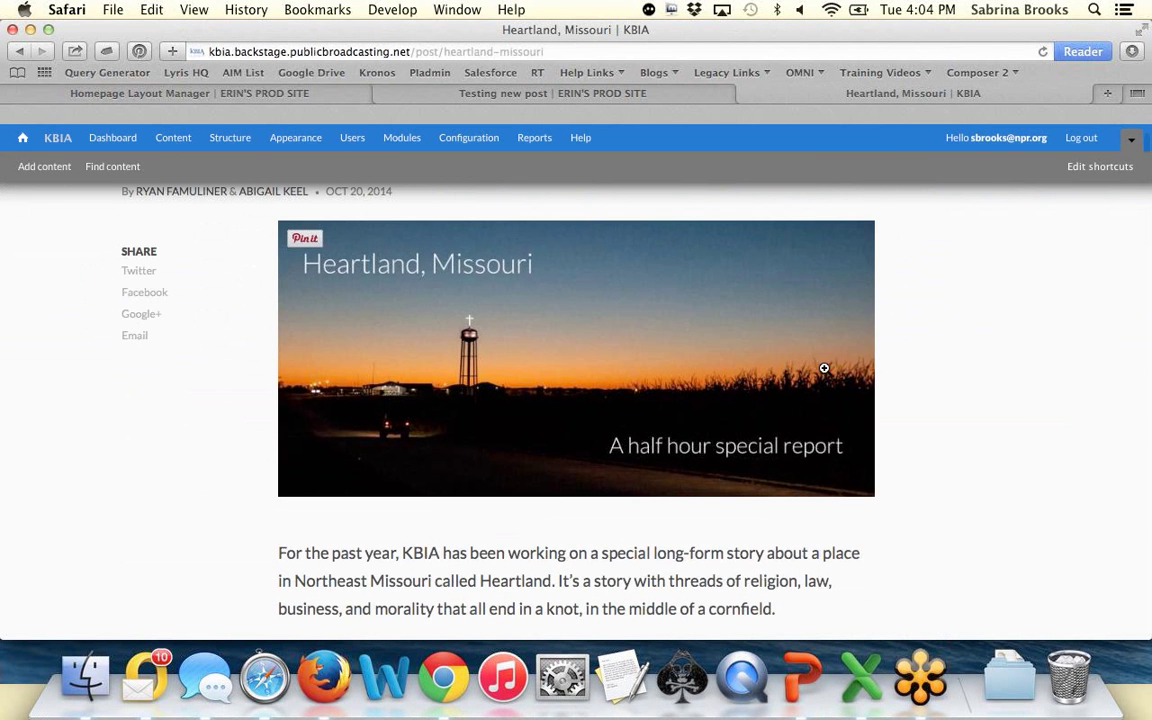
pyautogui.rightClick(826, 374)
pyautogui.click(872, 621)
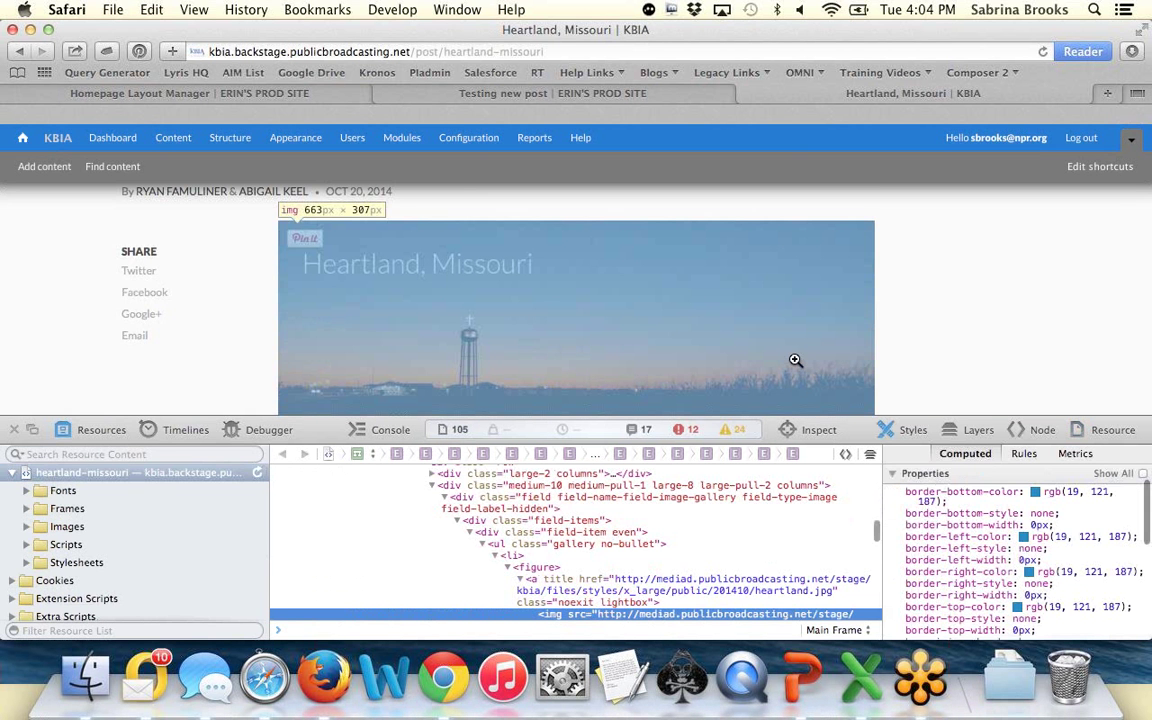
# Step: Inspect the full-width road image below the first pullquote in the Heartland post to check its dimensions
pyautogui.scroll(-10, 948, 328)
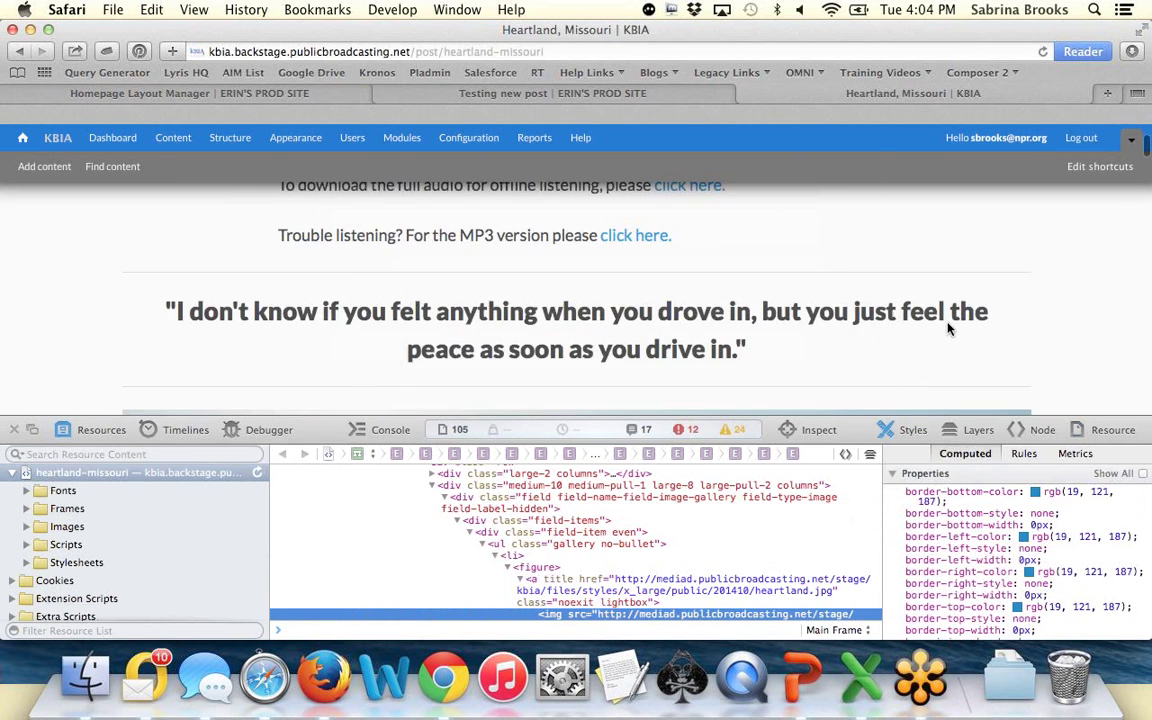
pyautogui.rightClick(861, 319)
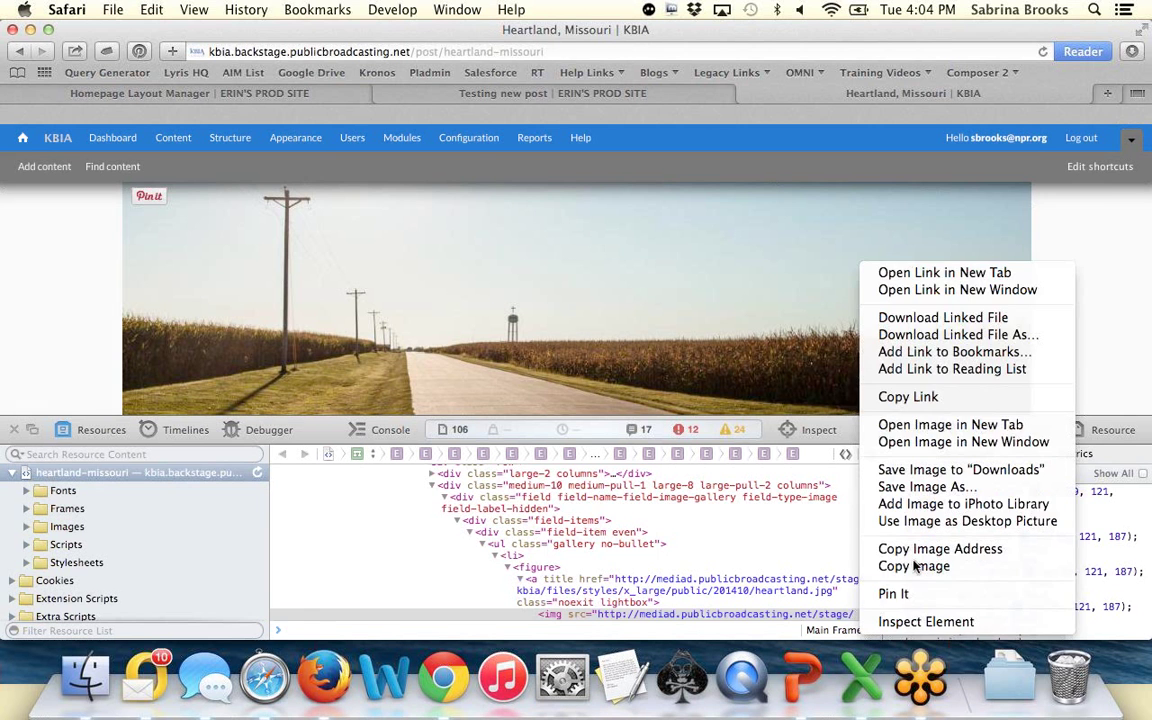
pyautogui.click(920, 621)
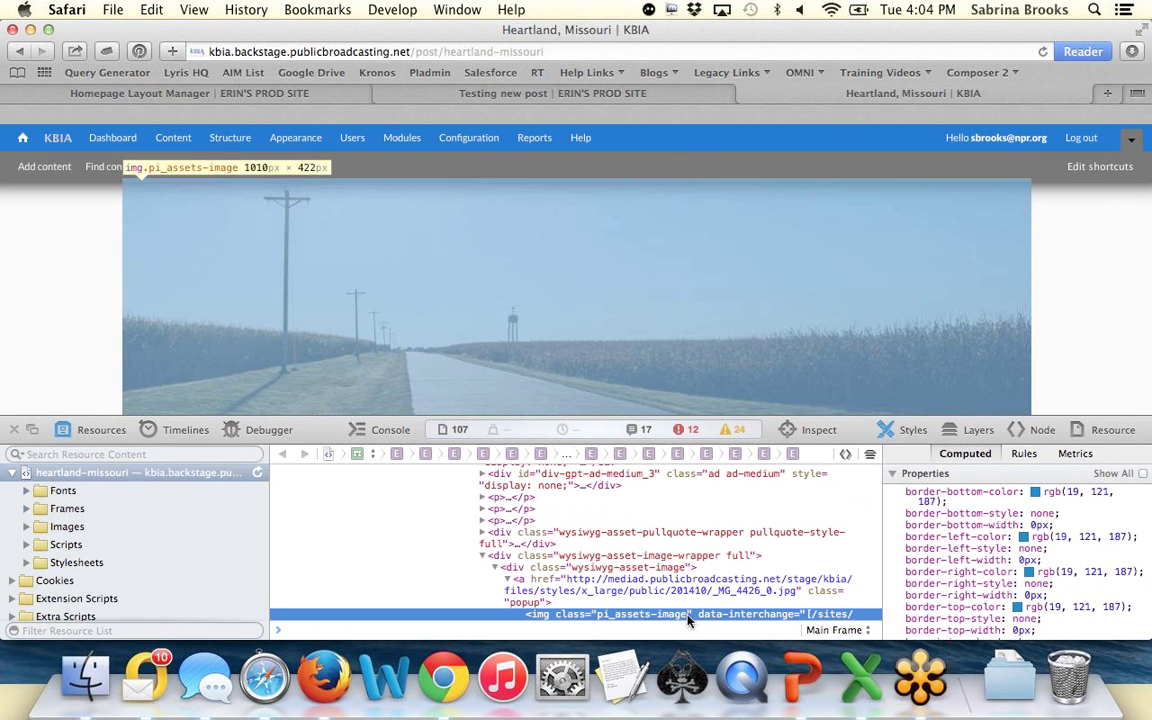
# Step: Review the road image and the pullquote above it, and close the Heartland post's web inspector
pyautogui.scroll(5, 1072, 343)
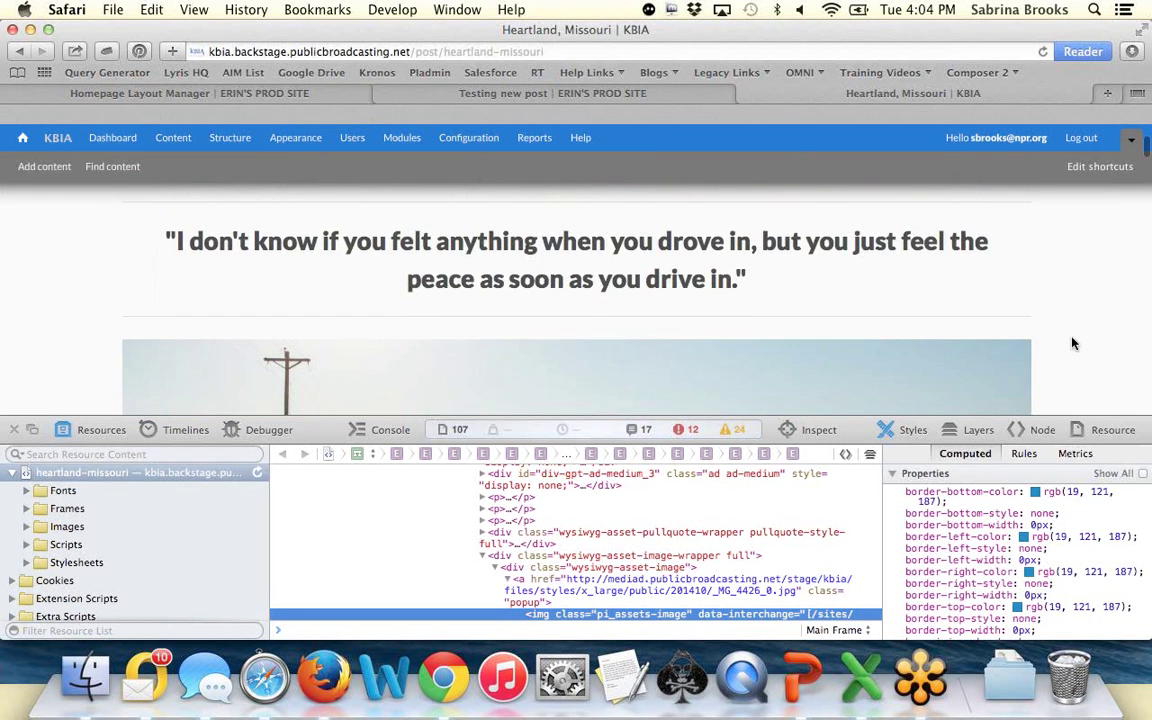
pyautogui.scroll(-3, 1072, 343)
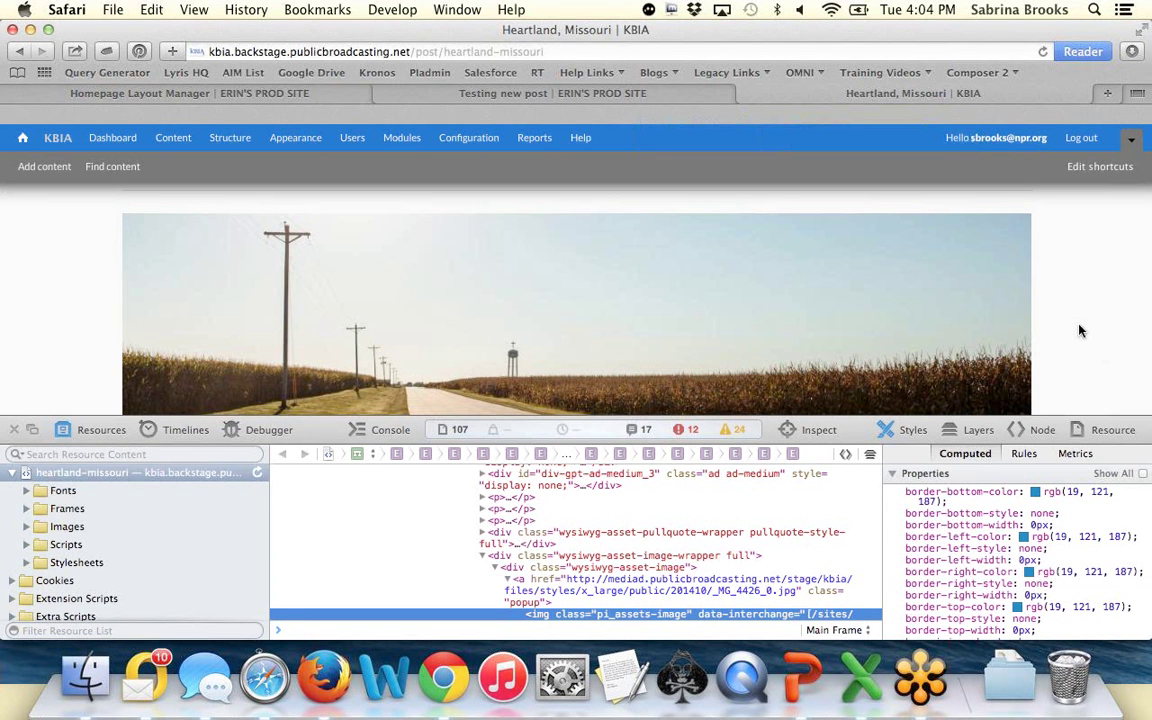
pyautogui.scroll(-5, 1080, 331)
pyautogui.scroll(5, 1080, 331)
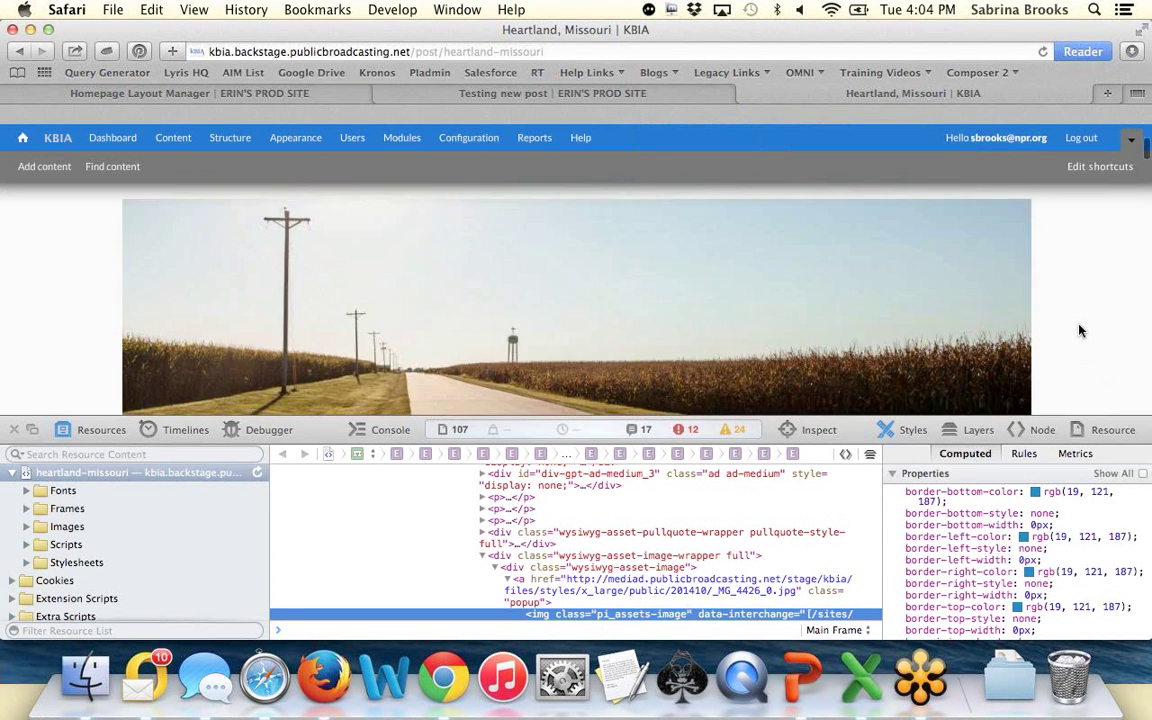
pyautogui.scroll(-3, 1080, 331)
pyautogui.scroll(2, 1080, 331)
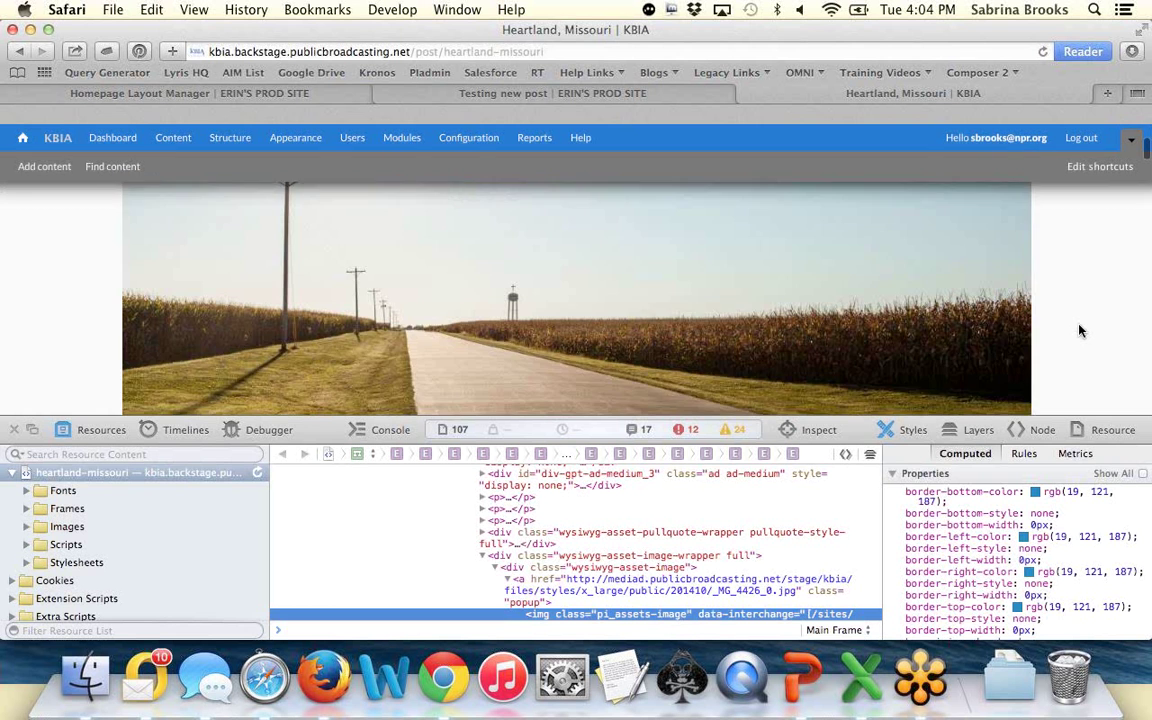
pyautogui.scroll(2, 1080, 331)
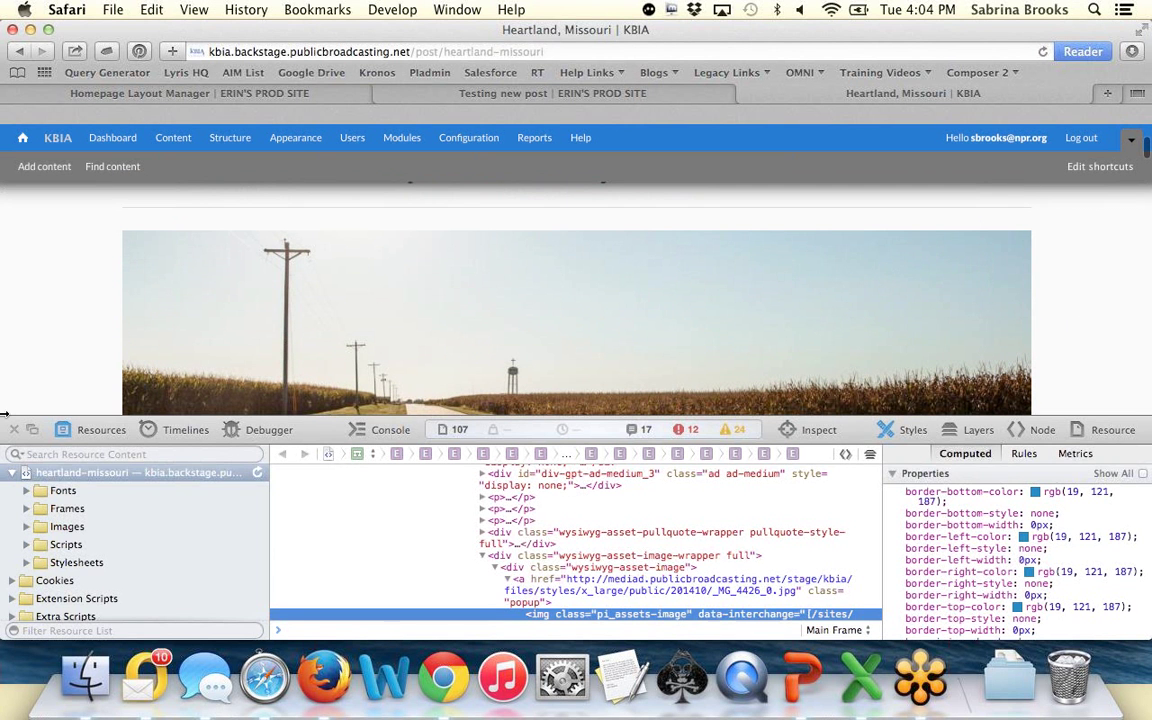
pyautogui.click(14, 429)
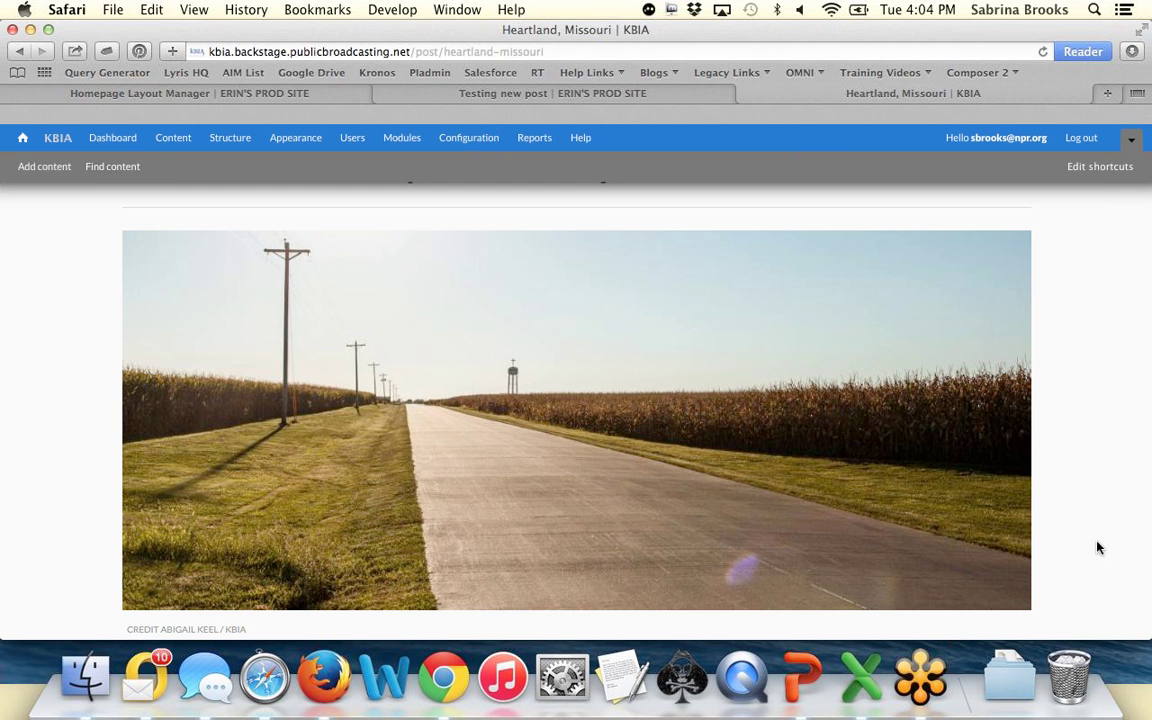
# Step: Go back to the "Testing new post" page, close its web inspector and log out of the site
pyautogui.click(652, 95)
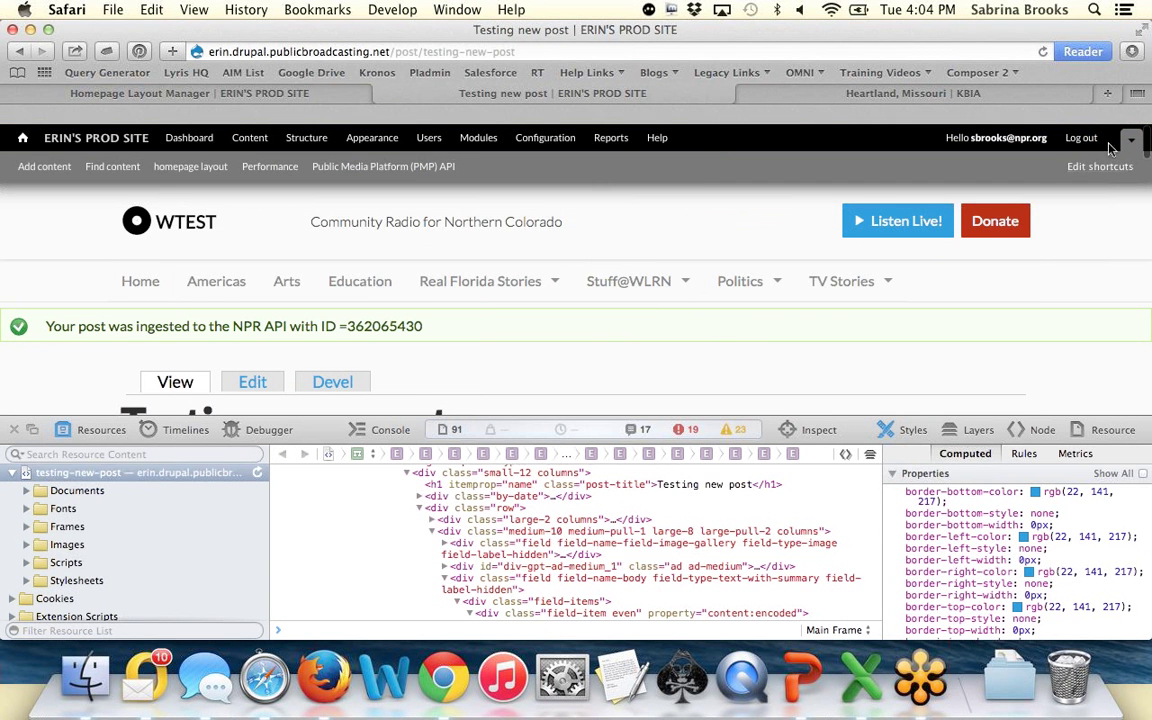
pyautogui.click(15, 430)
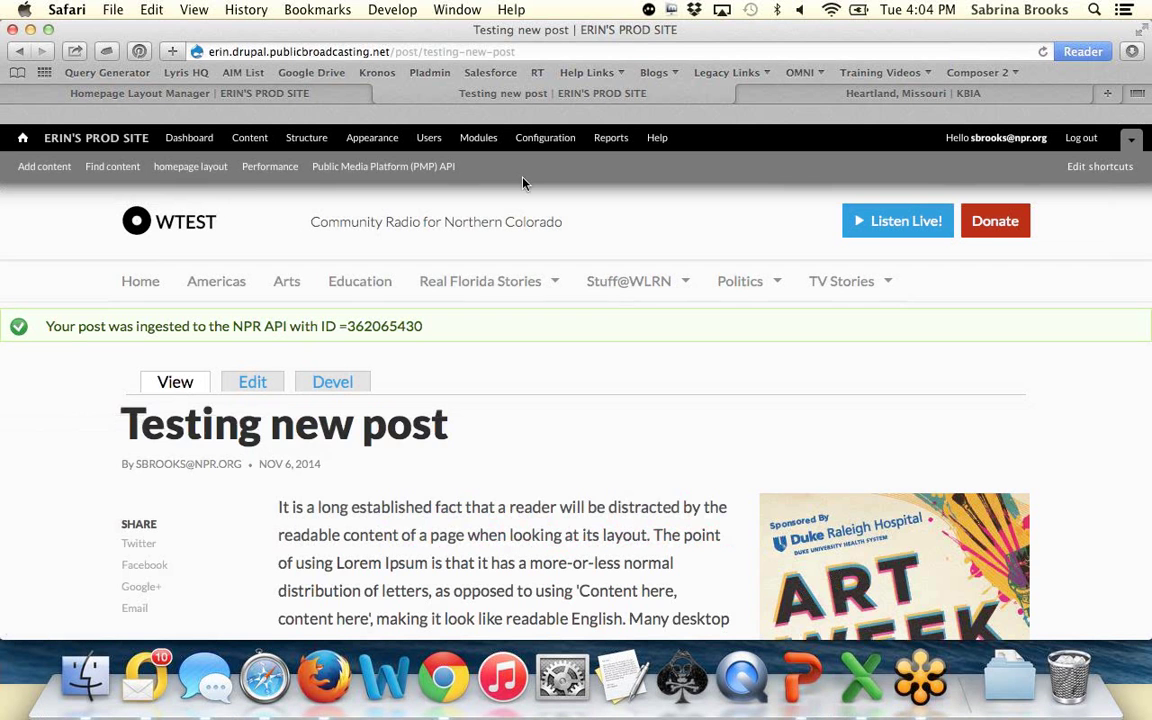
pyautogui.click(1082, 139)
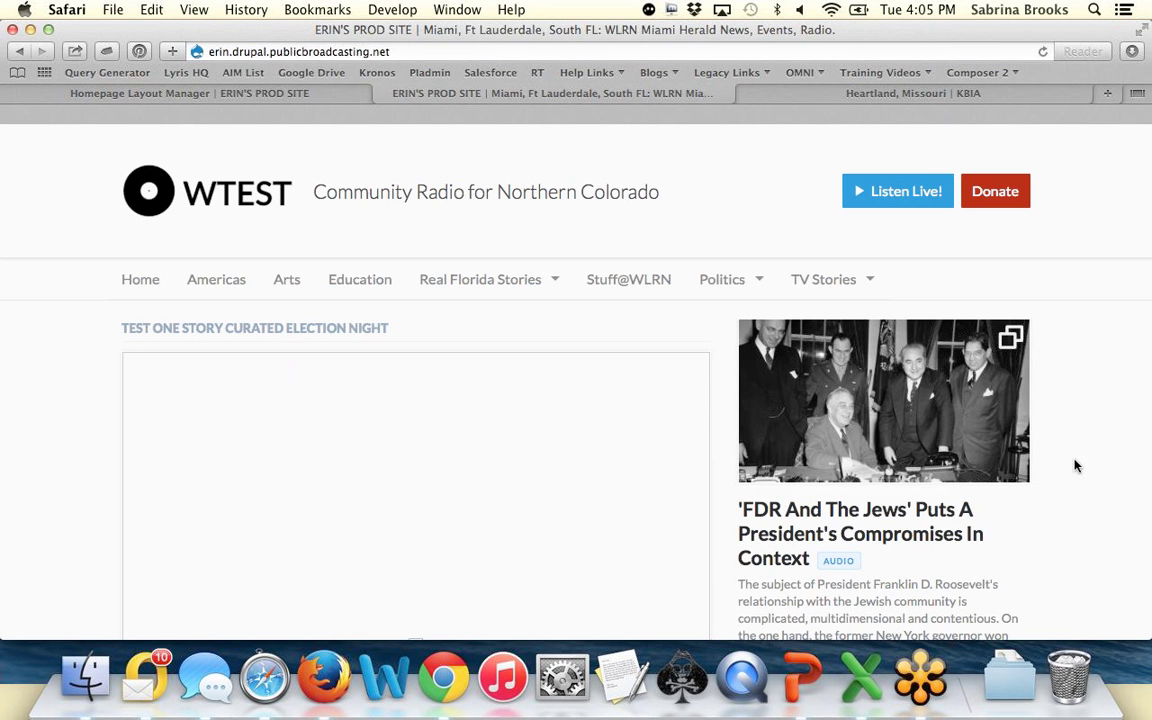
# Step: Open the site's /user login page and log back in to the account
pyautogui.click(458, 51)
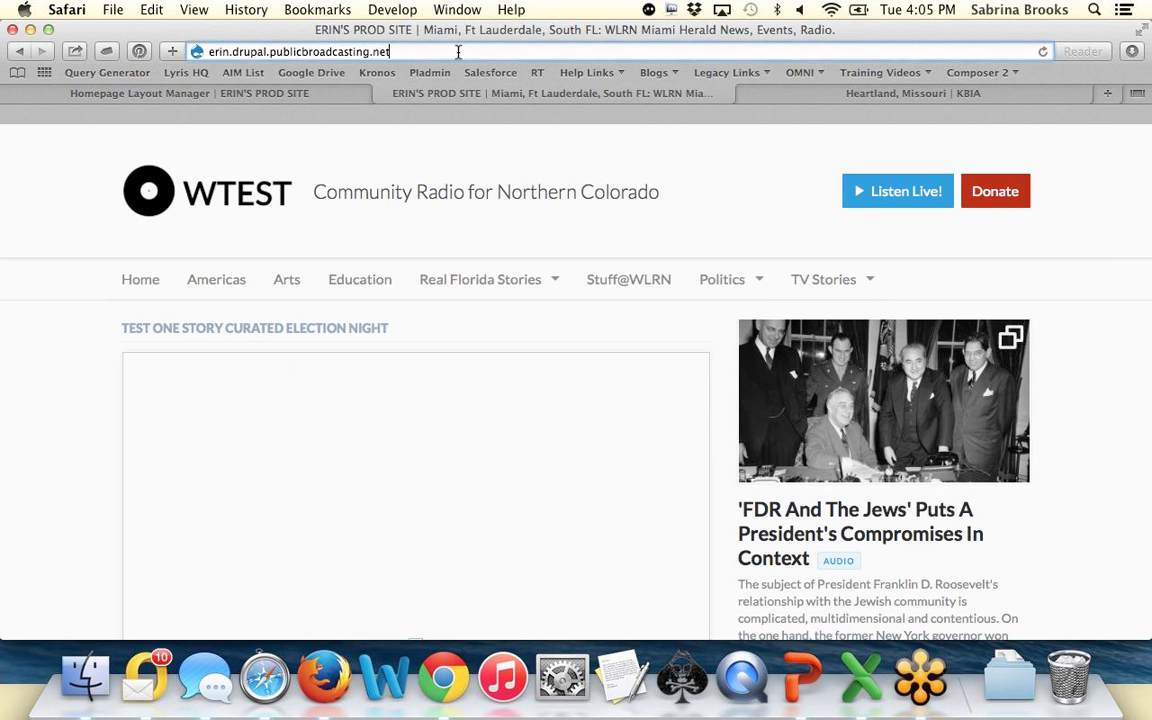
pyautogui.write('/user')
pyautogui.press('Return')
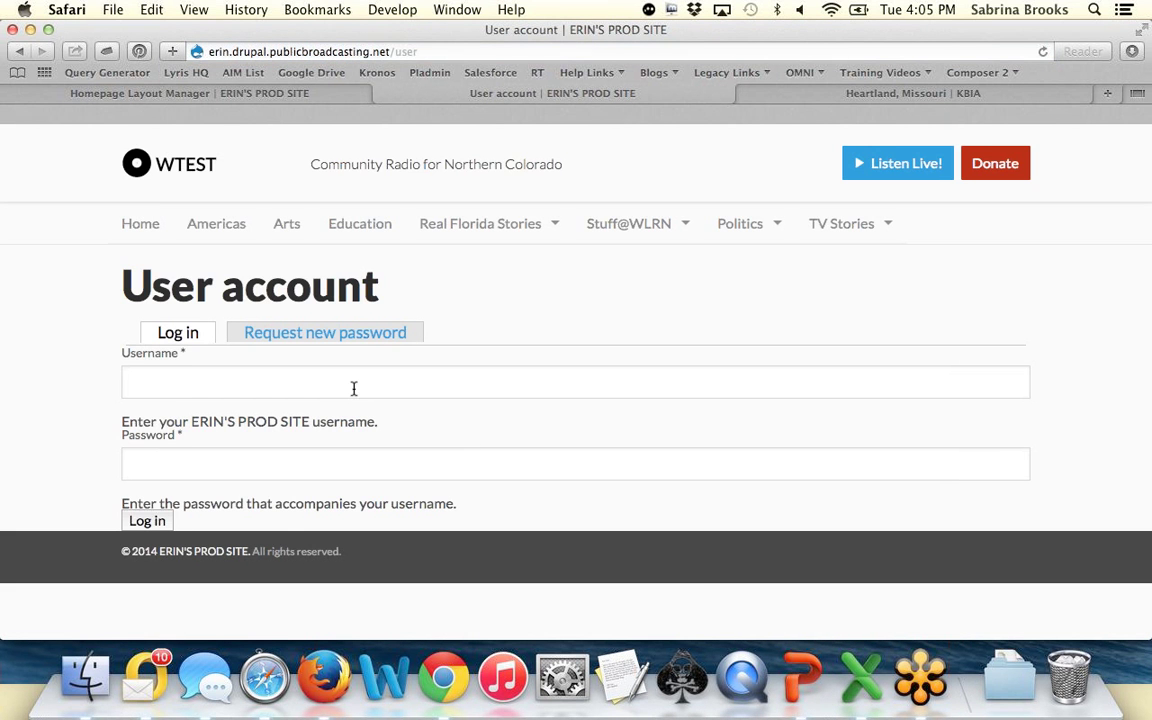
pyautogui.click(146, 521)
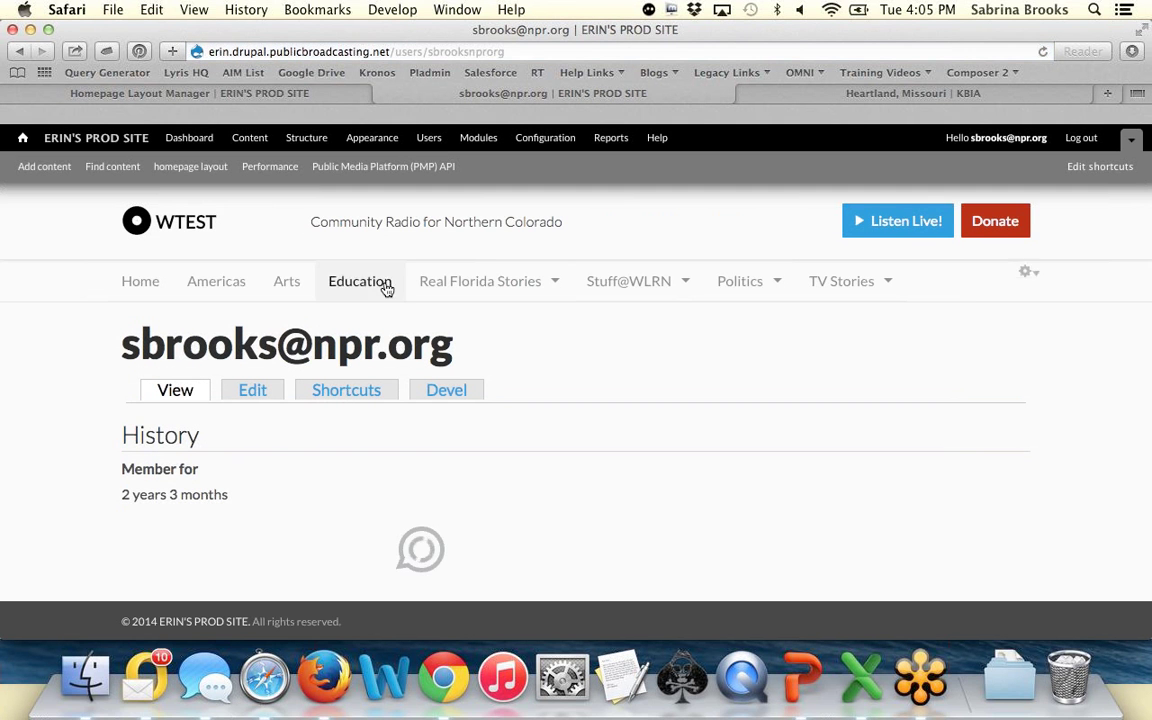
# Step: Find the logged-in user's own account on the second page of the Users list and open it for editing
pyautogui.click(429, 137)
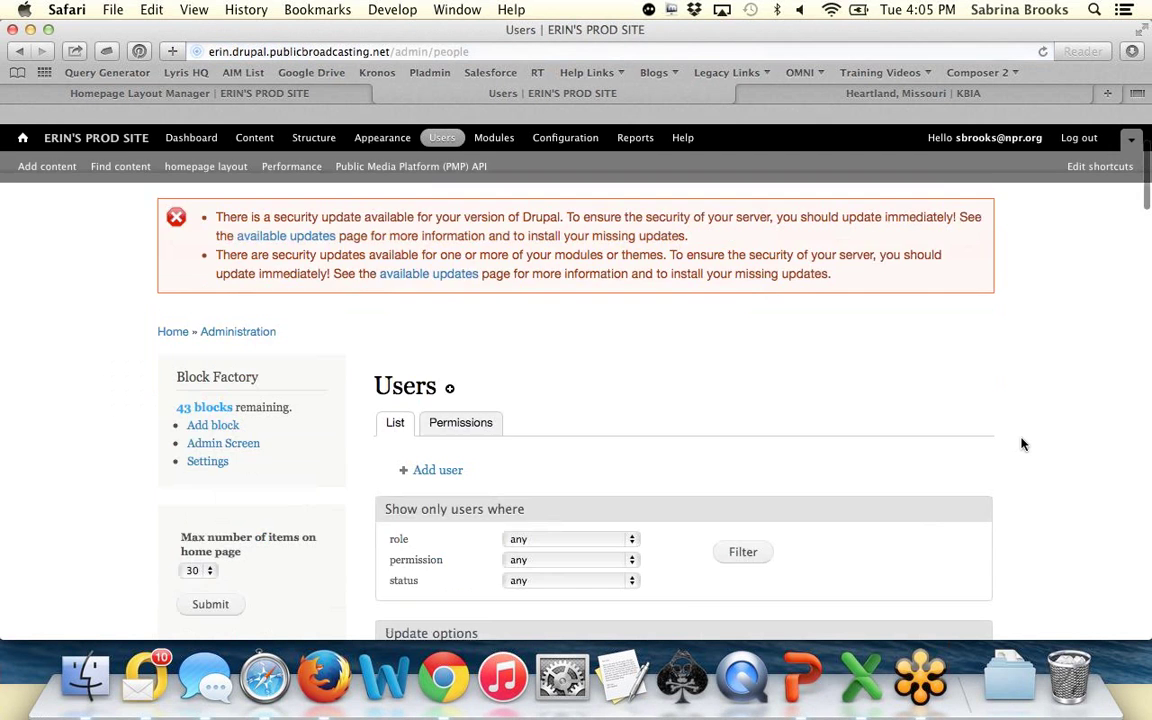
pyautogui.scroll(-15, 1021, 443)
pyautogui.click(656, 522)
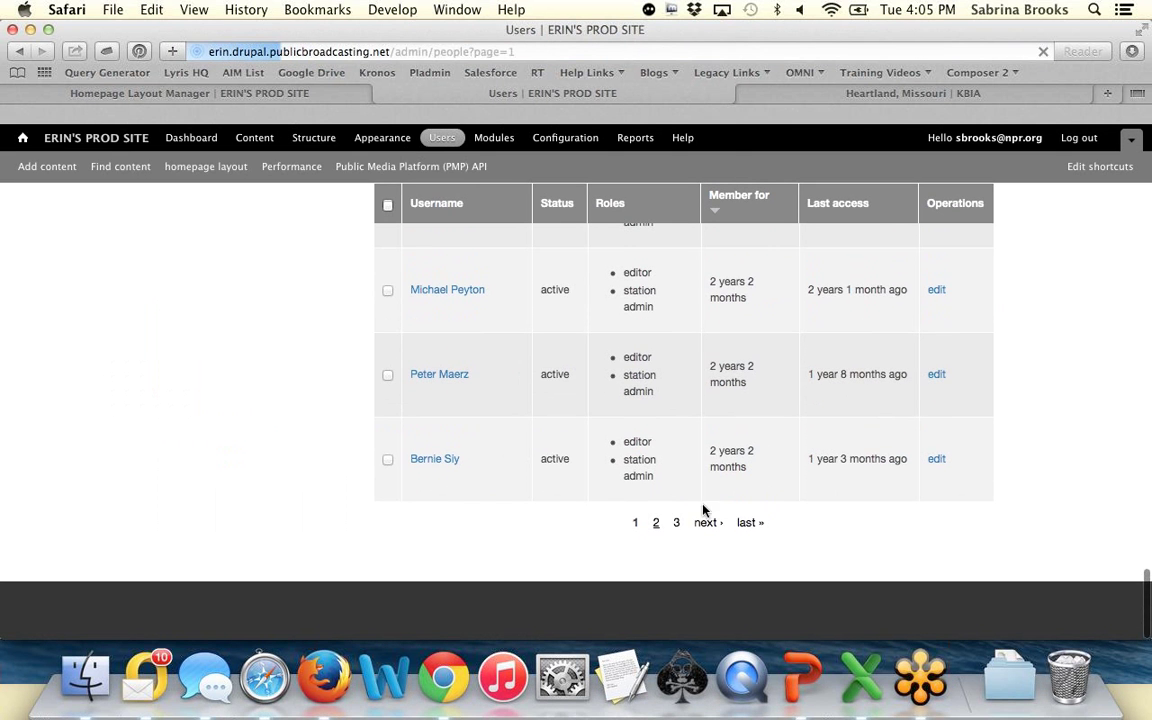
pyautogui.press('super+f')
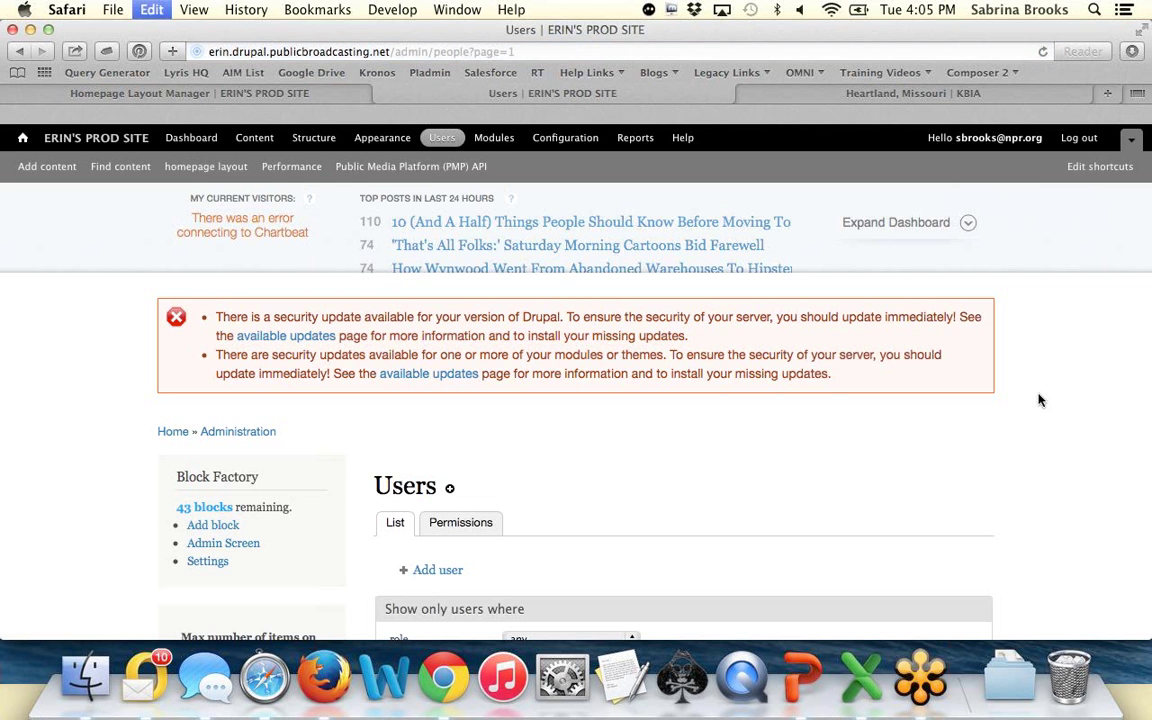
pyautogui.write('sbrooks')
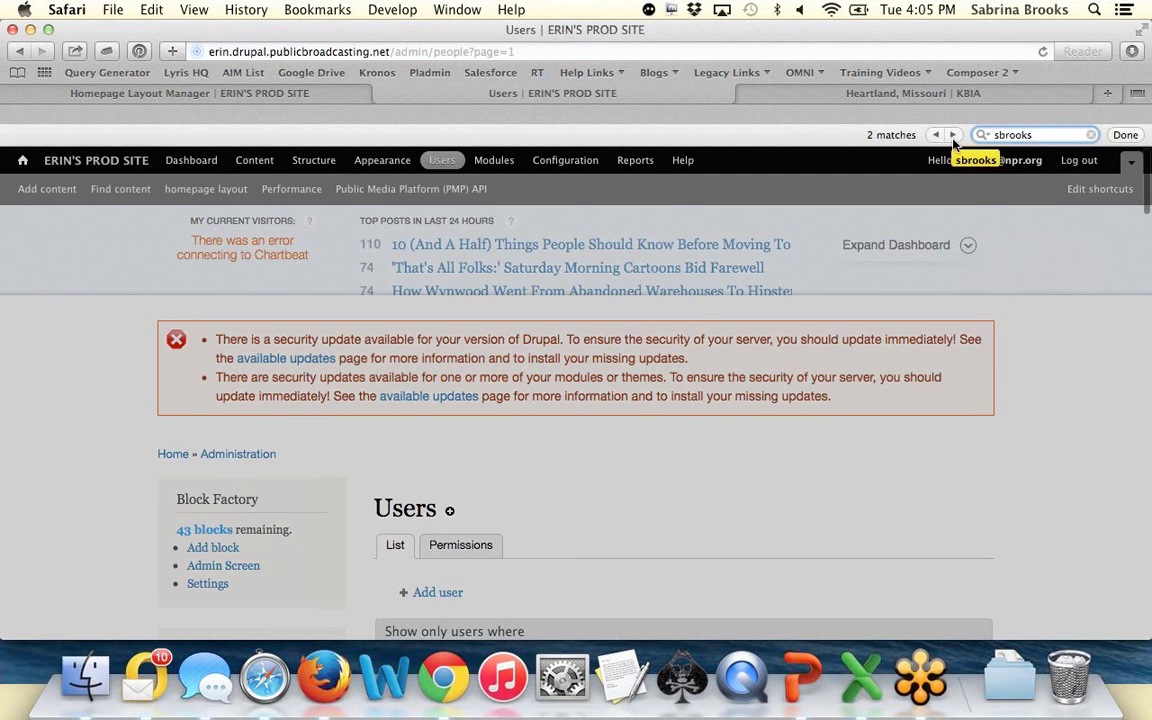
pyautogui.press('Return')
pyautogui.click(937, 393)
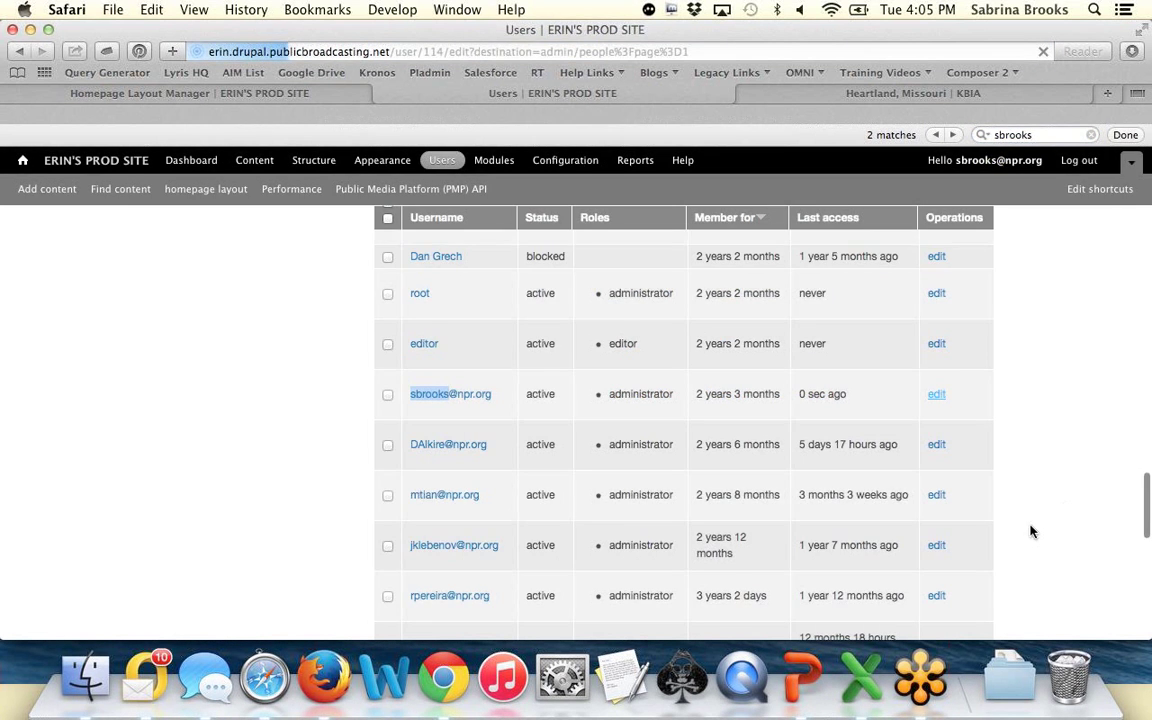
# Step: Change the account's role from administrator to station admin and save the user
pyautogui.scroll(-10, 1080, 504)
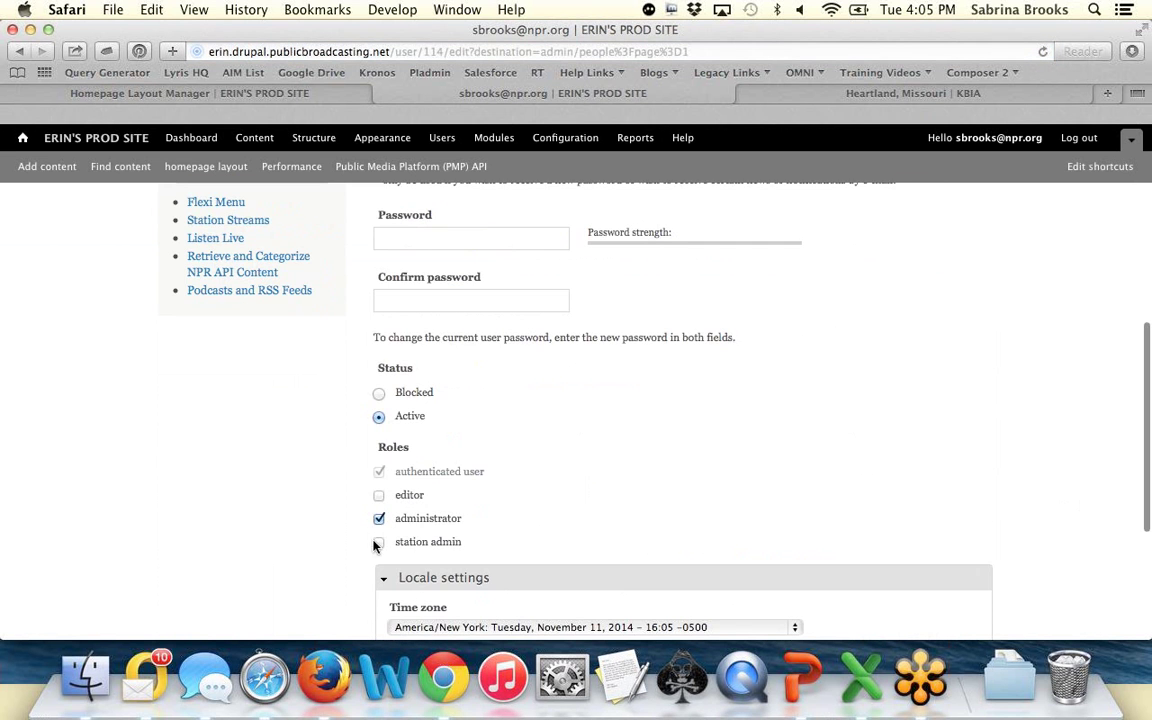
pyautogui.click(379, 541)
pyautogui.click(379, 519)
pyautogui.scroll(-5, 625, 499)
pyautogui.click(600, 509)
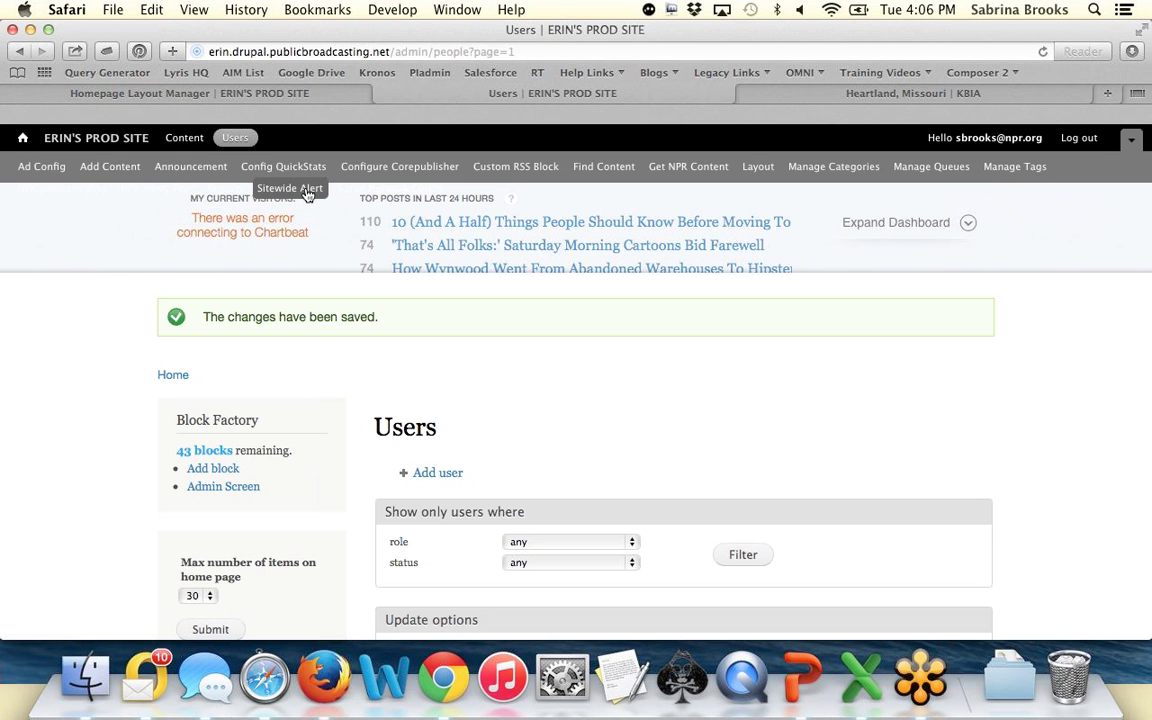
# Step: Open the Sitewide Alert settings and enter the alert text "This is my site wide alert"
pyautogui.click(305, 191)
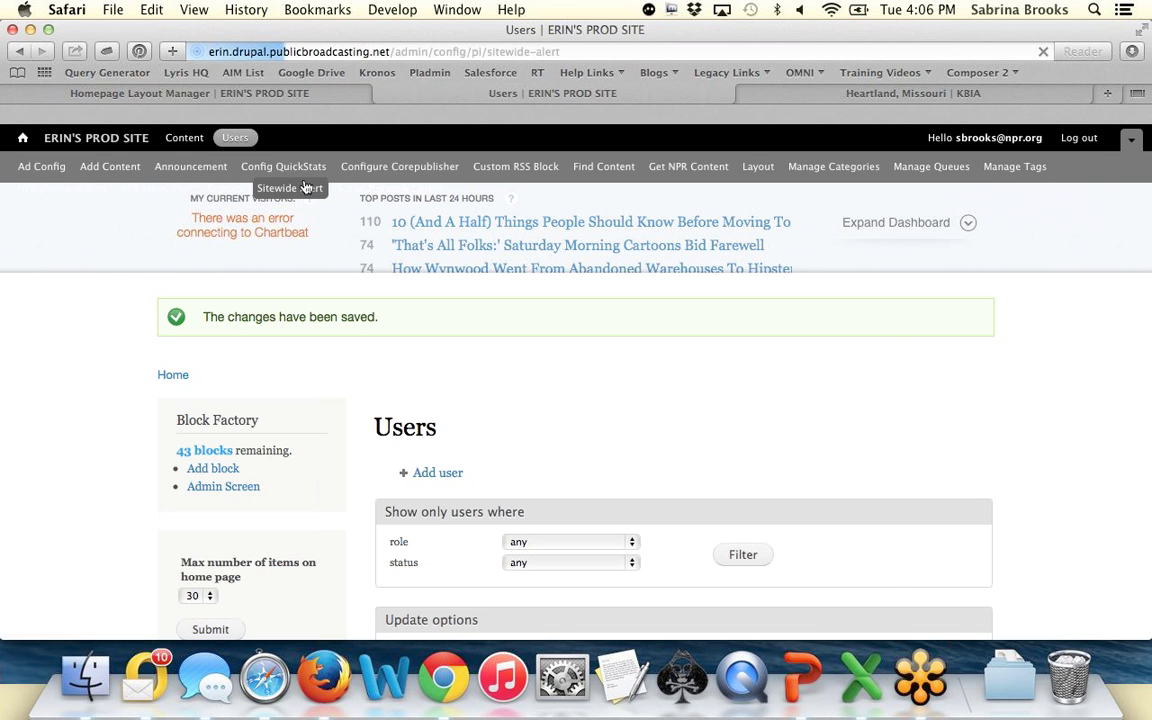
pyautogui.scroll(-3, 950, 460)
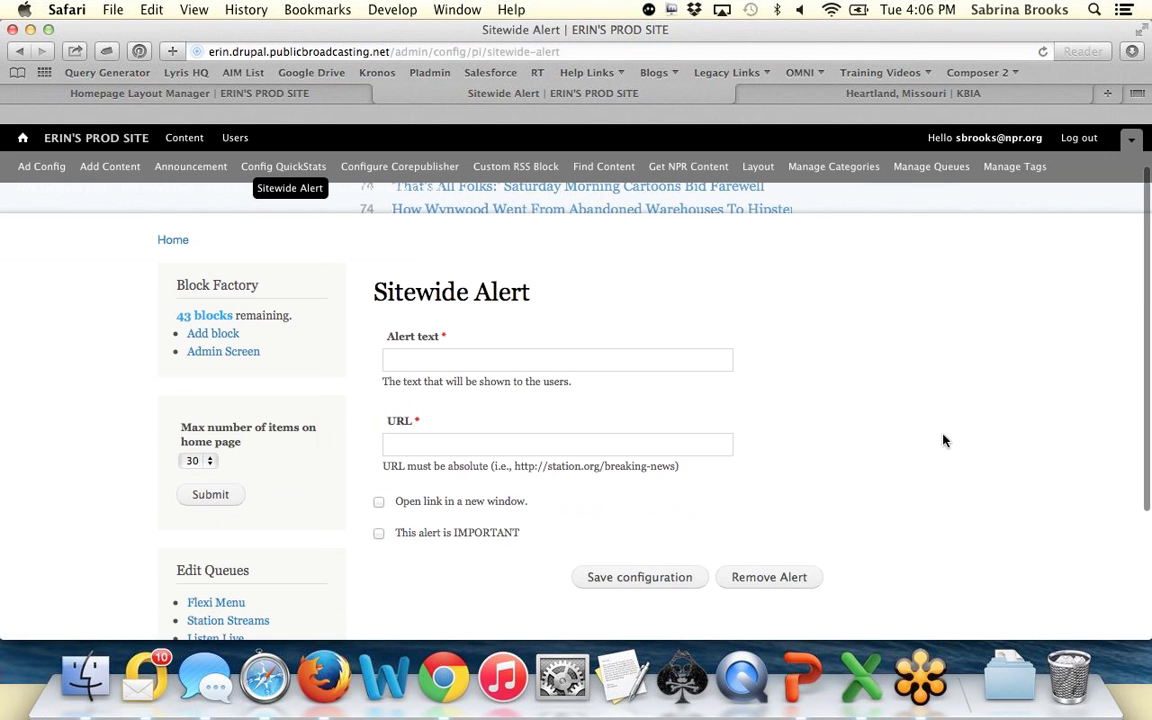
pyautogui.click(705, 365)
pyautogui.write('This is my sit')
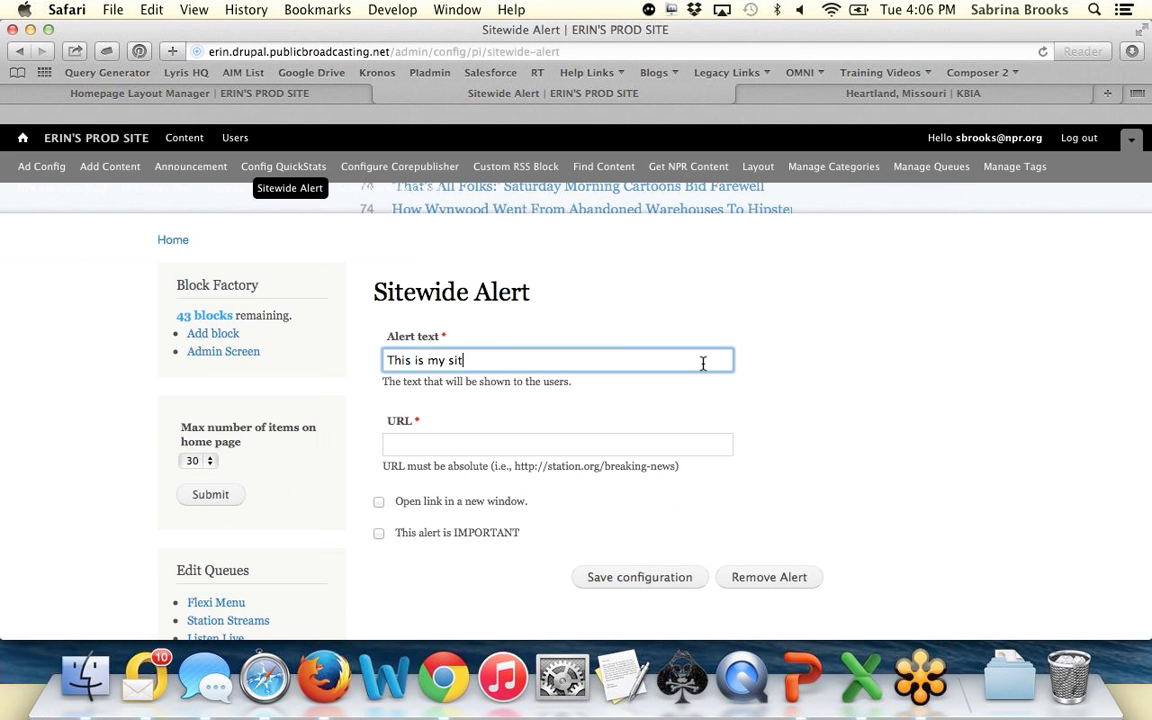
pyautogui.write('e we')
pyautogui.write('de alert')
pyautogui.click(667, 448)
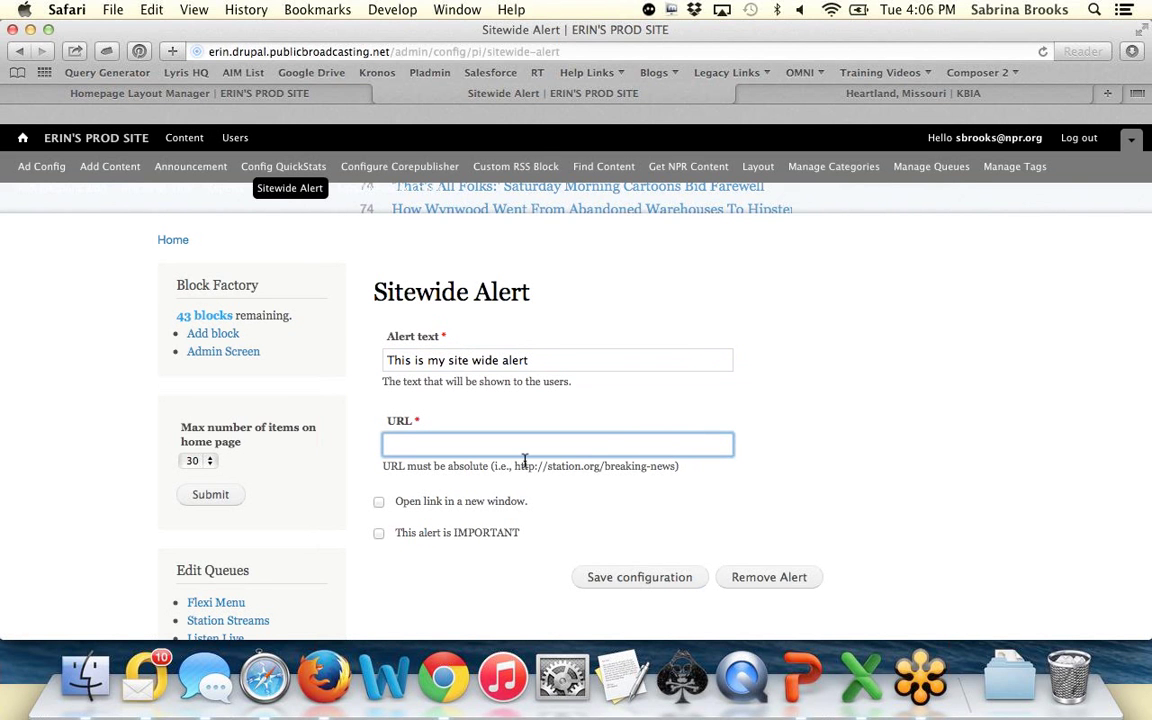
pyautogui.moveTo(514, 466); pyautogui.dragTo(676, 466)
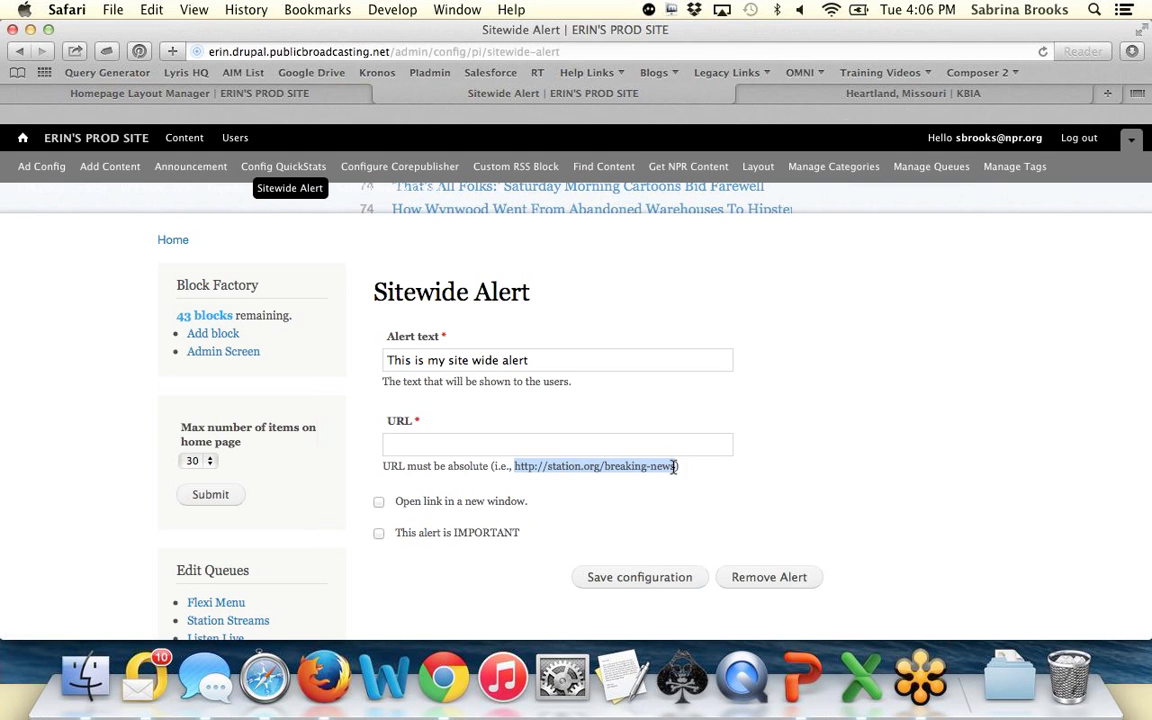
pyautogui.press('super+c')
pyautogui.click(578, 433)
pyautogui.press('super+v')
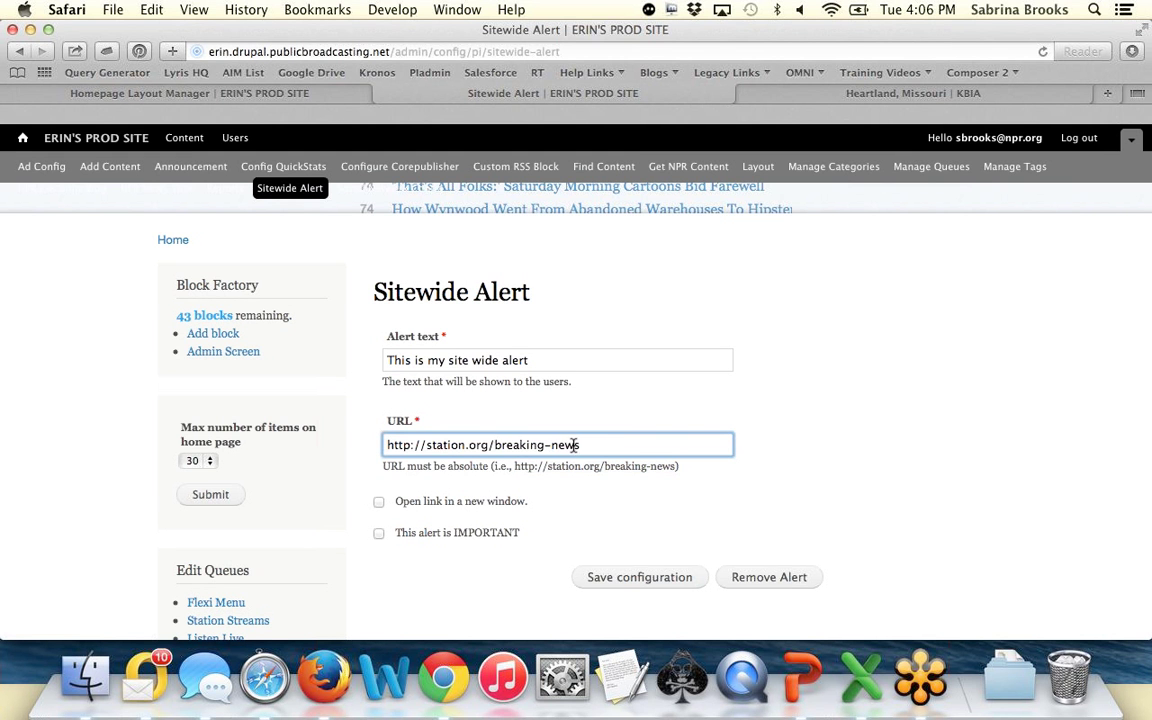
pyautogui.moveTo(590, 445); pyautogui.dragTo(422, 447)
pyautogui.write('google.com')
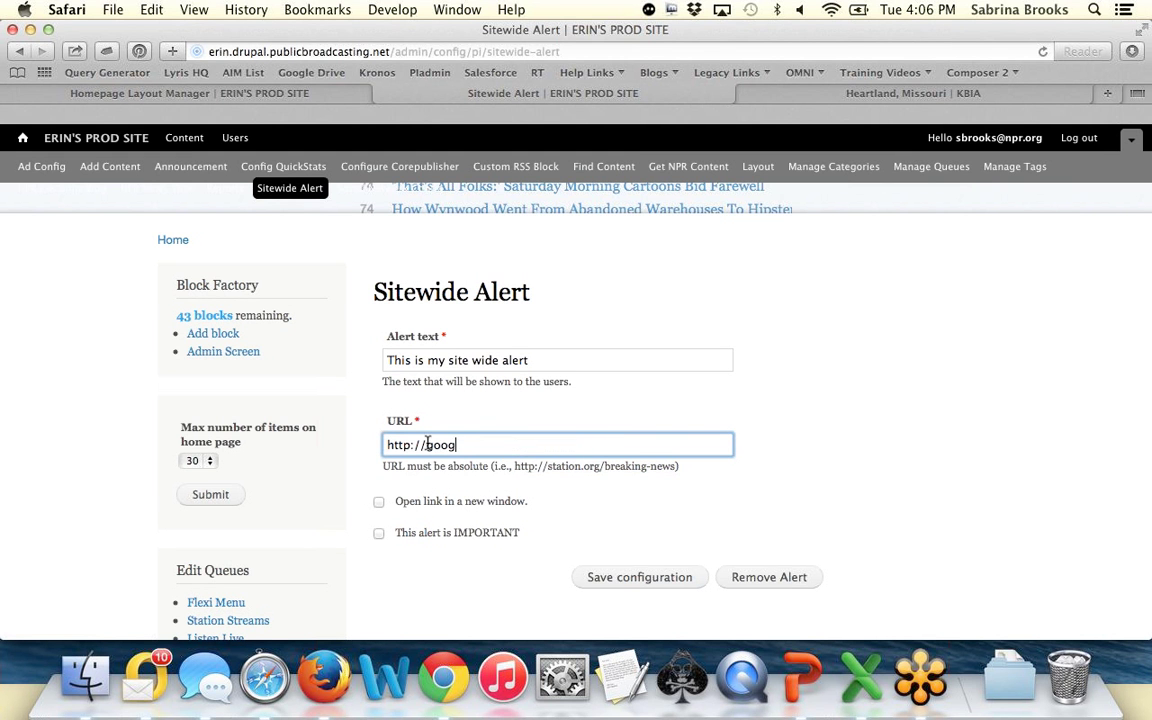
# Step: Set the alert's link to open in a new window and save the configuration
pyautogui.click(379, 502)
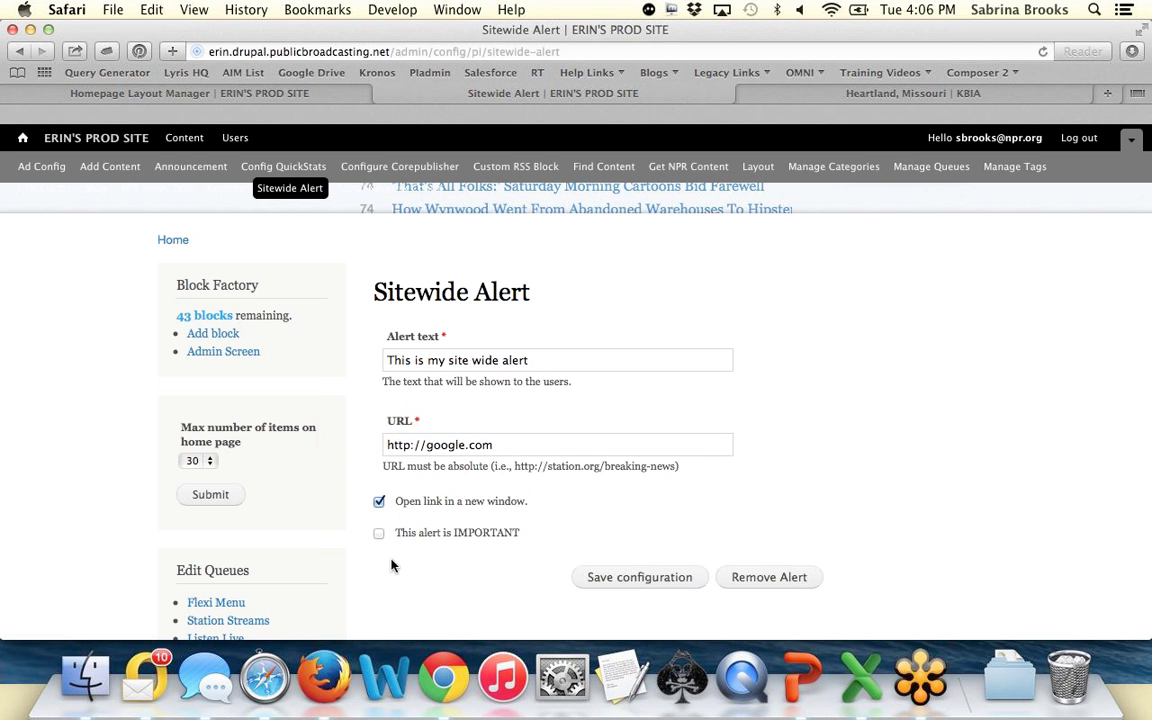
pyautogui.click(380, 534)
pyautogui.click(630, 580)
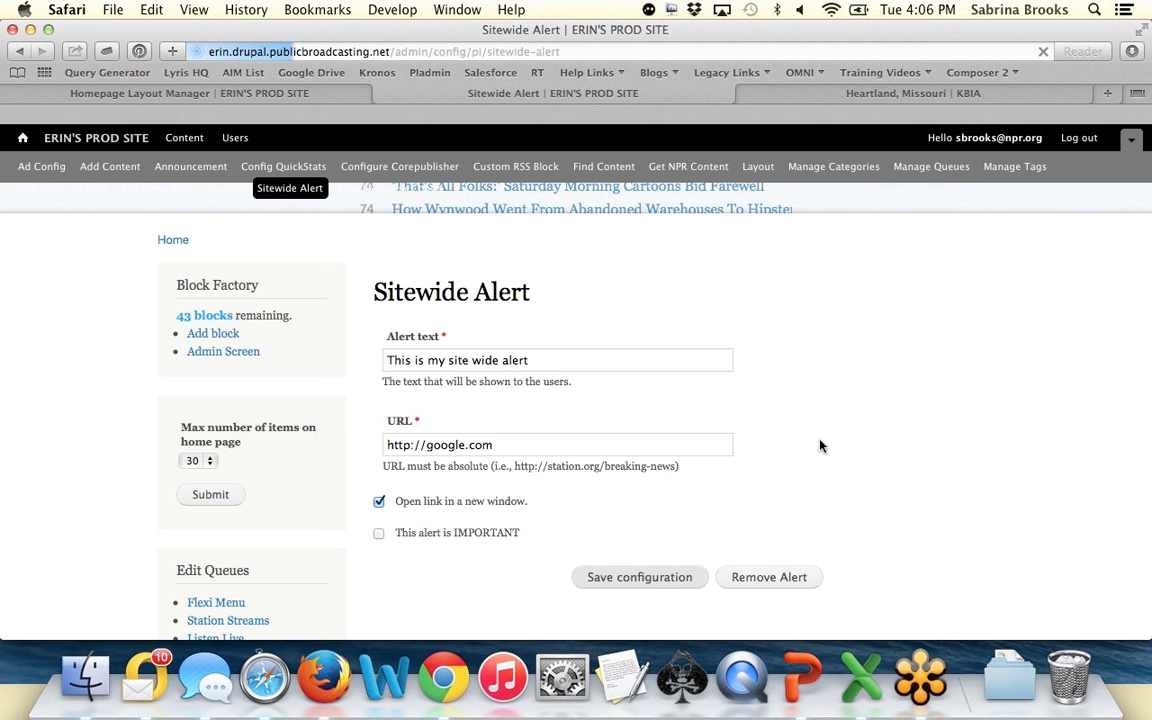
# Step: Open the site's home page in a separate tab and view the sitewide alert
pyautogui.press('super+t')
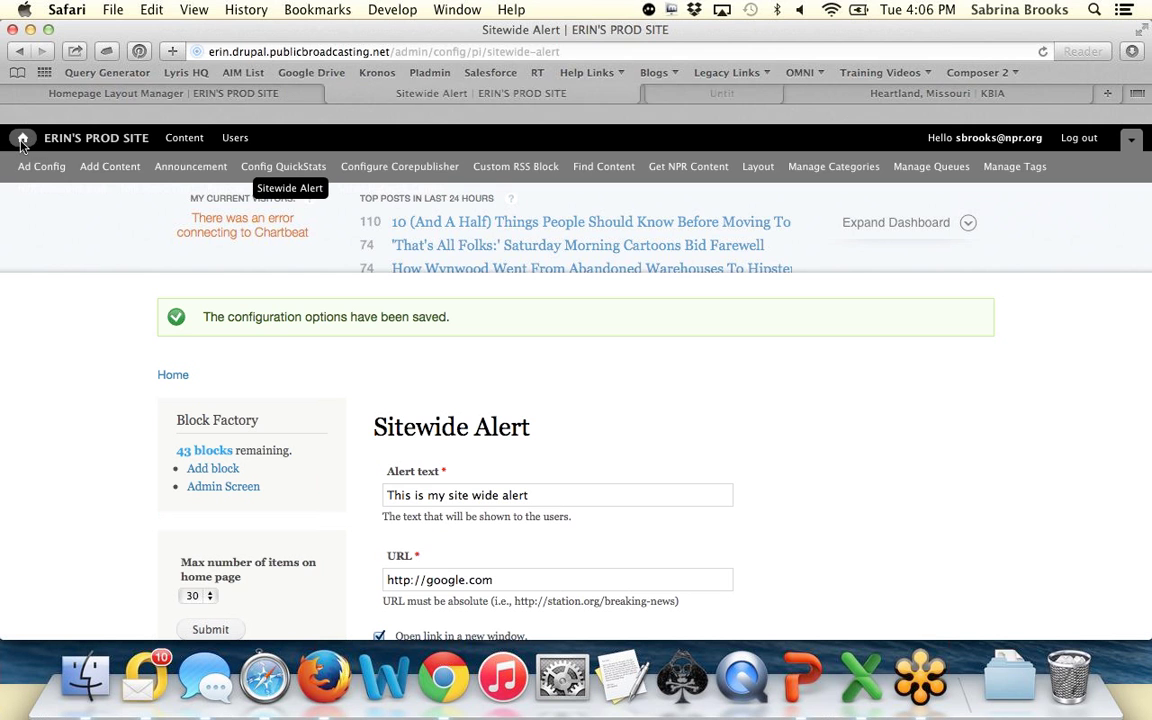
pyautogui.click(838, 93)
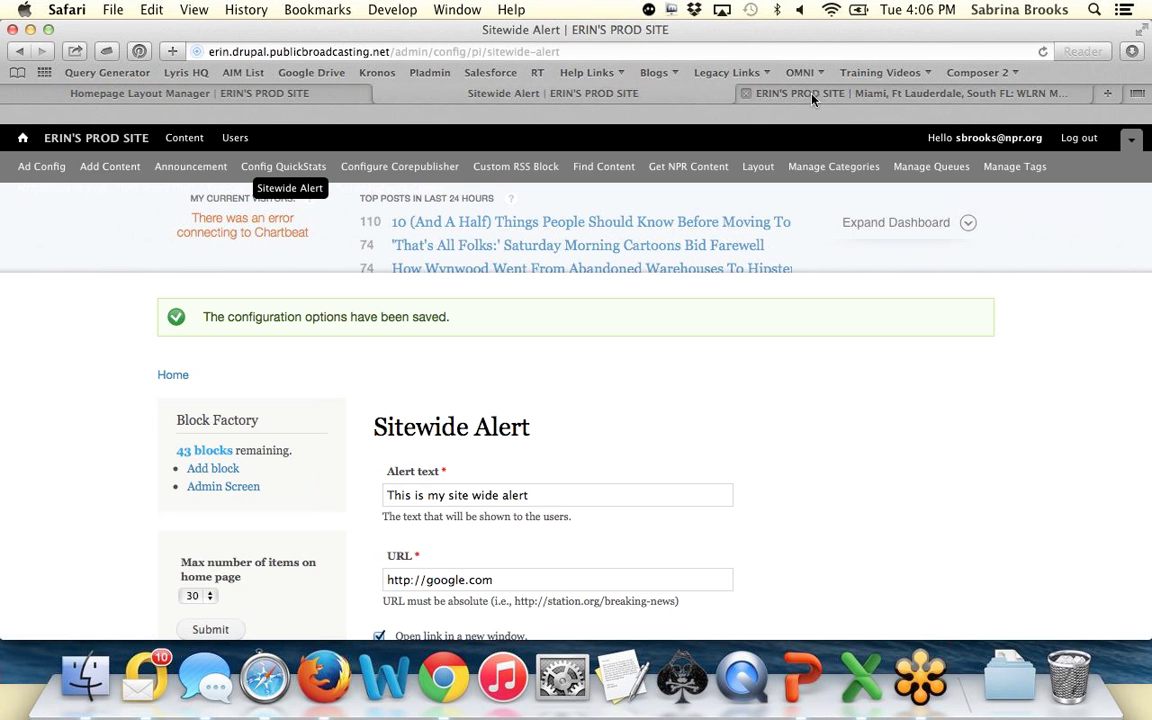
pyautogui.click(836, 95)
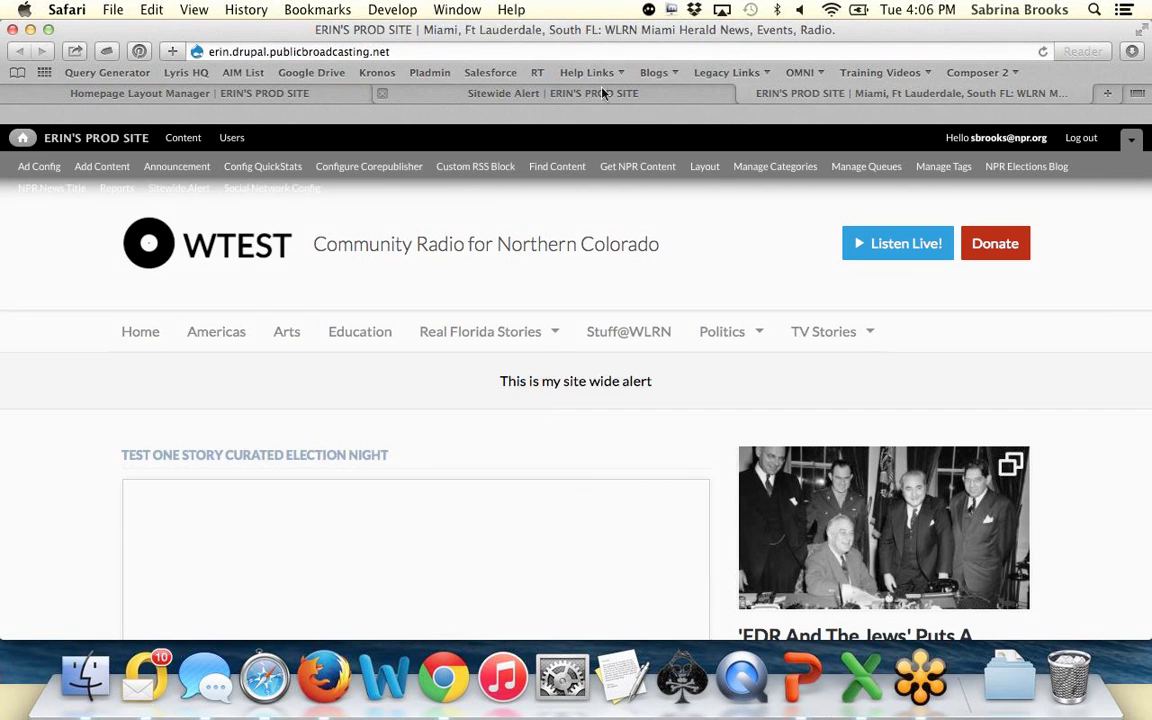
# Step: Return to the Sitewide Alert settings, mark the alert as IMPORTANT and save the configuration
pyautogui.click(541, 90)
pyautogui.scroll(-5, 415, 505)
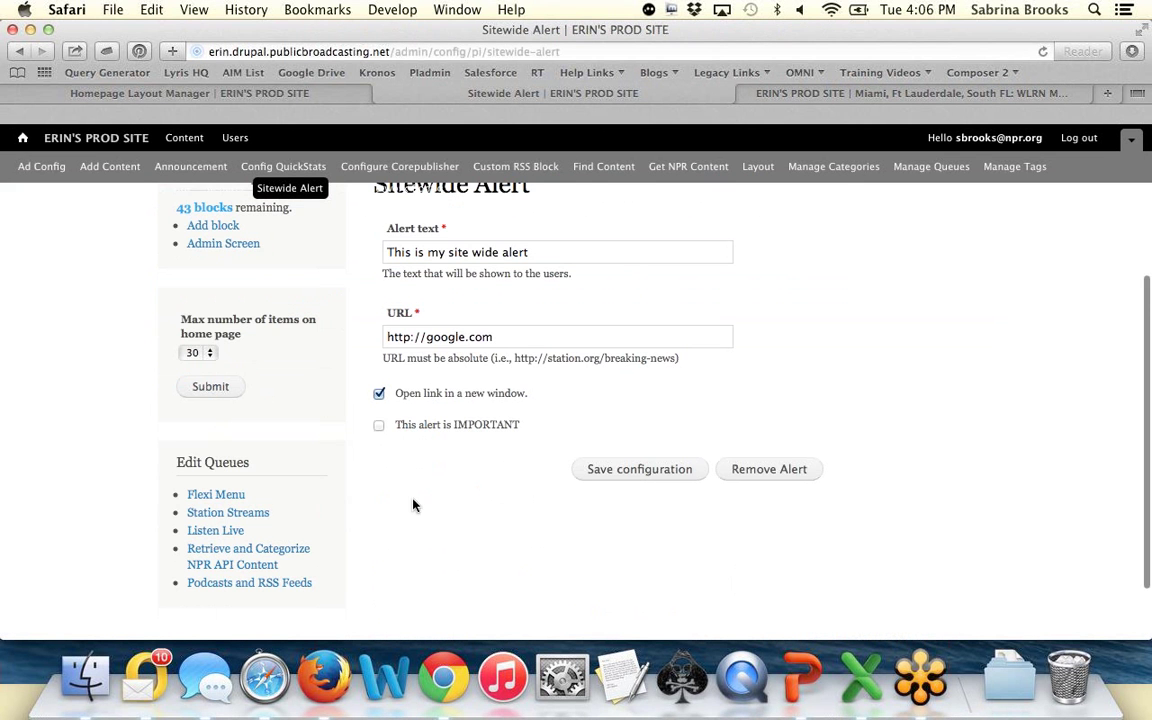
pyautogui.click(378, 428)
pyautogui.click(635, 480)
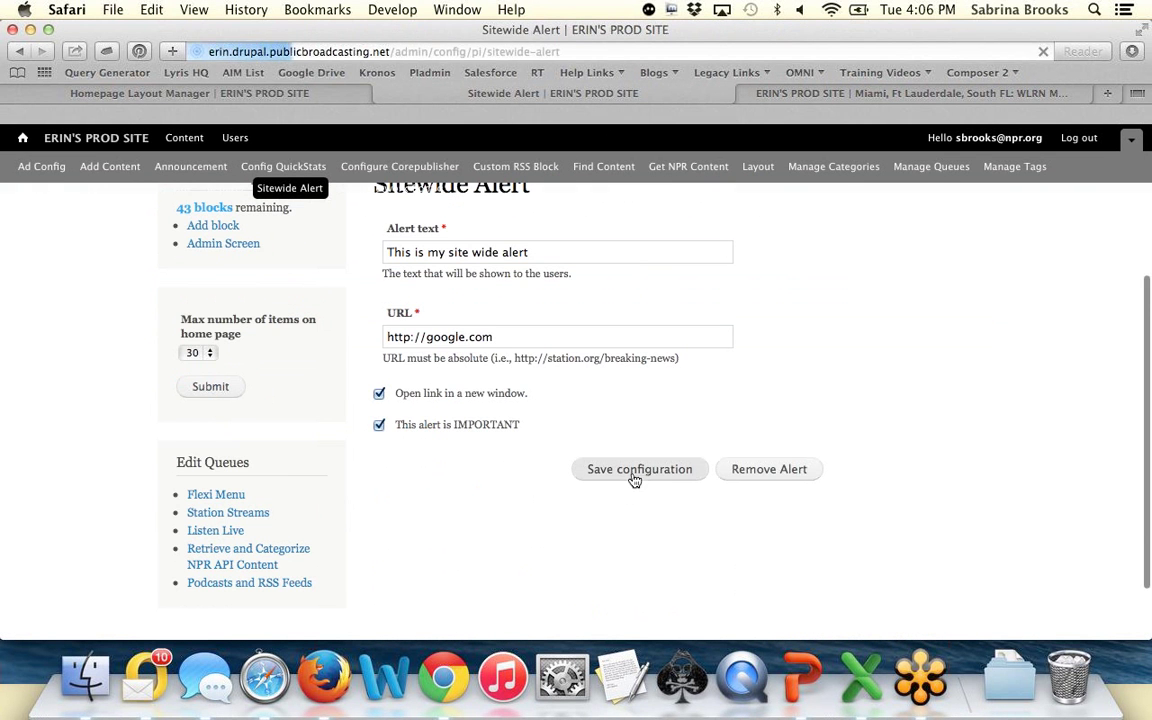
# Step: Reload the home page to check the updated alert, and open the Education topic page
pyautogui.click(788, 88)
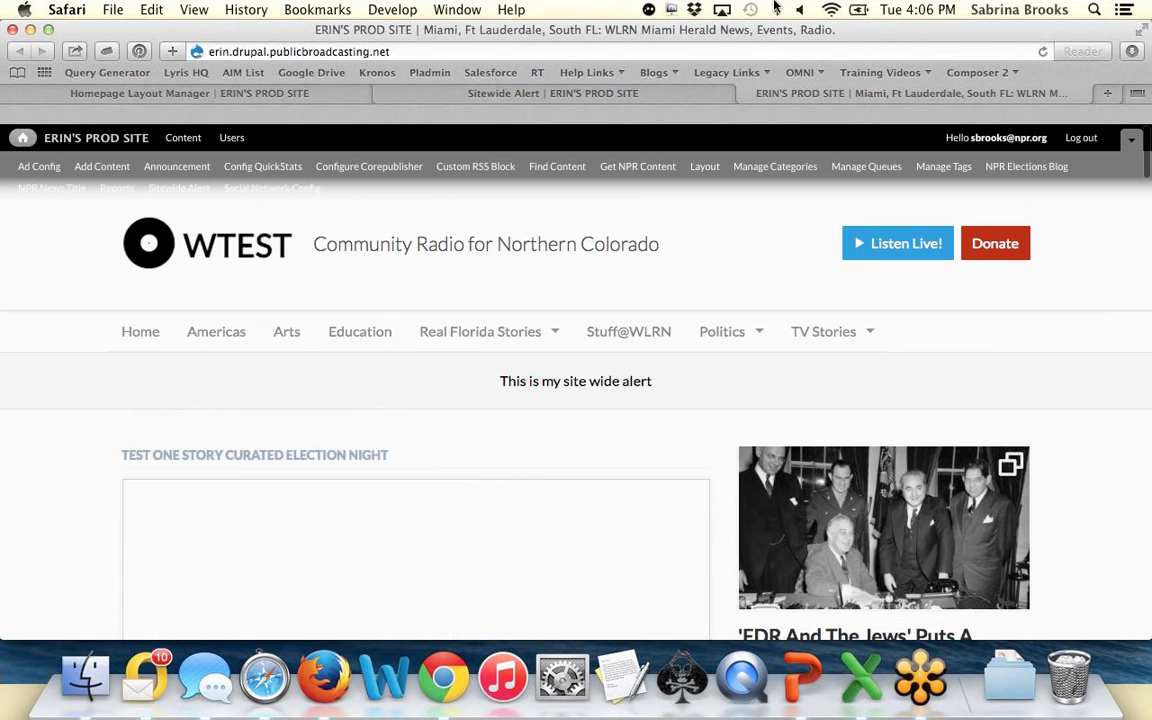
pyautogui.click(1043, 51)
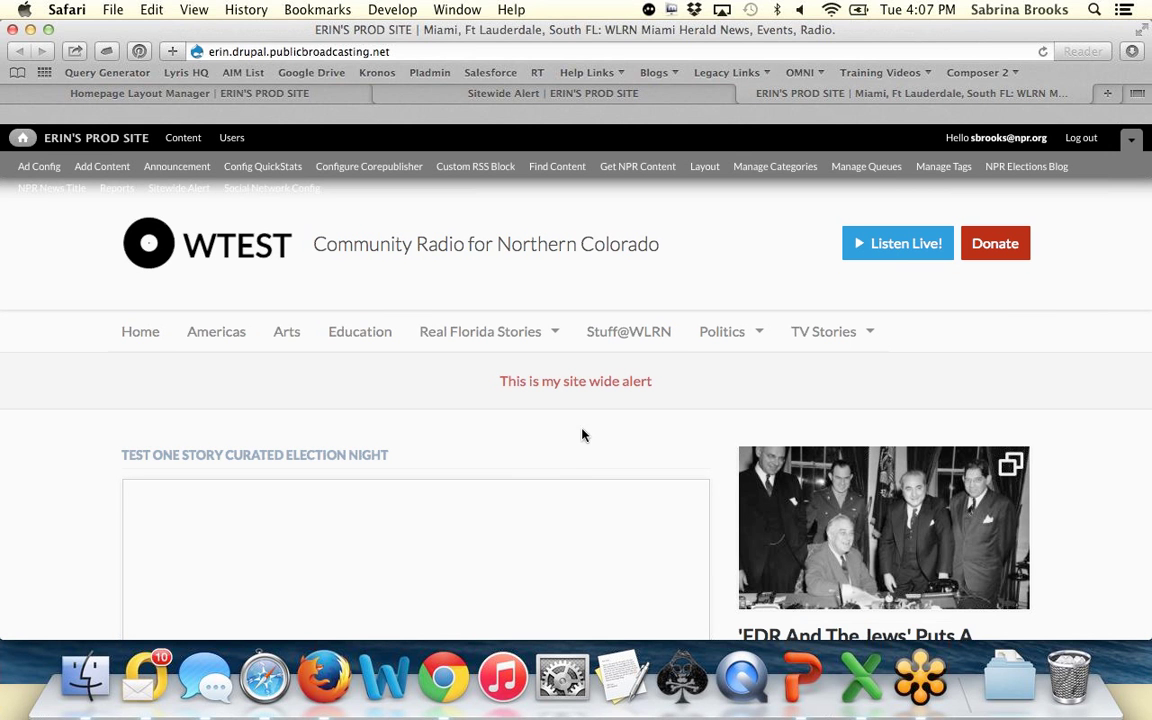
pyautogui.click(349, 338)
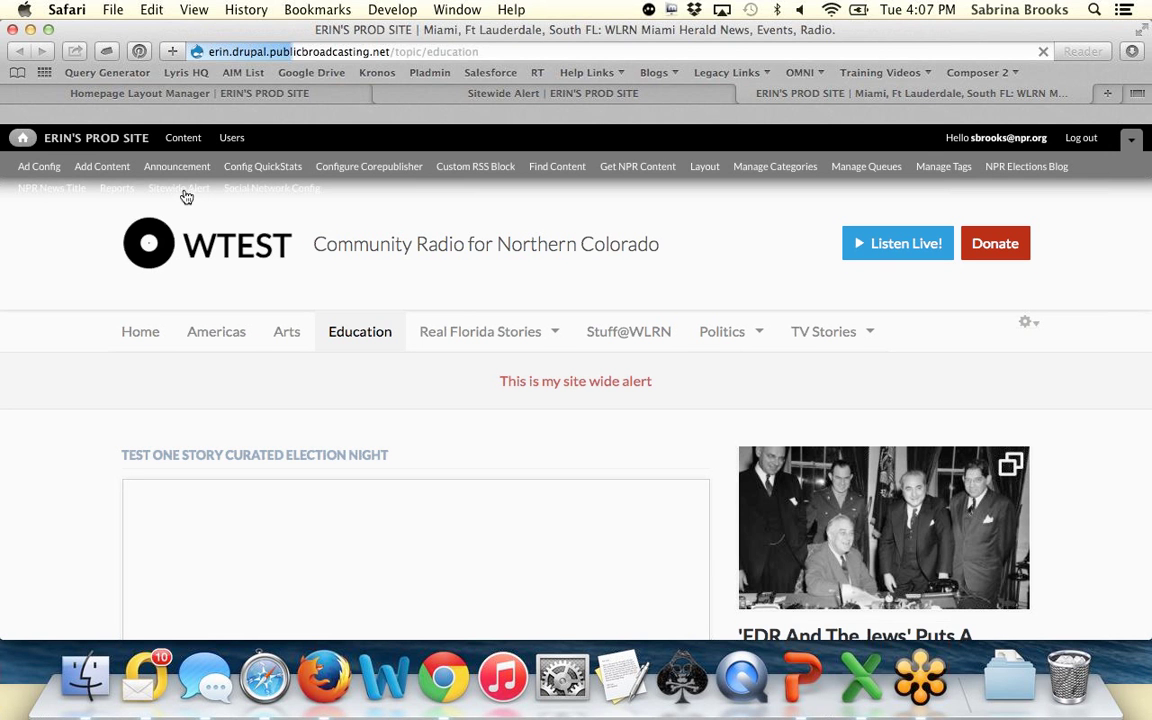
# Step: Open the Support Links page of the Core Publisher configuration and review its link text and URL fields
pyautogui.click(545, 96)
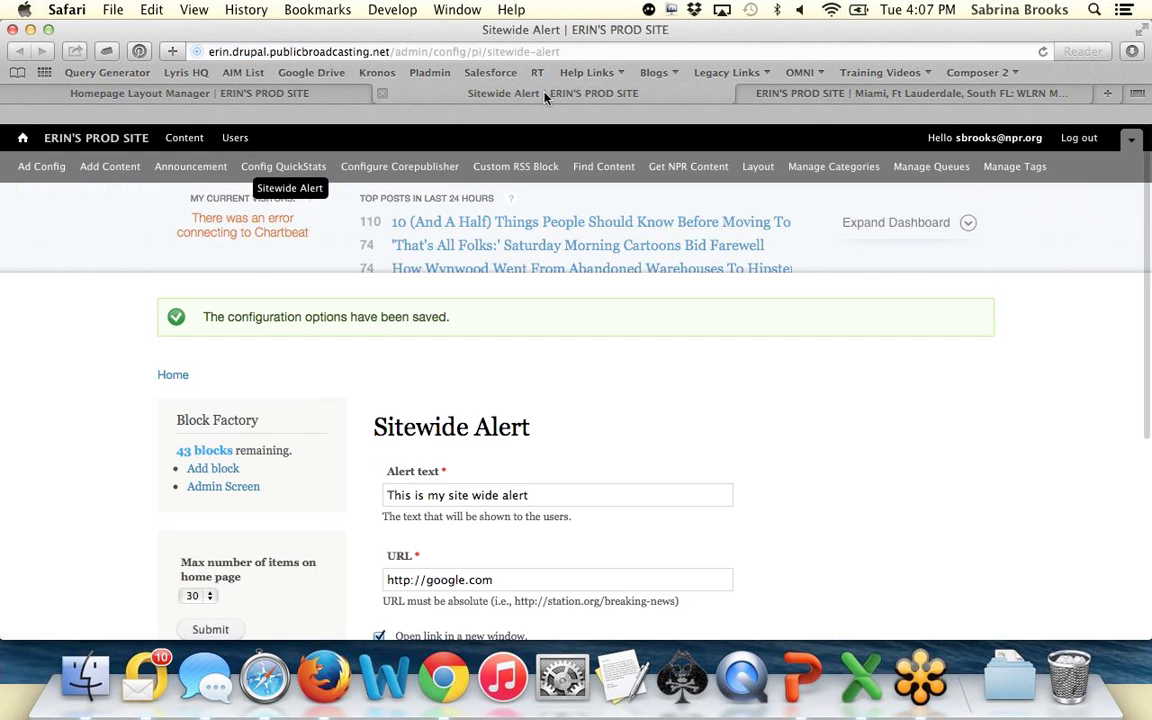
pyautogui.click(378, 168)
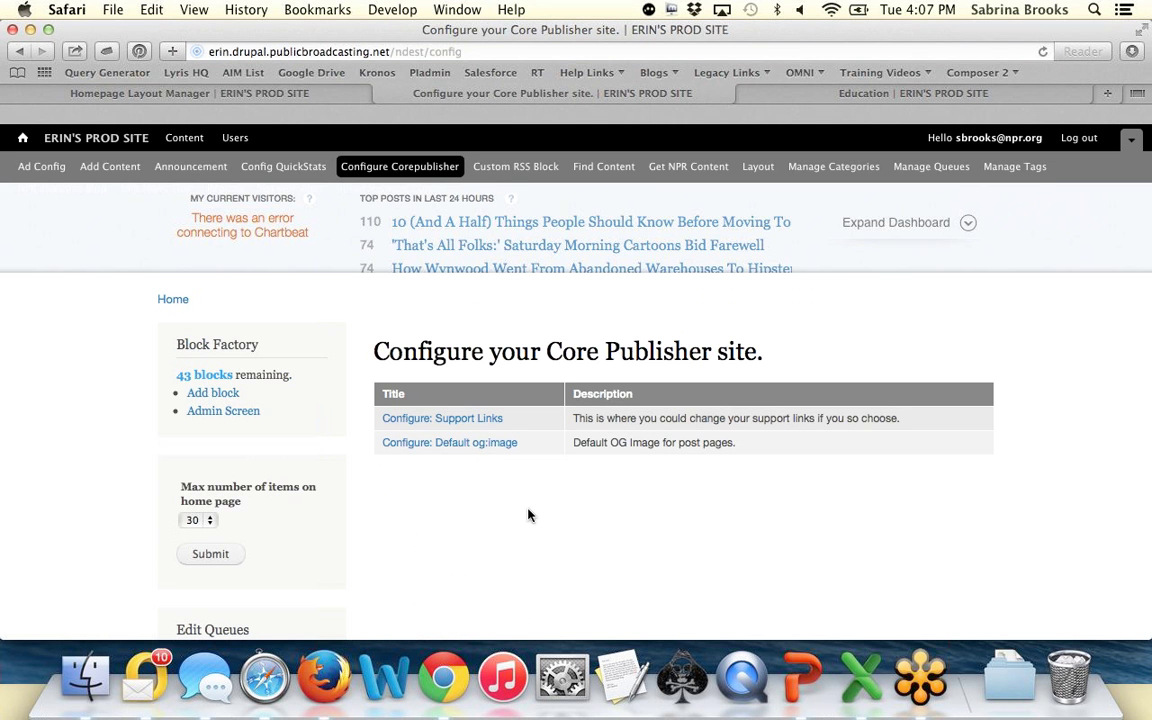
pyautogui.click(494, 419)
pyautogui.scroll(-1, 949, 527)
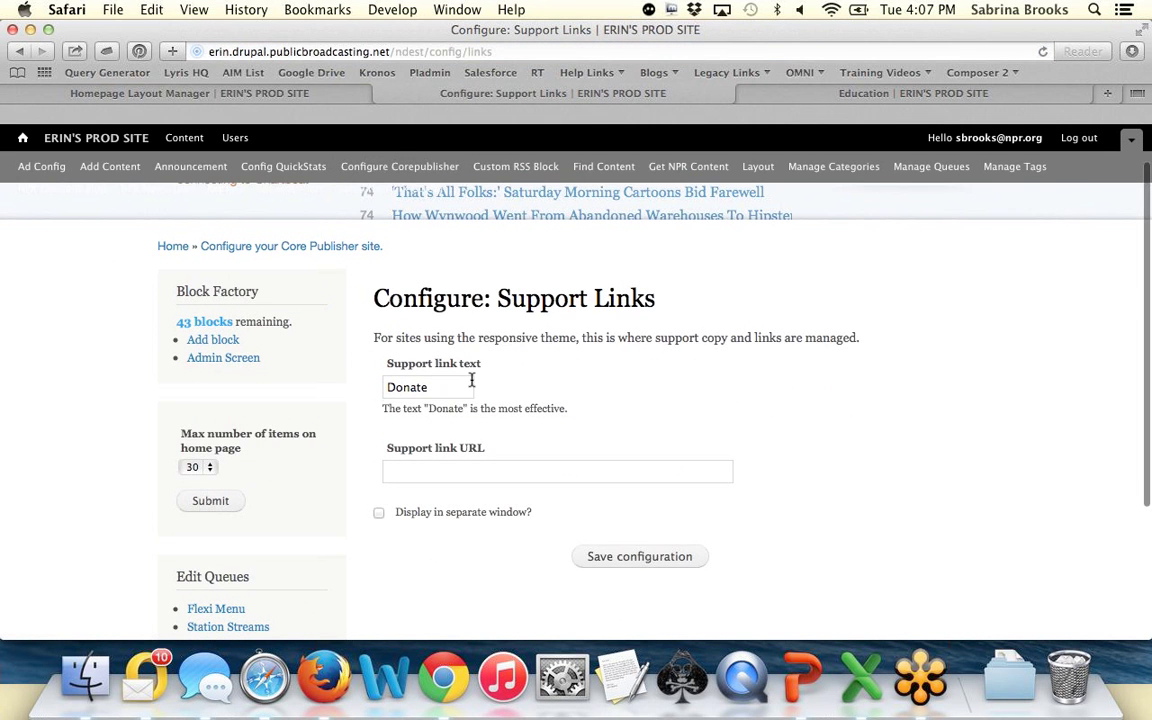
pyautogui.moveTo(428, 387); pyautogui.dragTo(368, 389)
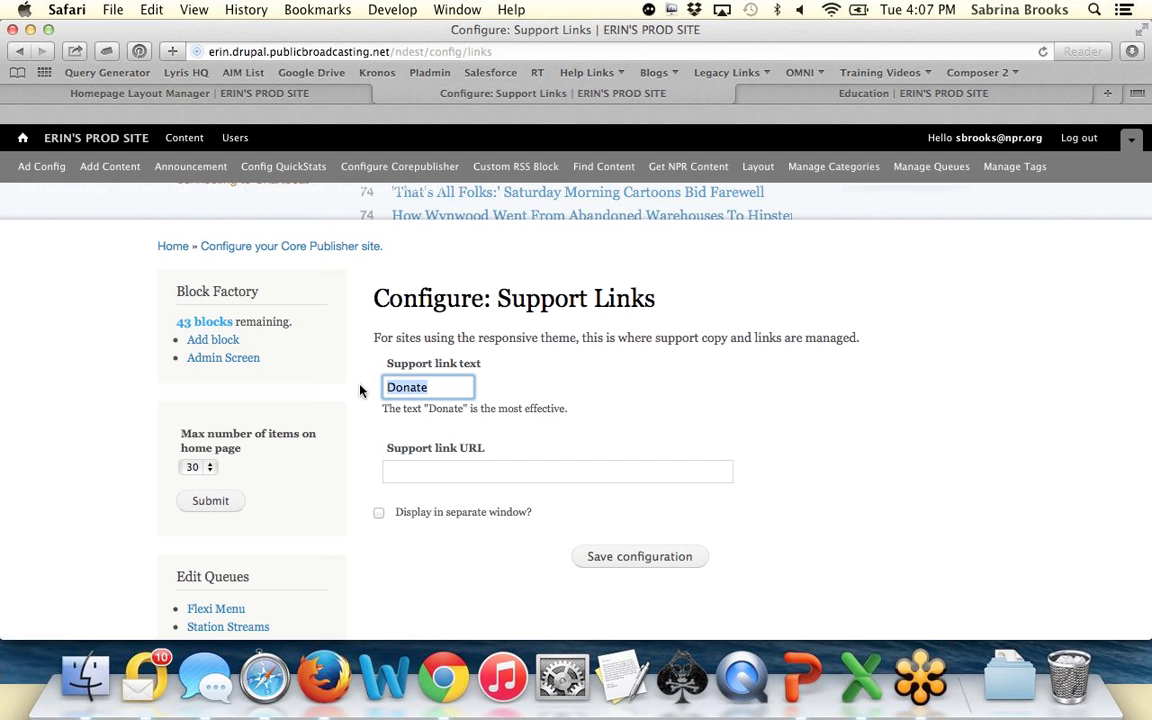
pyautogui.click(419, 471)
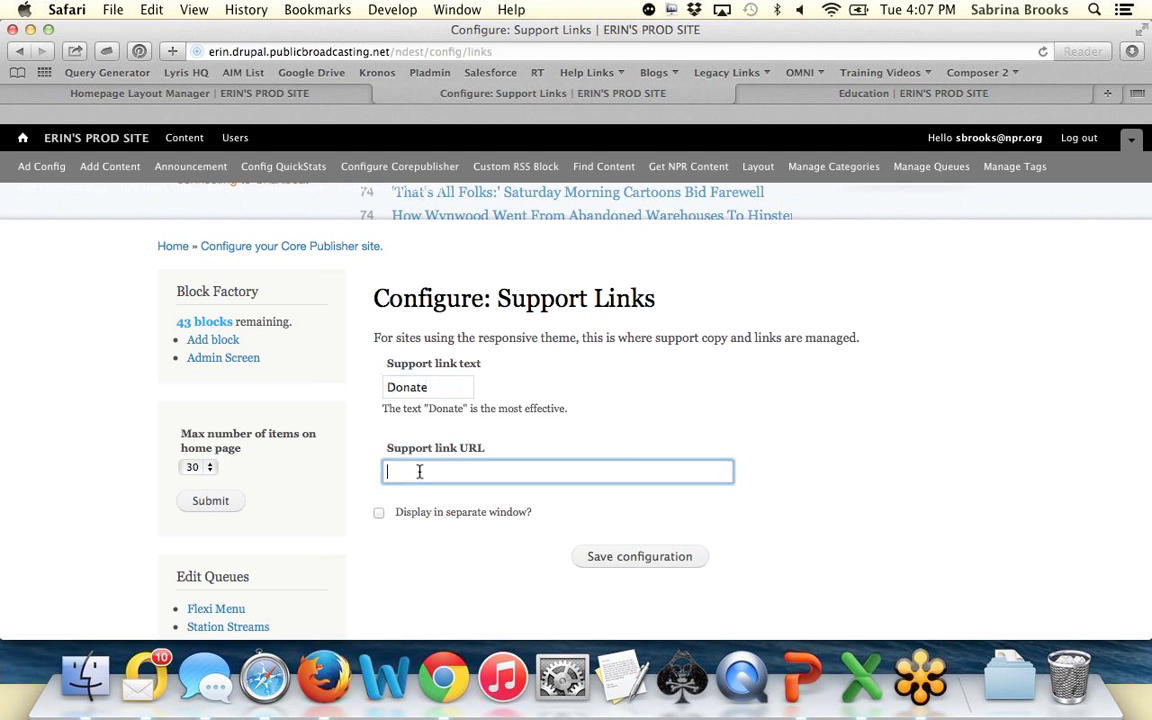
pyautogui.press('super+shift+backslash')
pyautogui.click(430, 505)
# Step: Go back to the Core Publisher configuration list and view the Default og:image settings
pyautogui.click(234, 248)
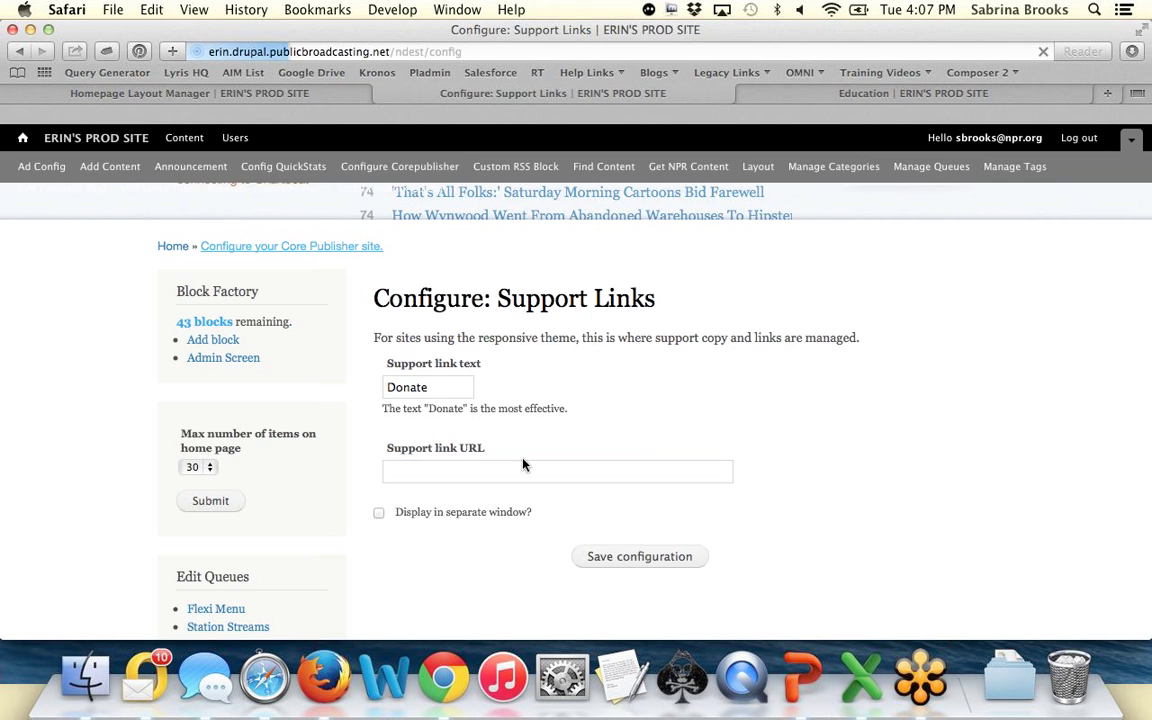
pyautogui.click(485, 447)
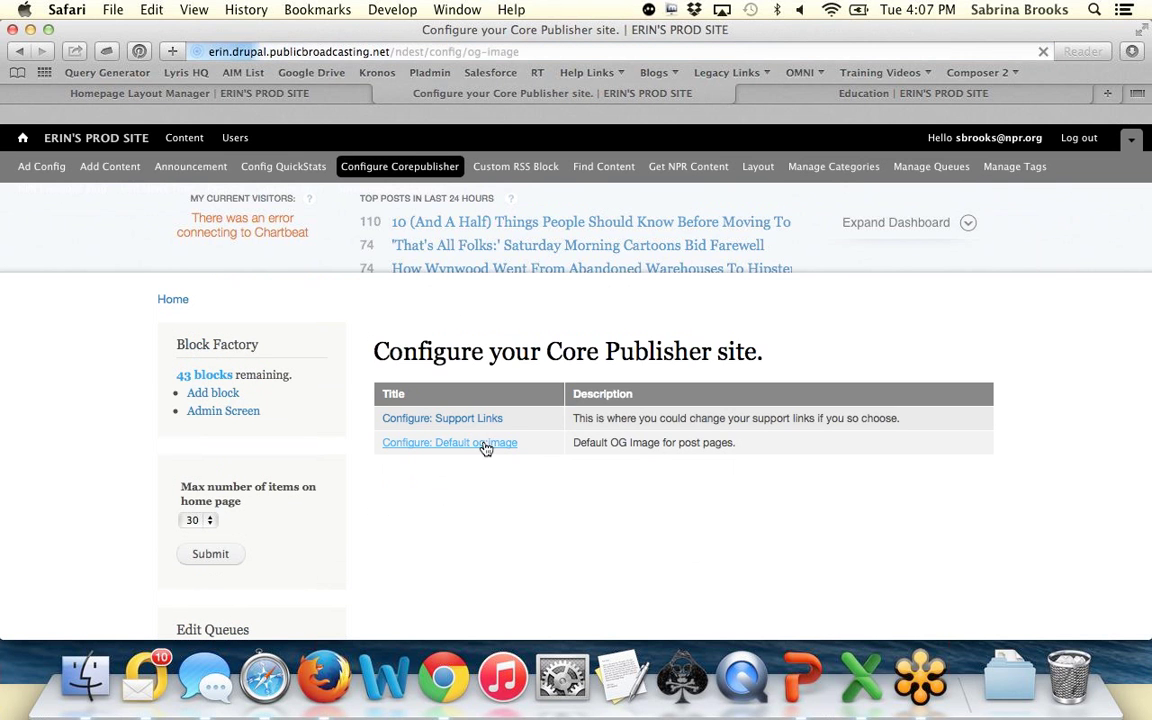
pyautogui.scroll(-1, 948, 510)
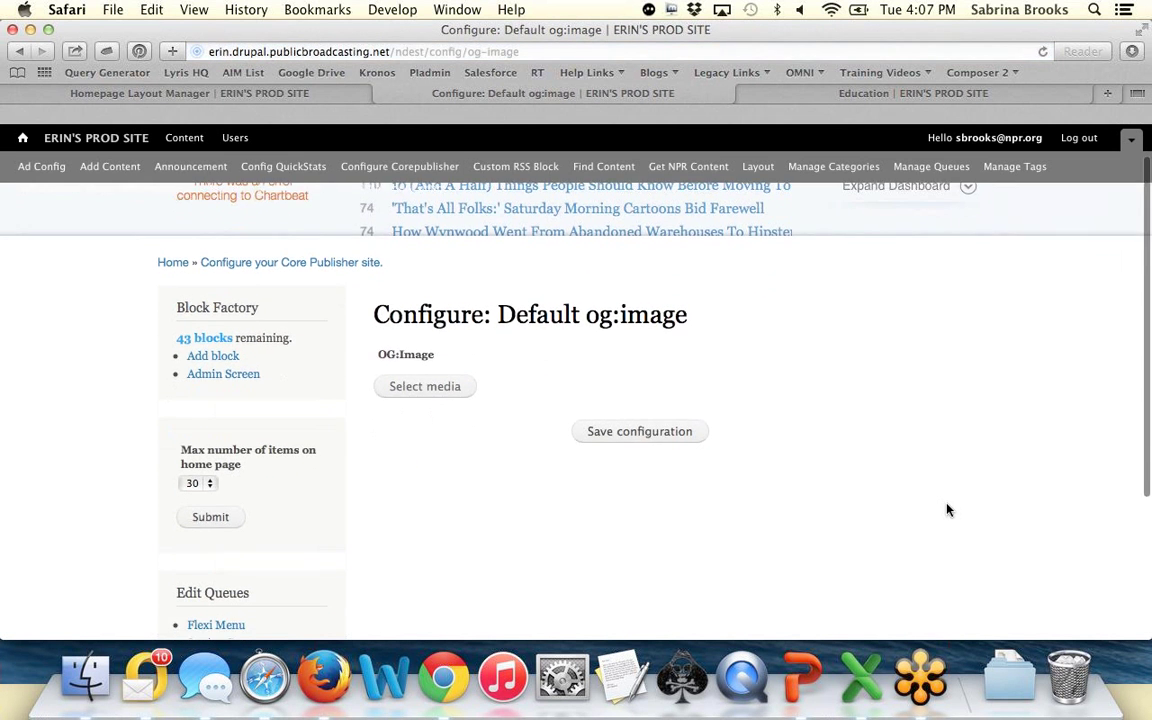
pyautogui.scroll(1, 948, 510)
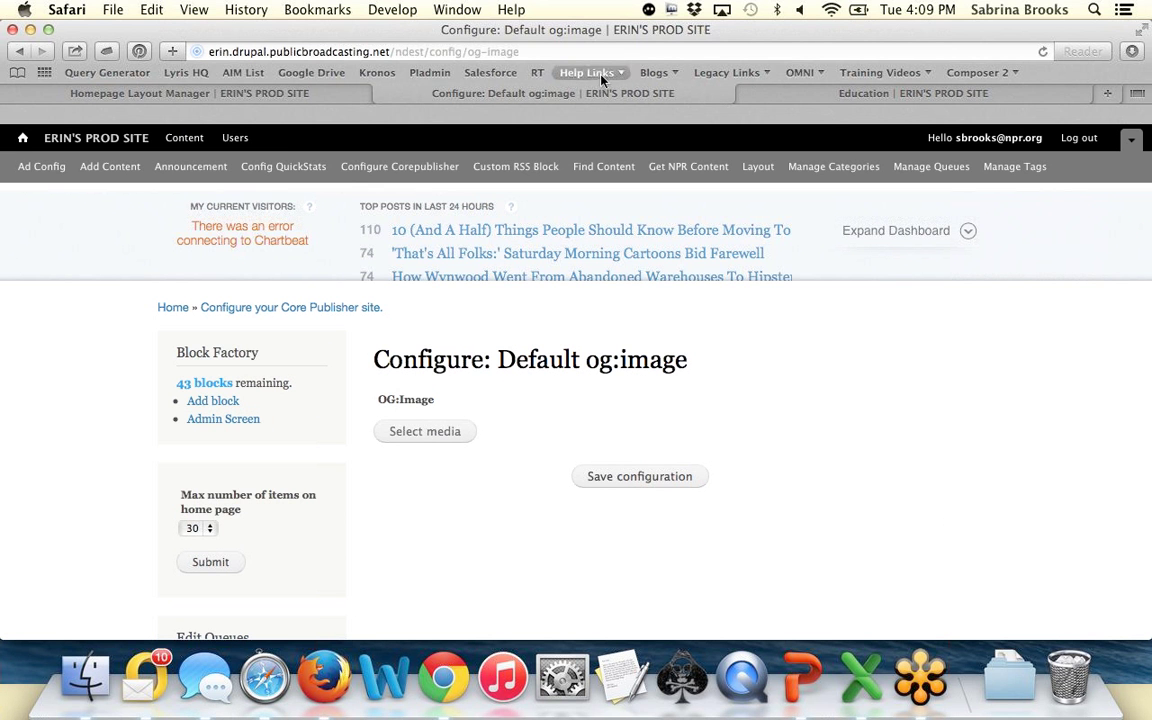
# Step: Switch to PowerPoint and bring up the presentation's slide show
pyautogui.click(801, 676)
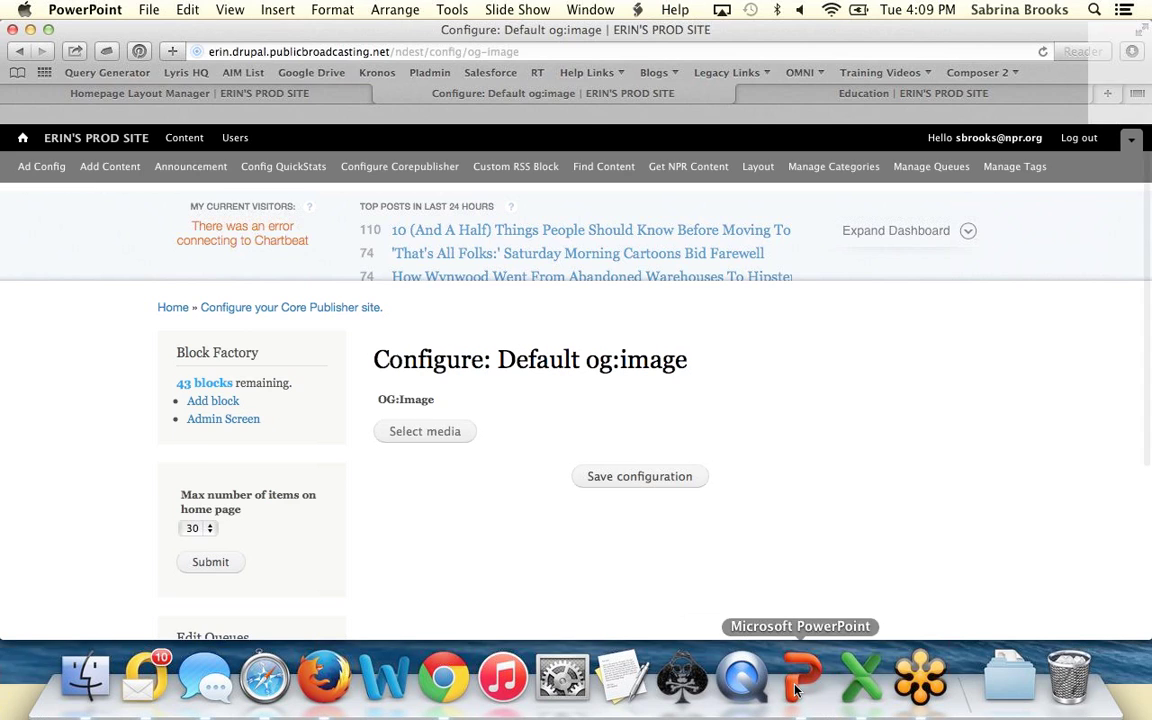
pyautogui.click(1003, 121)
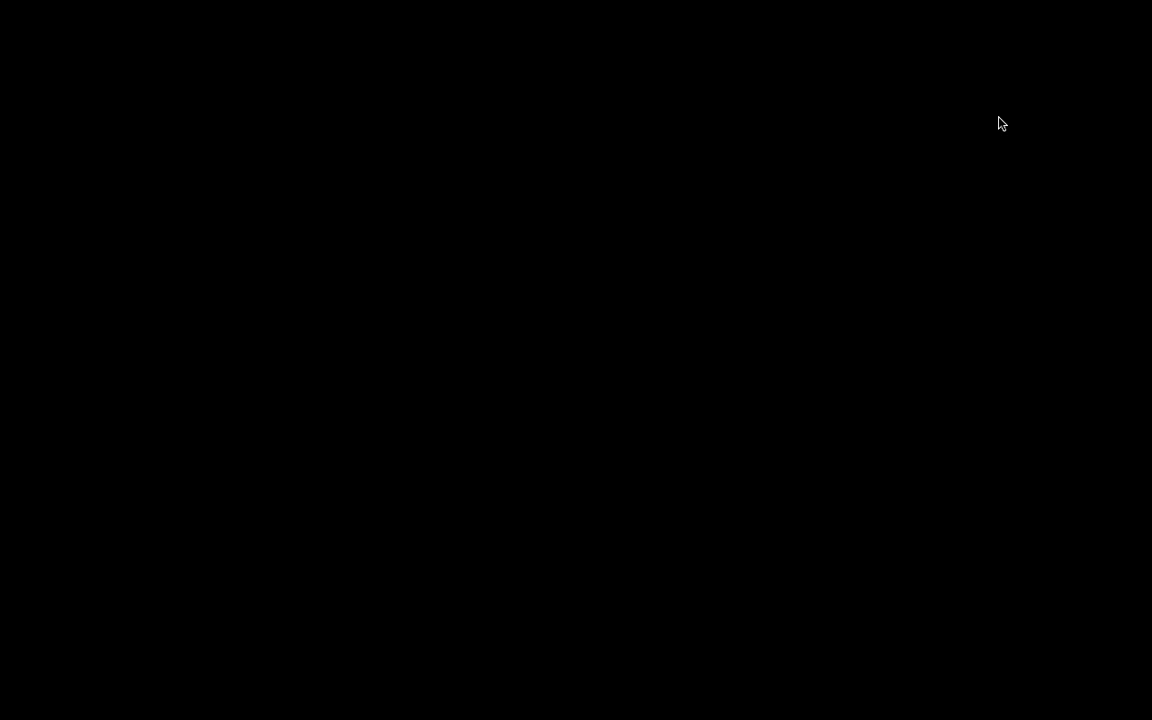